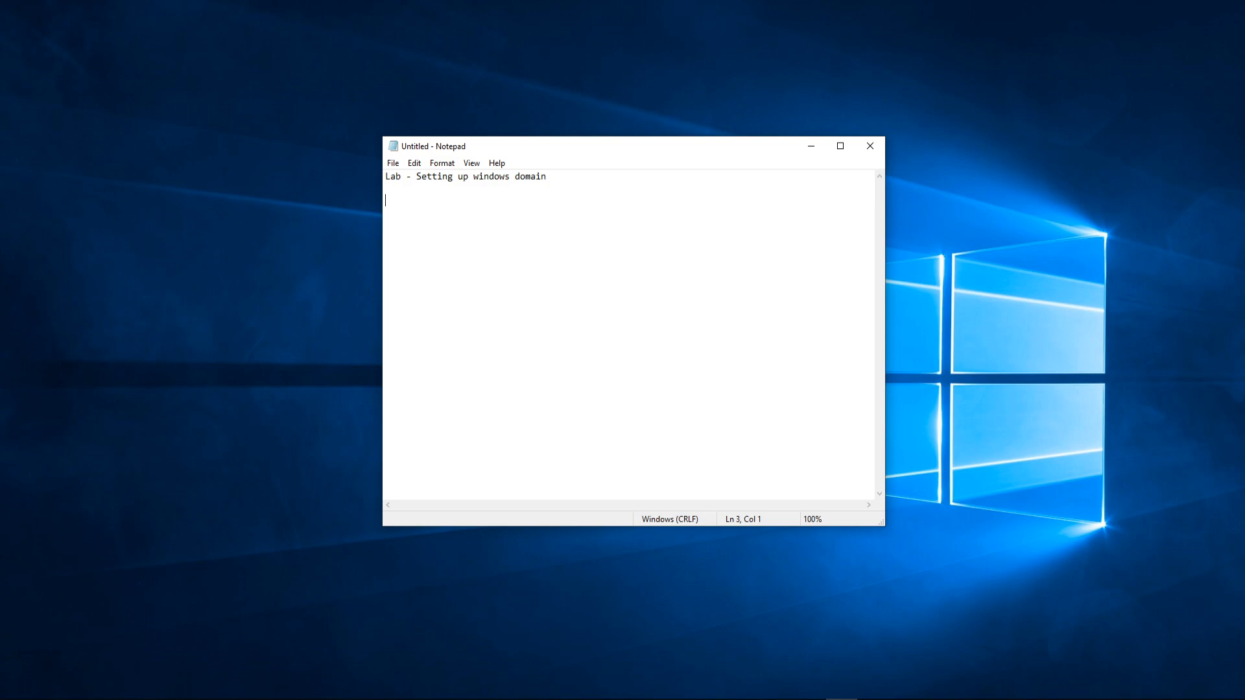
Step: Type the heading 'List of servers' and a numbered list: 1. DC01, 2. RODC01, 3. Desktop01
text(List of servers)
key(Return)
text(1.)
text(DC01 )
text(2. )
text(RODC)
text(01 )
text(3.)
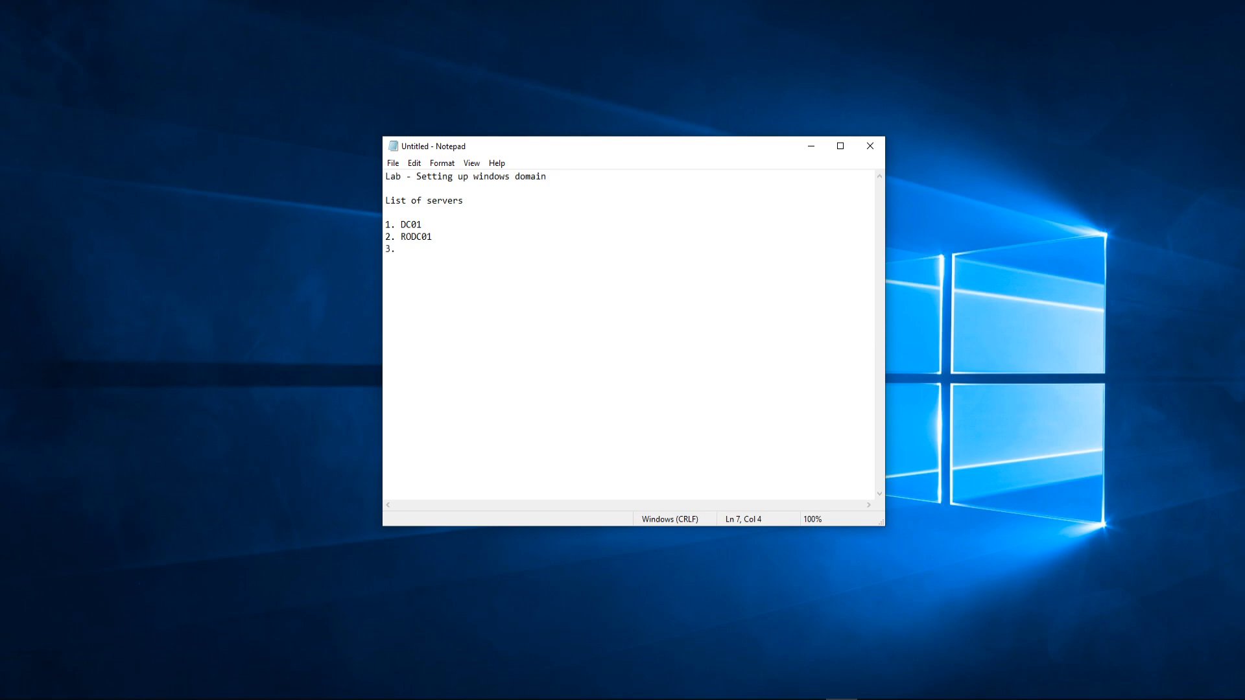
text( Desktop01)
Step: Insert '1. pfSense01' on a new line above the existing numbered list
click(420, 214)
key(Return)
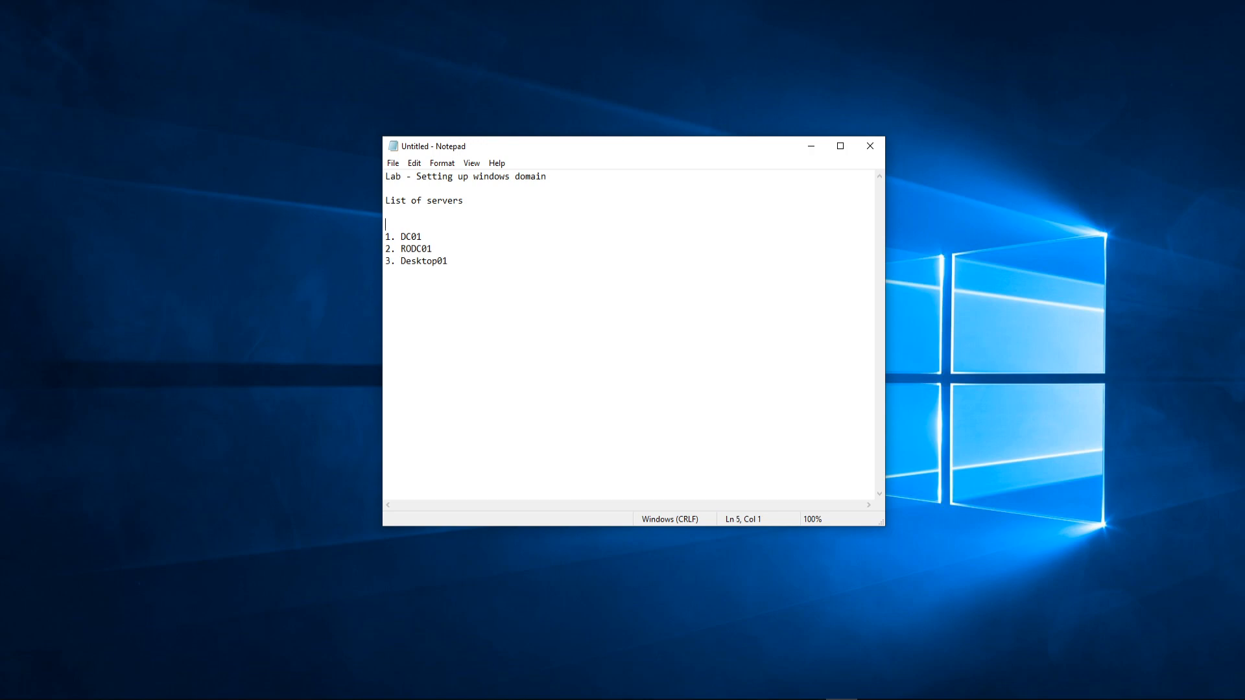
text(1. FW)
key(BackSpace)
key(BackSpace)
text(pfSense01)
Step: Renumber DC01 to 2 and RODC01 to 3, and add blank lines after Desktop01
click(391, 236)
key(BackSpace)
text(2)
key(BackSpace)
text(3)
key(Down)
click(468, 262)
key(Return)
key(Return)
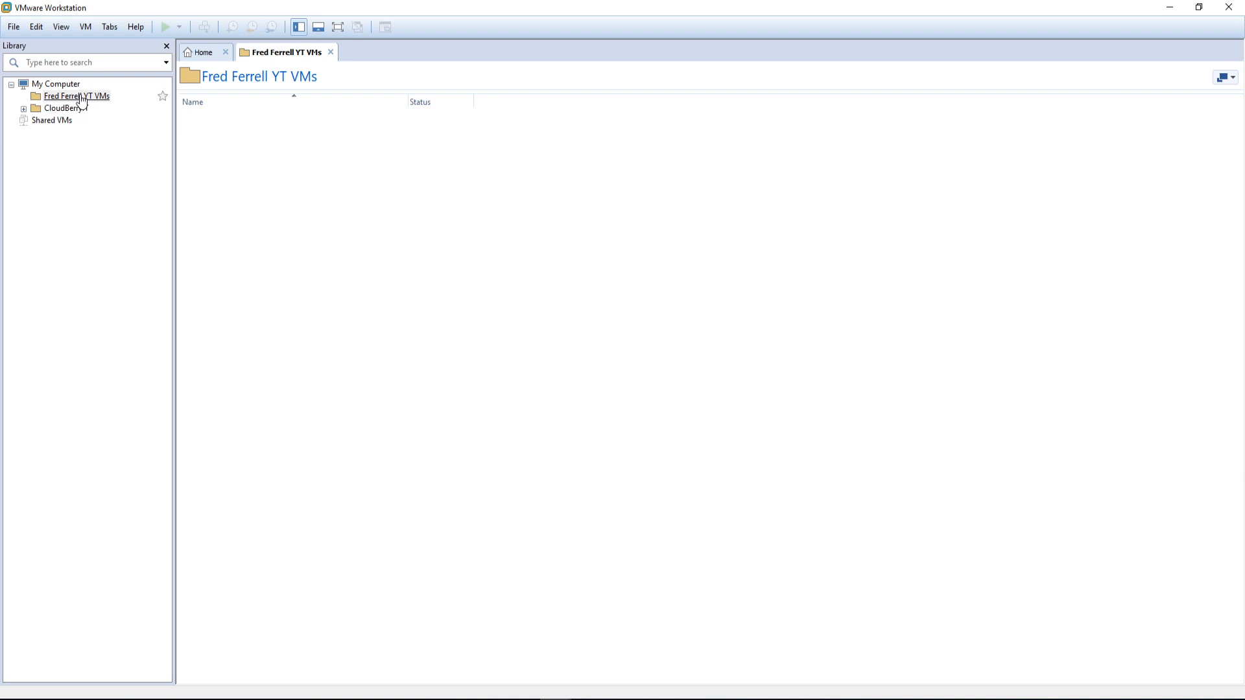
Step: Start a Custom new virtual machine with Workstation 14.x compatibility, installing the OS later
click(77, 98)
right_click(55, 97)
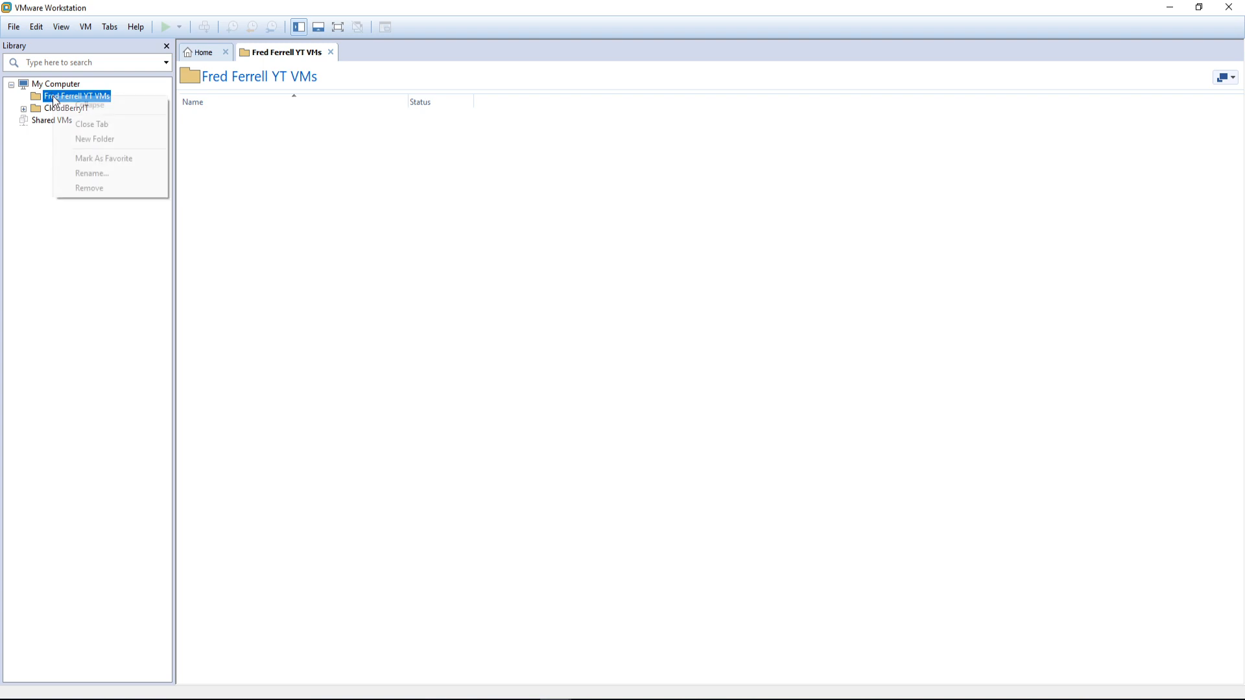
click(98, 174)
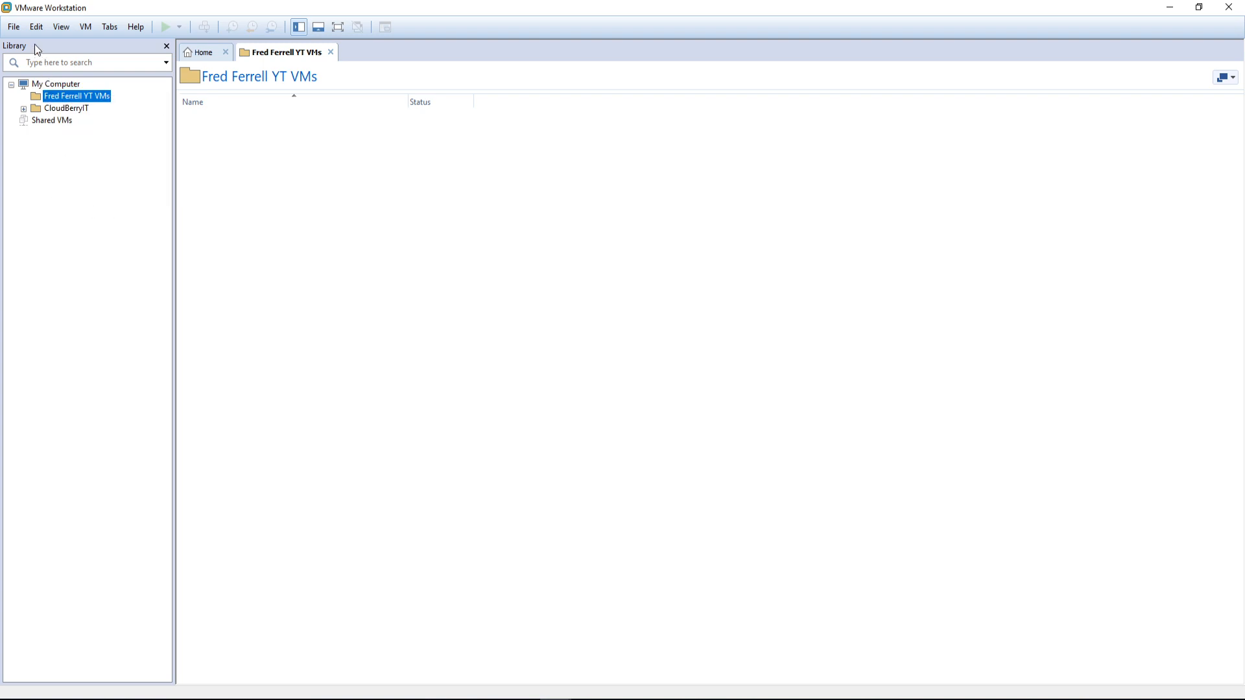
click(13, 27)
click(59, 45)
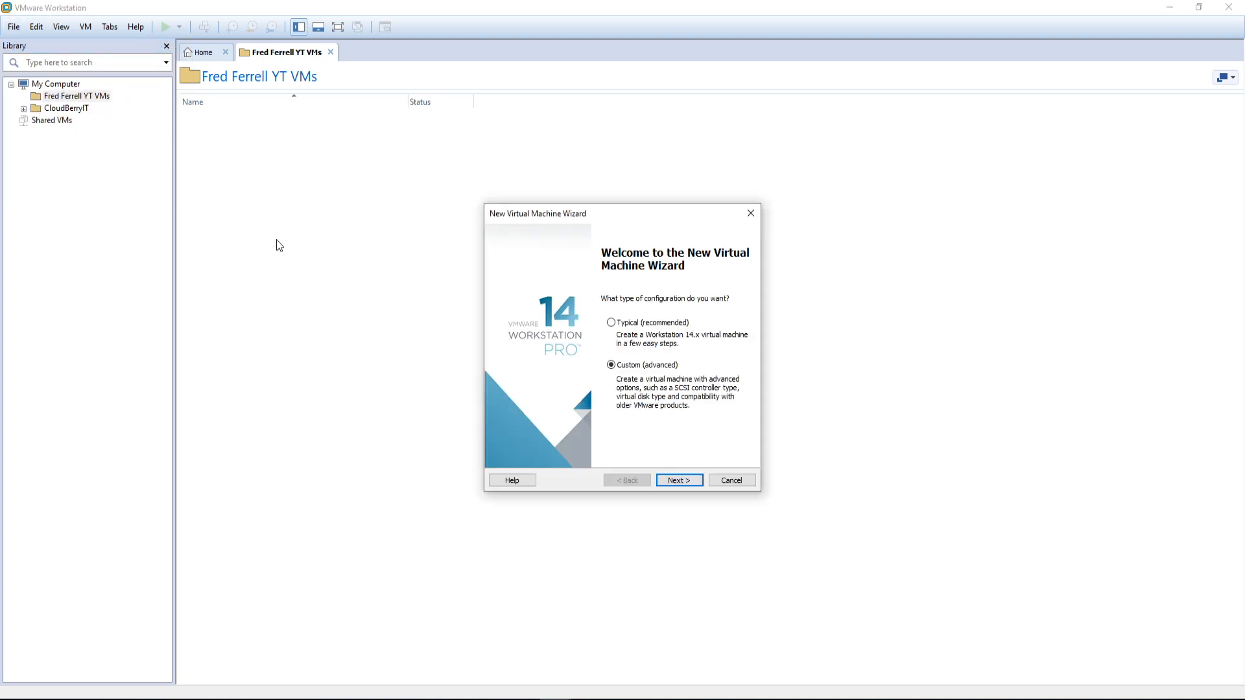
click(690, 480)
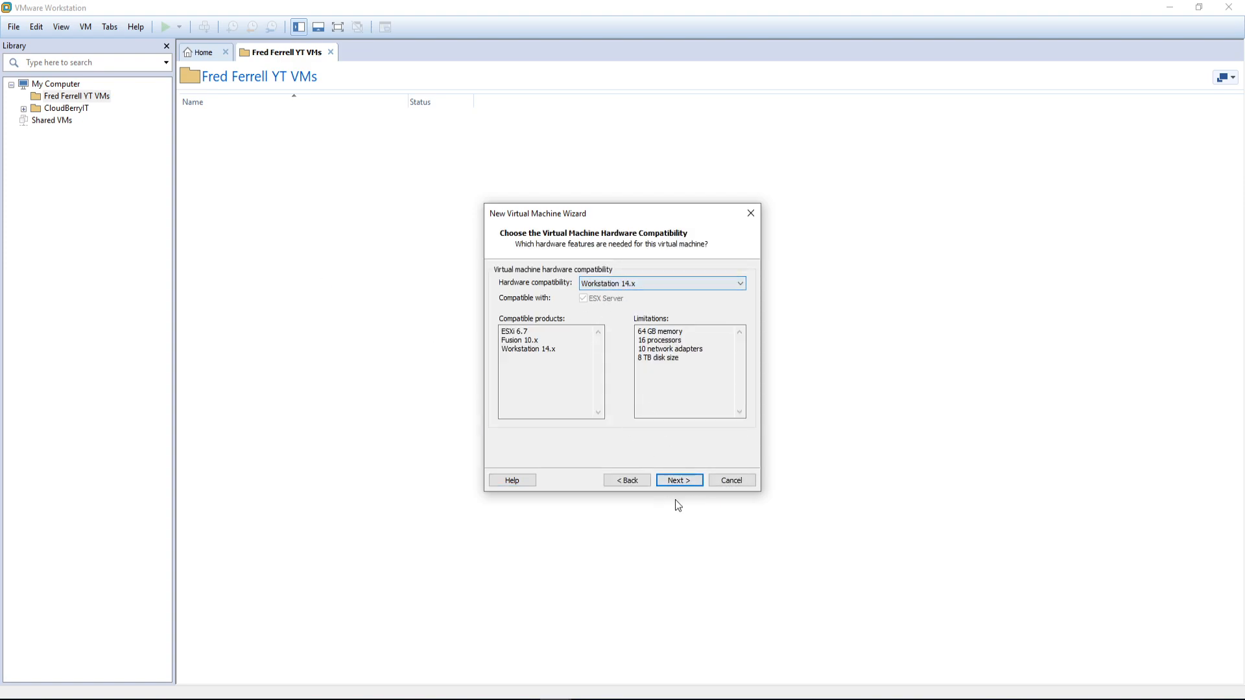
click(679, 480)
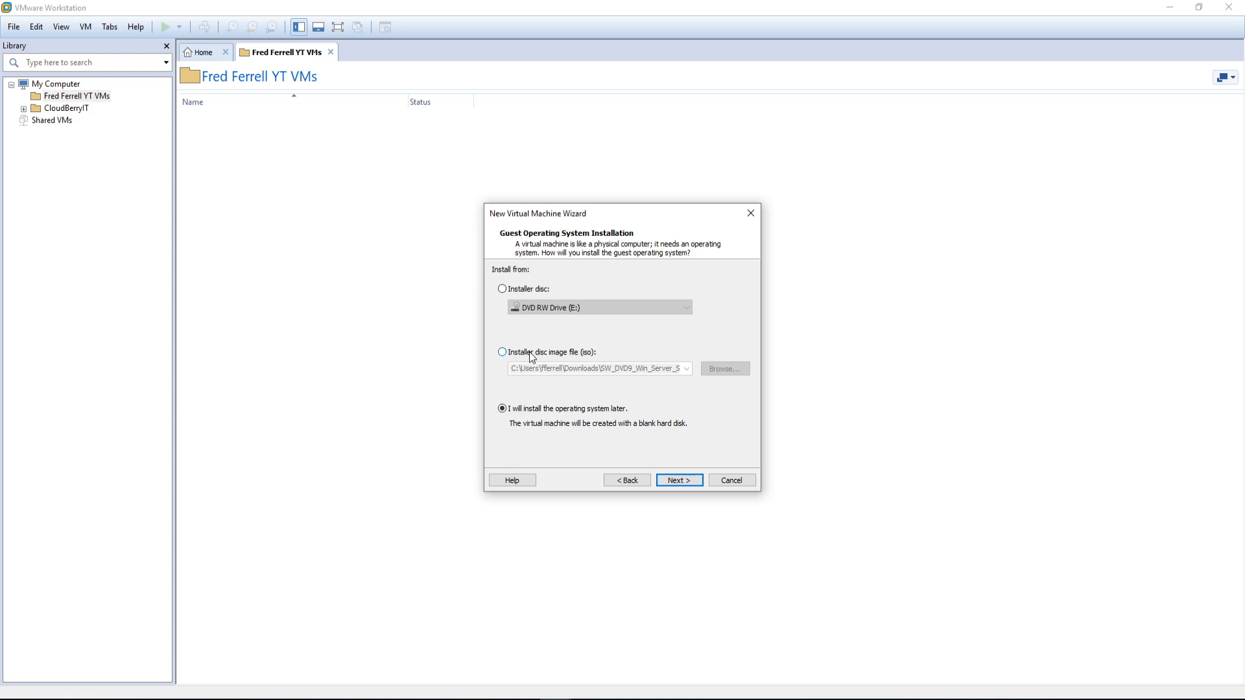
click(686, 480)
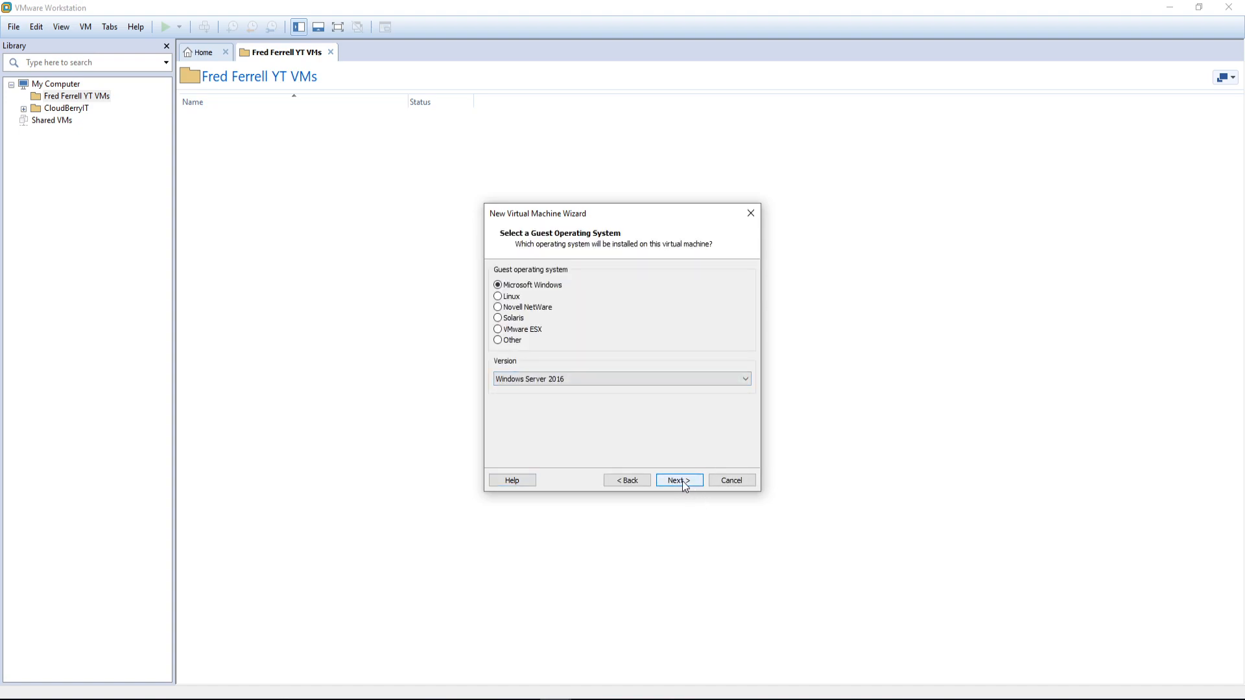
Step: Set the guest operating system to Other, version FreeBSD 11 64-bit
click(641, 383)
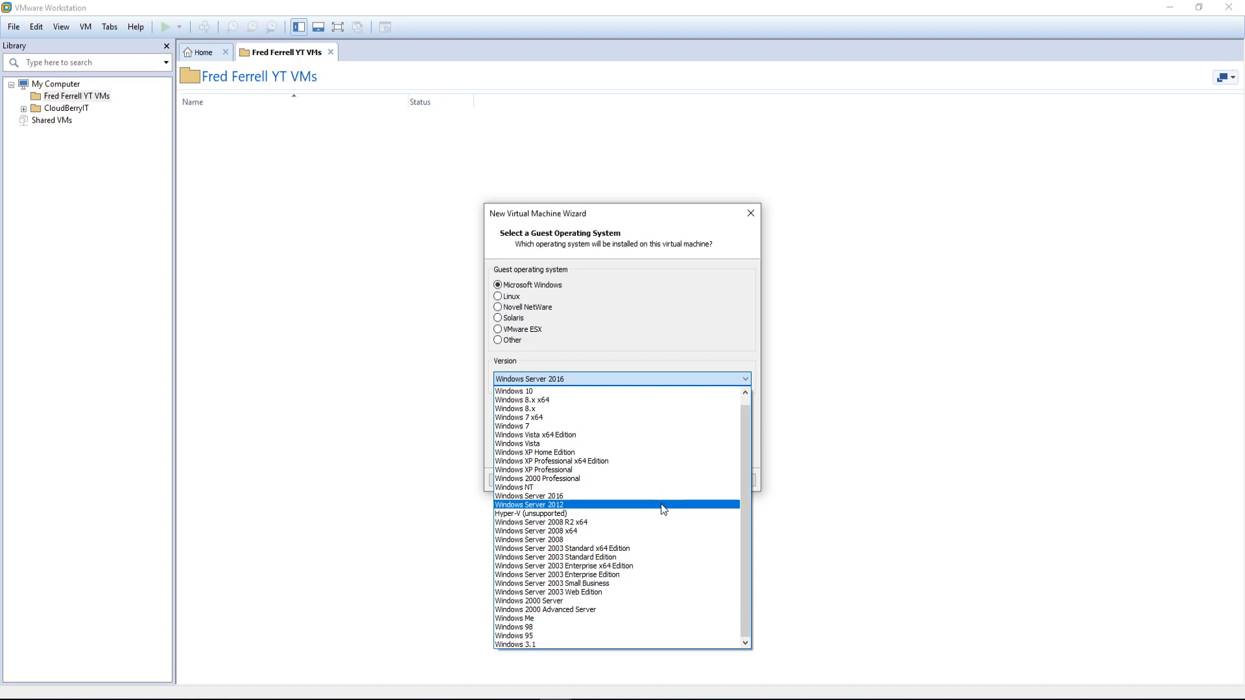
scroll(662, 509, up, 1)
scroll(628, 493, down, 1)
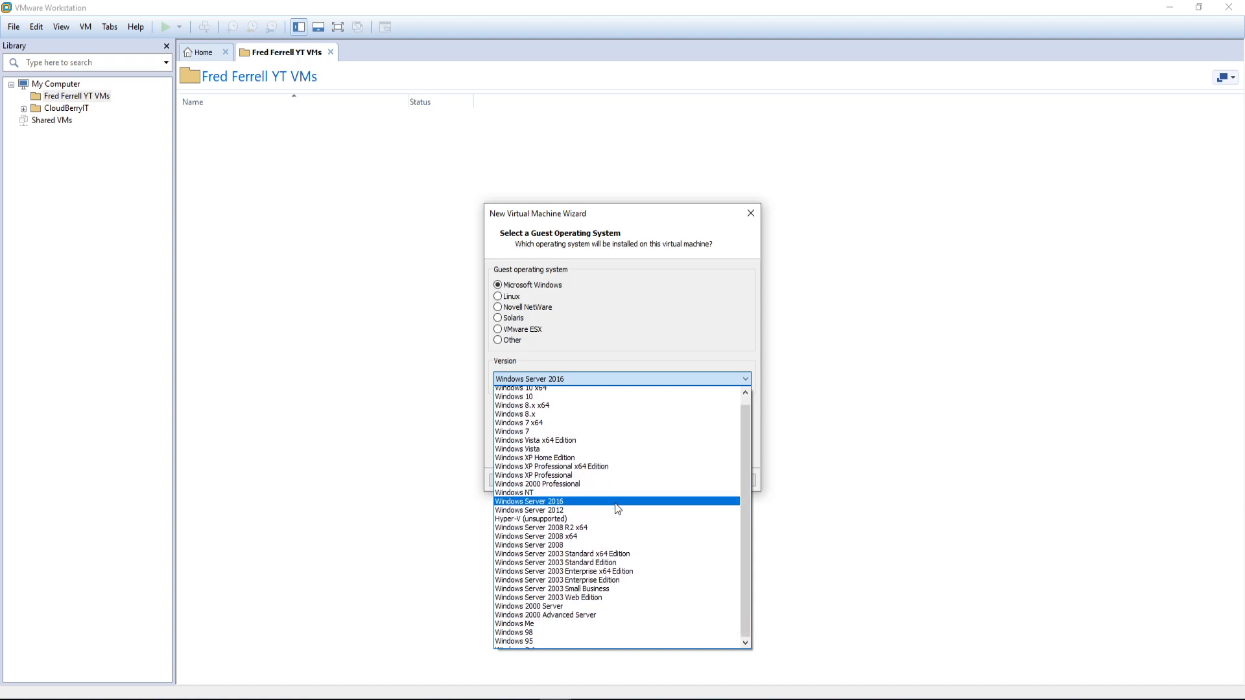
click(652, 354)
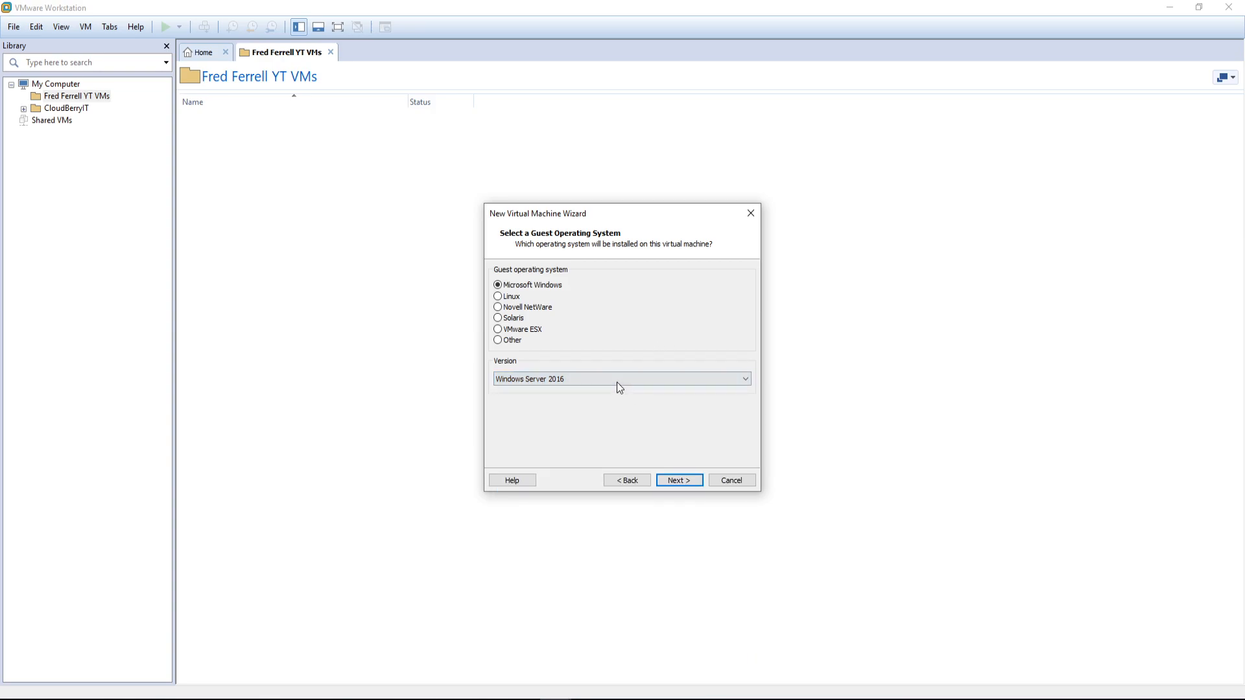
click(499, 340)
click(573, 378)
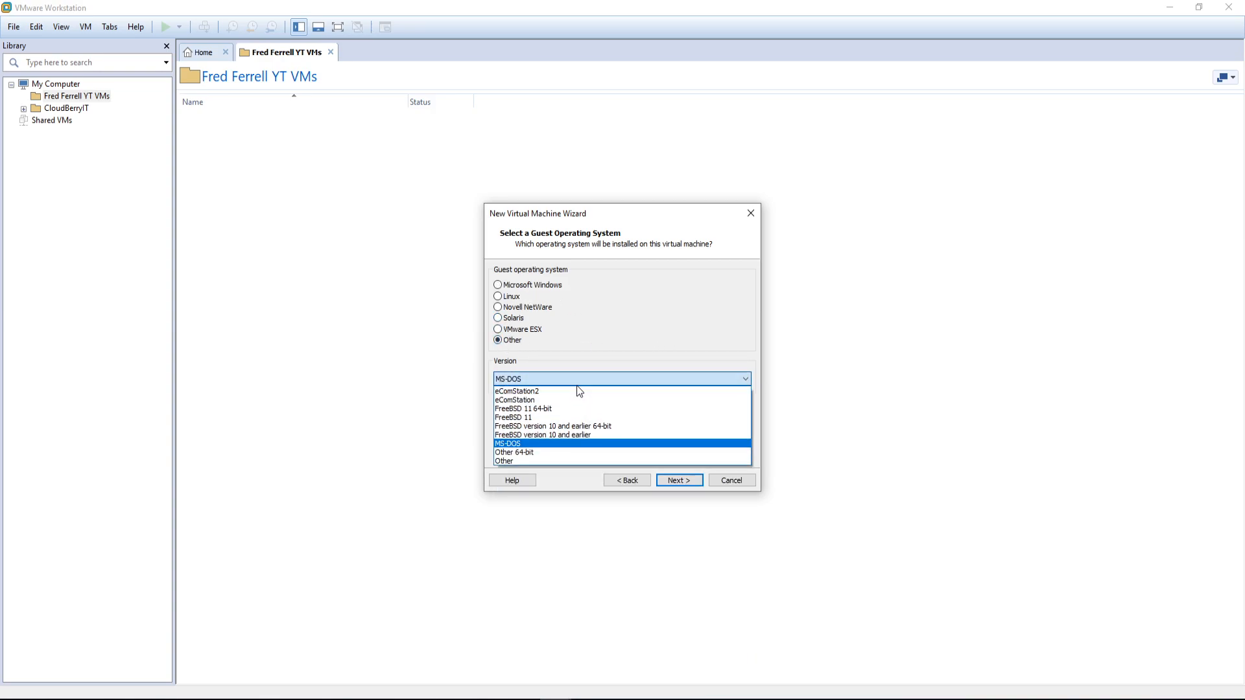
click(541, 409)
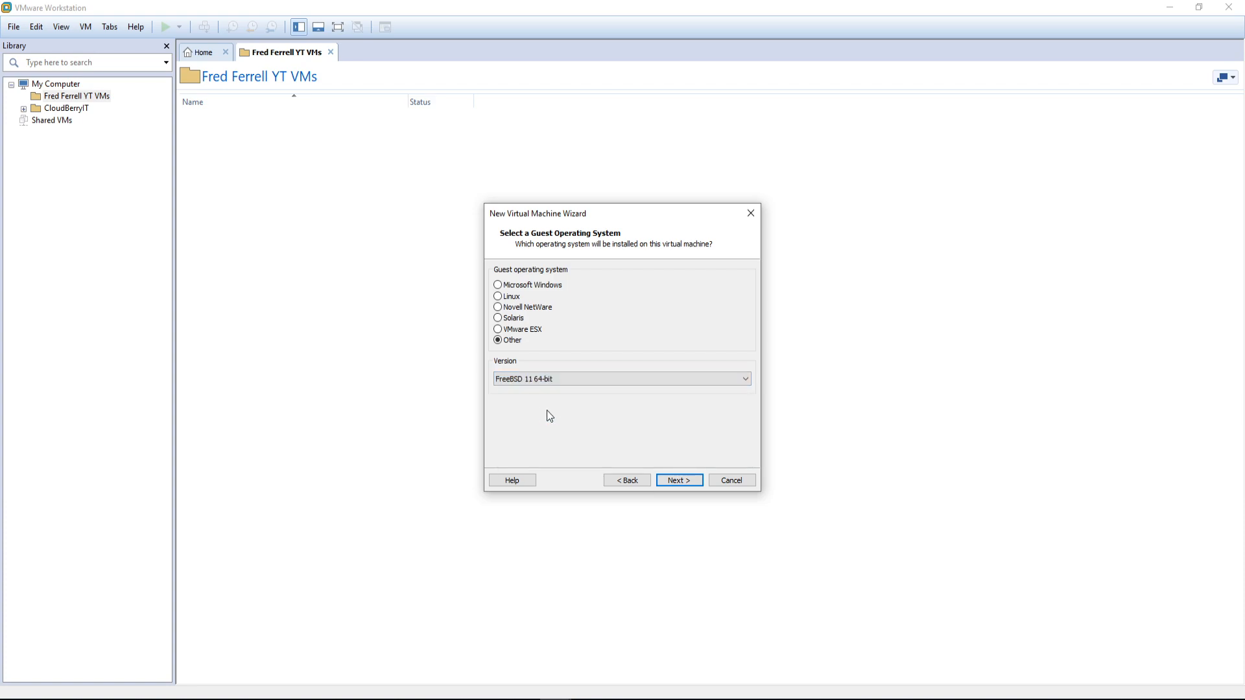
click(679, 480)
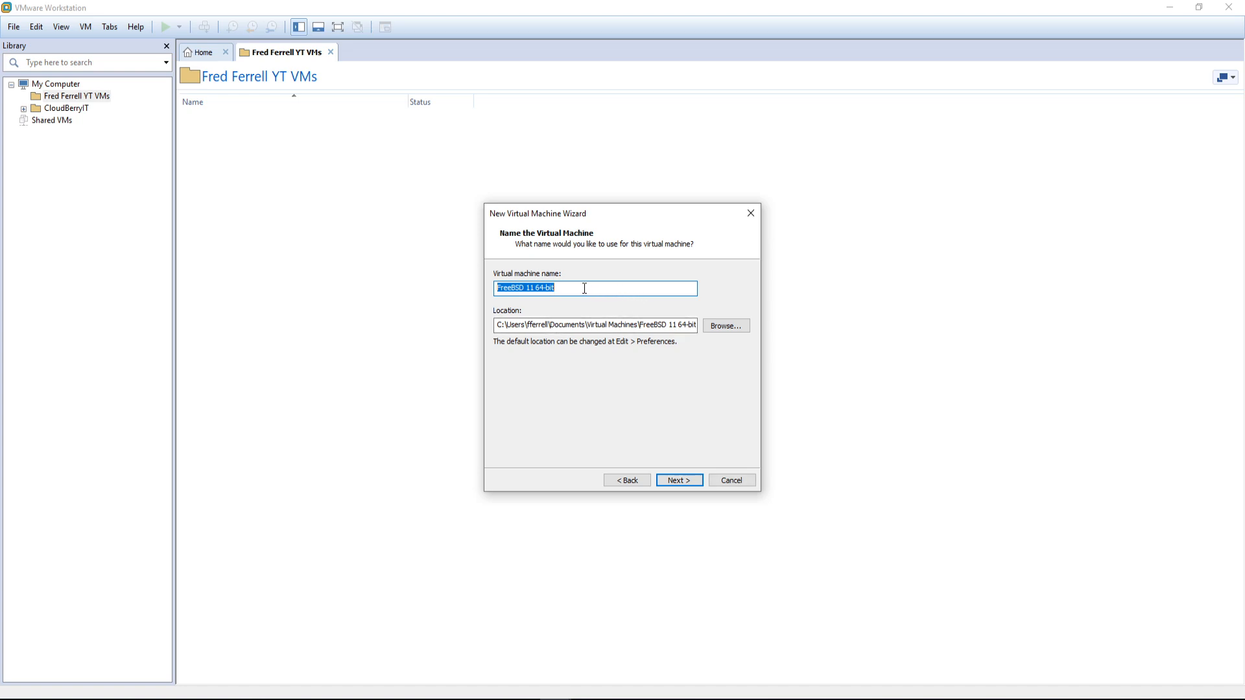
Step: Name the VM pfSense01 and give it 2 cores per processor and 1024 MB memory
text(pfS)
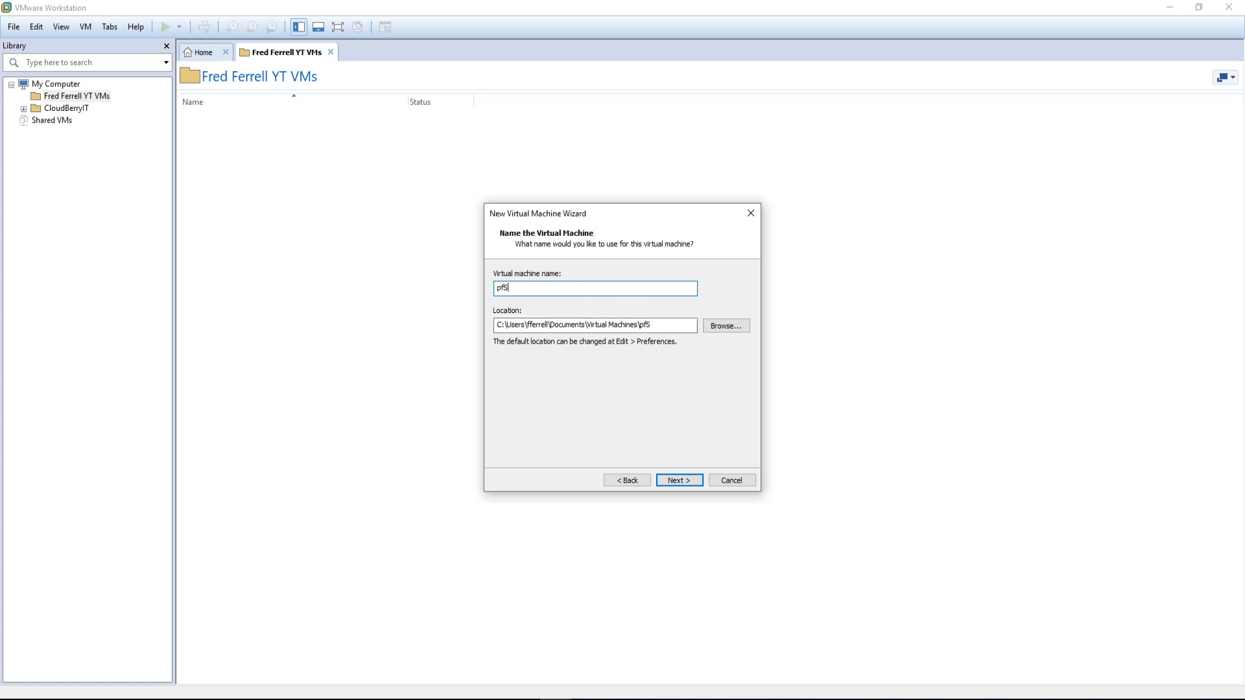
text(ense01)
click(674, 481)
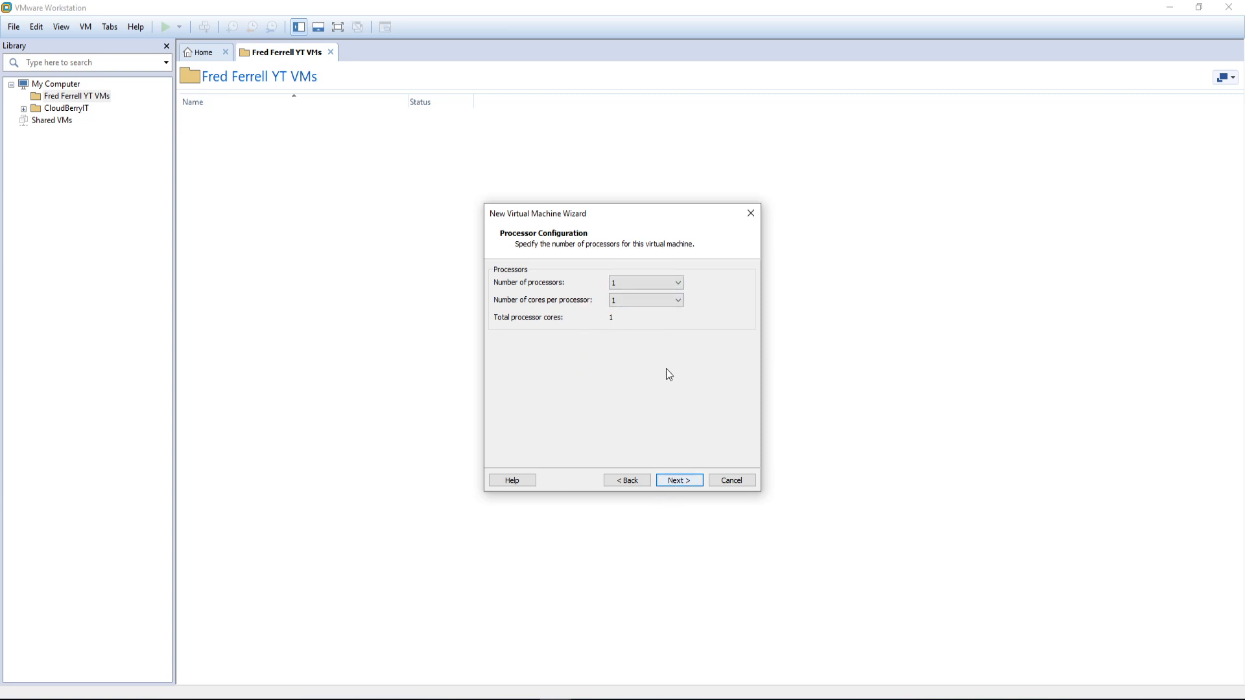
click(659, 299)
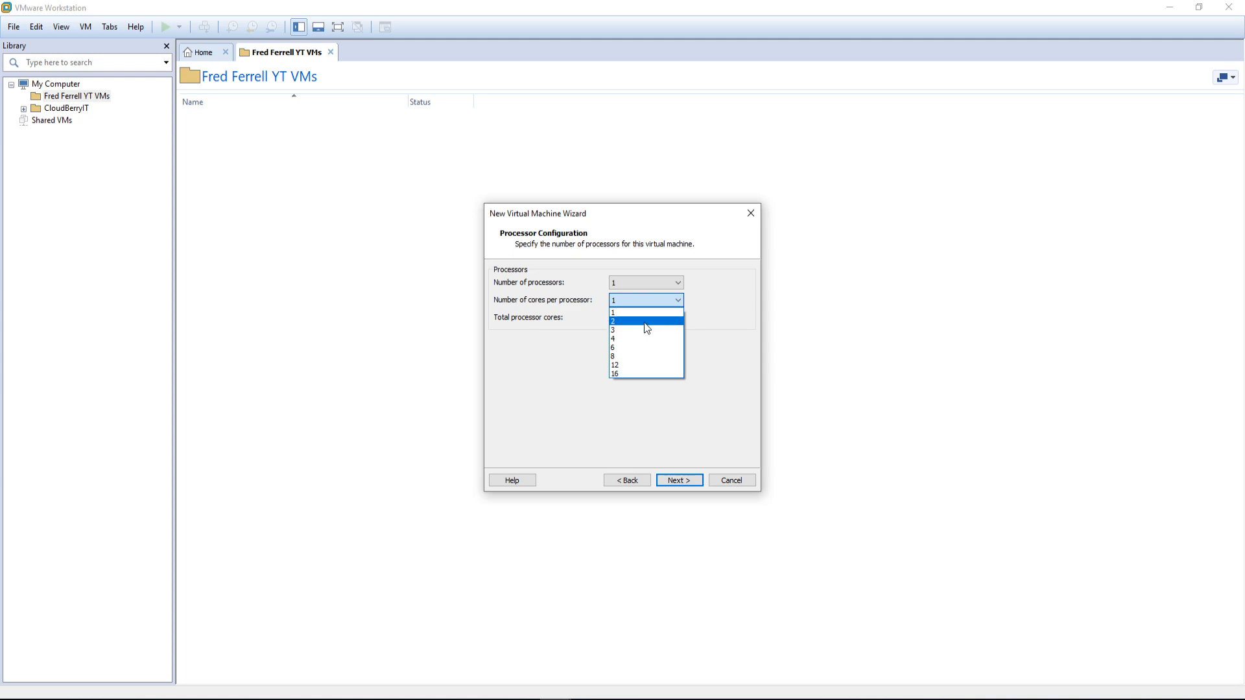
click(646, 322)
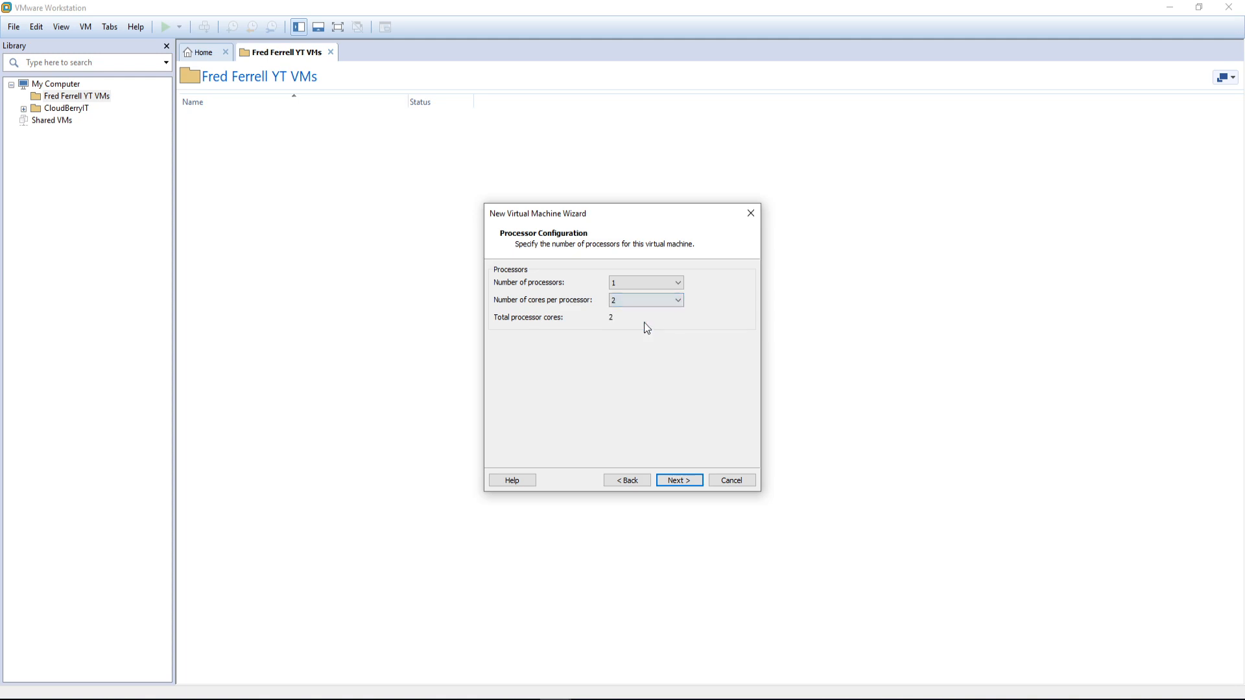
click(674, 481)
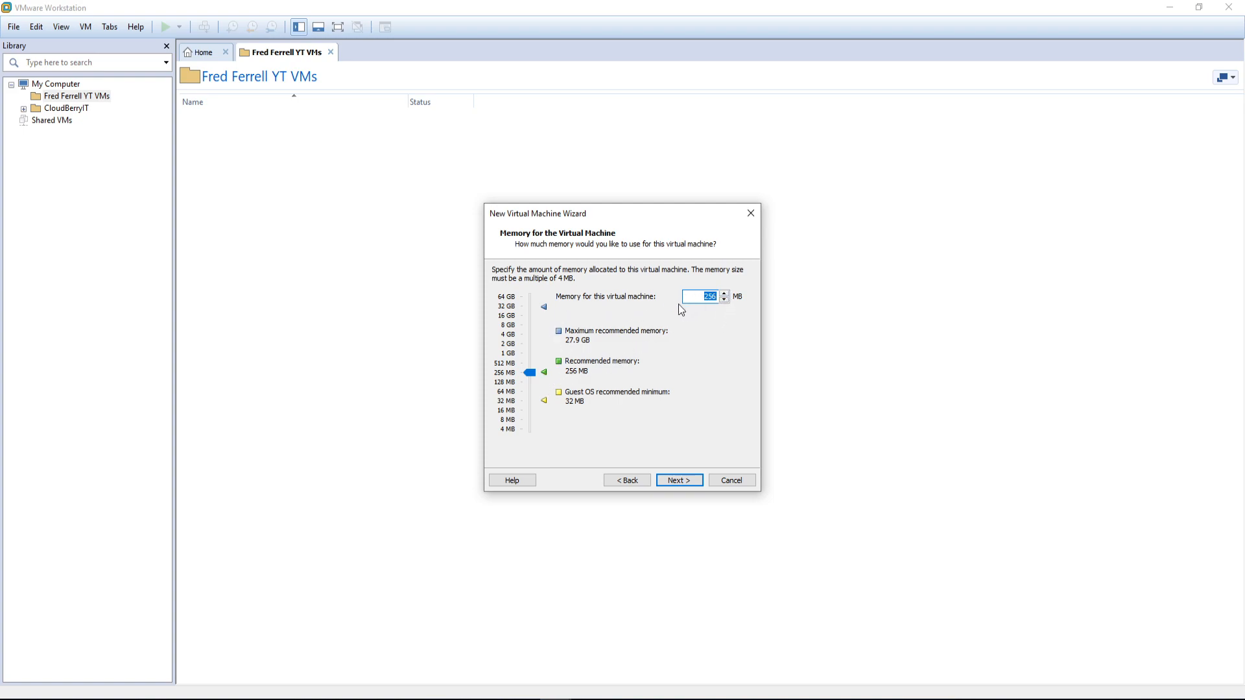
click(508, 353)
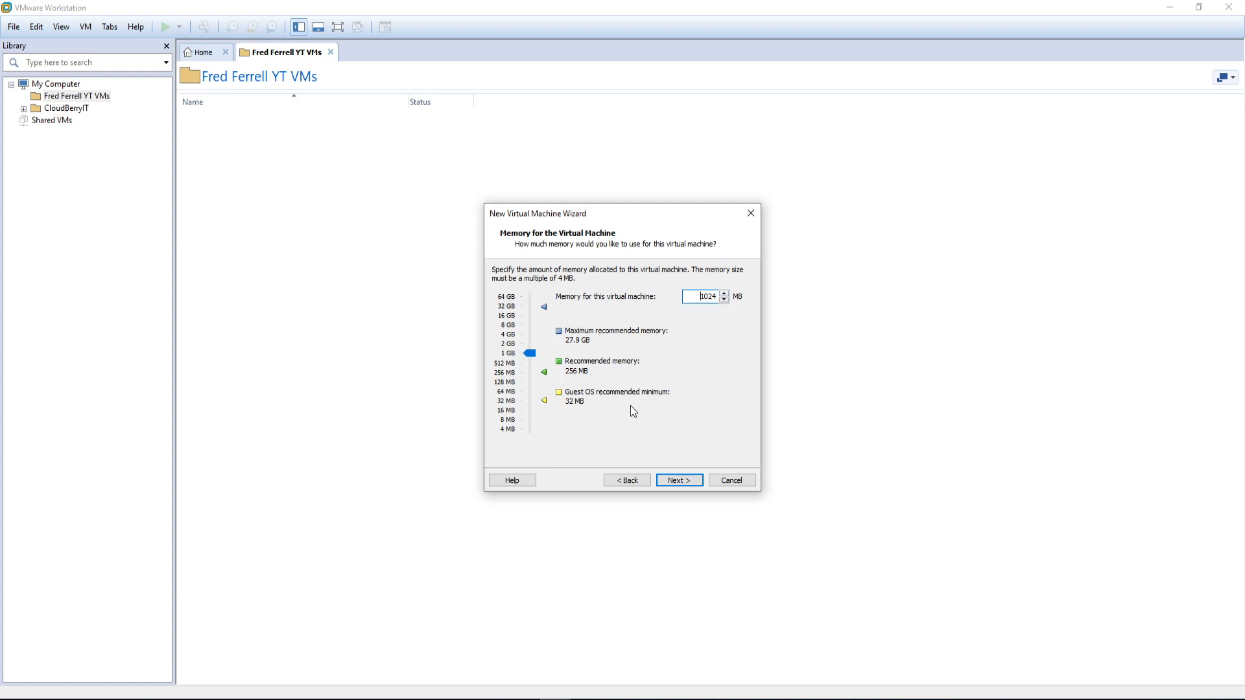
click(679, 480)
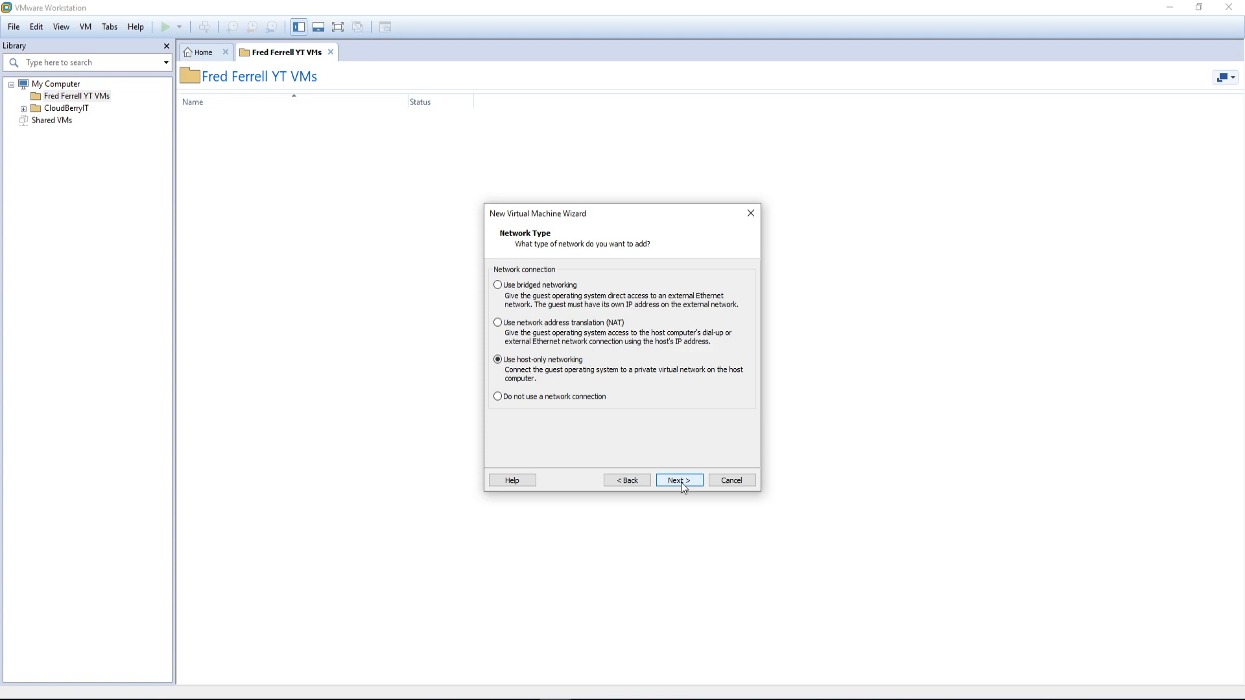
Step: Keep host-only networking, LSI Logic, SCSI, and a new 20 GB single-file disk
click(681, 481)
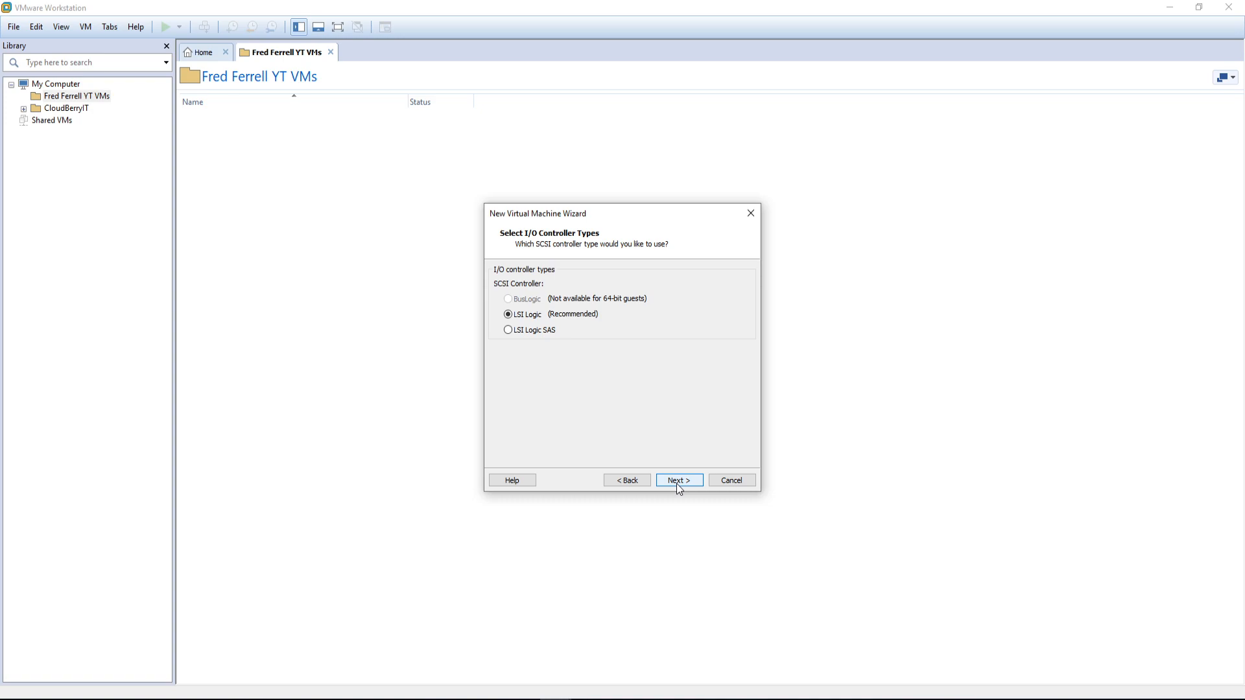
click(679, 488)
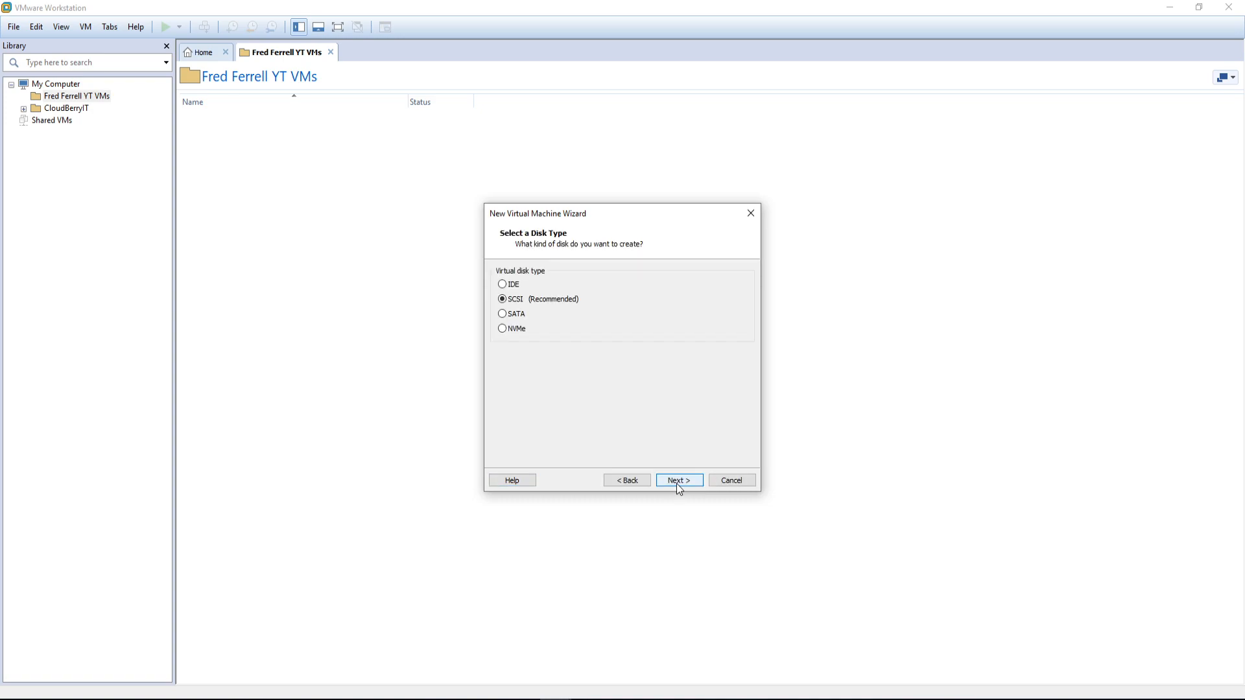
click(679, 488)
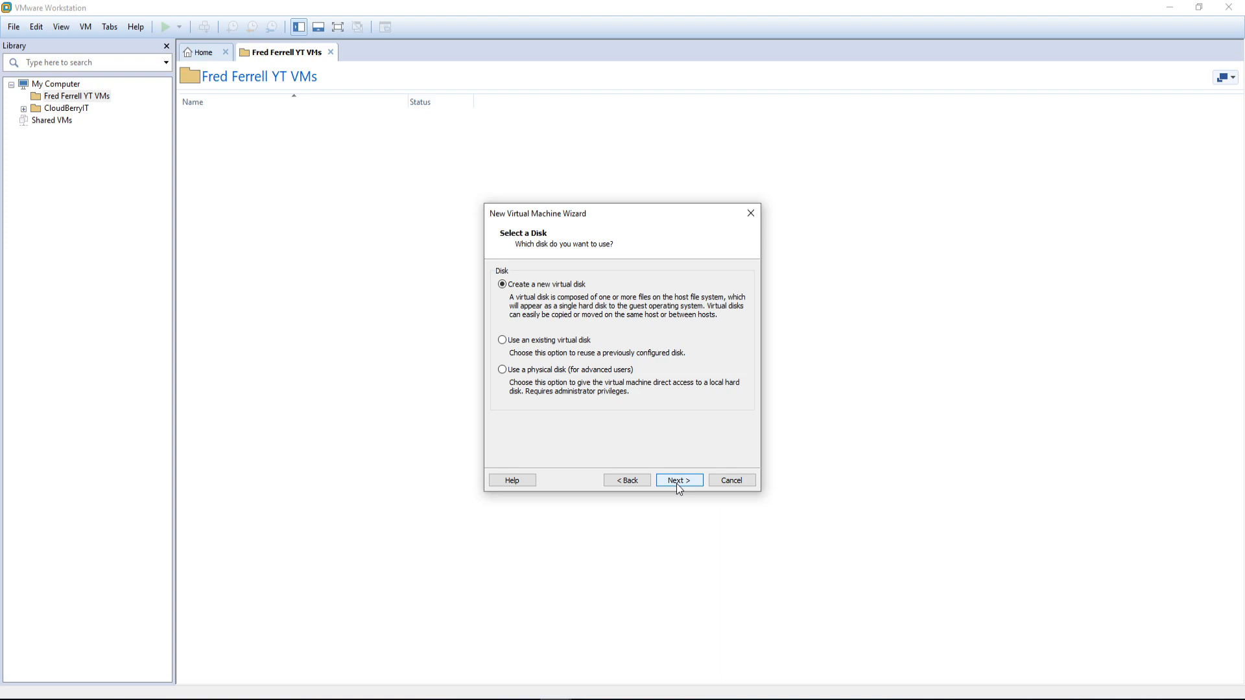
click(678, 488)
click(517, 369)
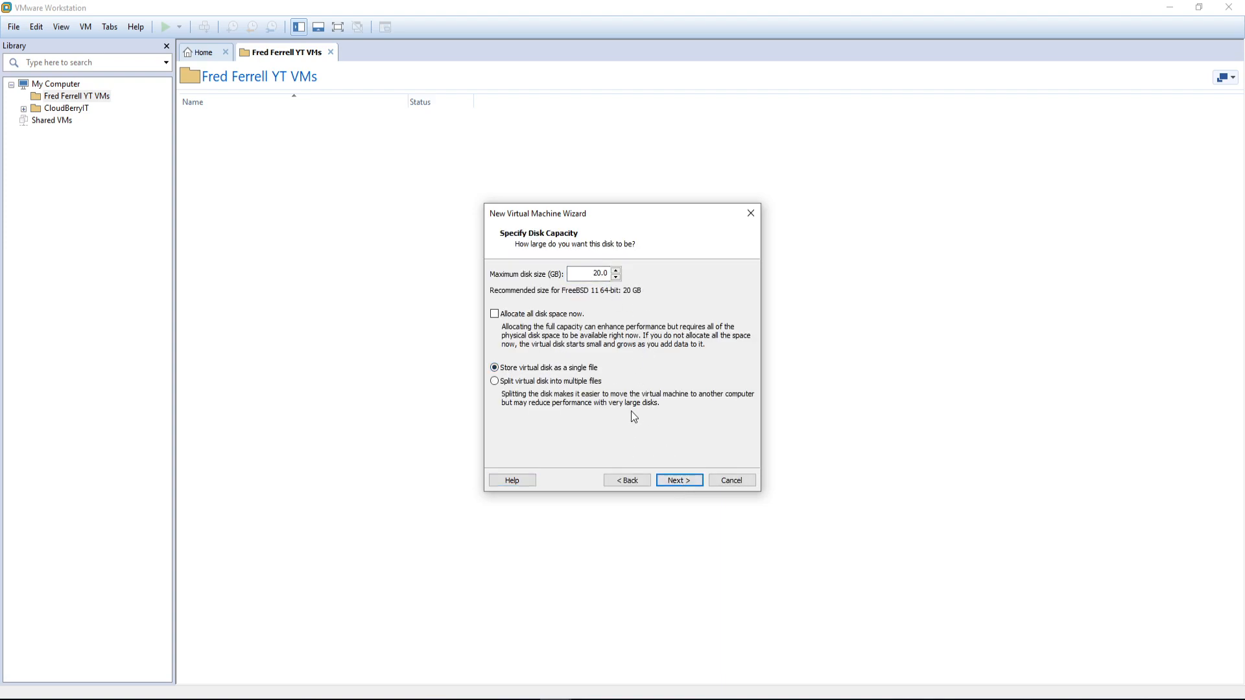
click(665, 481)
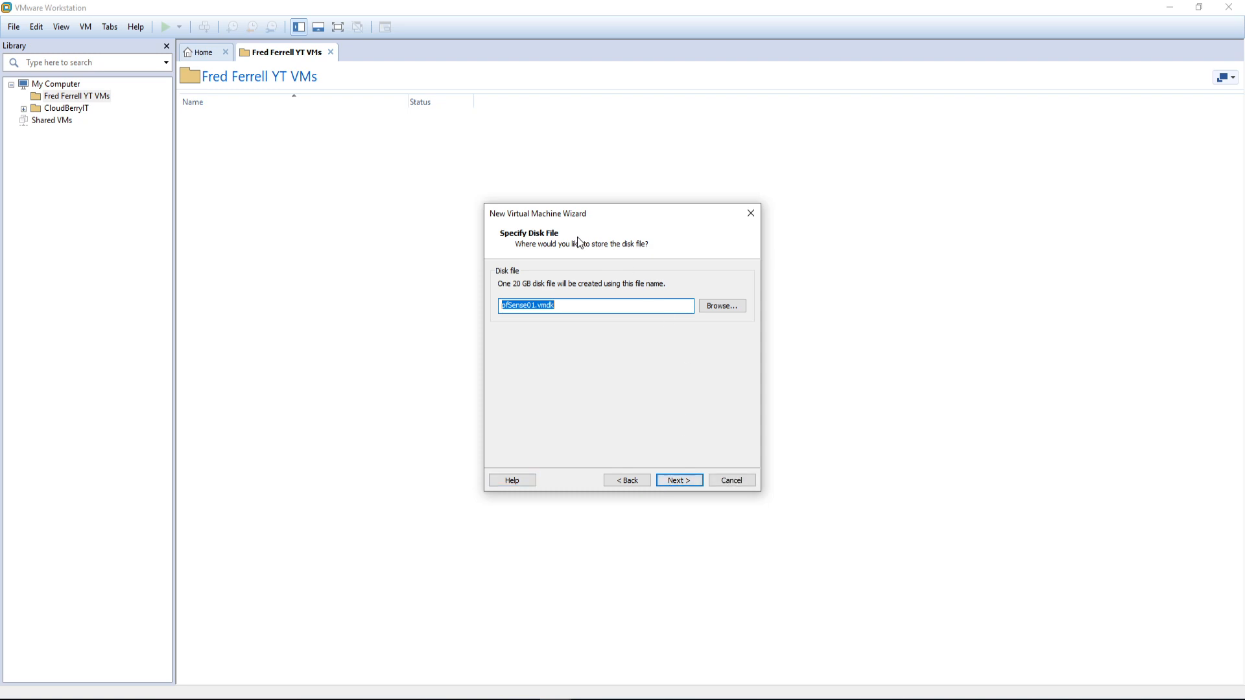
click(674, 481)
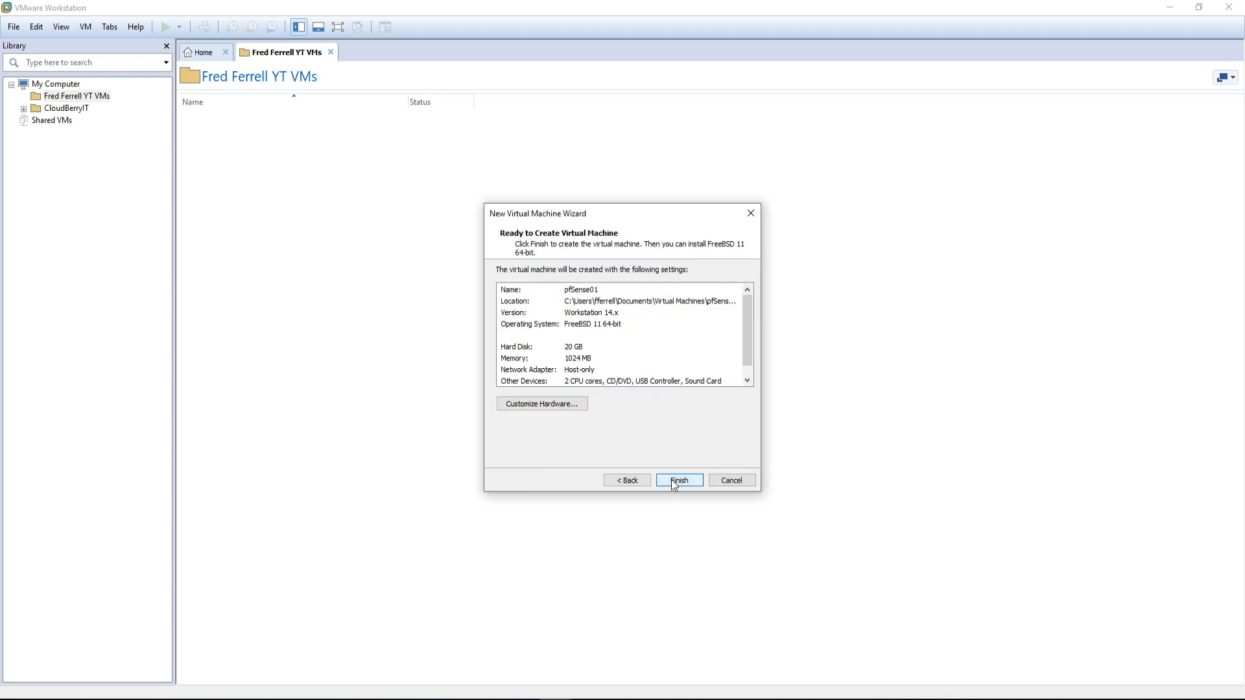
Step: Finish the wizard, drag pfSense01 into the VMs library folder, and power it on
click(674, 481)
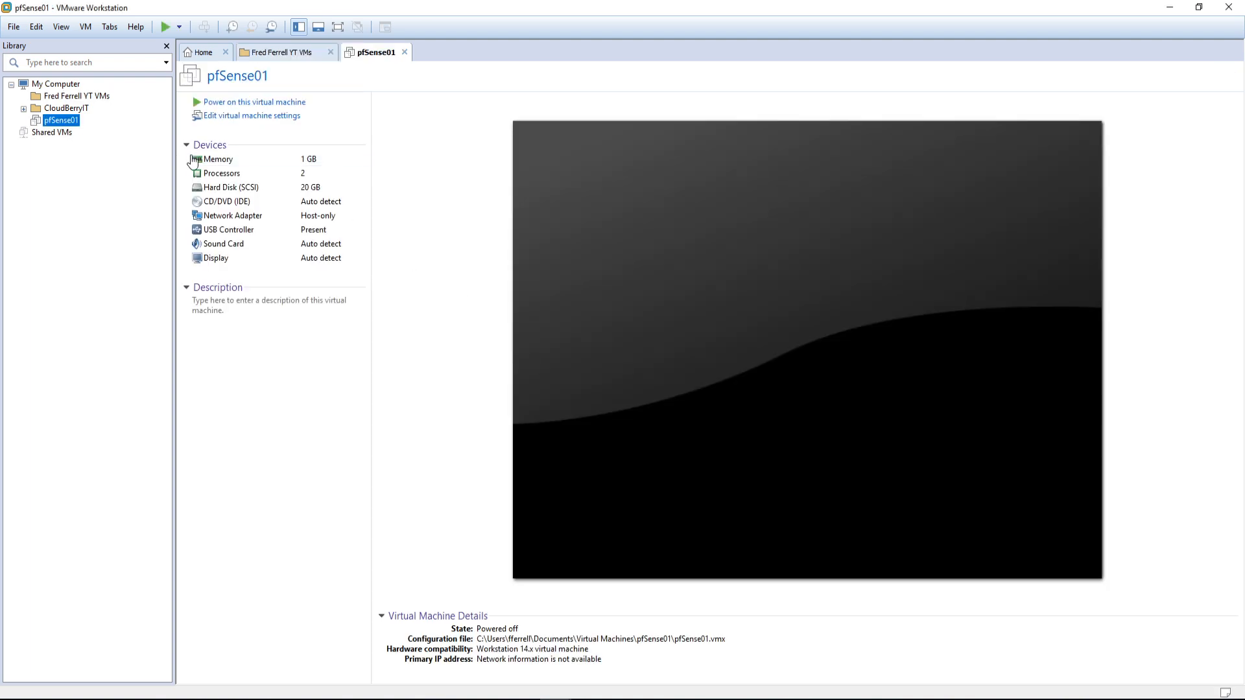
drag(65, 121, 76, 98)
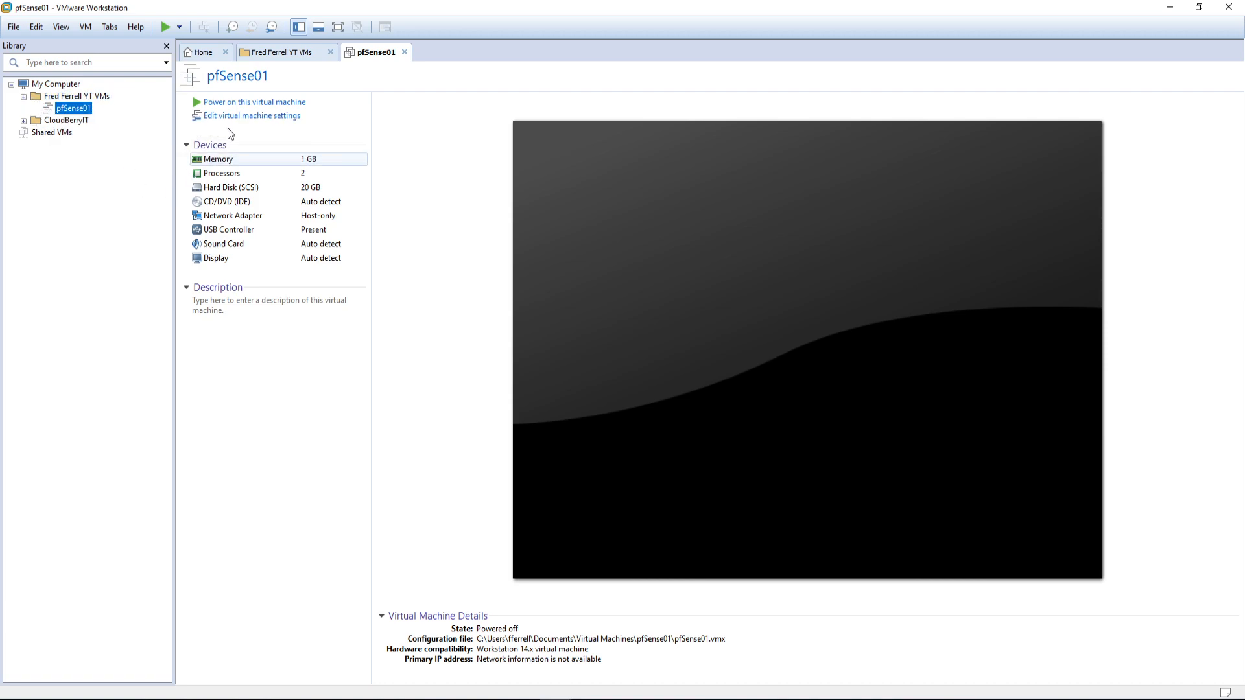
click(268, 104)
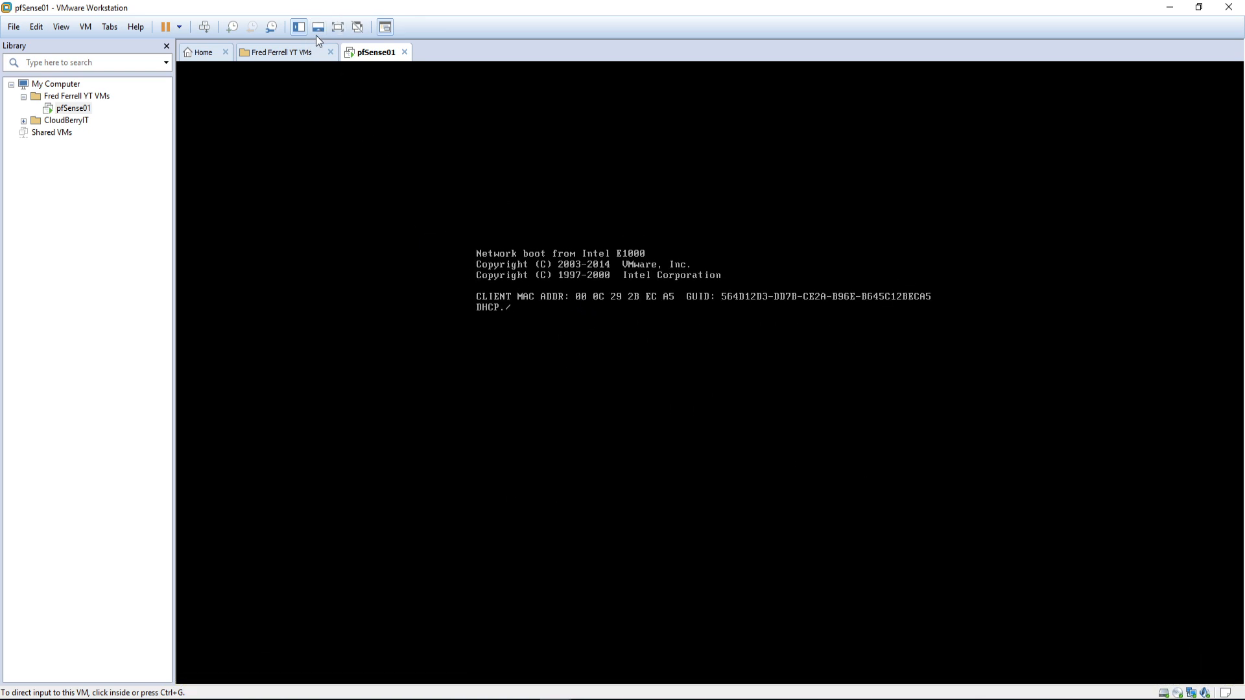
right_click(368, 55)
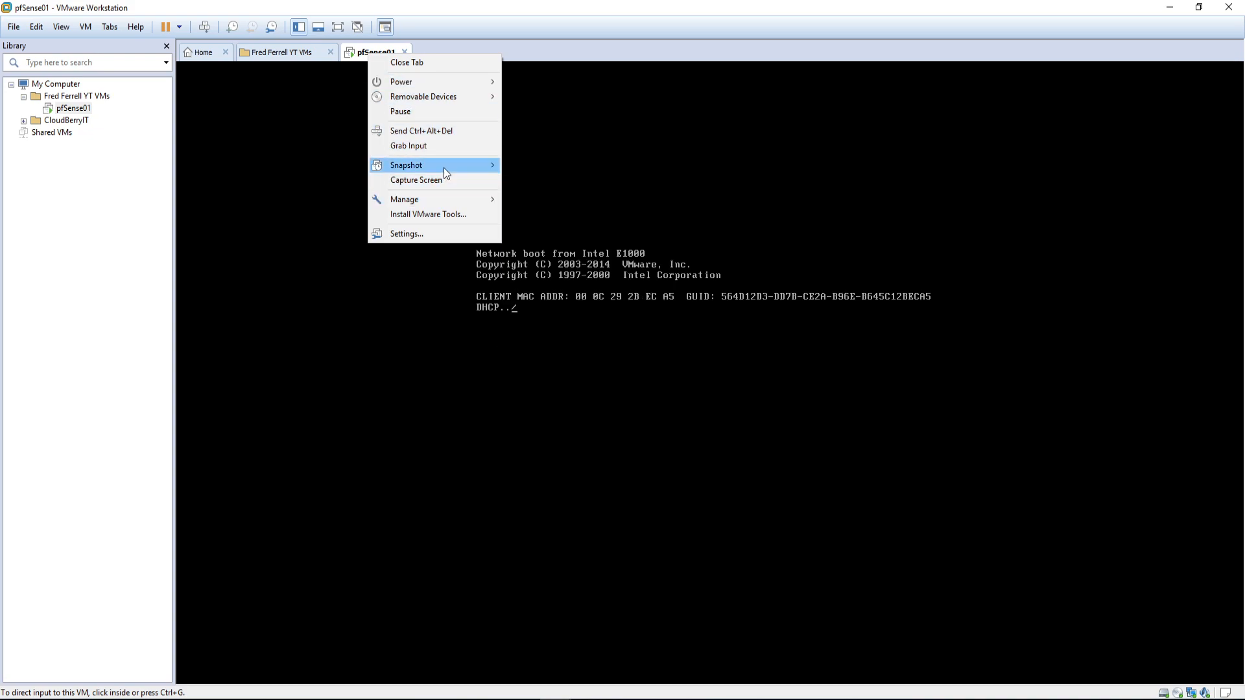
mouse_move(437, 199)
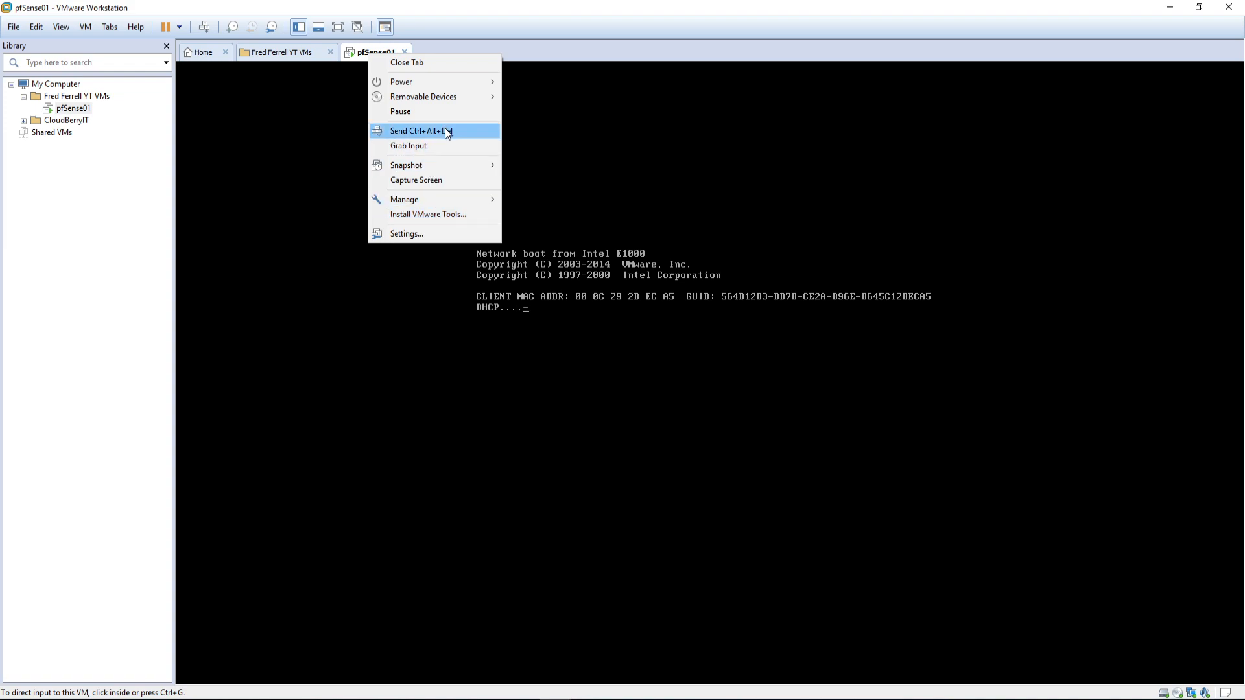
Step: In the CD/DVD (IDE) settings, select the ISO image pfSense-CE-2.4.4-RELEASE-p1-amd64.iso
mouse_move(460, 95)
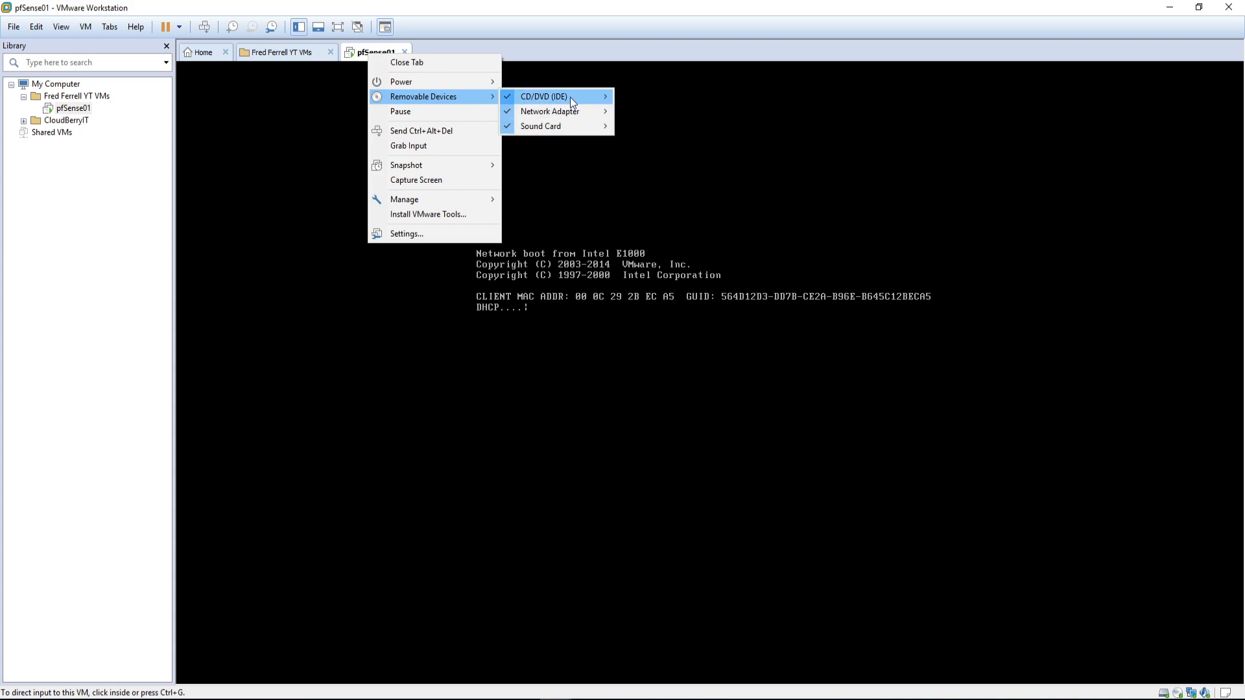
mouse_move(570, 96)
click(651, 112)
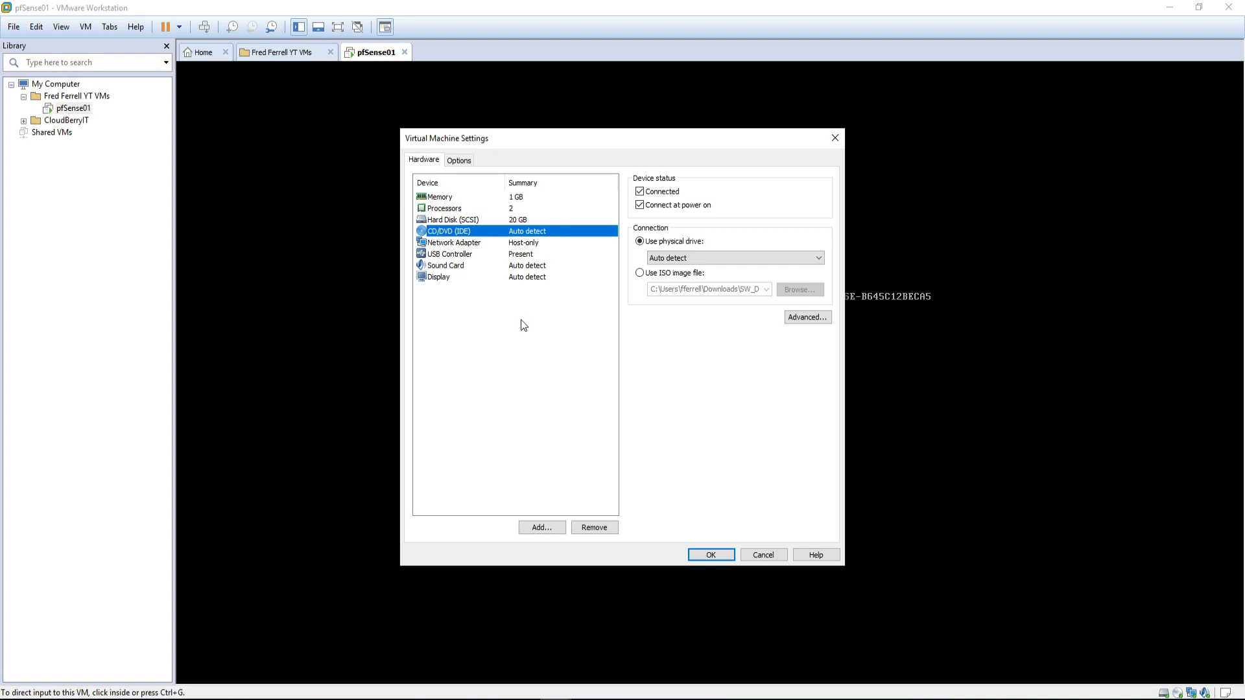
click(641, 273)
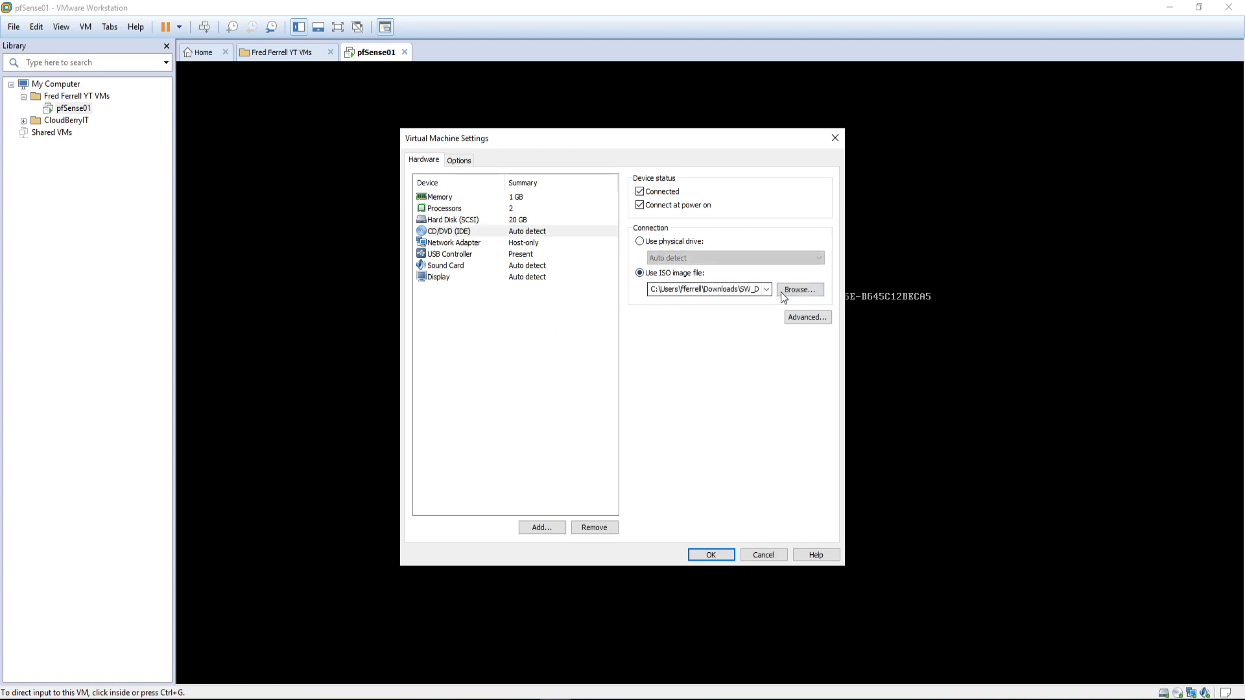
click(798, 292)
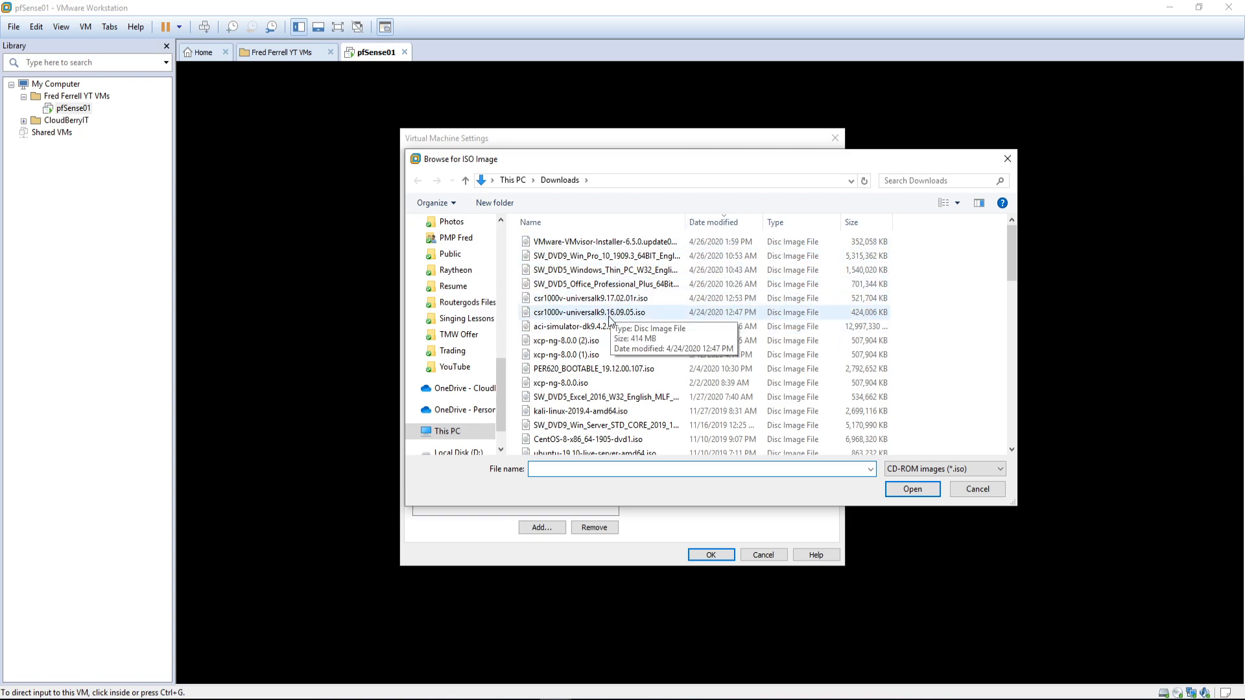
scroll(619, 405, down, 1)
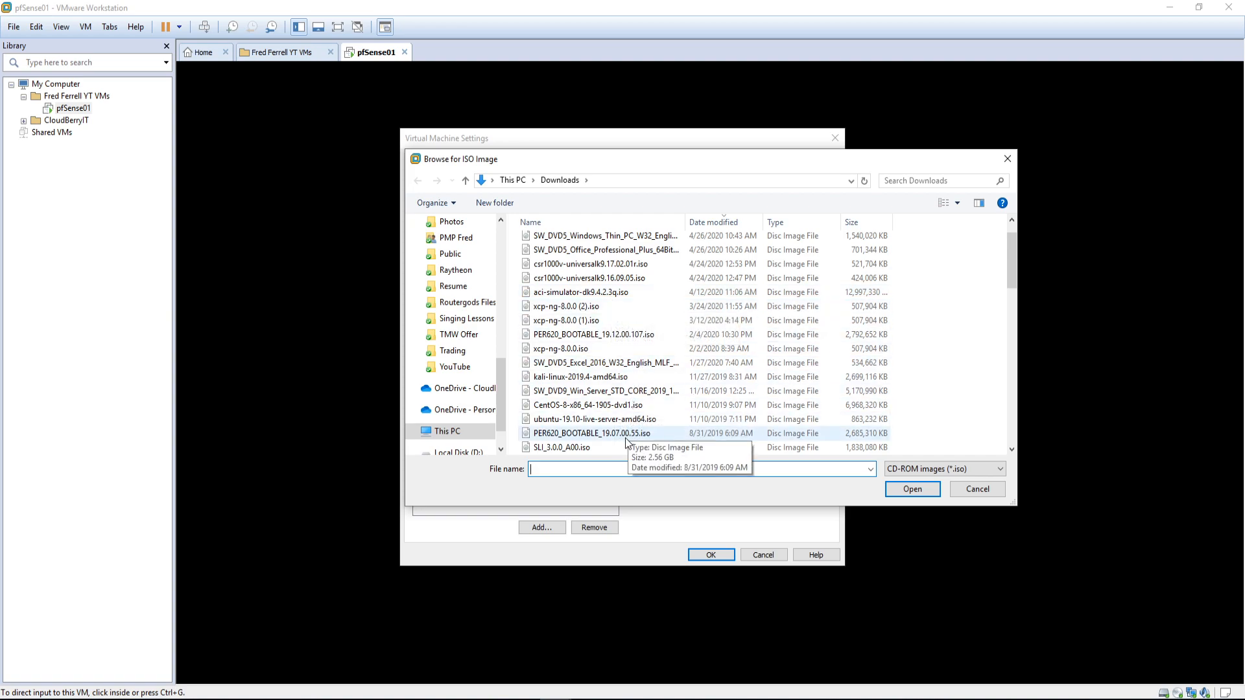
scroll(626, 442, down, 2)
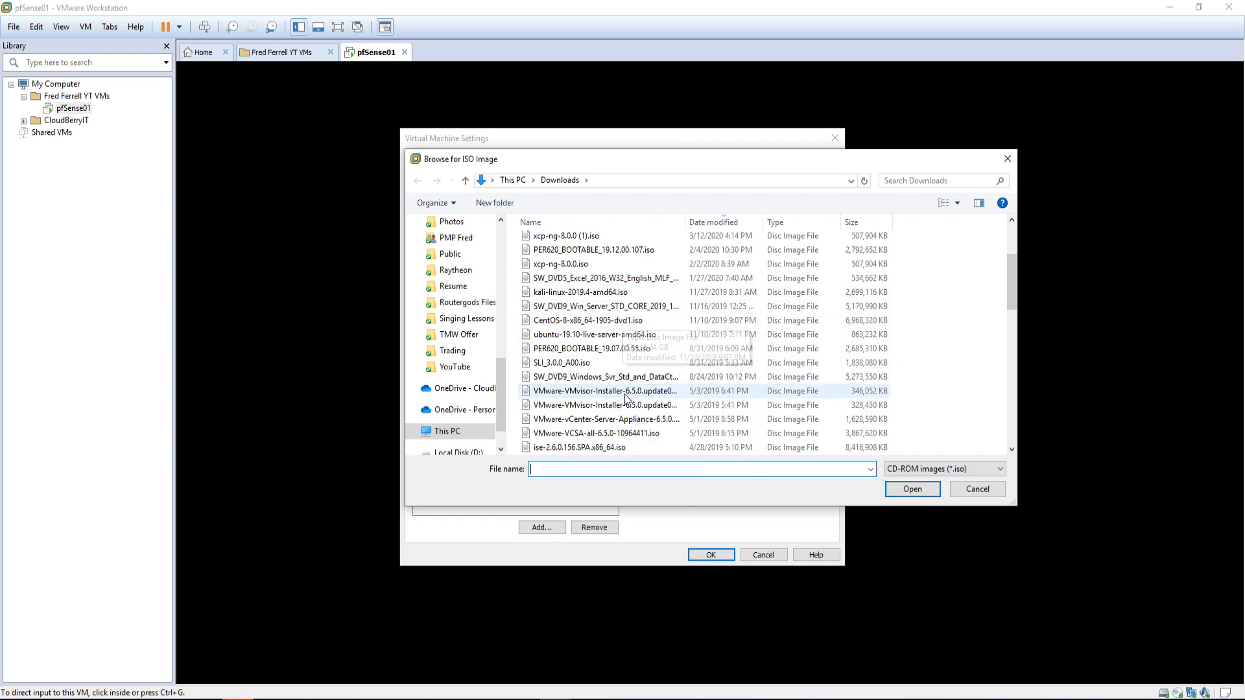
scroll(596, 405, down, 1)
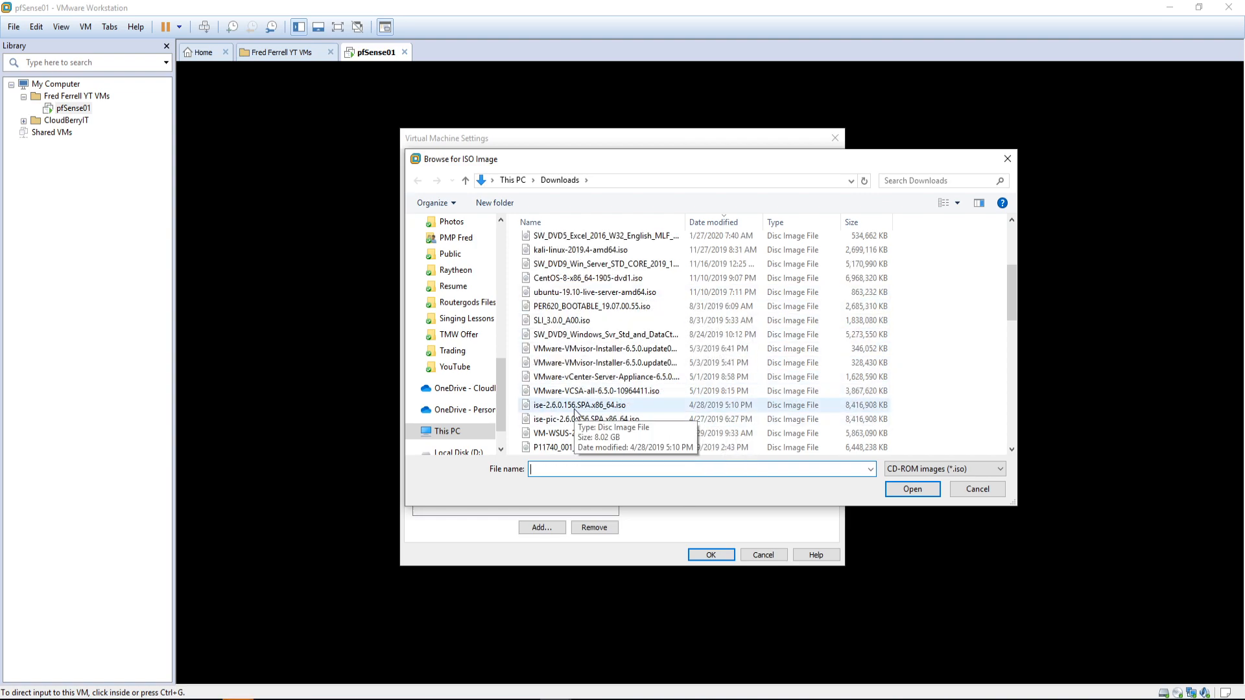
scroll(610, 366, down, 1)
scroll(610, 364, down, 3)
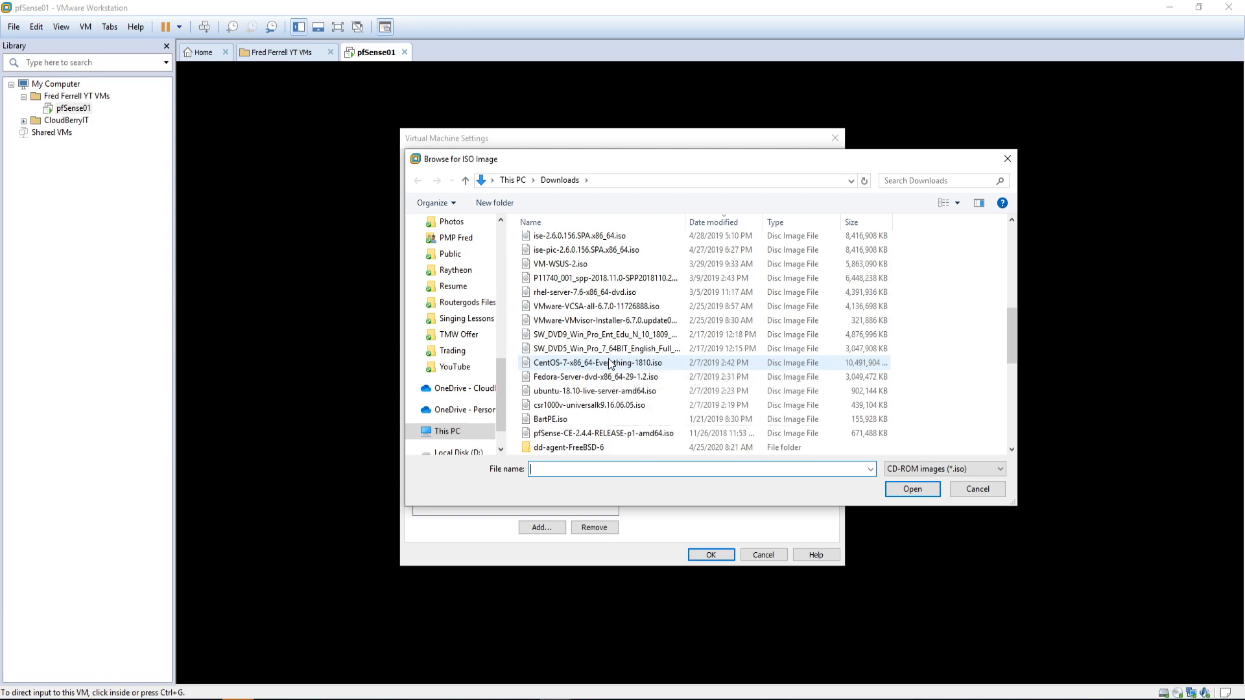
click(594, 436)
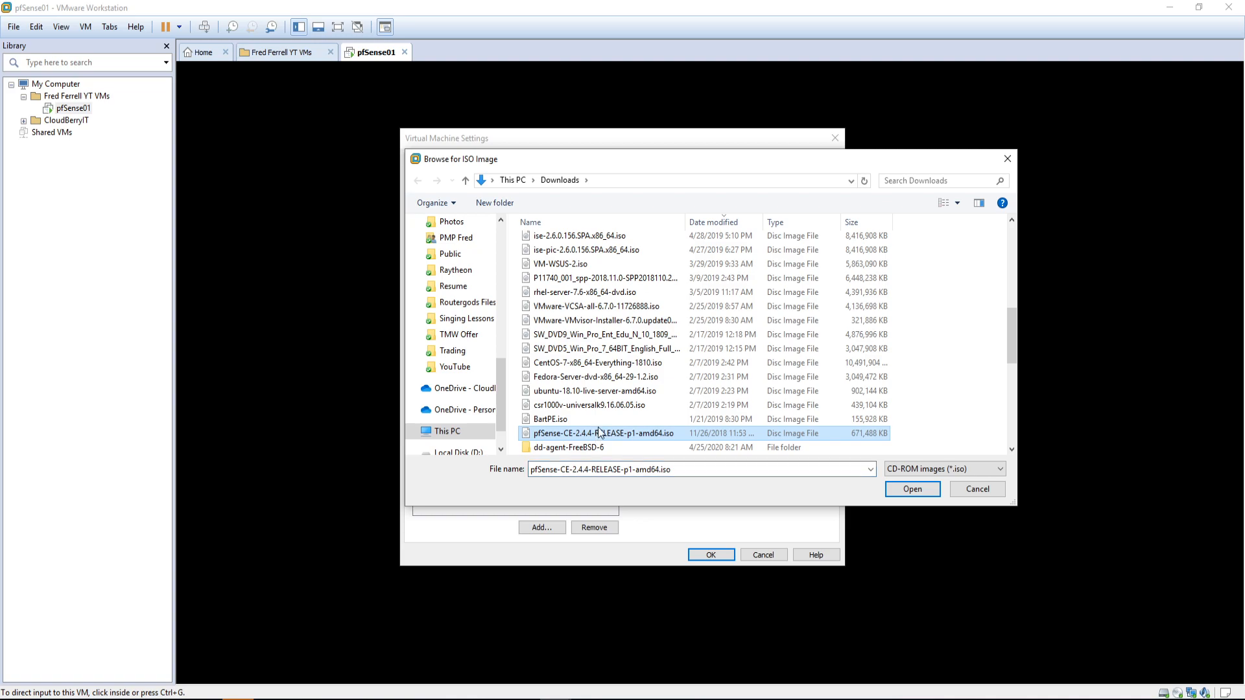
click(896, 488)
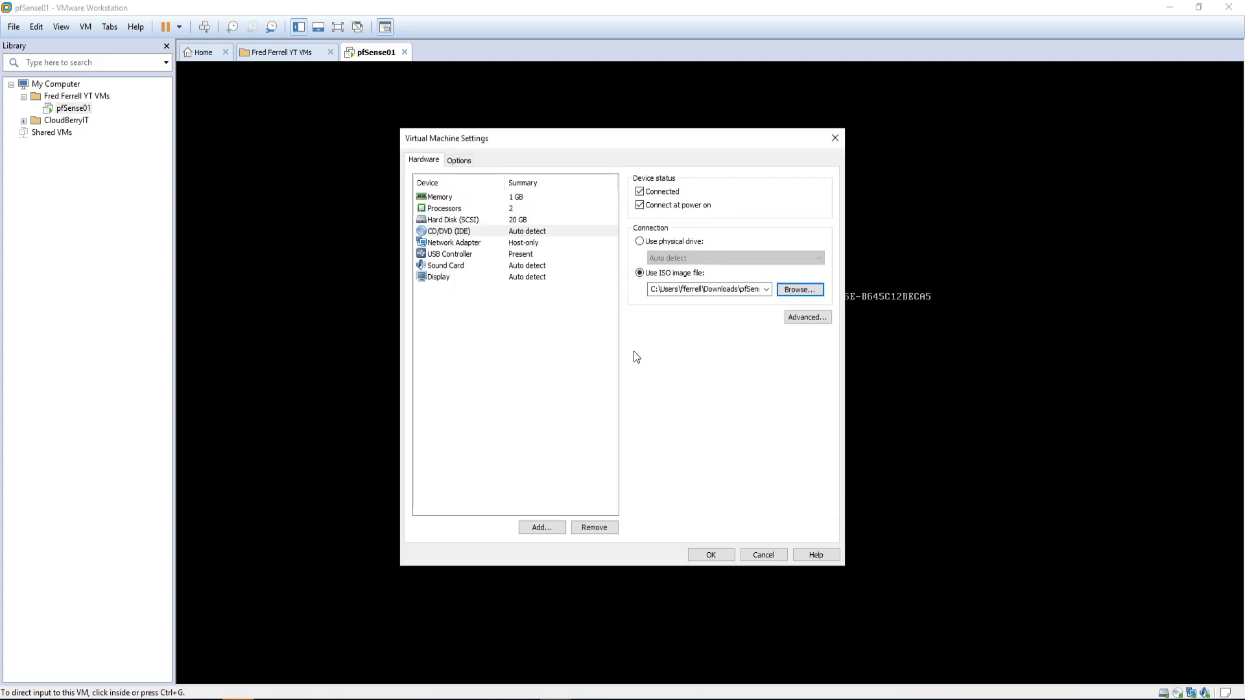
Step: Apply the drive settings, send Ctrl+Alt+Del to reboot pfSense01, and place Notepad beside it
click(718, 554)
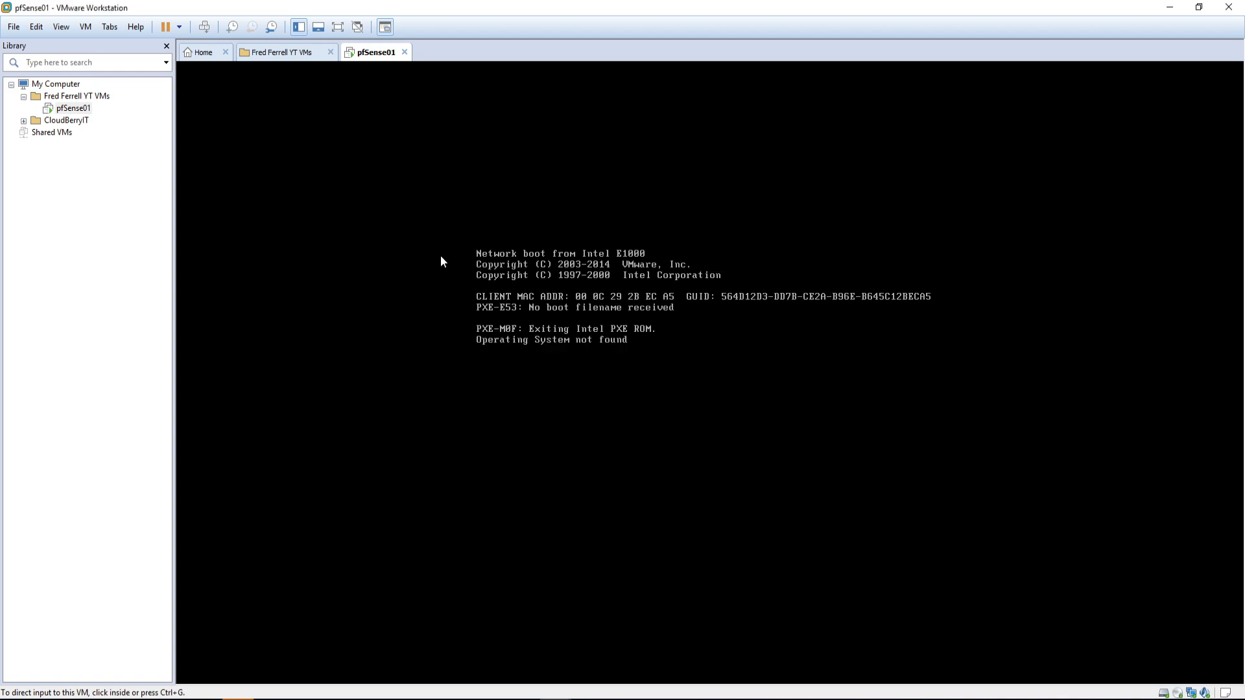
right_click(370, 55)
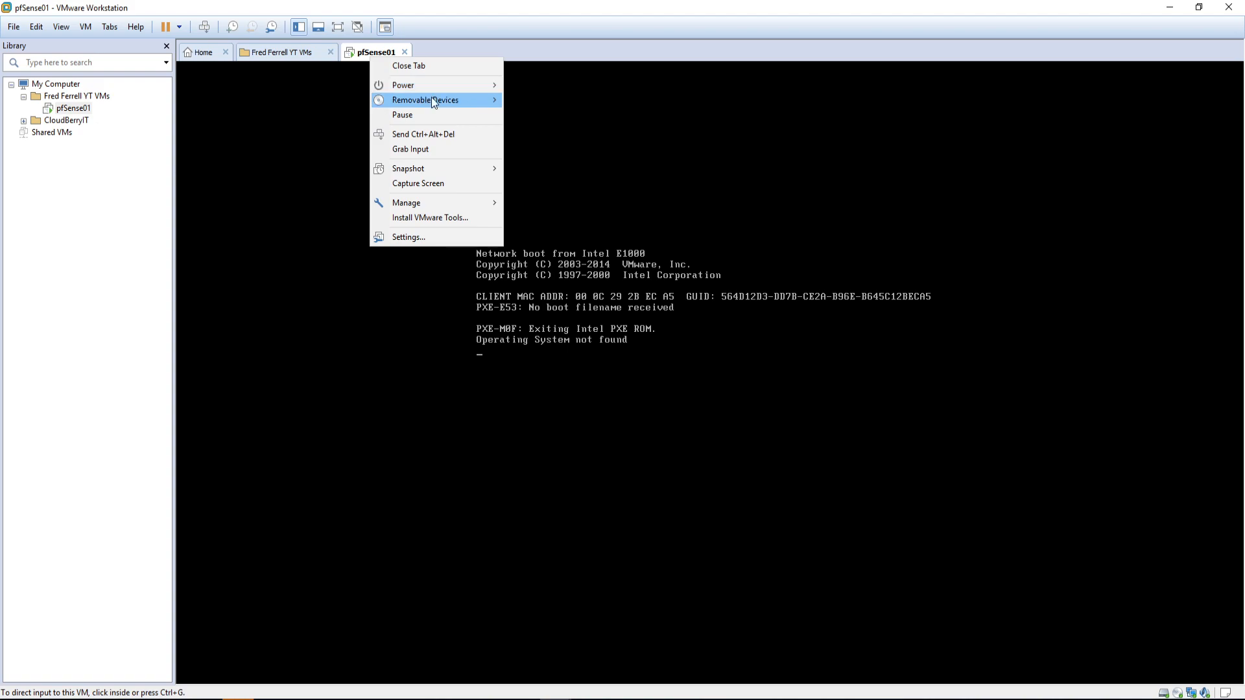
click(427, 134)
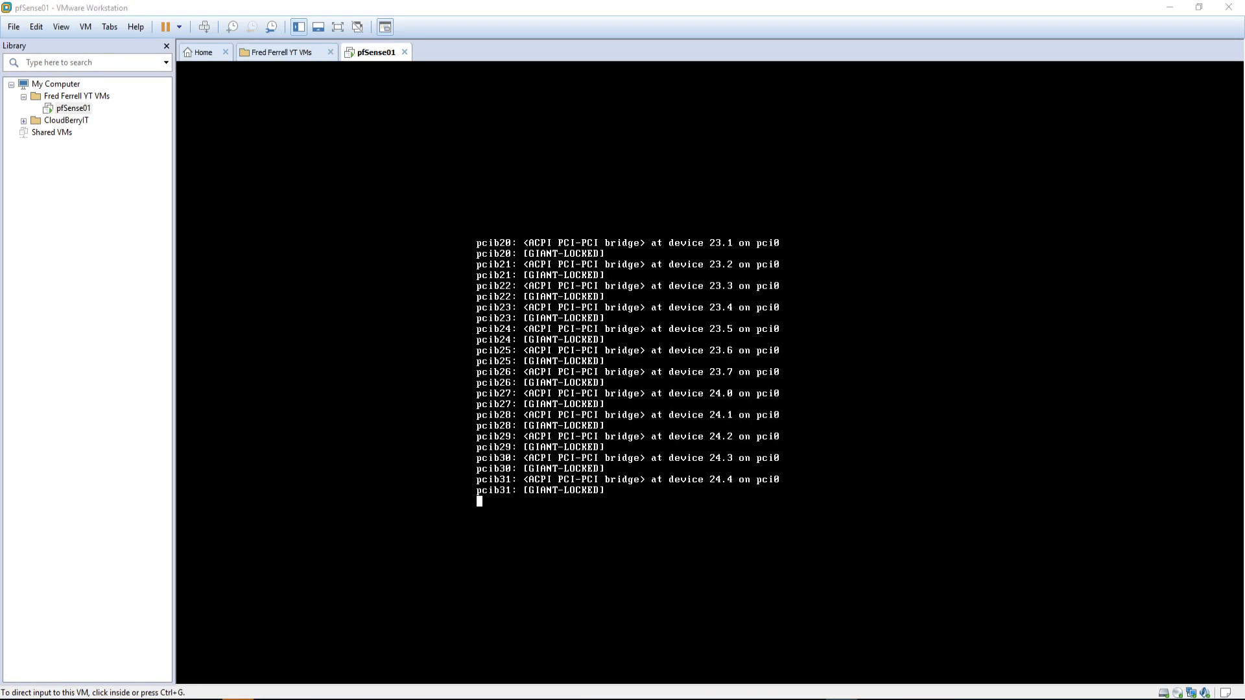
drag(1244, 123, 815, 192)
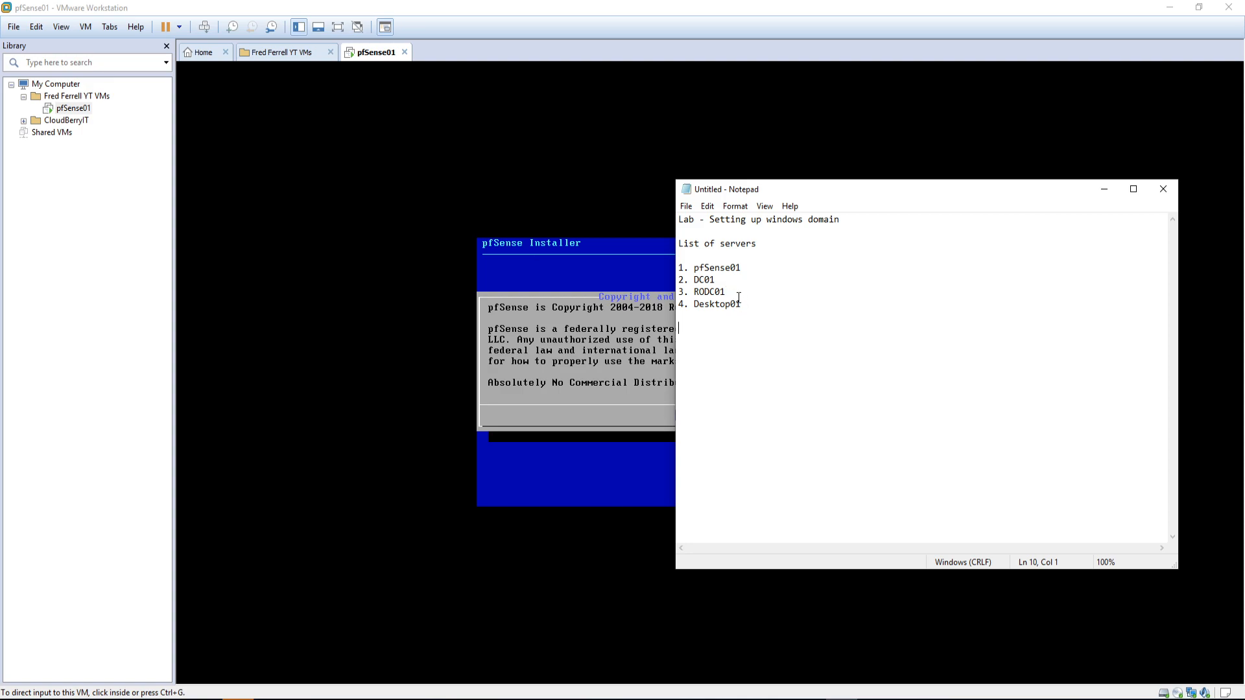
Step: Add '4. File01', renumber Desktop01 to 5, note Win2019/Win10 versions and '- 2.4.4' for pfSense01
click(735, 292)
key(Return)
text(4.)
text(File01)
click(682, 318)
key(BackSpace)
text(5)
text(Win)
text(2019)
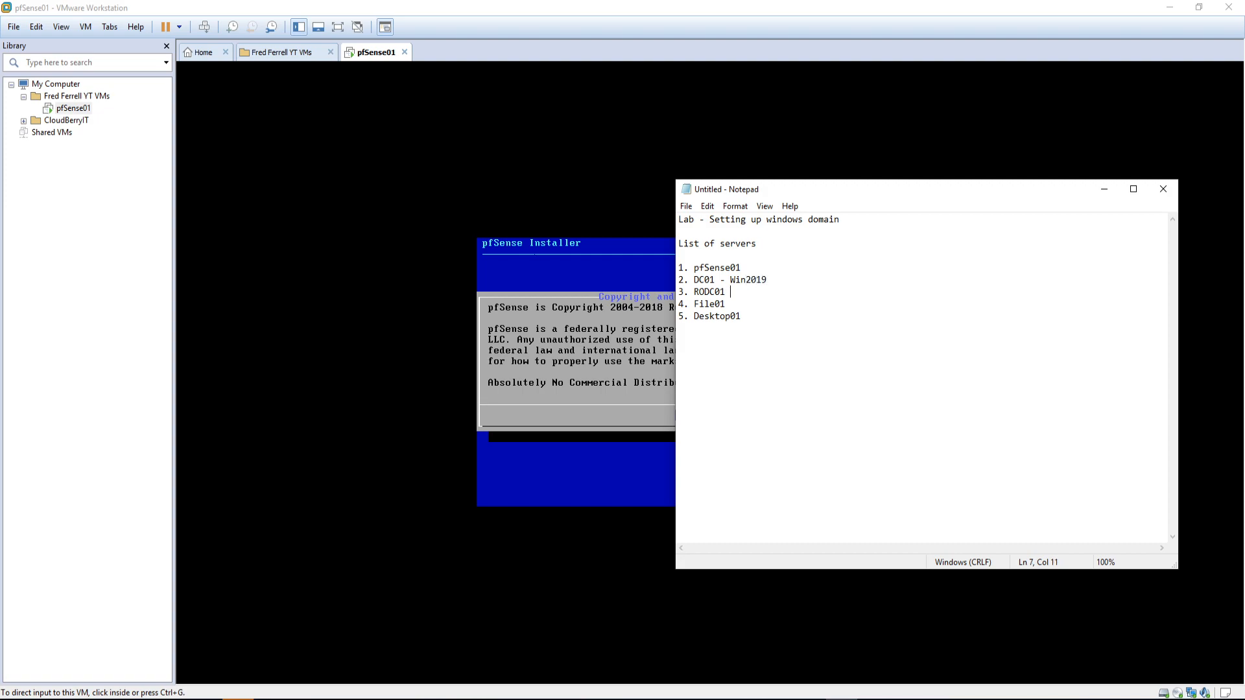
text(Win)
text(2019)
text(Win2019)
text(Win10)
click(752, 267)
text(- 2.4.4)
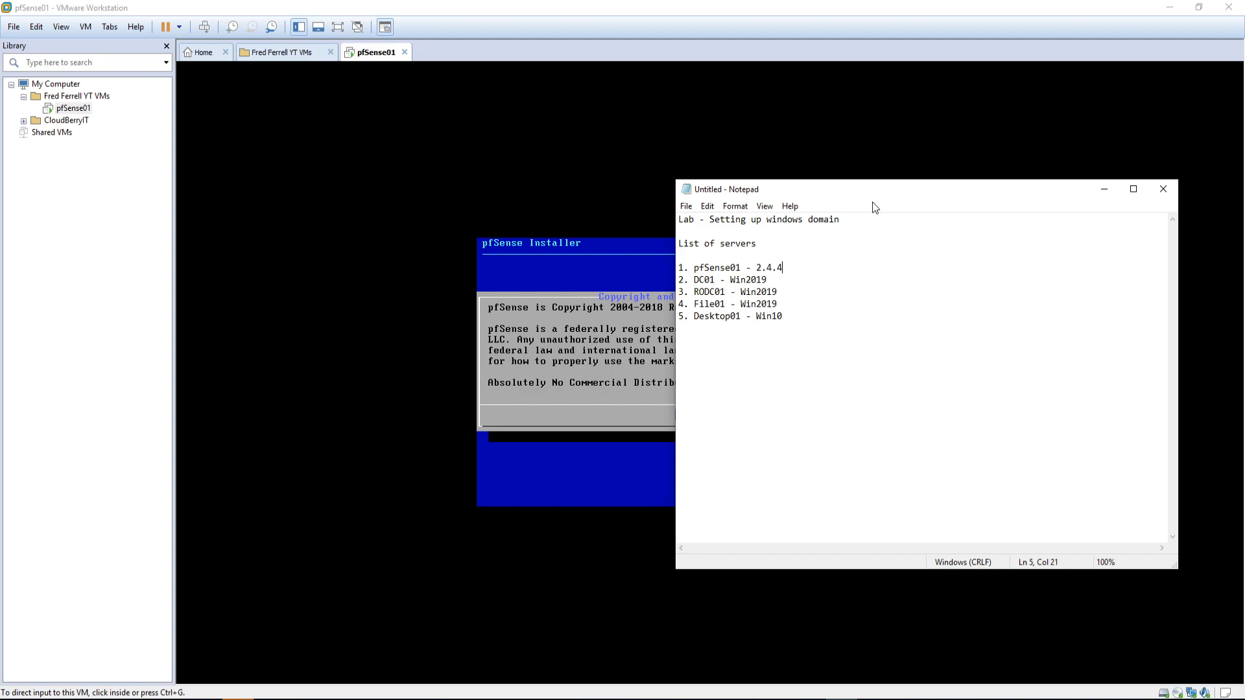
drag(877, 197, 1244, 233)
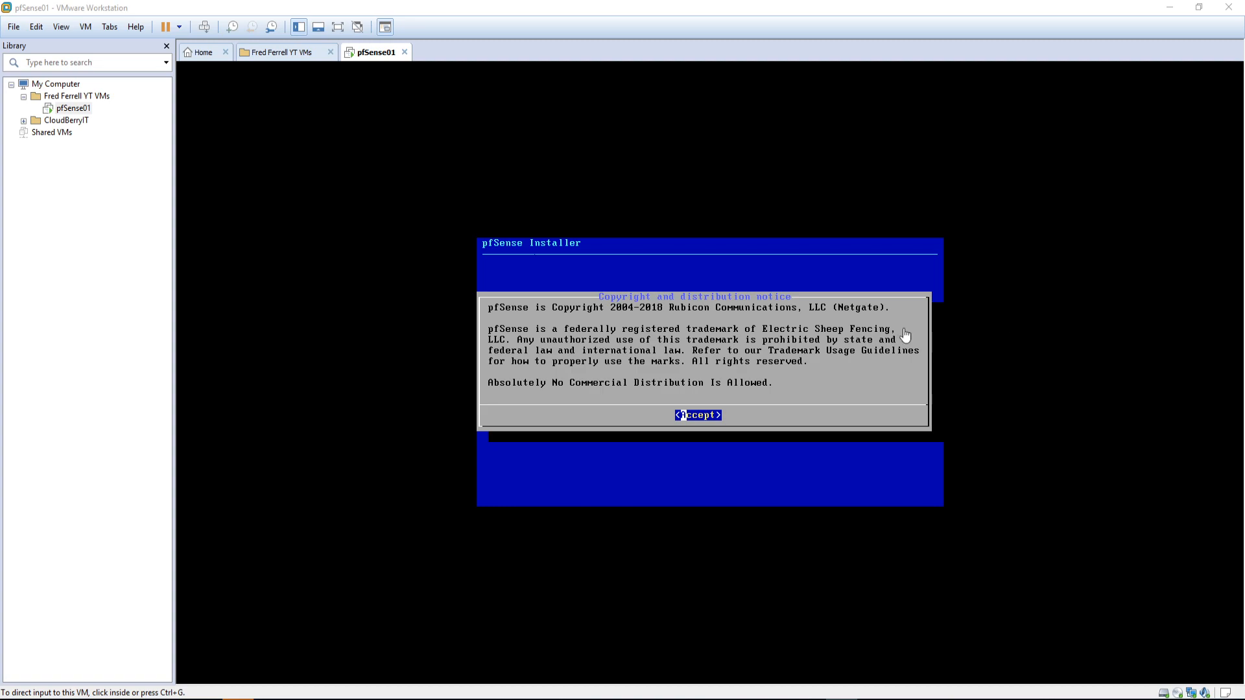
Step: Capture input in the VM console and accept the pfSense copyright notice
click(696, 378)
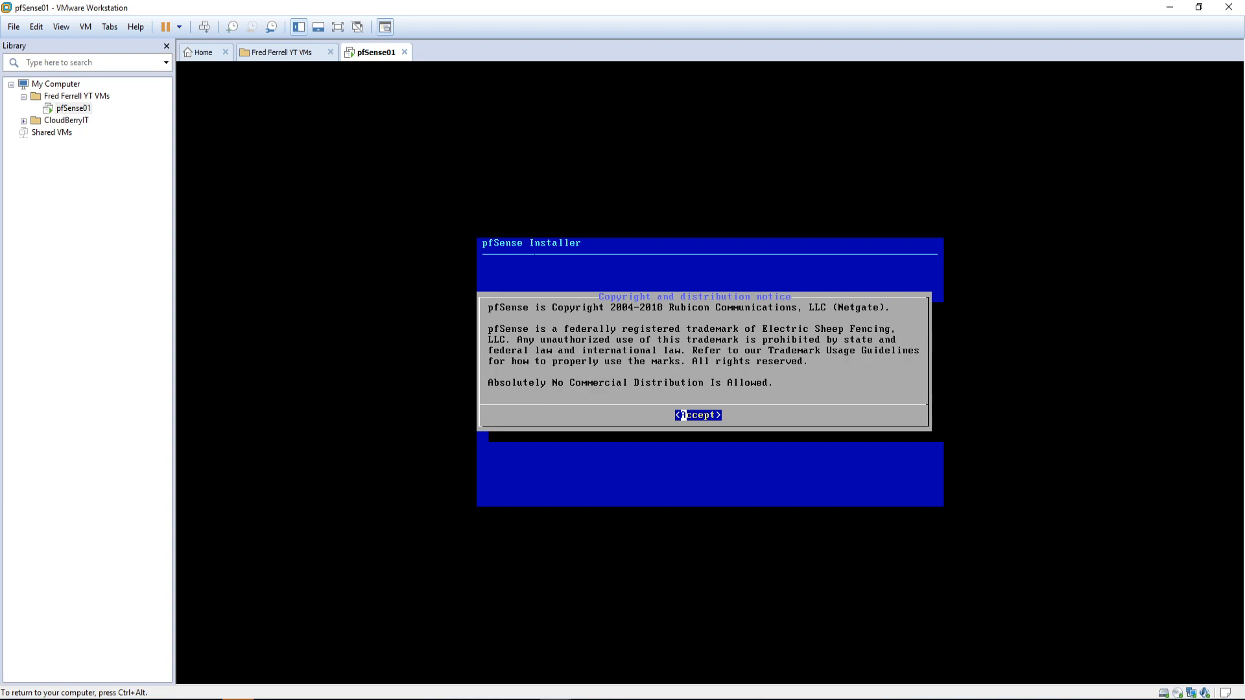
key(ctrl+alt)
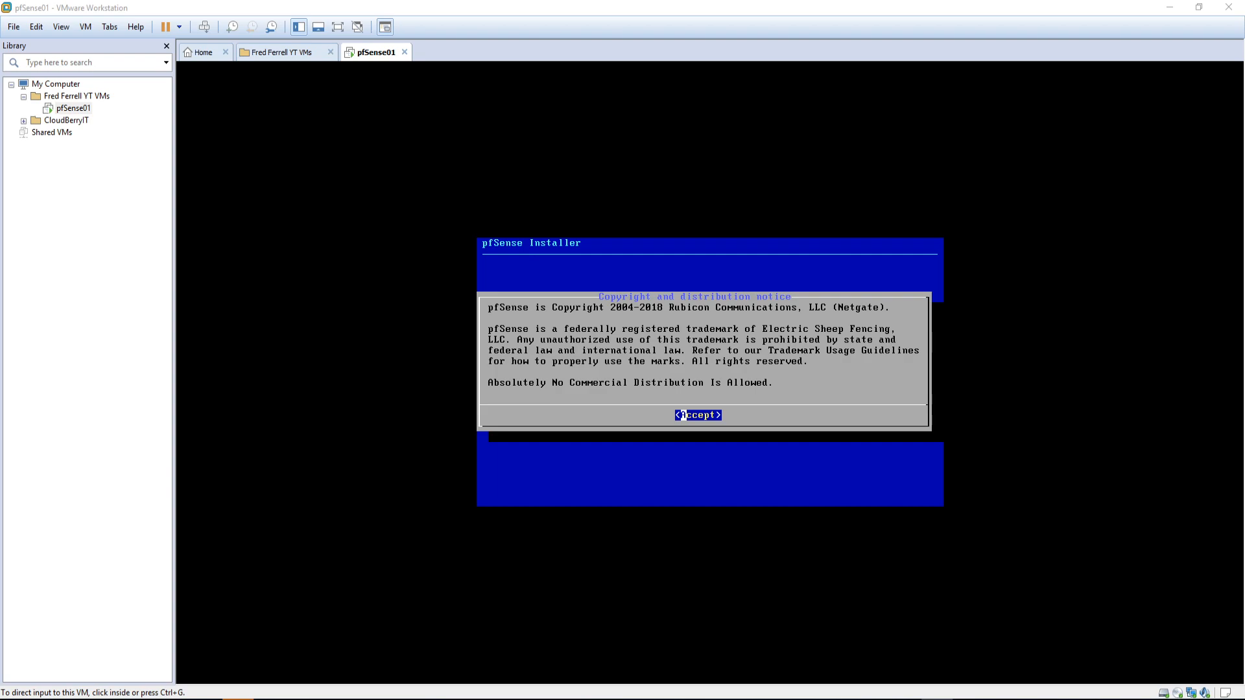
key(alt+Tab)
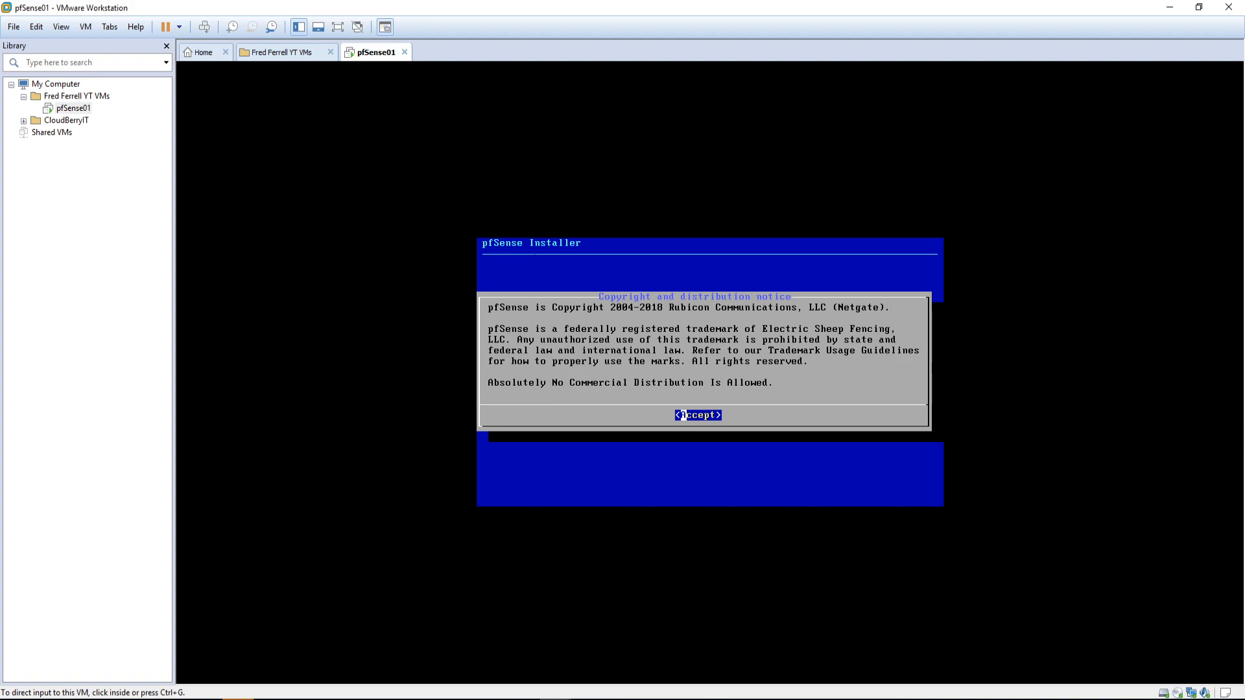
key(alt+Tab)
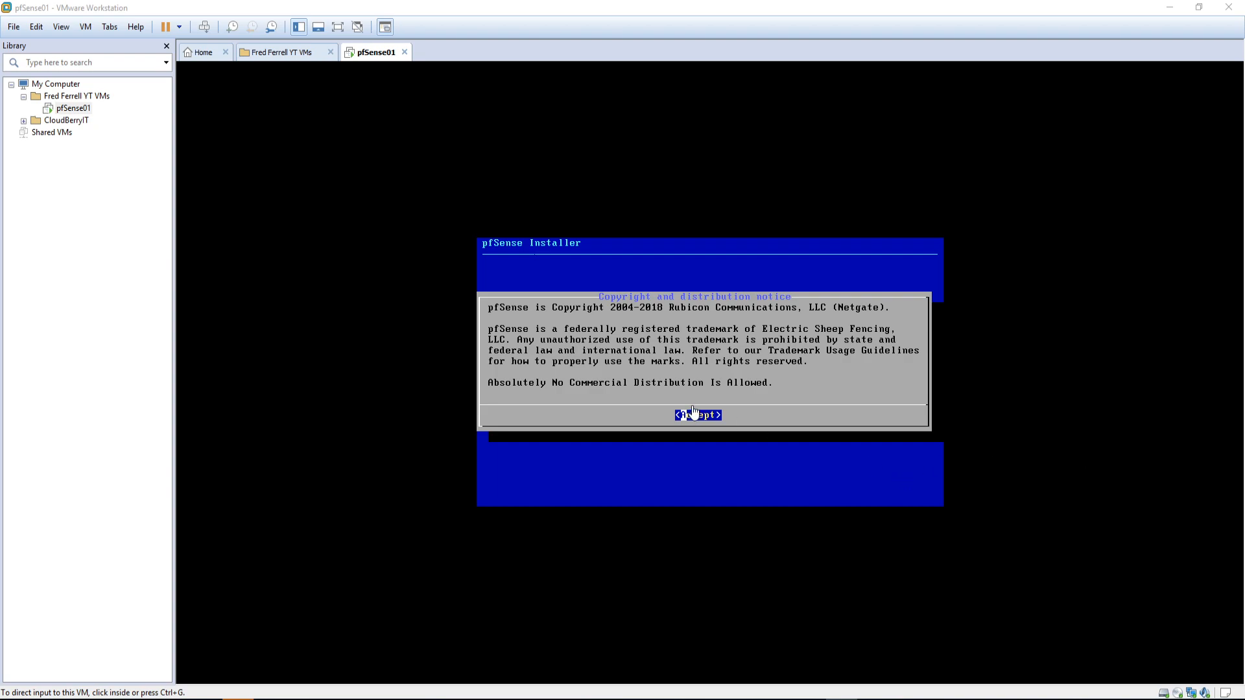
click(745, 393)
key(Return)
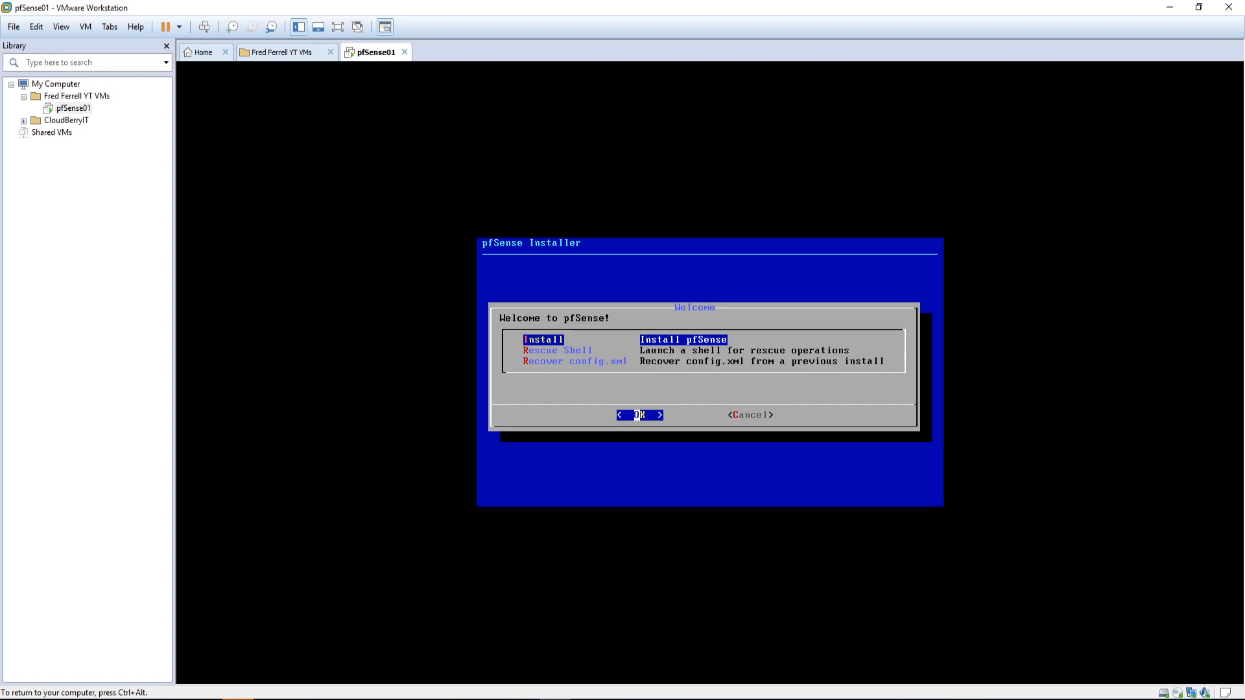
Step: Choose Install on the pfSense Welcome screen to begin installation
key(ctrl+alt)
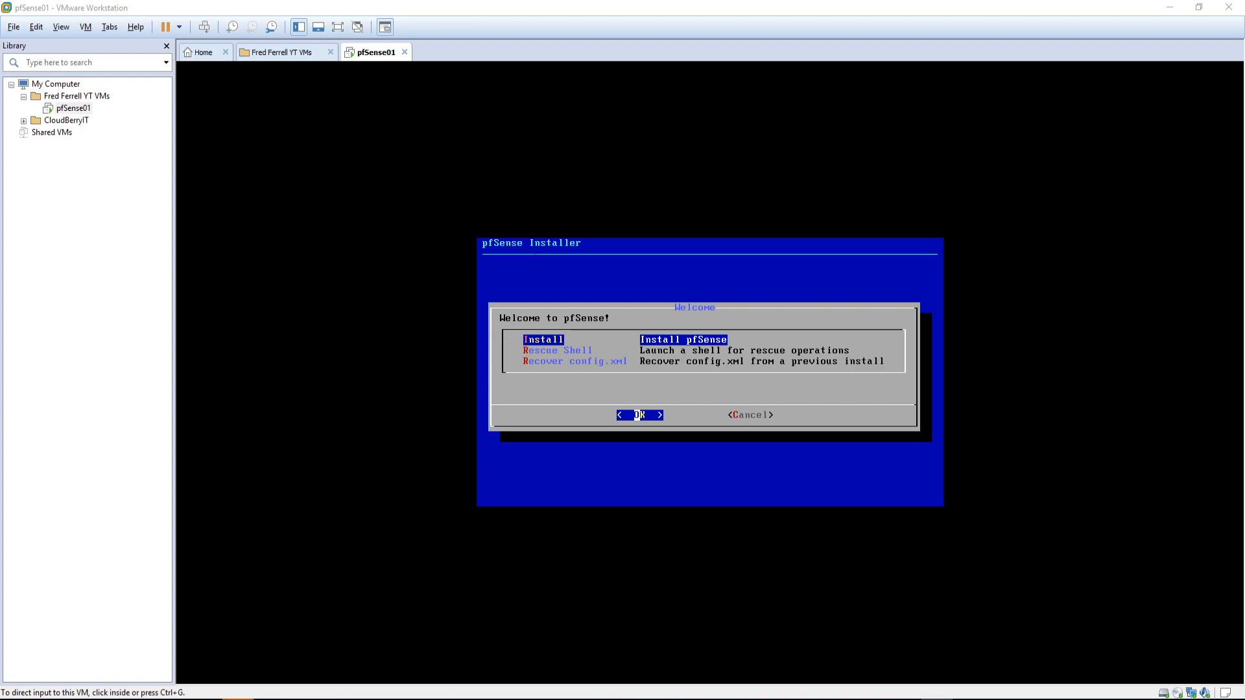
click(789, 396)
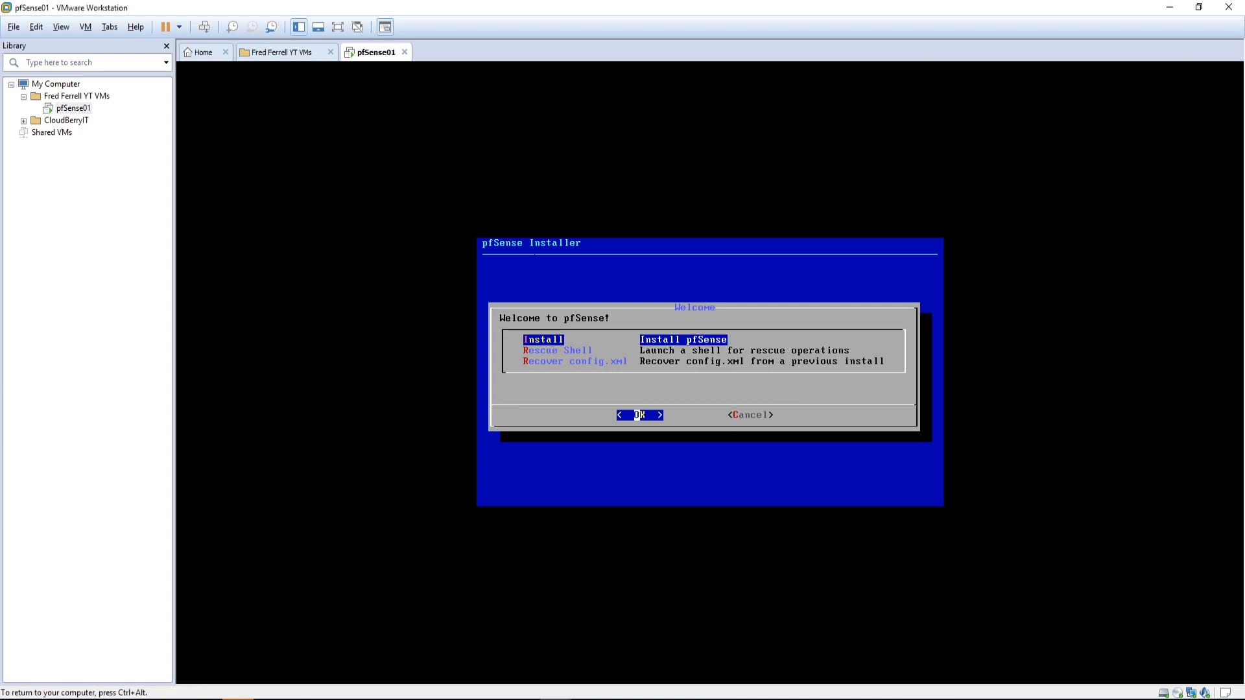
key(Return)
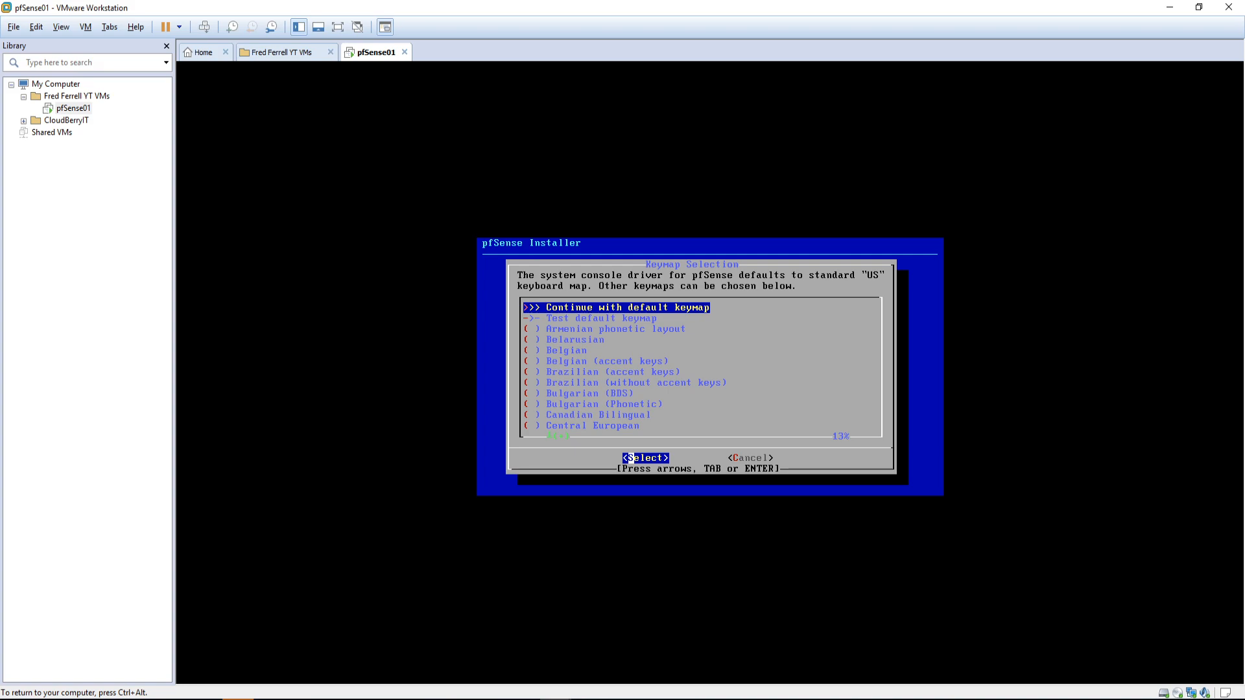
Step: Continue with the default US keymap
key(ctrl+alt)
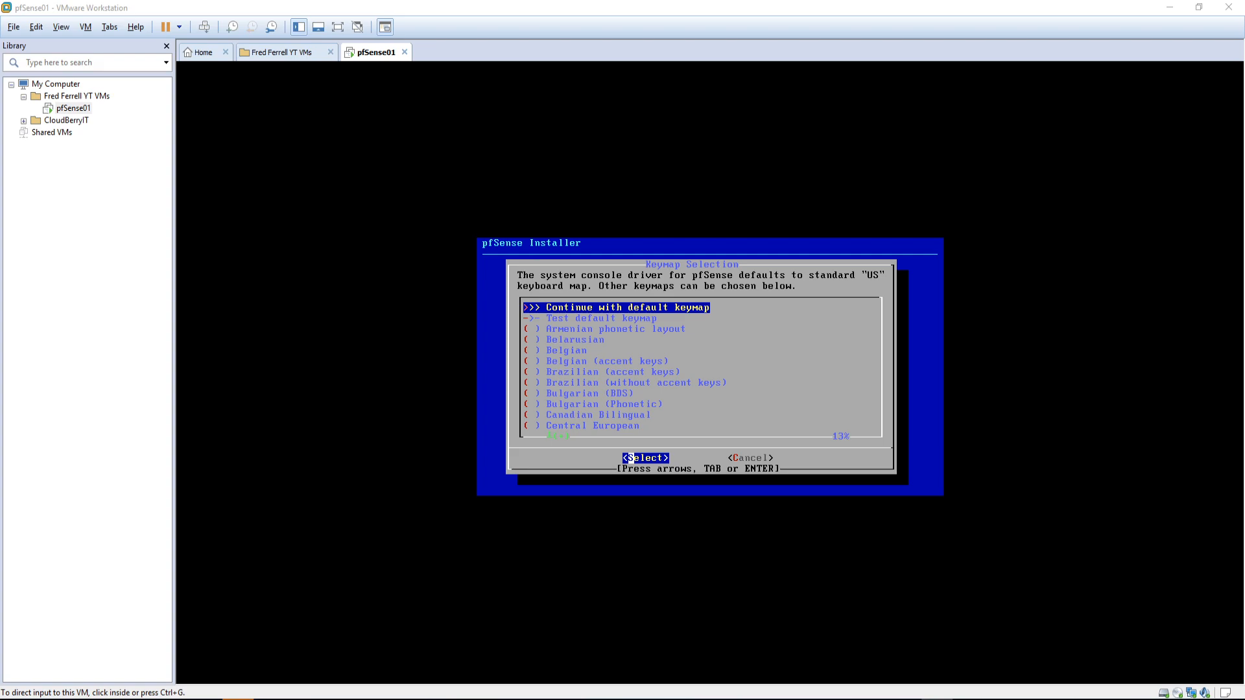
click(836, 370)
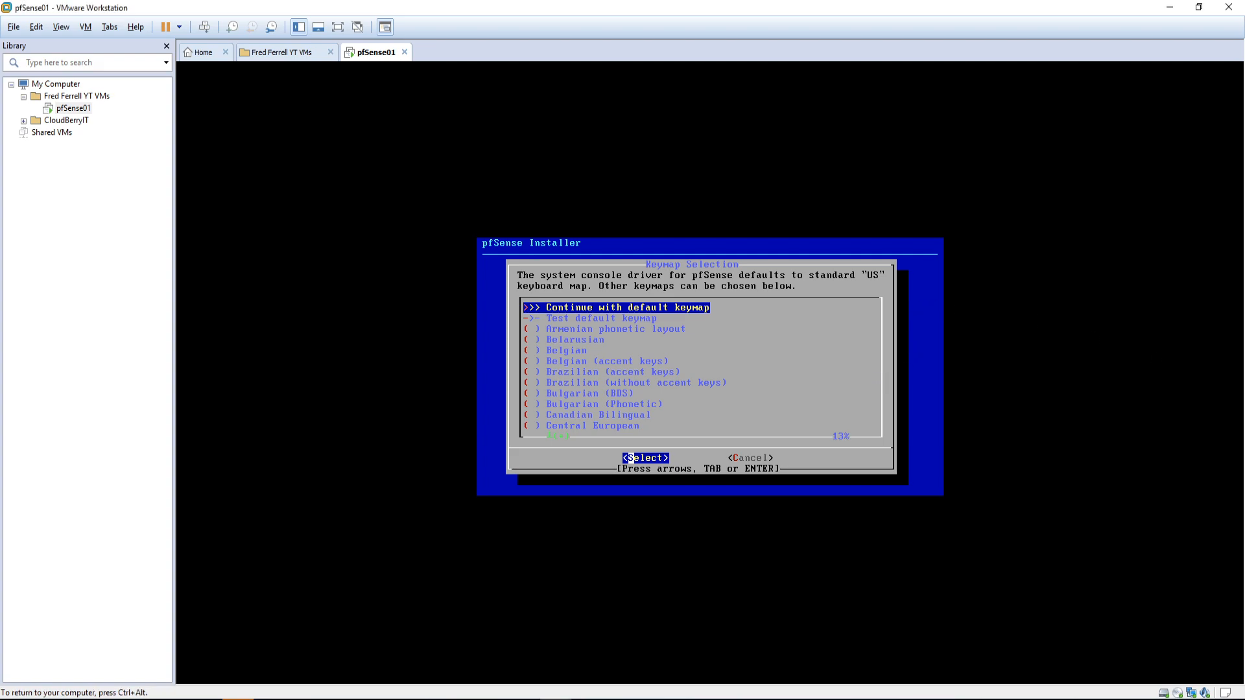
key(Return)
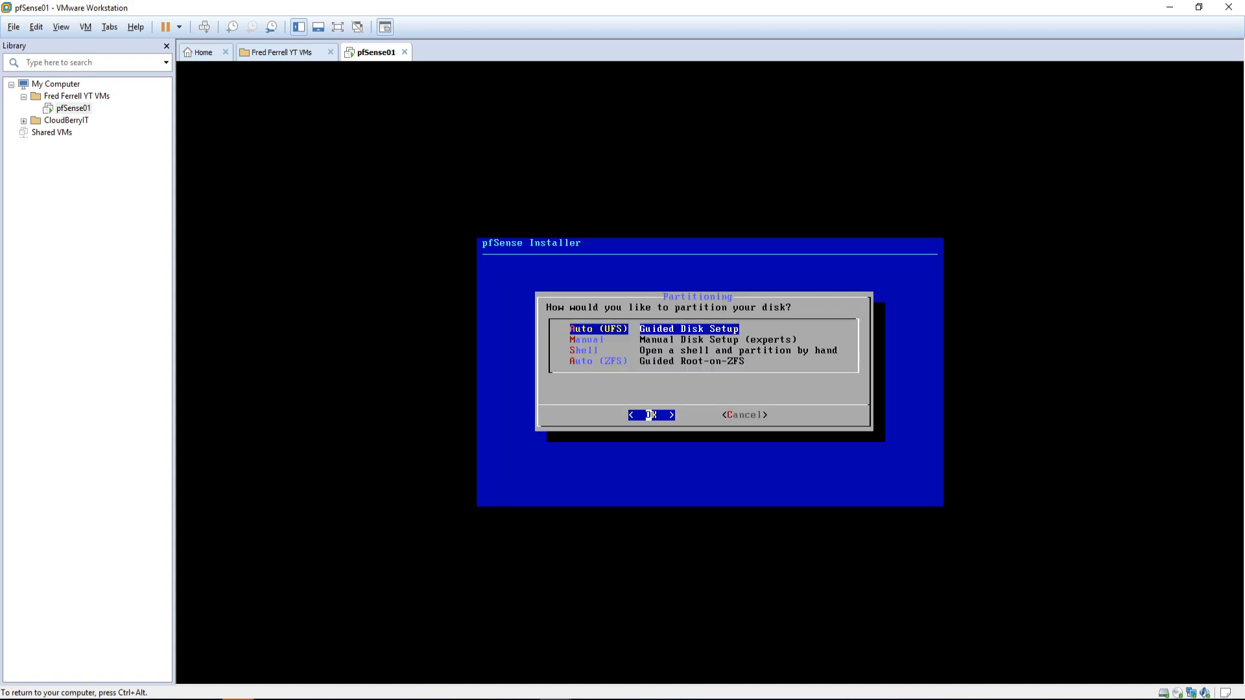
Step: Choose Auto (UFS) Guided Disk Setup and let the pfSense installation run
key(Down)
key(Down)
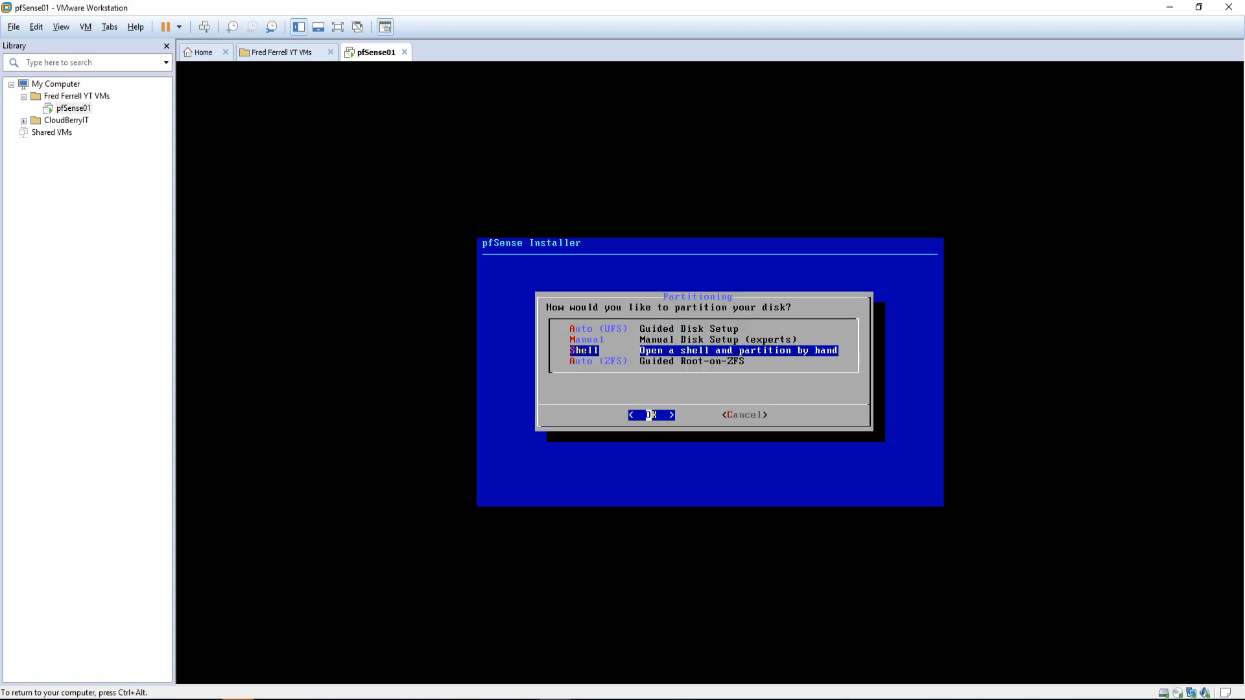
key(Up)
key(Up)
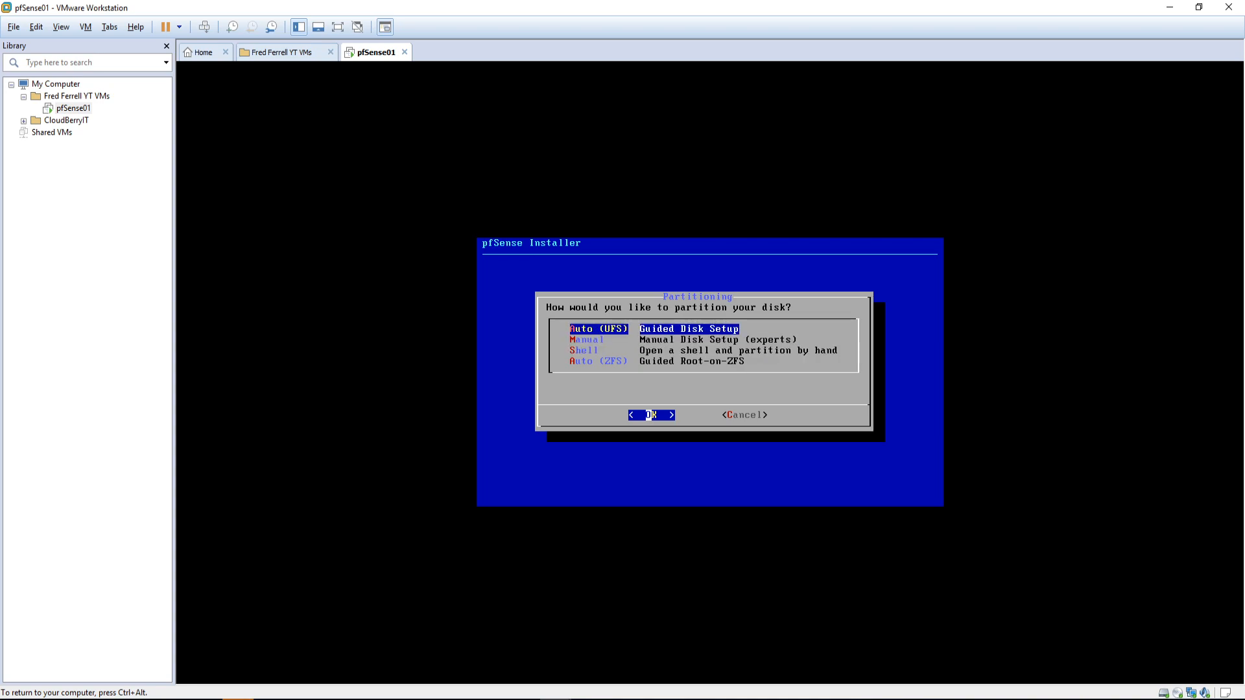
key(ctrl+alt)
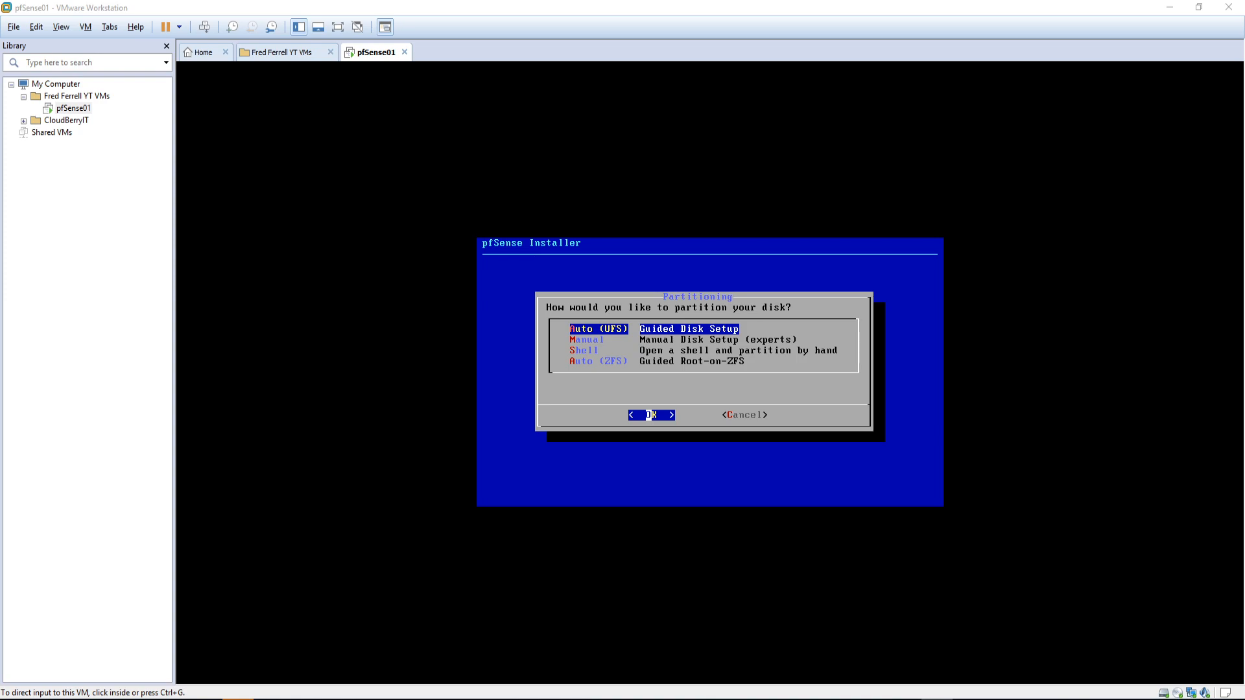
click(741, 396)
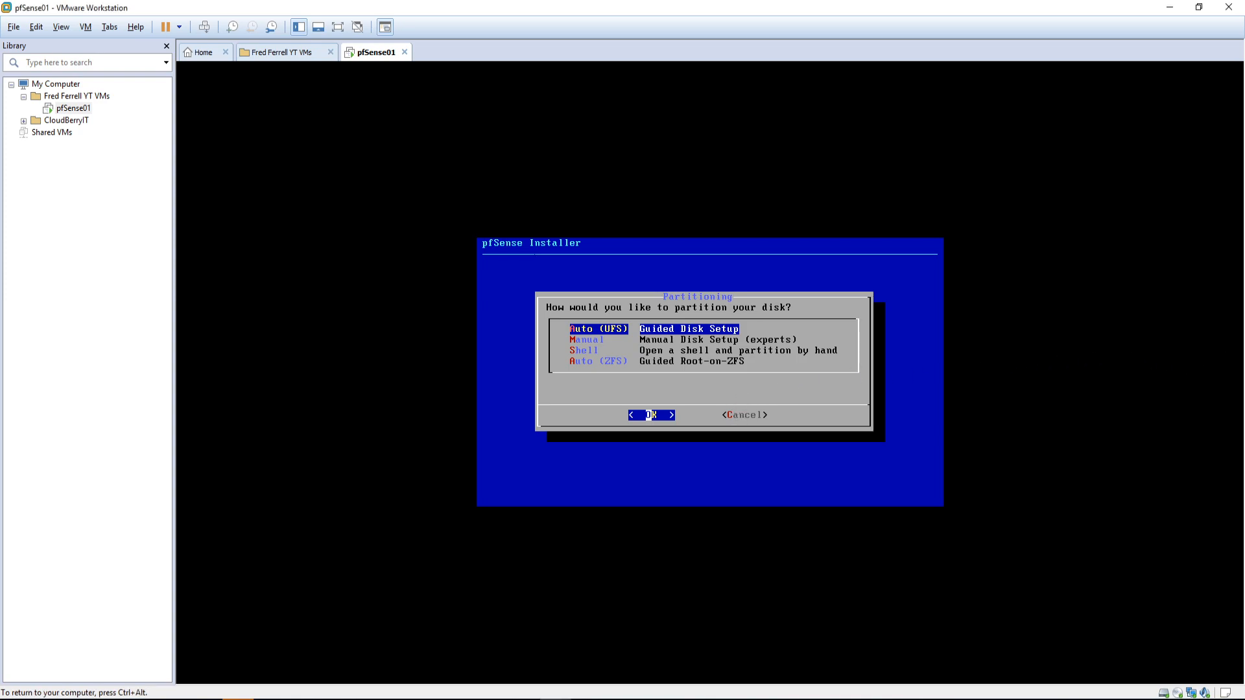
key(Return)
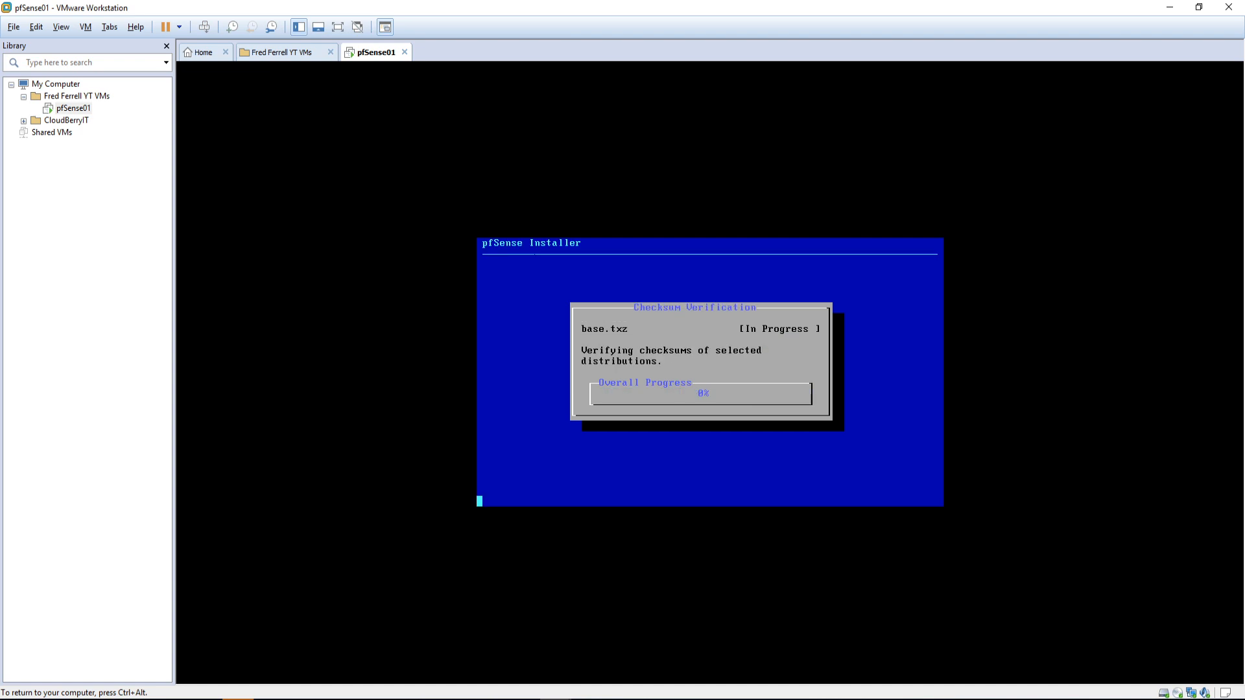
key(ctrl+alt)
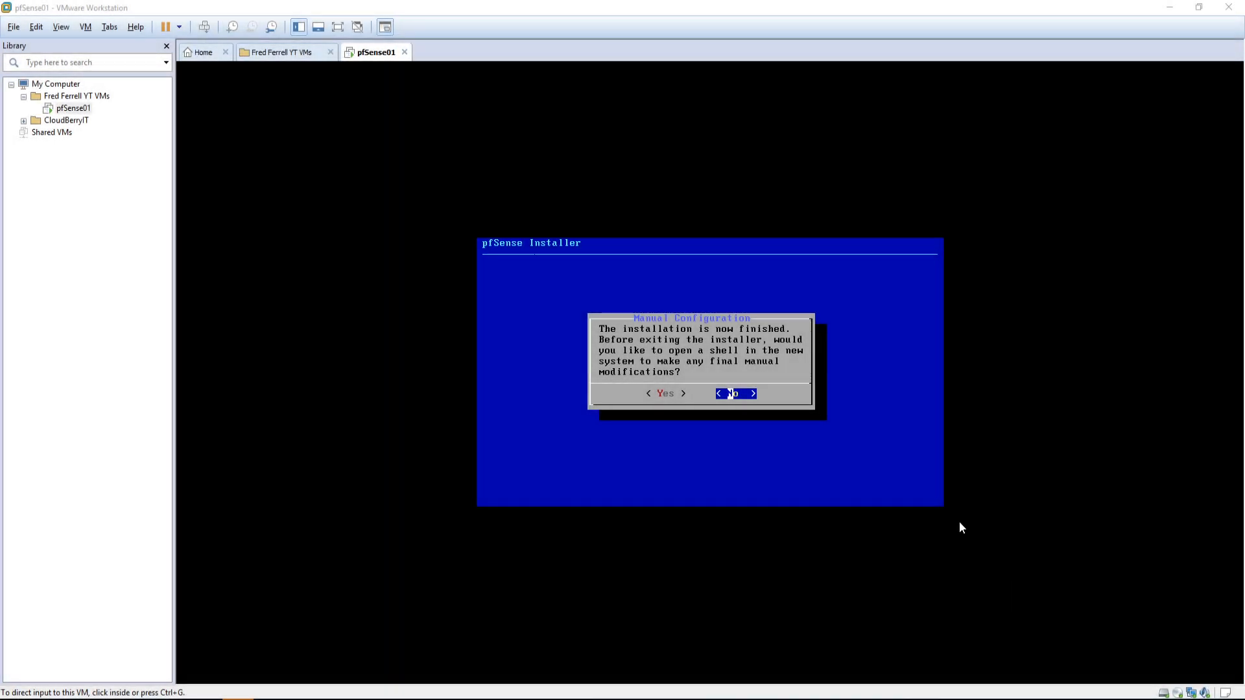
Step: Open a shell in the new pfSense system, run exit, and reboot into the installation
click(805, 435)
key(Left)
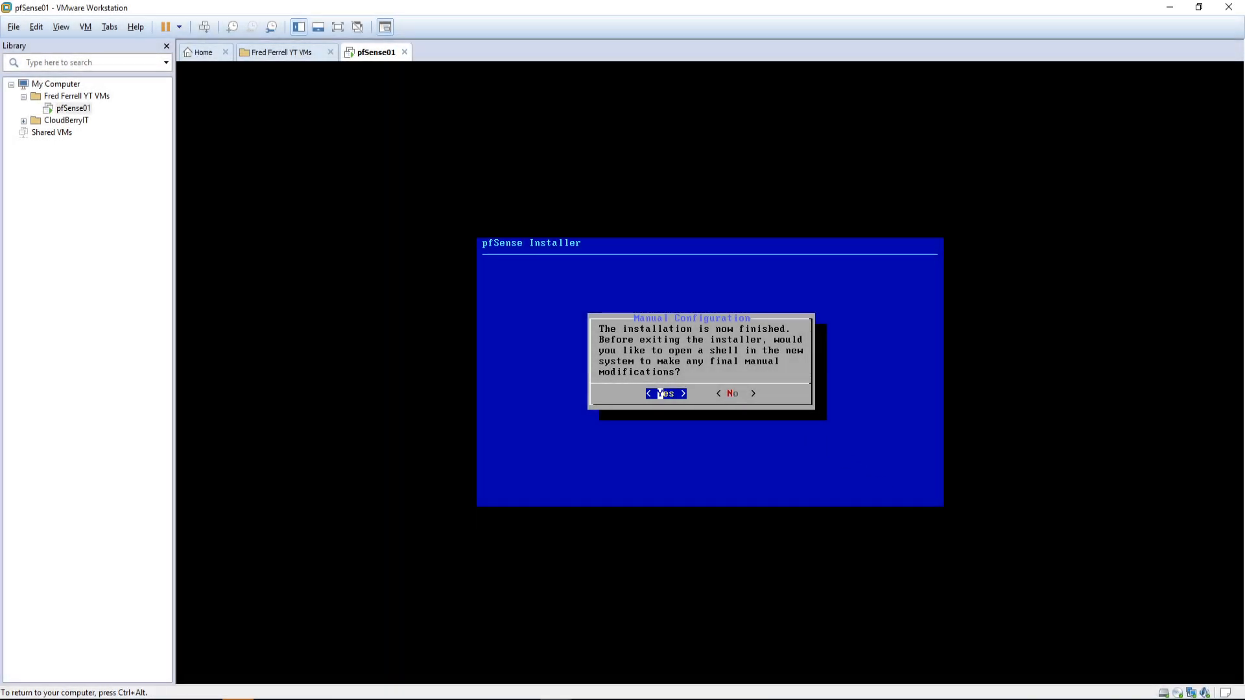
key(ctrl+alt)
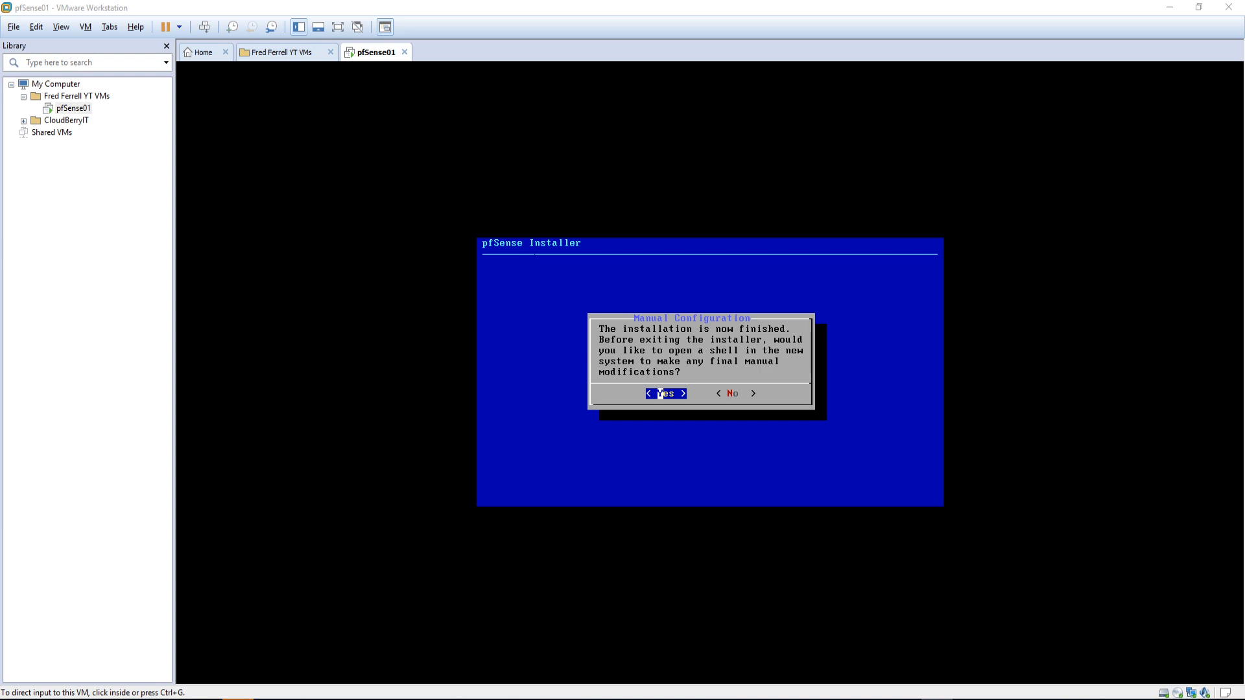
click(898, 406)
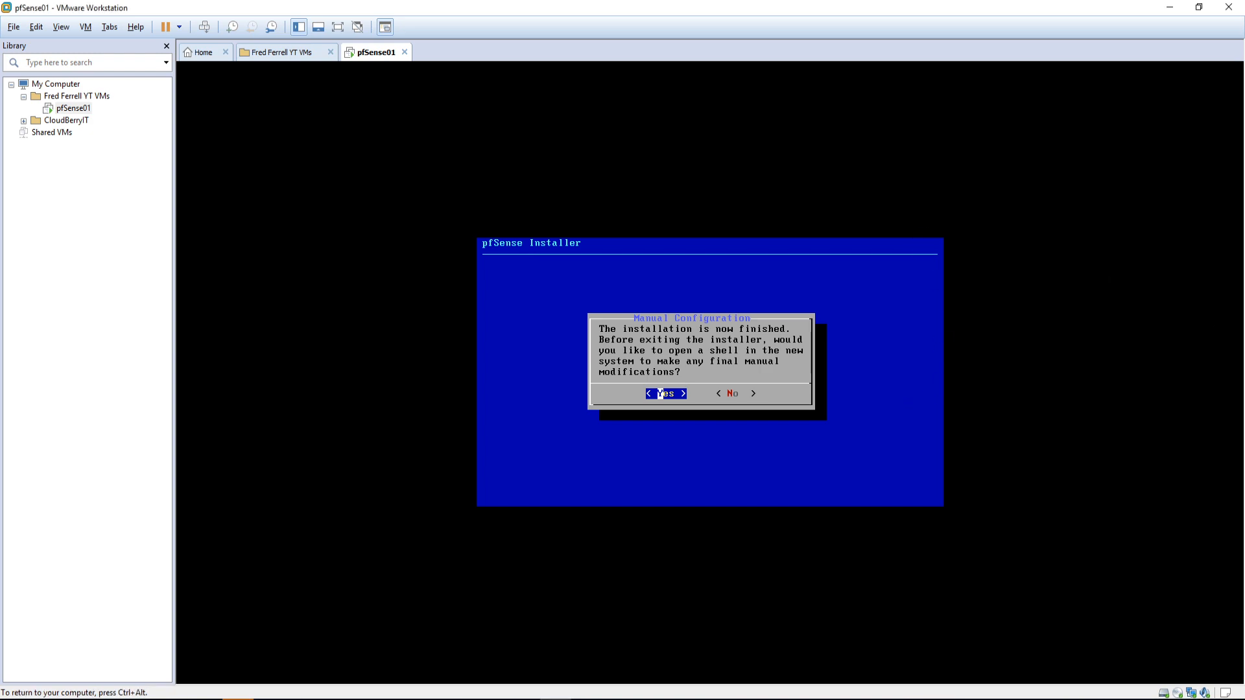
key(Return)
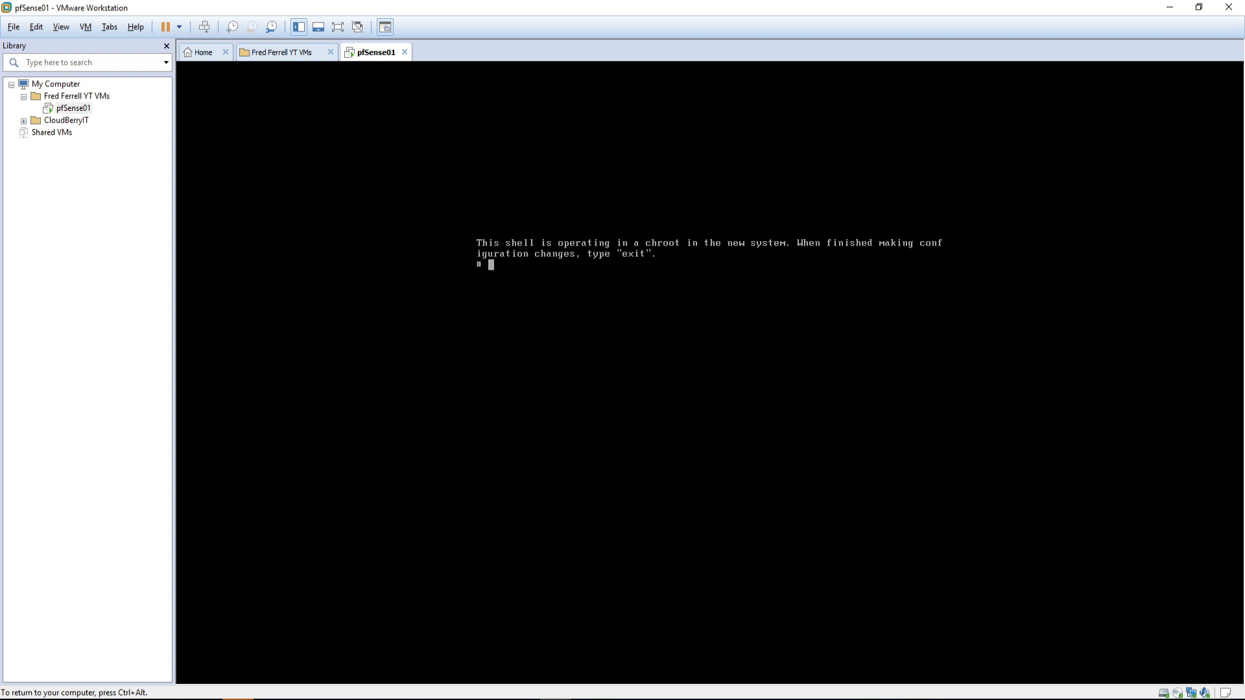
text(exit)
key(Return)
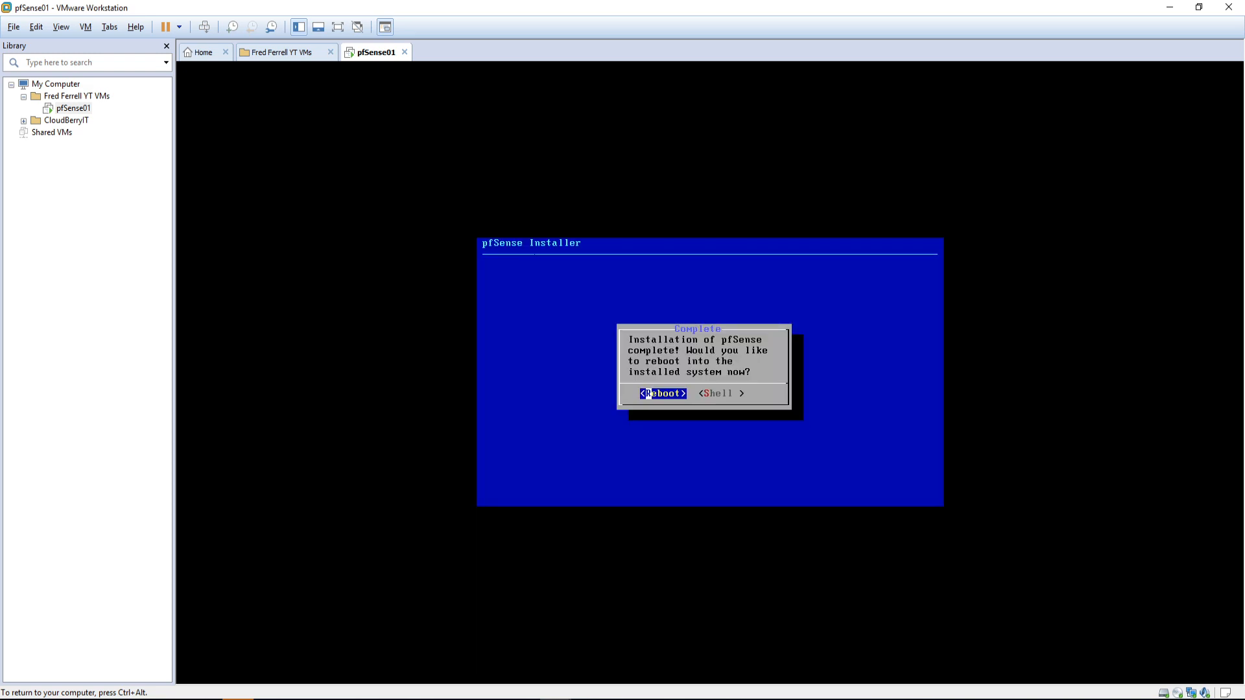
key(Return)
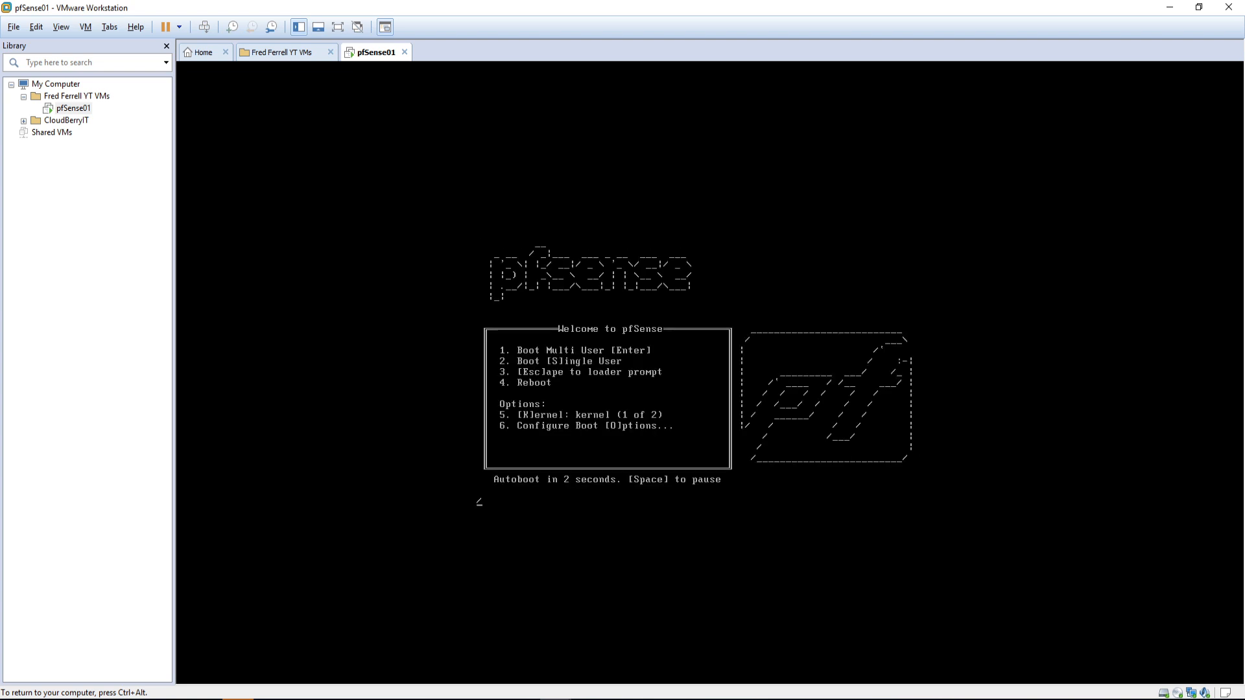
Step: Release input and let the installed pfSense autoboot to the VLAN setup question
key(ctrl+alt)
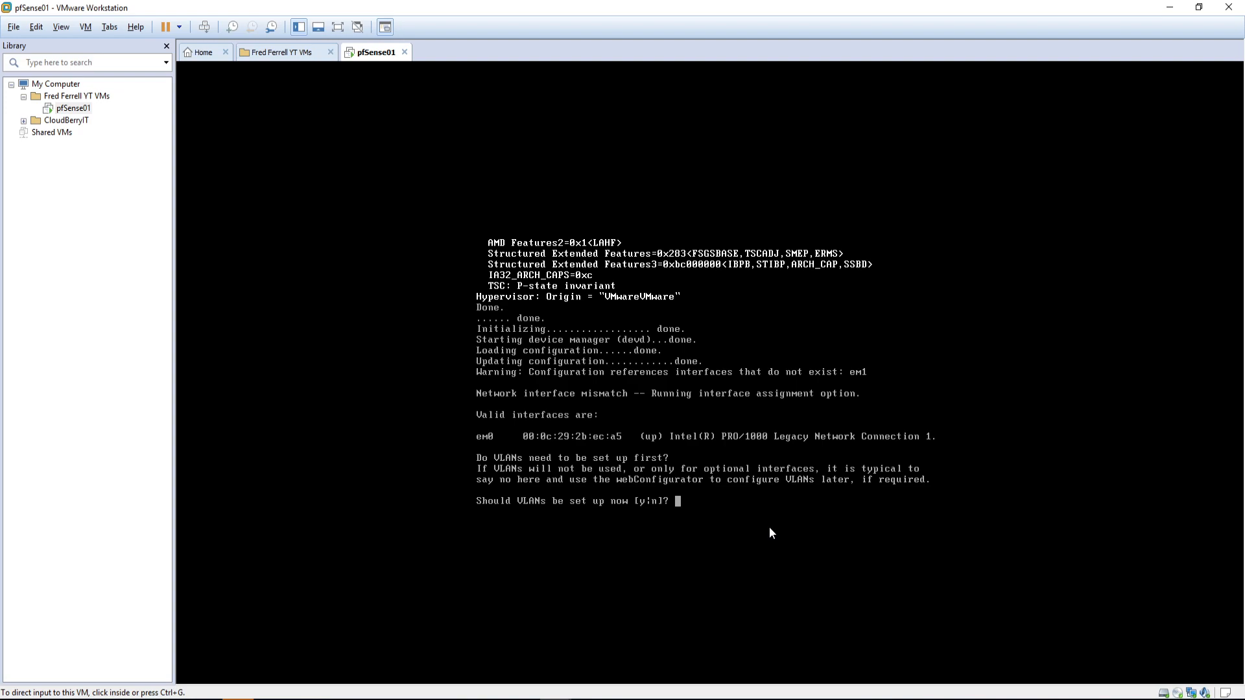
Step: Answer n to VLAN setup in the pfSense console, then abort the WAN interface question
click(785, 429)
text(n)
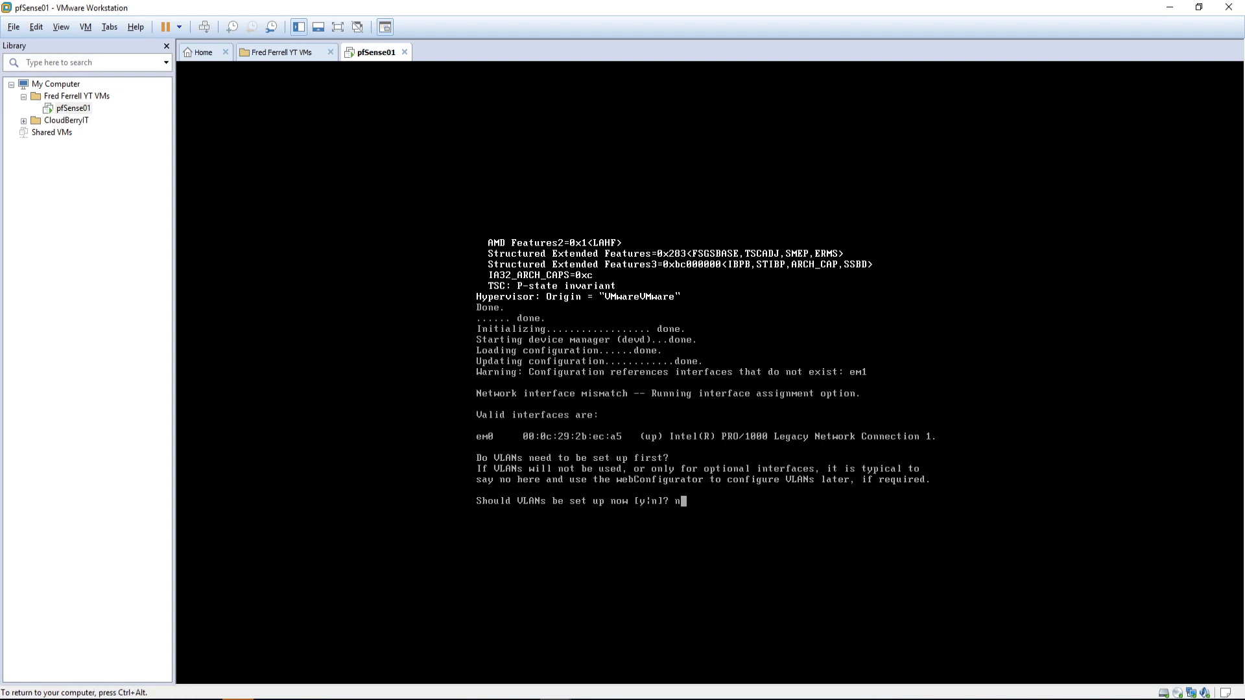
key(Return)
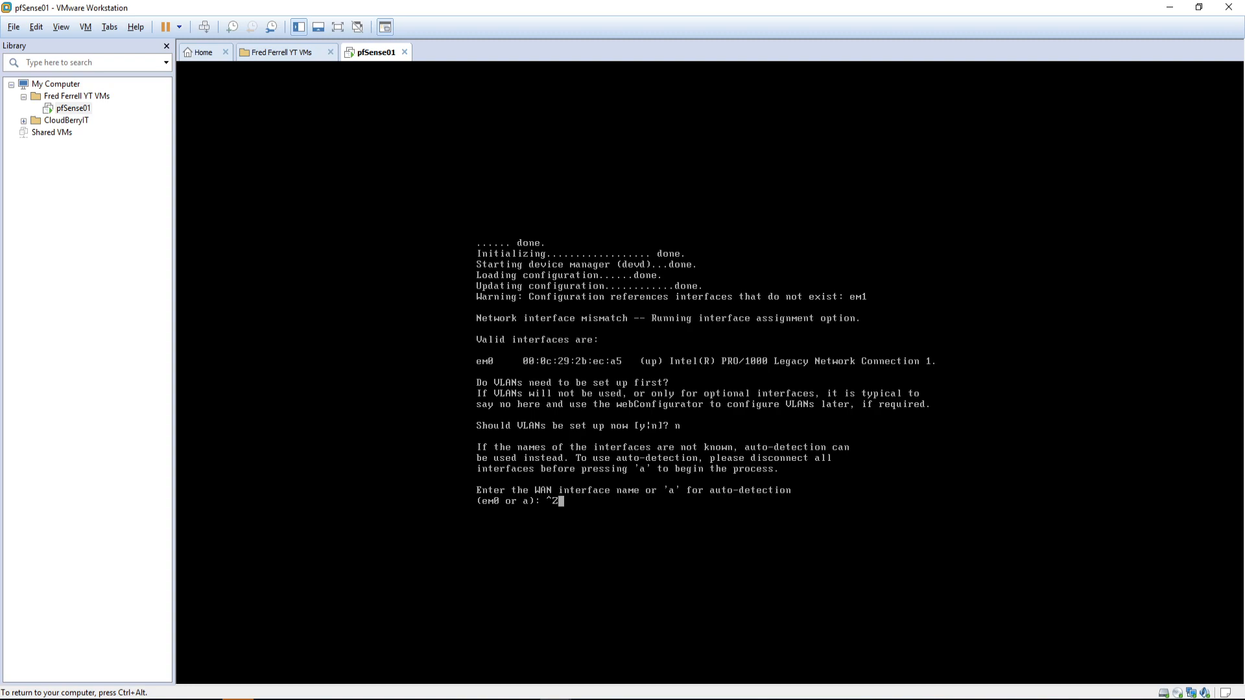
key(Return)
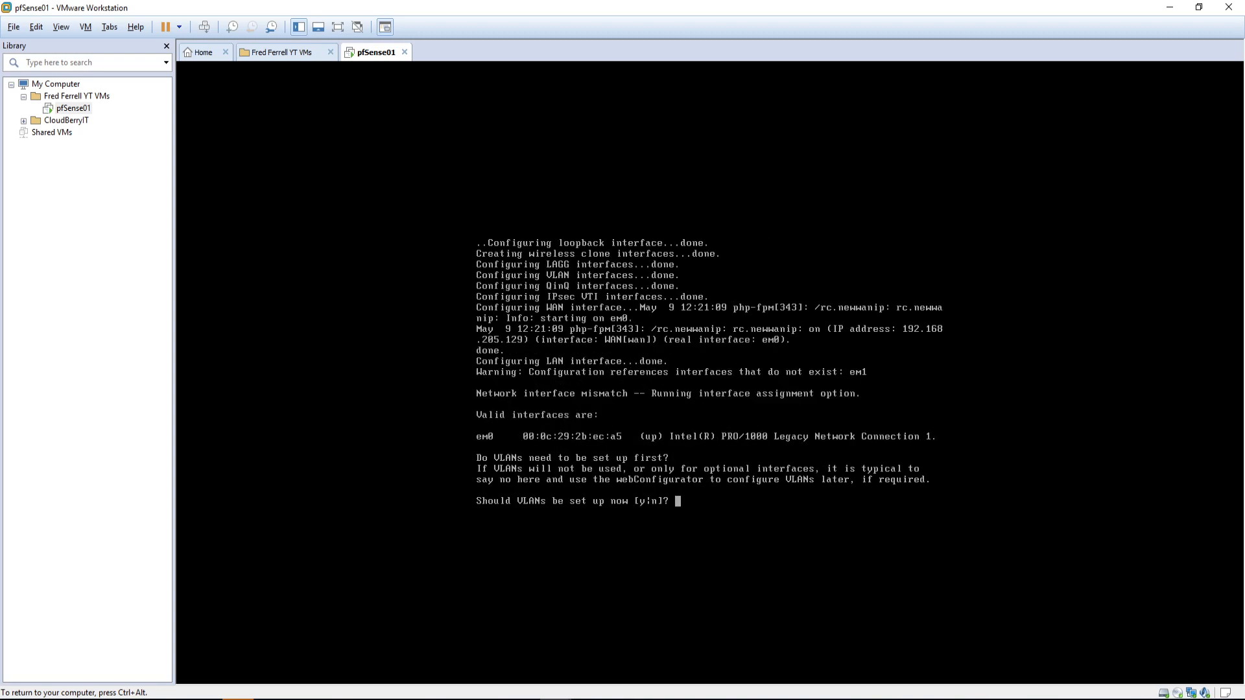
Step: Decline VLANs, enter em0 as WAN with no LAN, reject that assignment, and decline VLANs again
text(n)
key(Return)
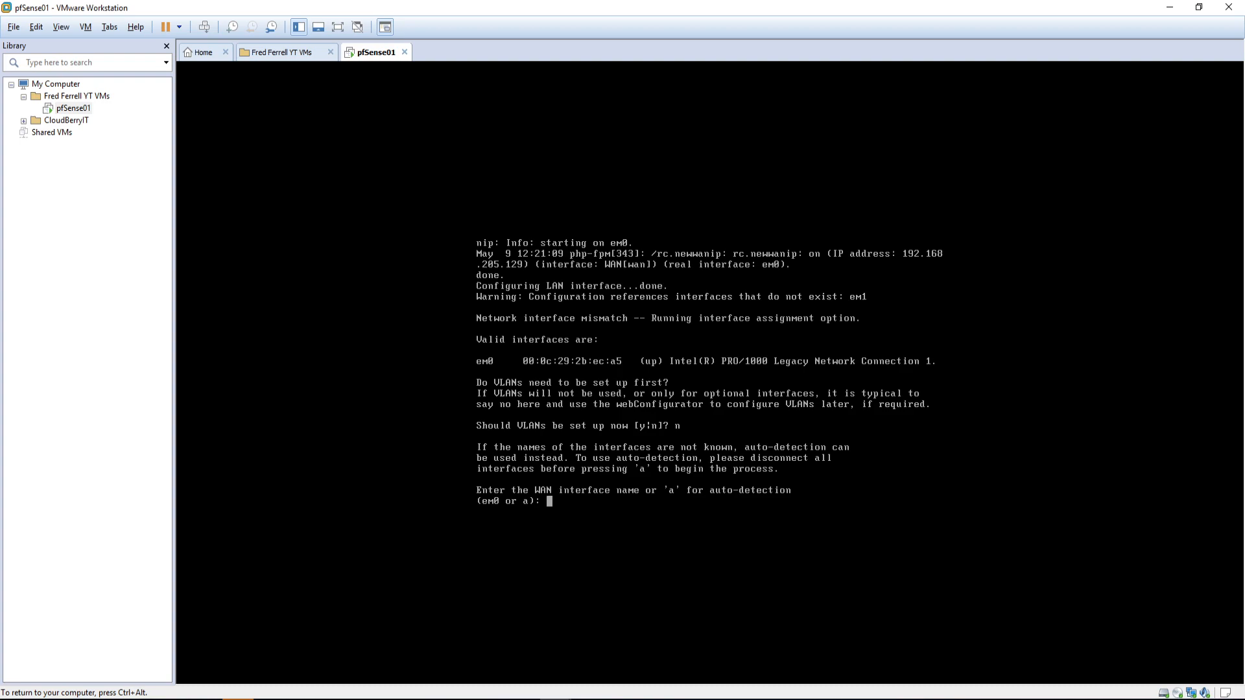
text(em0)
key(Return)
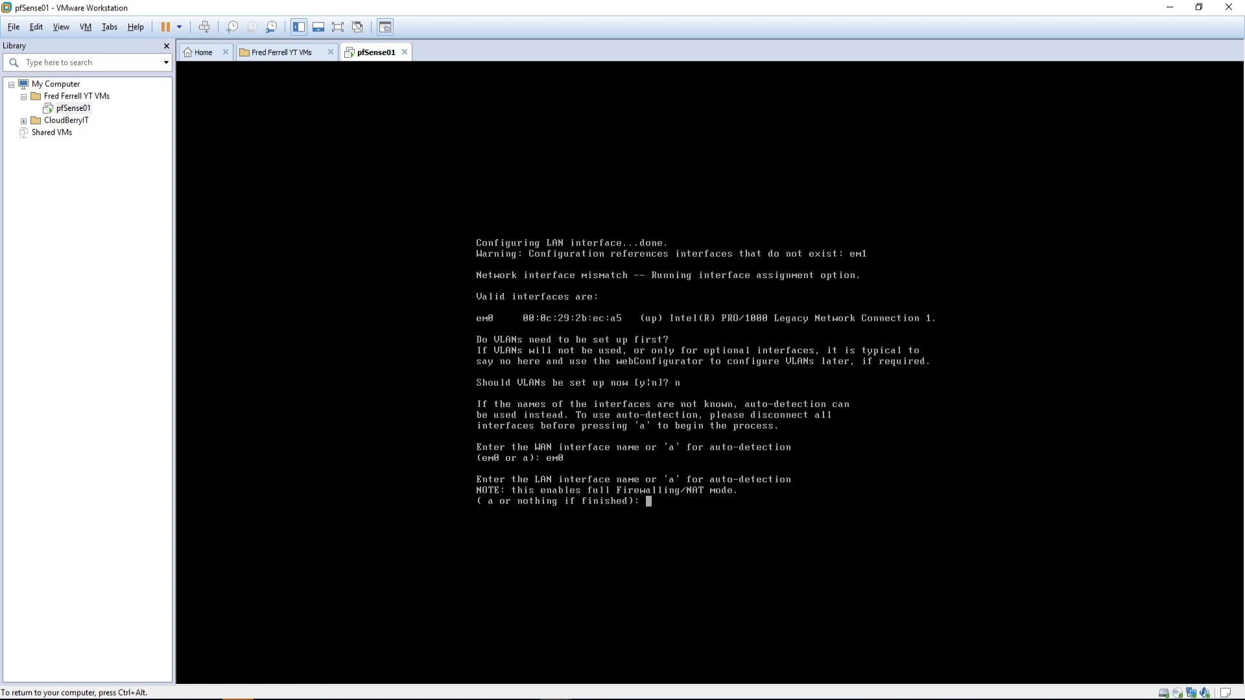
key(Return)
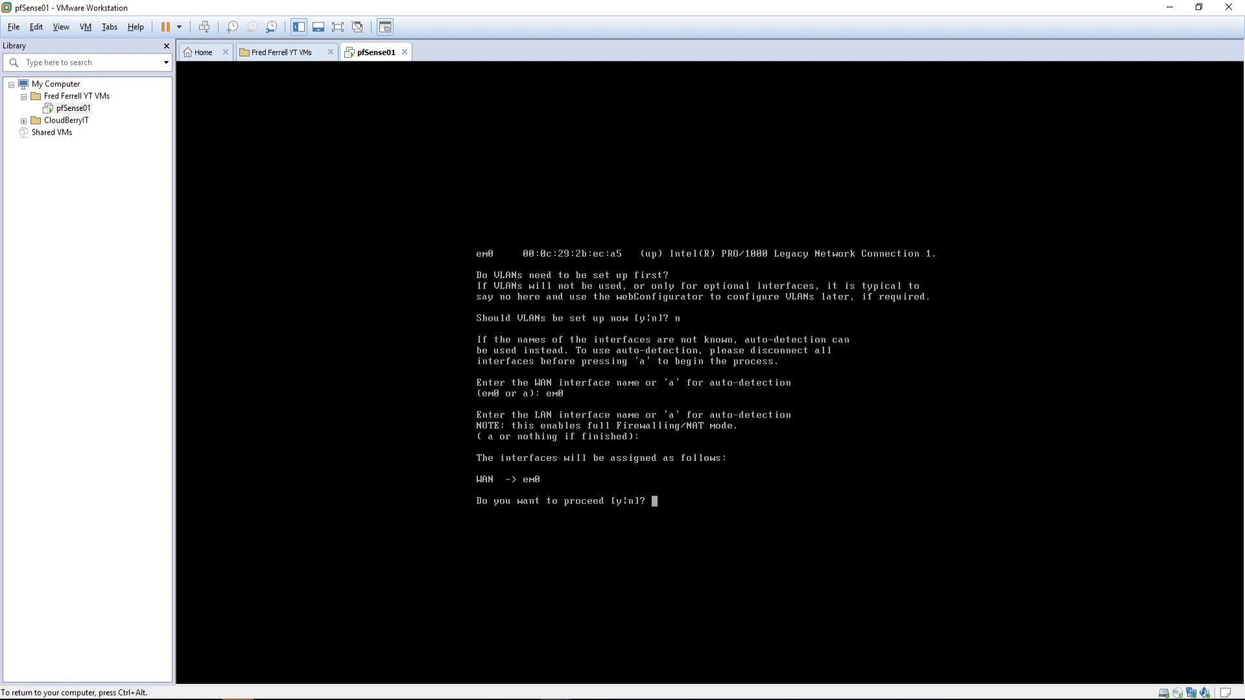
text(n)
key(Return)
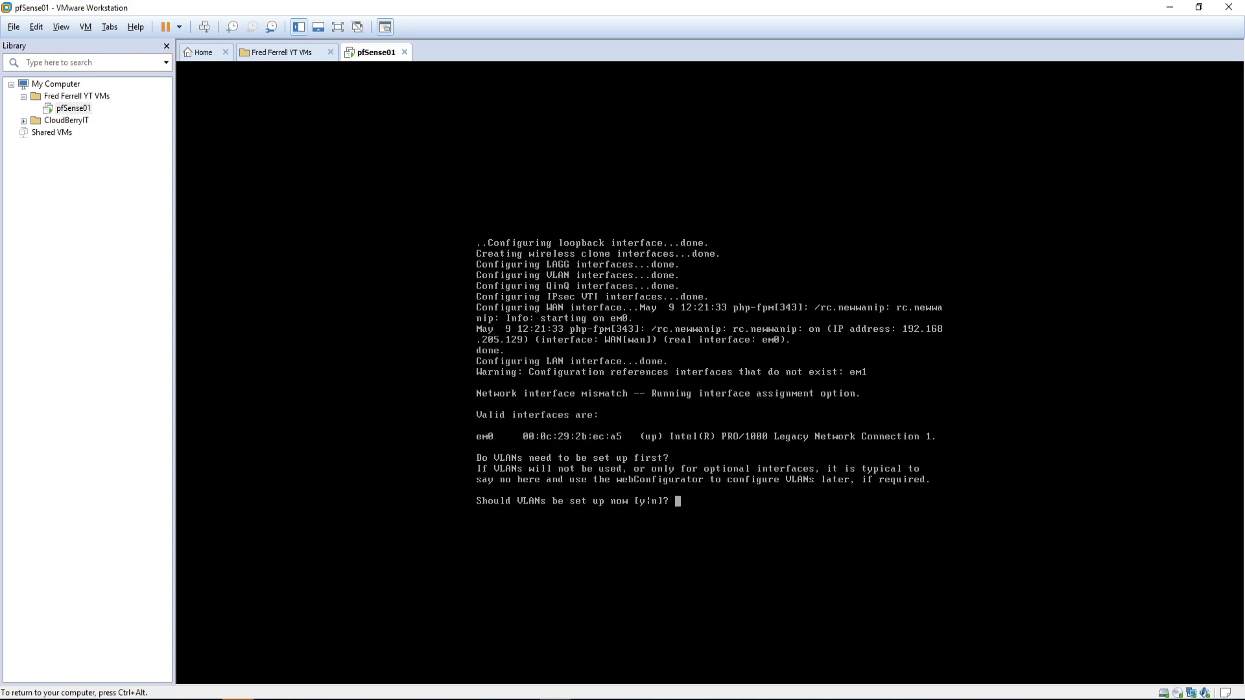
text(n)
key(Return)
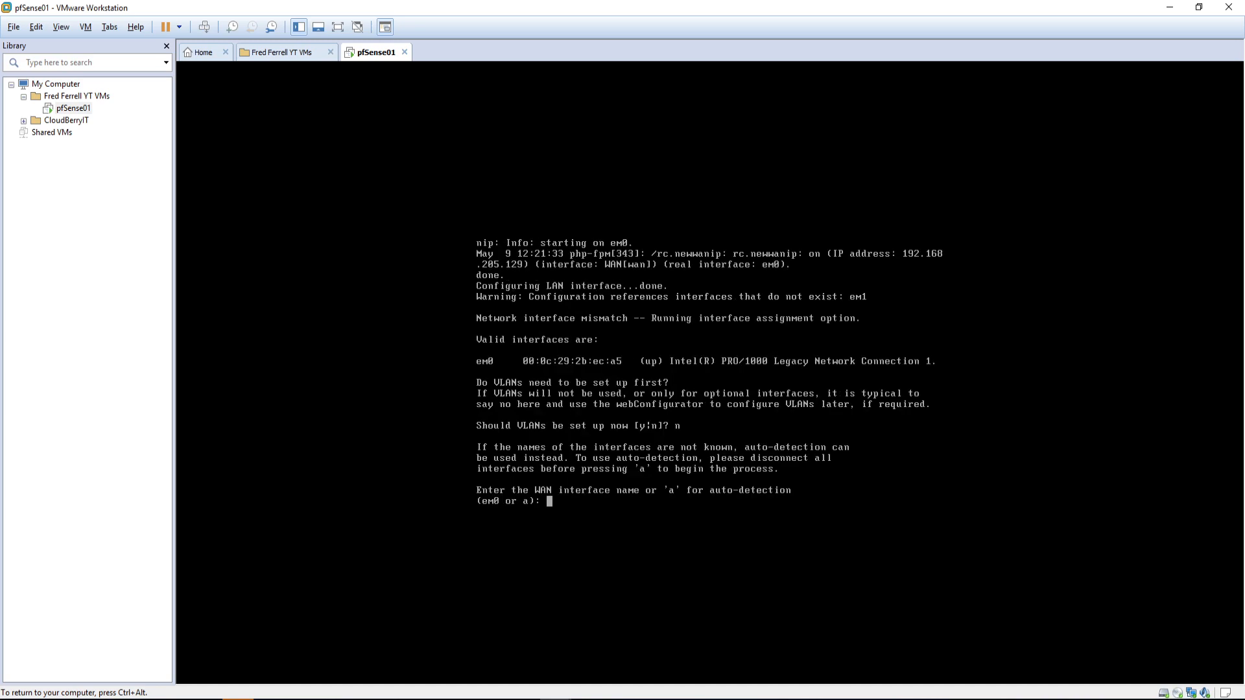
key(ctrl+alt)
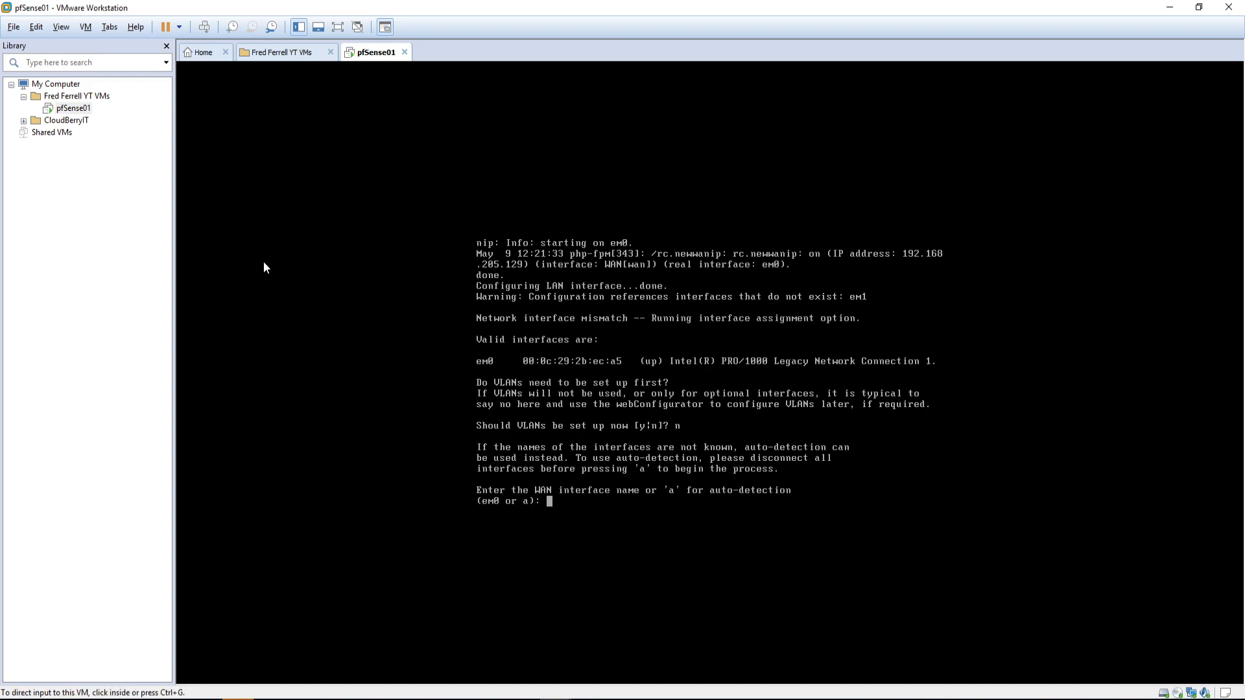
Step: Shut down the pfSense01 guest from its tab's Power menu
right_click(363, 53)
mouse_move(407, 80)
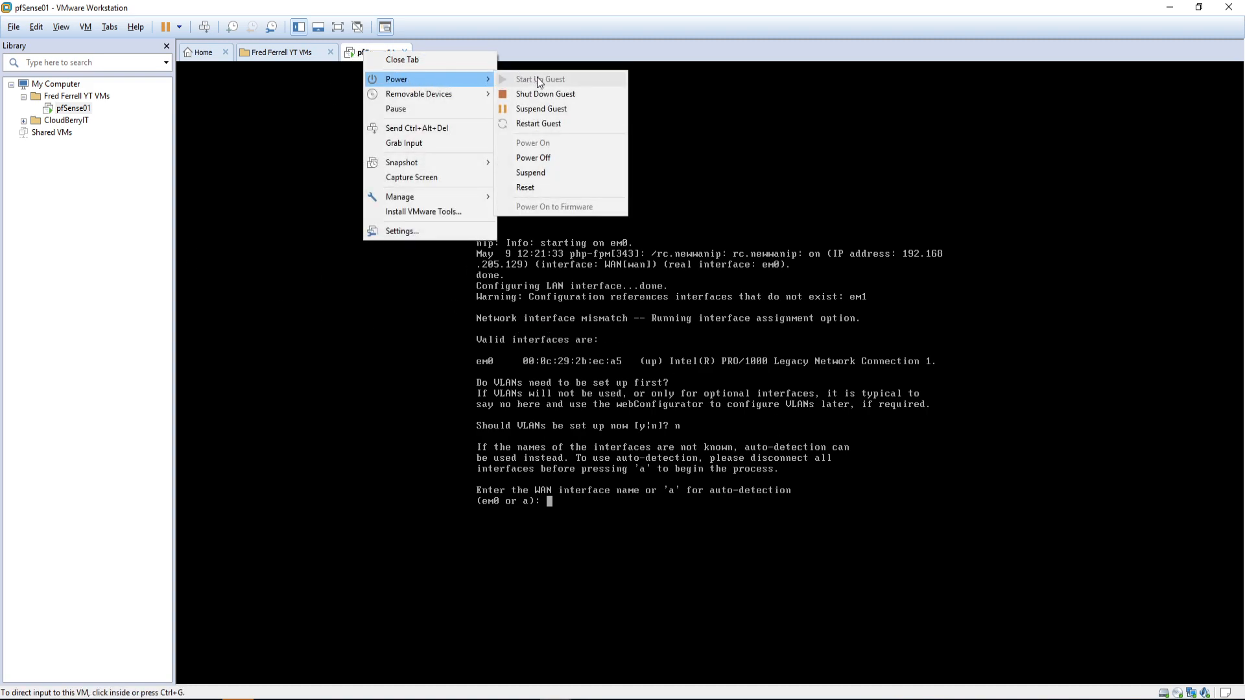
click(545, 95)
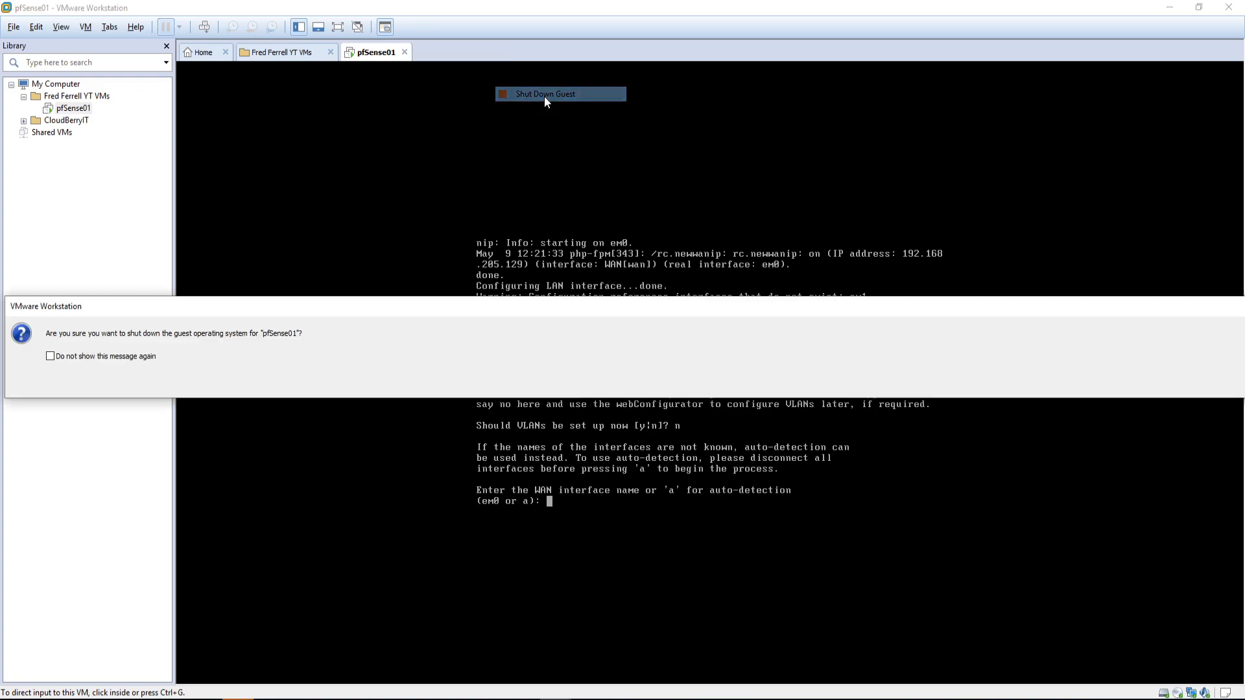
key(Return)
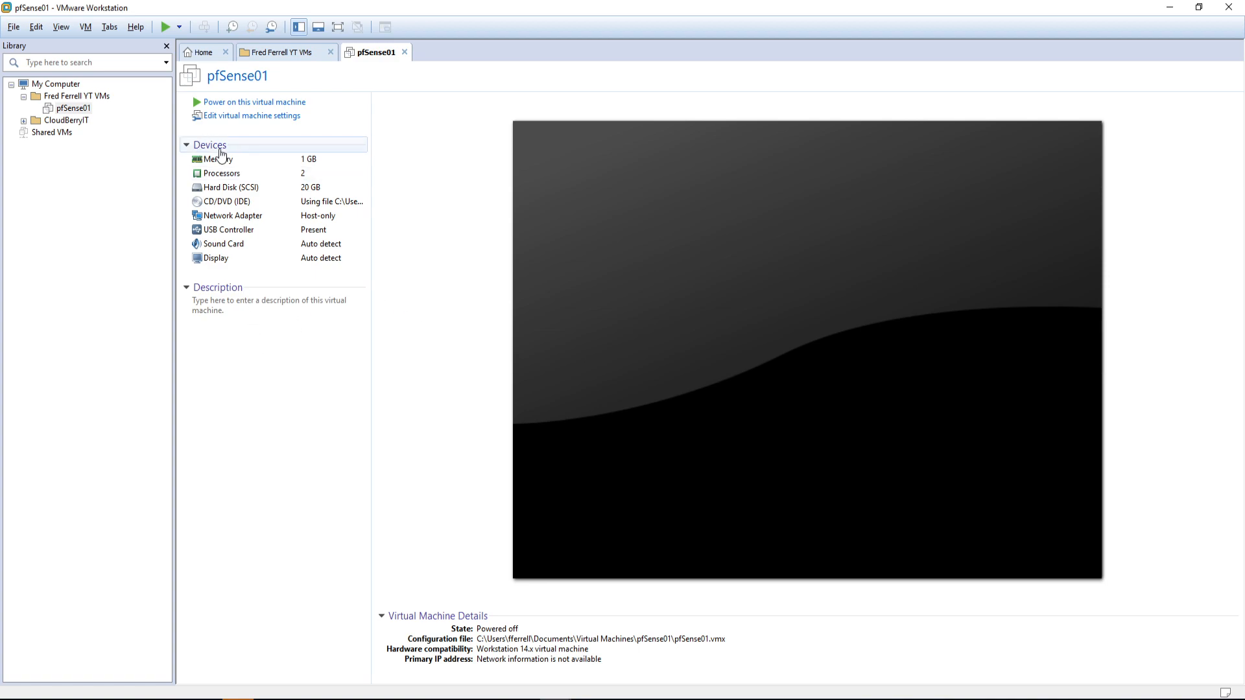
Step: In pfSense01's settings, add a second, third and fourth network adapter
click(227, 120)
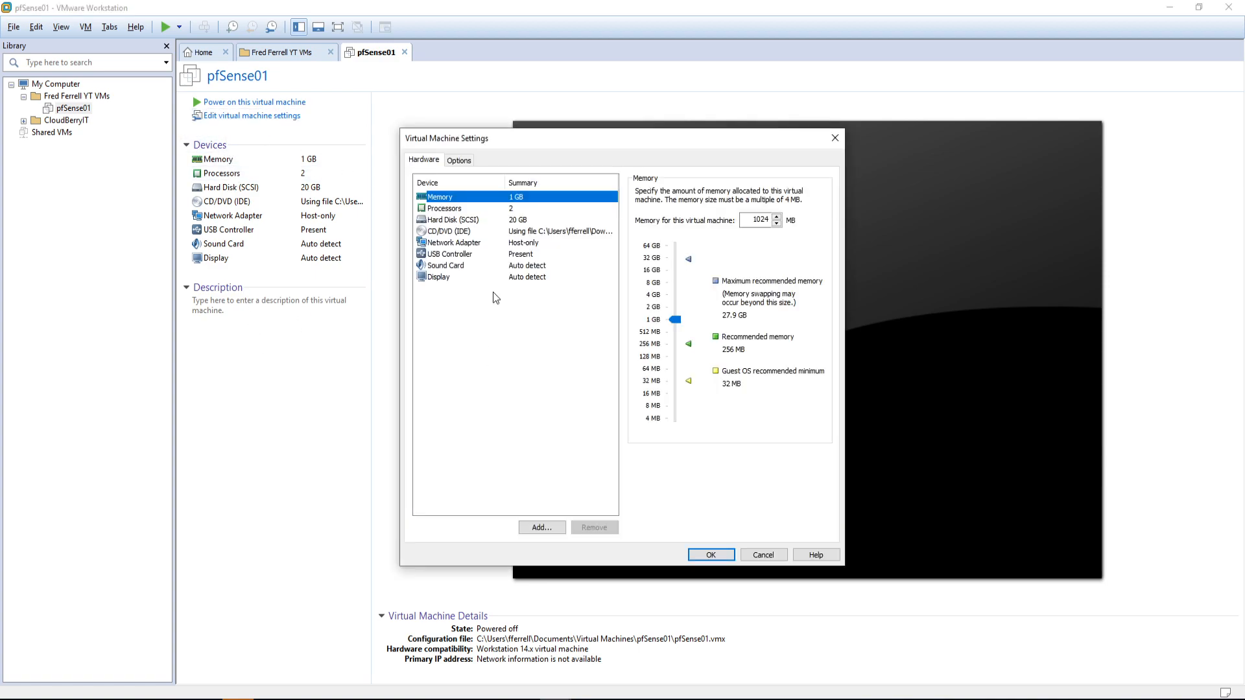
click(540, 527)
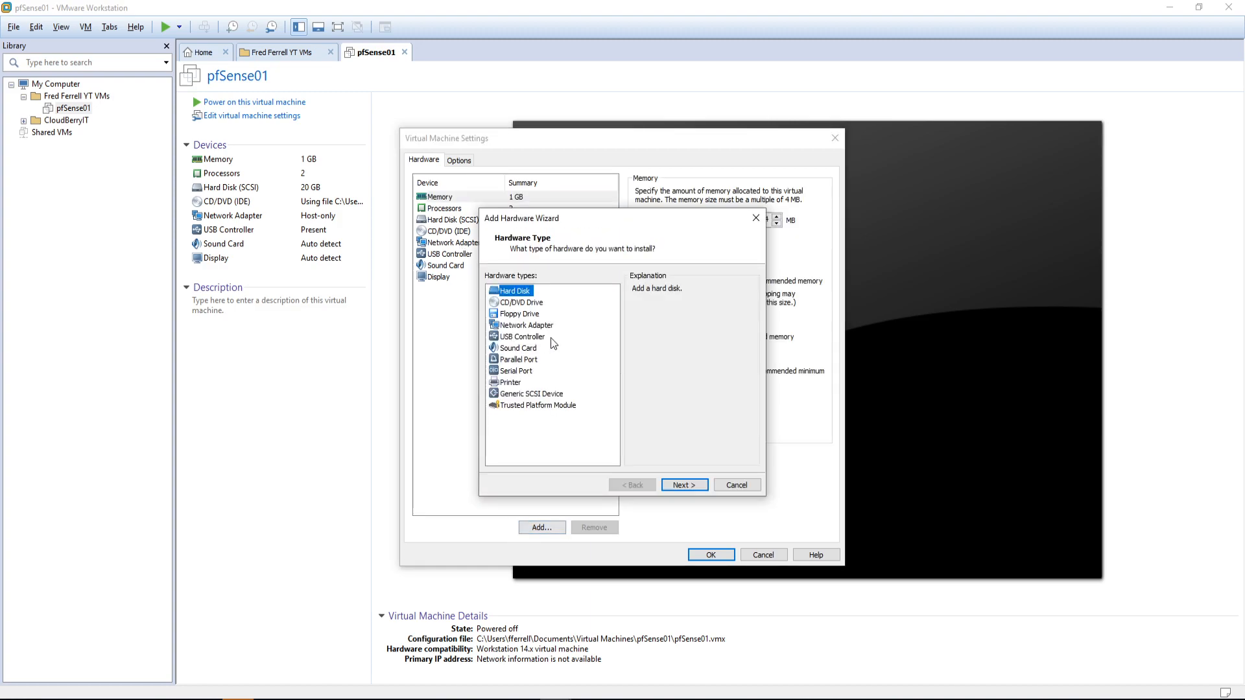
click(545, 325)
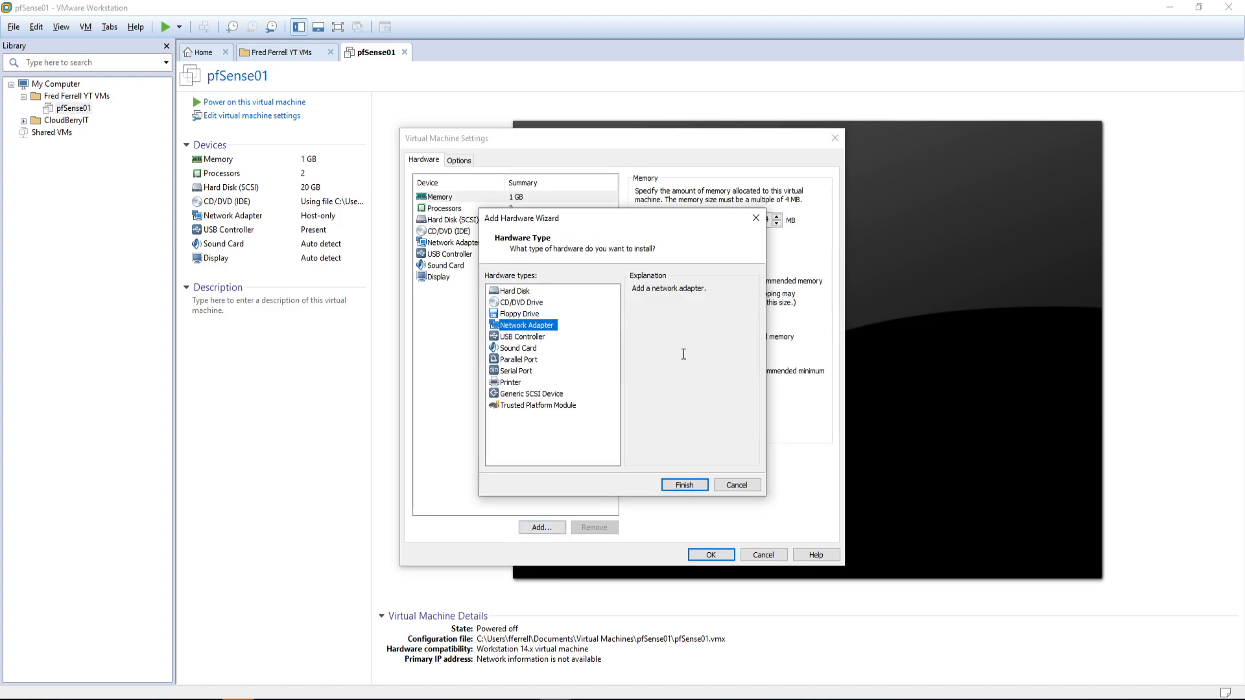
click(682, 485)
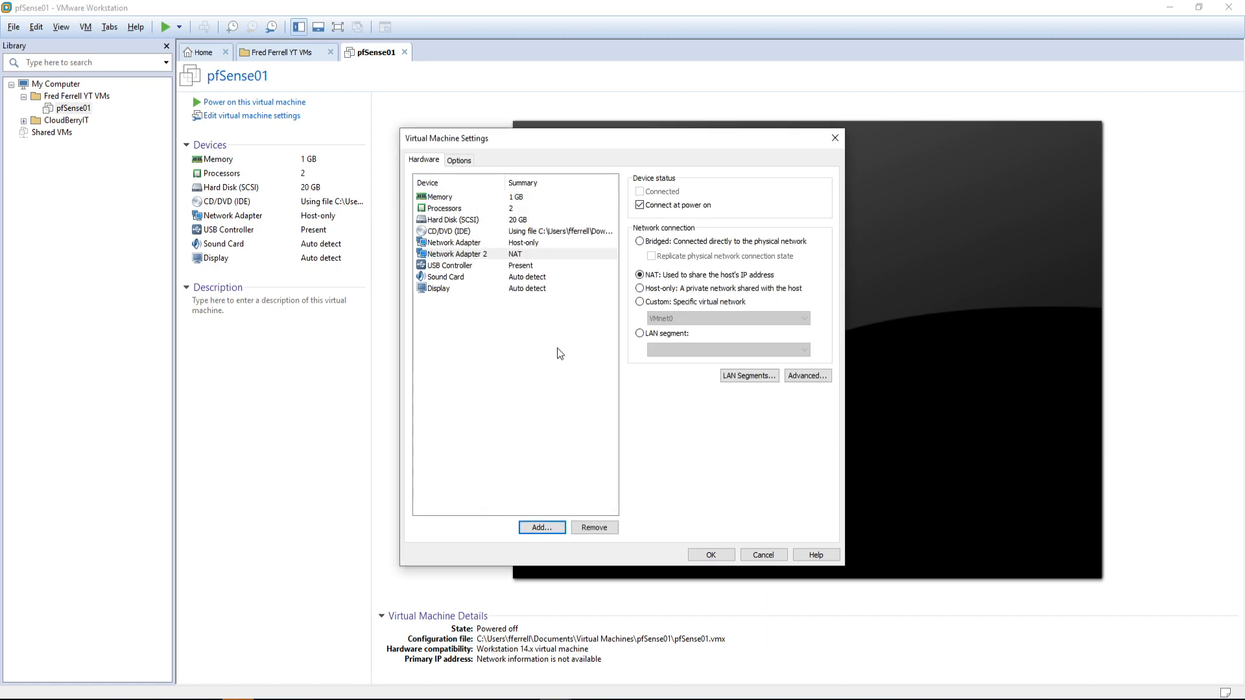
click(529, 525)
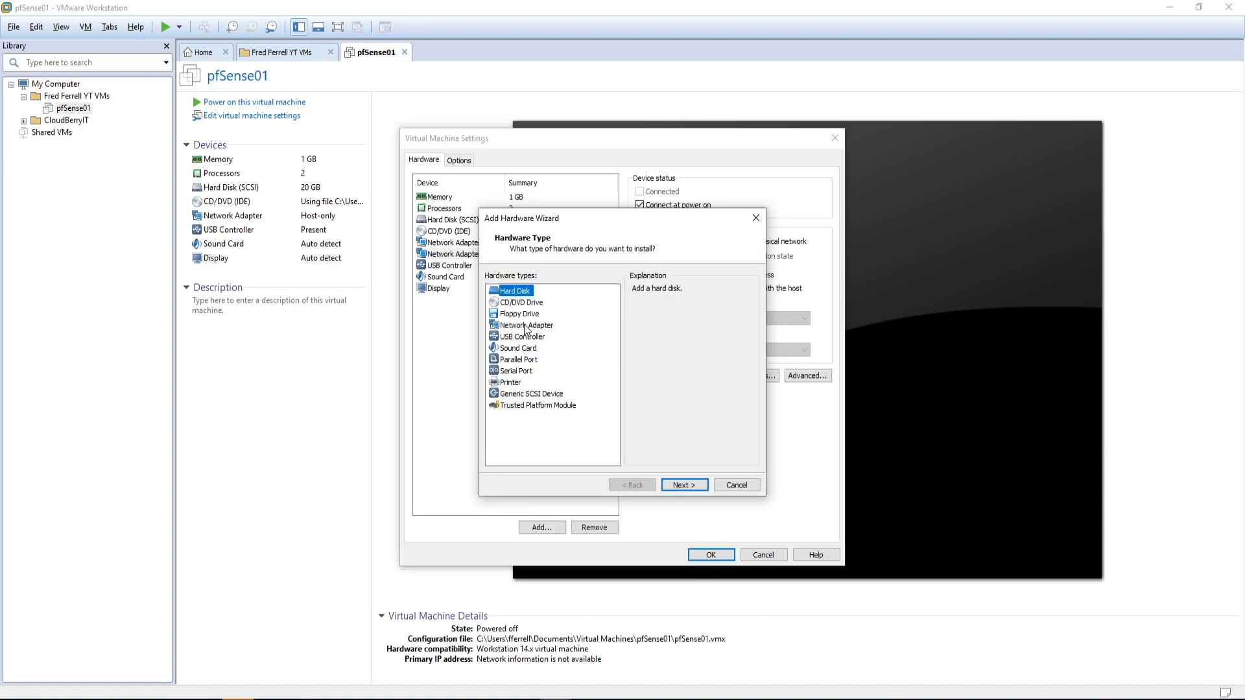
click(526, 324)
click(674, 485)
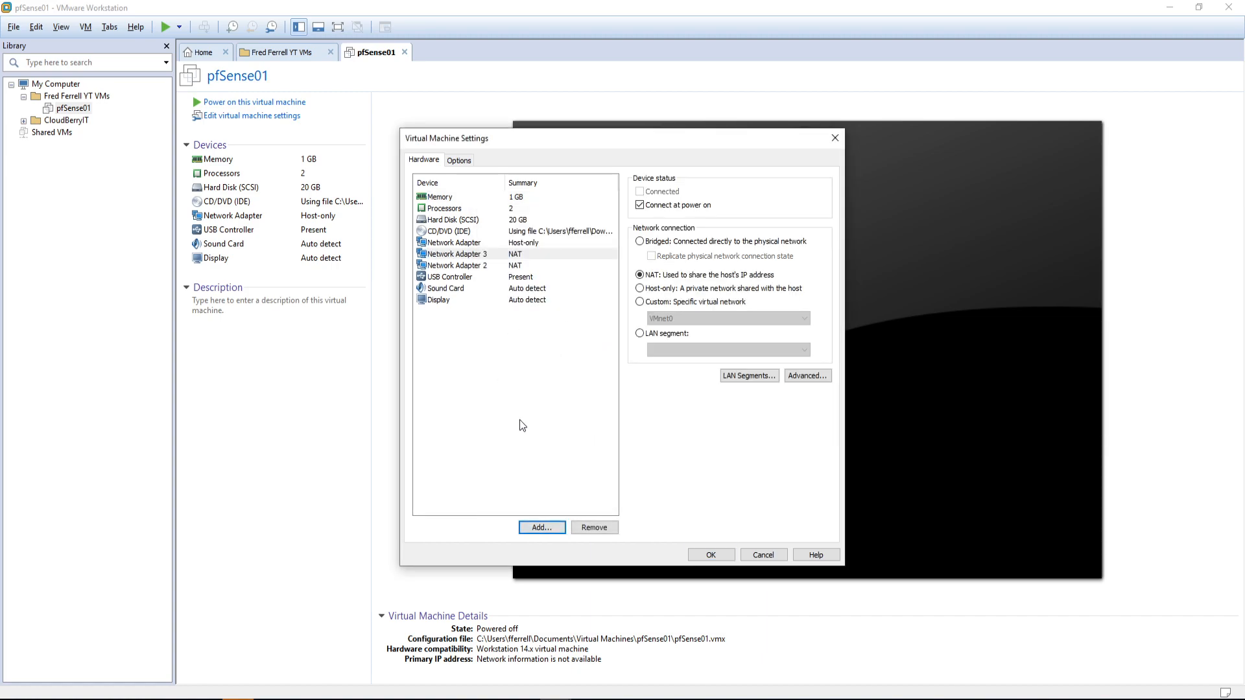
click(538, 527)
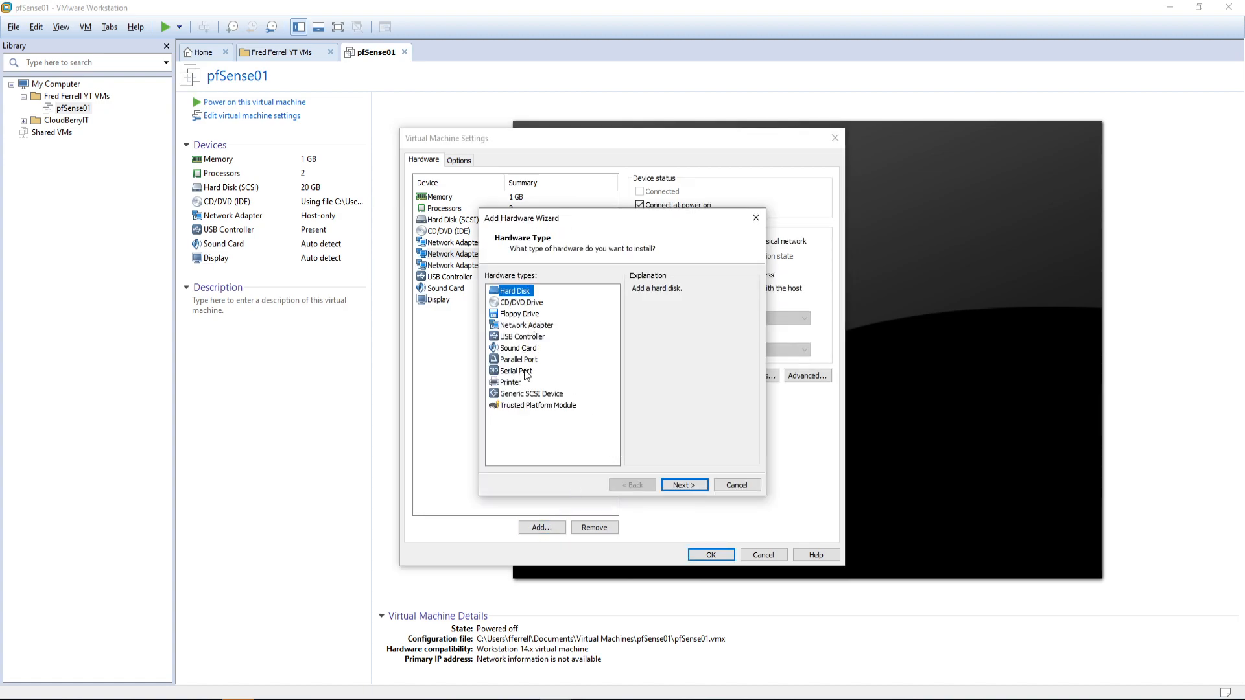
click(527, 325)
click(666, 486)
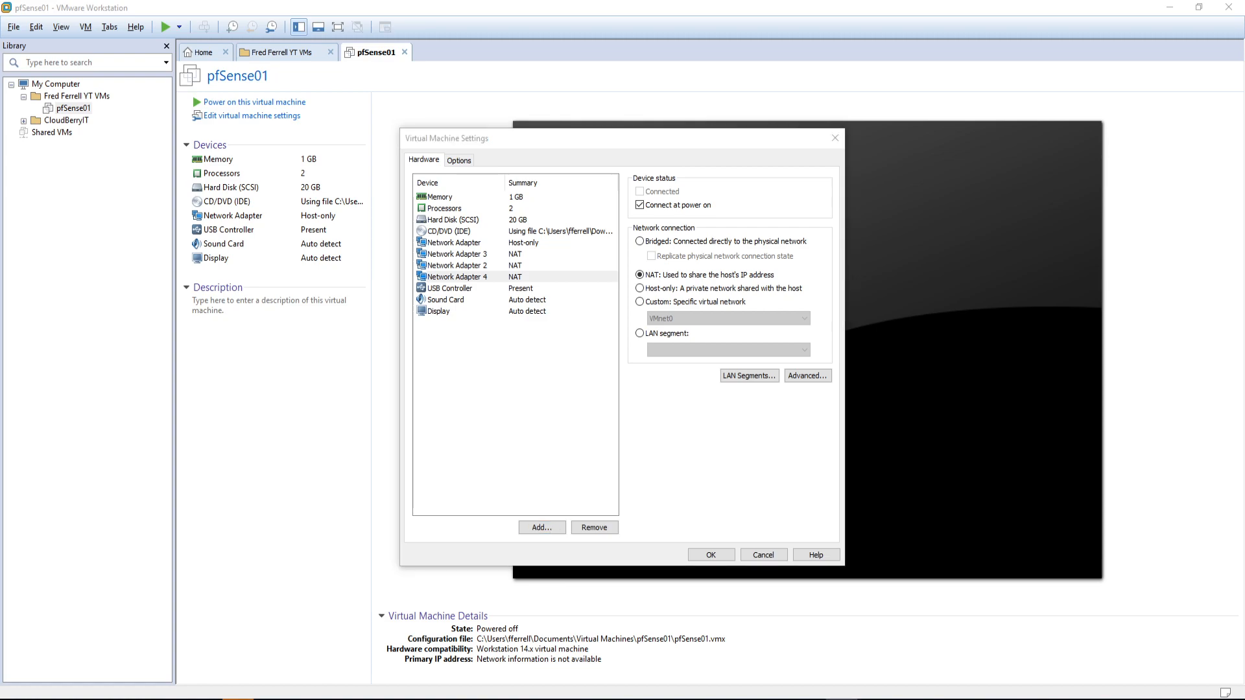
Step: Check the Notepad server list, then add a fifth network adapter
drag(1244, 162, 837, 174)
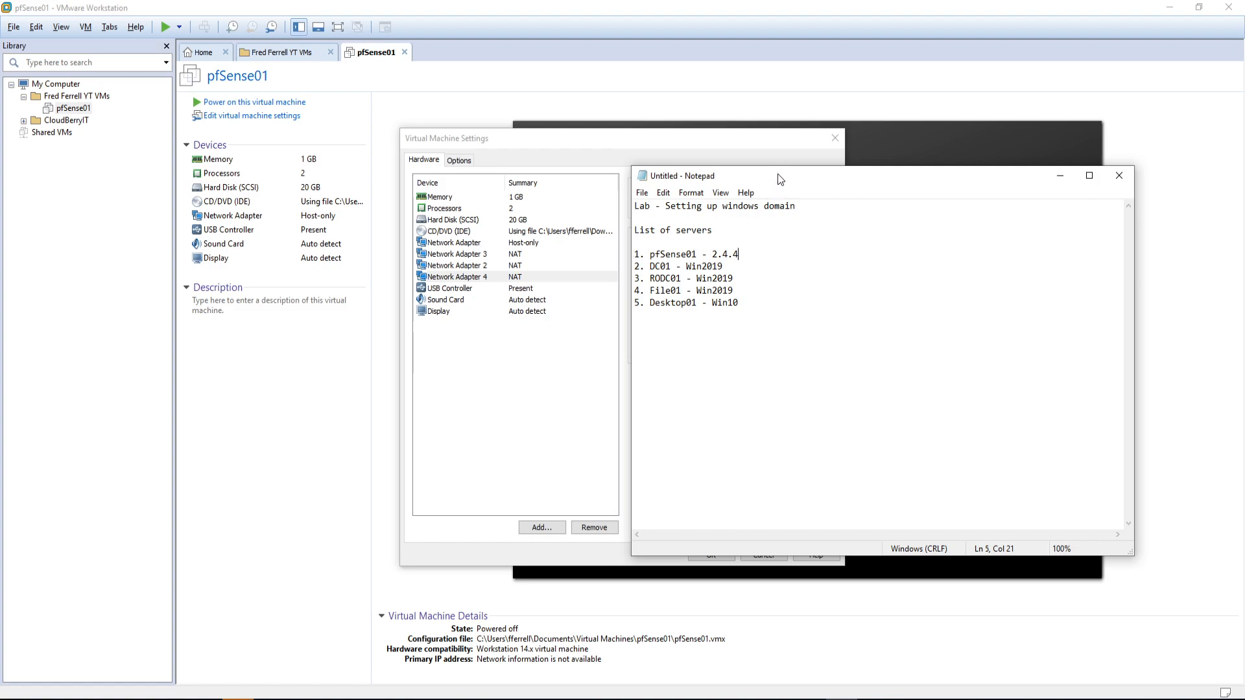
drag(781, 180, 1244, 175)
click(542, 527)
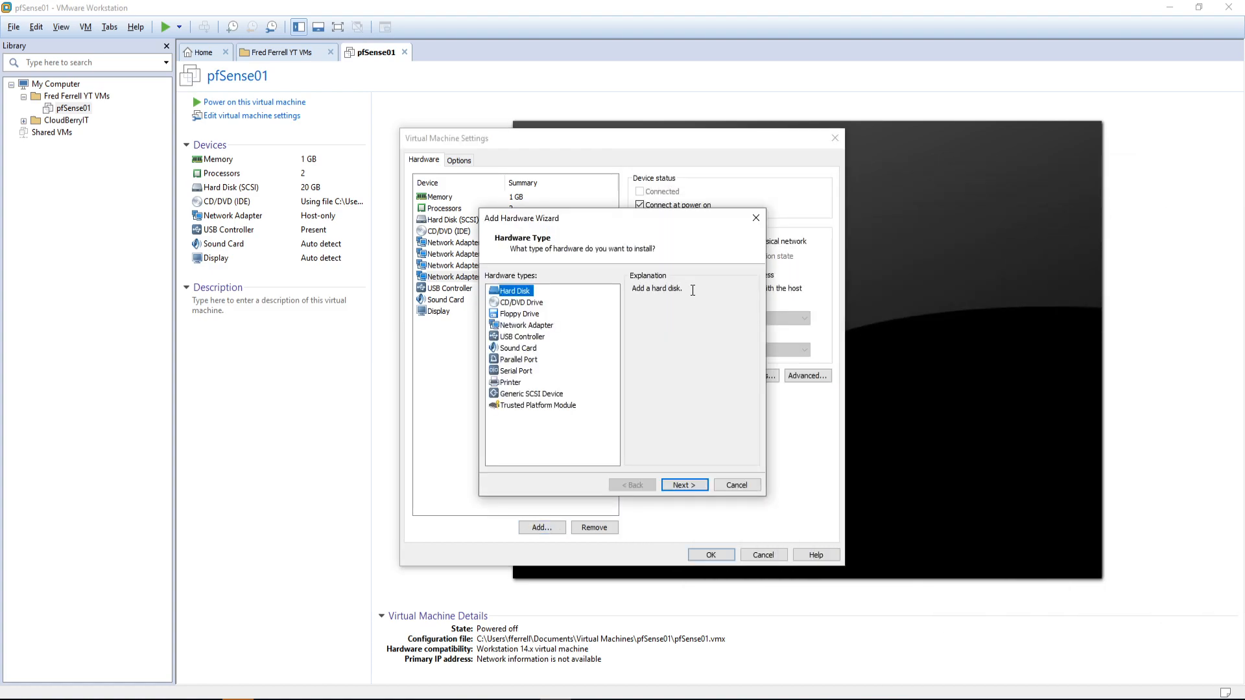
click(532, 325)
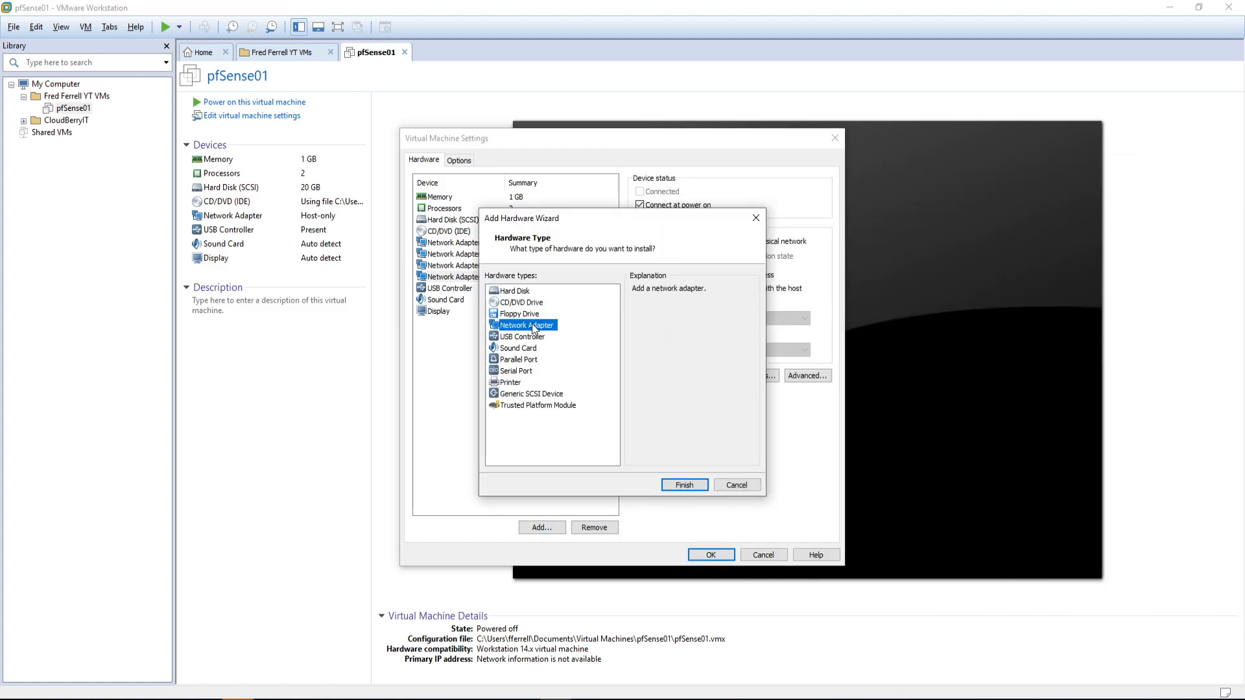
click(678, 486)
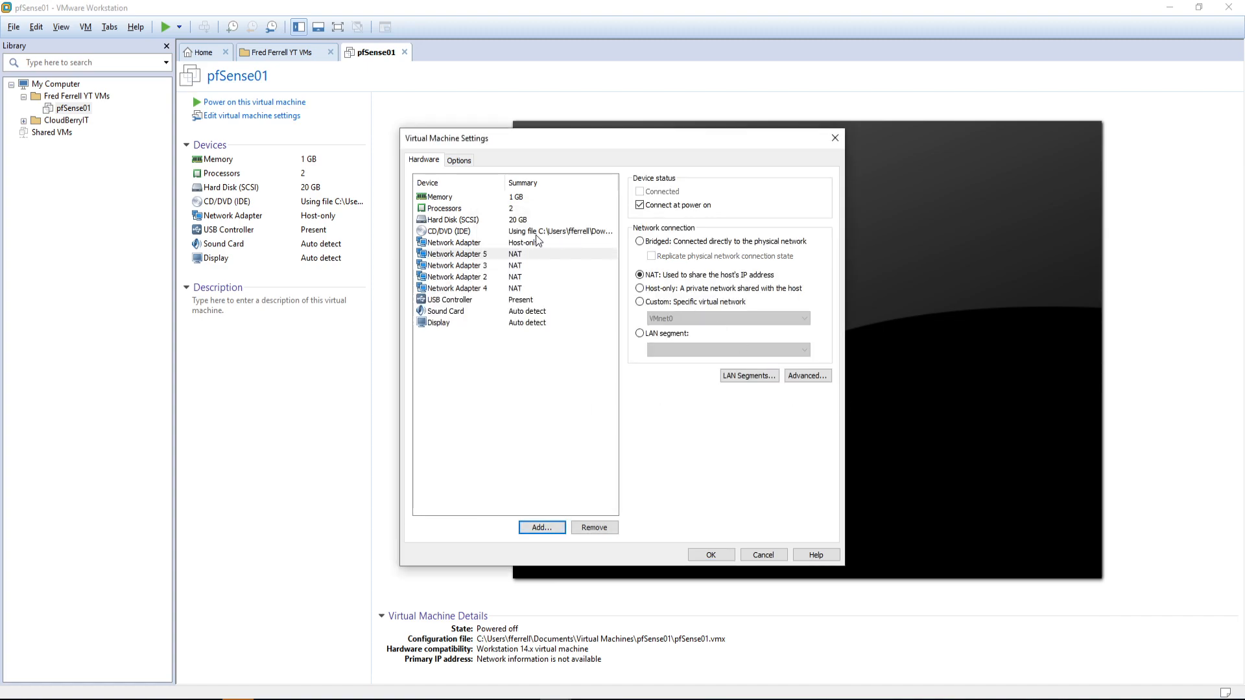
Step: Set Network Adapter 1, Network Adapter 5 and Network Adapter 3 to Host-only
click(509, 244)
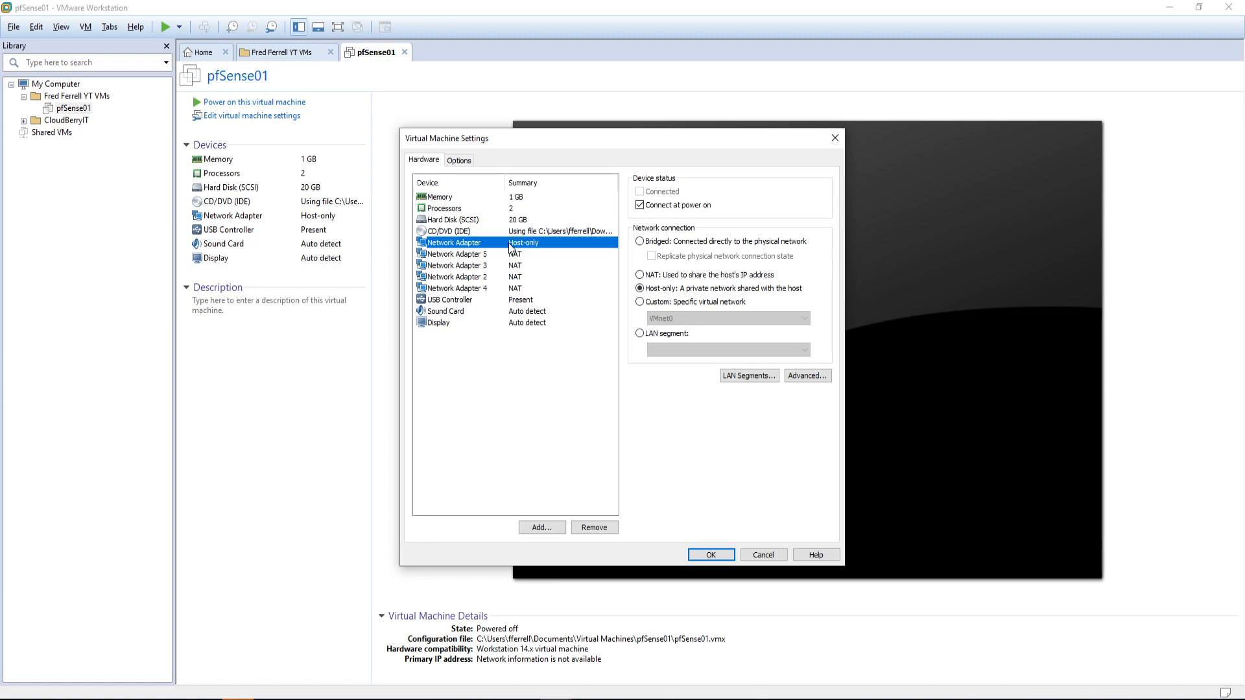
click(640, 333)
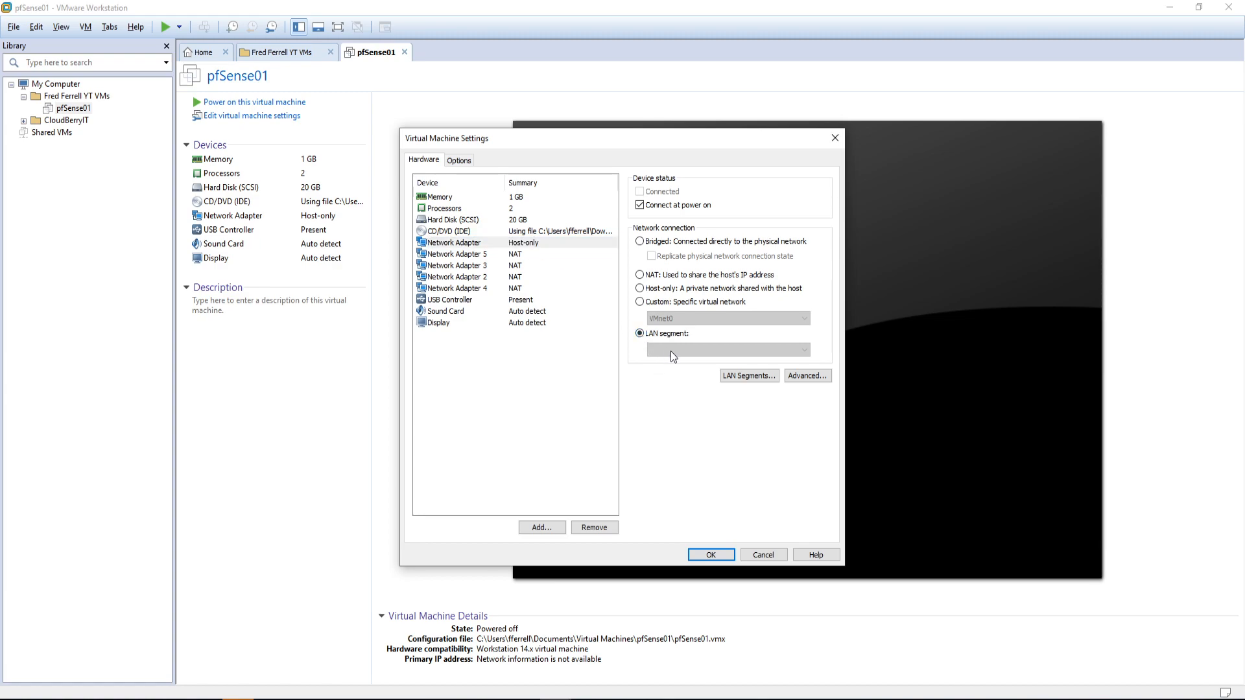
click(639, 289)
click(473, 254)
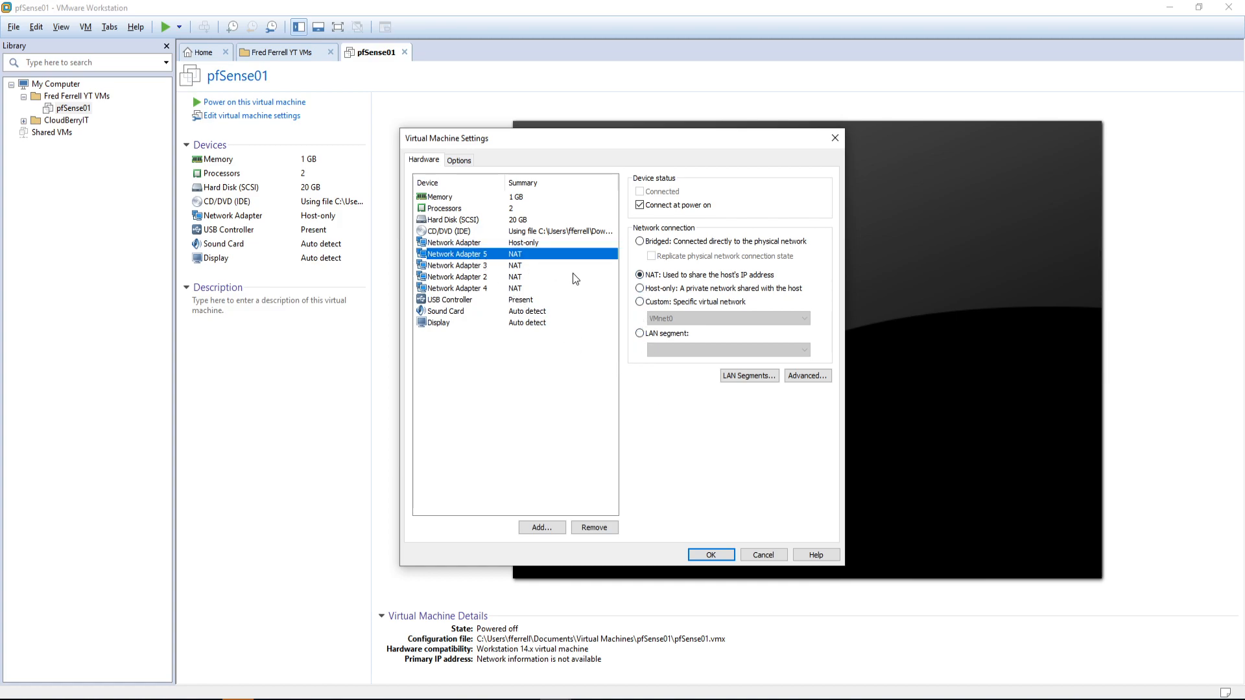
click(637, 289)
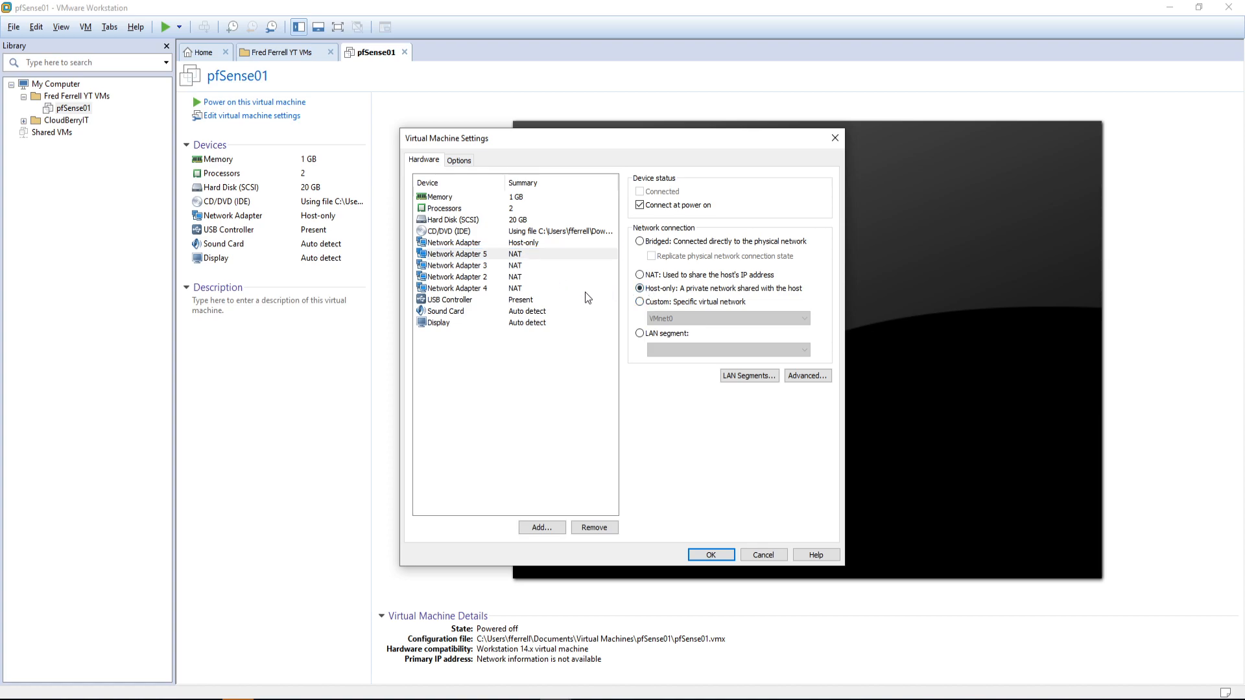
click(467, 268)
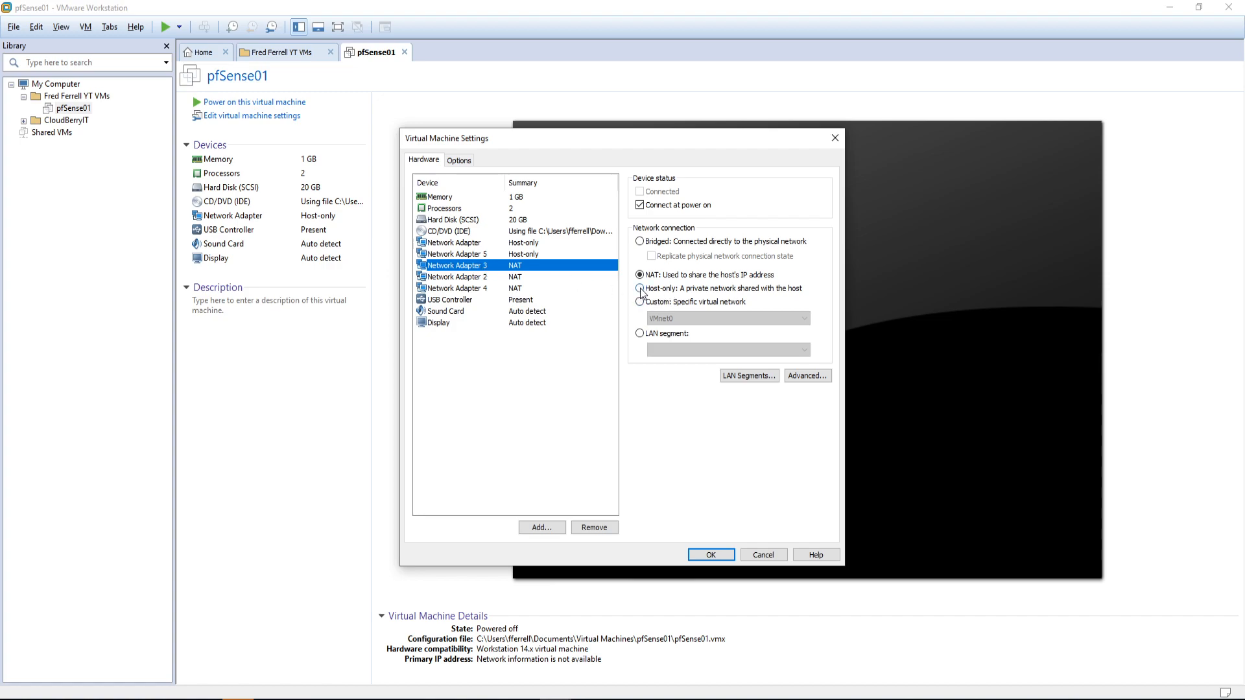
click(640, 288)
Step: Set Network Adapters 2 and 4 to Host-only and save the VM settings
click(484, 278)
click(639, 288)
click(482, 289)
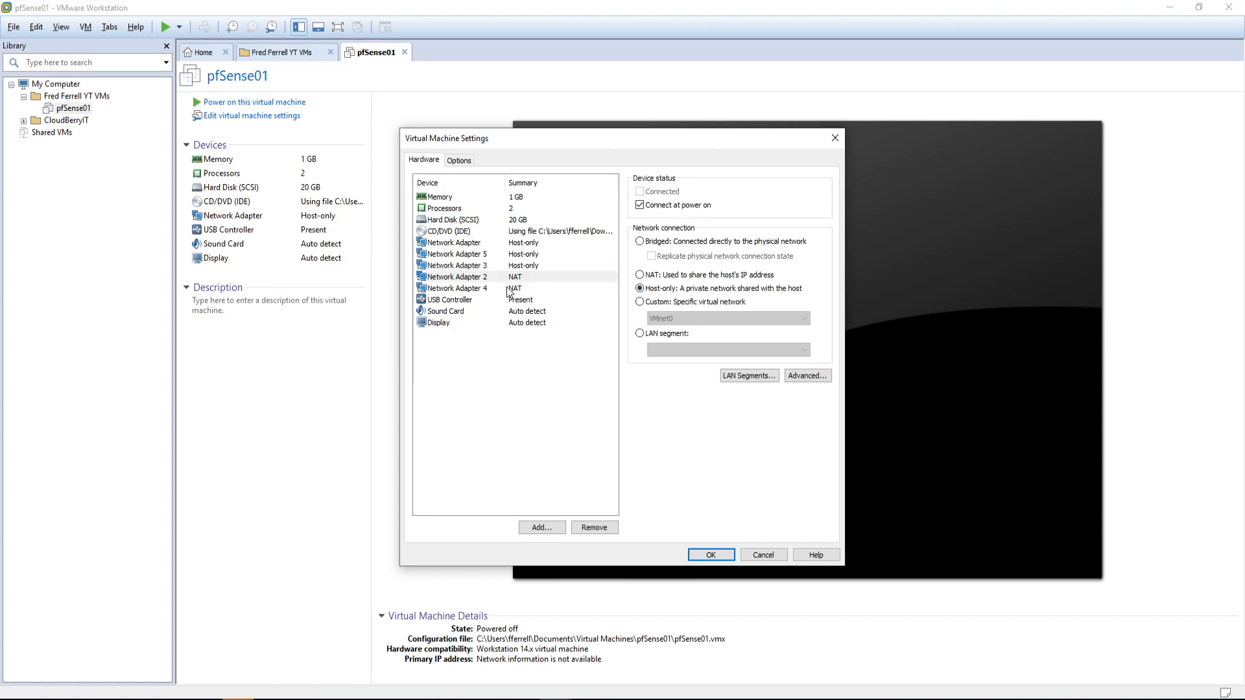
click(640, 289)
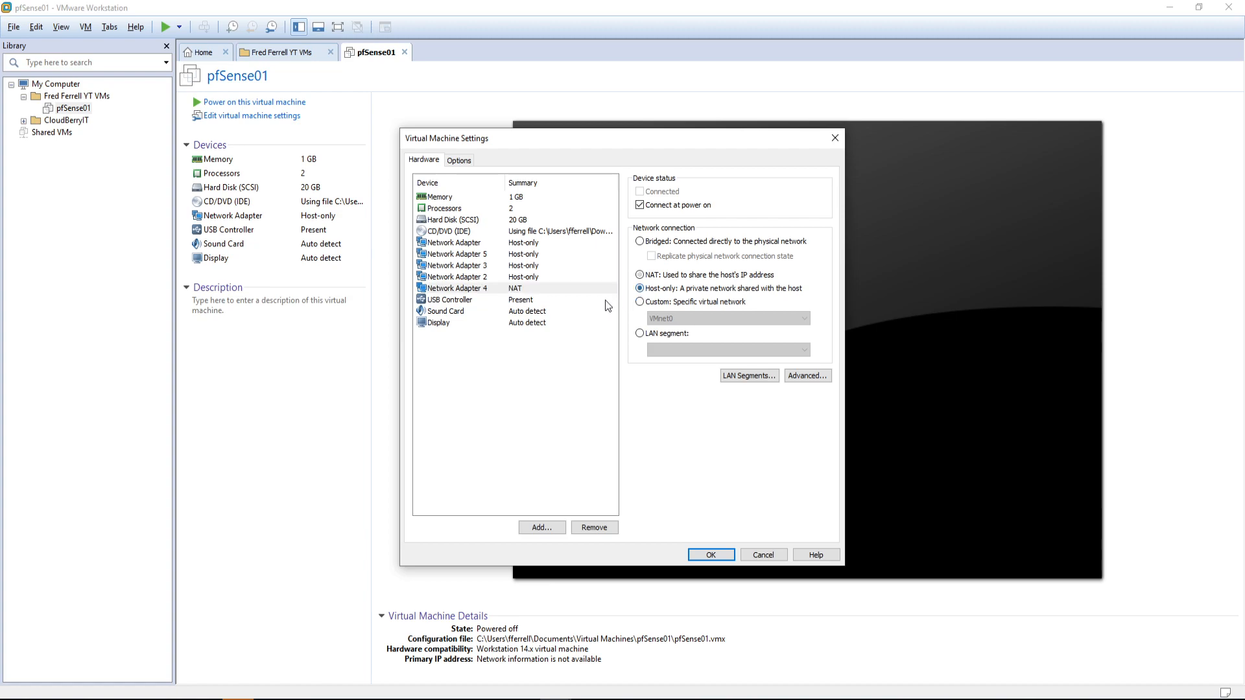
click(478, 277)
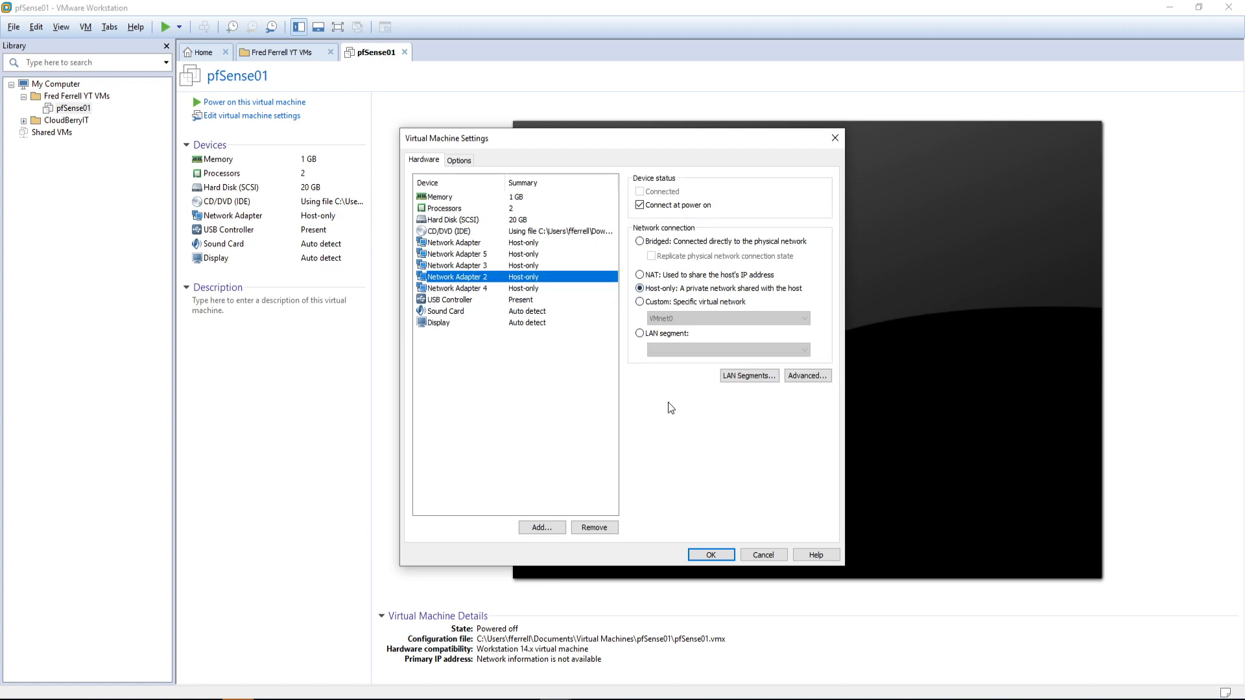
click(711, 554)
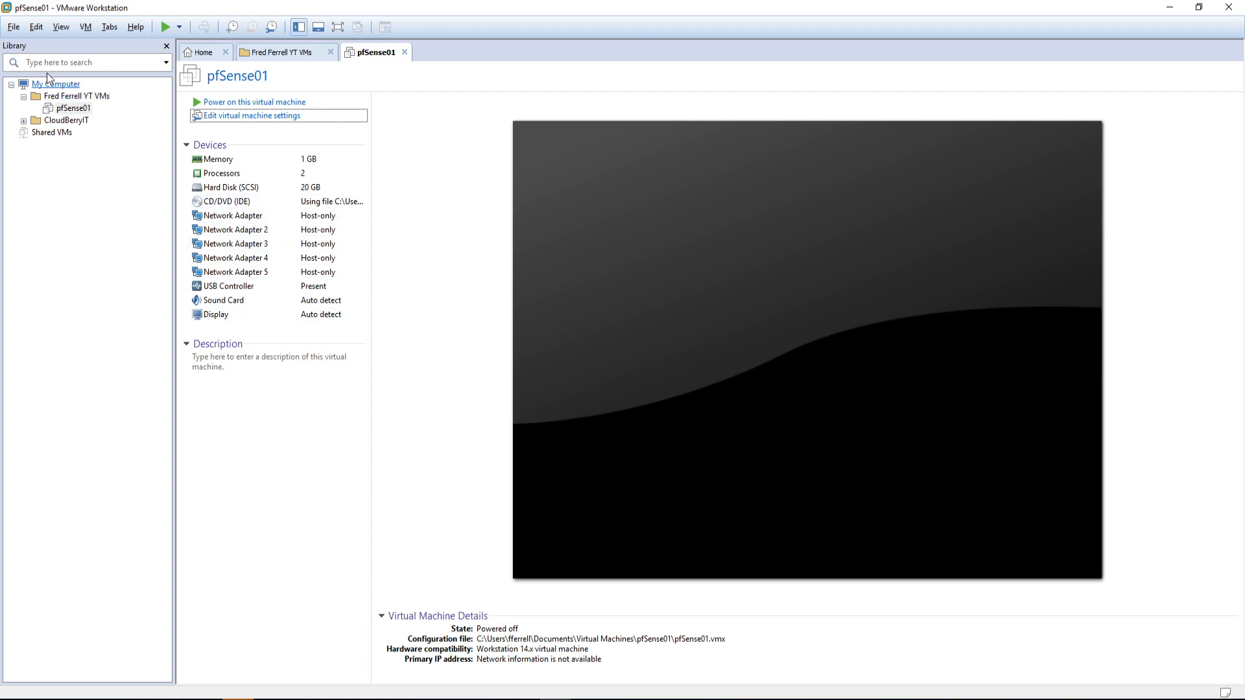
Step: Open the Virtual Network Editor from the Edit menu and unlock it with Change Settings
click(14, 27)
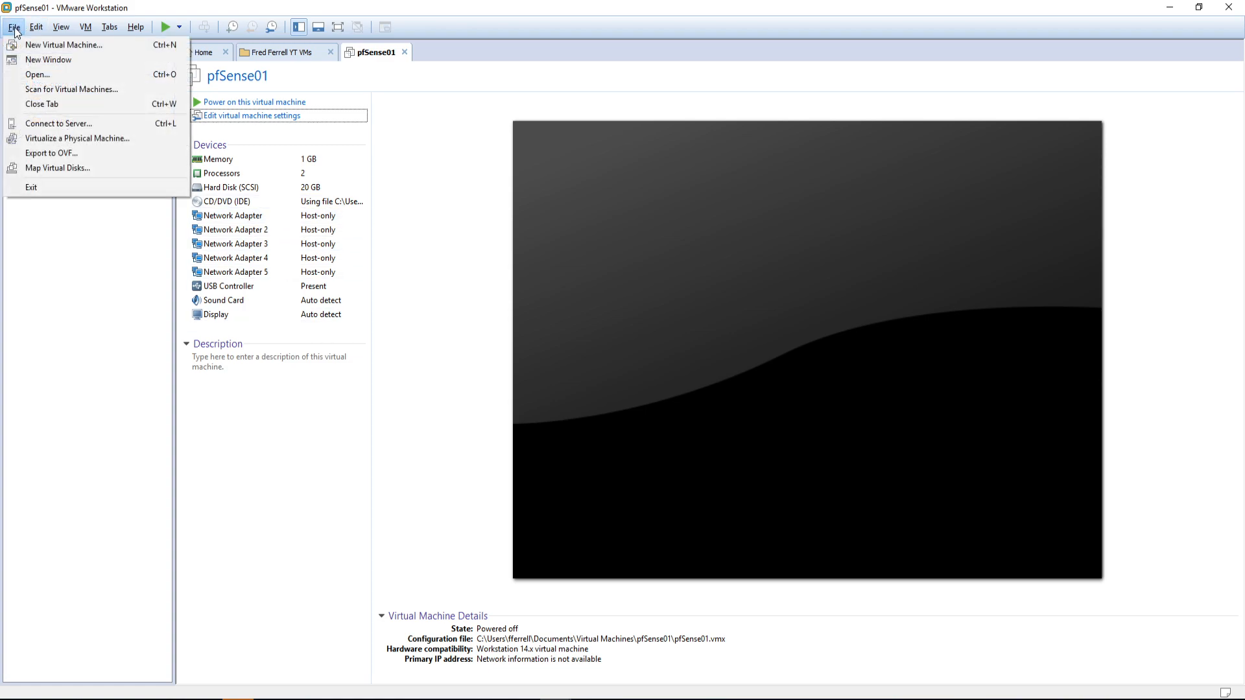
mouse_move(33, 31)
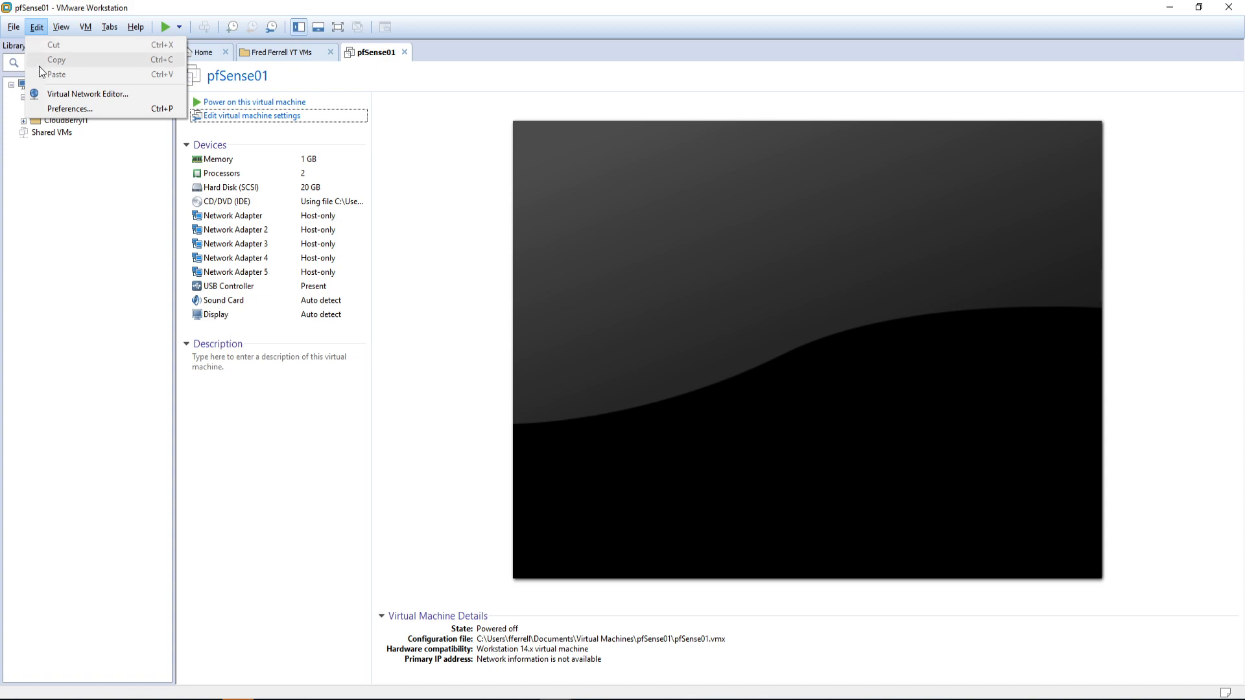
click(64, 93)
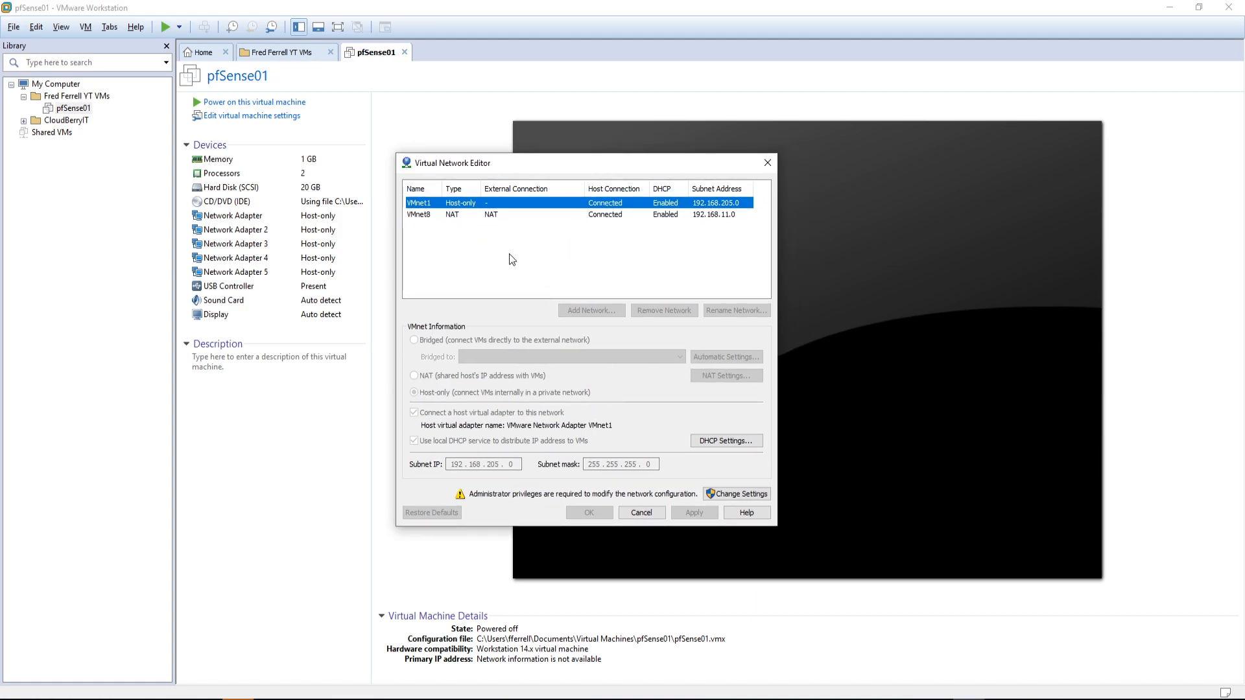
click(736, 494)
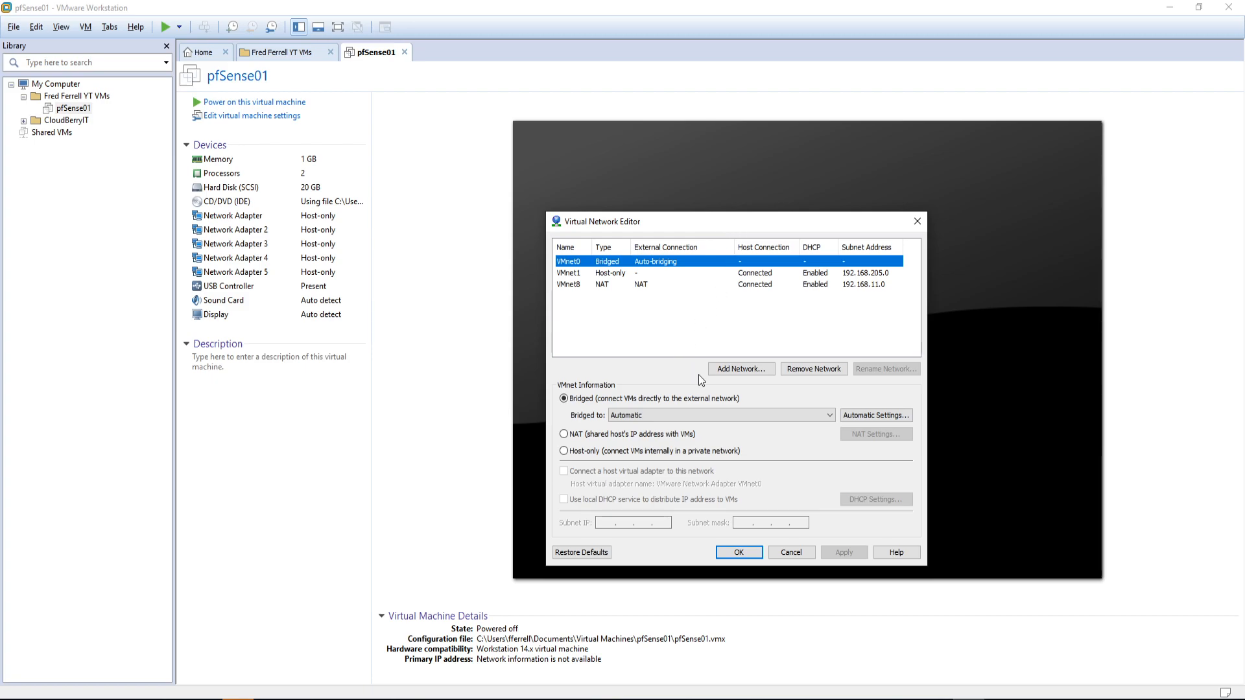
Step: Add VMnet10 (192.168.201.0) and VMnet11 (192.168.159.0) as new host-only networks
click(721, 372)
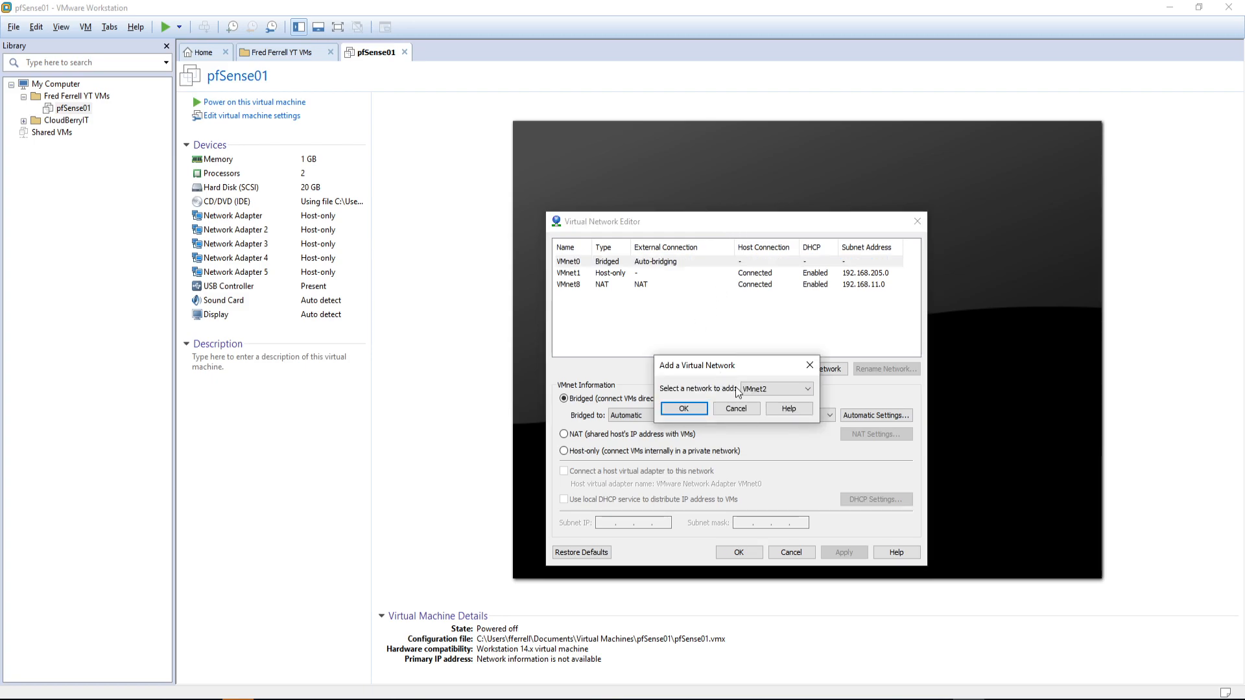
click(779, 391)
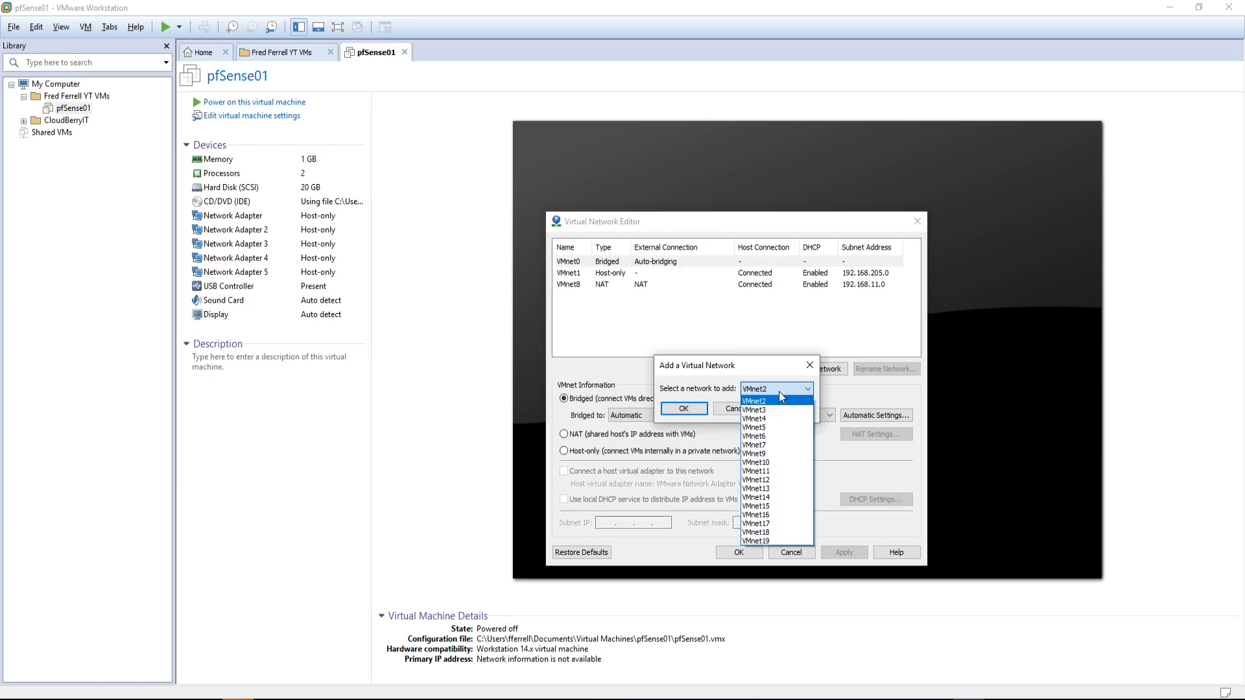
click(772, 462)
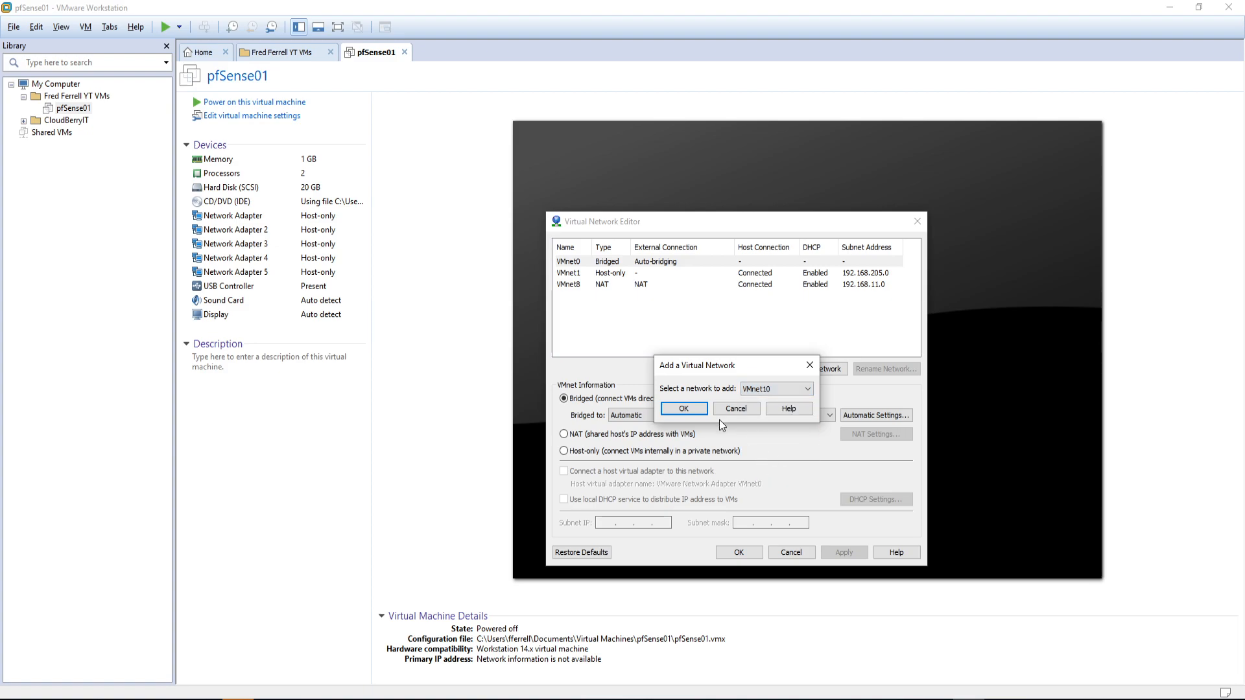
click(683, 410)
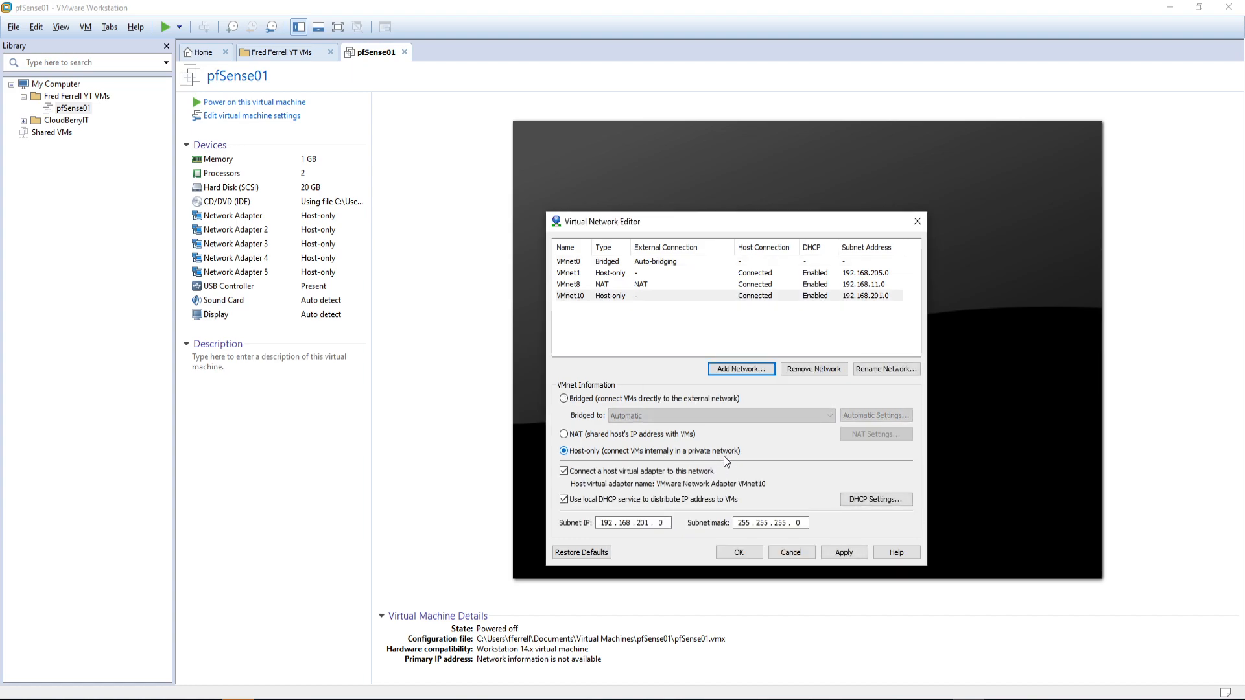
click(737, 368)
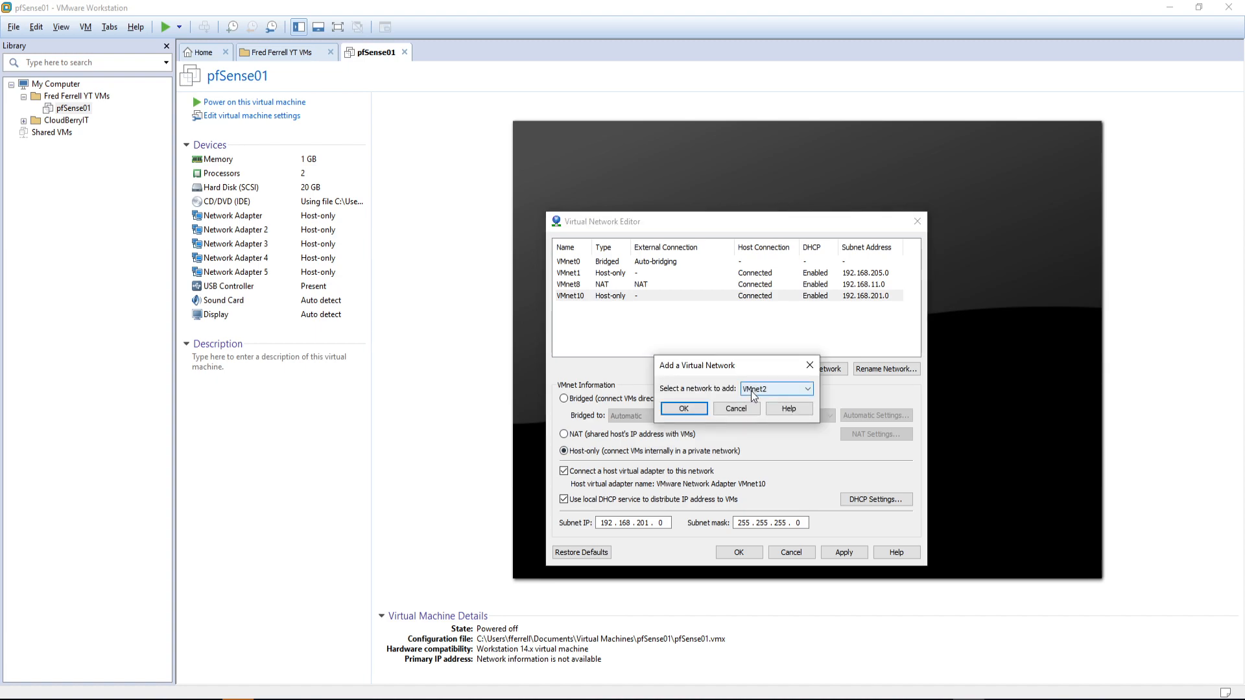
click(750, 390)
click(759, 462)
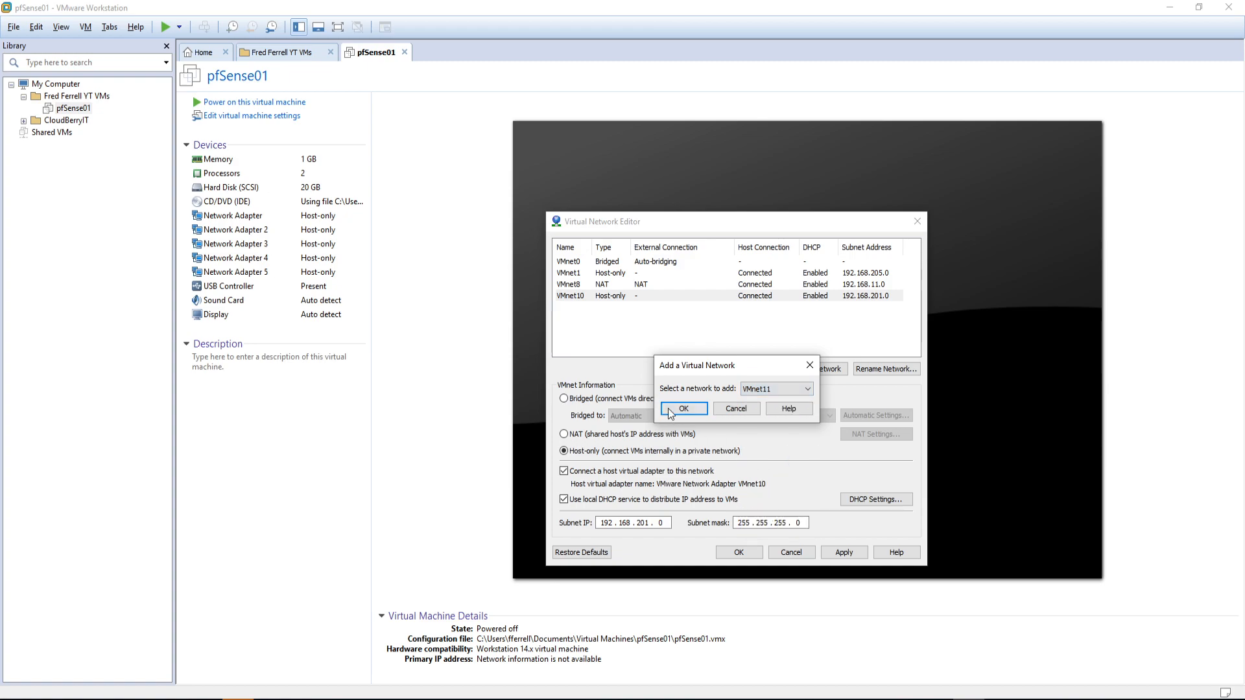
click(683, 409)
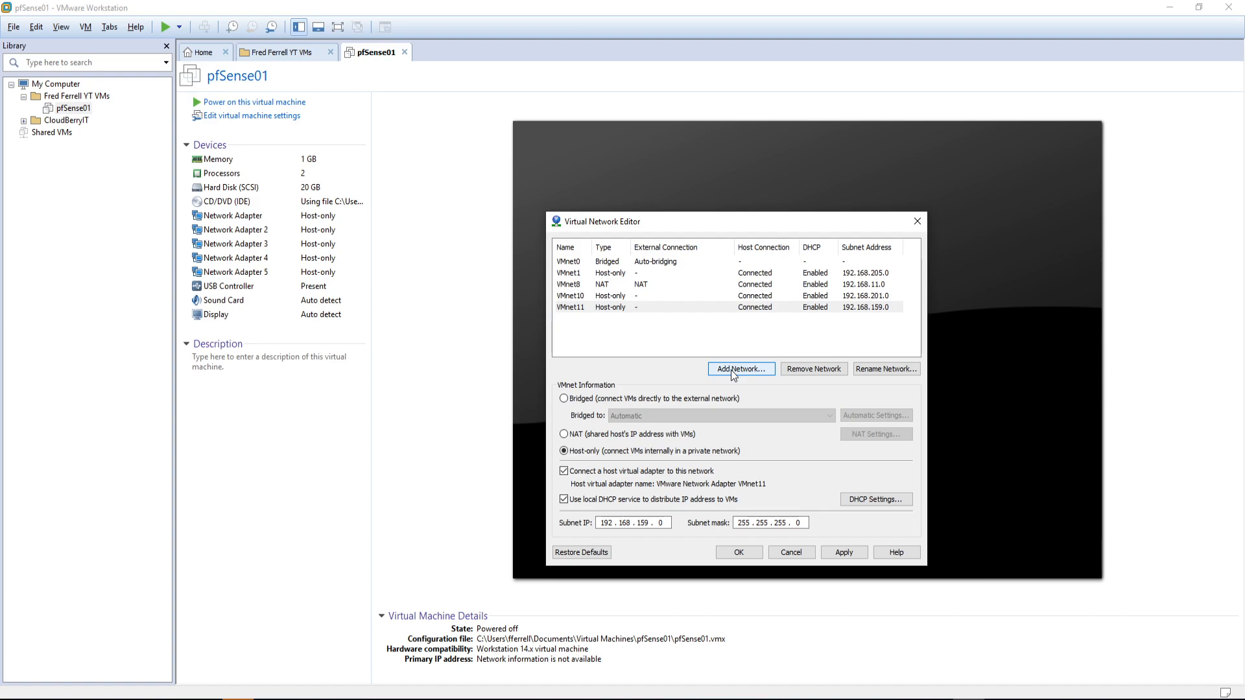
Step: Add VMnet12 (192.168.42.0) and VMnet13 (192.168.231.0) as new host-only networks
click(730, 369)
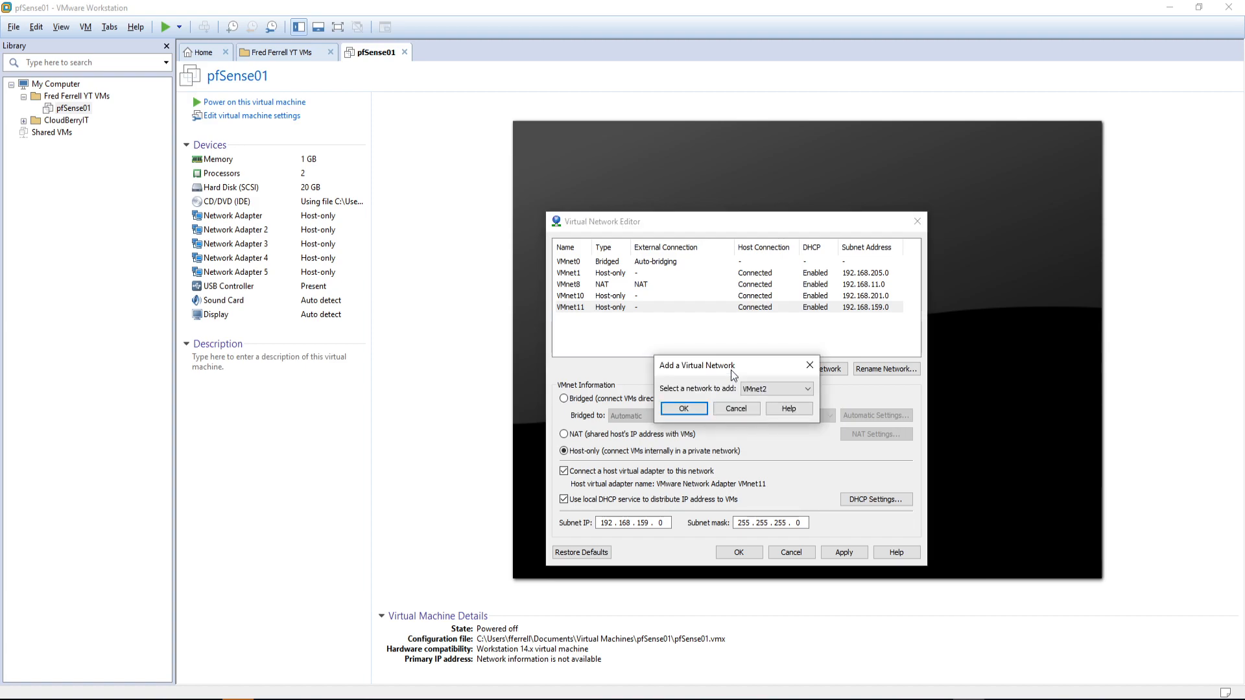
click(755, 389)
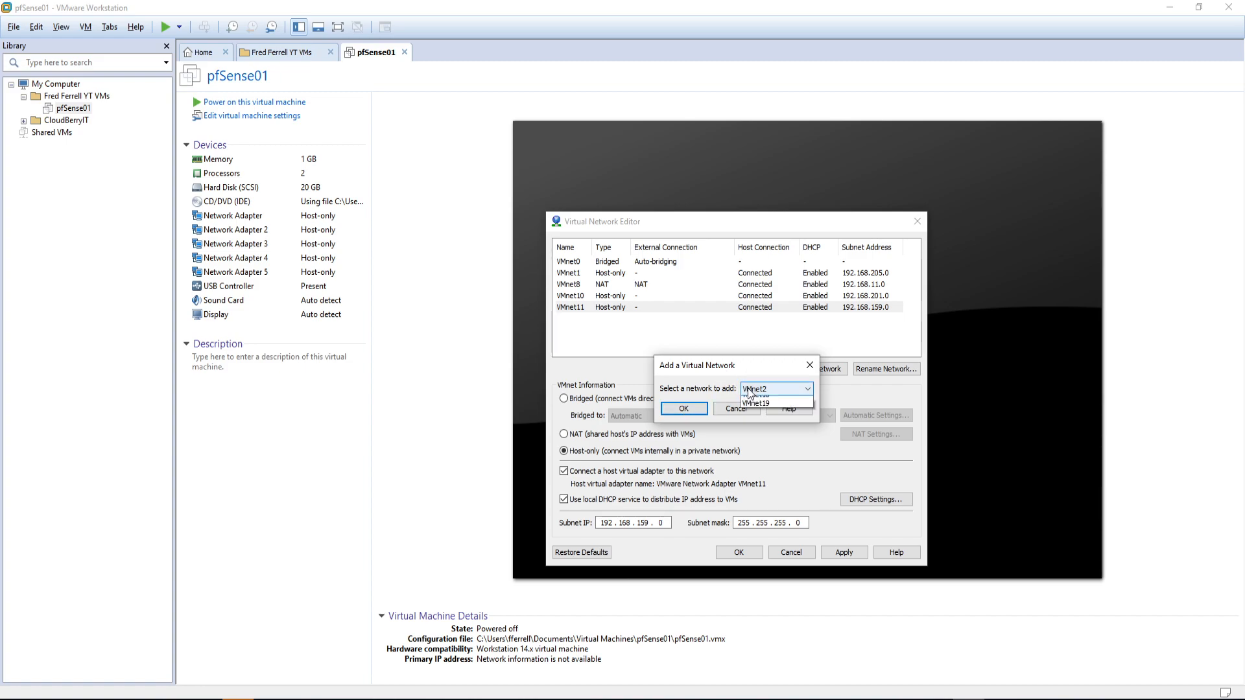
click(756, 462)
click(683, 409)
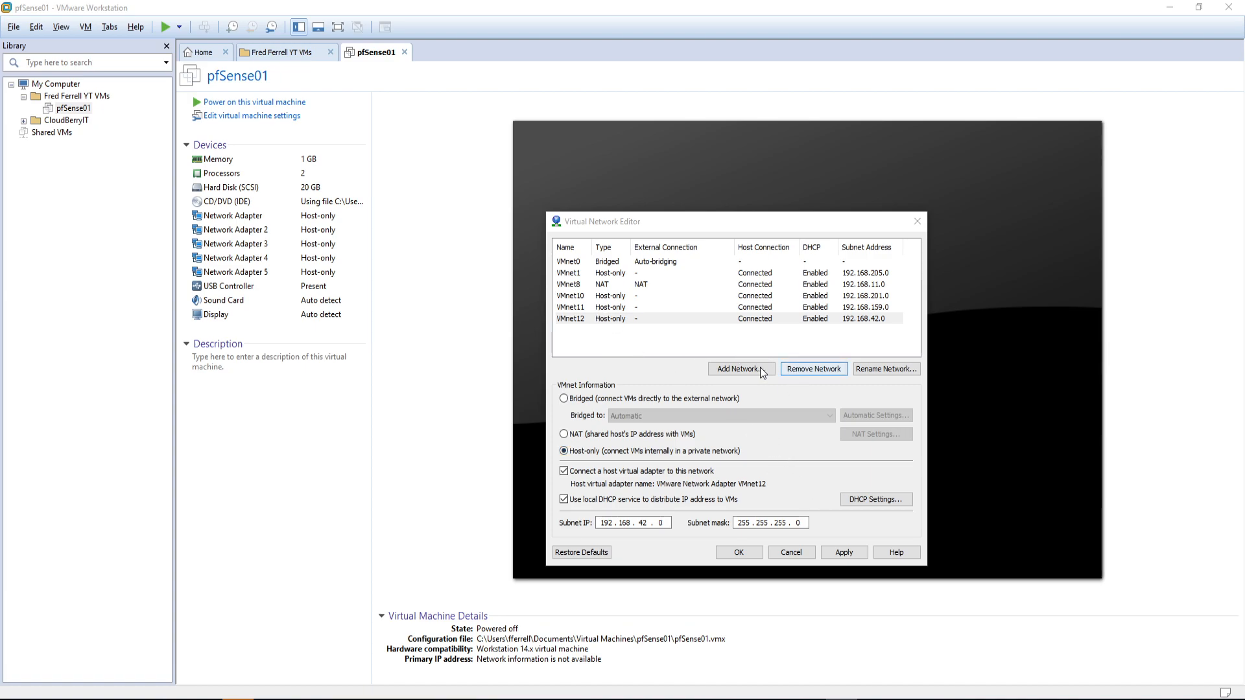
click(737, 371)
click(769, 387)
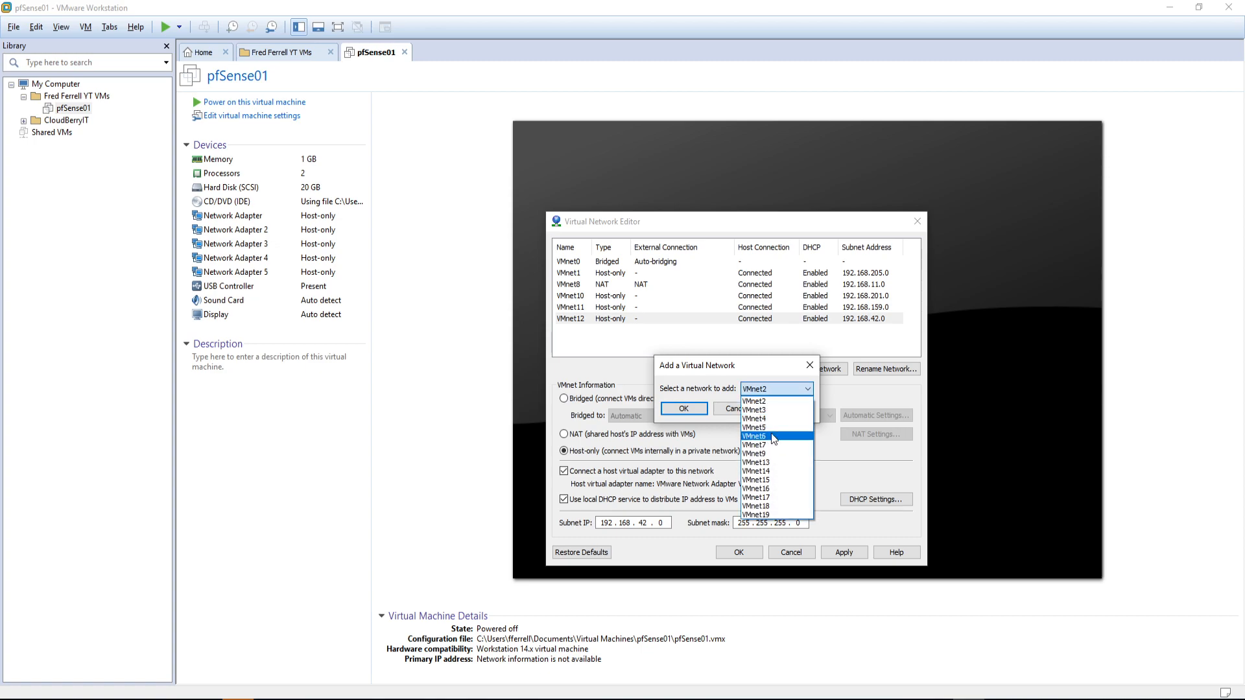
click(776, 460)
click(688, 409)
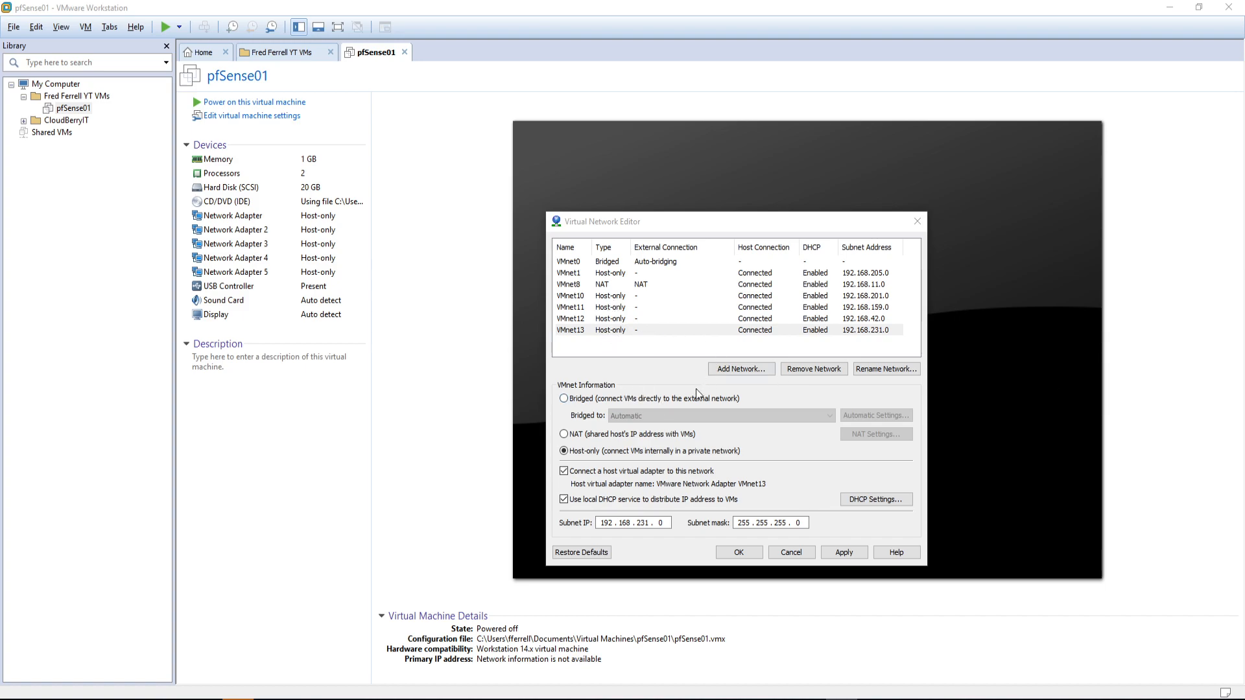
Step: Add VMnet14 on 192.168.240.0, then select VMnet10 and start renaming it
click(735, 374)
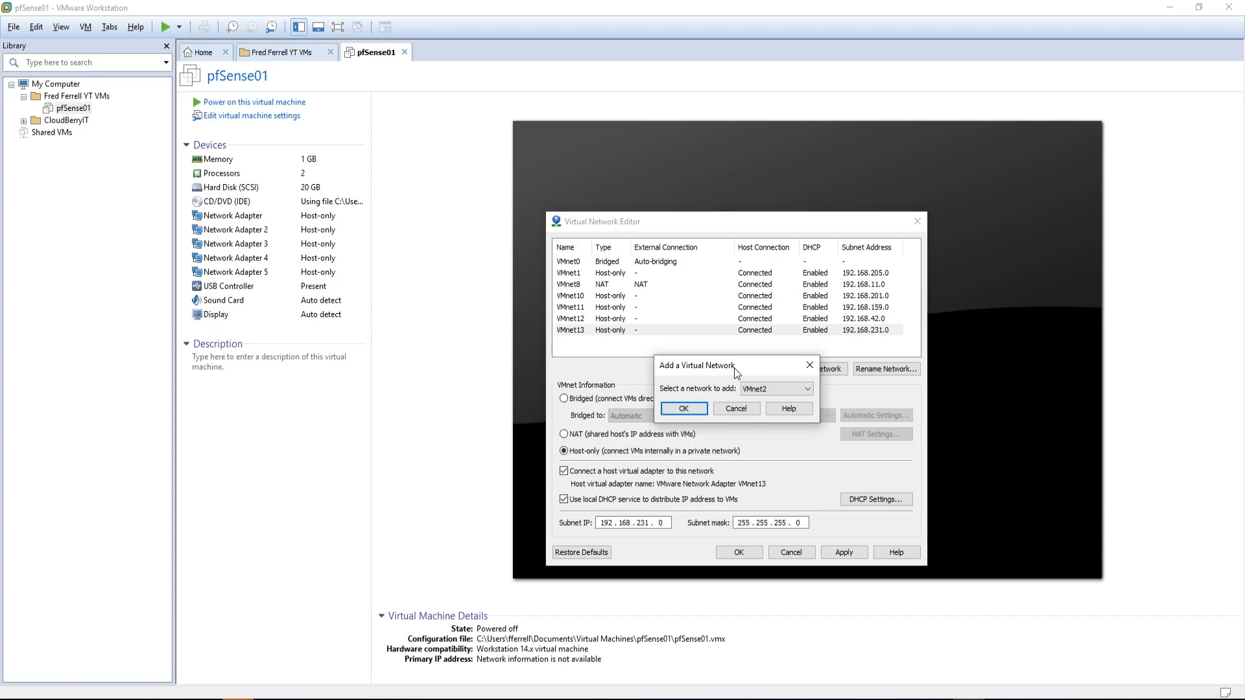
click(753, 394)
click(757, 462)
click(684, 415)
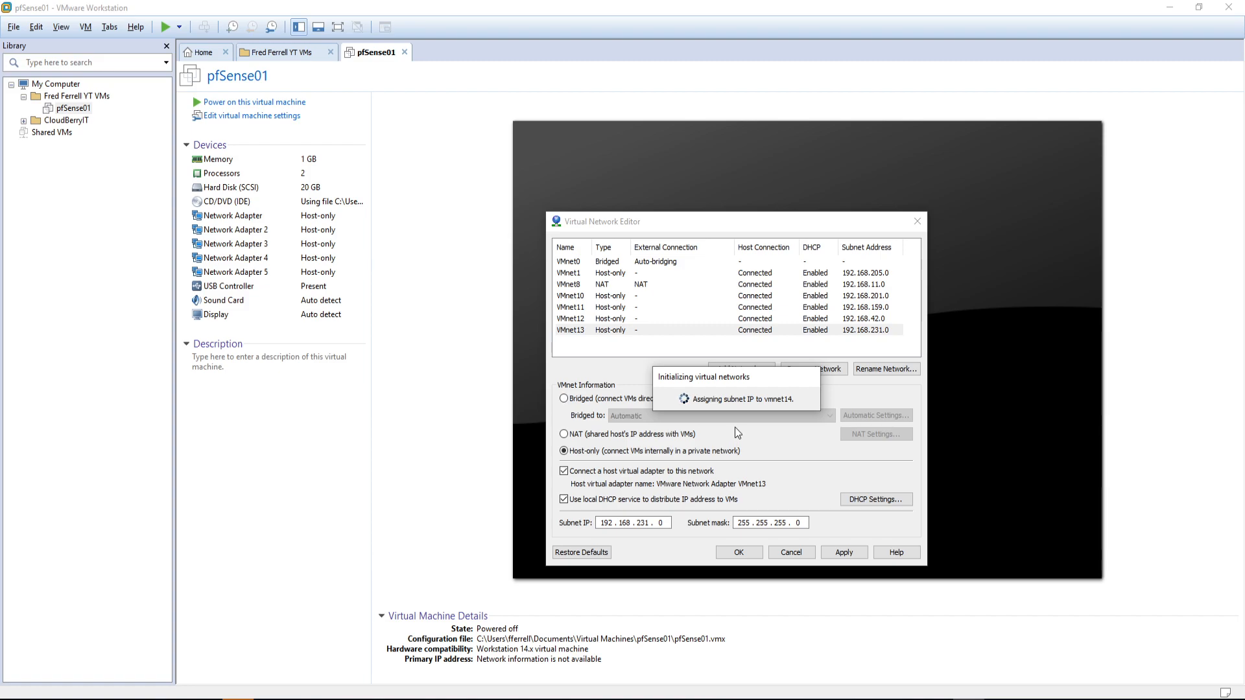
click(696, 296)
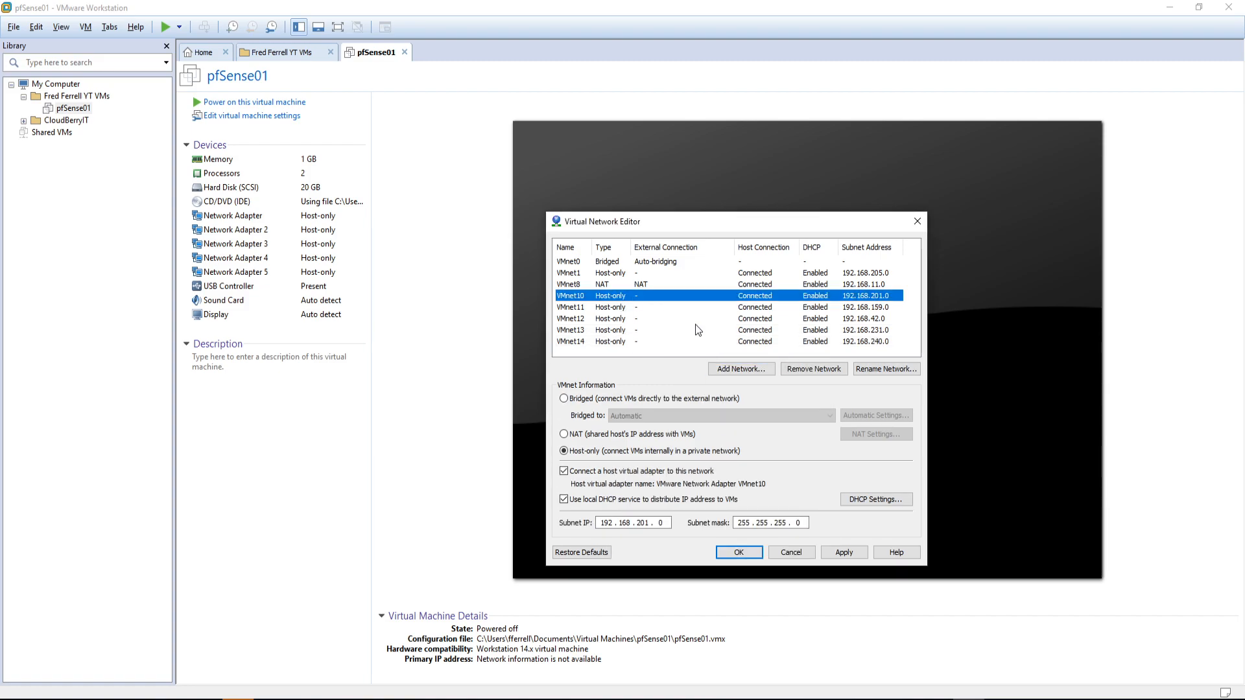
click(886, 368)
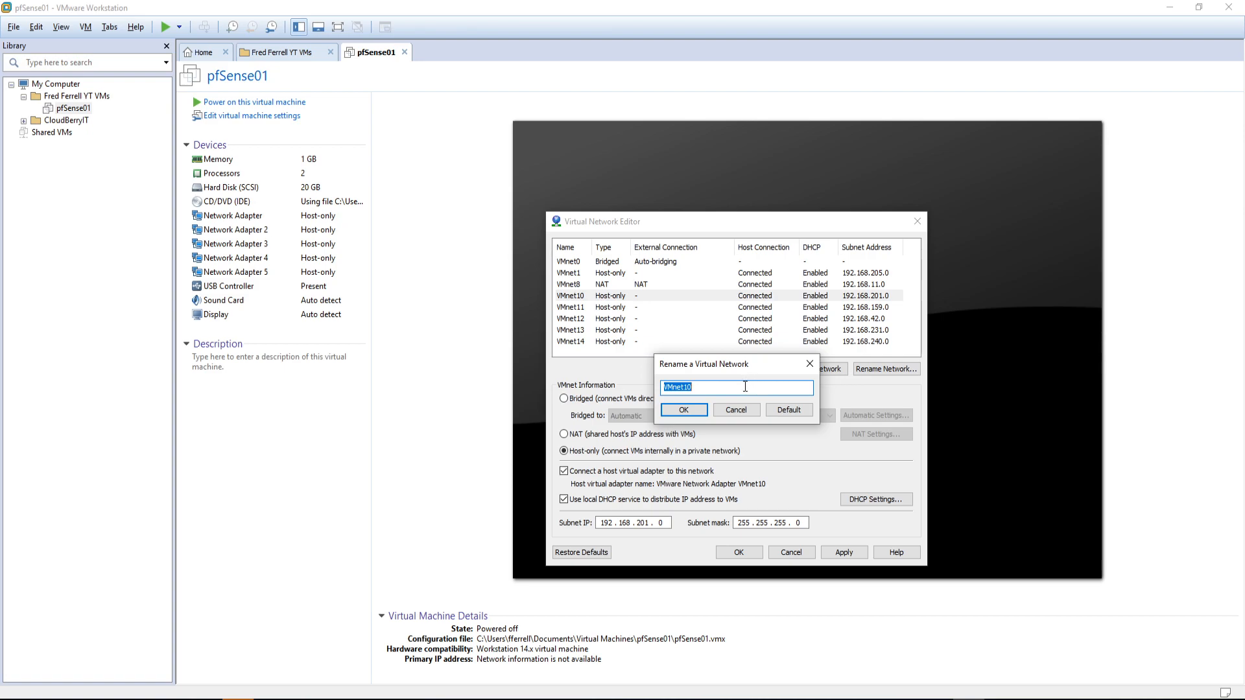
Step: Cancel the rename to keep the name VMnet10, and uncheck its local DHCP service
click(734, 408)
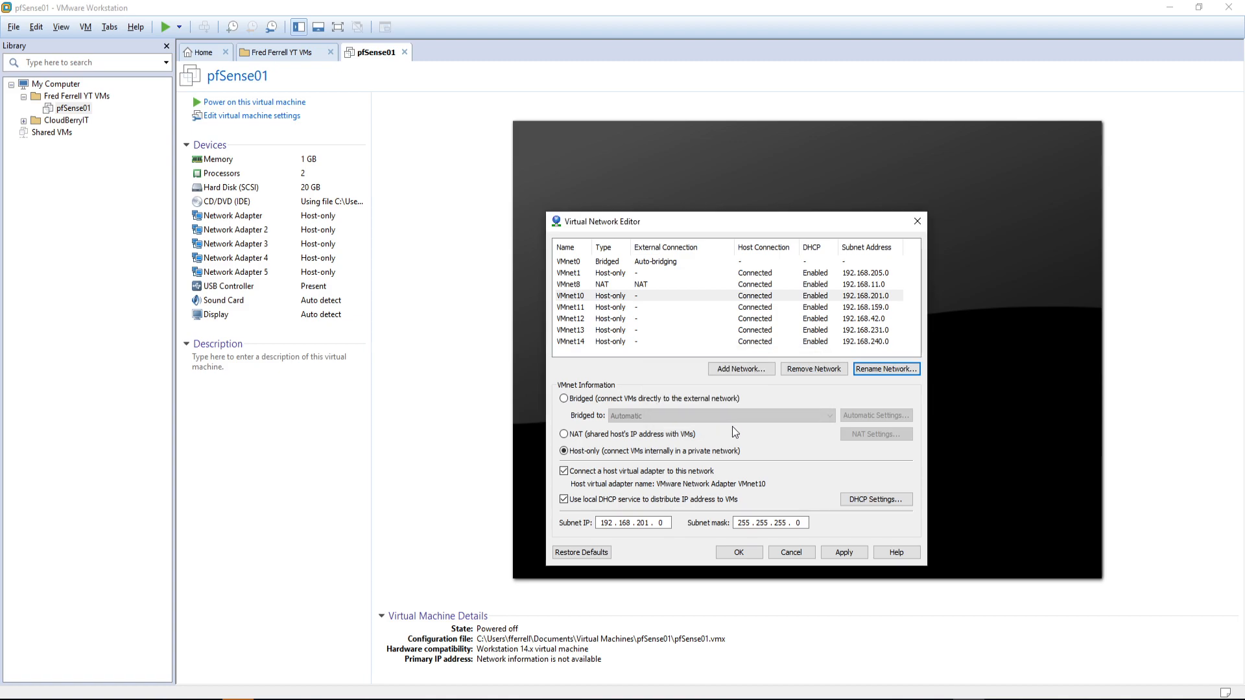
click(587, 505)
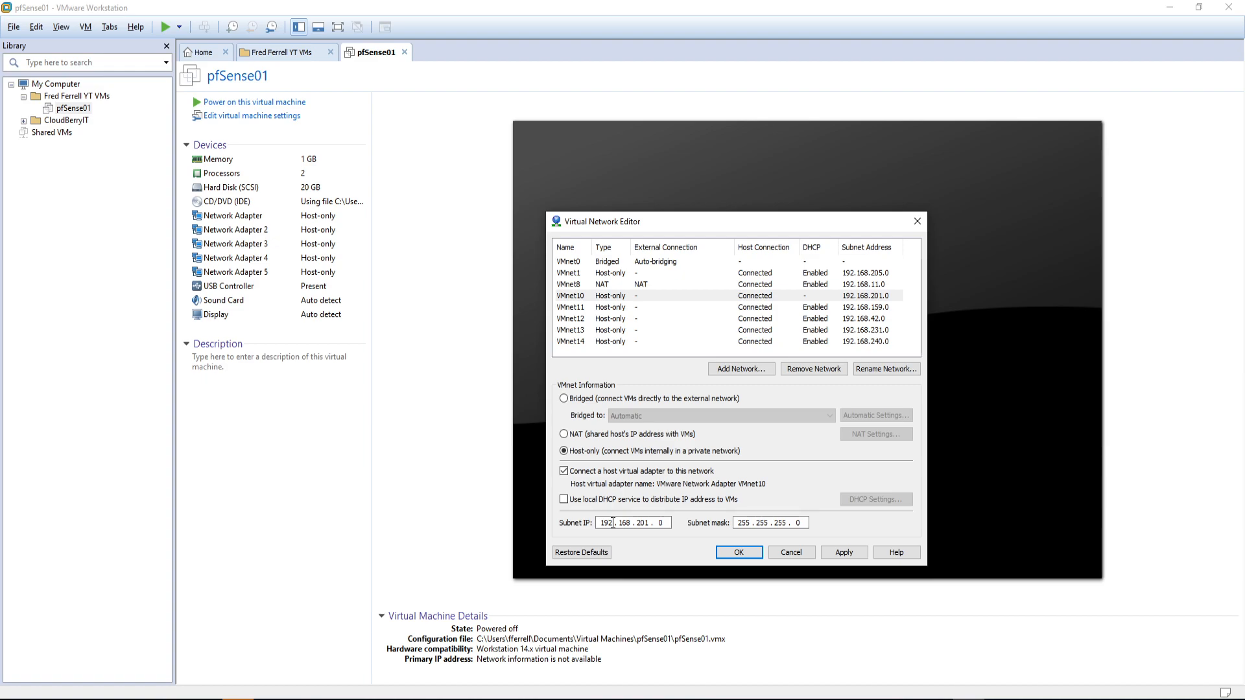
Step: Uncheck local DHCP for VMnet11, VMnet12, VMnet13 and VMnet14, then bring Notepad's lab plan into view
click(659, 309)
click(564, 499)
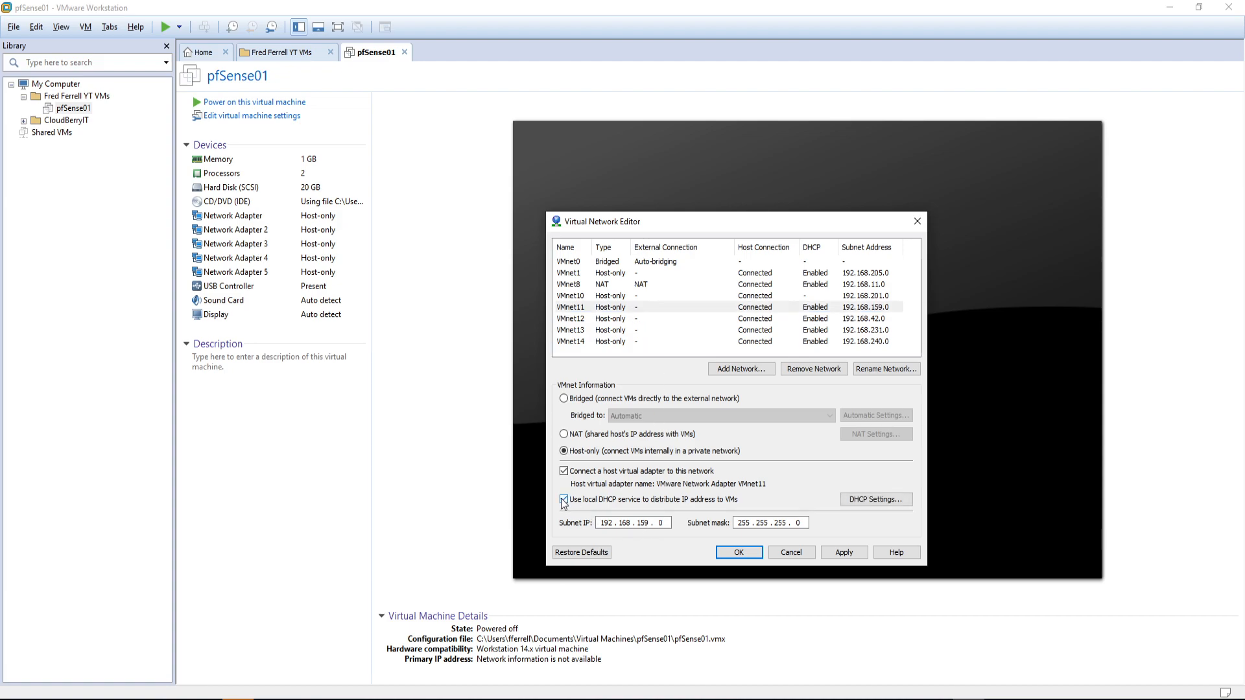
click(616, 318)
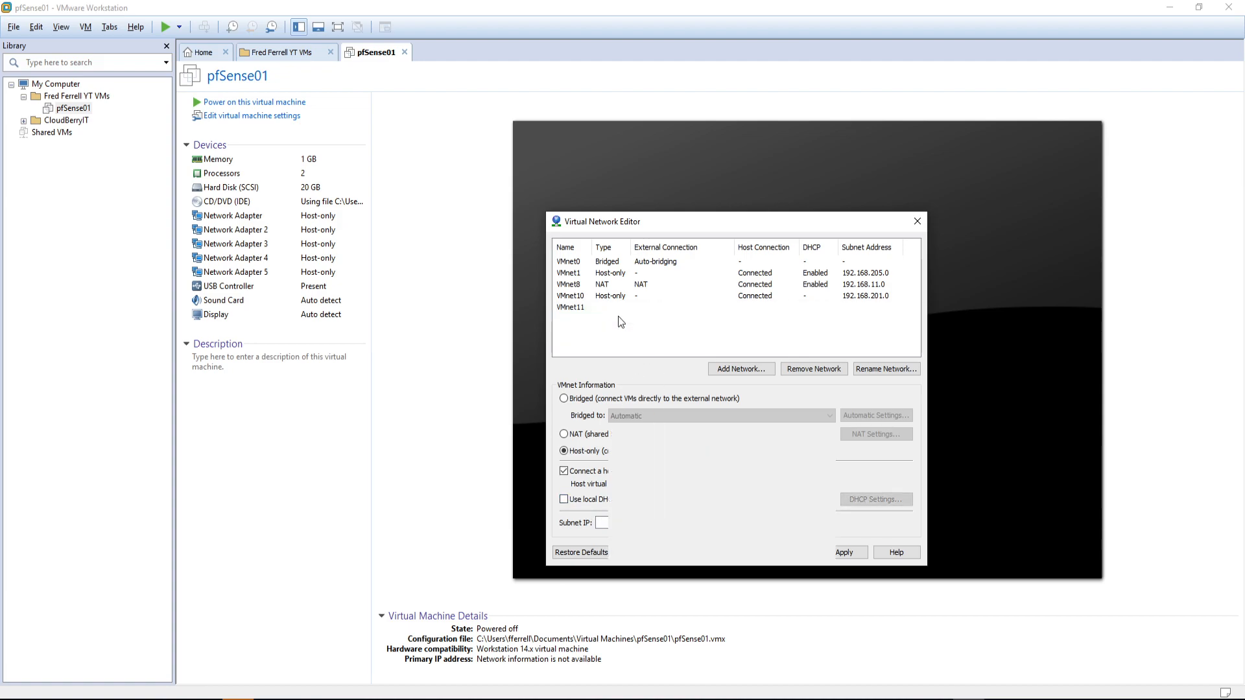
click(564, 500)
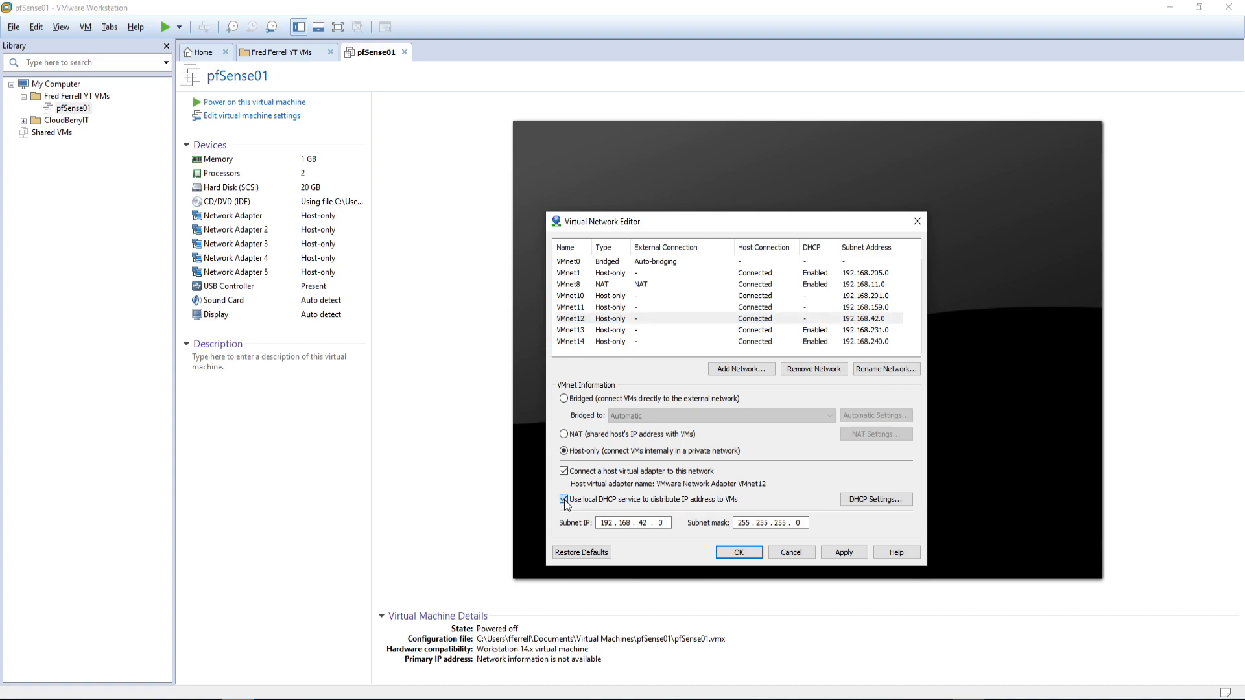
click(608, 330)
click(564, 499)
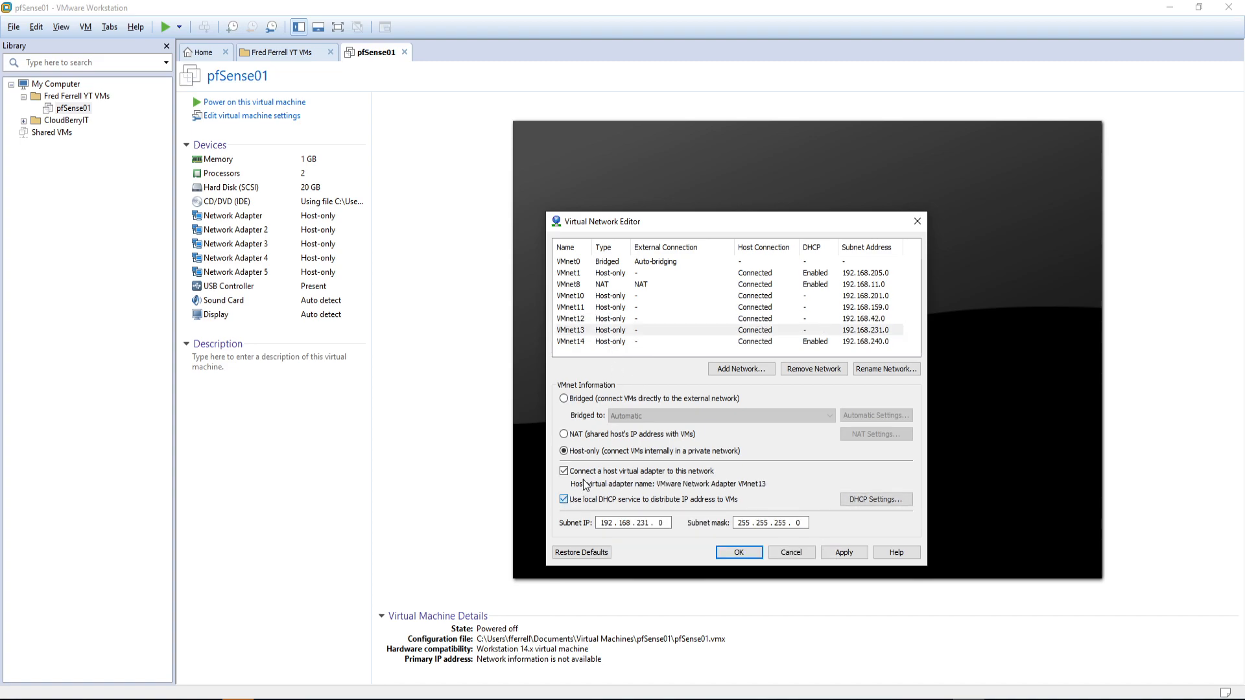
click(608, 341)
click(564, 499)
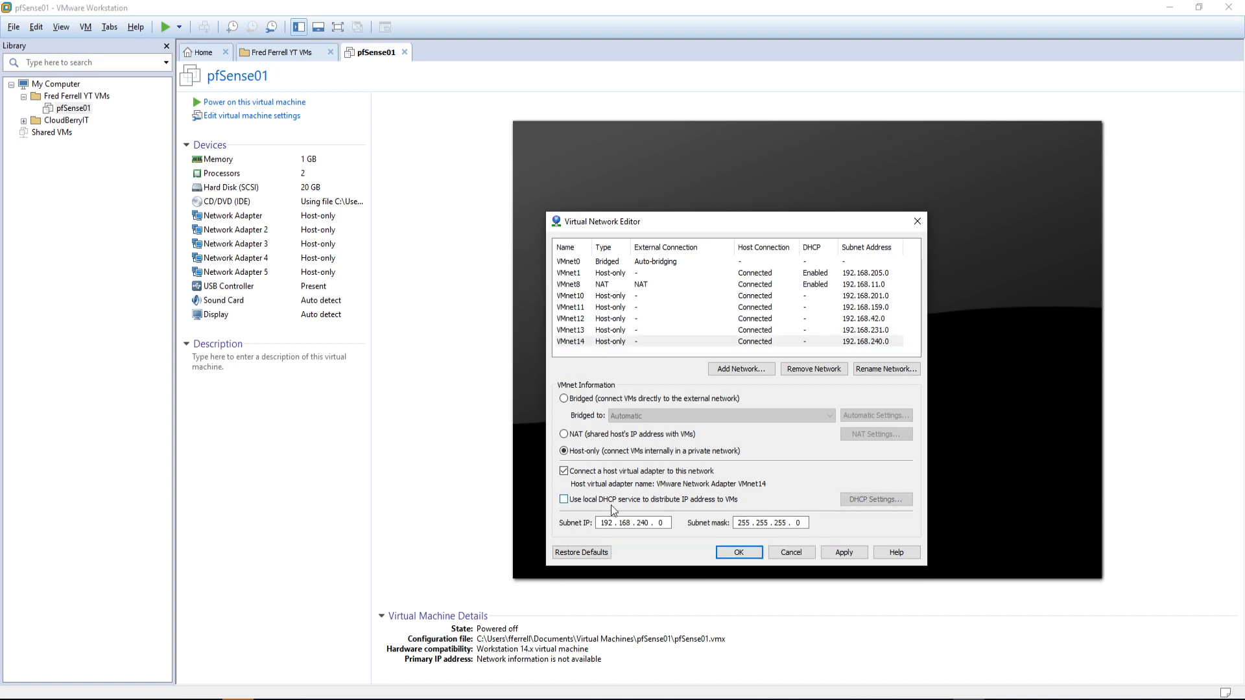
drag(1244, 302, 794, 213)
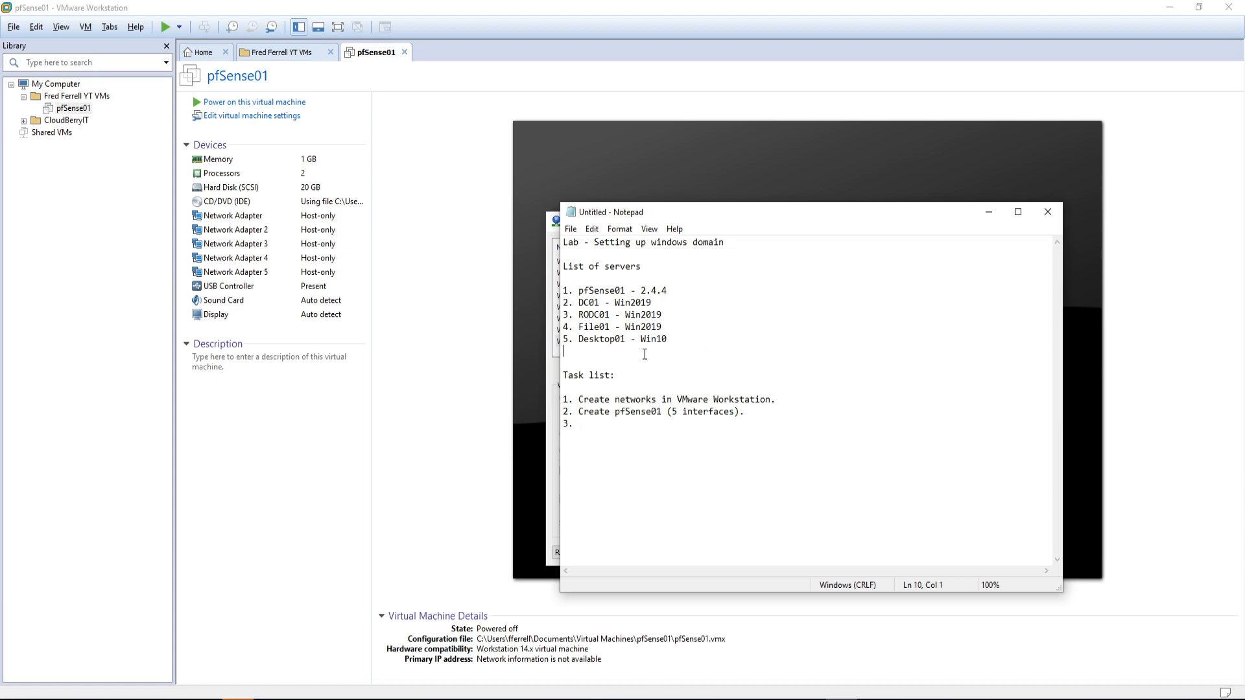
Step: Add a 'List of Networks' heading above the task list and enter VMnet10 under it
key(Return)
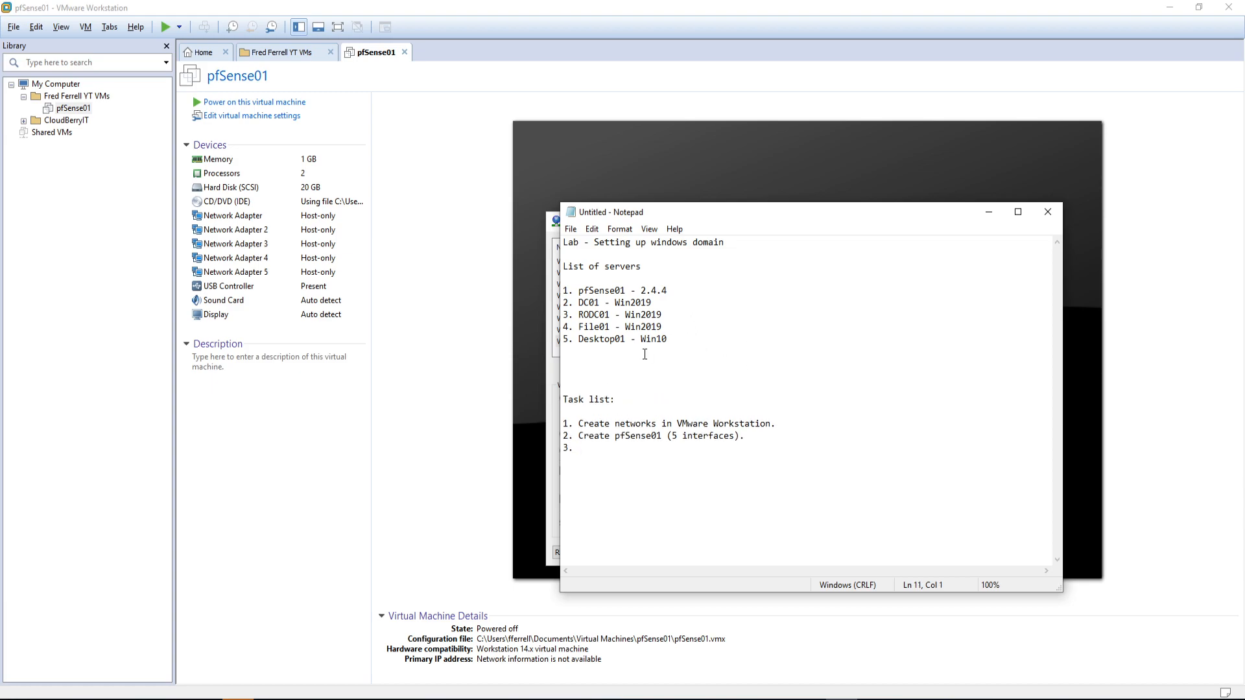
text(List of Networks)
key(Return)
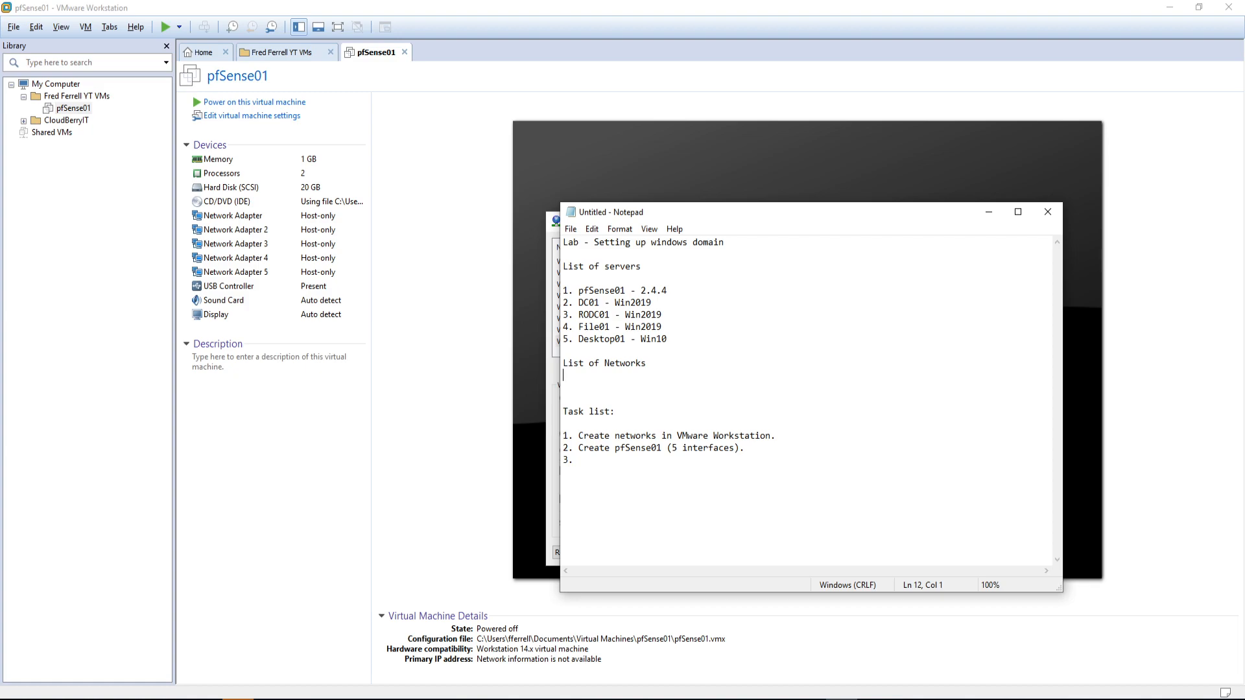
drag(772, 213, 880, 203)
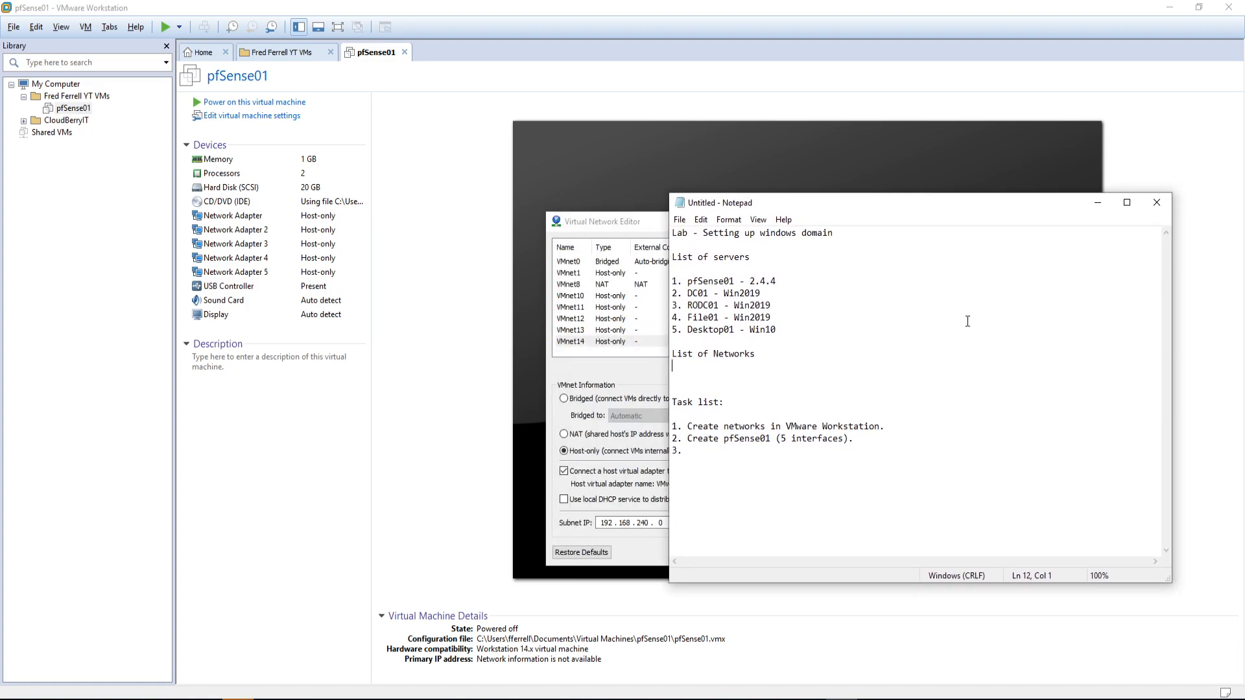
text(VMnet10)
drag(706, 367, 671, 365)
Step: Copy 'VMnet1' and paste it onto four new lines below VMnet10
key(ctrl+c)
click(732, 366)
key(Return)
key(ctrl+v)
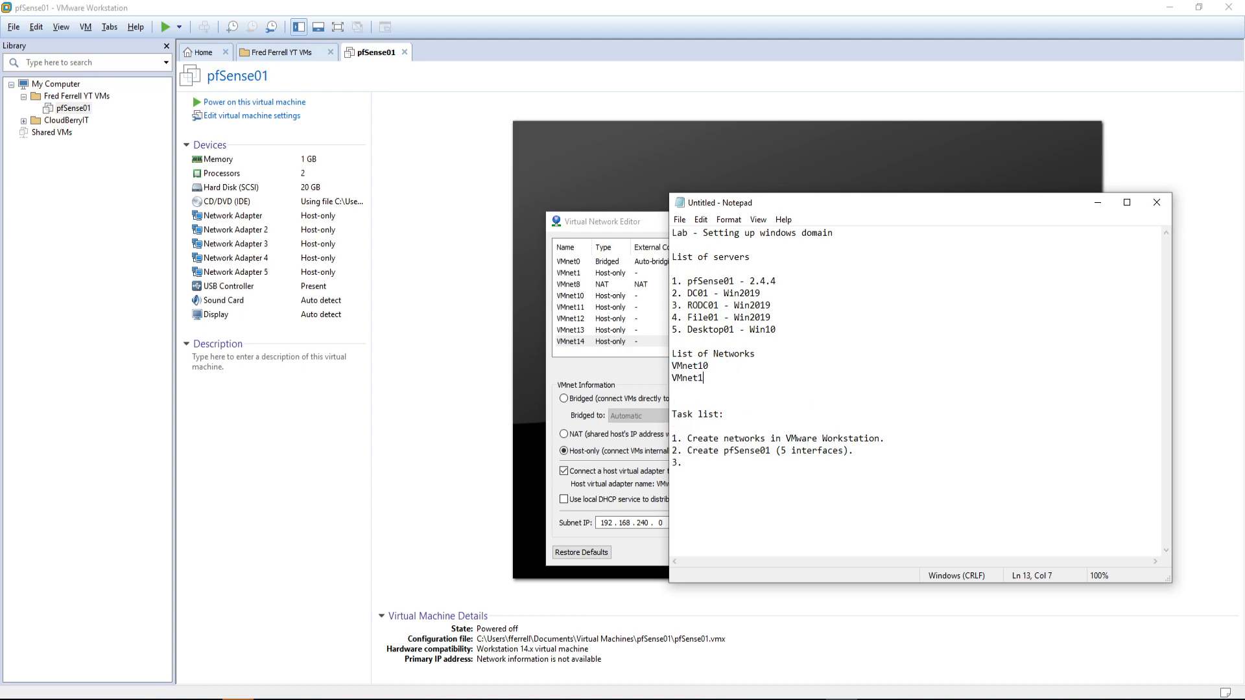
key(Return)
key(ctrl+v)
key(Return)
key(ctrl+v)
key(Return)
key(ctrl+v)
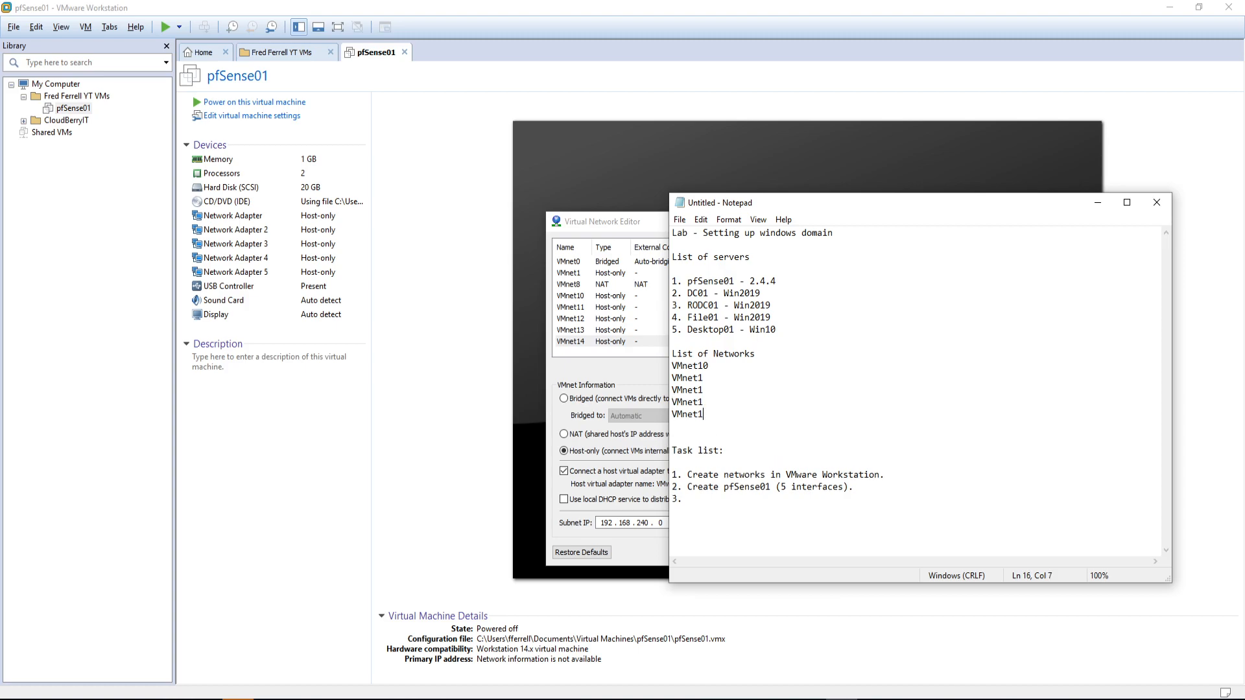
Step: Number the new entries VMnet11 through VMnet14 and add dash separators
key(Up)
key(Up)
key(Up)
text(1)
key(Down)
text(2)
key(Down)
text(3)
key(Down)
text(4-)
key(Down)
text(-)
key(Down)
text(-)
Step: Label the entries WAN, DC Secure DMZ, RODC DMZ, File DMZ and Desktop DMZ
key(Up)
key(Up)
text(WAN VMnet11 - )
text(DC Secure)
key(Down)
text(RODC D)
text(MZ VMnet13 - )
text(File)
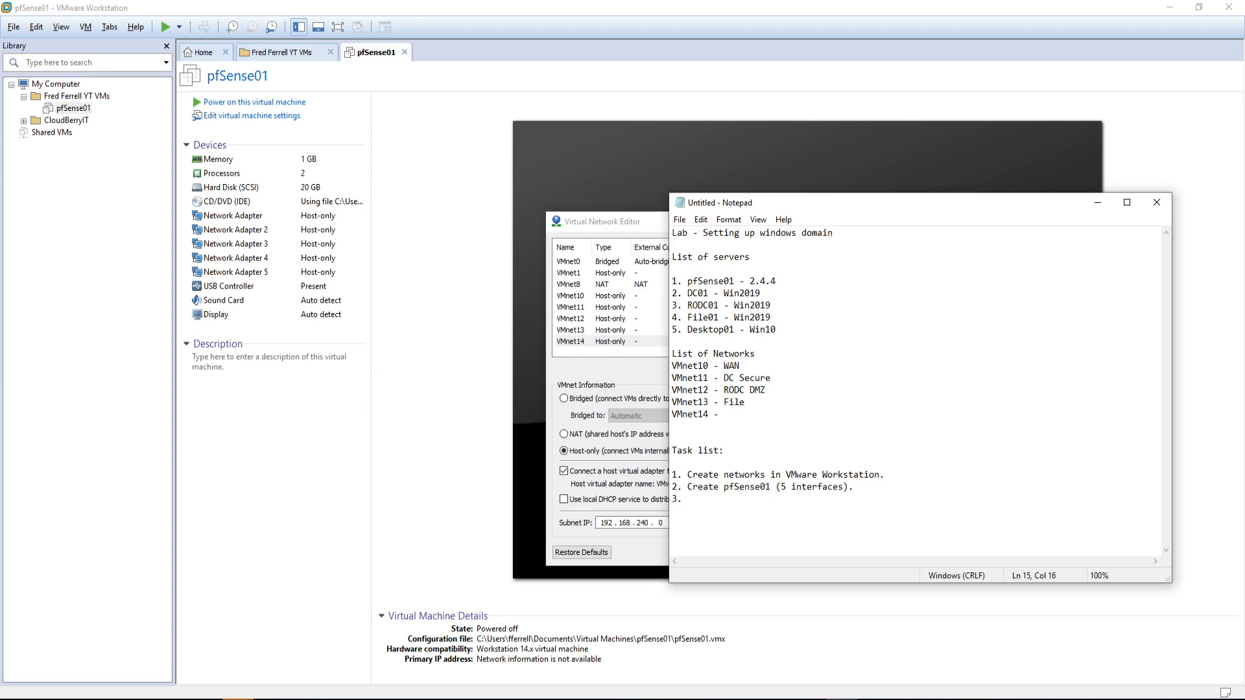
text( DMZ VMnet14 - Desktop DMZ)
key(Up)
text(DMZ)
Step: Try setting VMnet10 to NAT in the Virtual Network Editor; the only-one-NAT error is dismissed
drag(918, 201, 1244, 310)
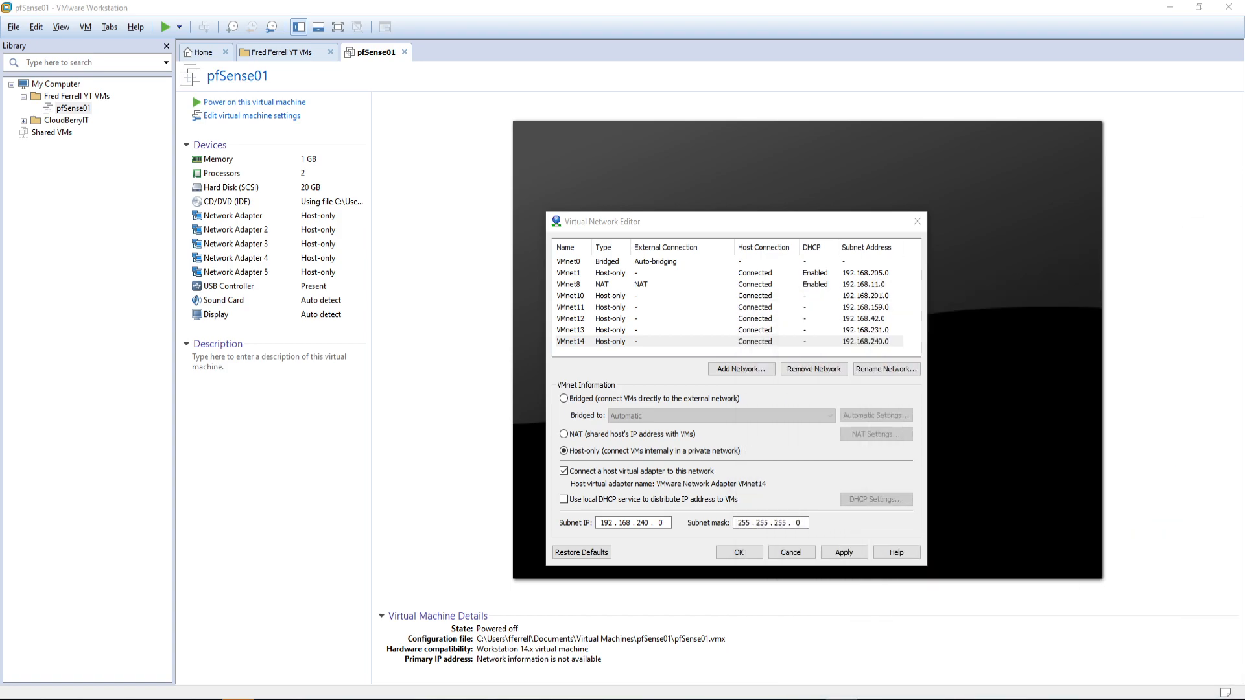
click(621, 298)
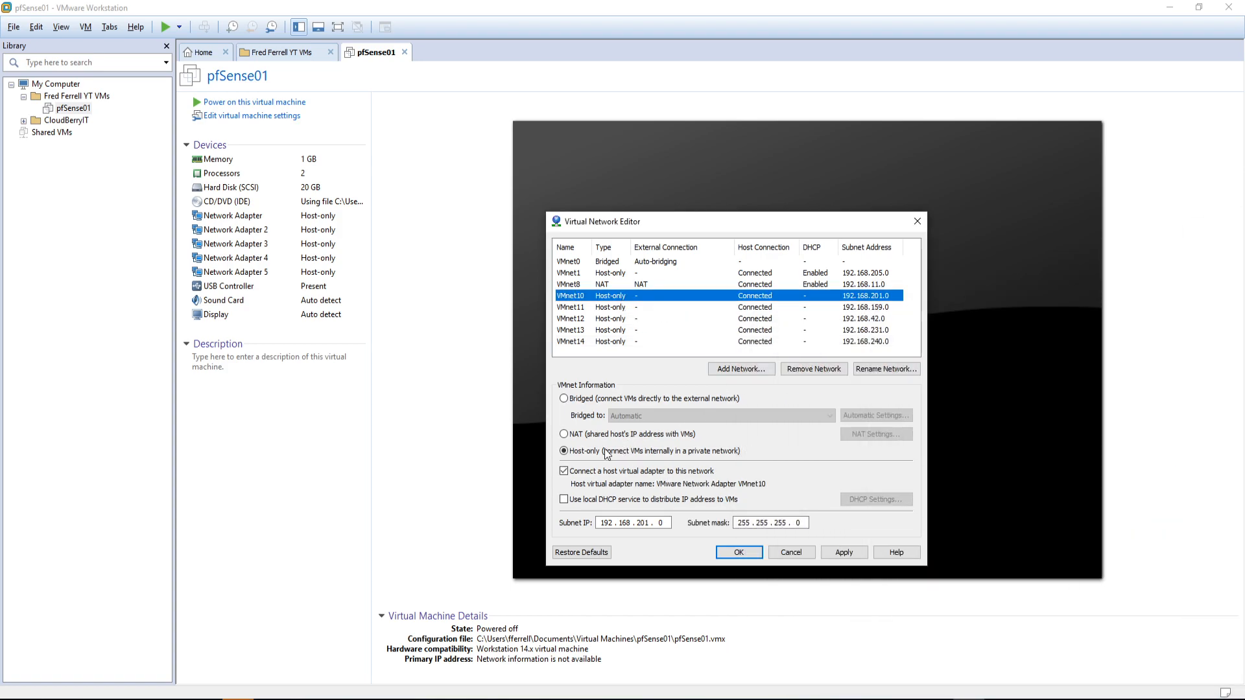
click(570, 434)
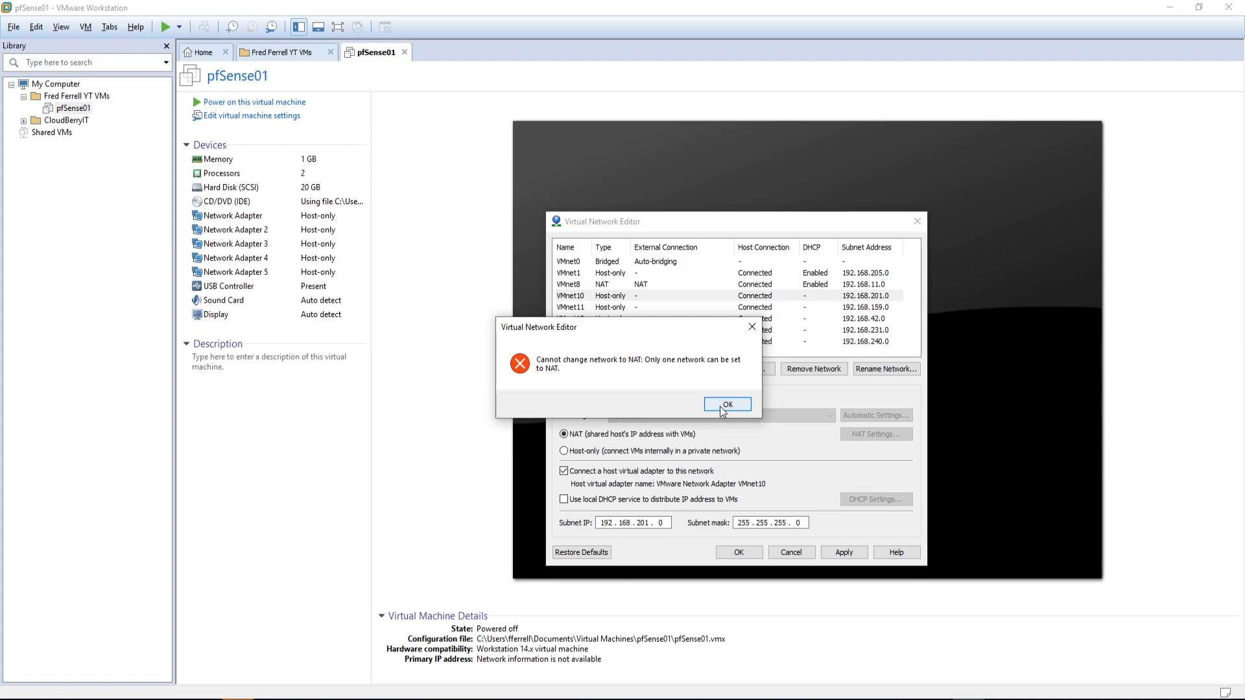
click(722, 405)
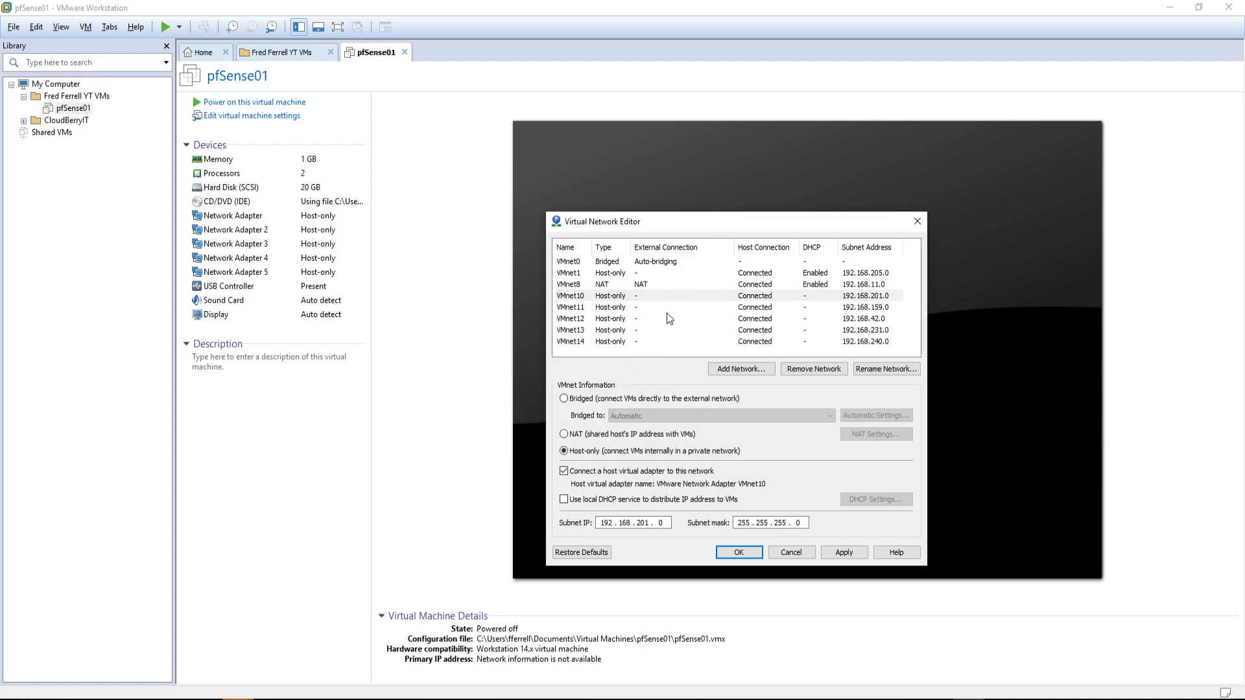
Step: Try switching VMnet8 and then VMnet10 to Bridged, dismissing each refusal error
click(642, 286)
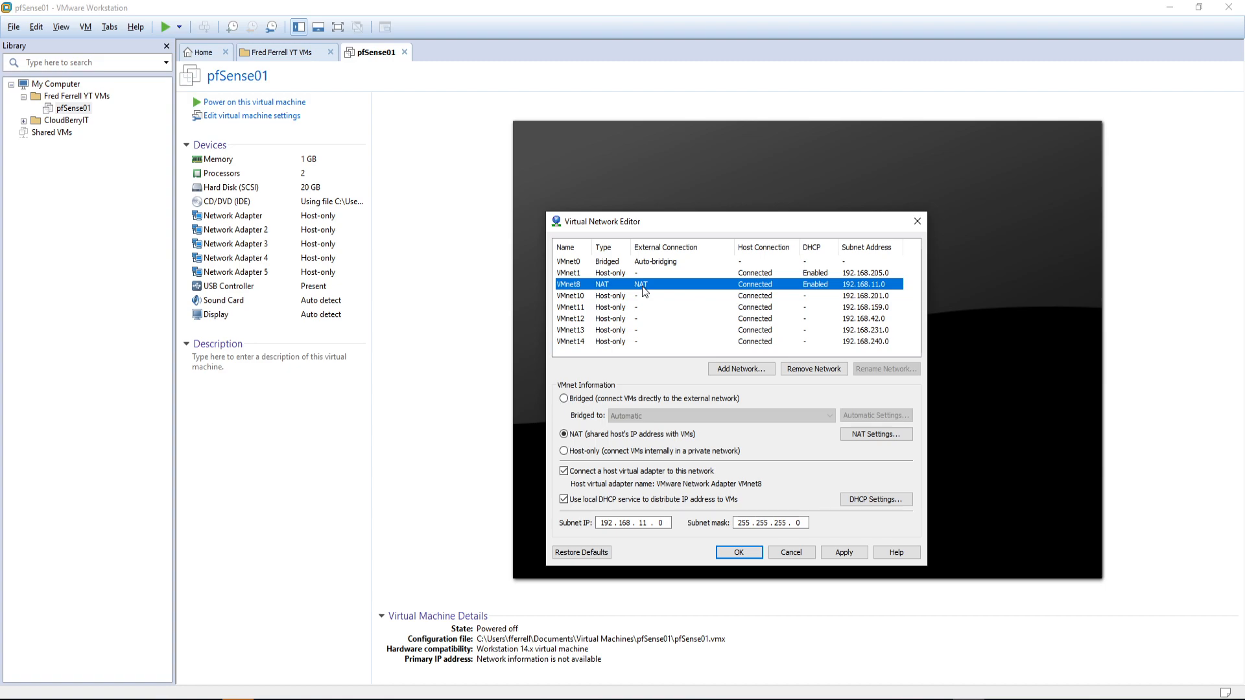
click(564, 399)
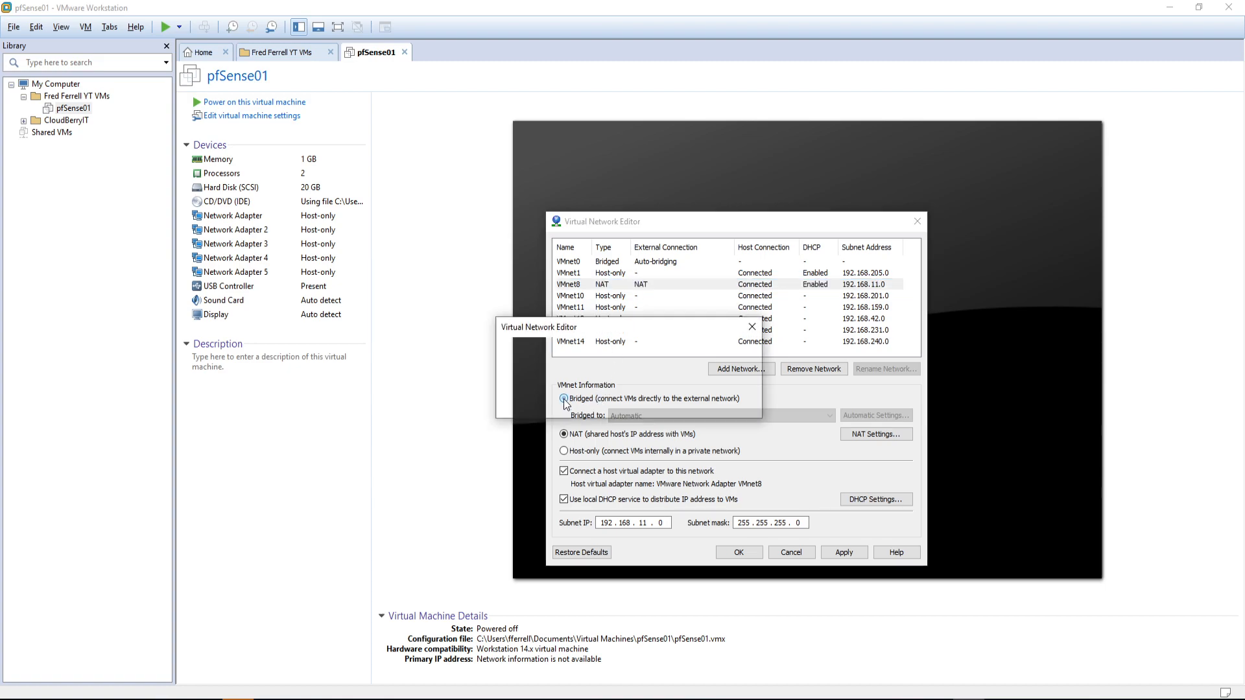
click(721, 406)
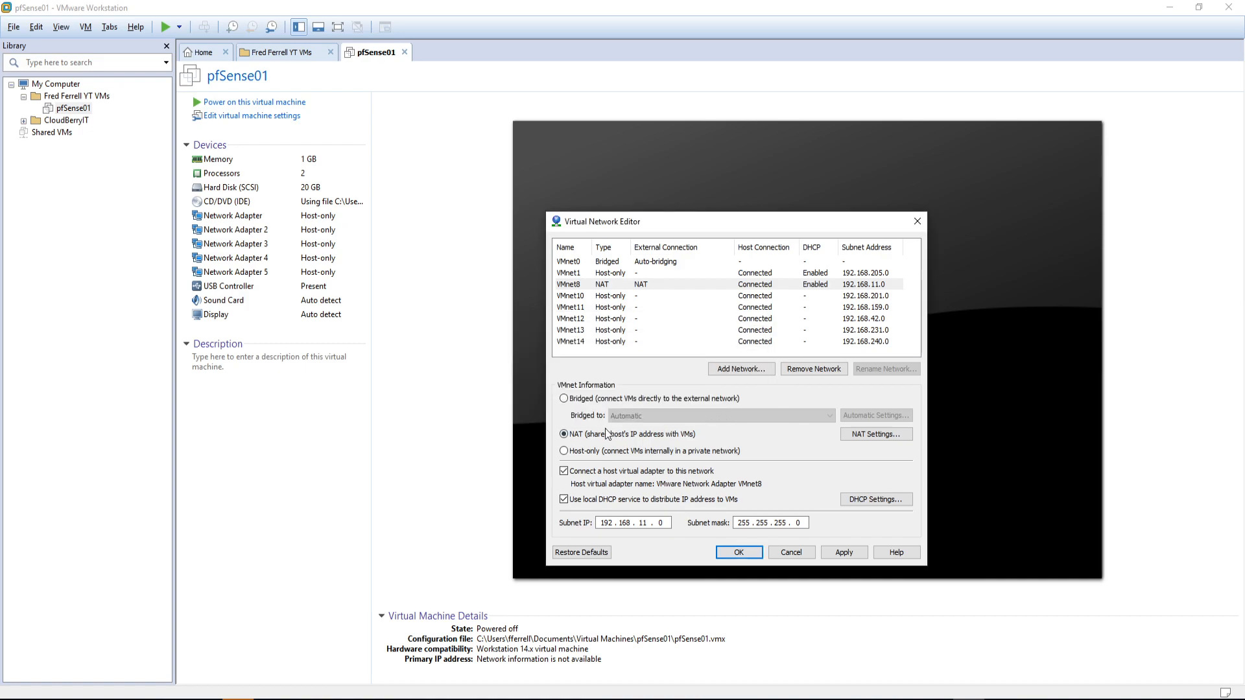
click(659, 296)
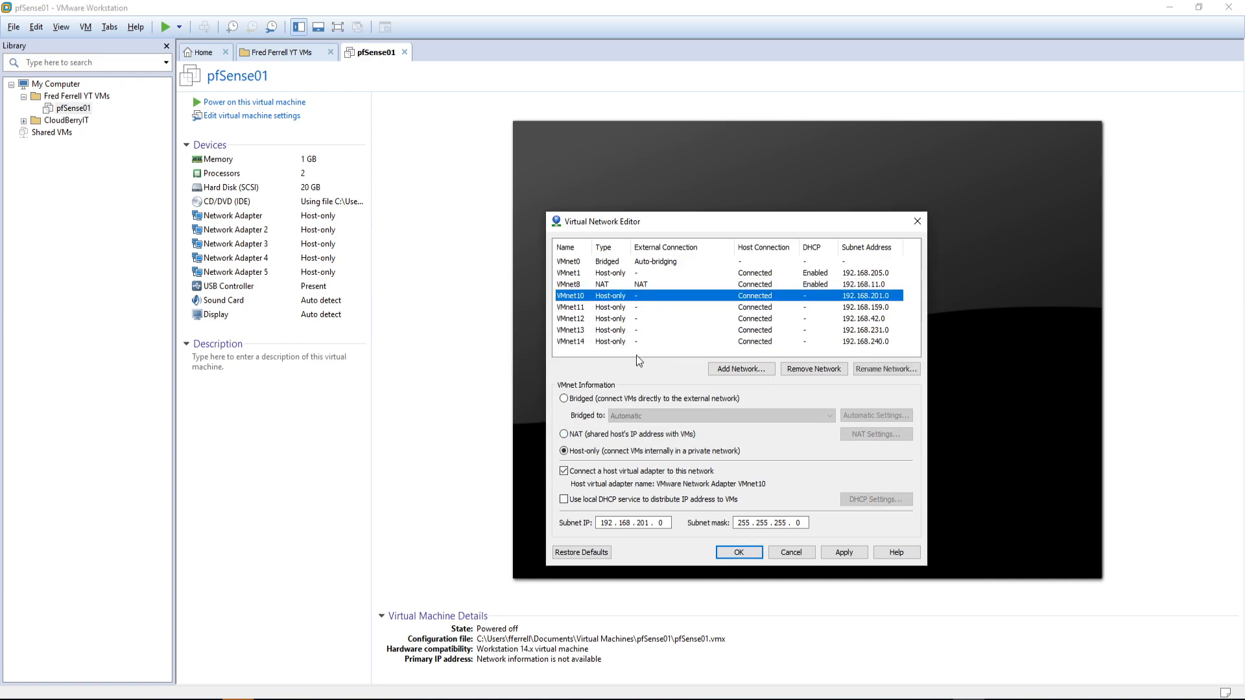
click(564, 398)
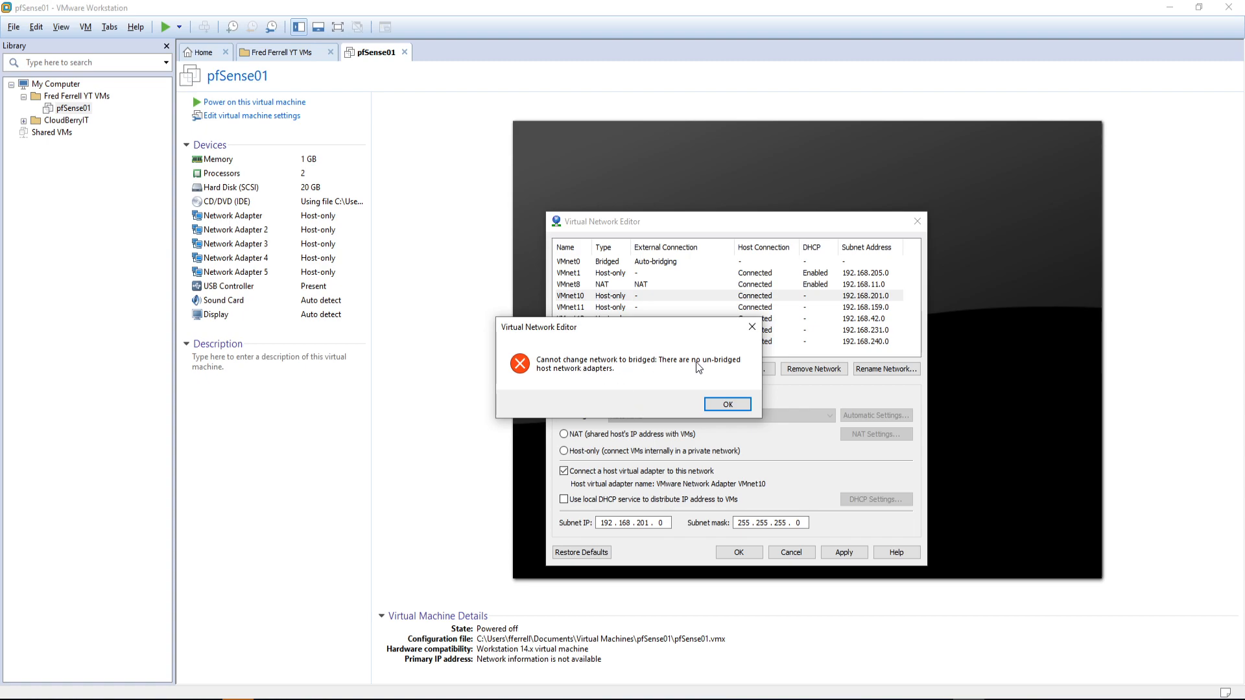
click(722, 408)
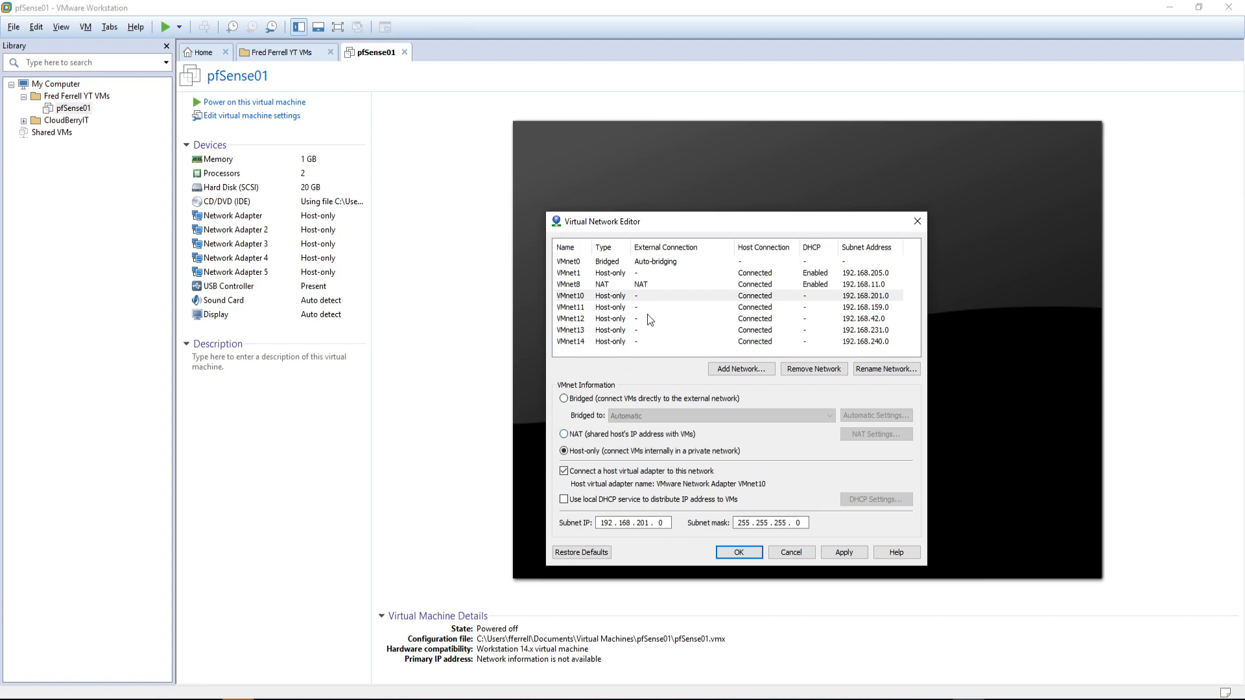
Step: Remove VMnet8, make VMnet10 the NAT network, apply the changes, and return to Notepad
click(656, 286)
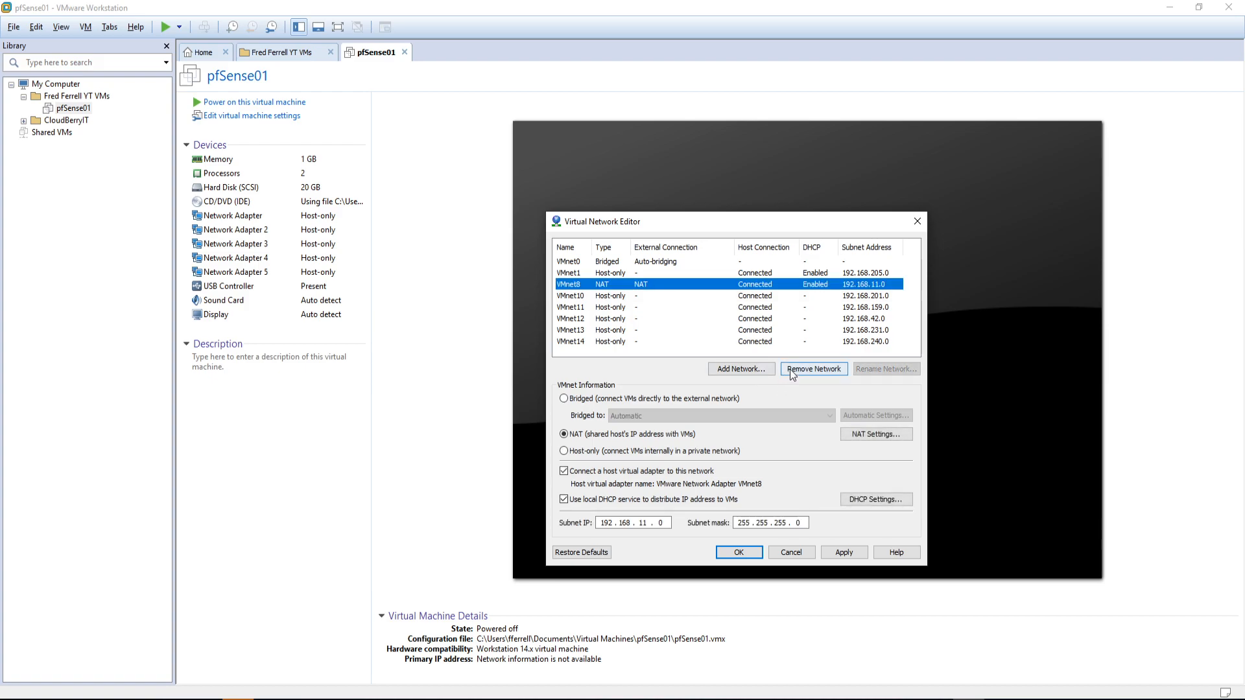
click(814, 369)
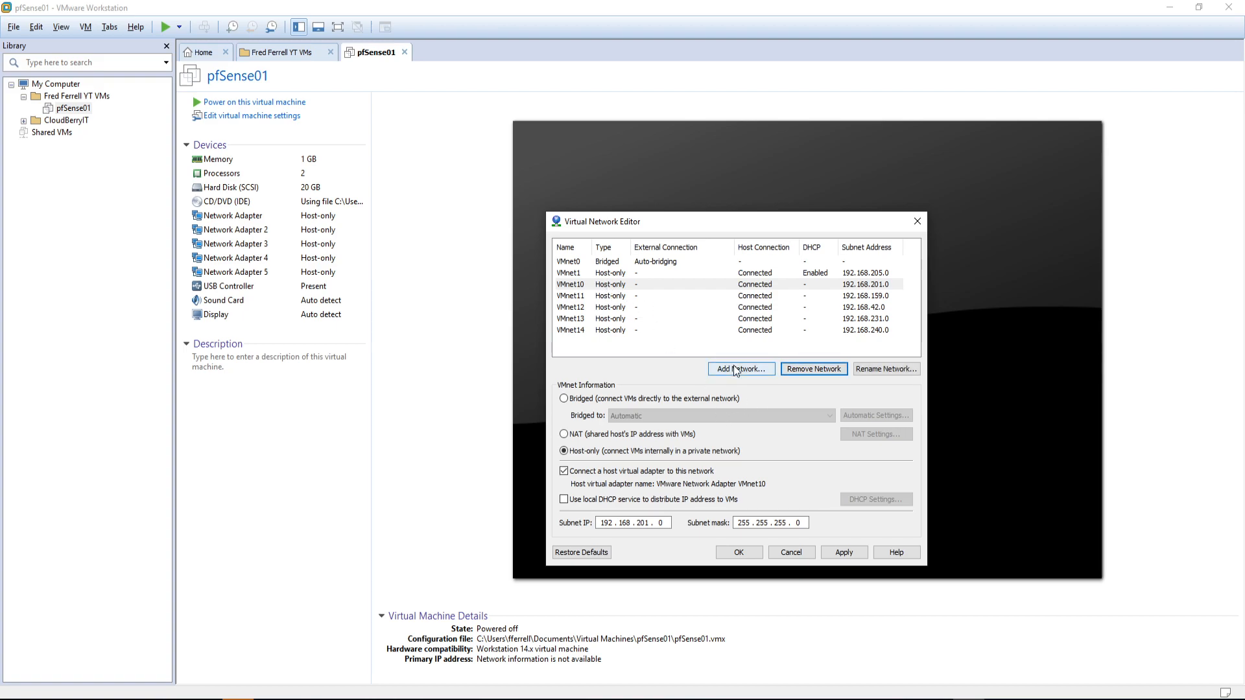
click(575, 433)
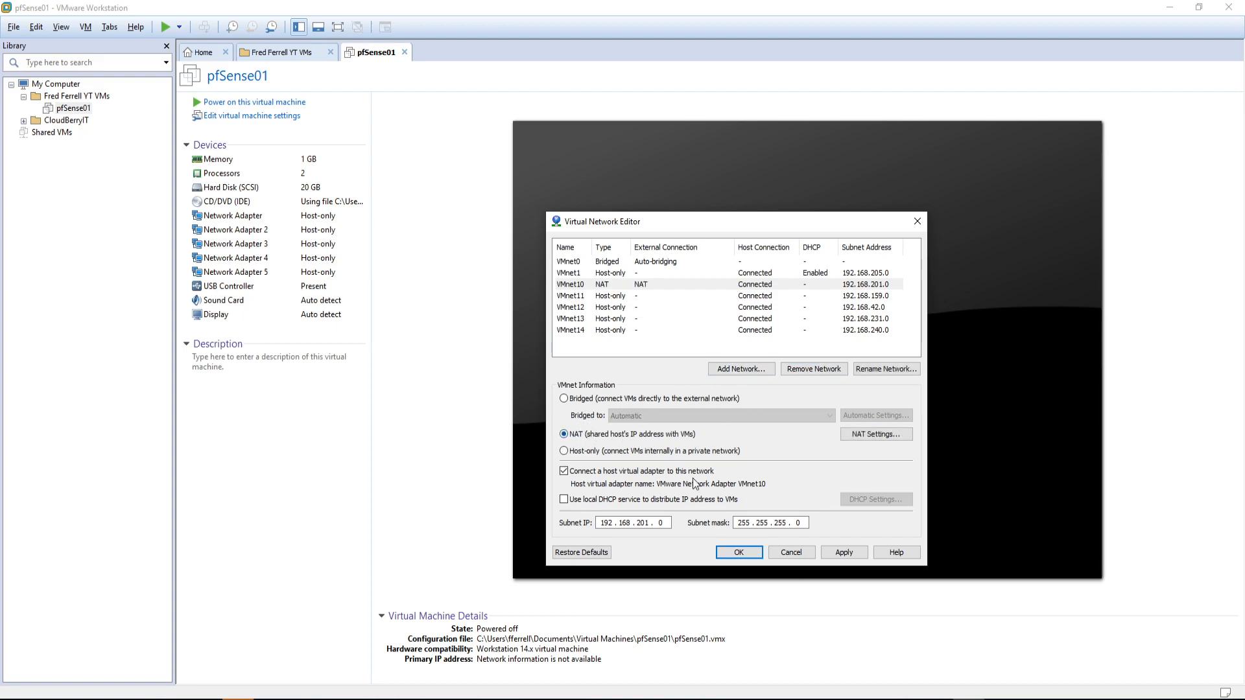
click(843, 552)
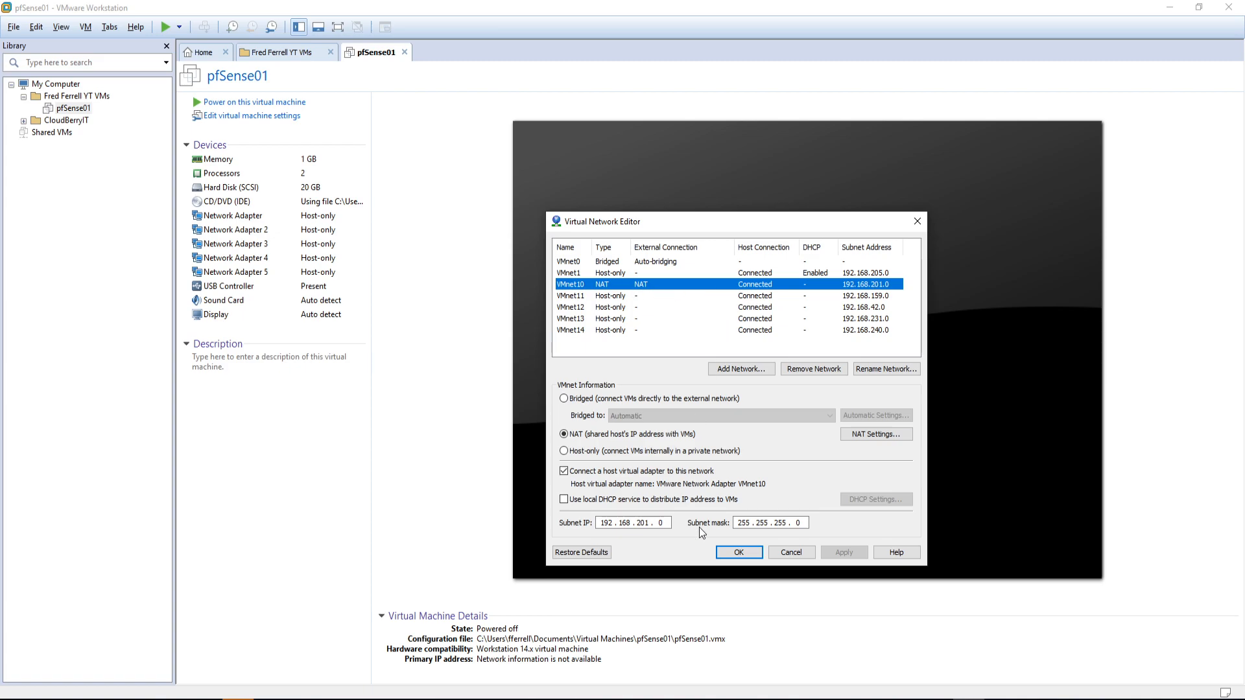
key(alt+Tab)
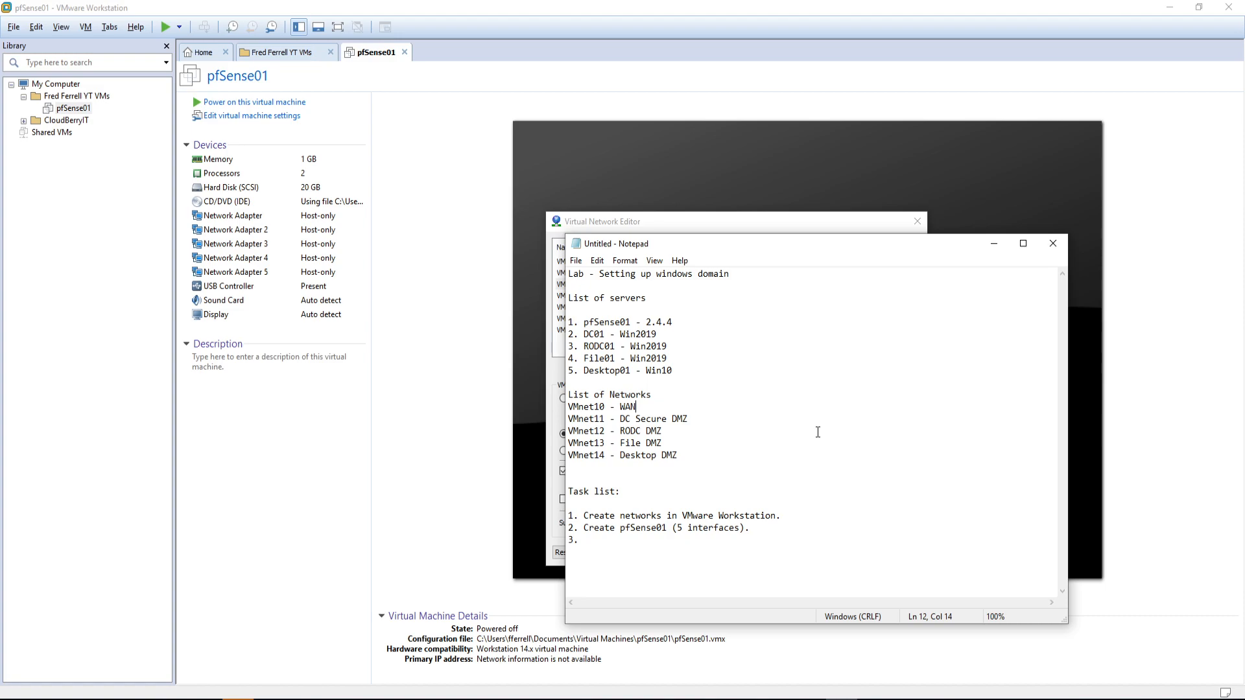
Step: Tag the VMnet10 WAN line as 'DCHP', correcting several typing mistakes
text(-0)
key(BackSpace)
text(DHCP)
key(BackSpace)
key(BackSpace)
key(BackSpace)
key(BackSpace)
drag(807, 240, 913, 238)
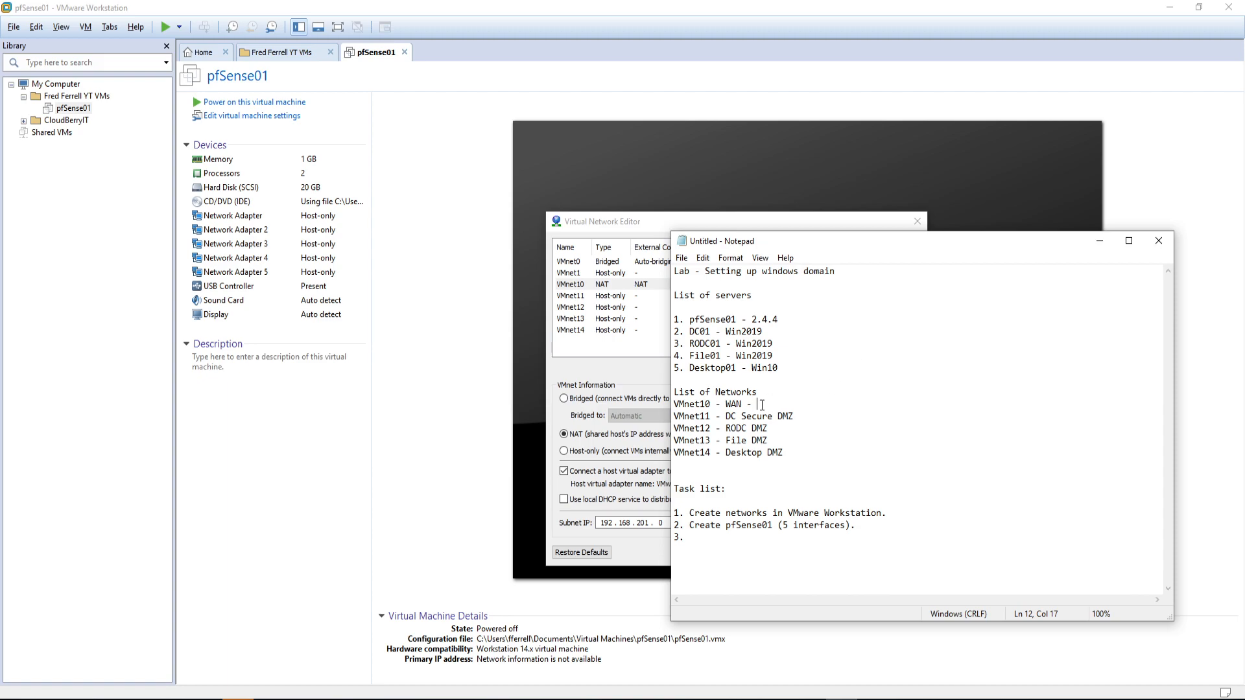
text(10..0)
key(BackSpace)
key(BackSpace)
text(0.0.1)
key(BackSpace)
key(BackSpace)
key(BackSpace)
key(BackSpace)
key(BackSpace)
key(BackSpace)
key(BackSpace)
key(BackSpace)
text(DCHP{)
key(BackSpace)
key(Down)
Step: Append addresses 10.0.0.254, 10.0.1.254, 10.0.2.254 and 10.0.3.254 to VMnet11–14
text(10.0.0.254)
key(Down)
text(- 10.0.1.254)
key(Down)
text(- 10.0.2.254)
key(Down)
text(- 10.)
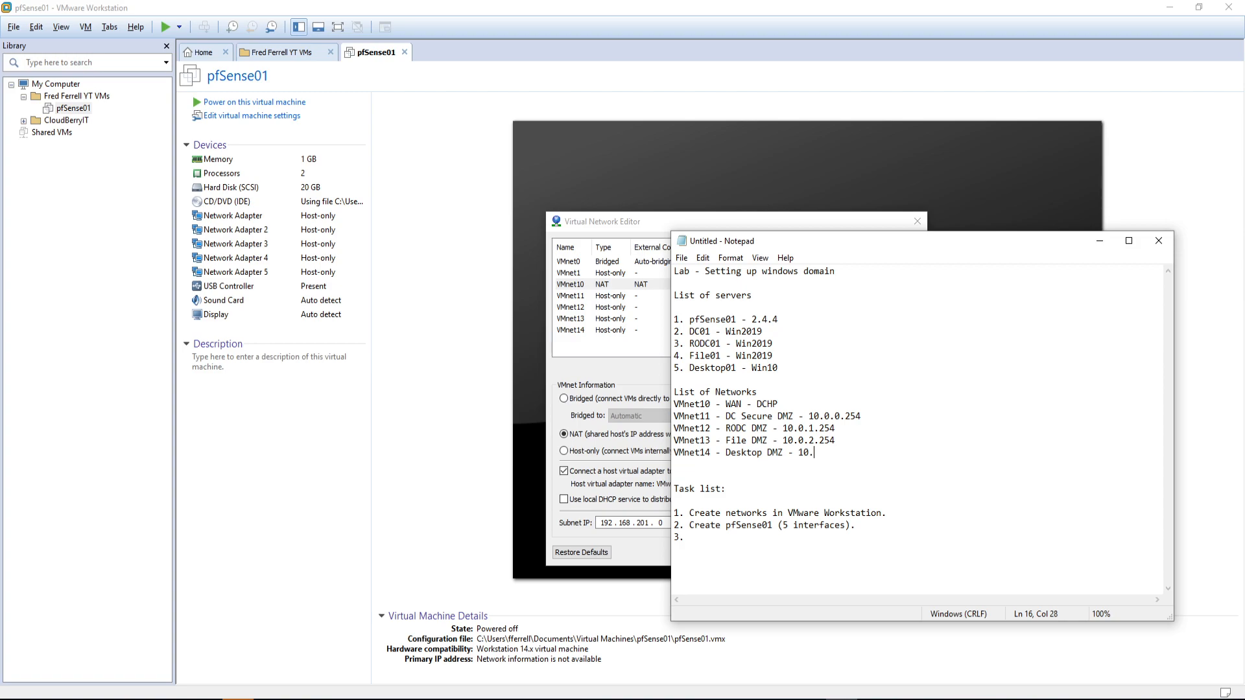
text(0.3.254)
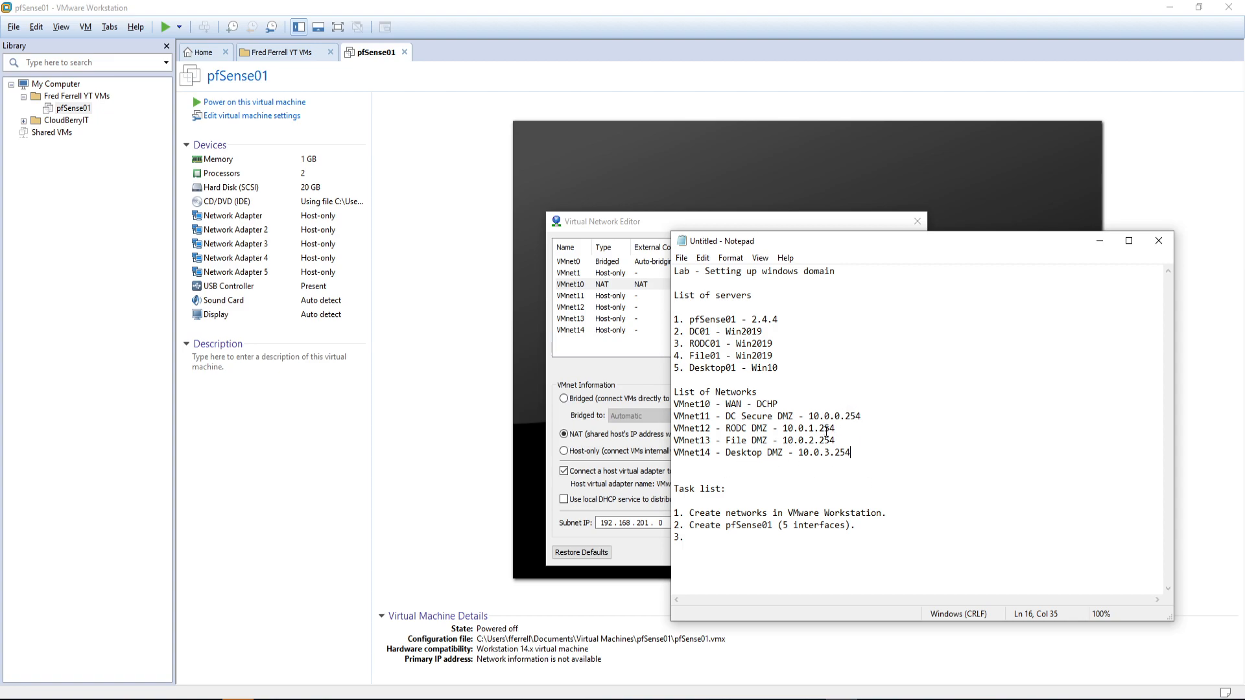
Step: Give DC01 the address 10.0.0.1 and start RODC01's address as 10.0.1
click(789, 332)
text(- 10.0.0.1)
key(Down)
text(- 10.0.1)
Step: Append /24 to the VMnet11–VMnet14 gateway addresses
click(872, 414)
text(/24)
key(Down)
text(/24)
key(Down)
text(/24)
key(Down)
text(/24)
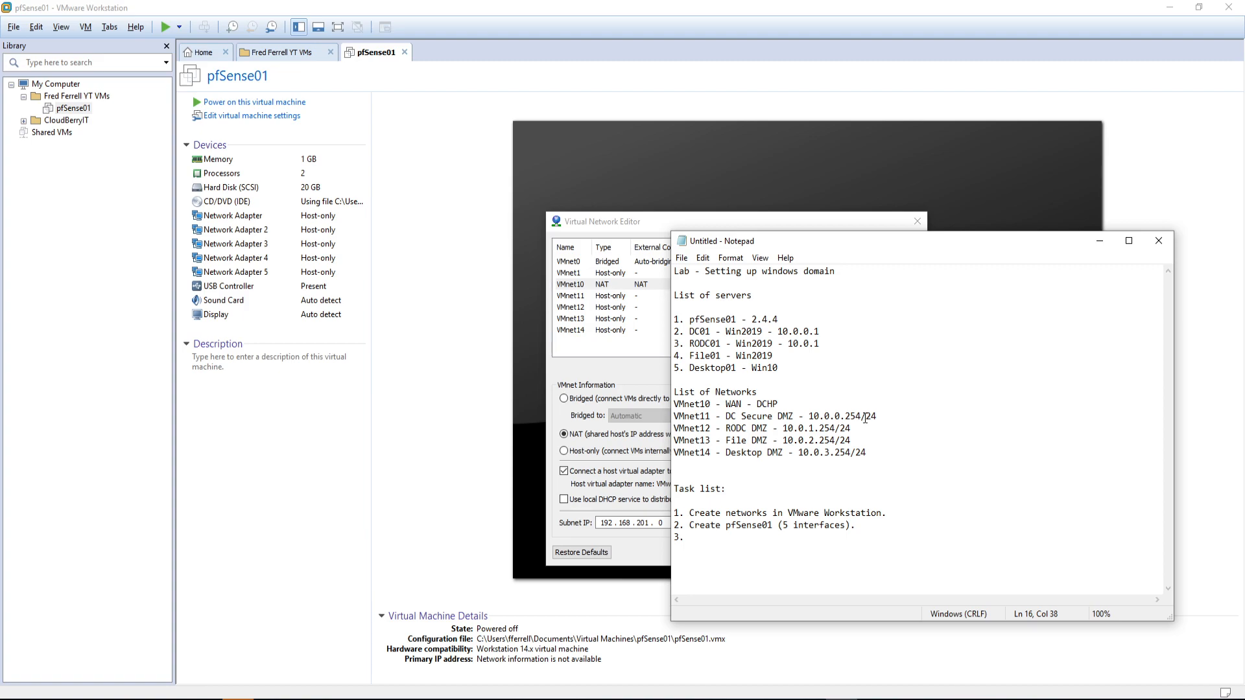
Step: Complete RODC01 as 10.0.1.1 and add File01 10.0.2.1 and Desktop01 10.0.3.1
click(806, 356)
click(828, 345)
text(.1)
key(Down)
text(- 10.0.2.1)
key(Down)
text(- 10.0.3.1)
Step: Append /24 to all four server addresses and add a dash after pfSense01
click(828, 345)
text(/24)
click(827, 345)
text(/24)
key(Down)
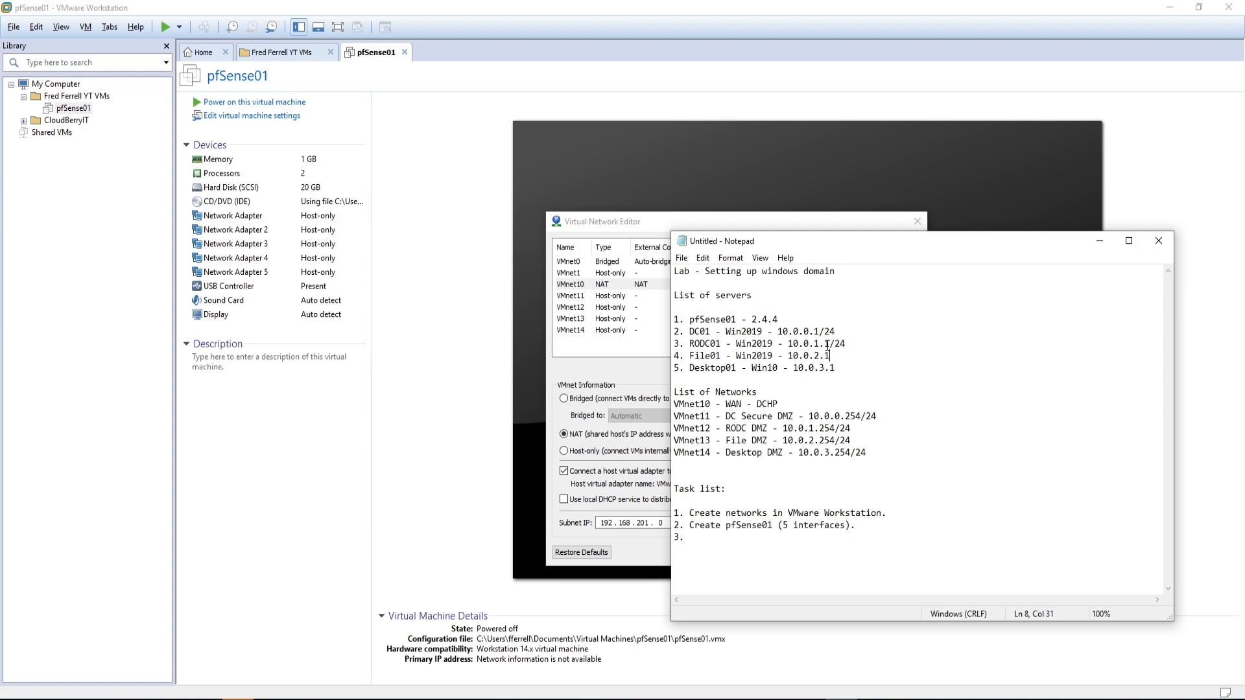
text(/24)
key(Down)
text(/24)
key(Down)
click(782, 319)
text(-)
Step: Add server line '6. Mgmt01 - Win10 - 10.0.4.1/24' below Desktop01
triple_click(859, 368)
click(857, 367)
key(Return)
text(6.)
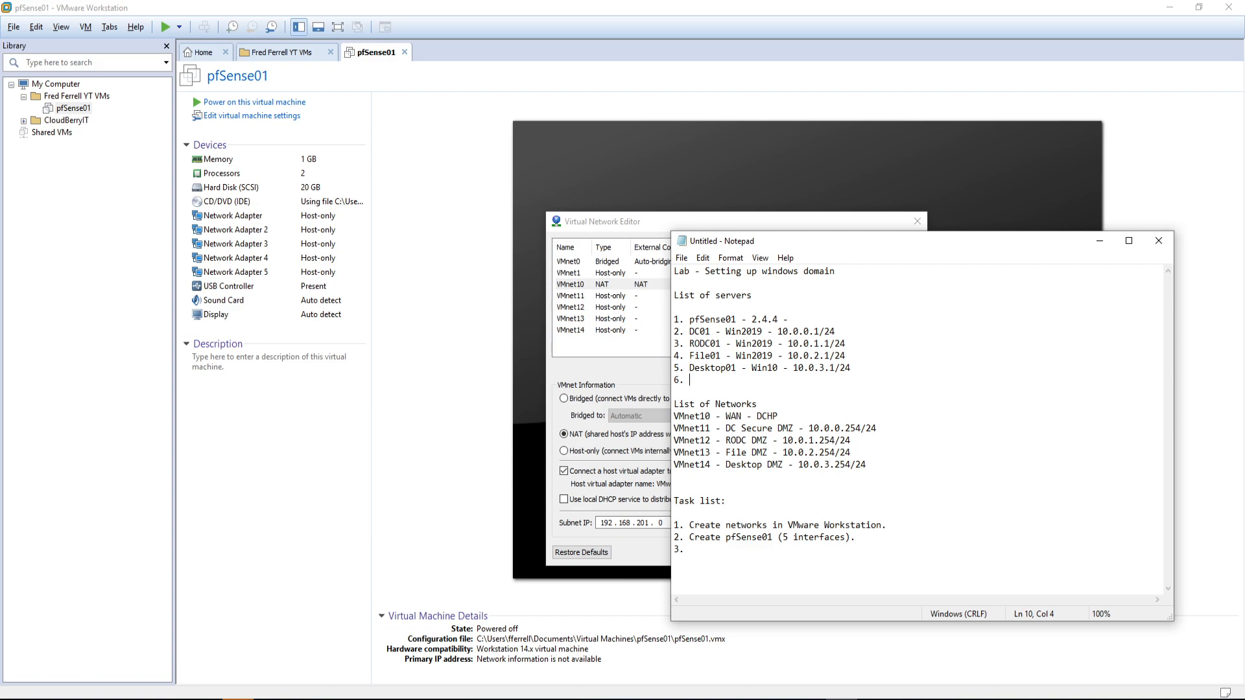
text(Mgmt01)
key(Up)
key(Right)
key(End)
text(- Win10)
text(10.0.4.1/24)
Step: Add the network line 'VMnet15 - Mgmt DMZ - 10.0.4.254/24' below VMnet14
key(Return)
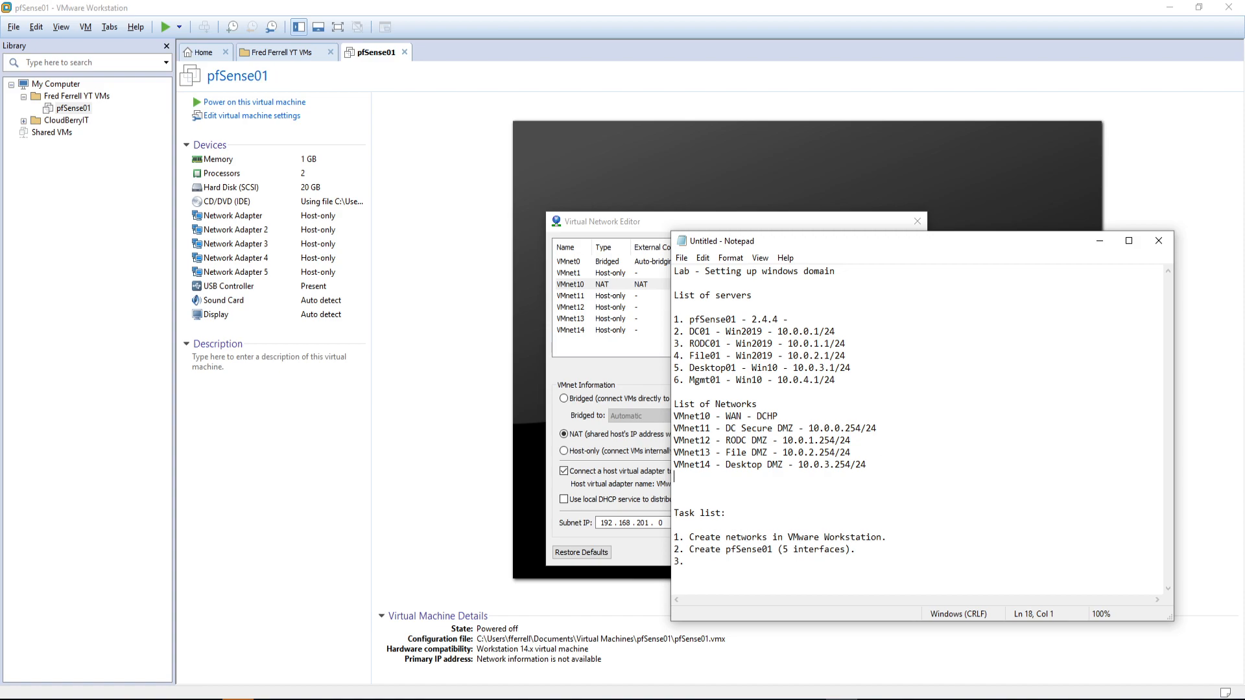
text(VMnet15)
text(Mgmt)
text(DMZ)
key(BackSpace)
key(BackSpace)
text(-)
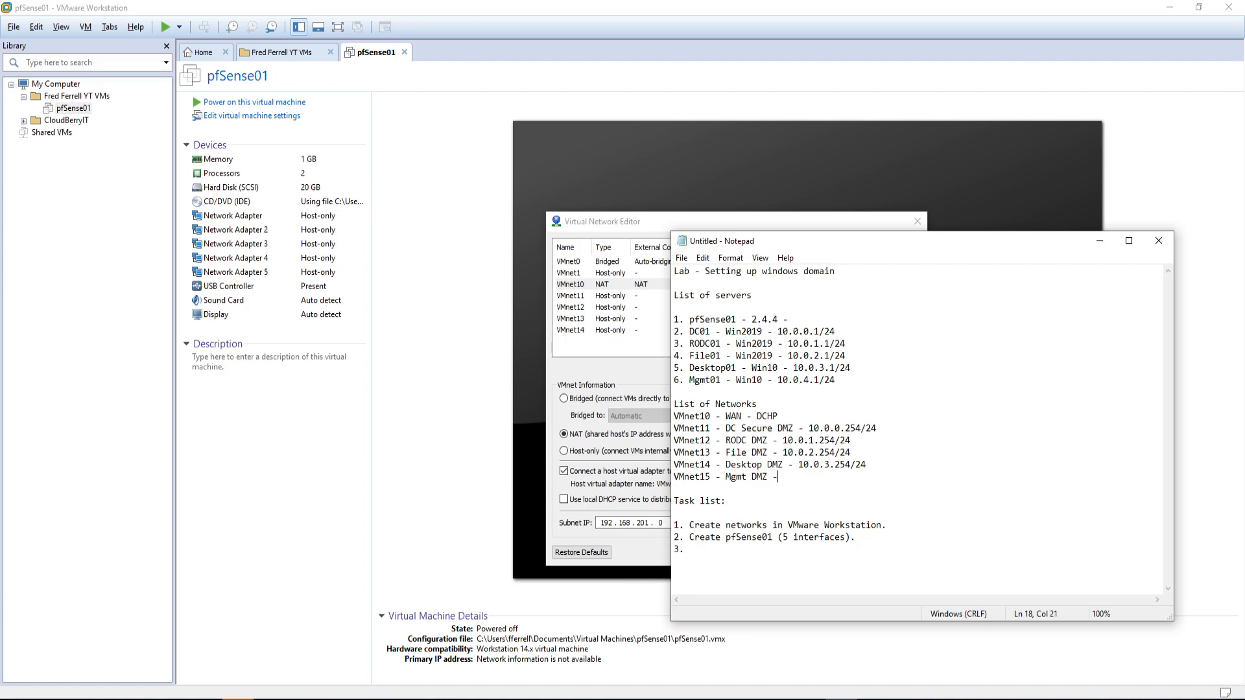
text( 10.0.4.254/24)
Step: Add VMnet15 as a new network in the Virtual Network Editor
click(1100, 240)
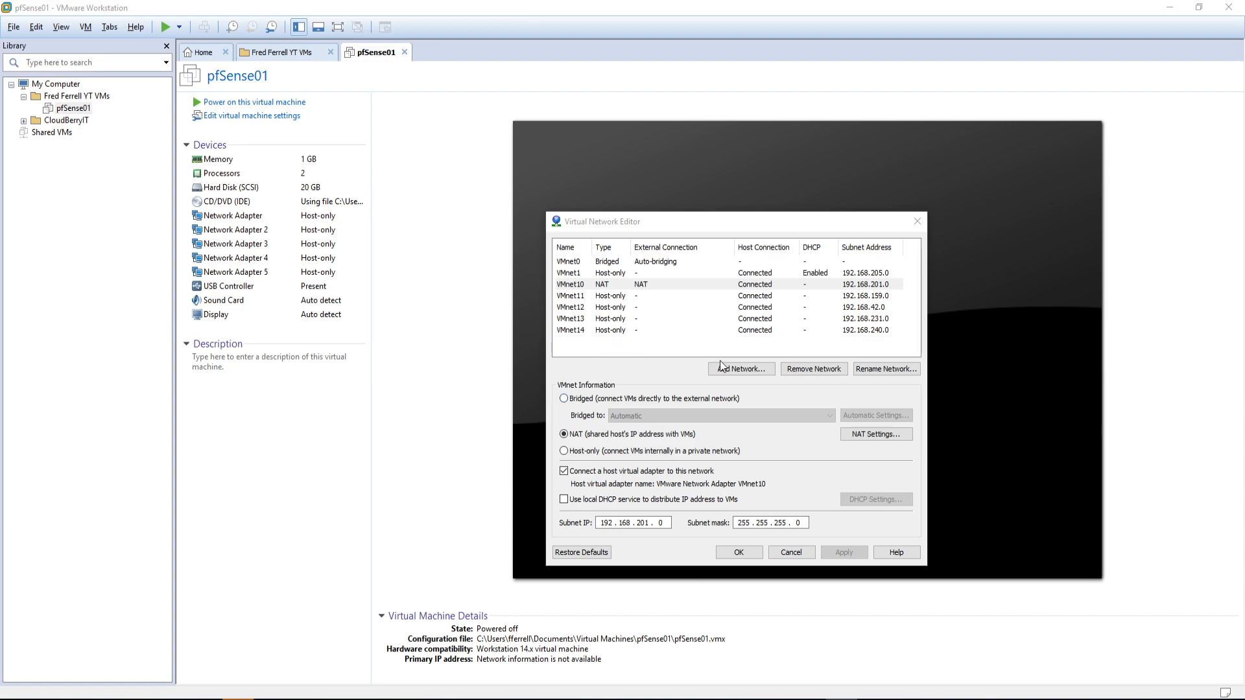
click(741, 369)
click(777, 389)
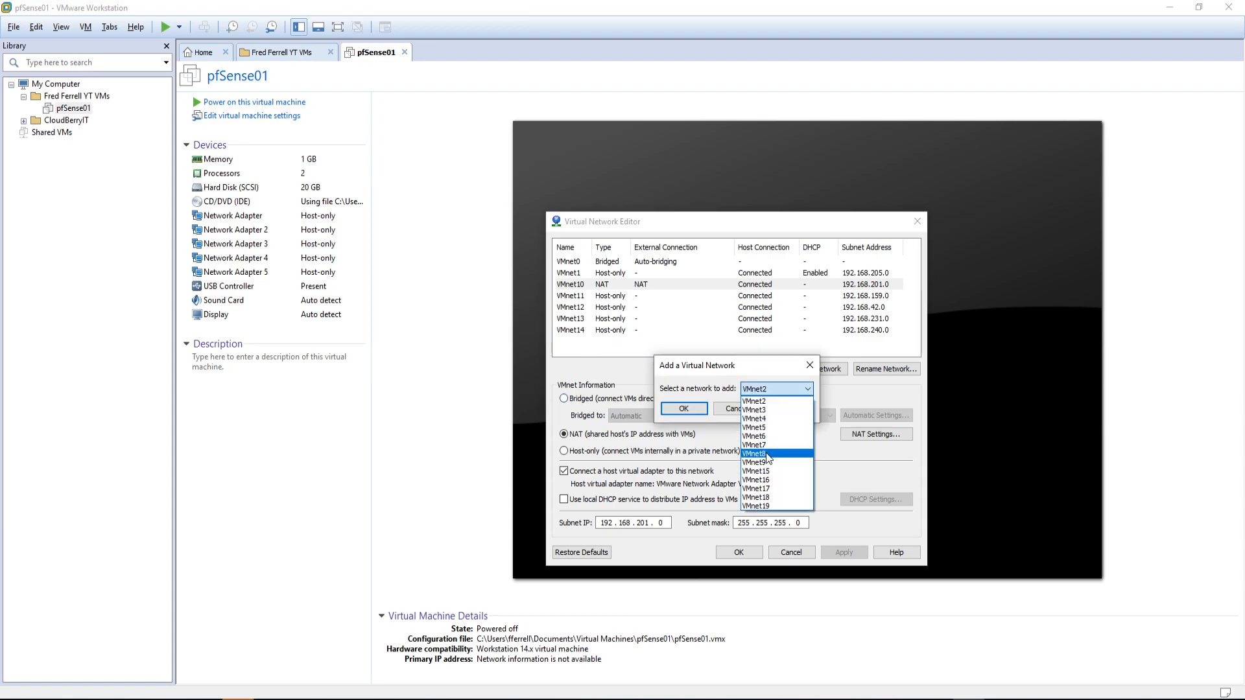
click(773, 472)
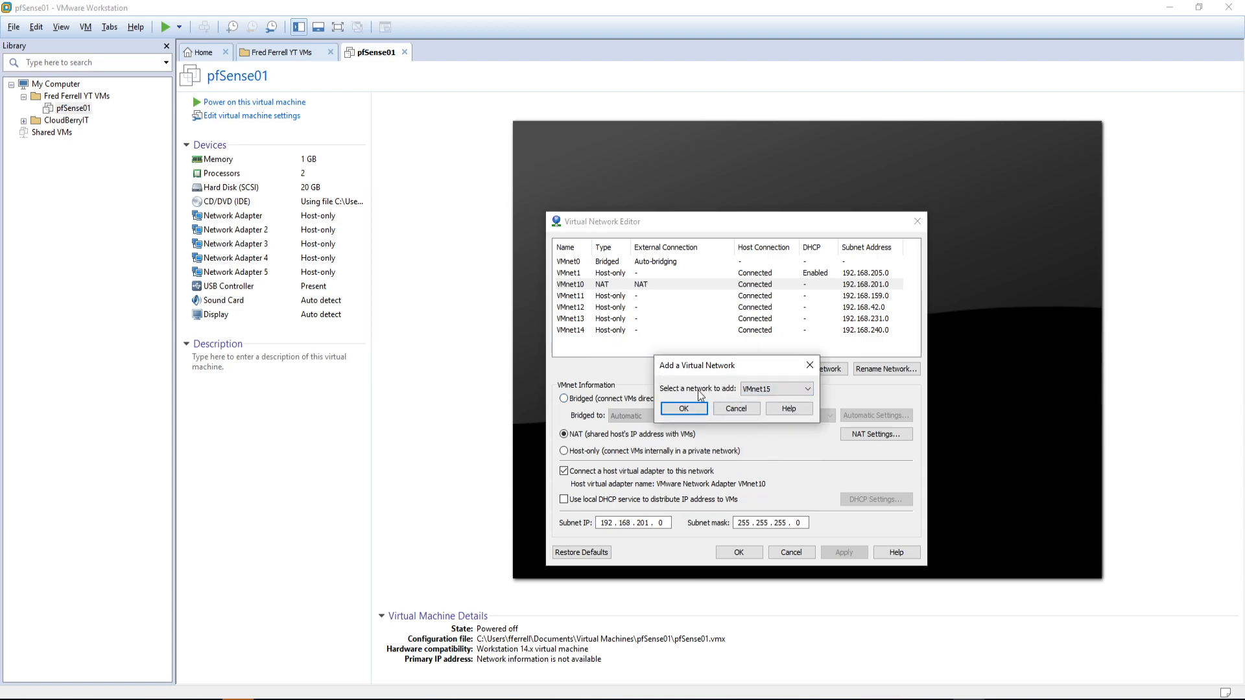
click(704, 406)
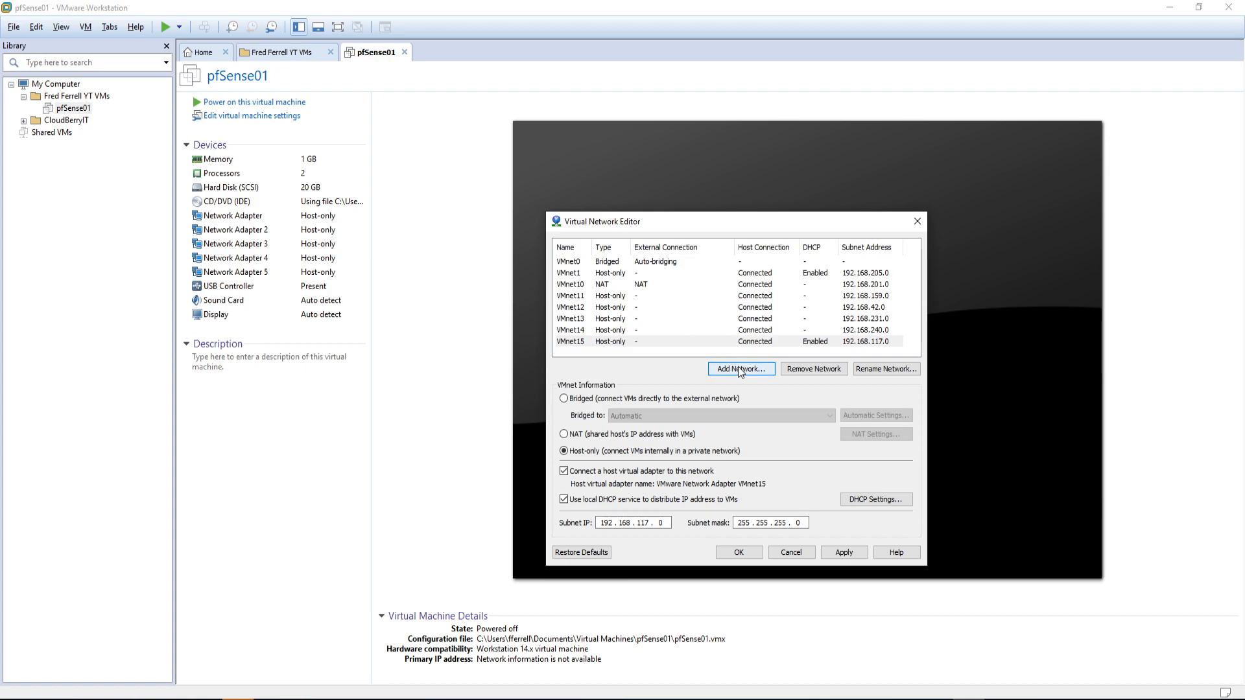
Step: Disable local DHCP on VMnet15 and apply the change
drag(709, 219, 778, 208)
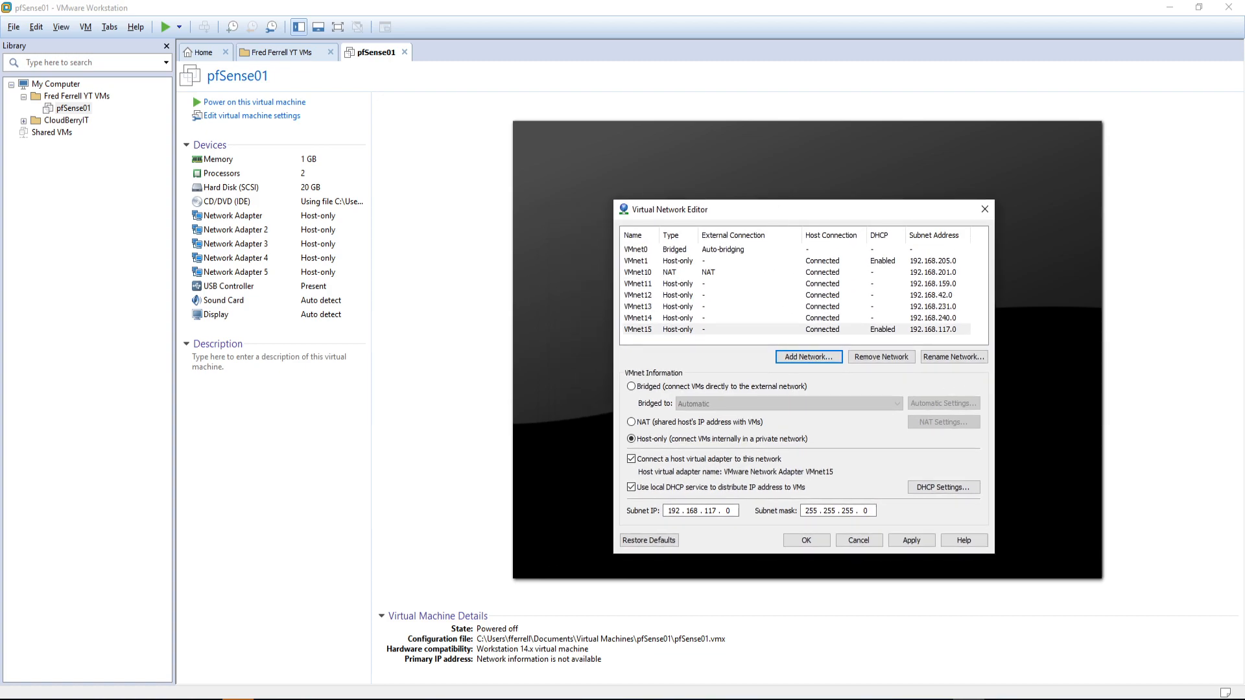
drag(1244, 183, 250, 178)
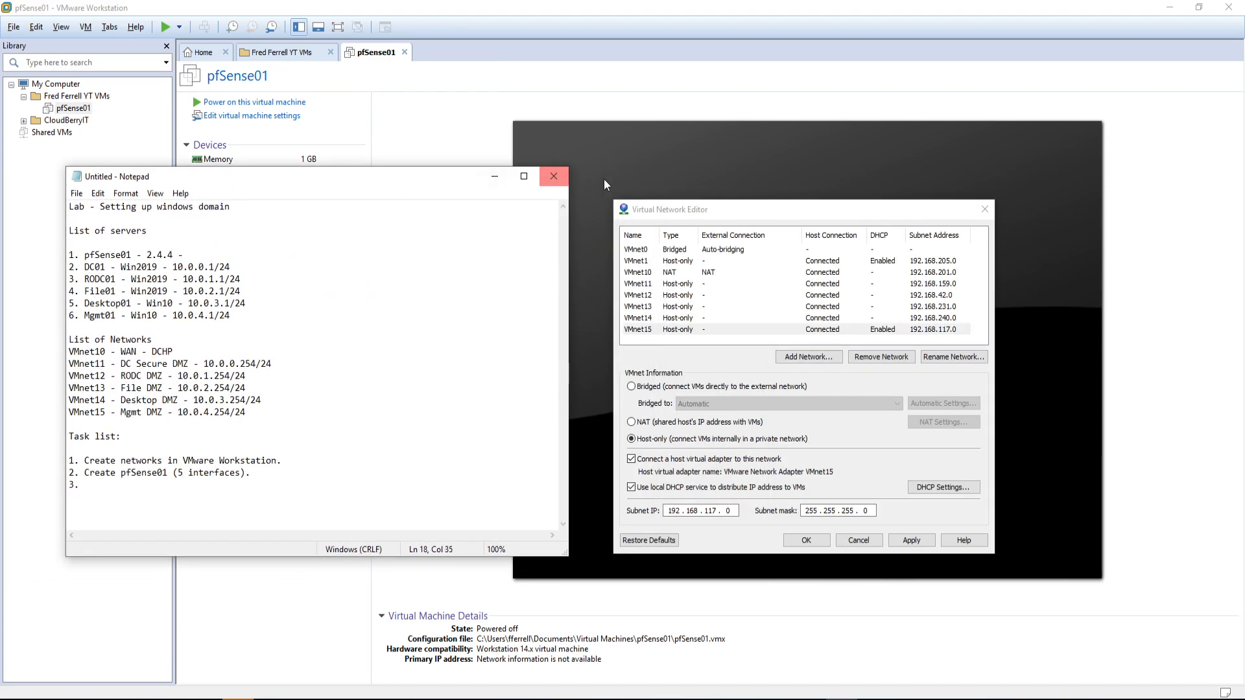
click(774, 205)
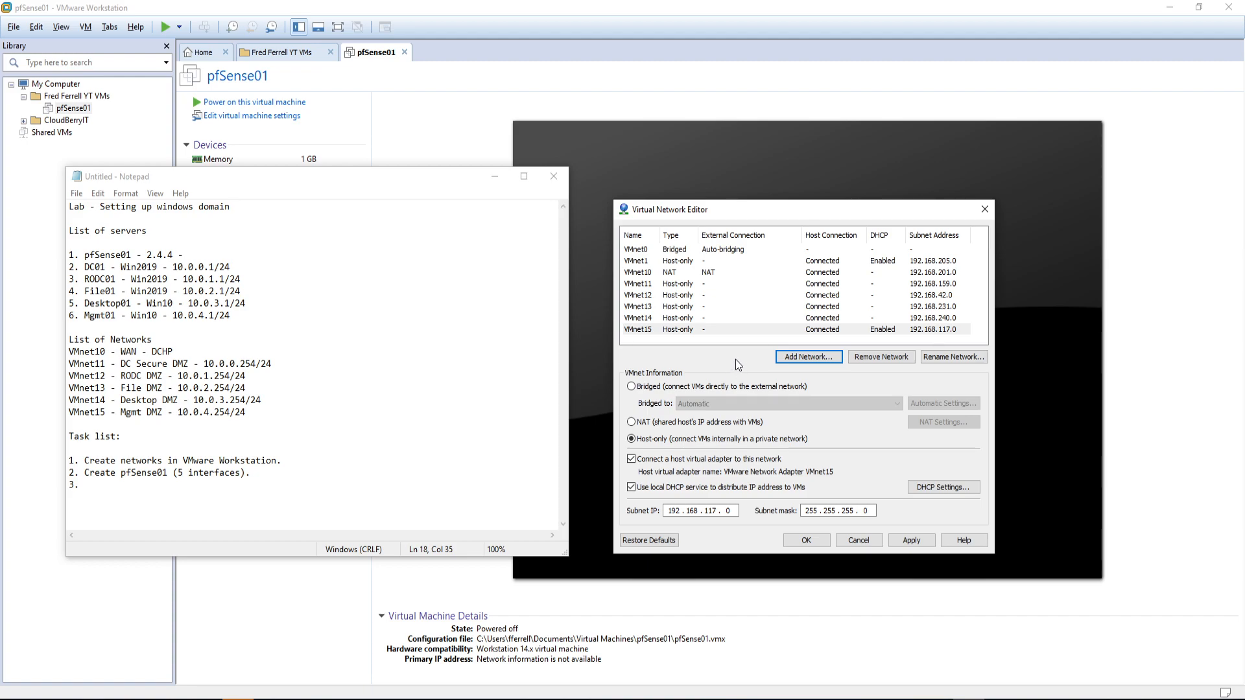
click(668, 487)
click(910, 540)
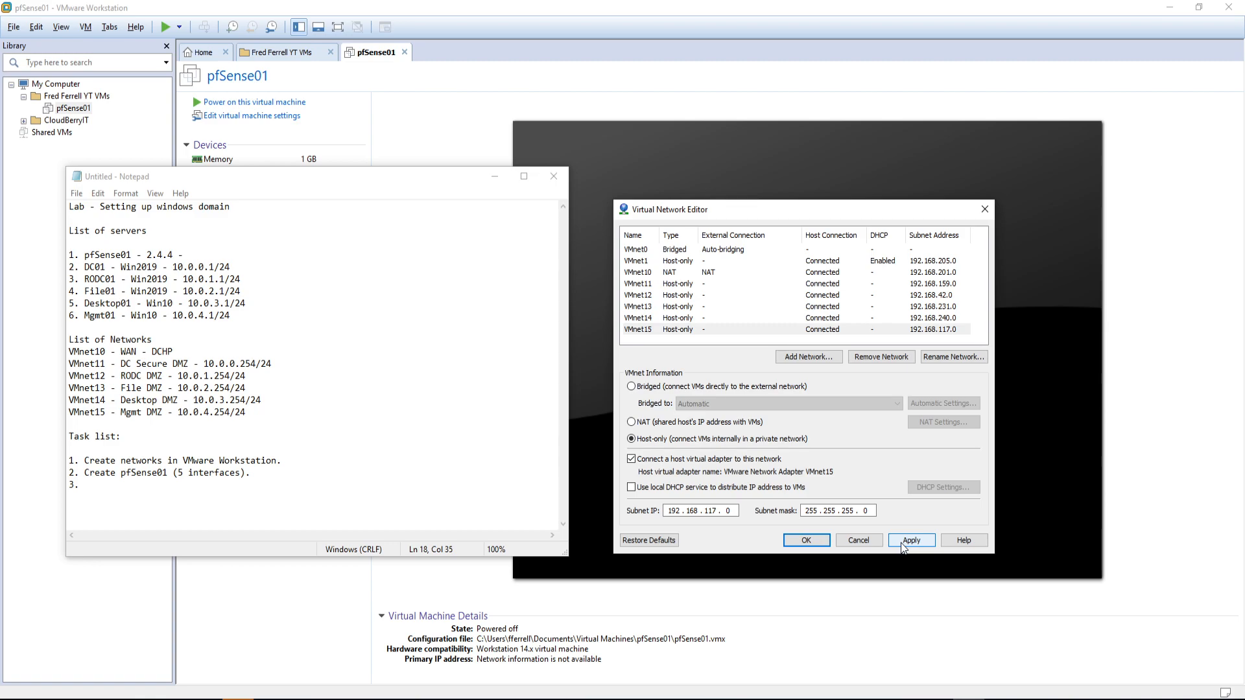
click(901, 543)
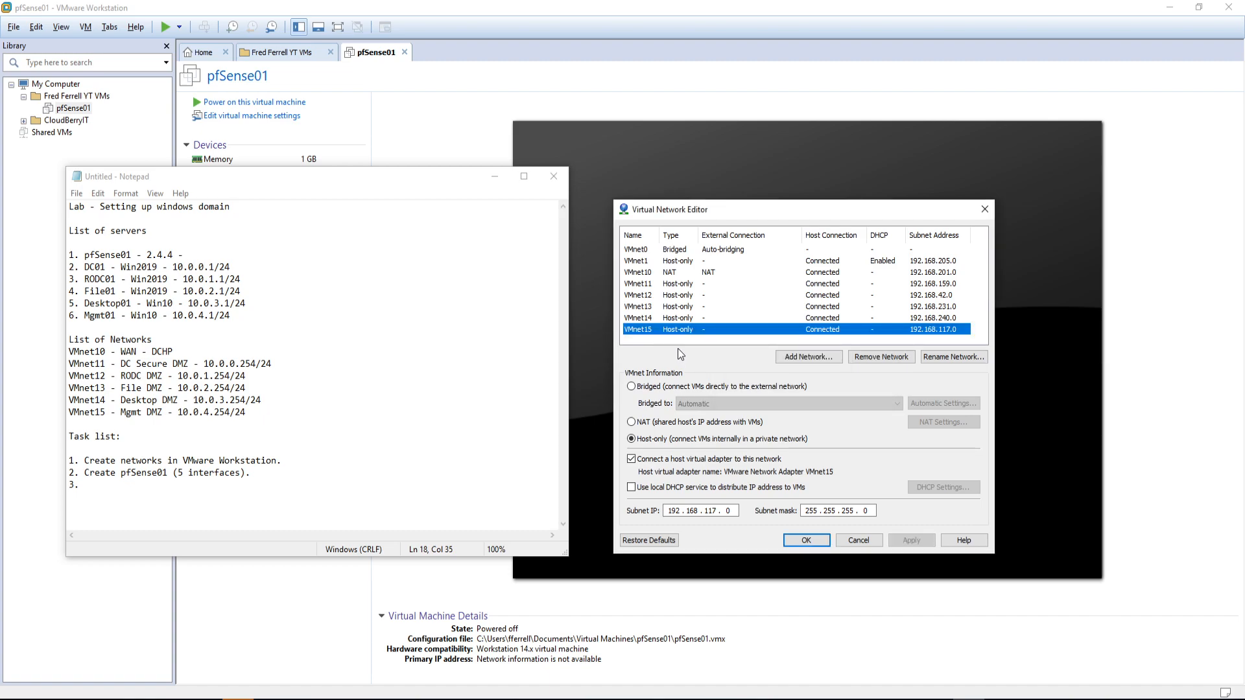
click(703, 285)
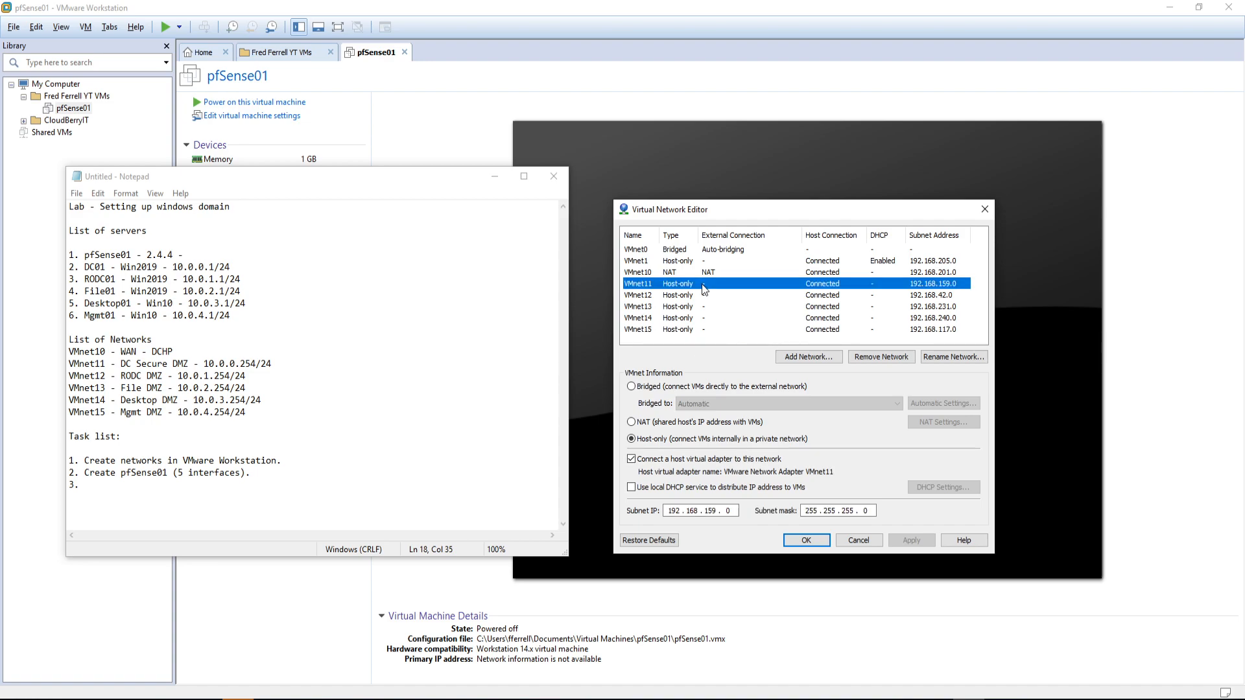
click(743, 272)
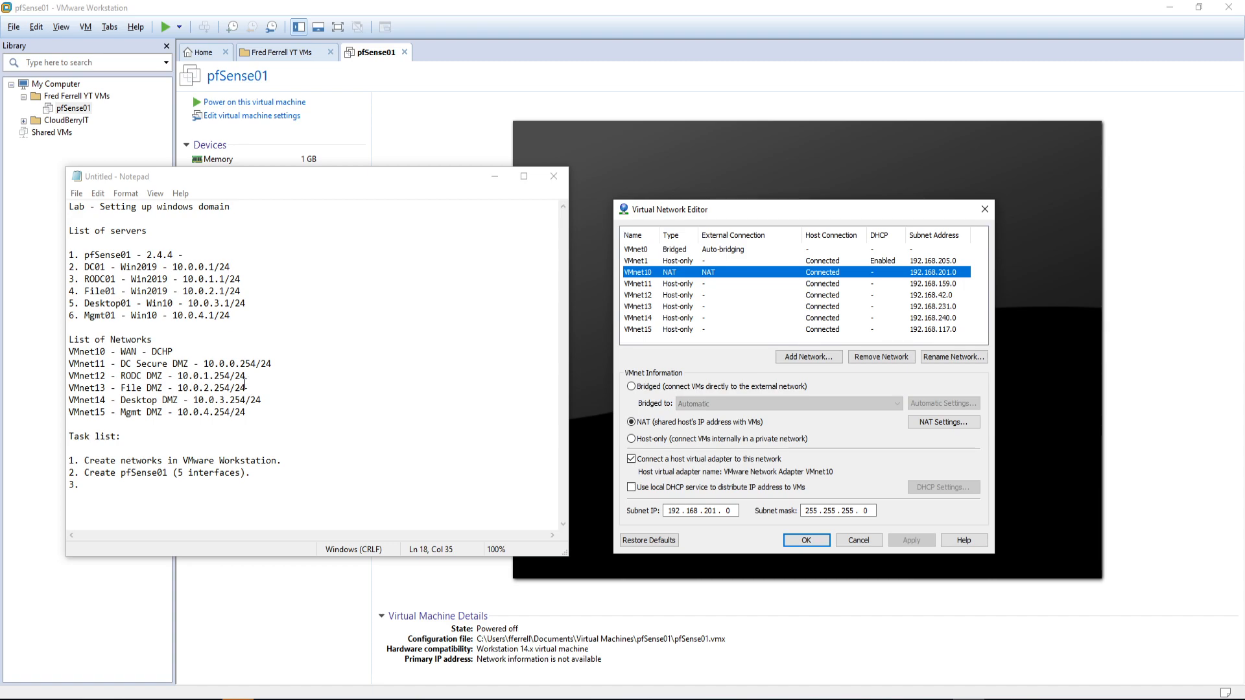
Step: Rename the WAN line from VMnet10 to VMnet0, dropping the partial 192.168.200 subnet
click(214, 350)
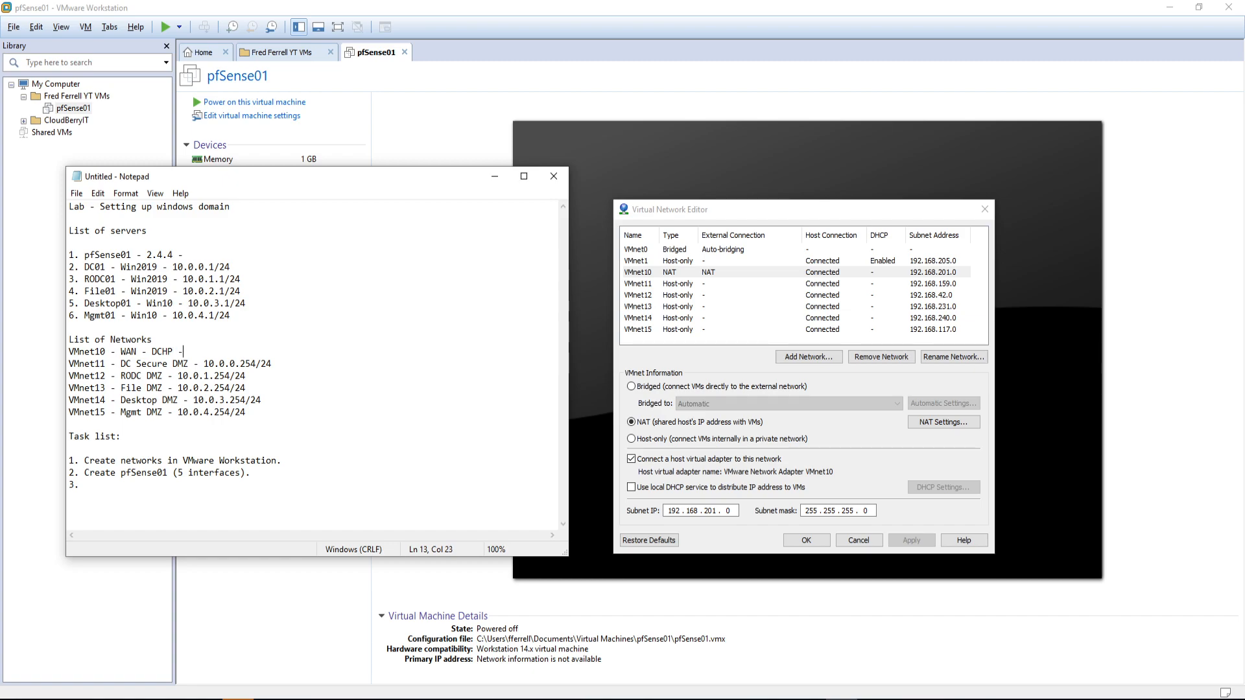
text(- 192.168.200)
key(BackSpace)
key(BackSpace)
key(BackSpace)
key(BackSpace)
key(BackSpace)
key(BackSpace)
key(BackSpace)
key(BackSpace)
key(BackSpace)
key(BackSpace)
key(BackSpace)
key(BackSpace)
key(BackSpace)
text(0)
Step: Set VMnet11's subnet to 10.0.0.0 and apply it
click(666, 286)
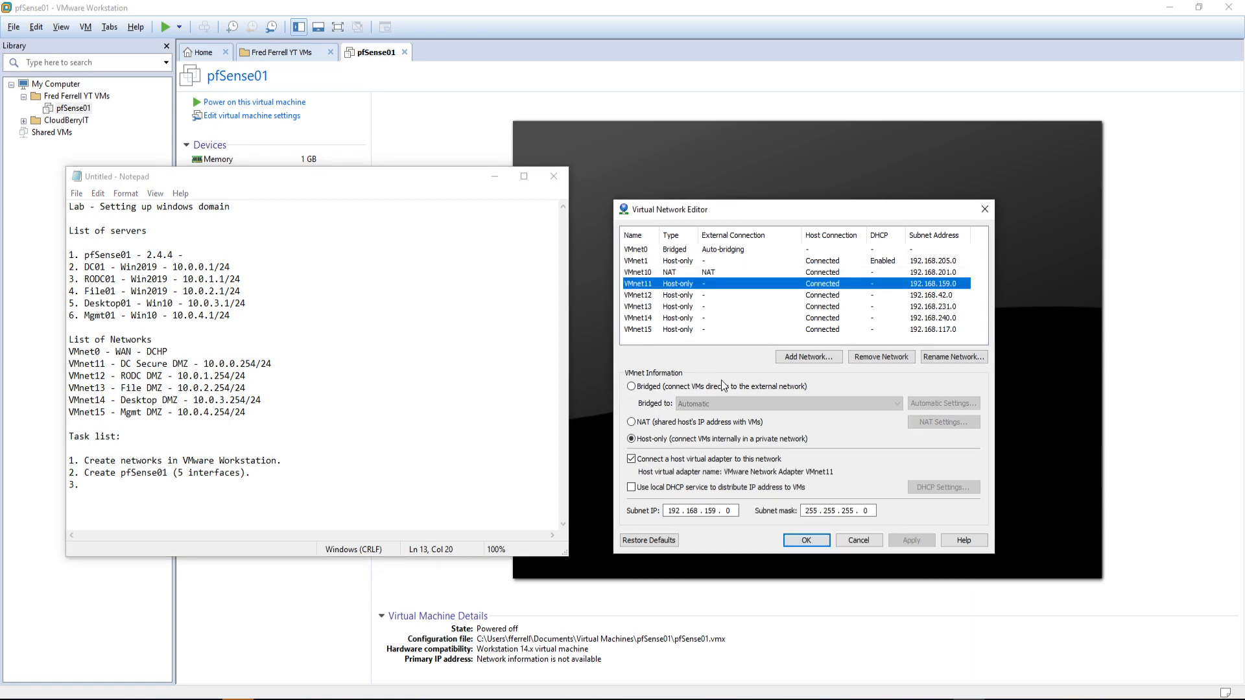
drag(665, 509, 694, 513)
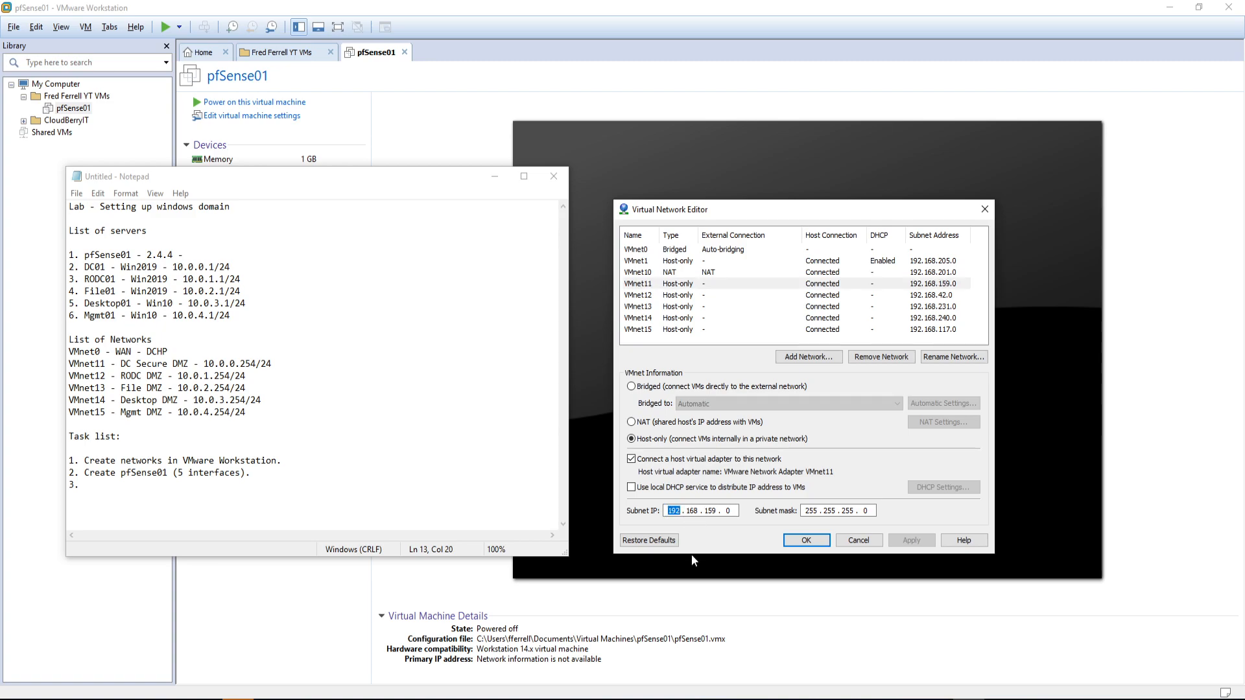
text(10 . )
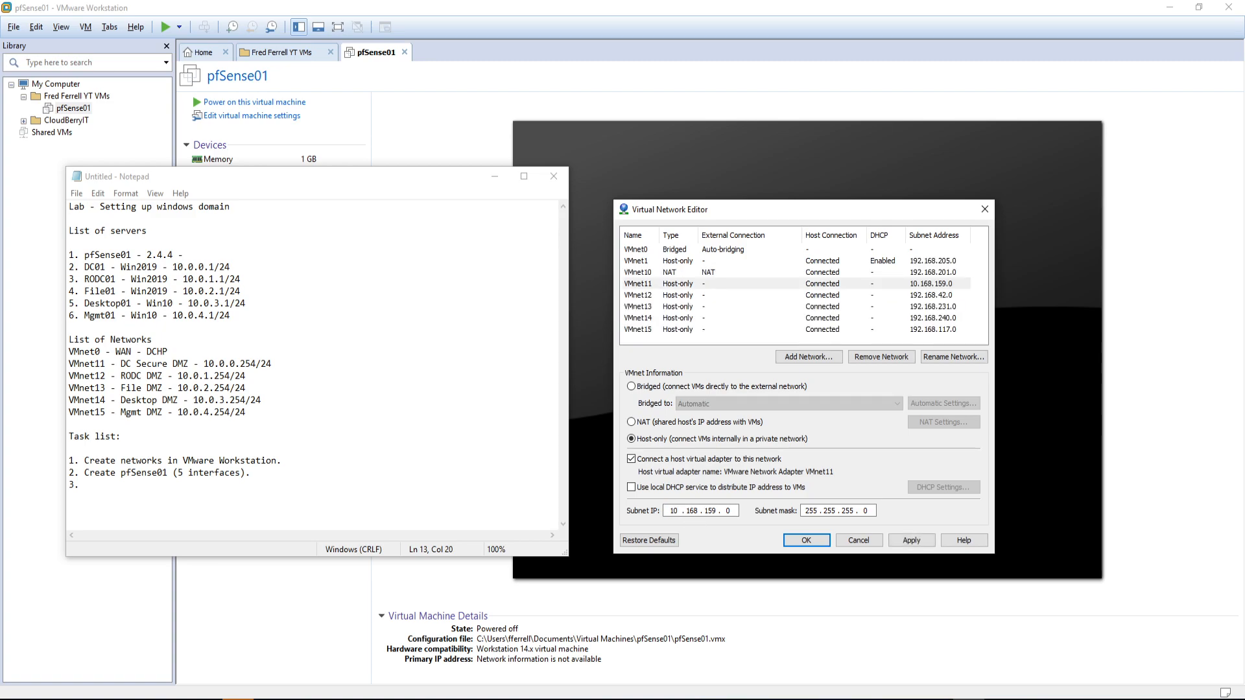
text(0 . 0 .)
click(911, 540)
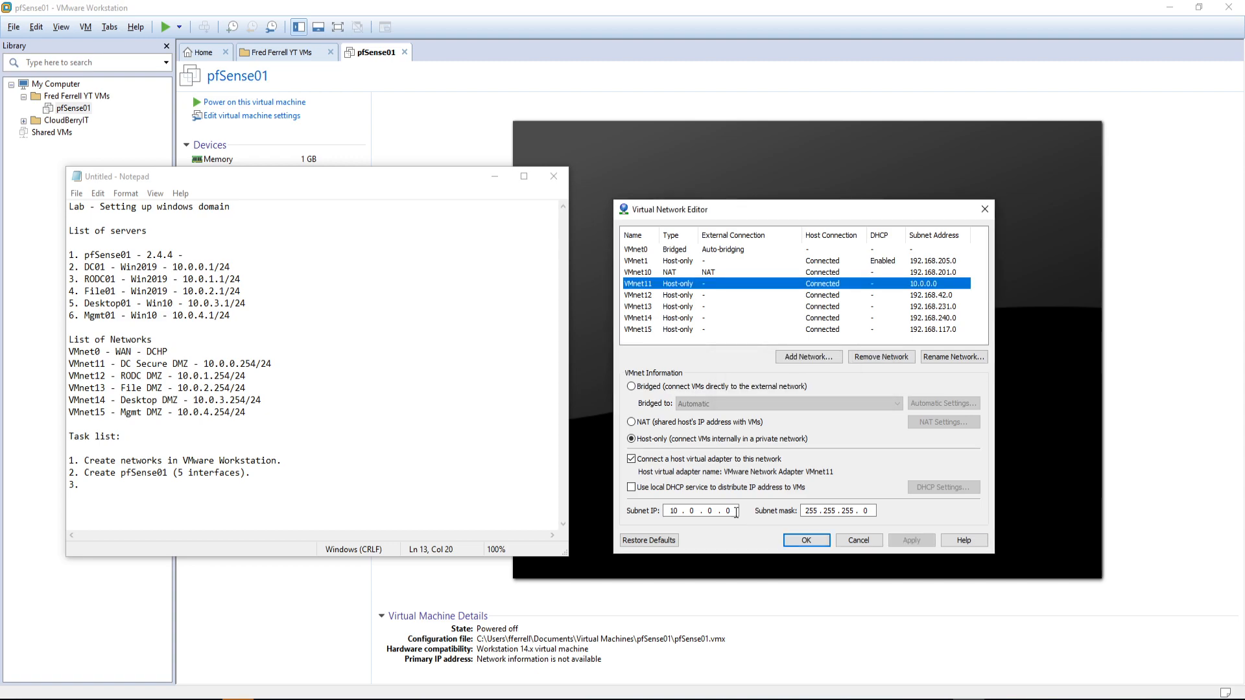
Step: Set subnets 10.0.1.0, 10.0.2.0, 10.0.3.0 and 10.0.4.0 for VMnet12–VMnet15
click(849, 295)
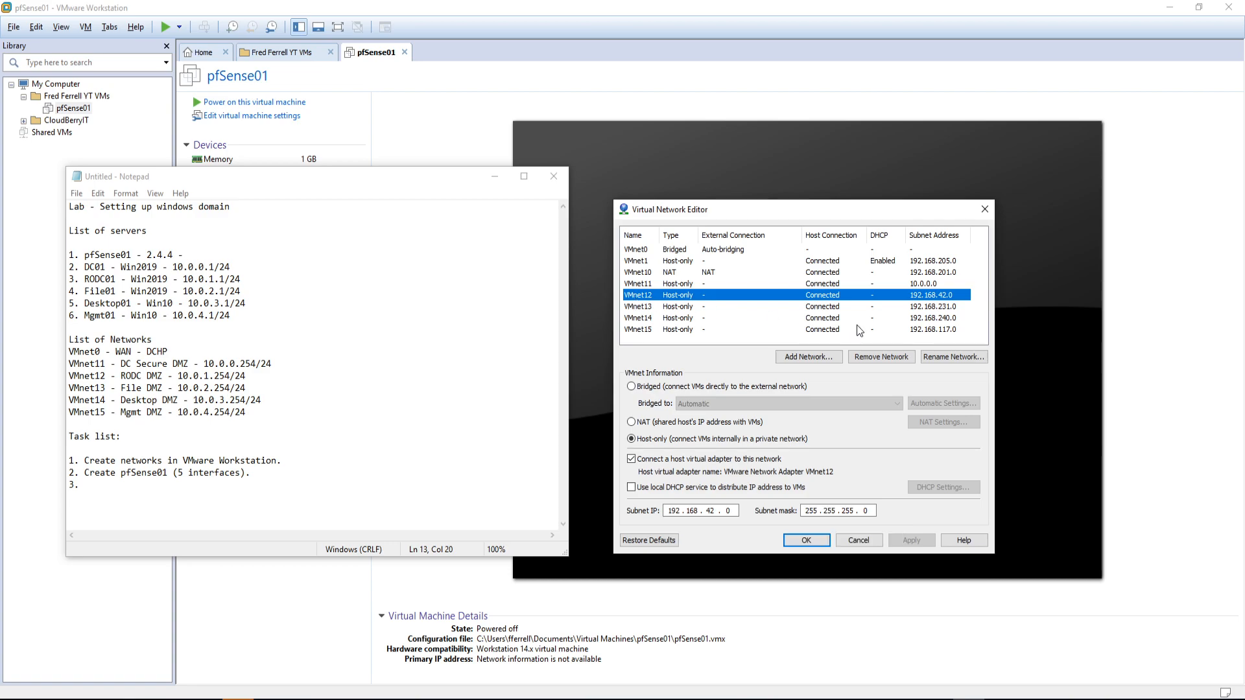
double_click(673, 512)
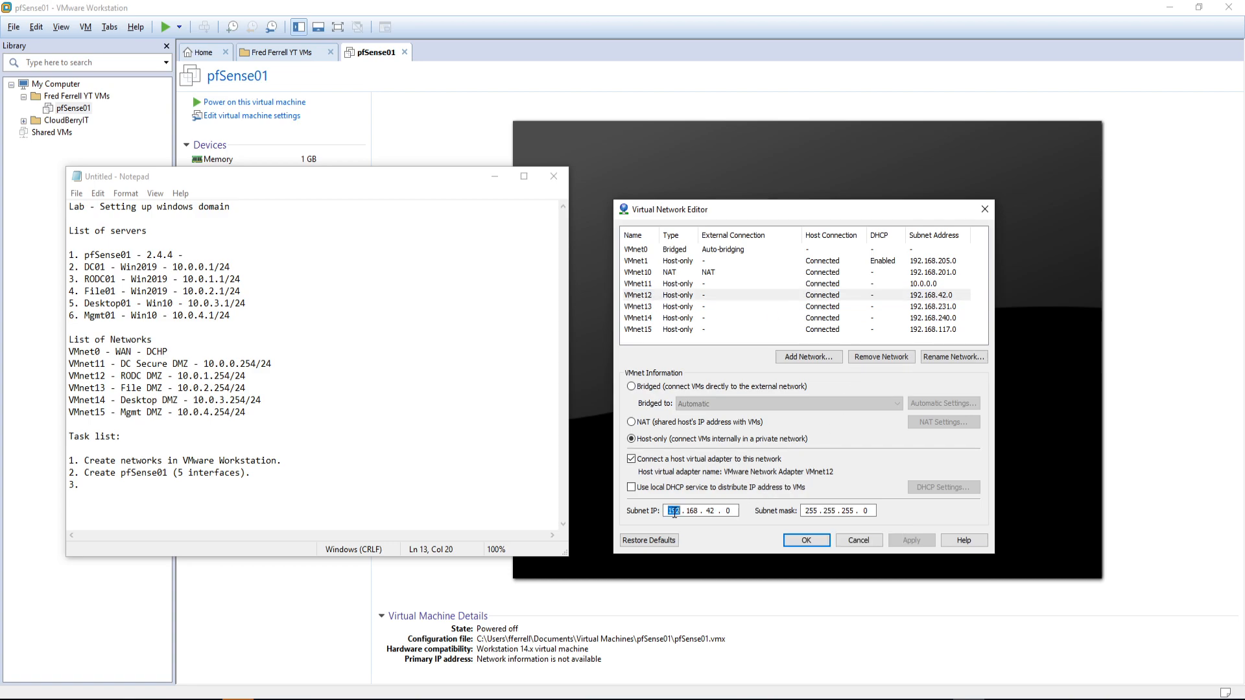
text(10.0.1)
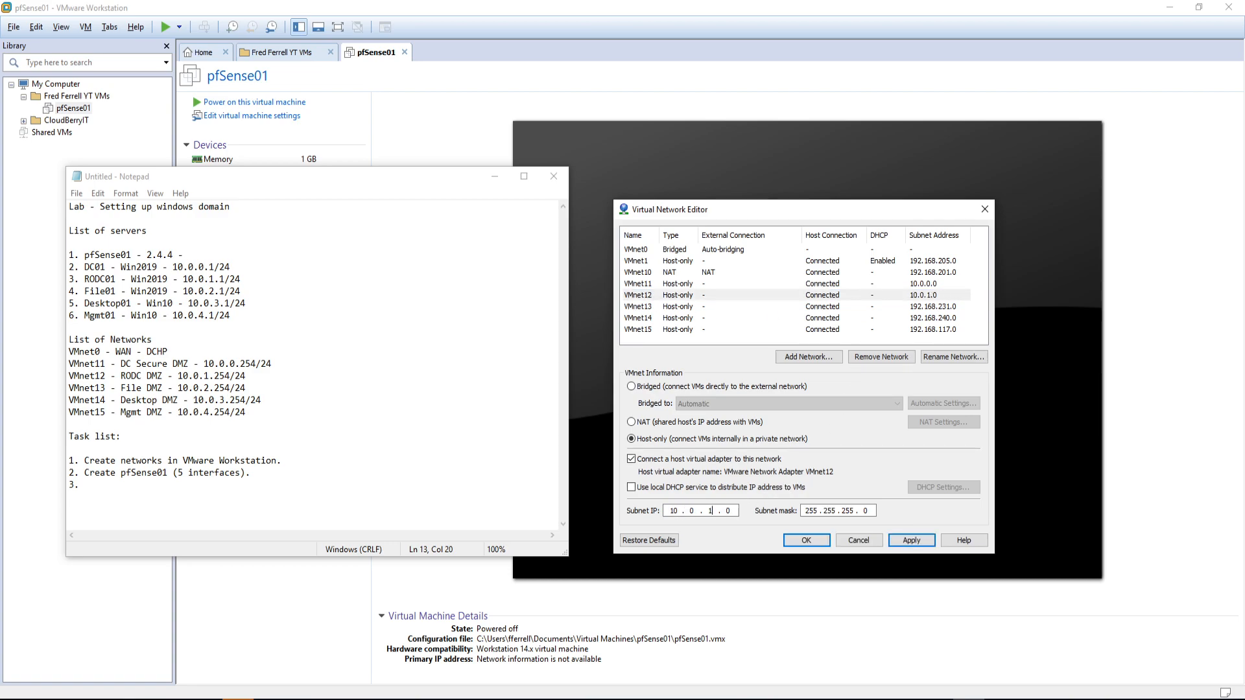
click(675, 307)
double_click(674, 511)
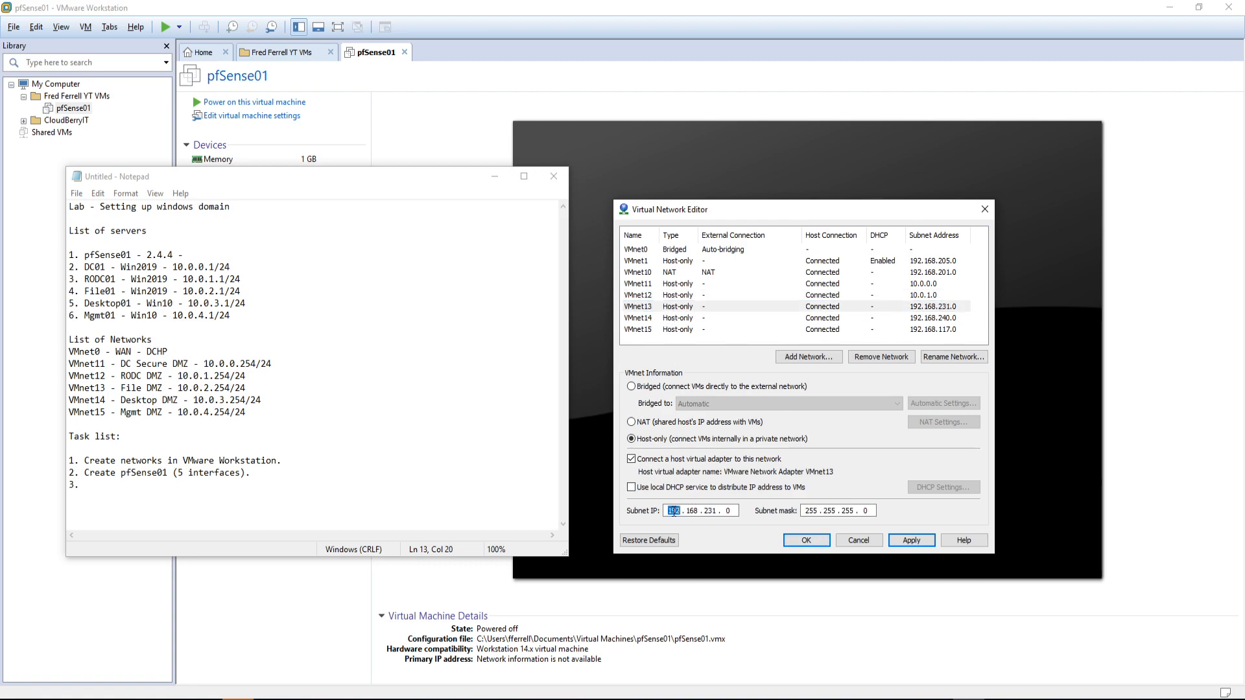
text(10.0.2)
click(681, 318)
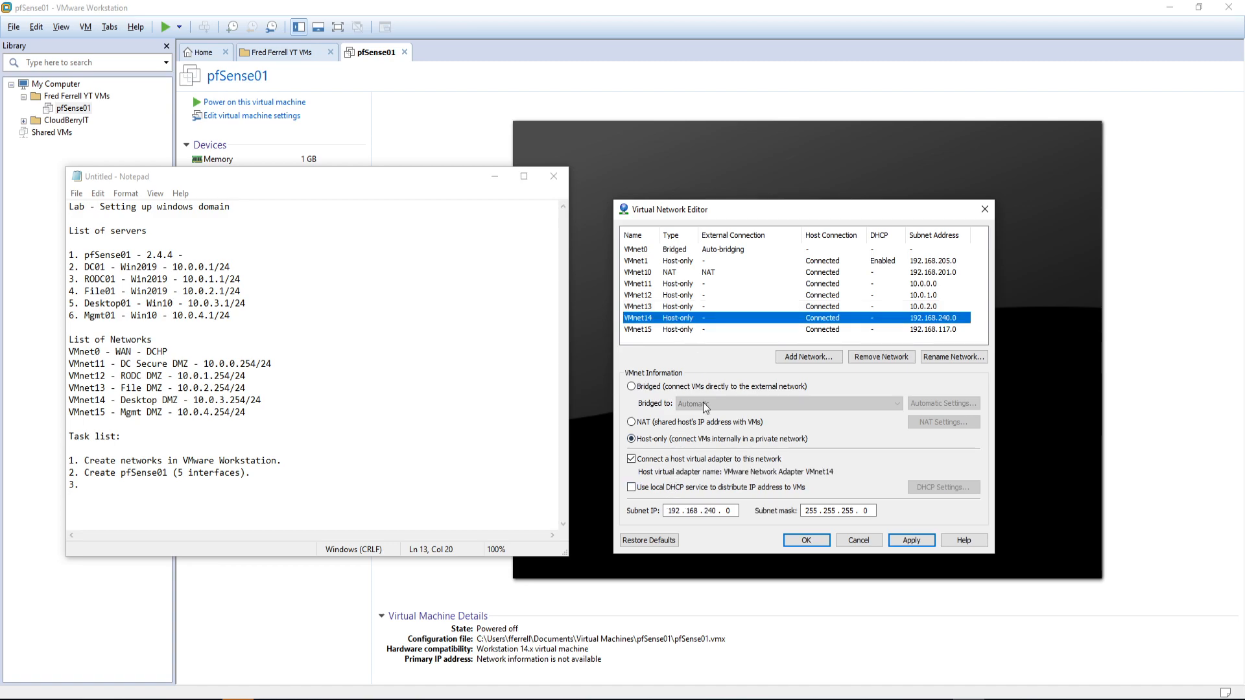
double_click(673, 512)
text(10 . )
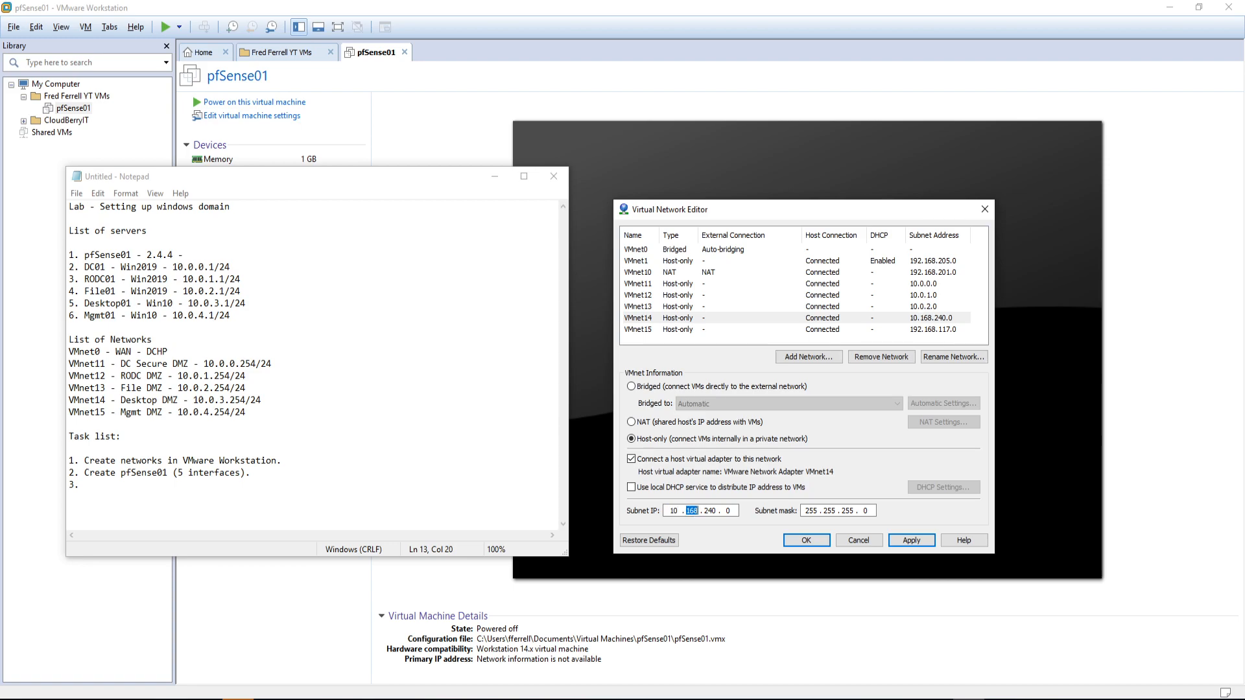
text(0 . 3 .)
click(636, 330)
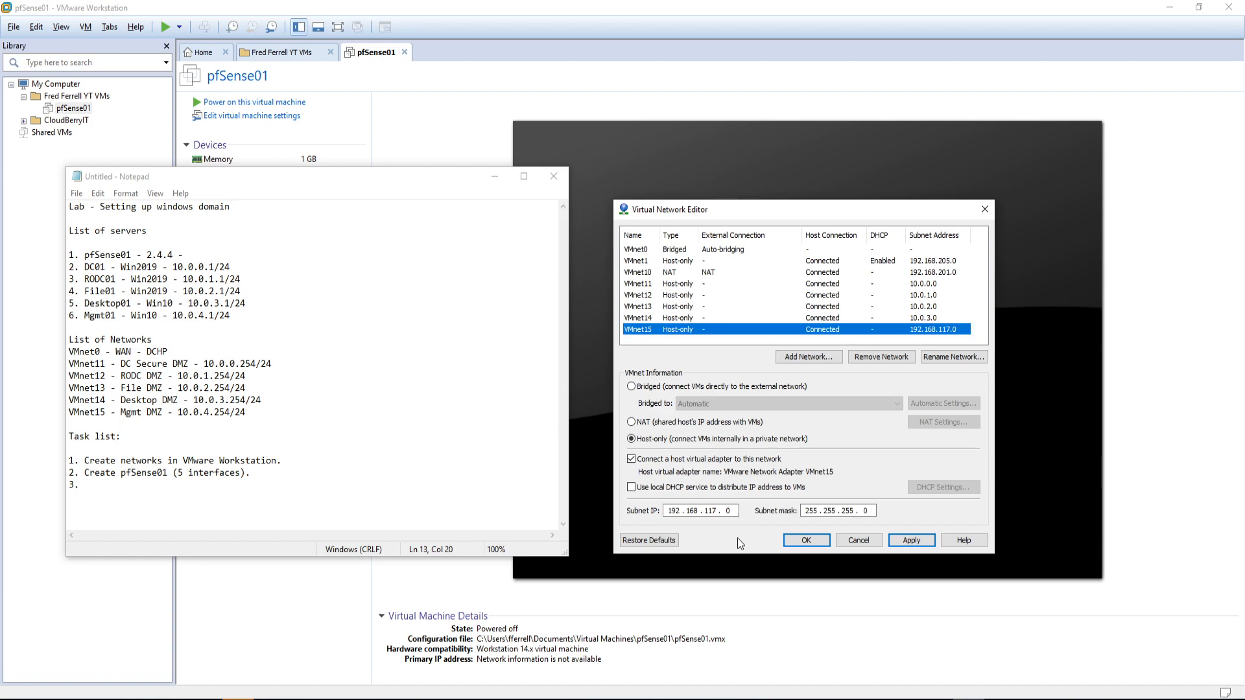
click(674, 511)
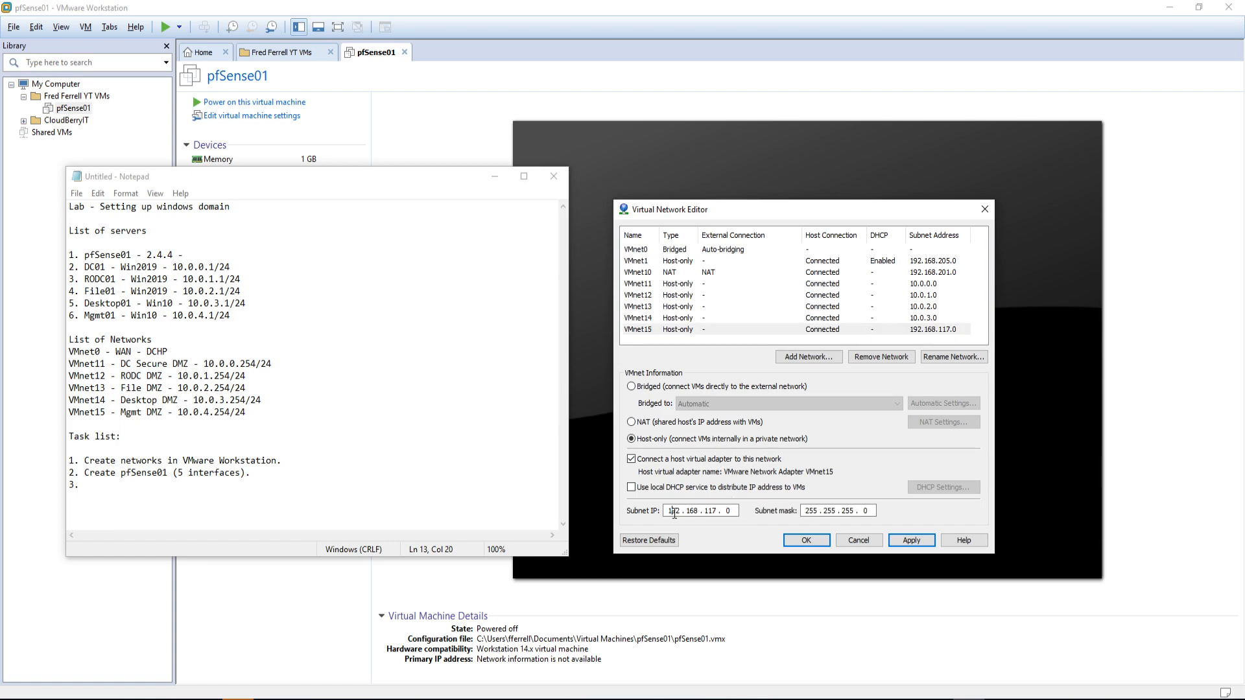
key(BackSpace)
key(BackSpace)
text(0.0.4)
Step: Recheck VMnet11 against the notes and apply the network changes
click(235, 365)
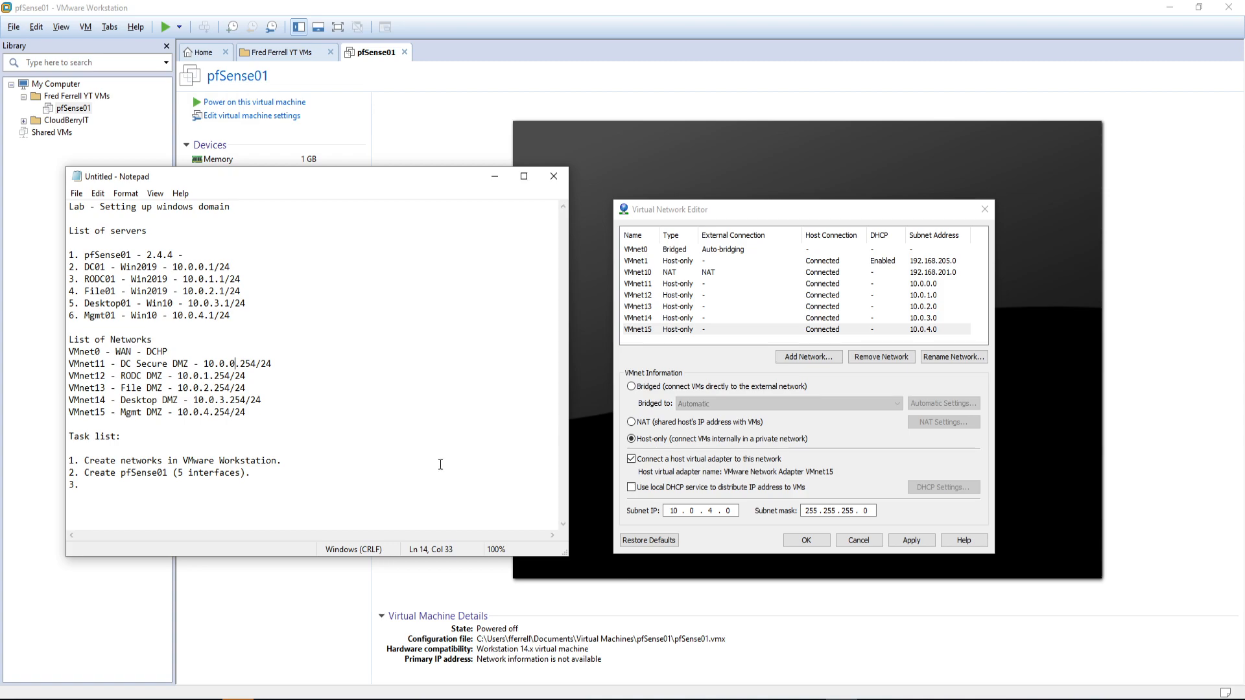
click(648, 285)
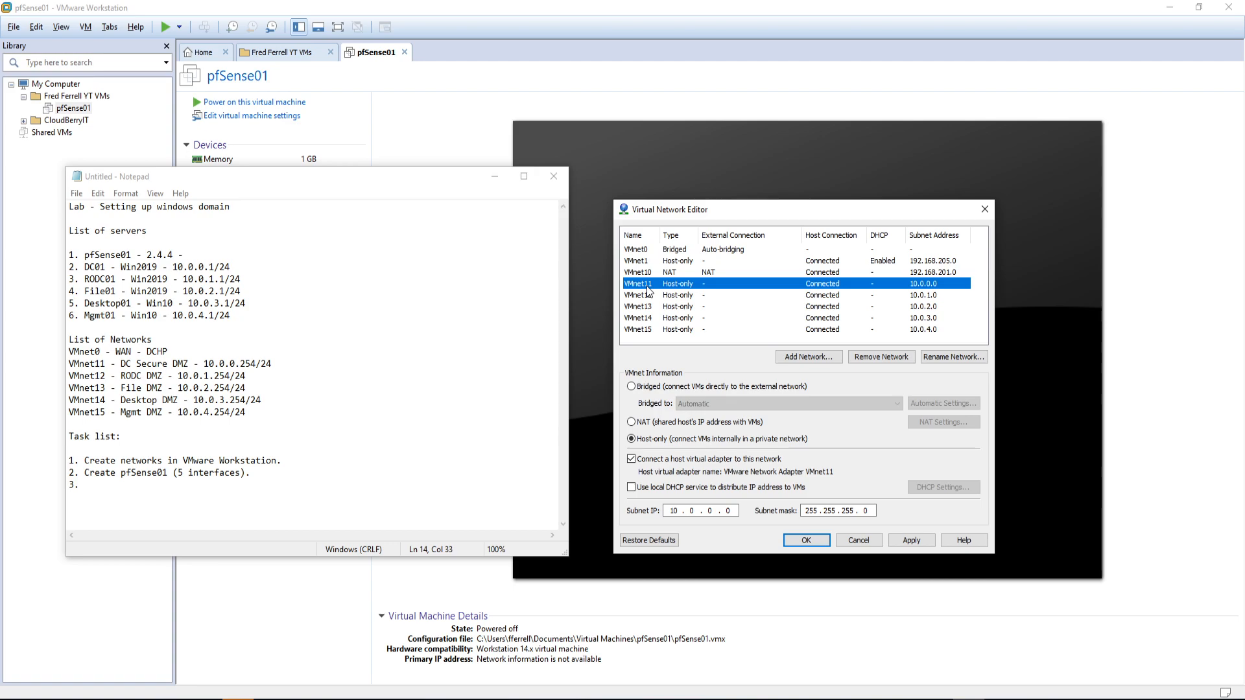
click(919, 542)
Step: Review the planned networks and servers in the notes, then close the Virtual Network Editor with OK
drag(69, 352, 265, 413)
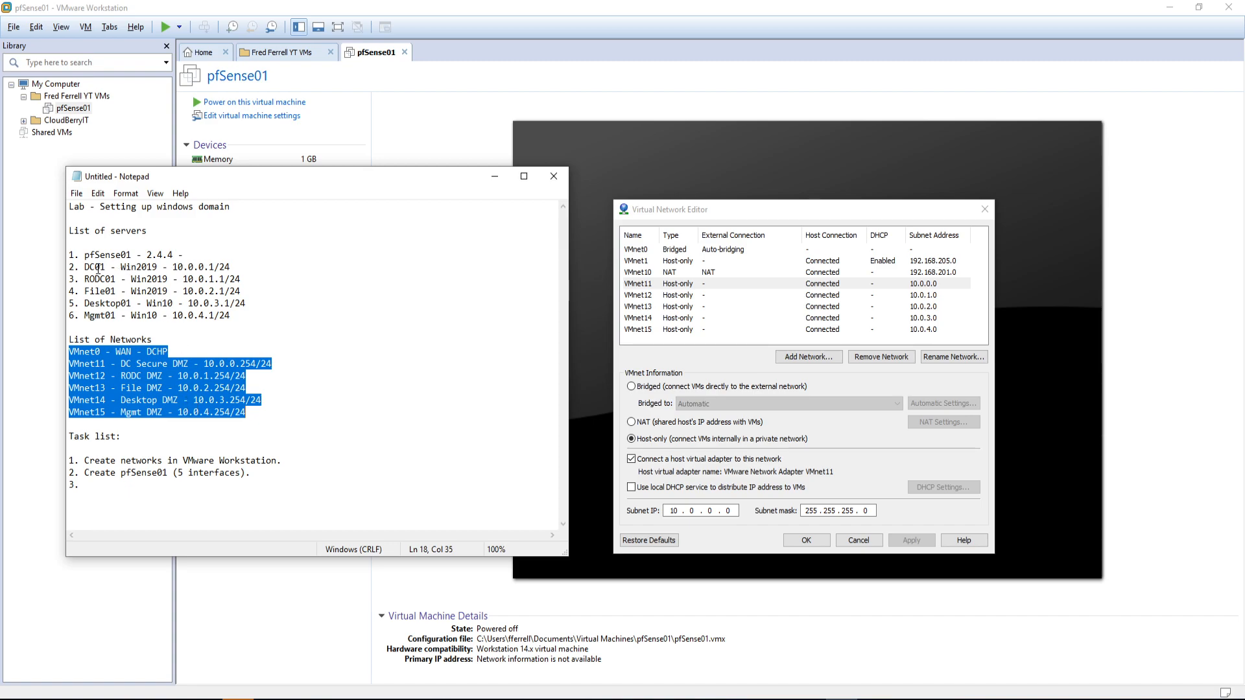
drag(85, 267, 260, 319)
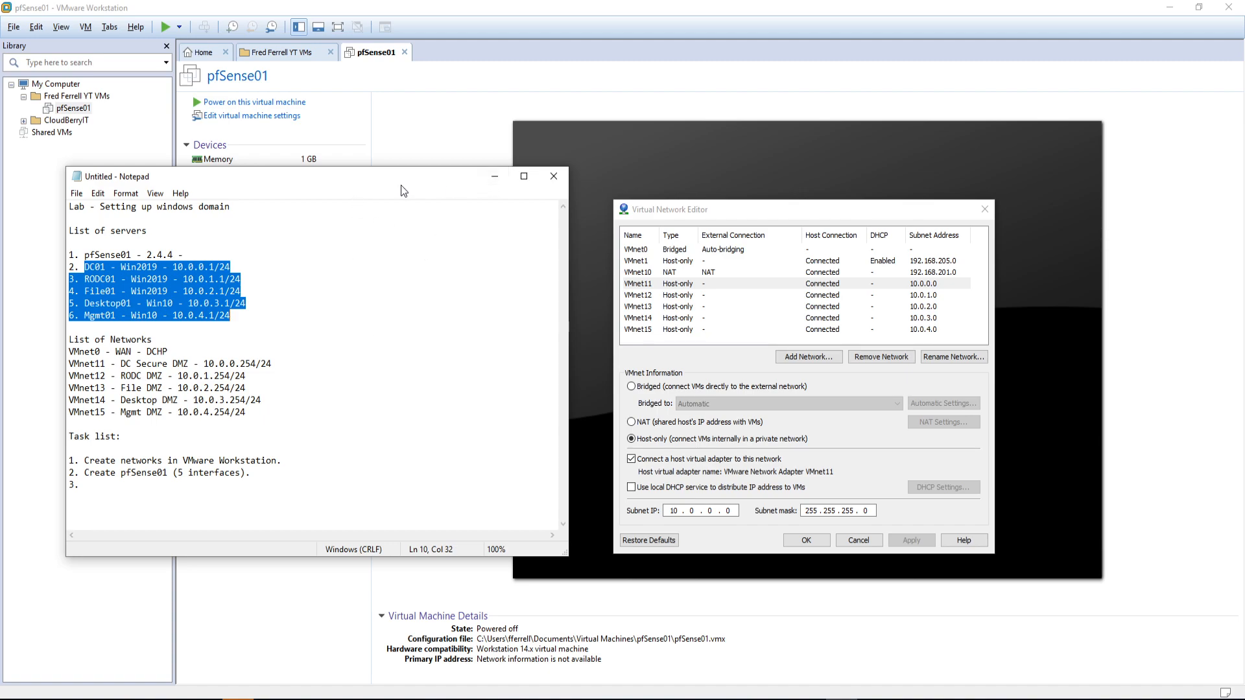
click(383, 277)
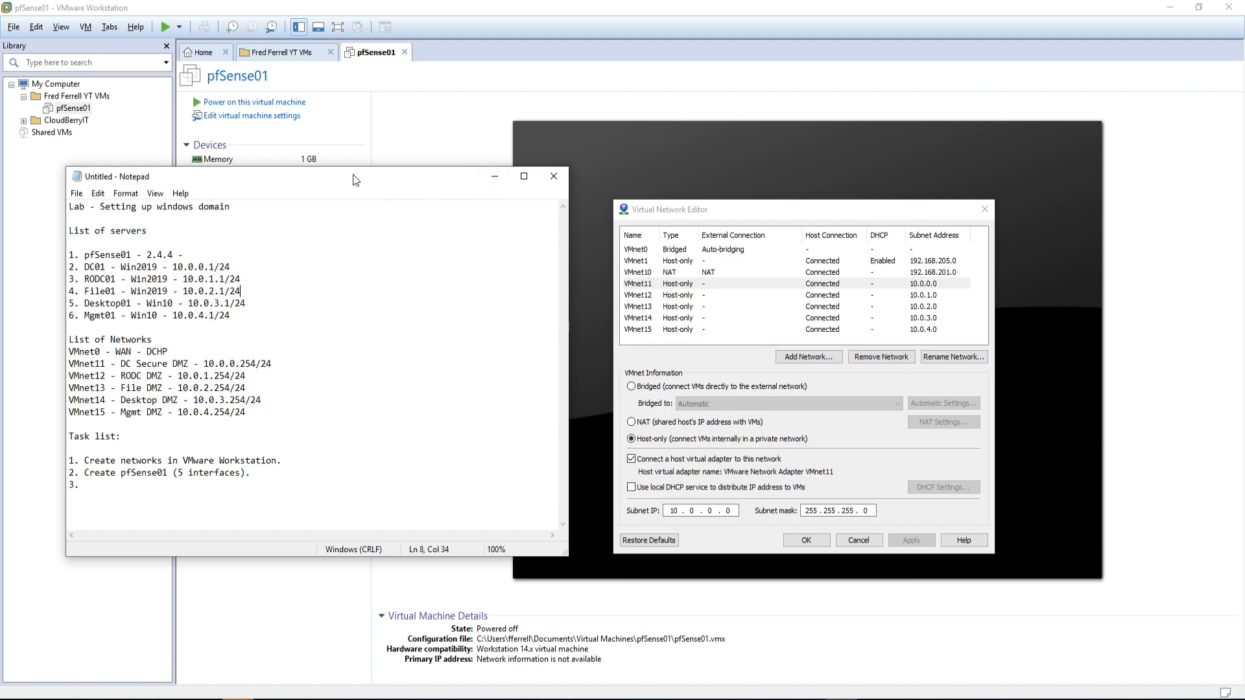
drag(357, 177, 1244, 241)
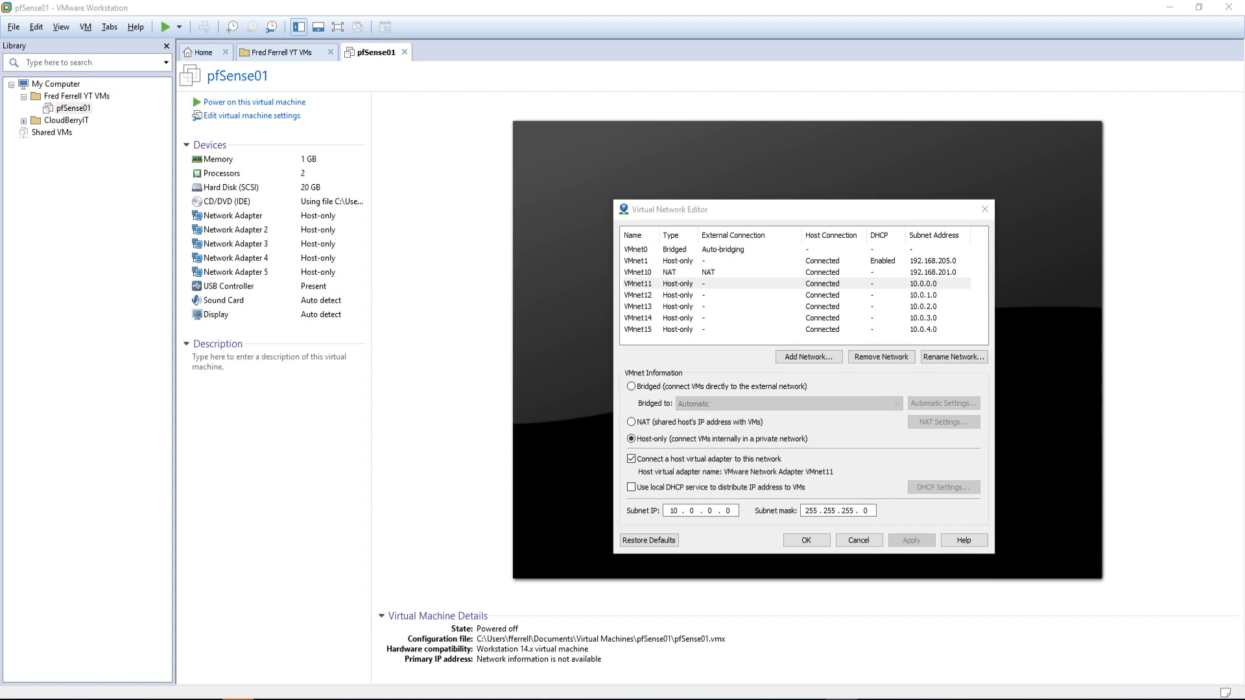
click(796, 547)
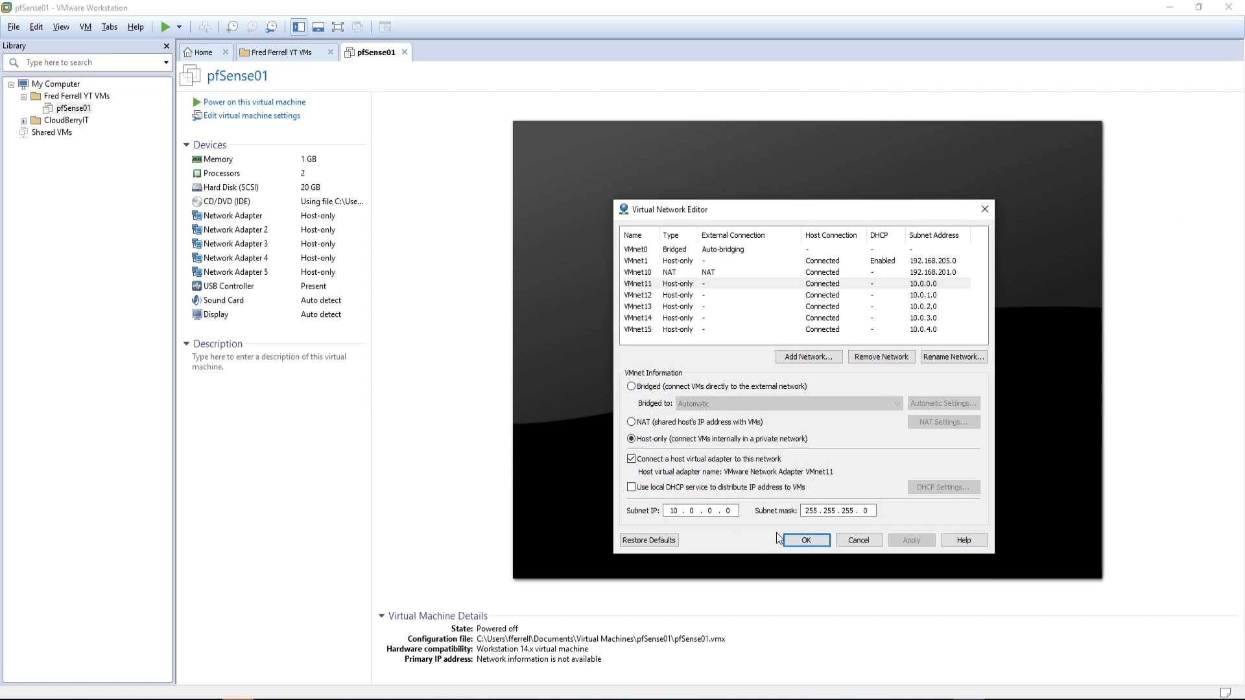
click(805, 541)
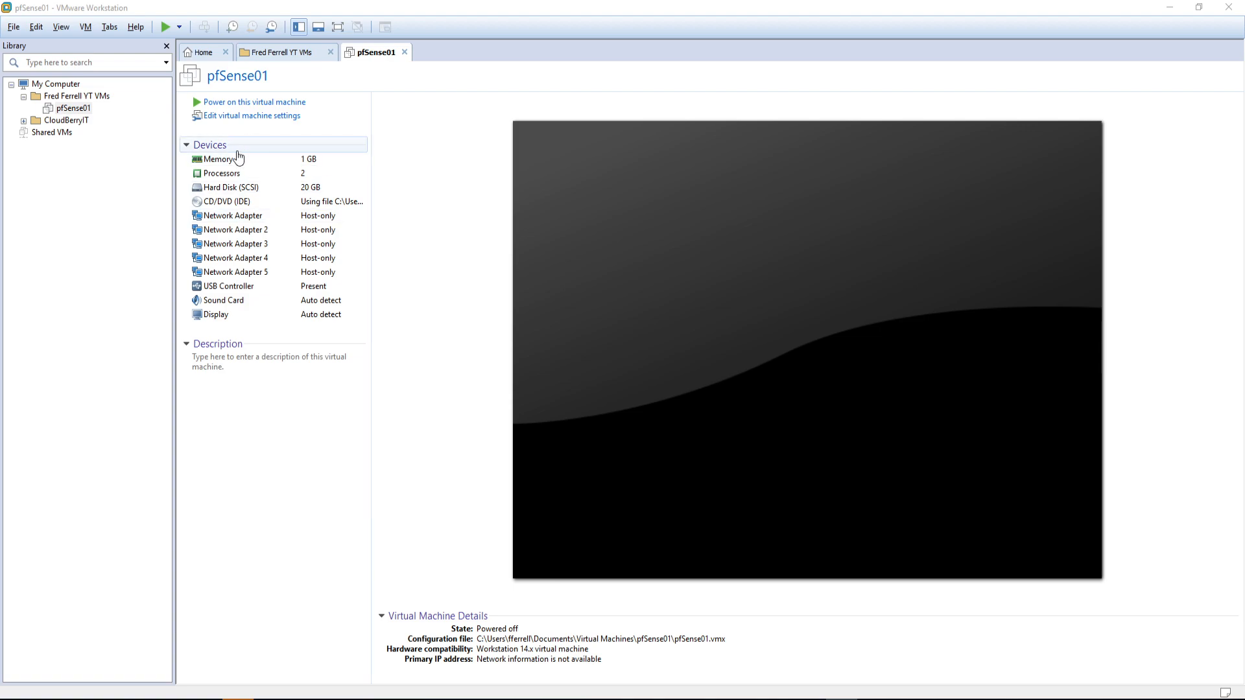
Step: Add a Network Adapter 6 to pfSense01 and set Network Adapter 1 to Bridged
click(253, 116)
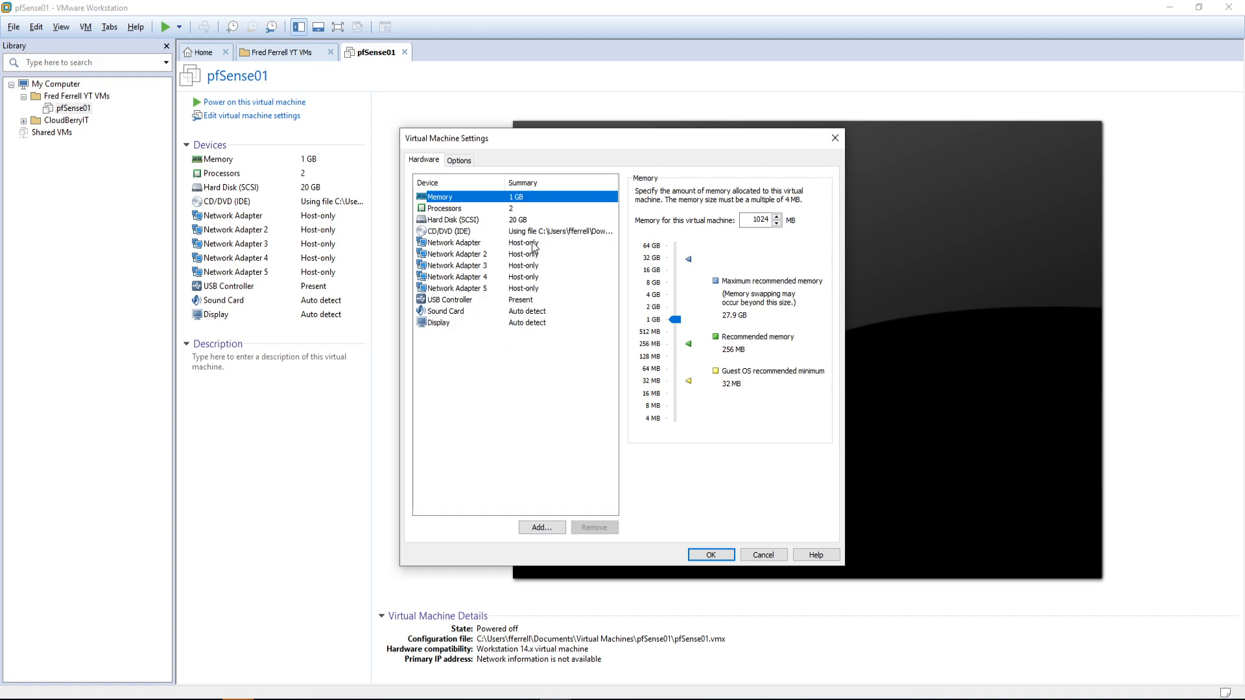
click(536, 244)
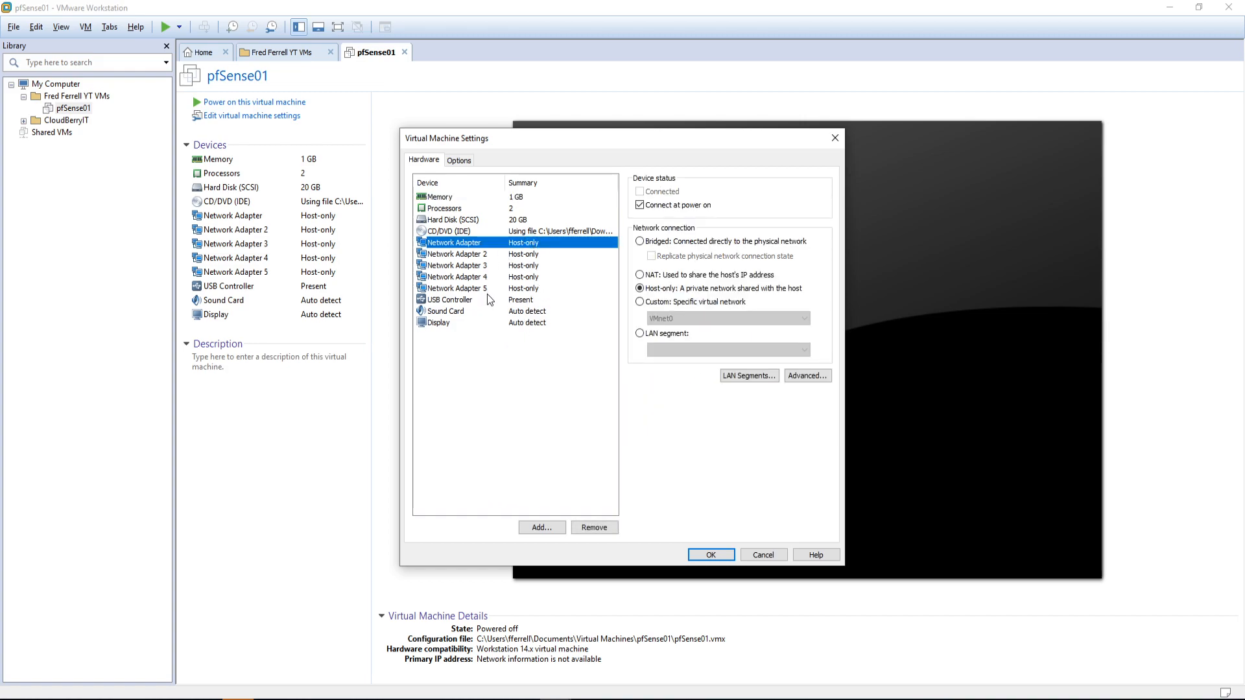
click(541, 527)
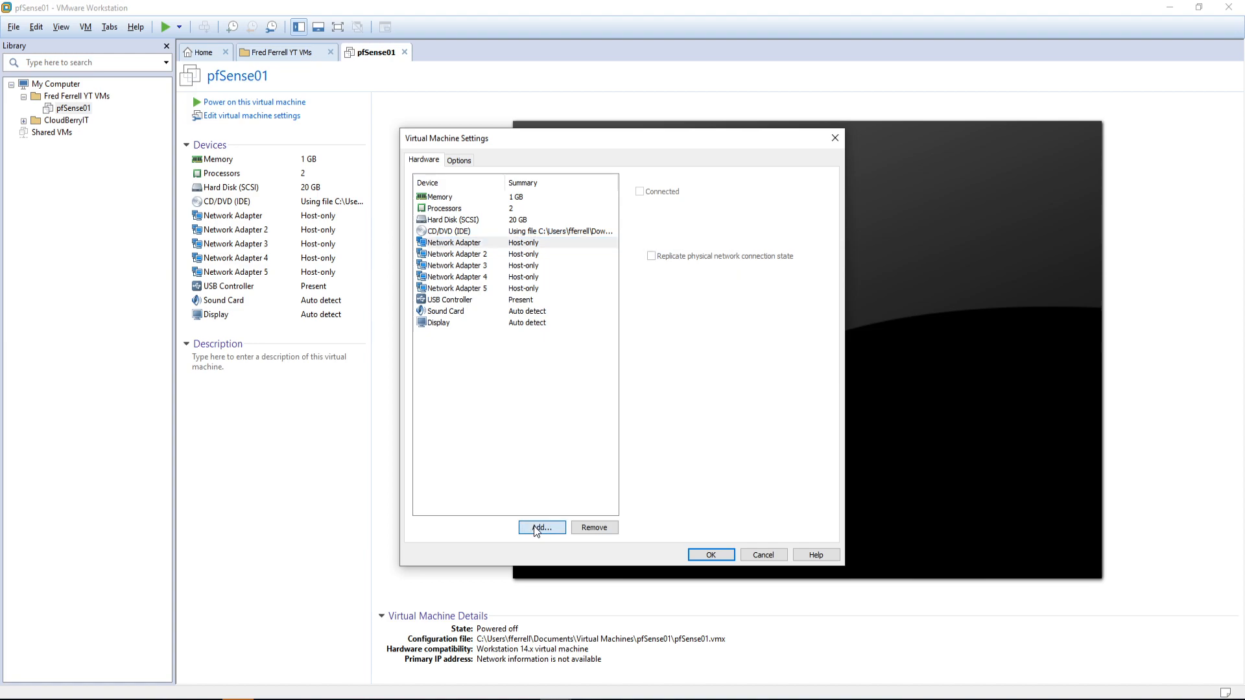
click(540, 325)
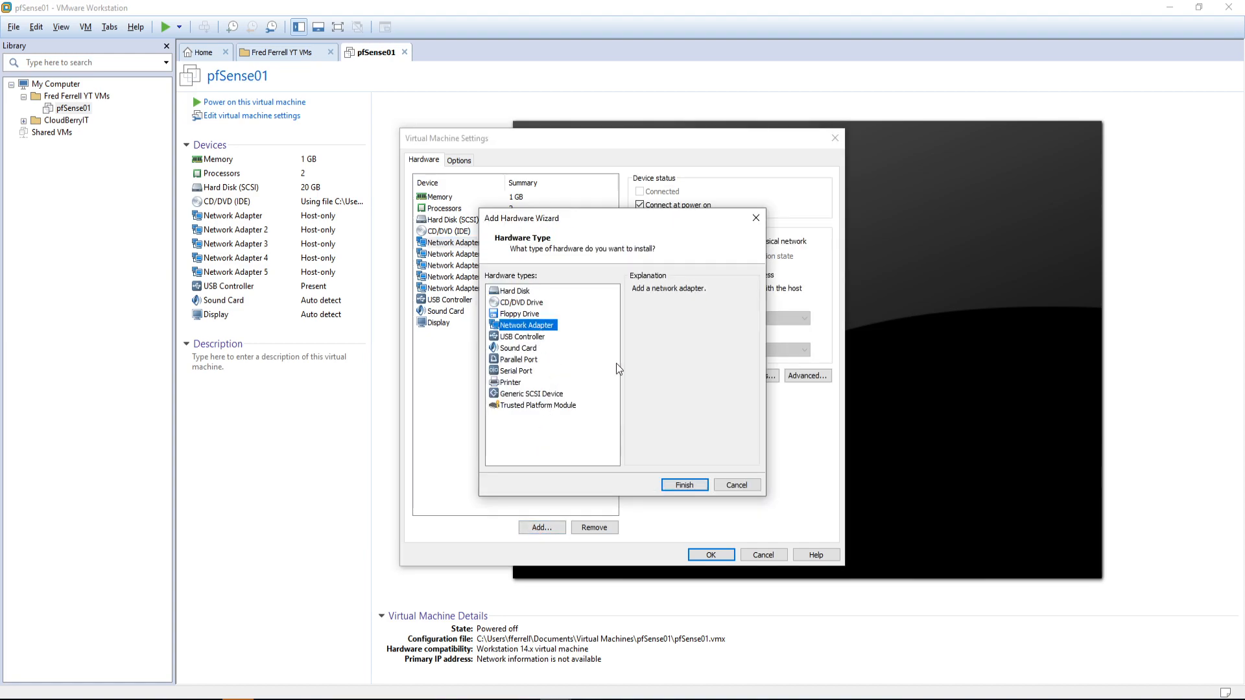
click(686, 487)
click(525, 244)
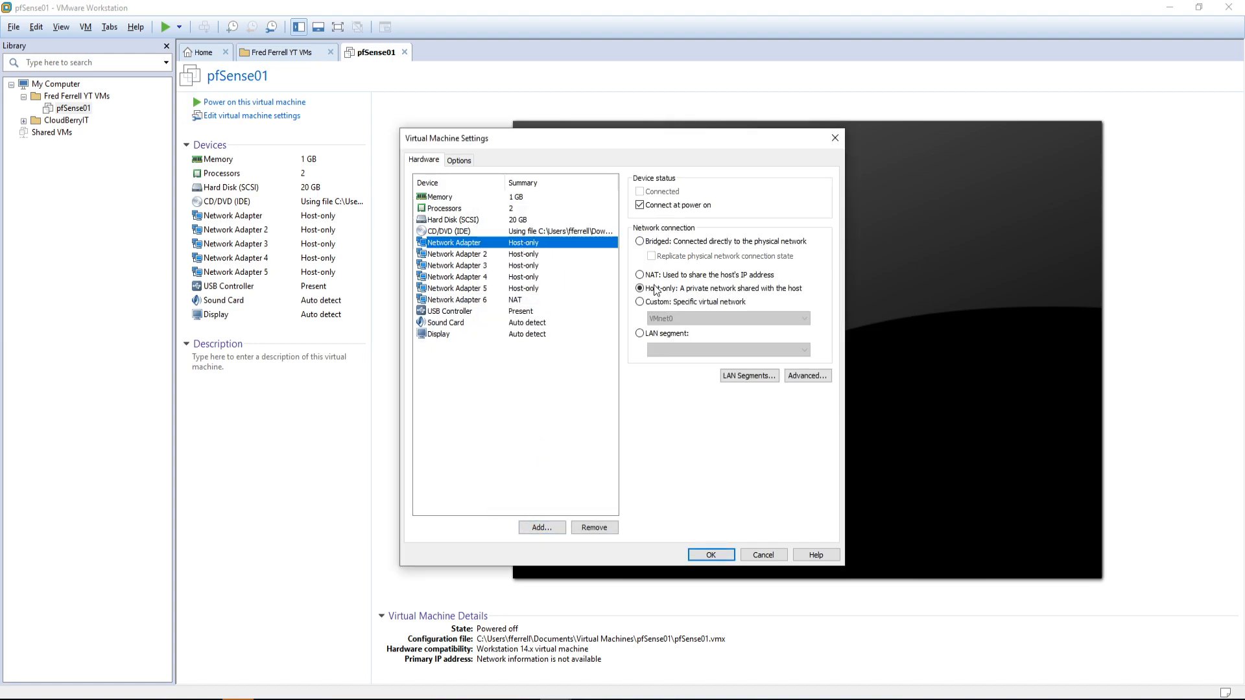
click(664, 242)
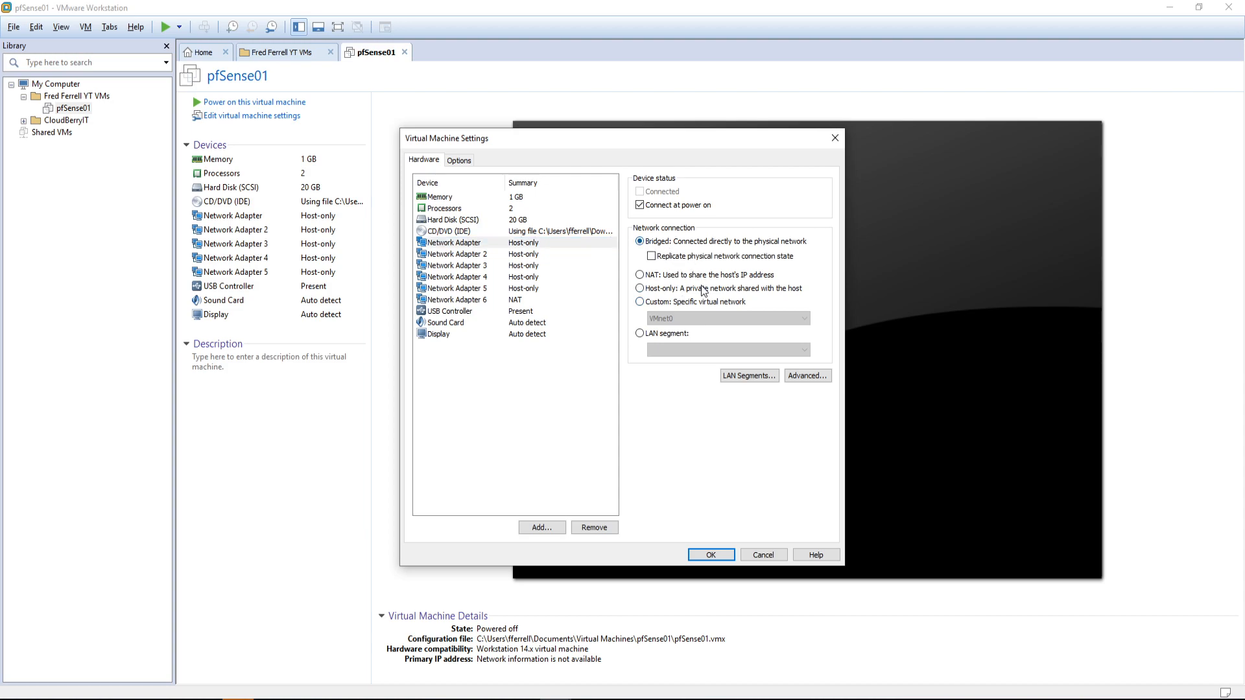
Step: Connect Network Adapters 2, 3 and 4 to custom VMnet11, VMnet12 and VMnet13
click(536, 255)
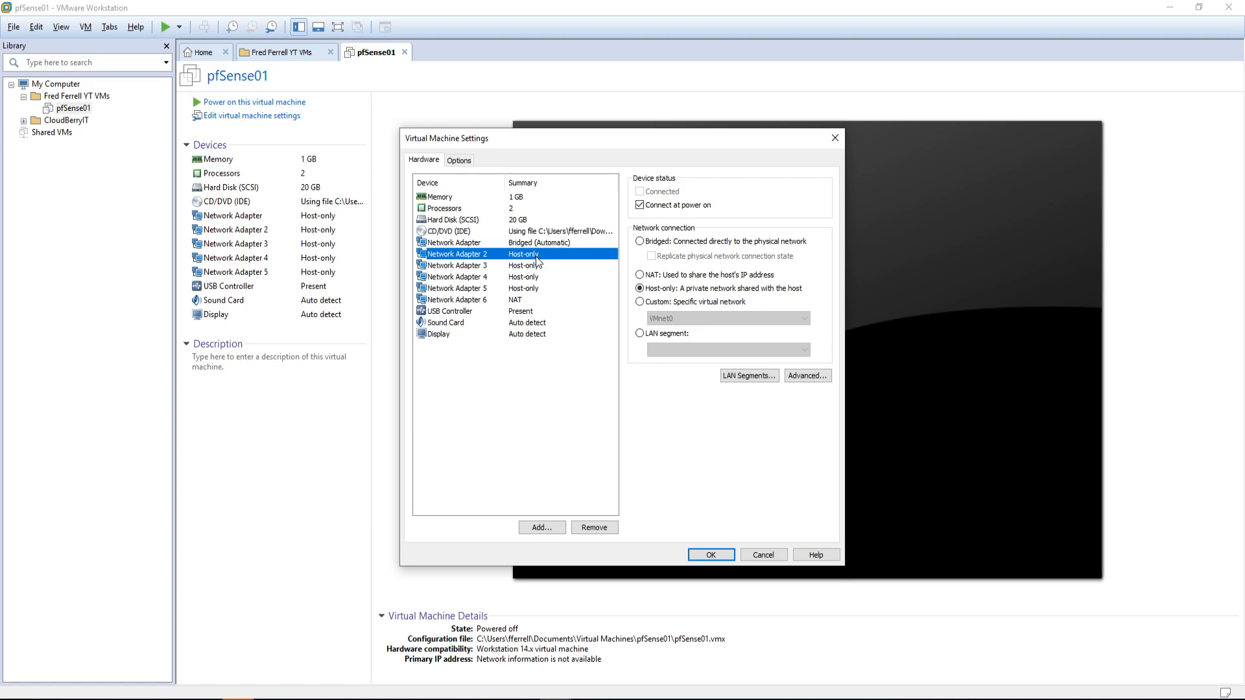
click(640, 301)
click(678, 319)
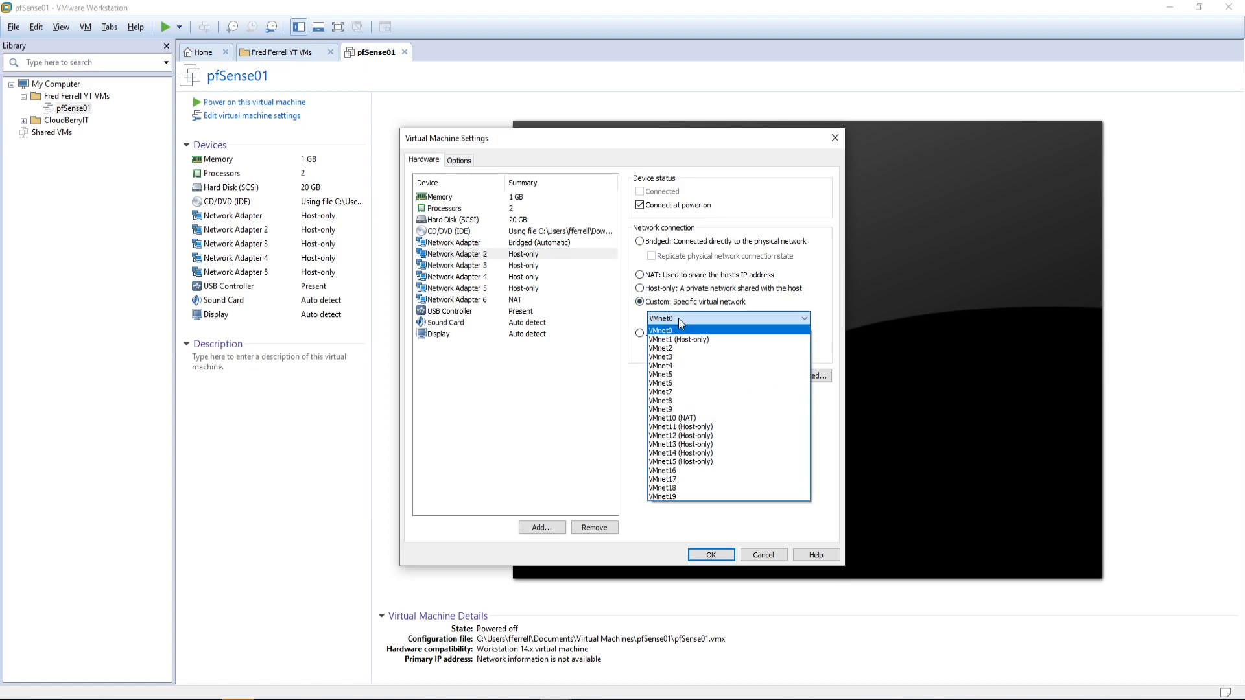
click(695, 426)
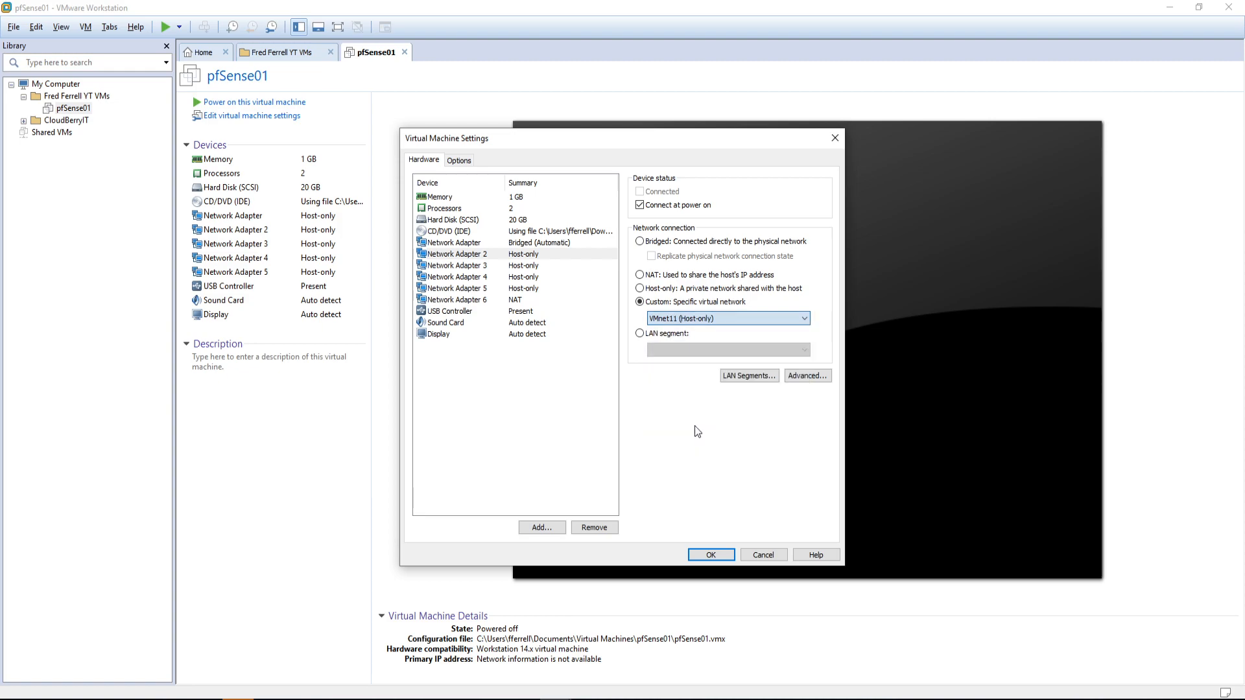
click(478, 268)
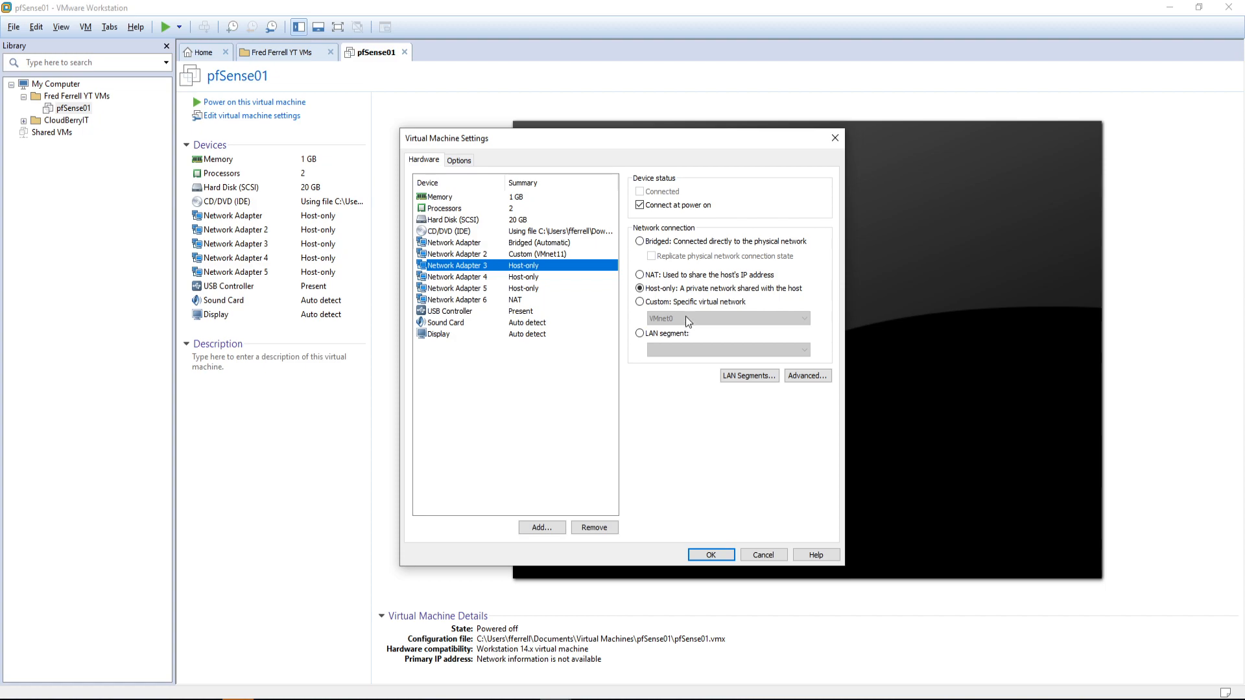
click(684, 302)
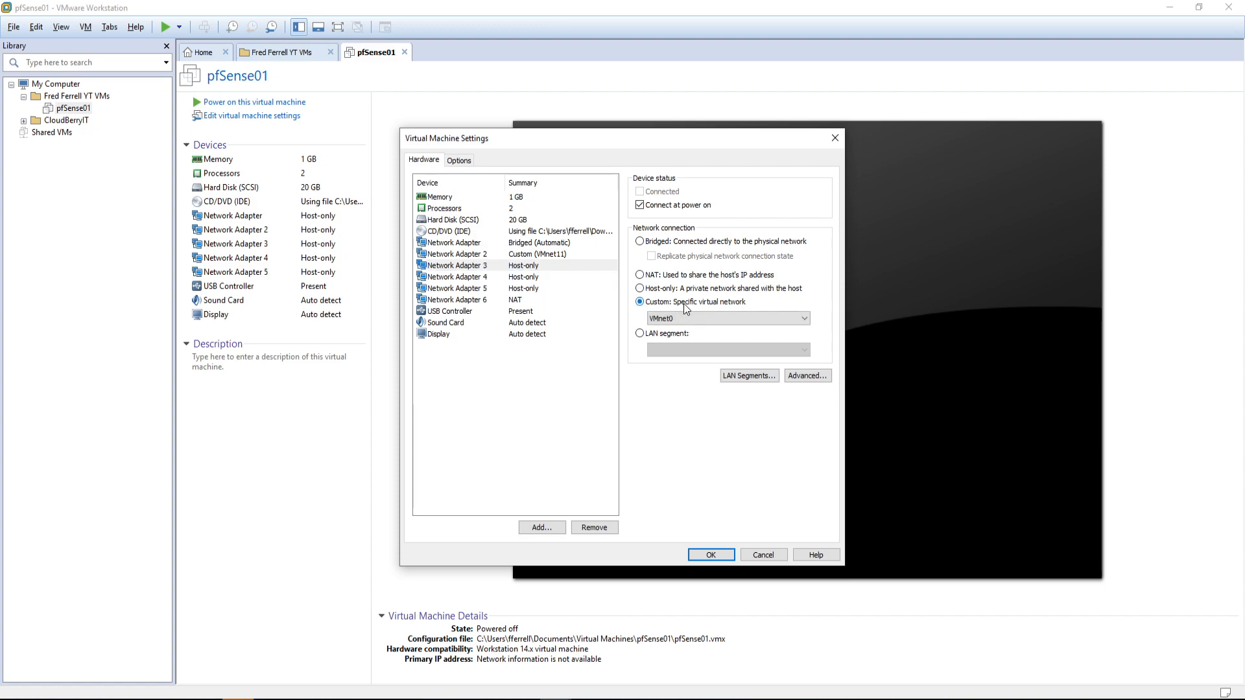
click(682, 316)
click(686, 436)
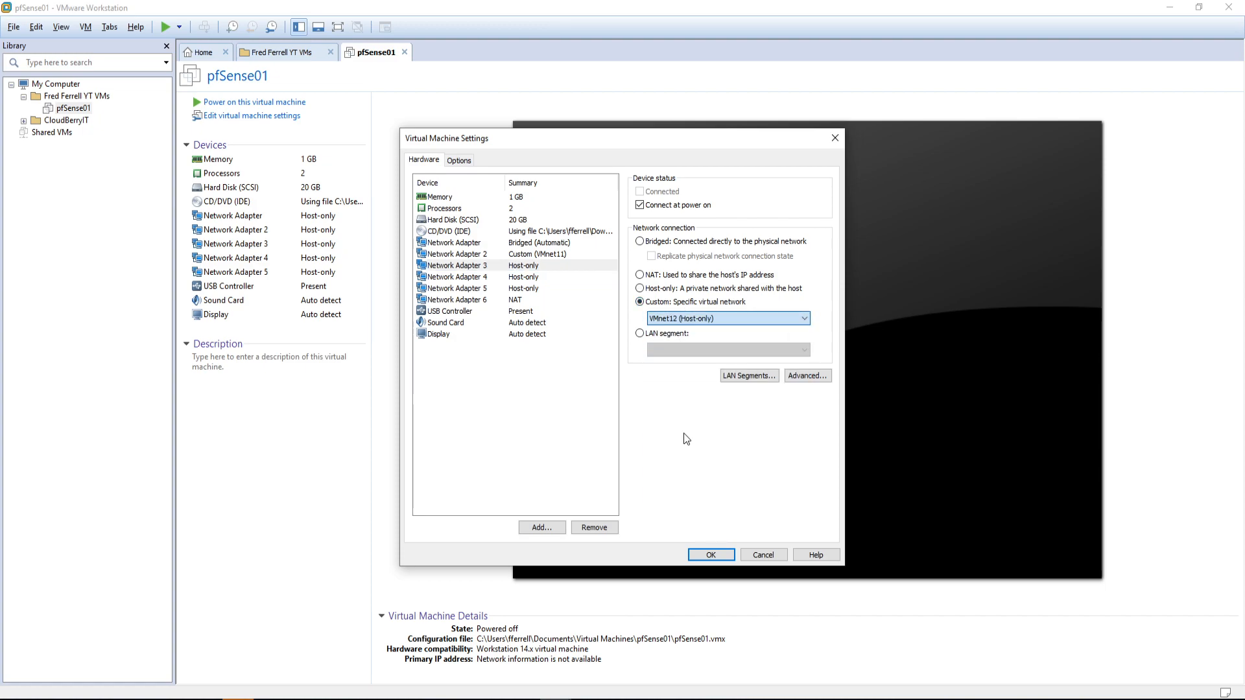
click(480, 277)
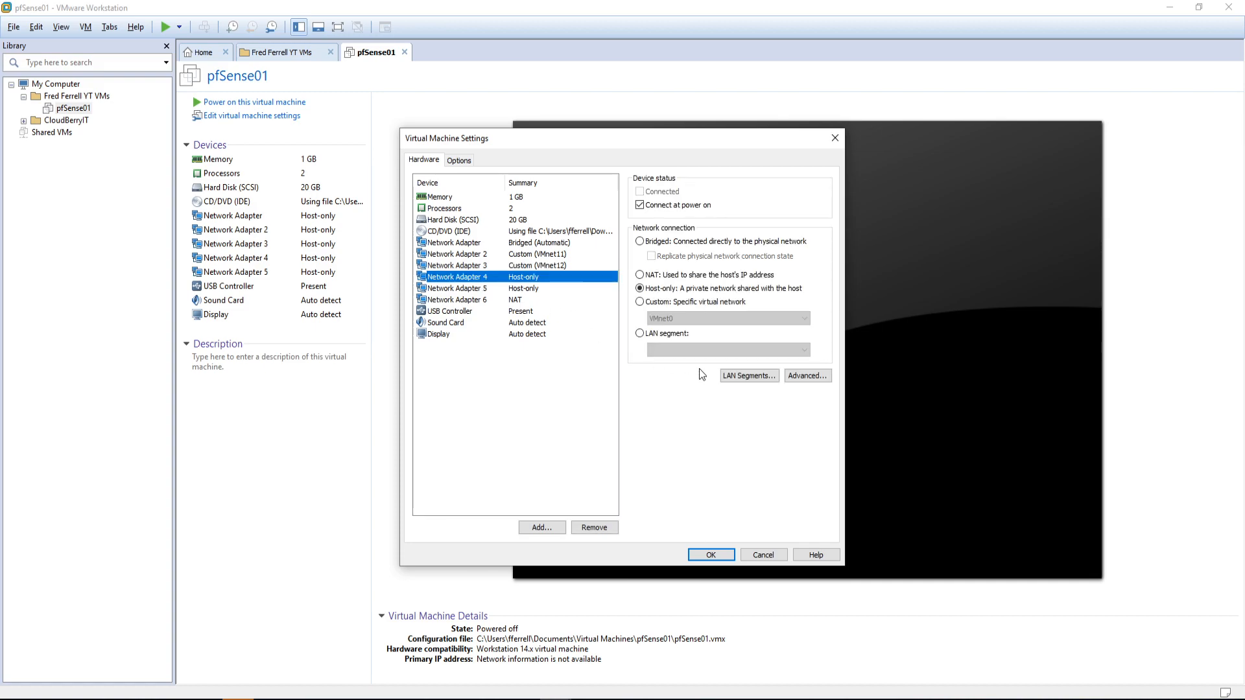
click(682, 303)
click(682, 318)
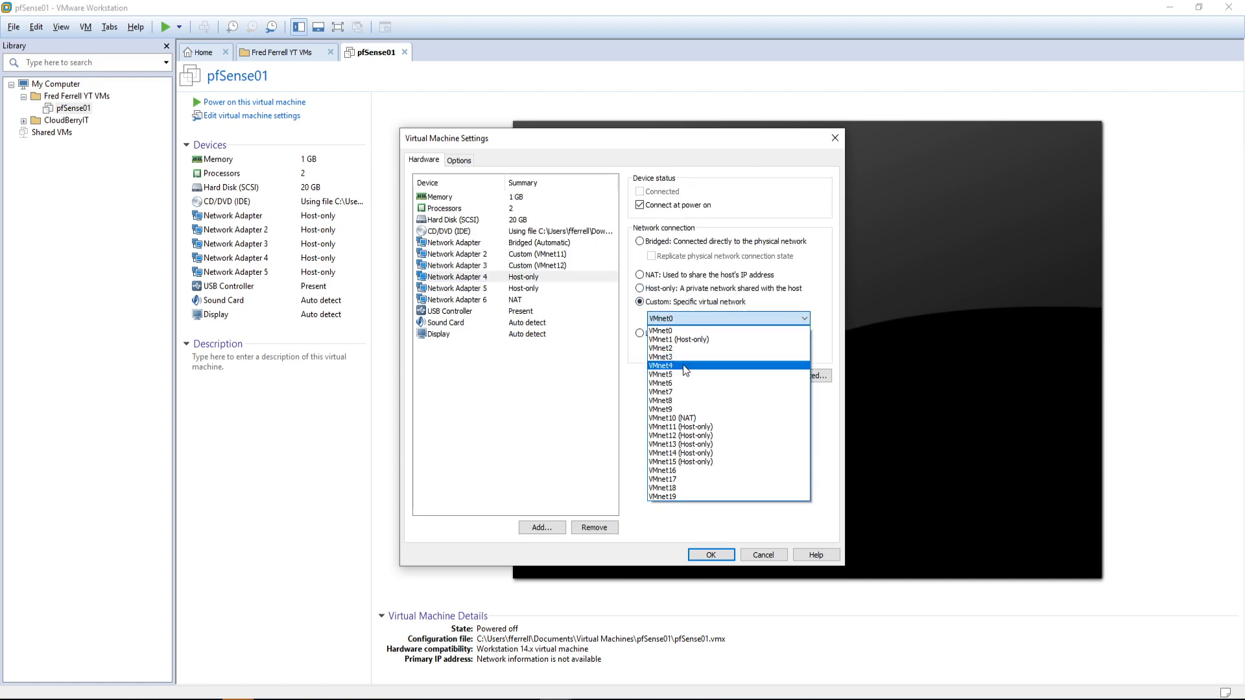
click(684, 443)
Step: Connect Network Adapters 5 and 6 to VMnet14 and VMnet15 and save the settings
click(492, 289)
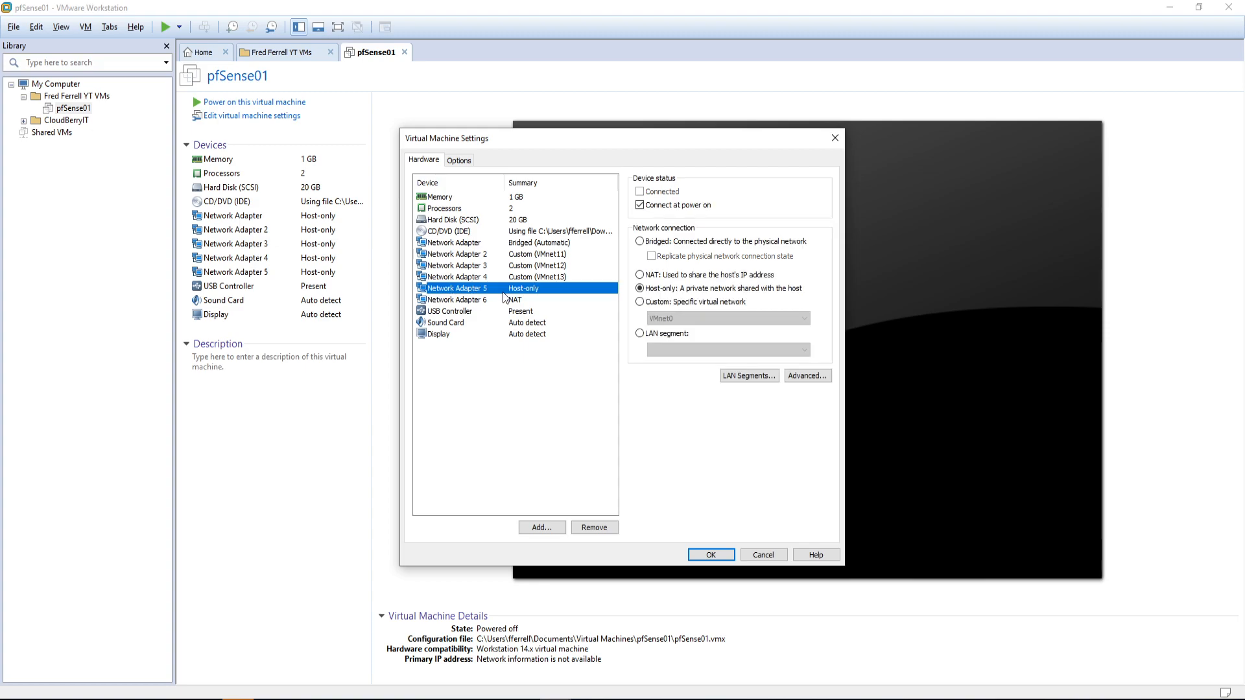
click(675, 302)
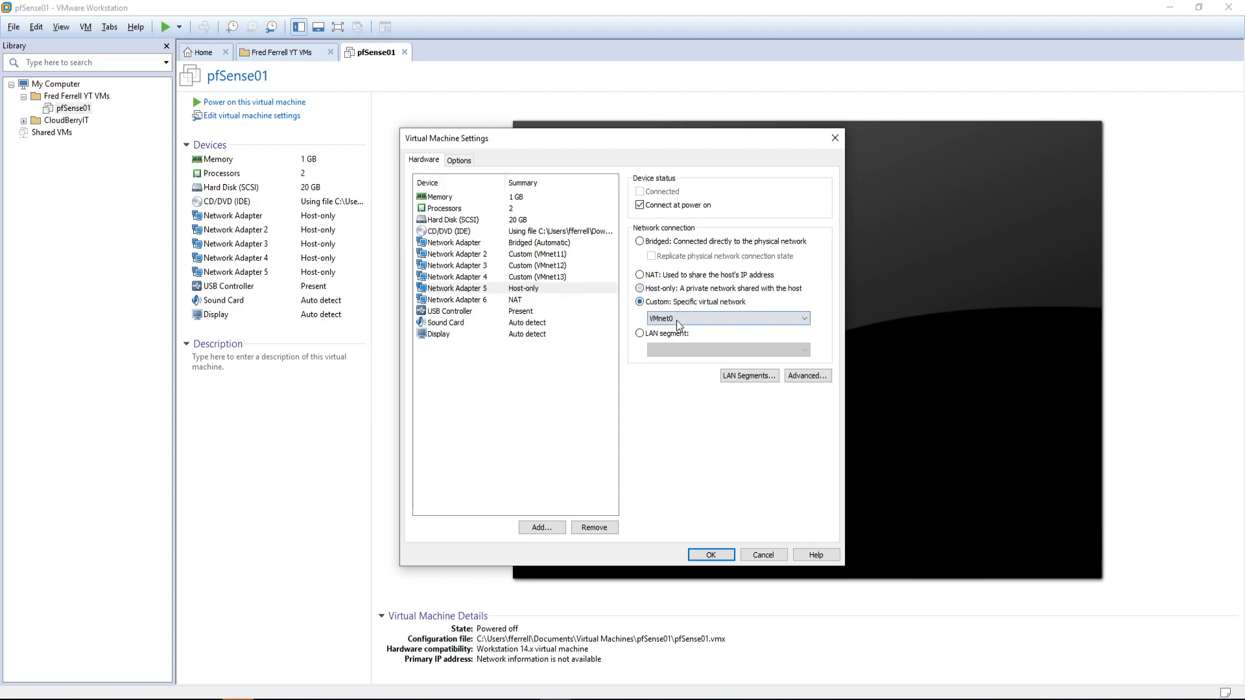
click(678, 319)
click(684, 453)
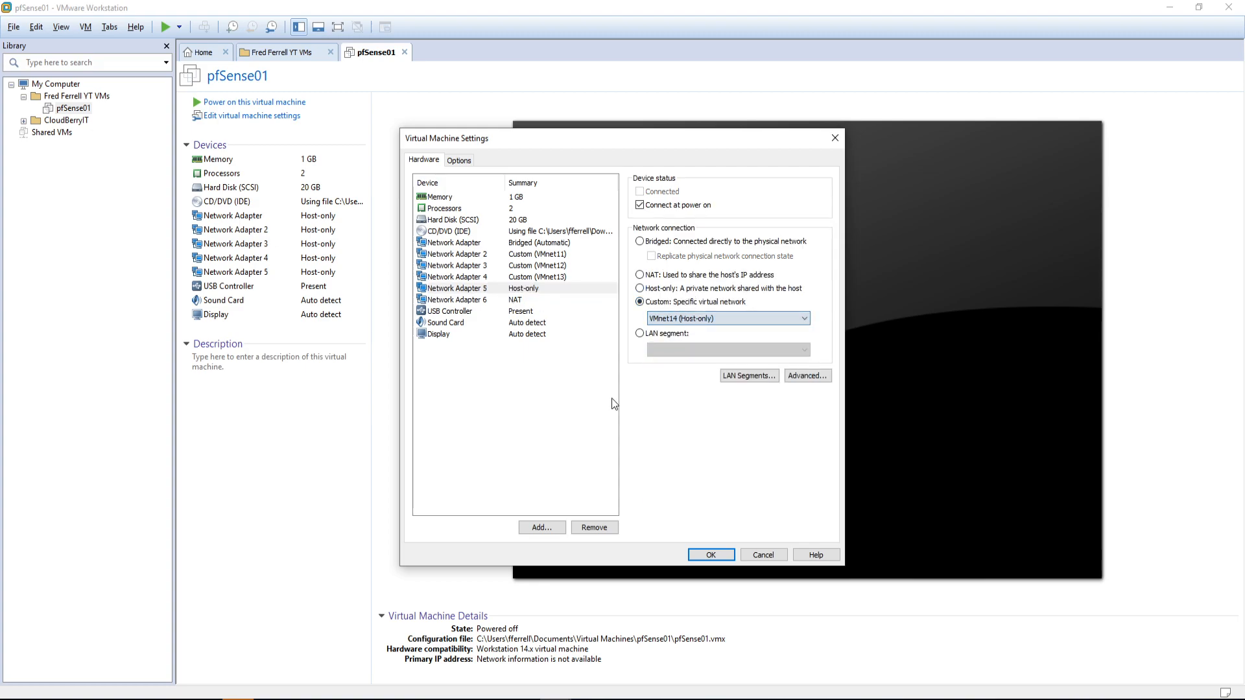
click(488, 300)
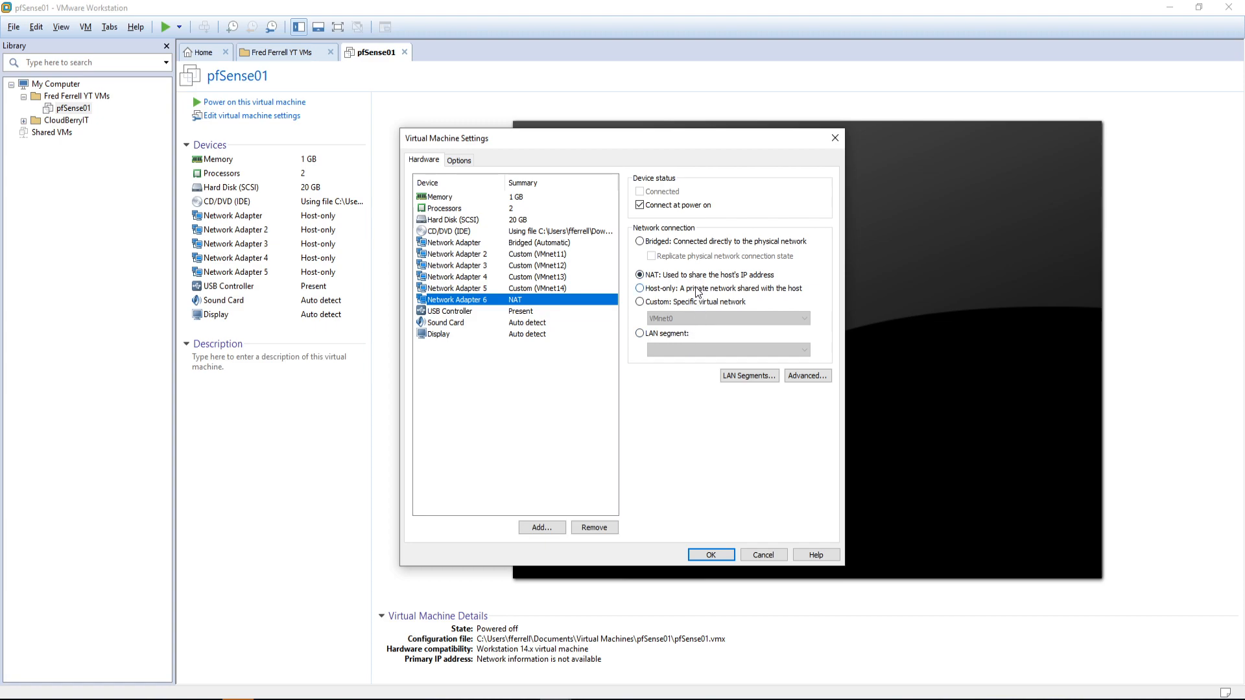
click(676, 303)
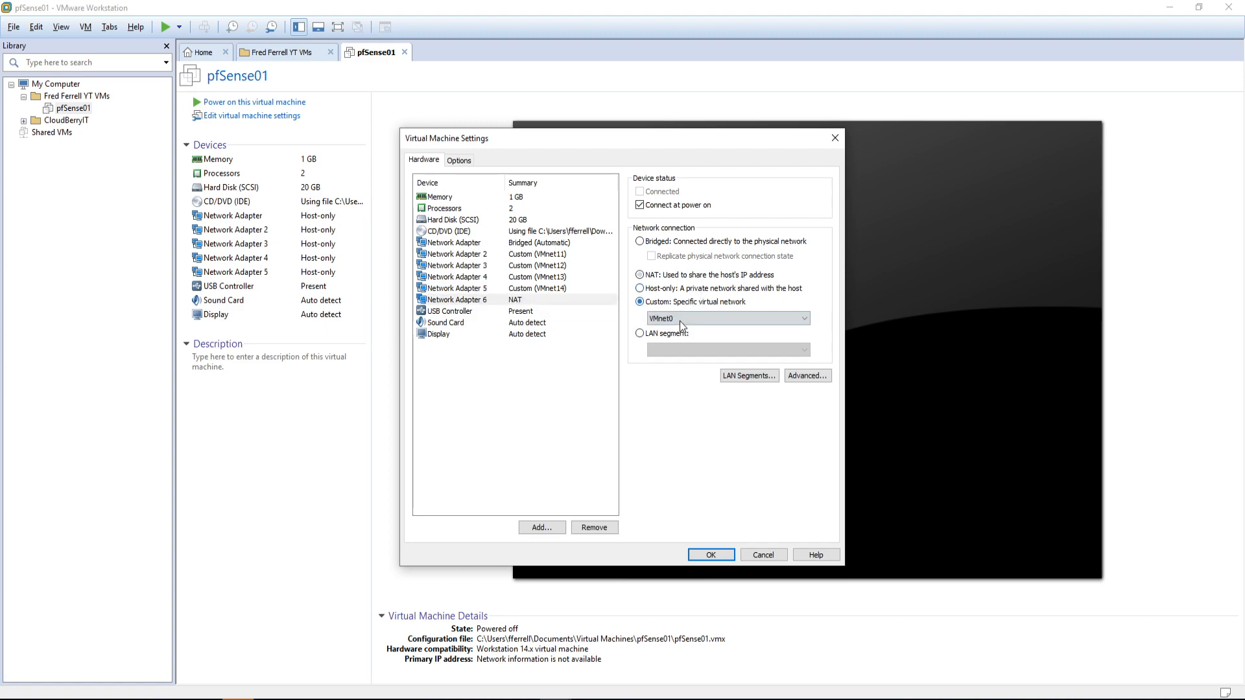
click(687, 319)
click(708, 461)
click(506, 399)
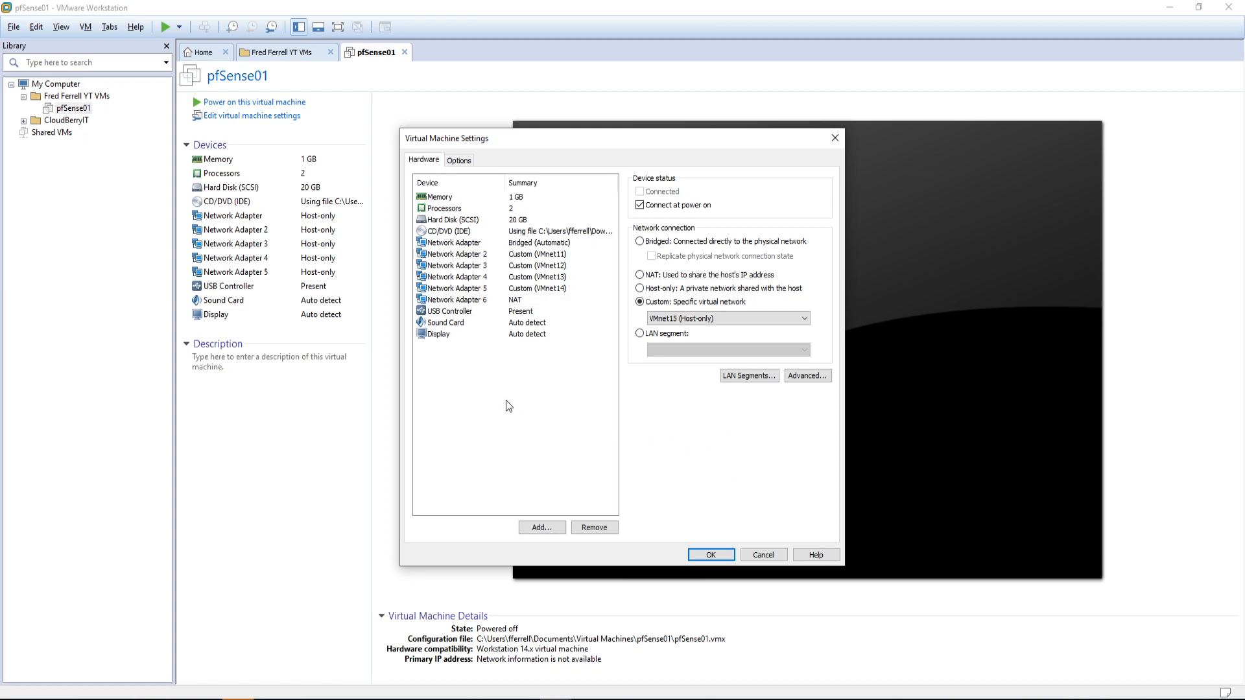
click(464, 313)
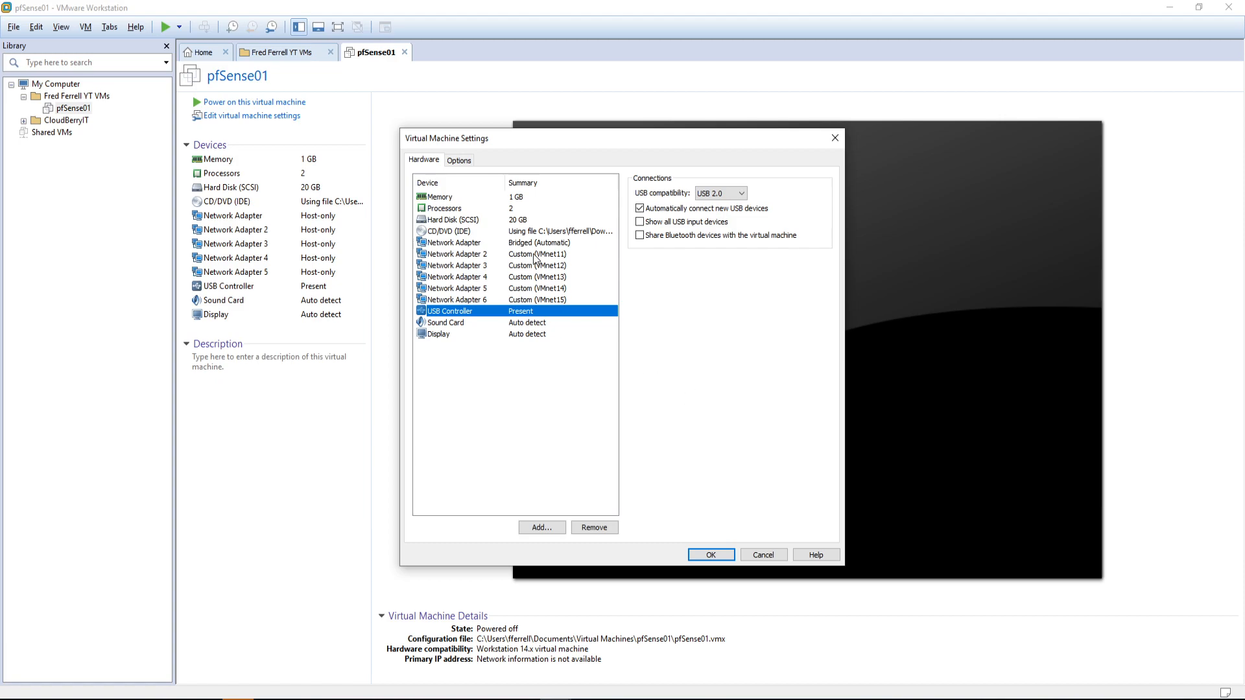
click(534, 254)
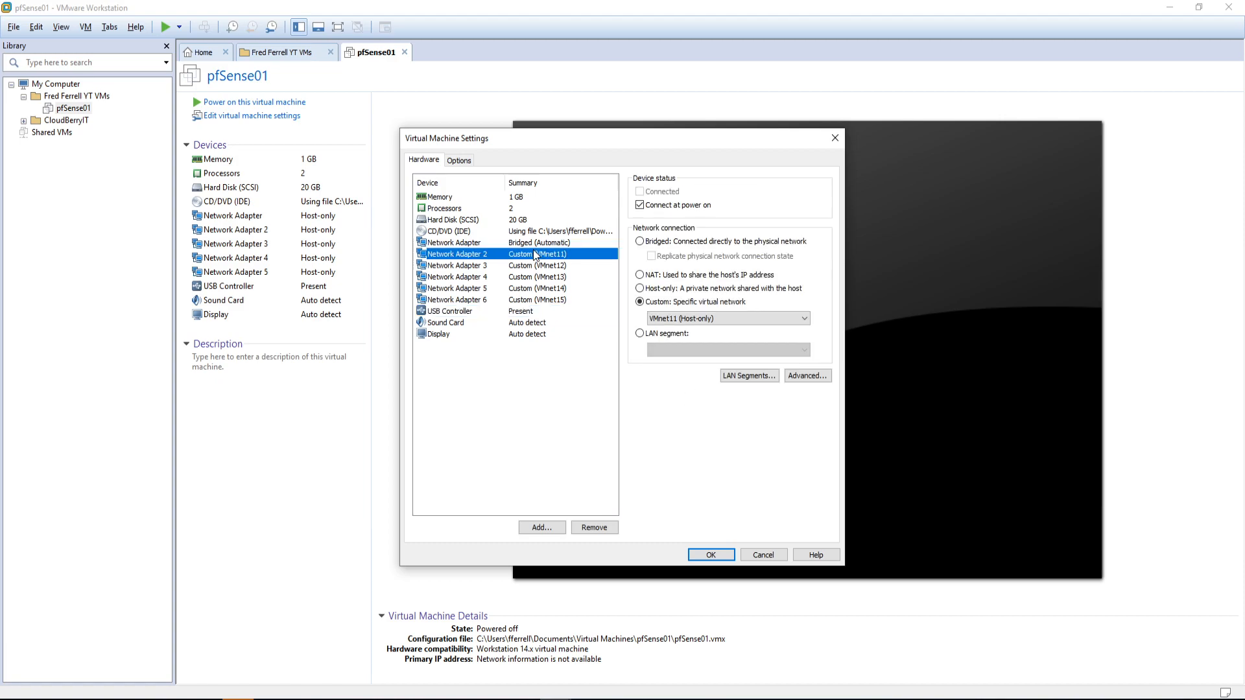
click(703, 553)
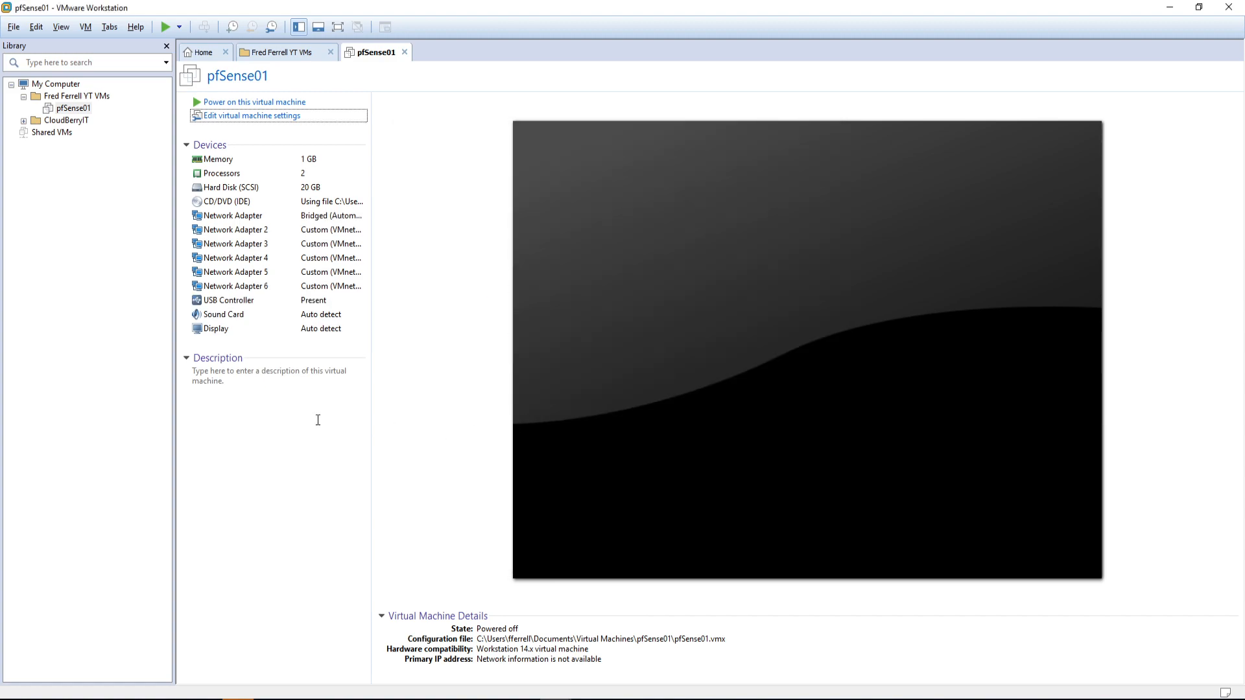
Step: Power on the pfSense01 virtual machine
click(256, 102)
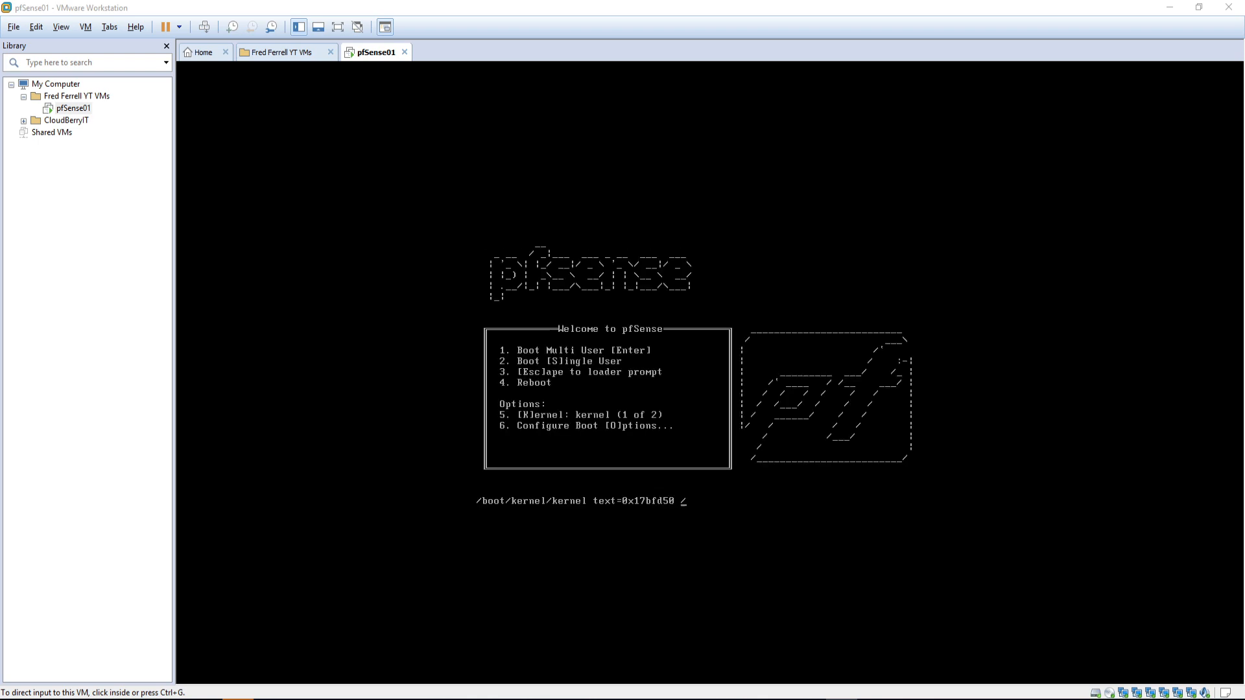
Step: Write task 3 'Configure pfSense01 interfaces and ACLs' in the lab notes, lowercasing the final s
key(alt+Tab)
drag(586, 123, 337, 91)
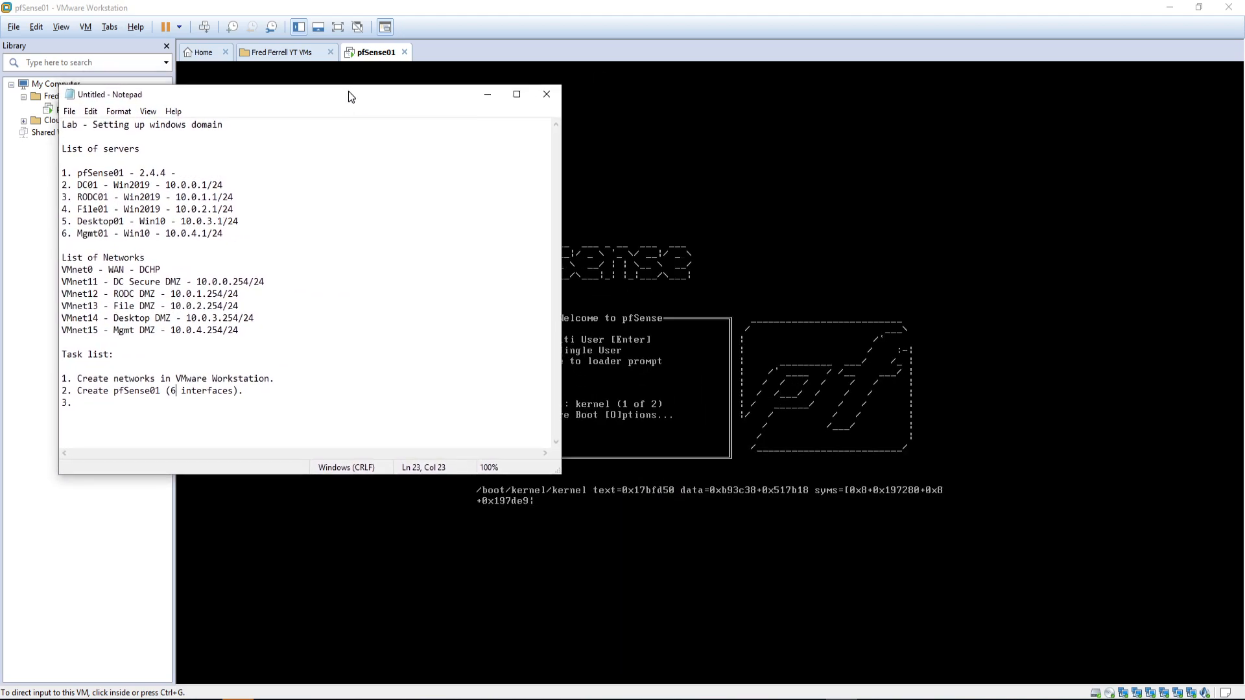
click(111, 405)
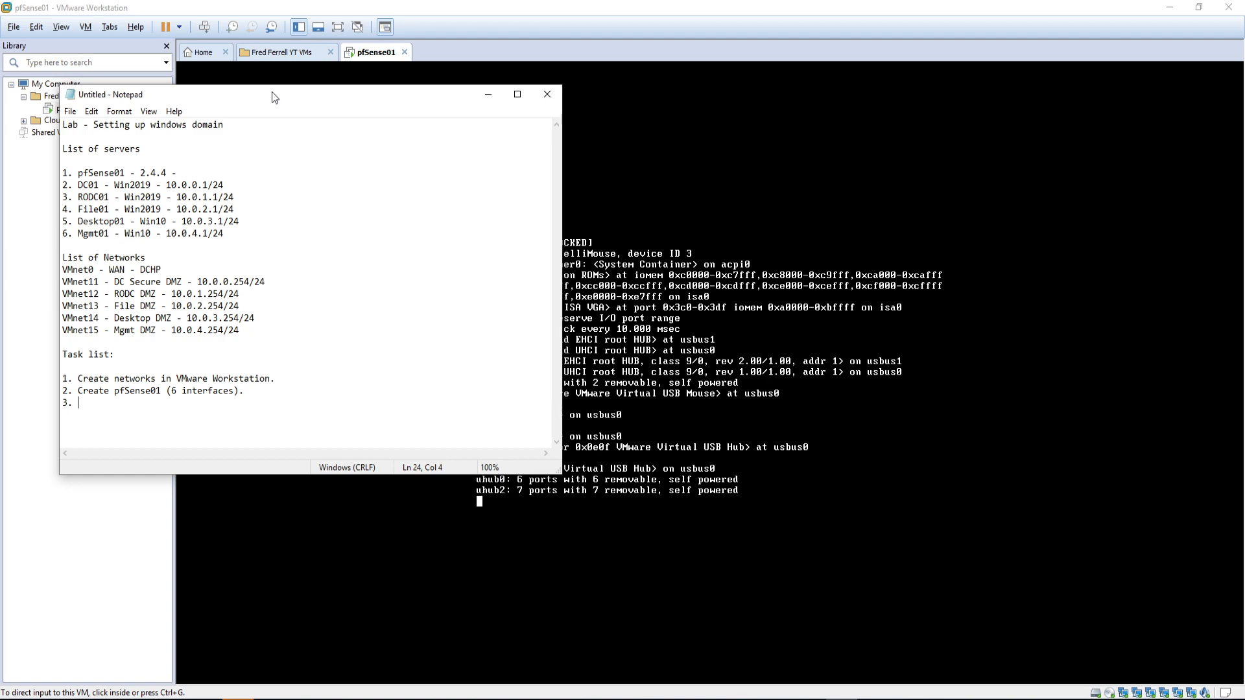
text(Configure pfSense)
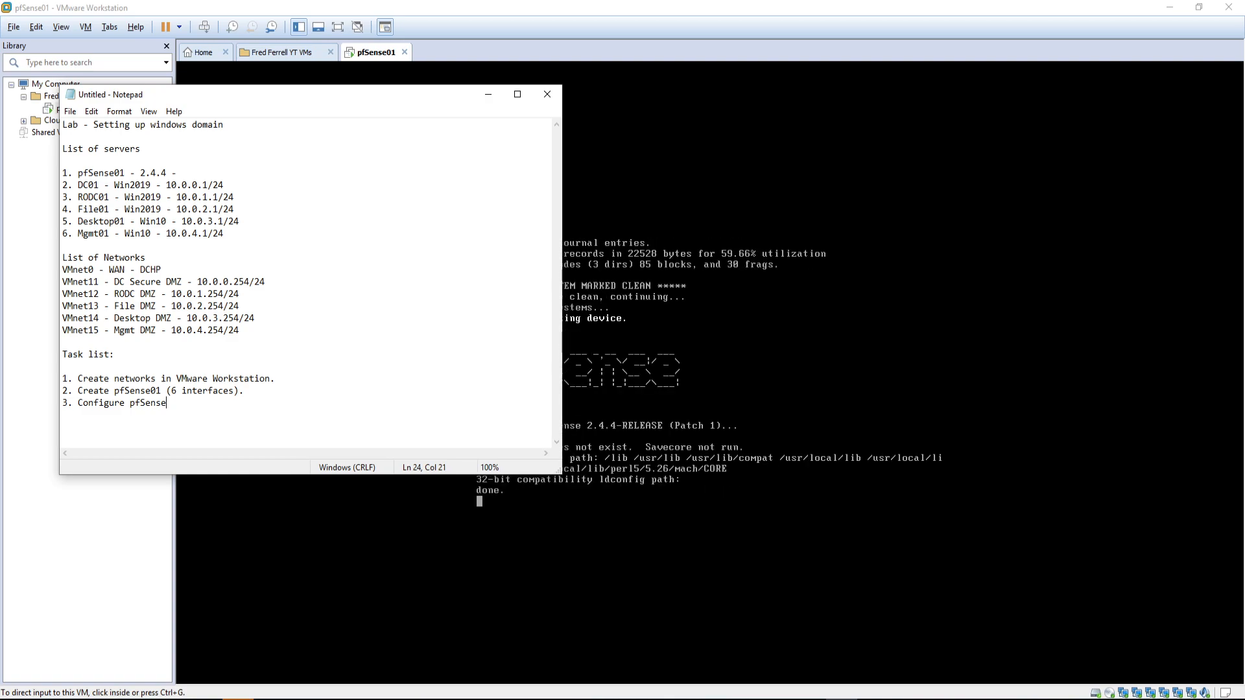
text(01 )
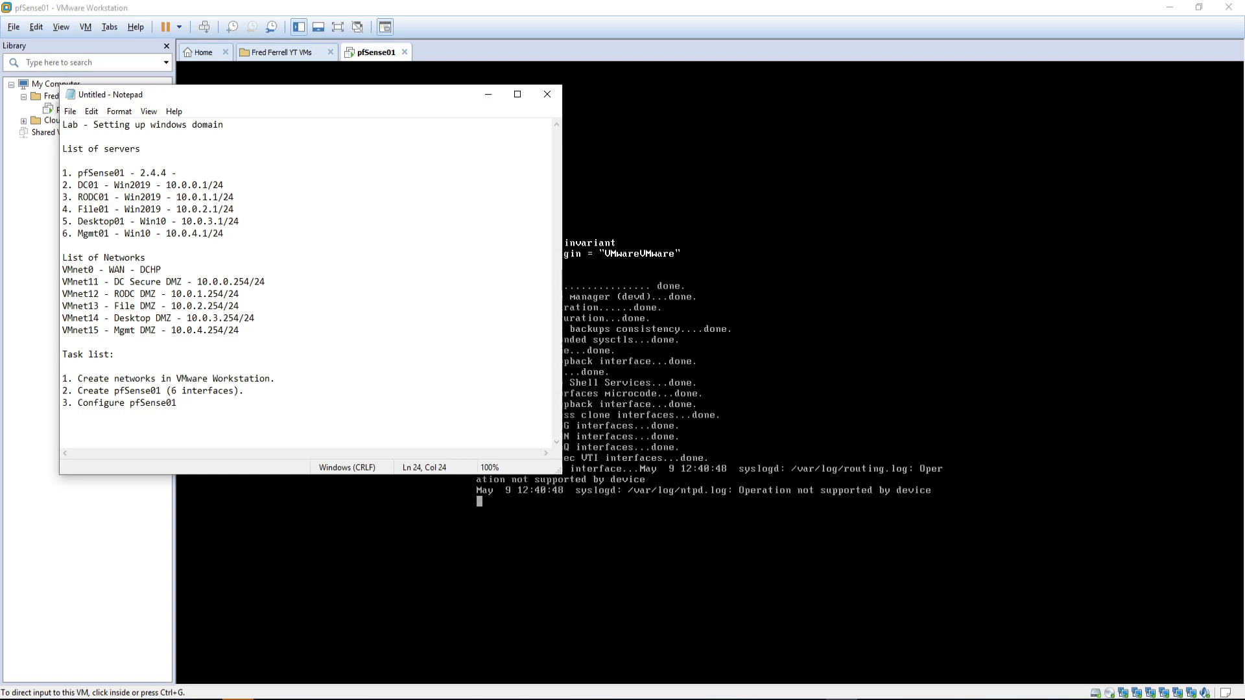
text(interfaces )
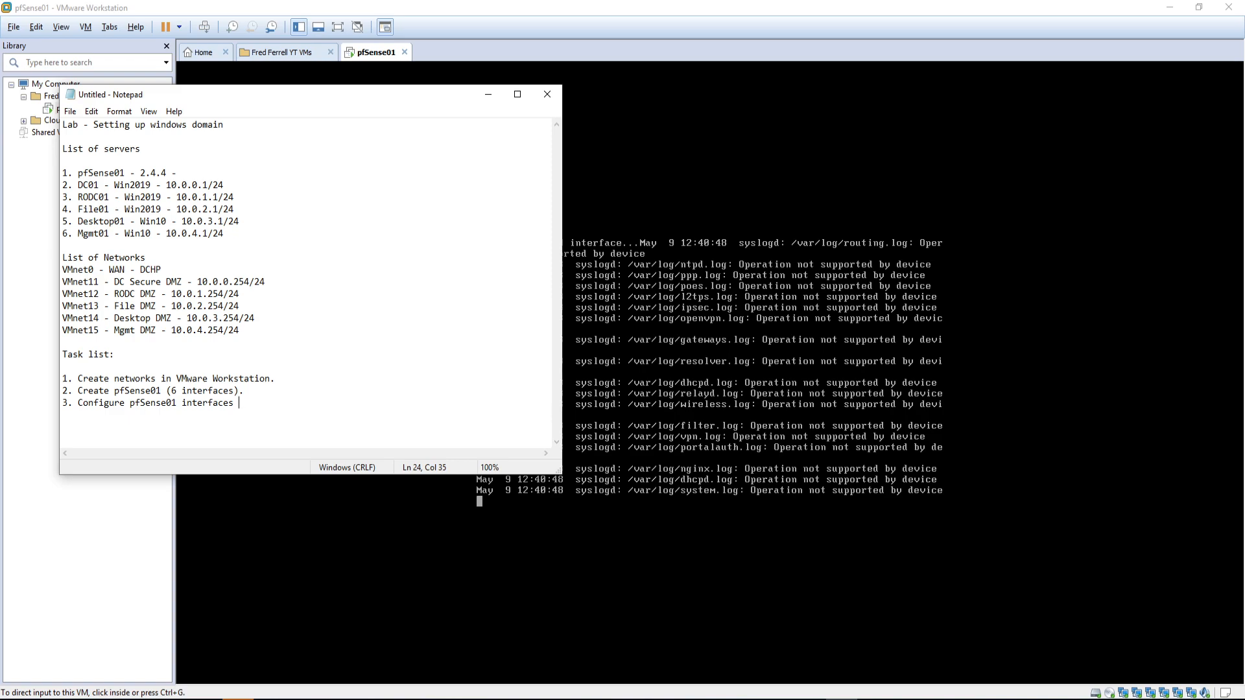
text(and ACLS)
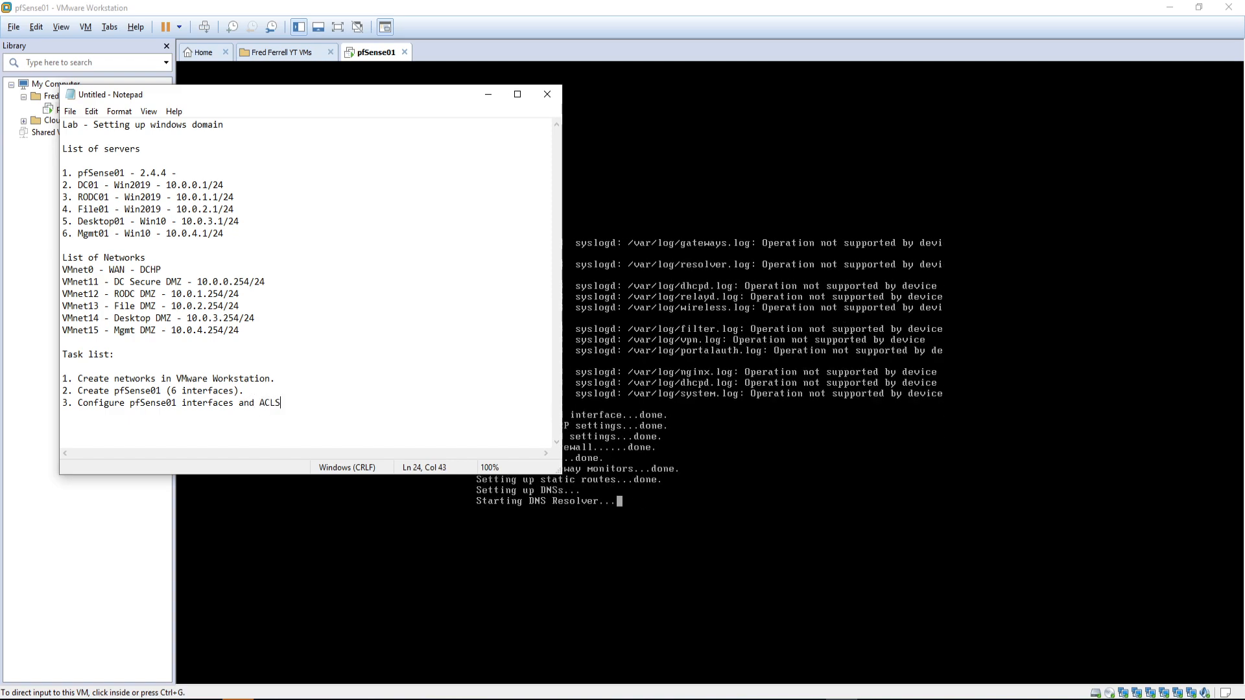
key(BackSpace)
text(s)
drag(319, 97, 640, 143)
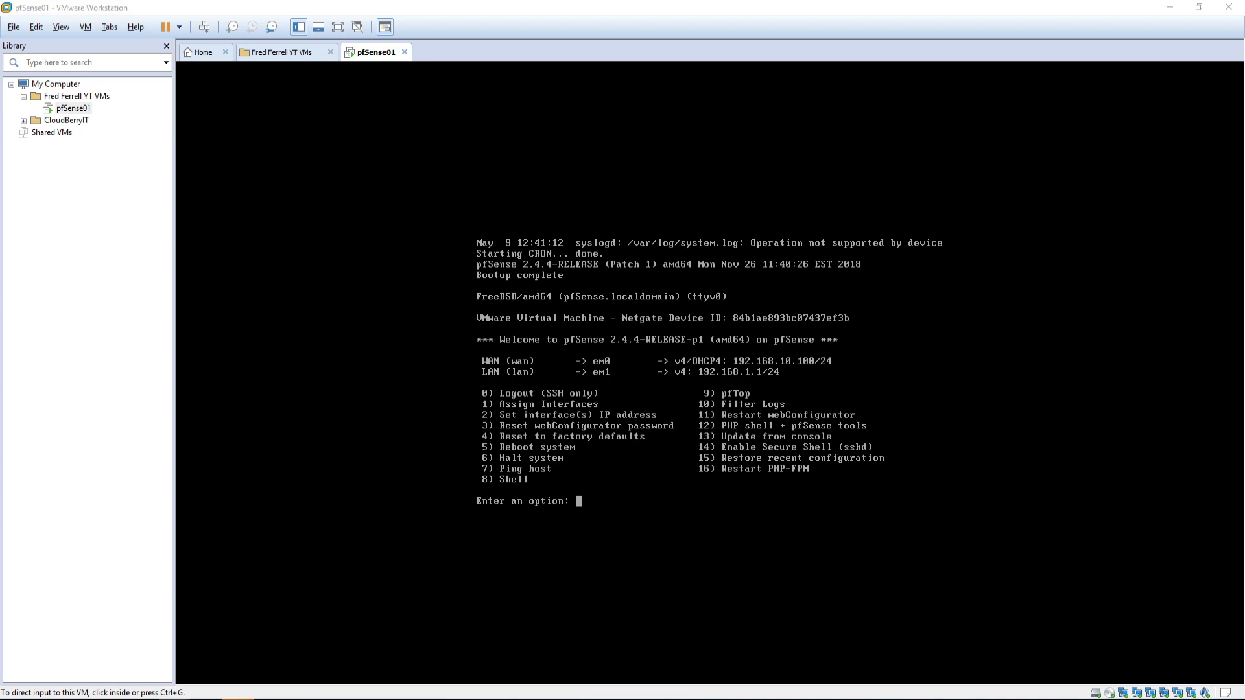
Step: Bring pfSense01's booted console, with WAN em0 at 192.168.10.100/24, to the front
click(713, 544)
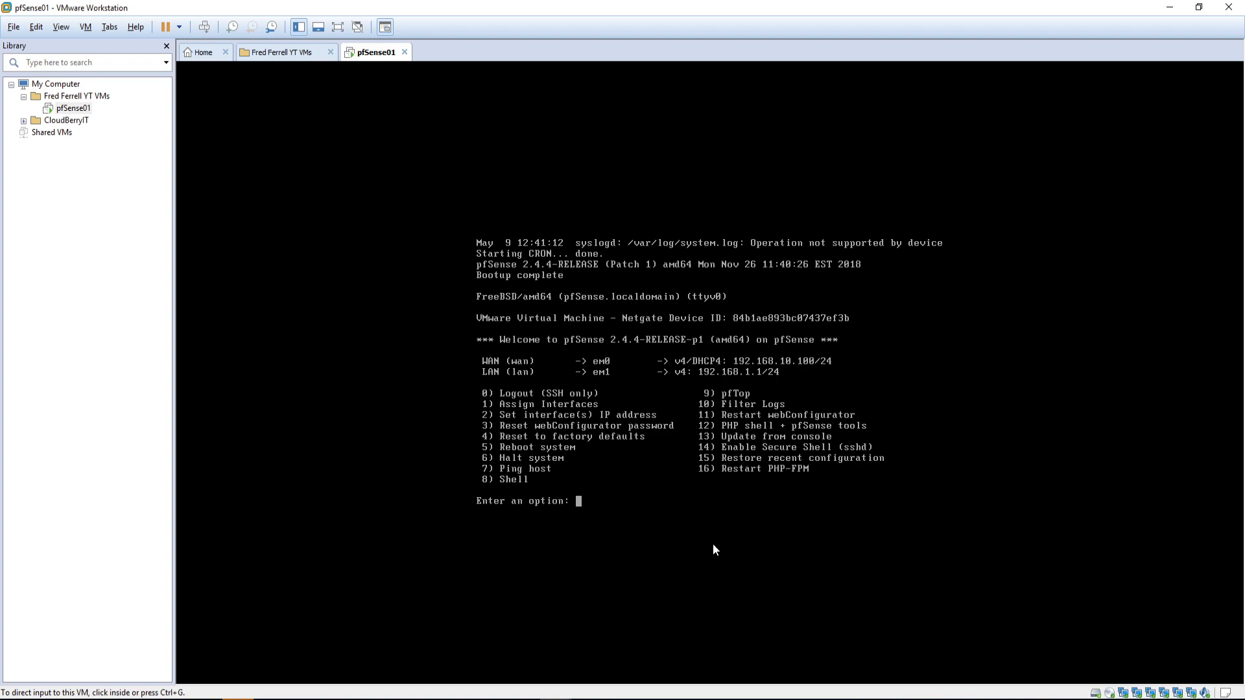
Step: Choose option 1 in the pfSense console to assign interfaces, then pull the lab notes back over it
click(713, 543)
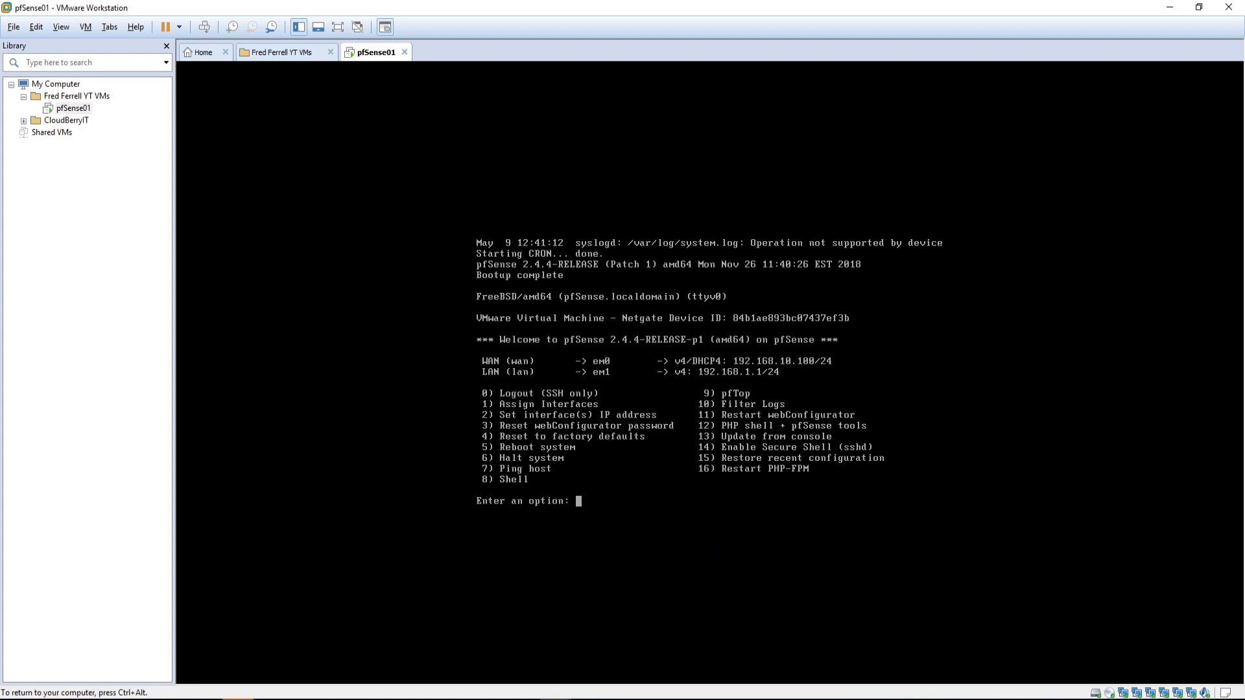
text(1)
key(Return)
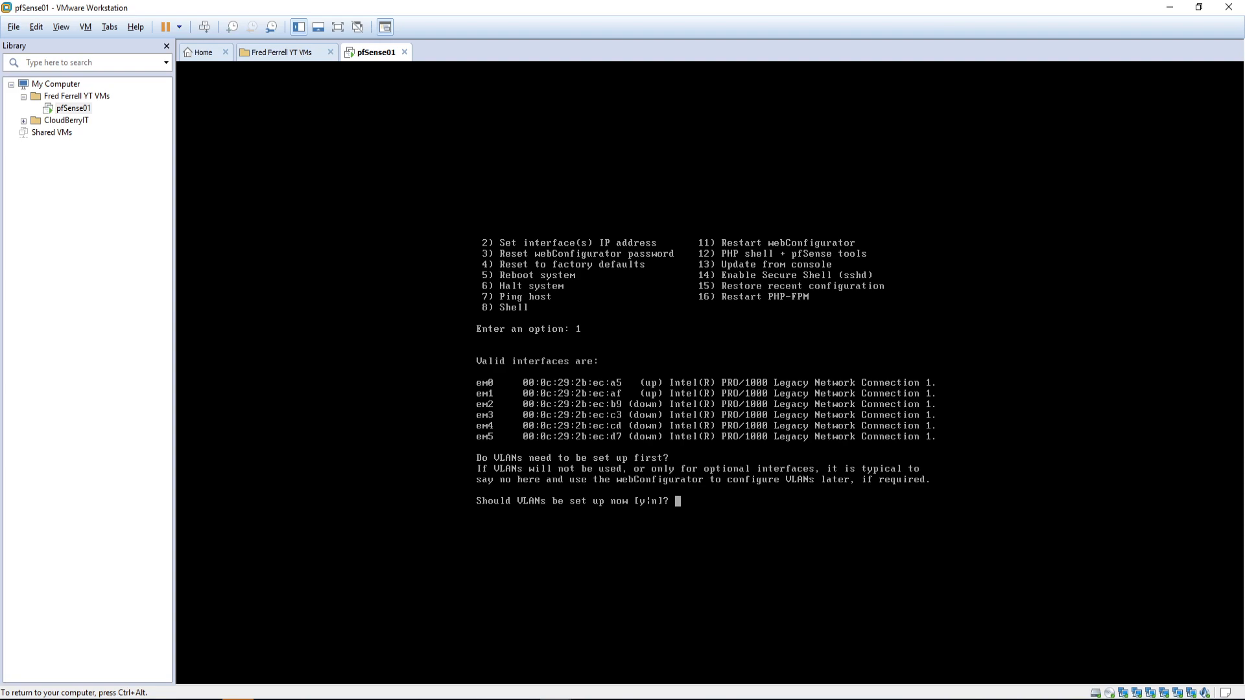
key(ctrl+alt)
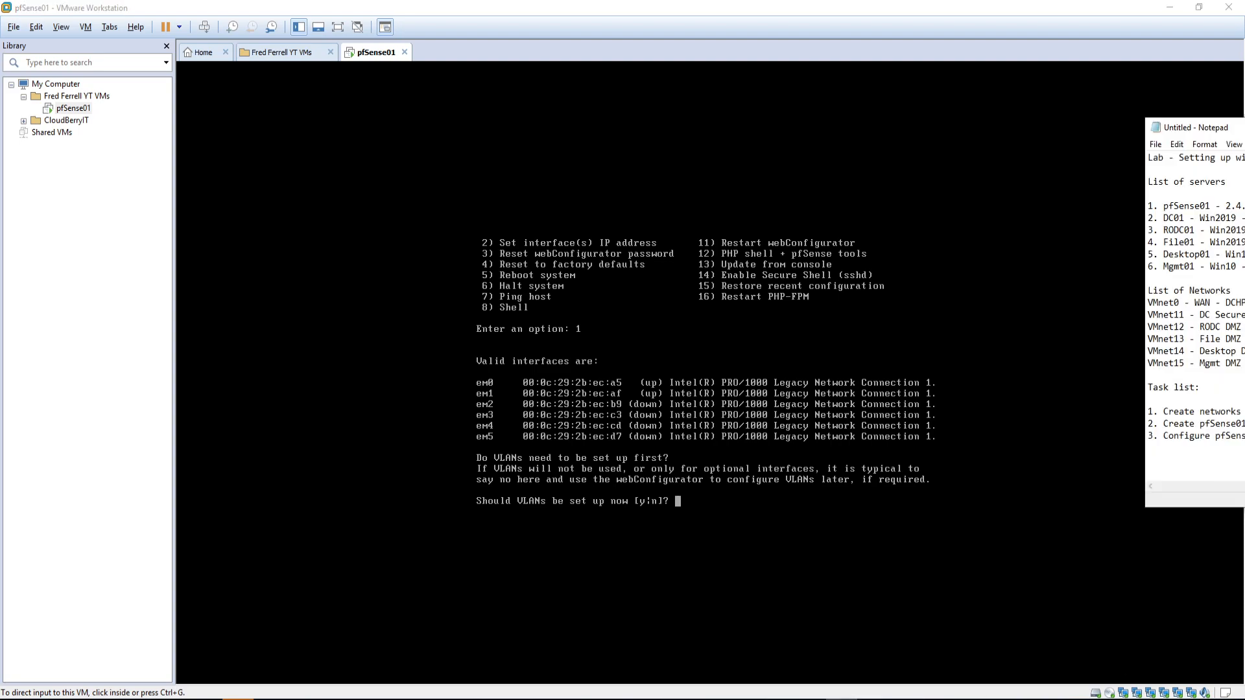
drag(1244, 127, 247, 29)
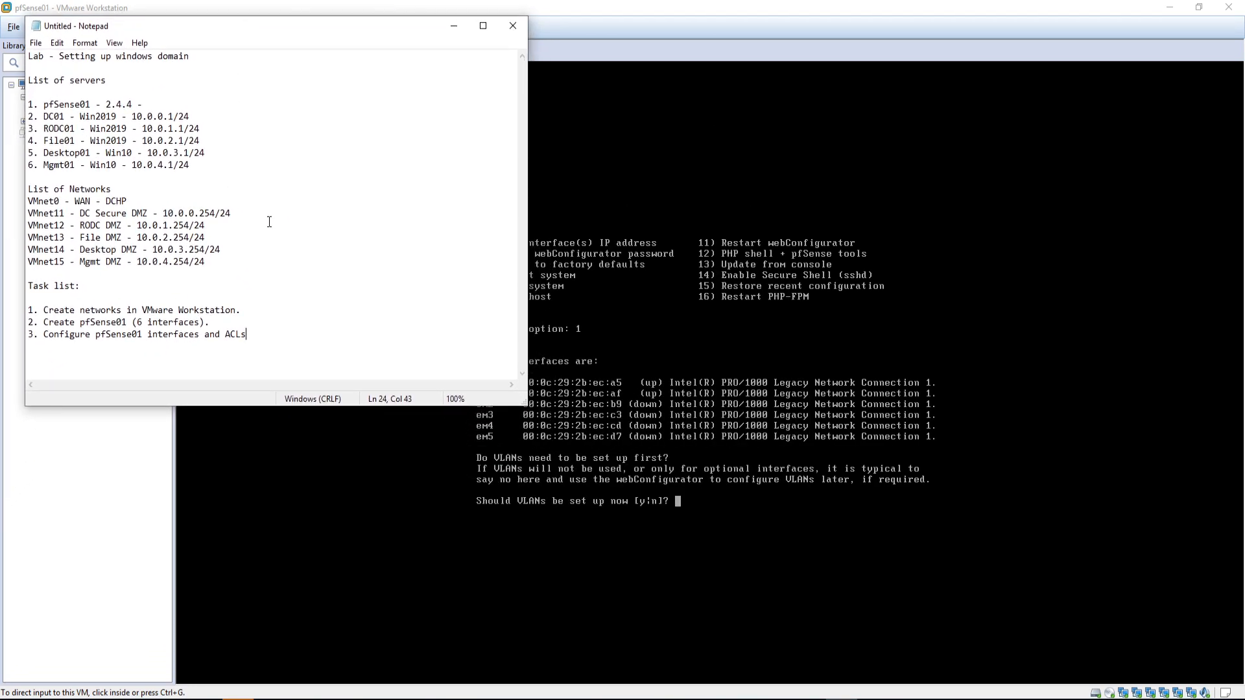
Step: Place the notes top-left beside the interface list, dismiss the Tools reminder, and continue after the ACLs task
drag(297, 27, 284, 13)
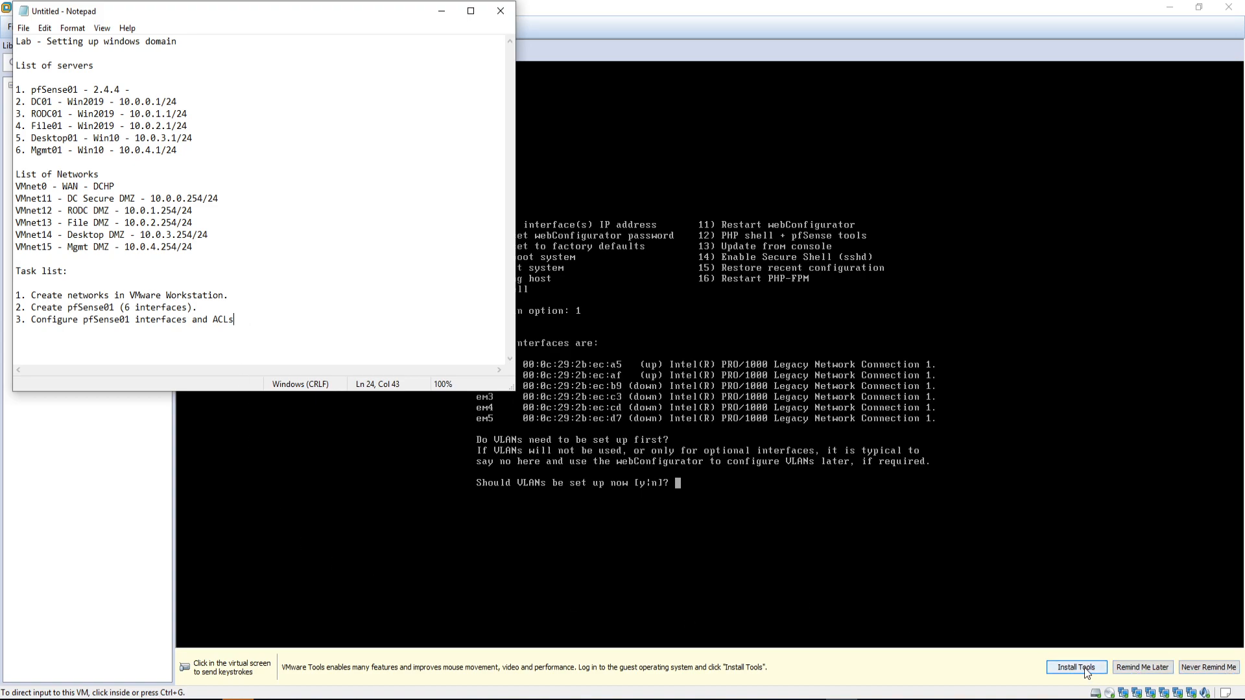
click(1210, 668)
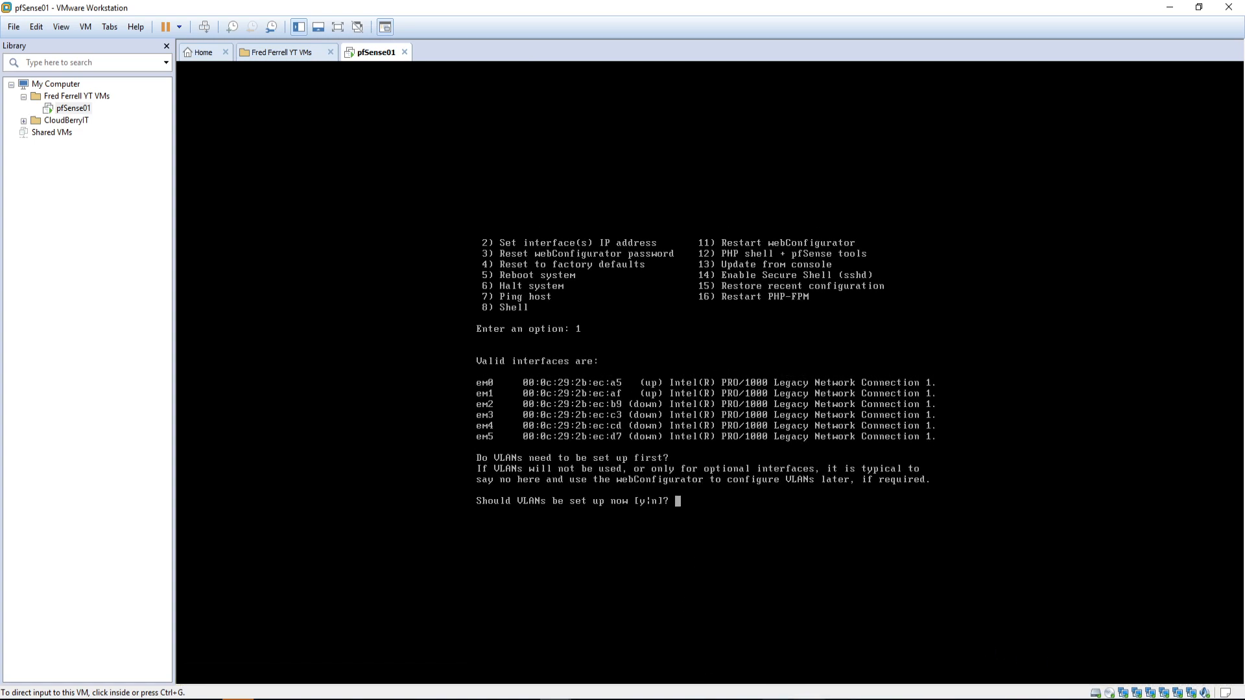
click(841, 698)
click(307, 278)
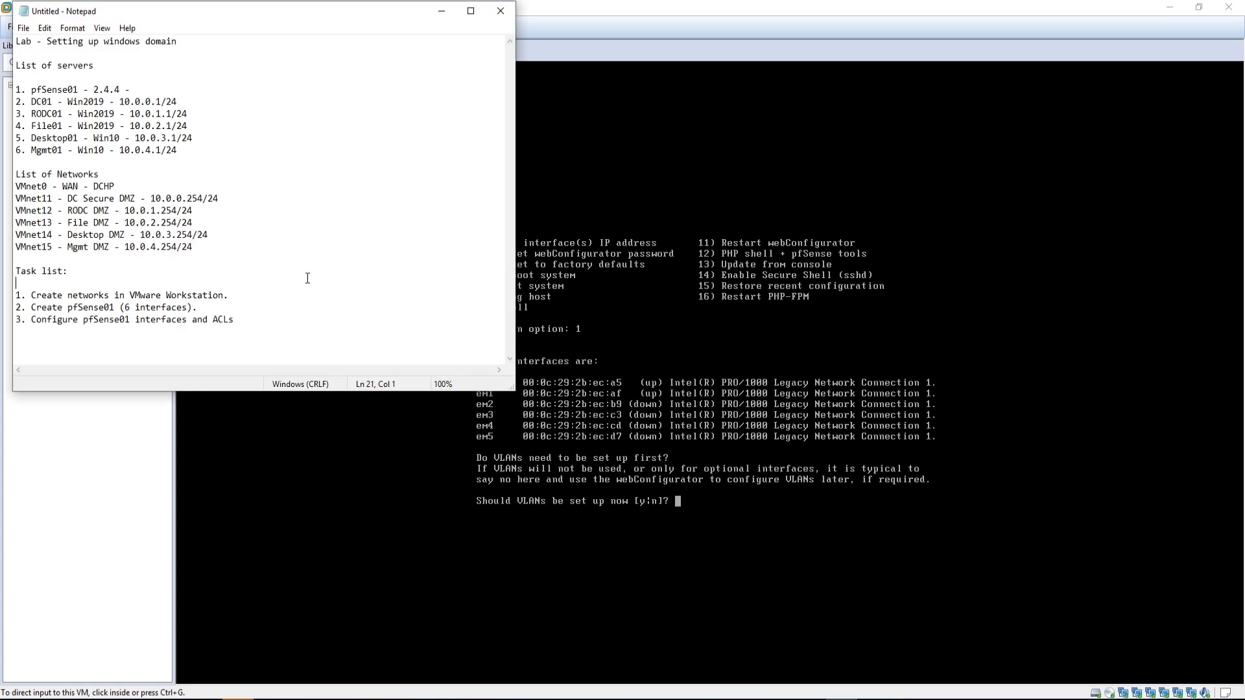
click(236, 320)
Step: List interfaces em0 through em5 on separate lines below the tasks
key(Return)
key(Return)
text(em0)
key(Return)
text(em1)
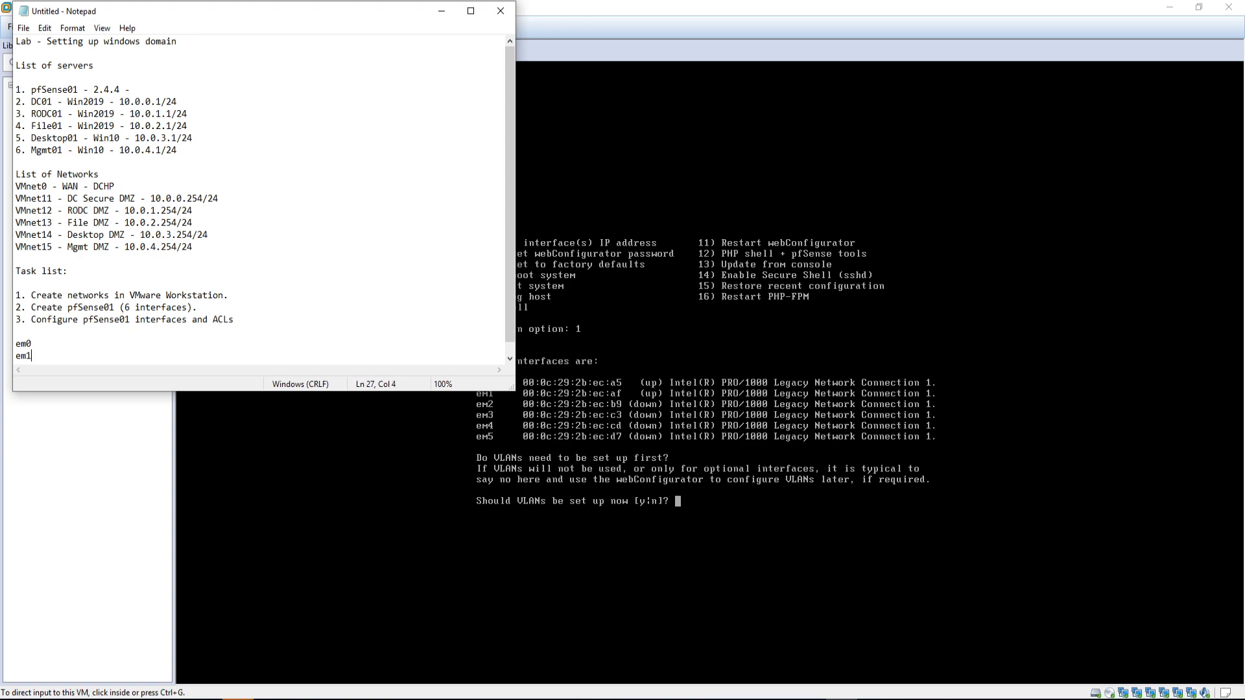
key(Return)
text(em2)
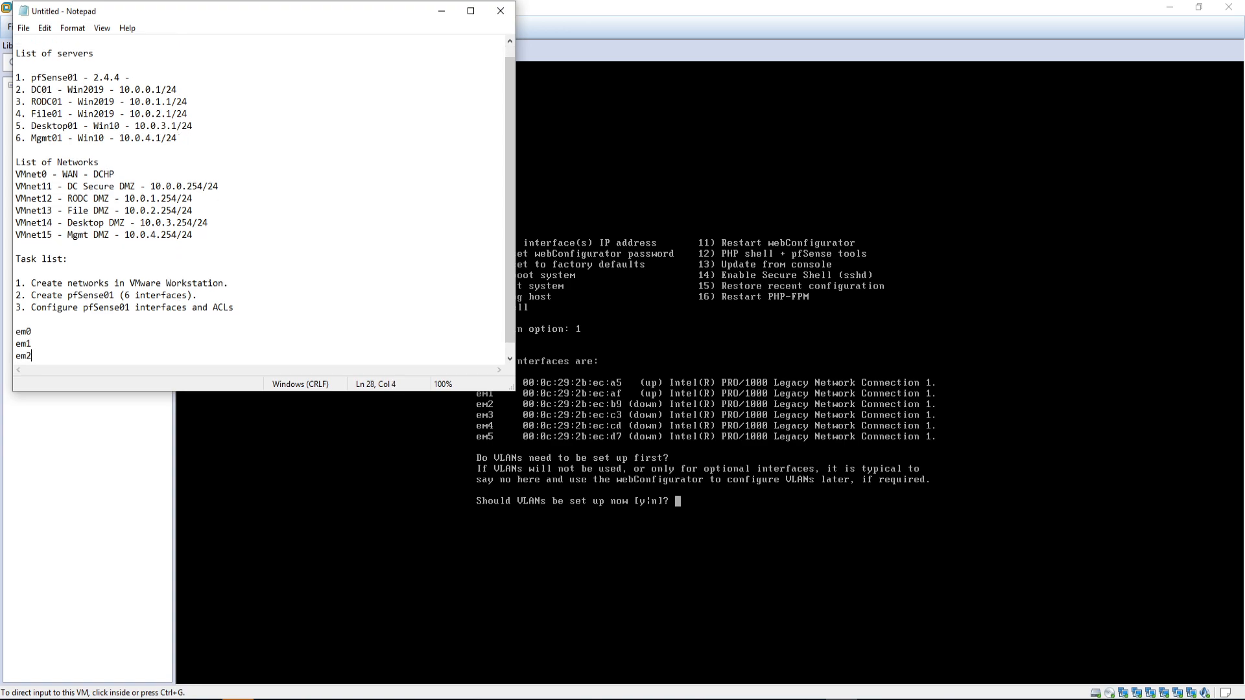
key(Return)
text(em3)
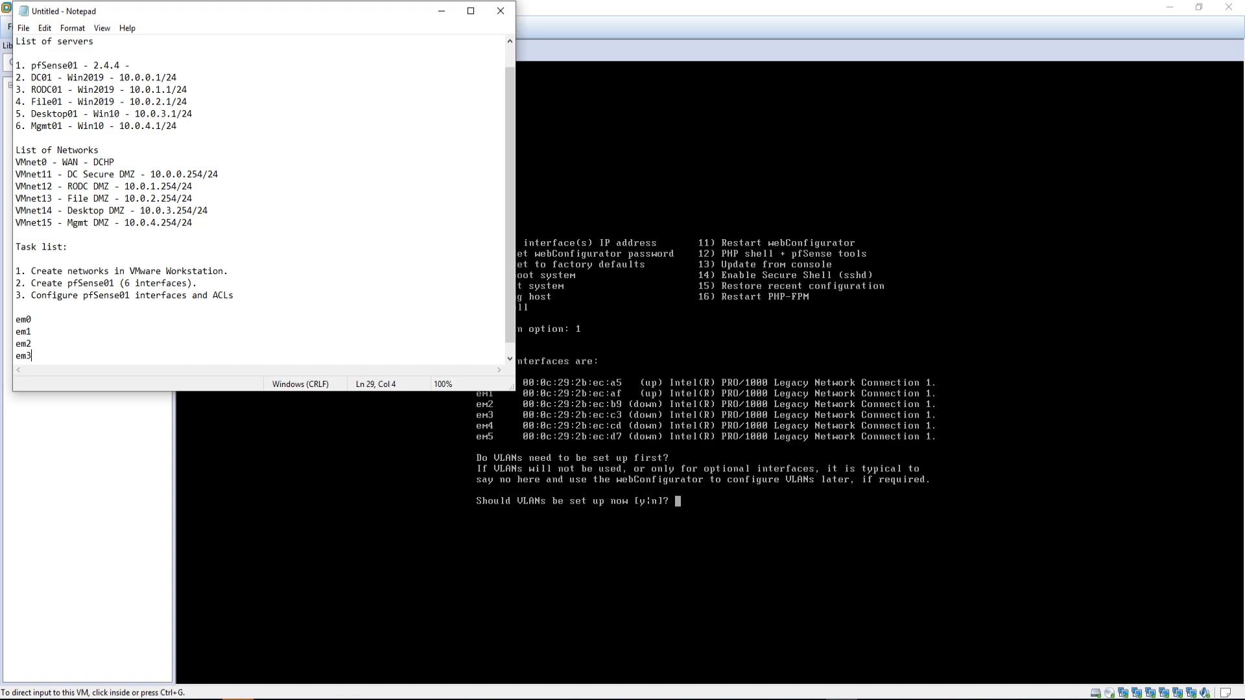
key(Return)
text(em)
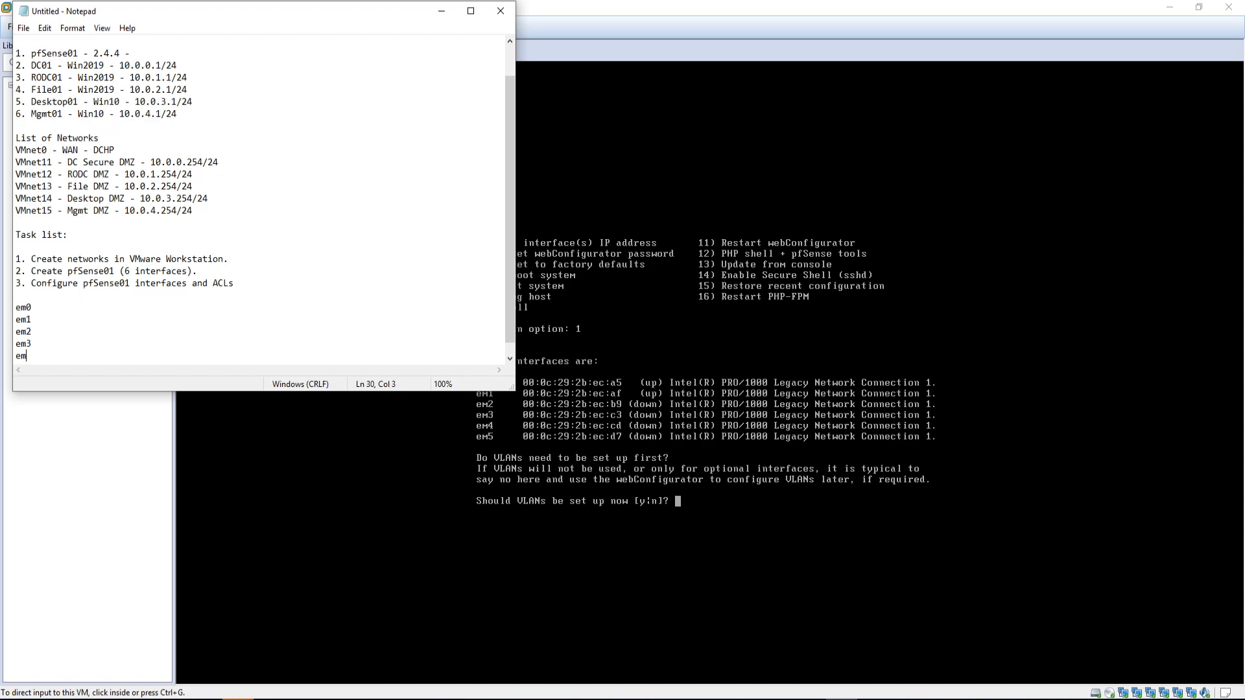
text(4)
Step: Append MAC suffixes a5, af and b9 to the em0, em1 and em2 lines
key(Return)
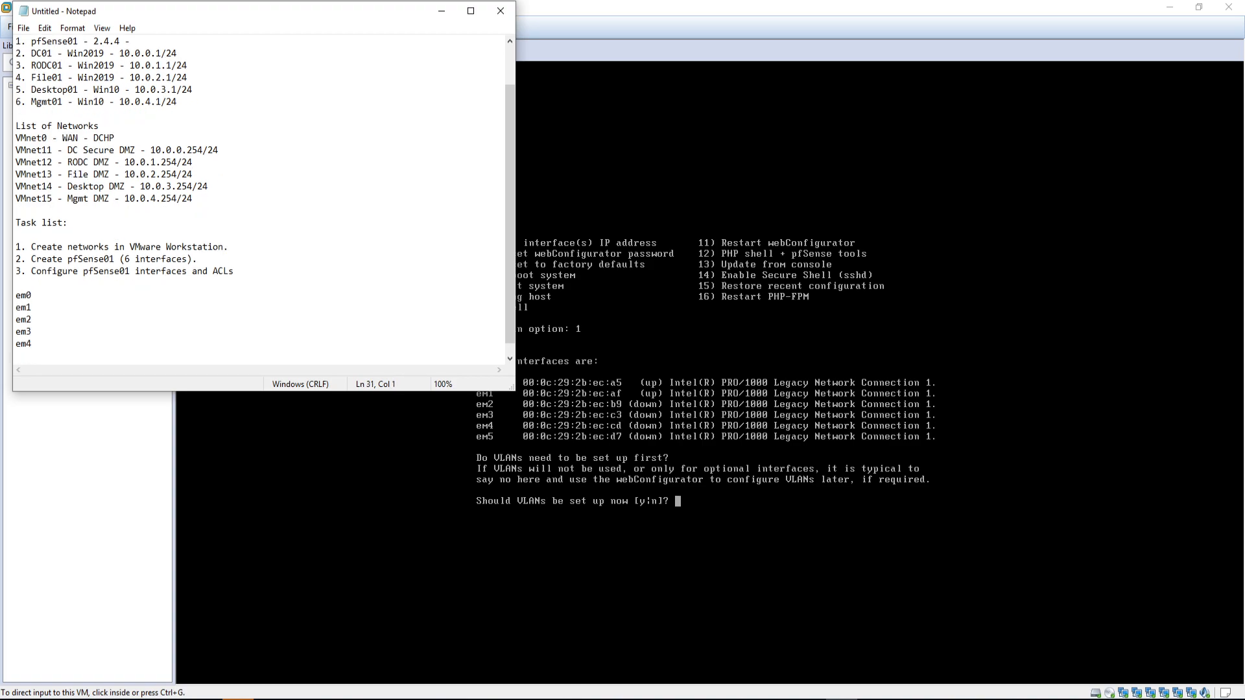
text(em5)
click(237, 320)
key(Up)
key(Up)
text(- a5)
key(Return)
key(Delete)
key(End)
text(- af)
click(236, 319)
text(- b9)
Step: Add MAC suffixes c3, cd and d7 to em3–em5 with dash separators, then slide the notes aside
key(Down)
key(Down)
key(Down)
key(Up)
key(Up)
text(c3)
key(Down)
text(cd)
key(Down)
text(d7)
key(Up)
key(Up)
key(Up)
key(Up)
key(Up)
text(-)
key(Down)
text(-)
key(Down)
text(-)
key(Down)
text(0)
key(BackSpace)
text(-)
key(Down)
text(-)
key(Down)
text(-)
drag(309, 8, 1244, 14)
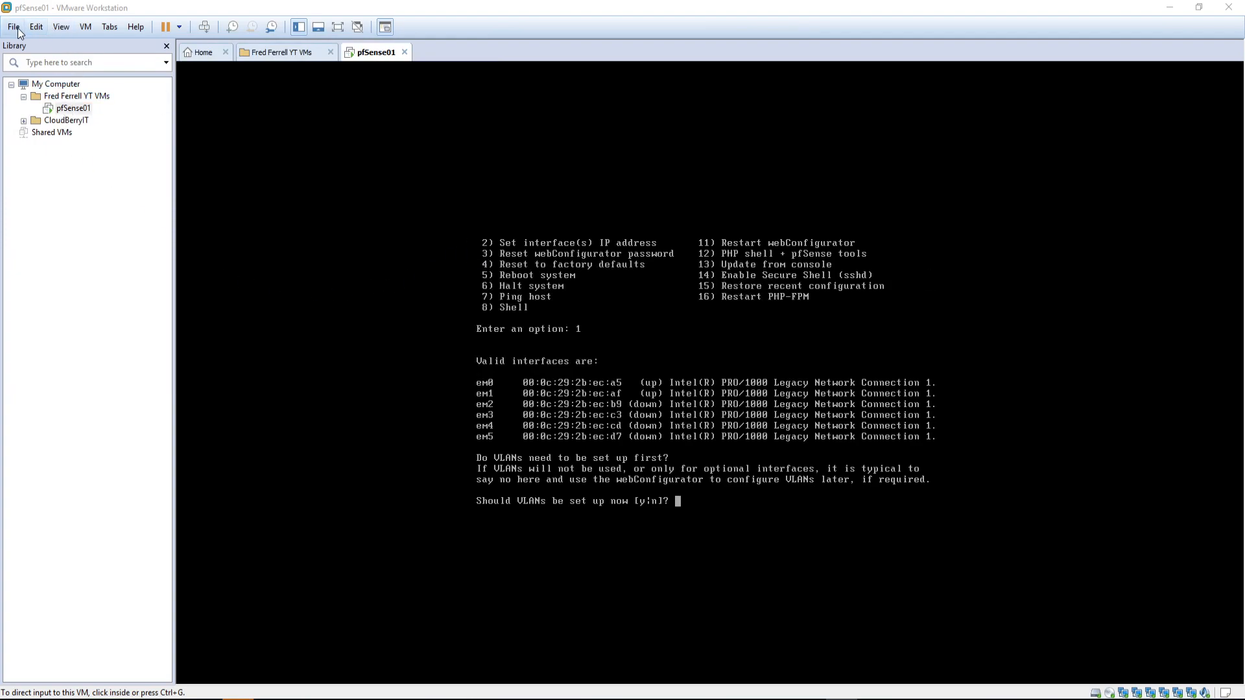
Step: Open pfSense01's virtual machine settings from its library context menu
click(33, 27)
click(76, 95)
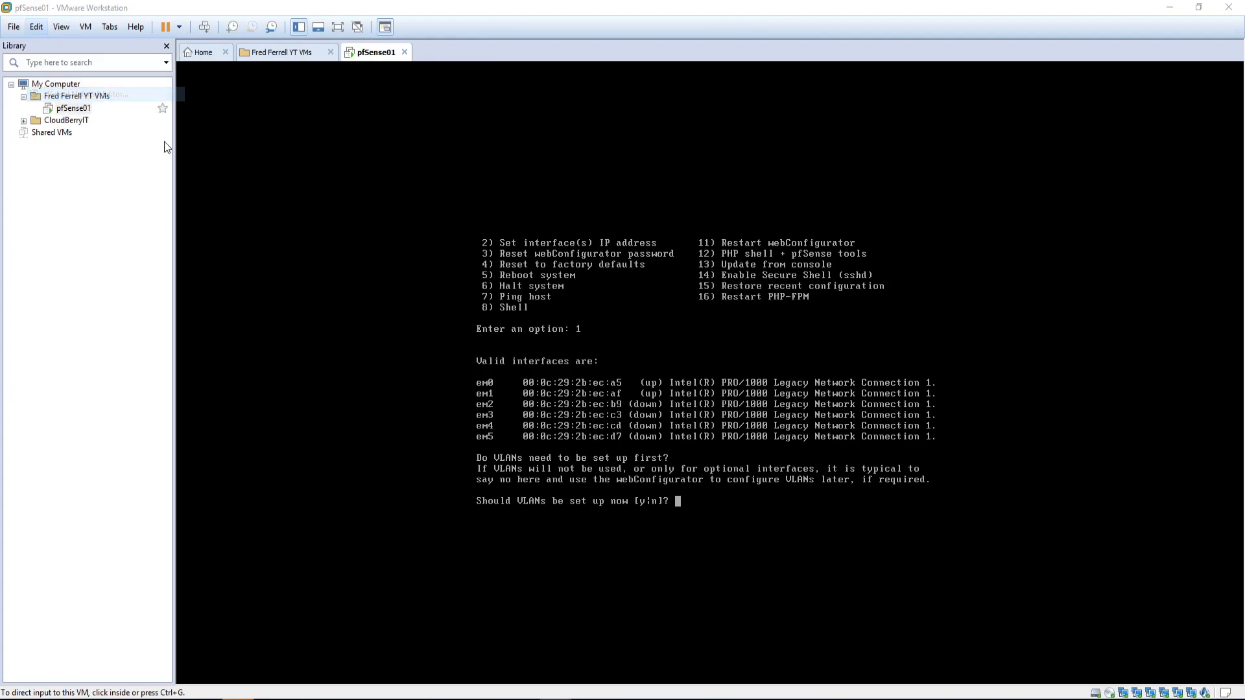
click(684, 347)
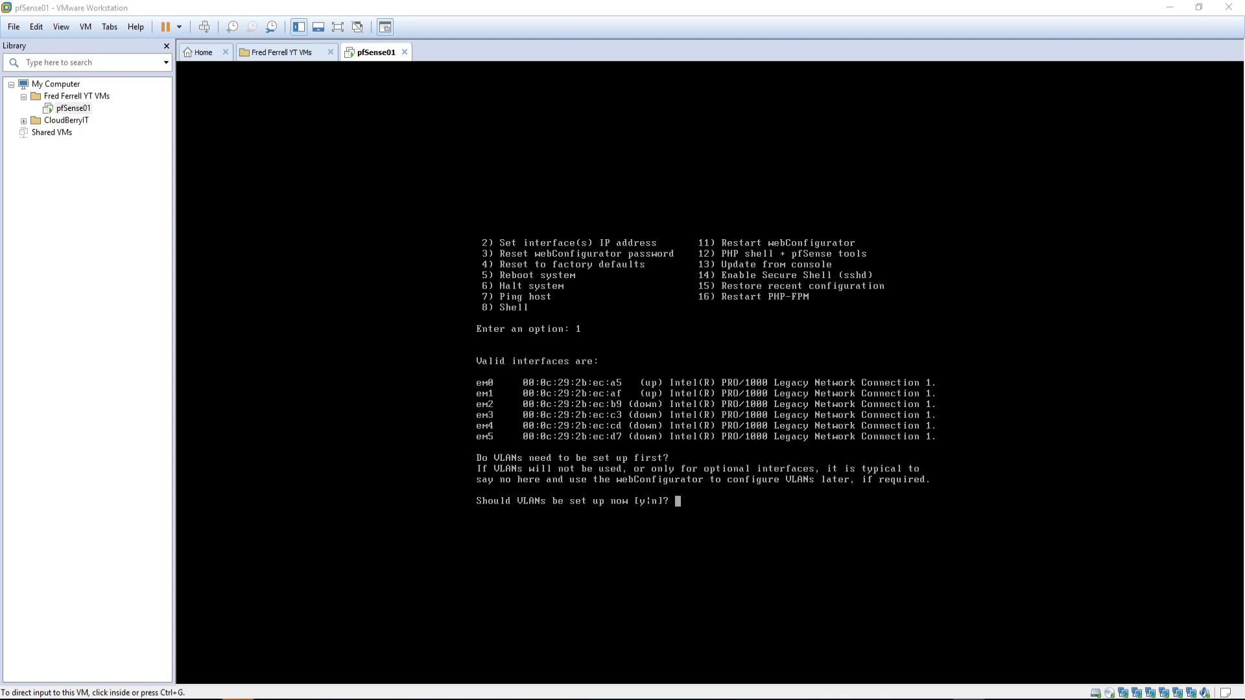
key(ctrl+alt)
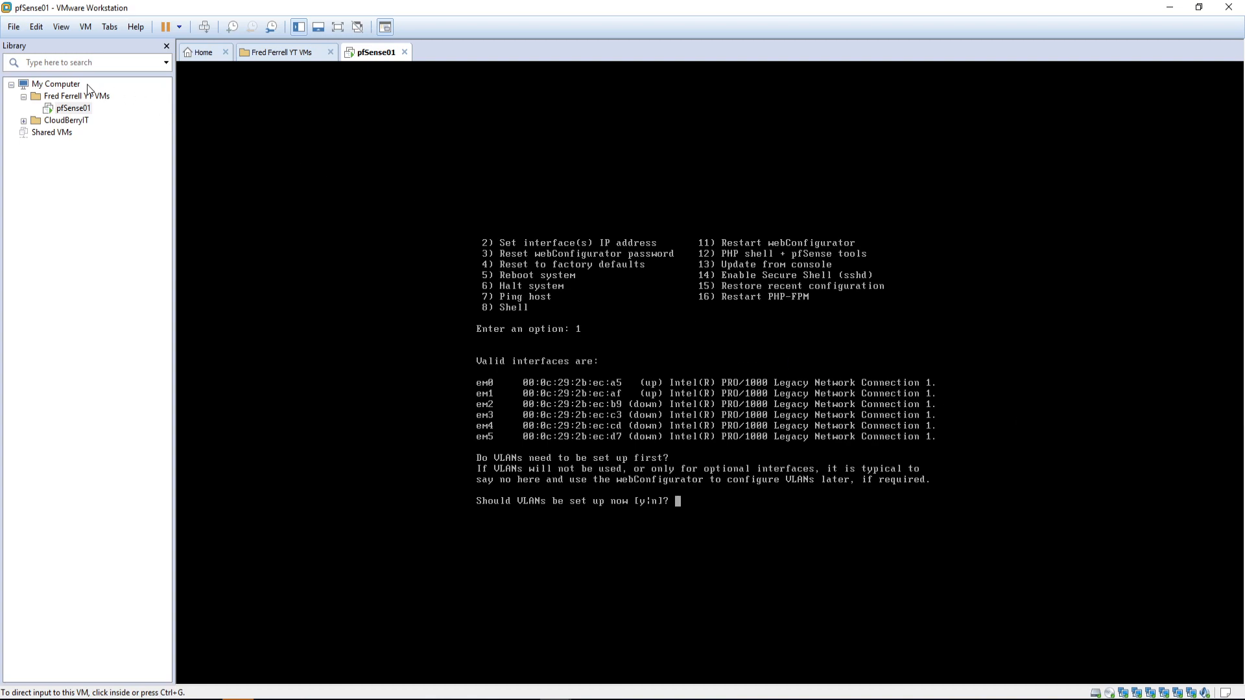
right_click(70, 109)
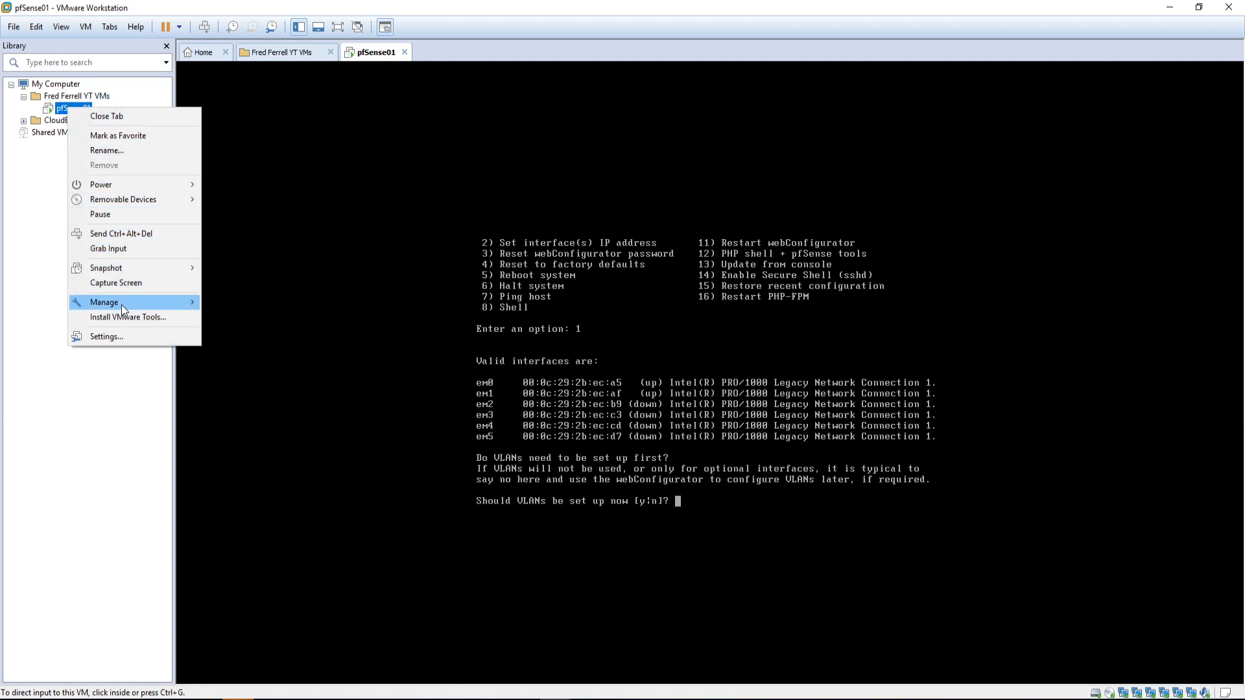
mouse_move(122, 304)
click(119, 338)
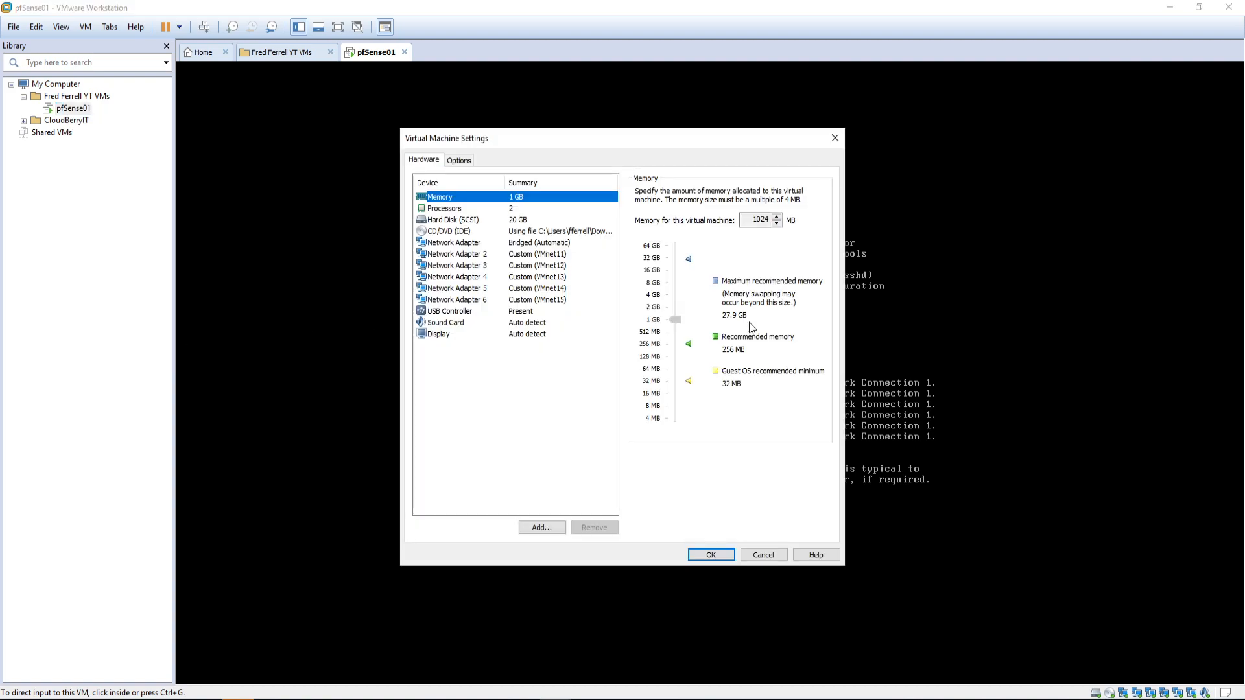
Step: Check adapters 1–3's connections and open the bridged first adapter's advanced MAC settings
click(470, 243)
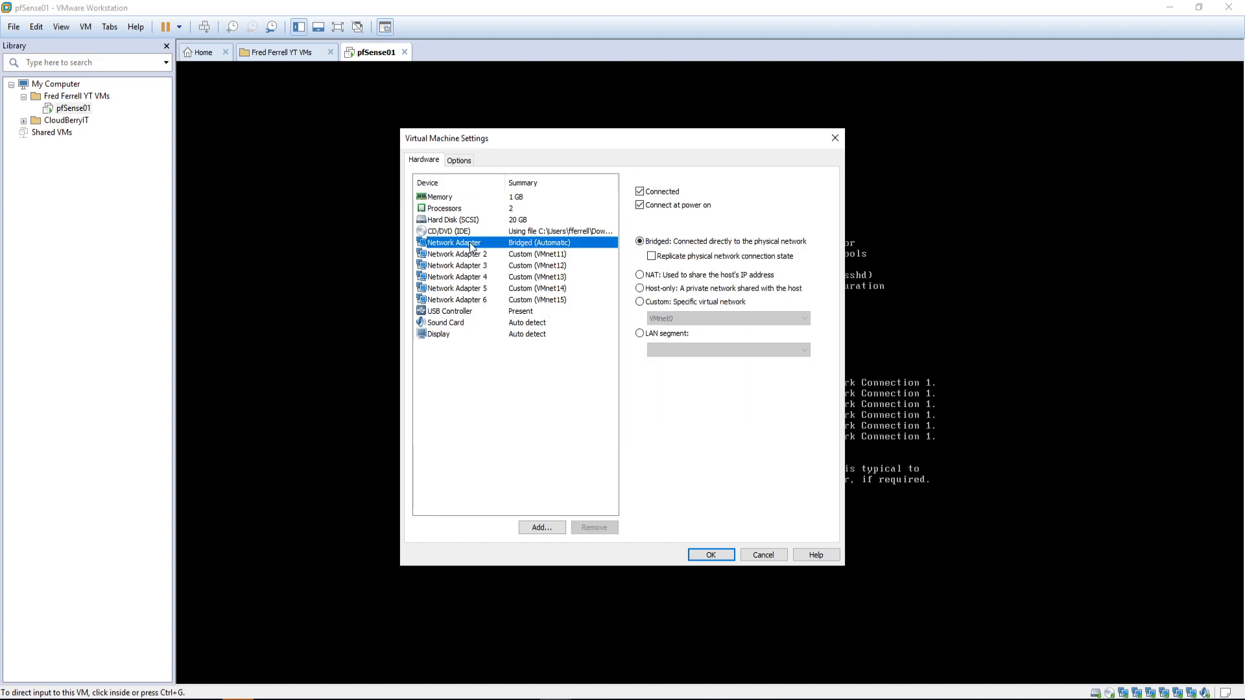
drag(588, 141, 301, 142)
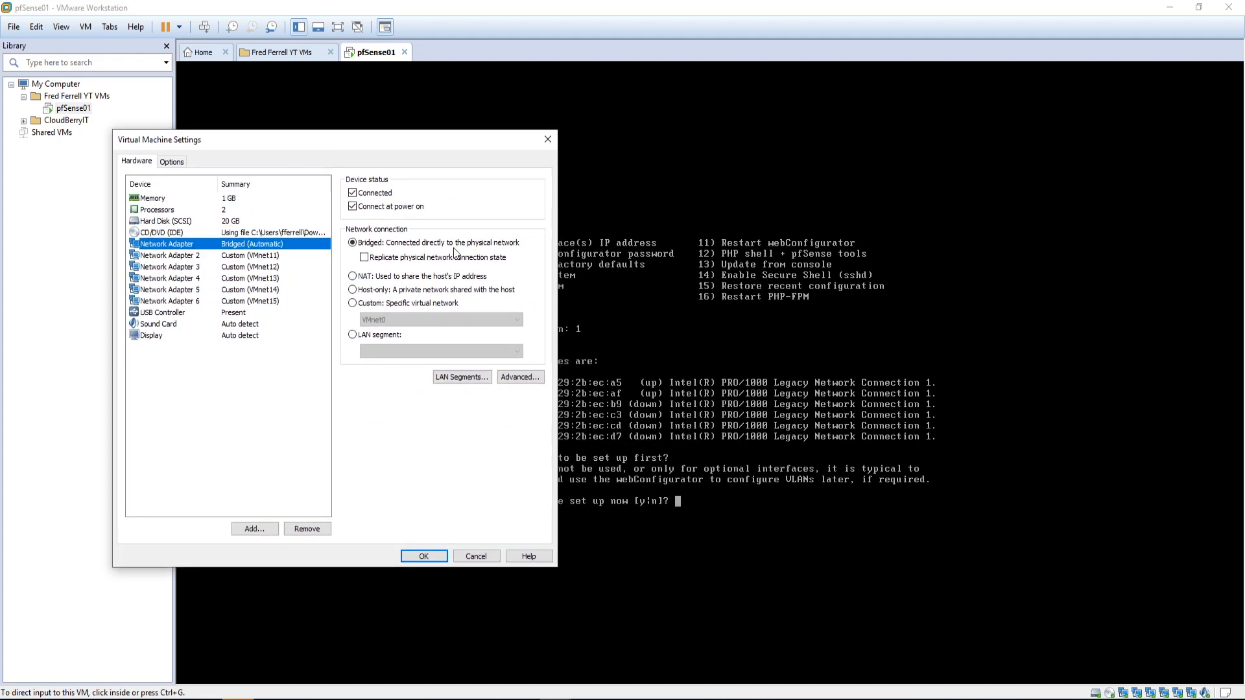
click(190, 258)
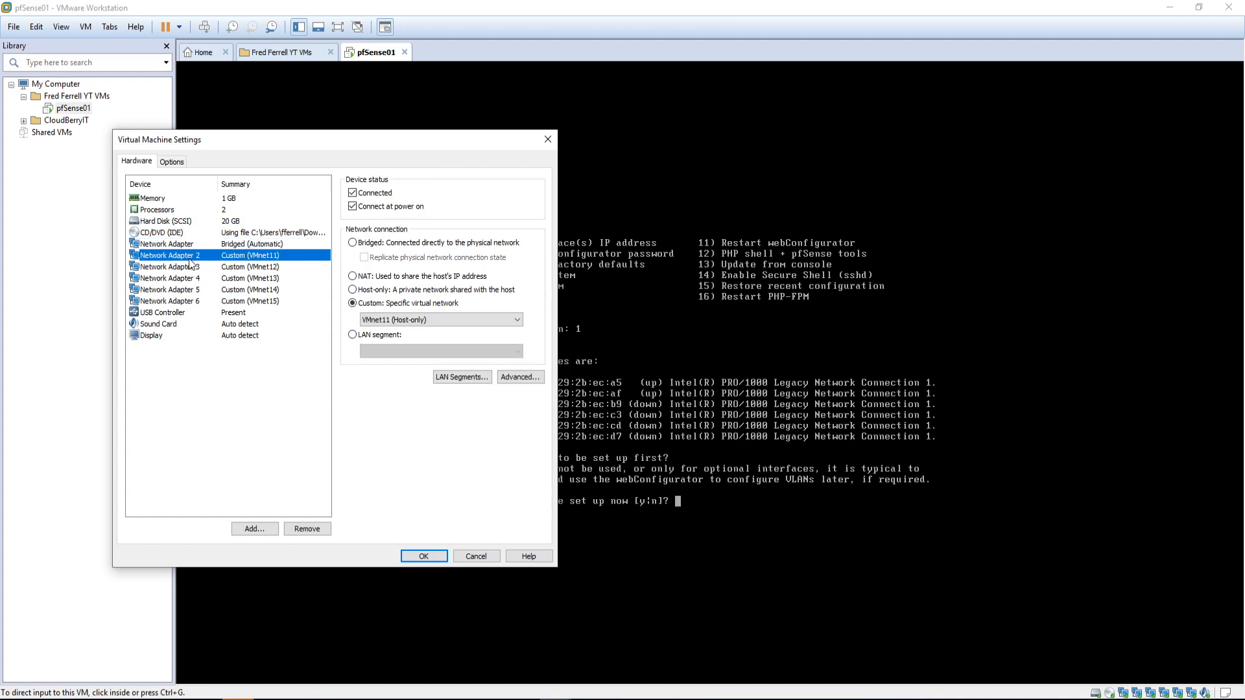
click(183, 271)
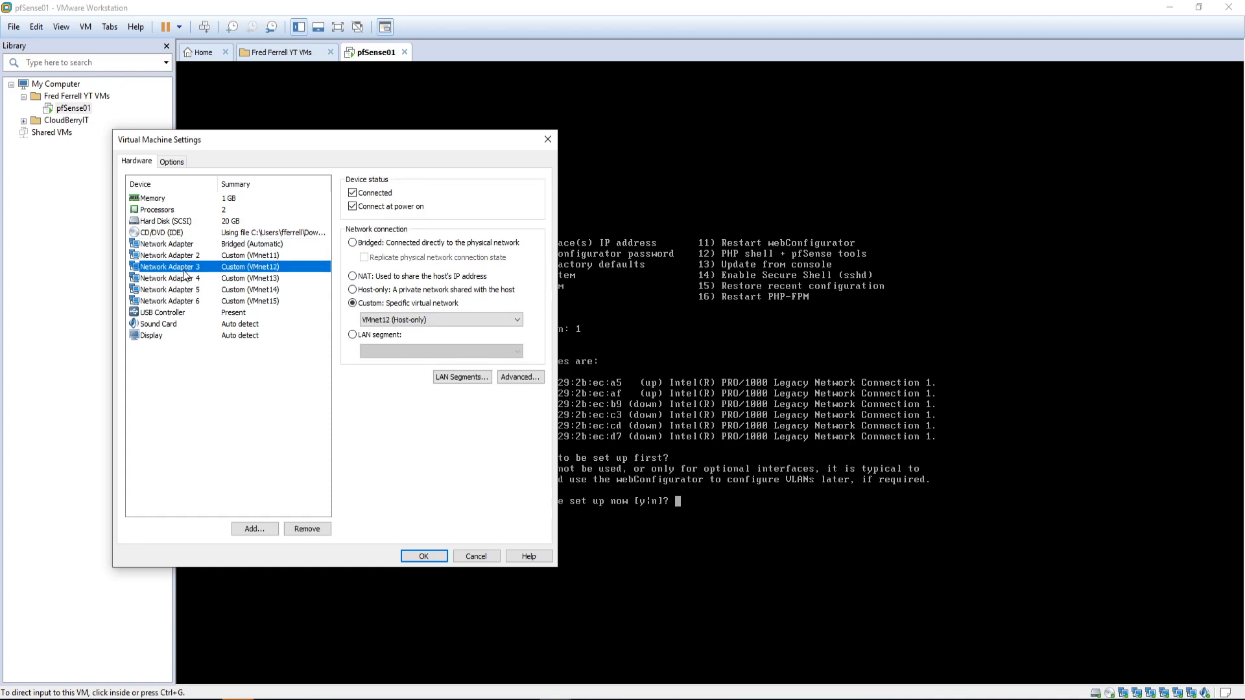
click(206, 245)
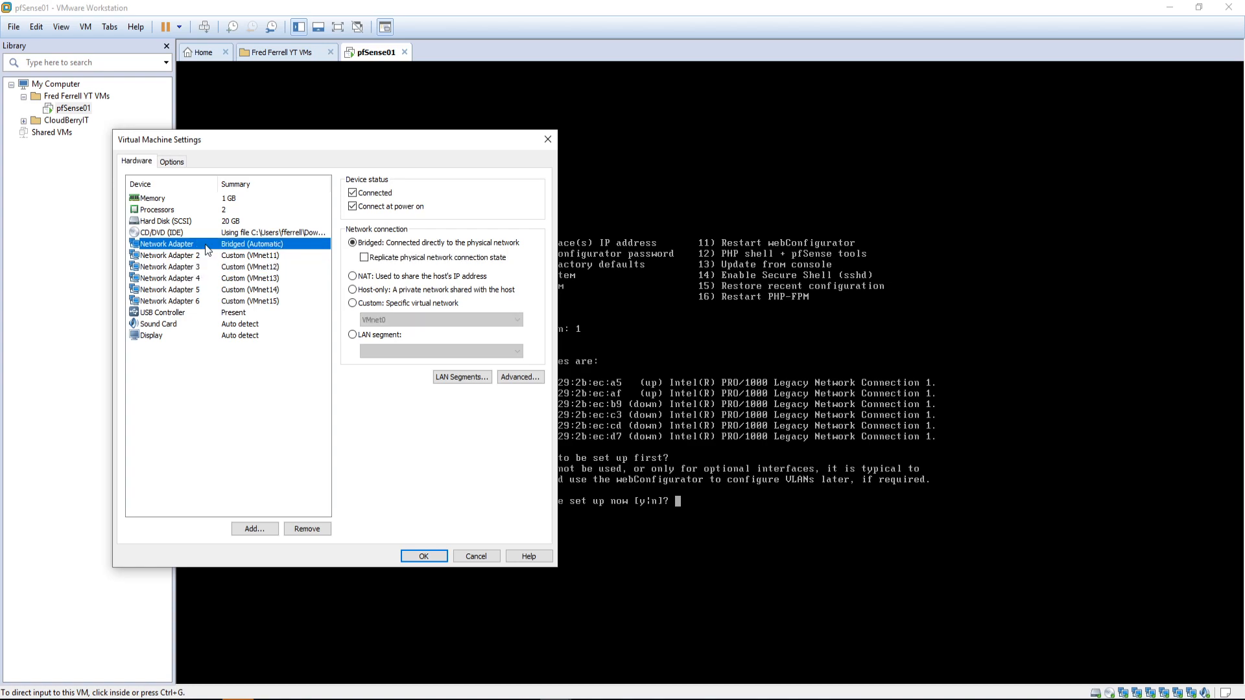
click(503, 378)
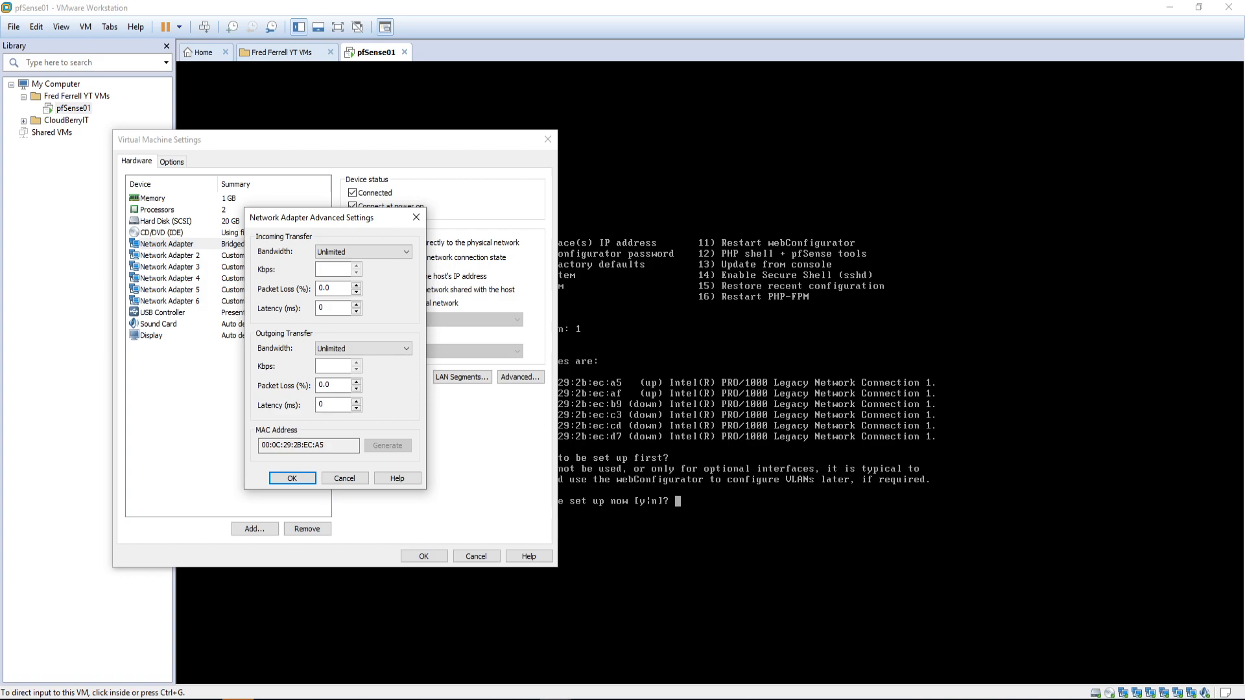
Step: Record NA1 after the em0 line in the Notepad notes
key(alt+Tab)
drag(1057, 162, 905, 112)
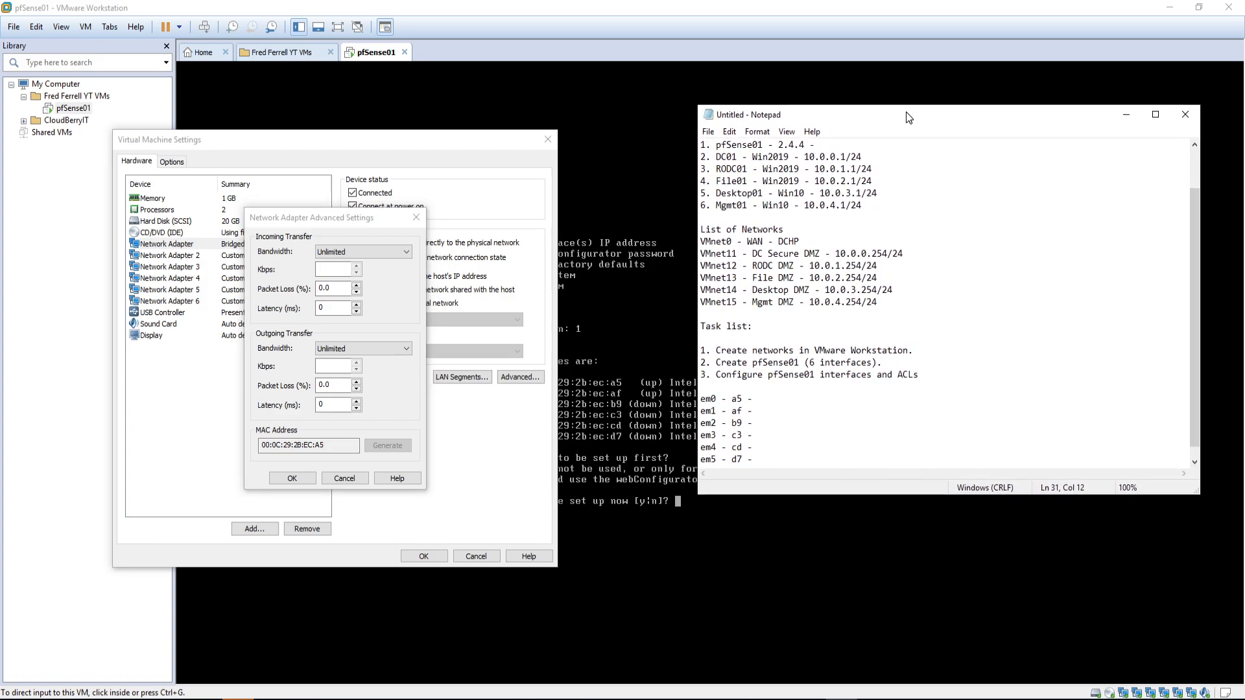
click(817, 398)
text(NA1)
key(Down)
Step: Compare the MAC addresses of Network Adapters 2, 3 and 4 in their advanced settings
click(344, 478)
click(200, 254)
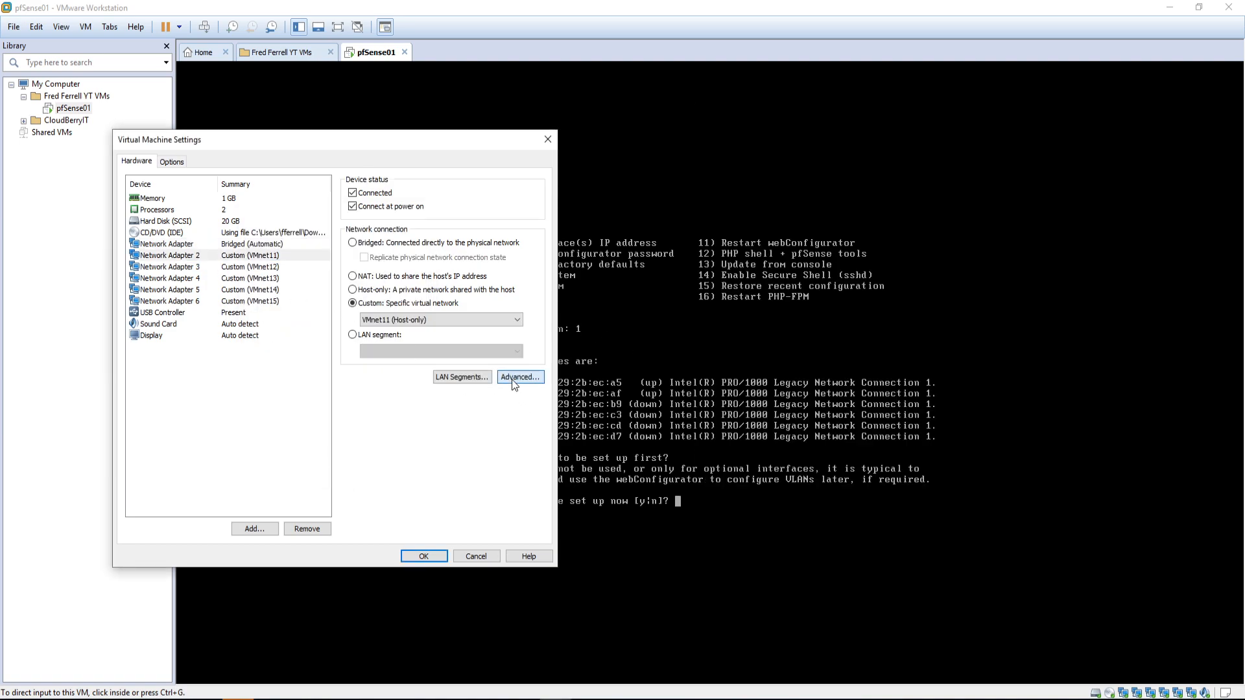
click(511, 378)
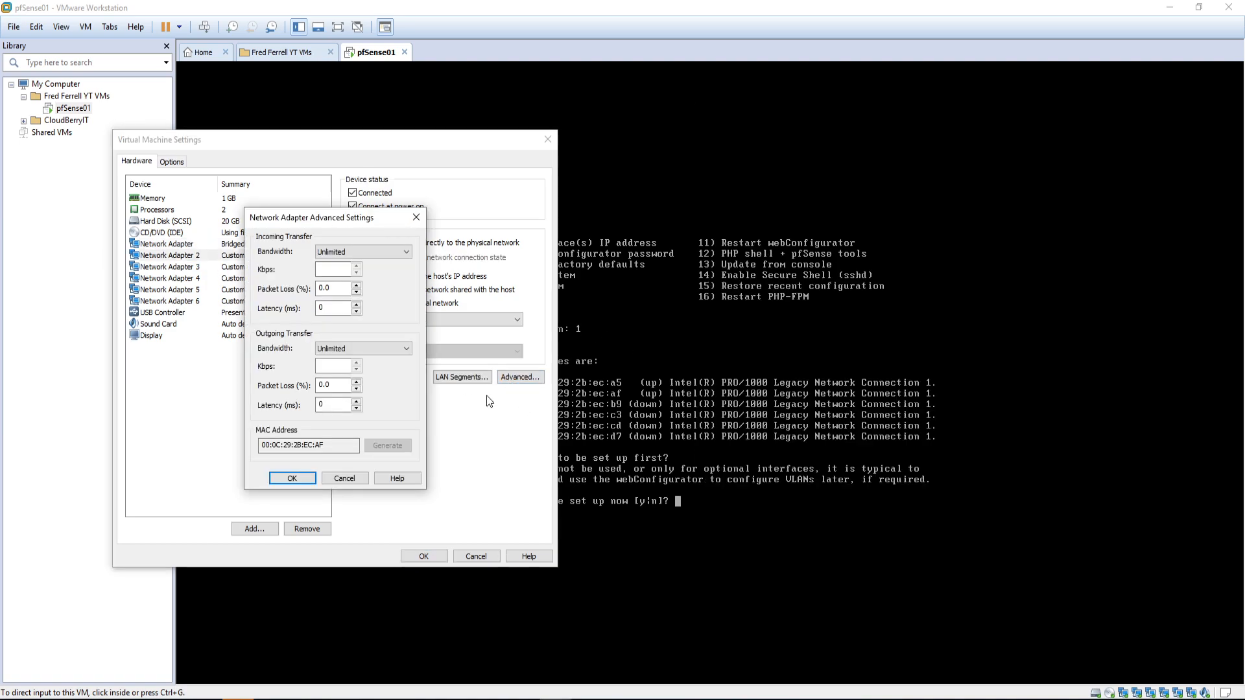
click(348, 478)
click(196, 268)
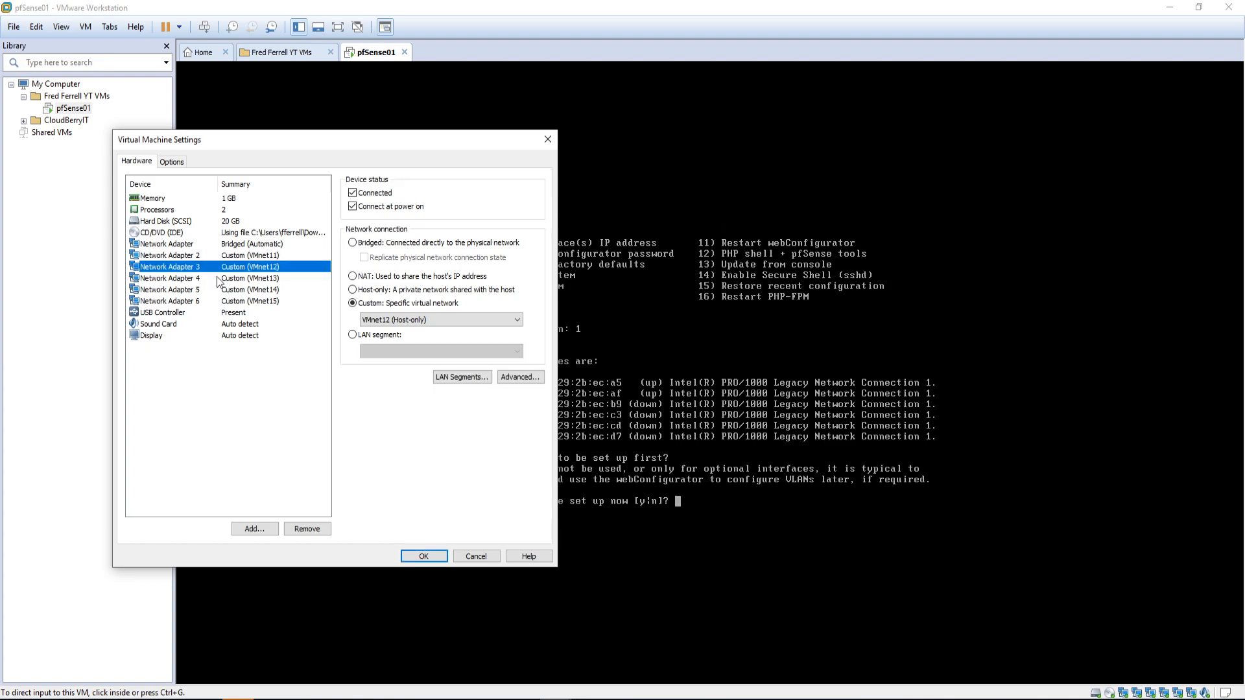
click(516, 378)
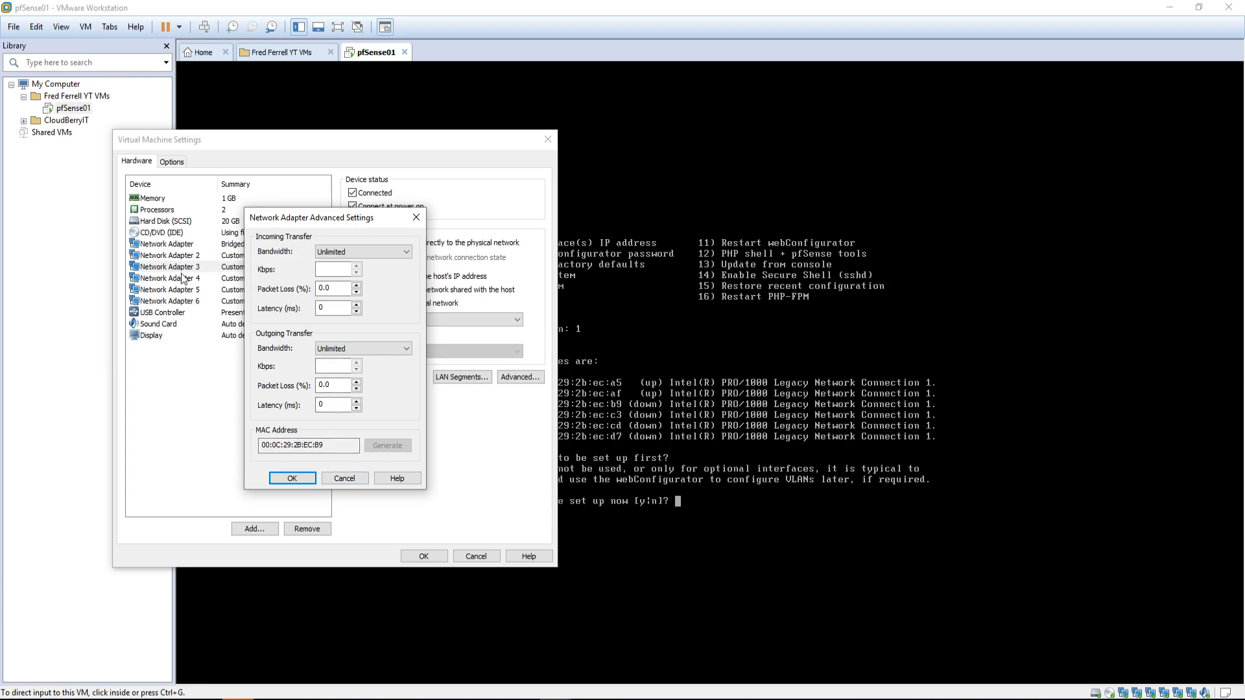
click(346, 478)
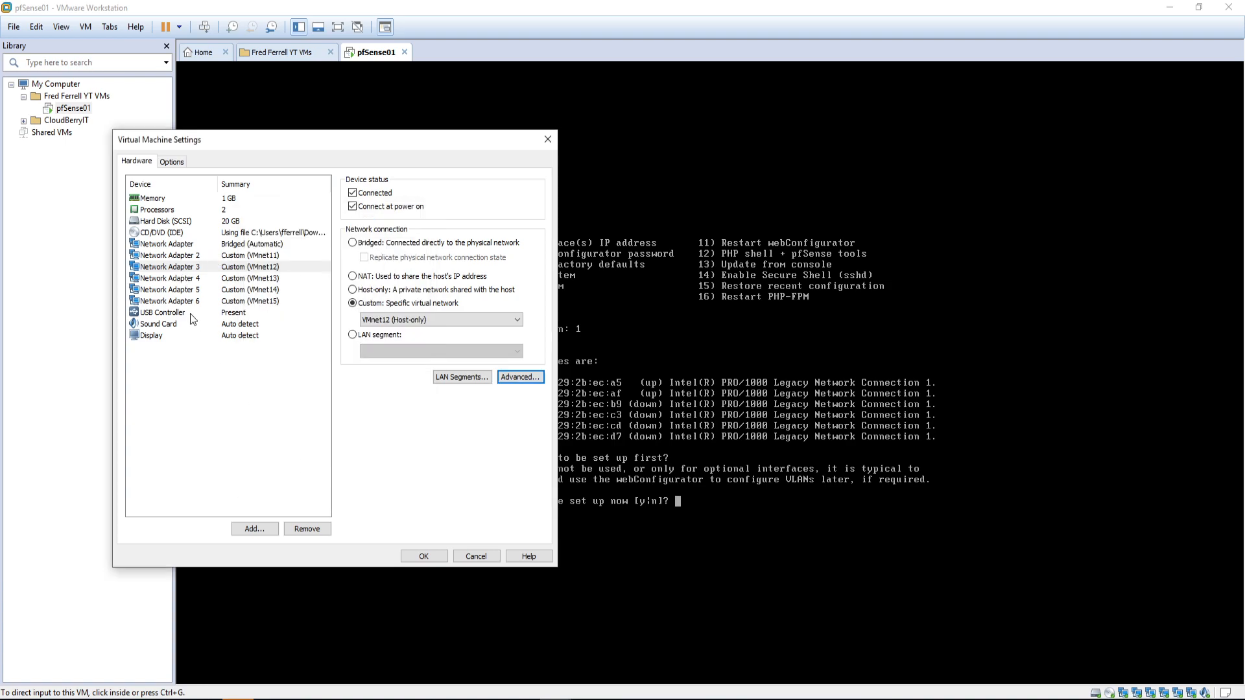
click(179, 277)
click(512, 377)
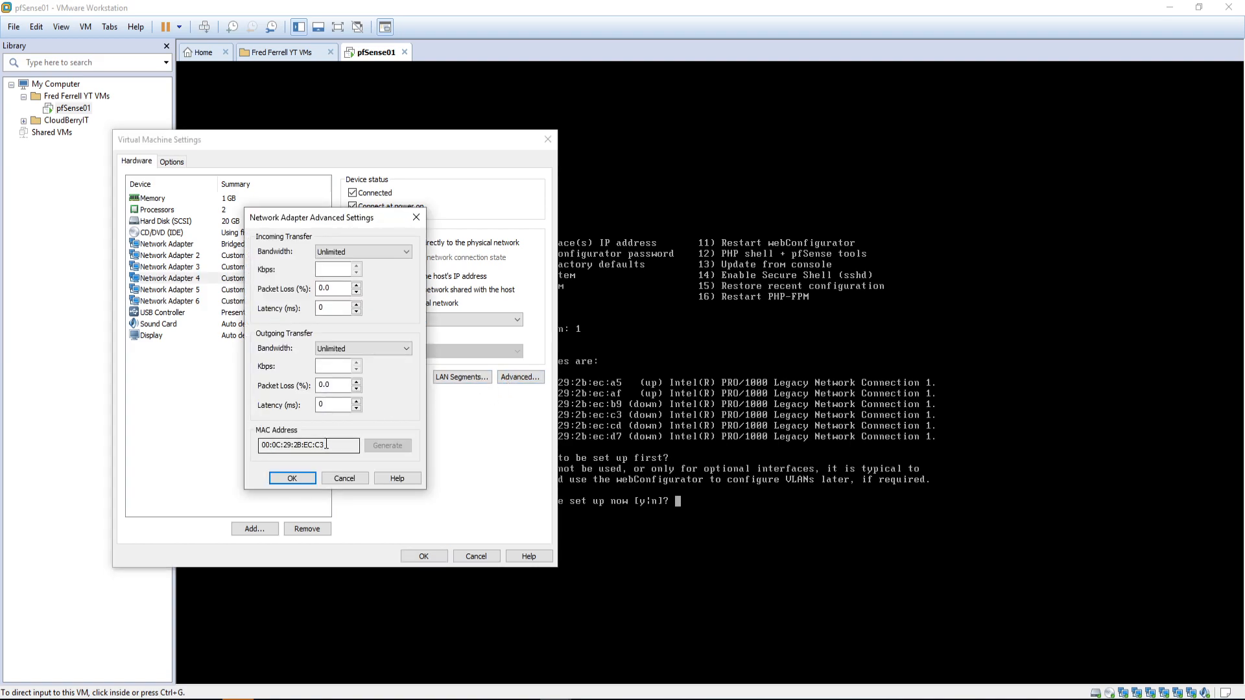
Step: Check Network Adapters 5 and 6's MAC addresses, then close the settings with OK
click(337, 479)
click(243, 291)
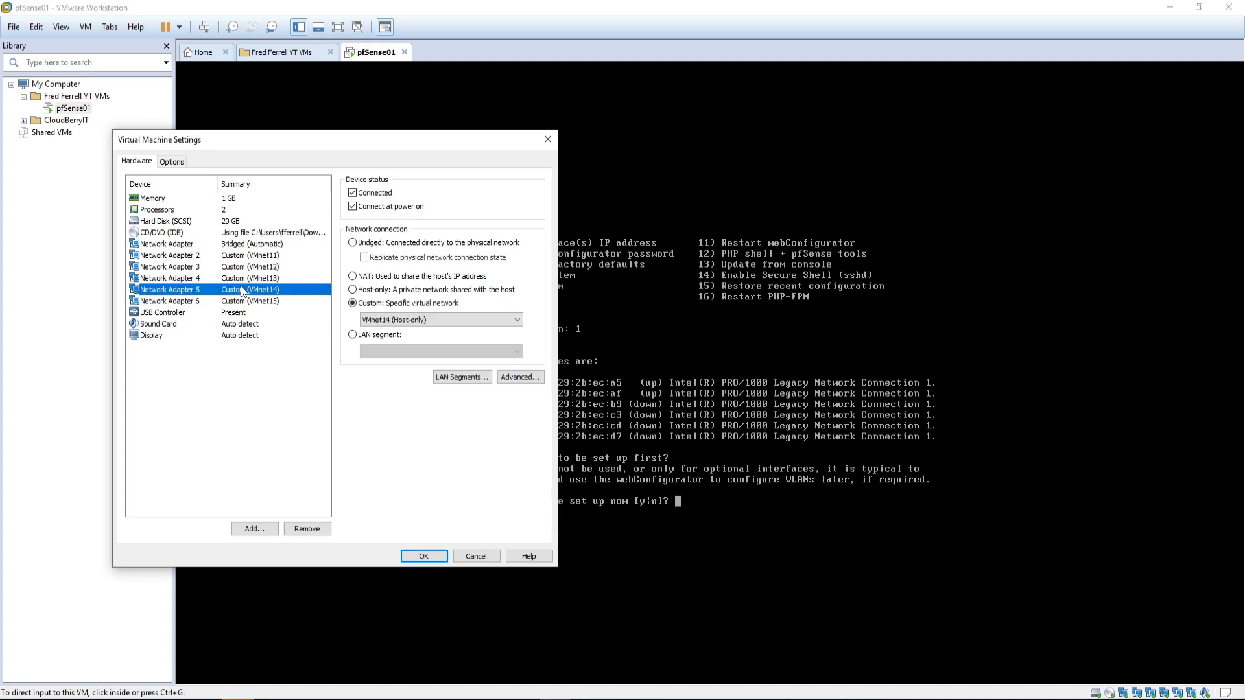
click(519, 378)
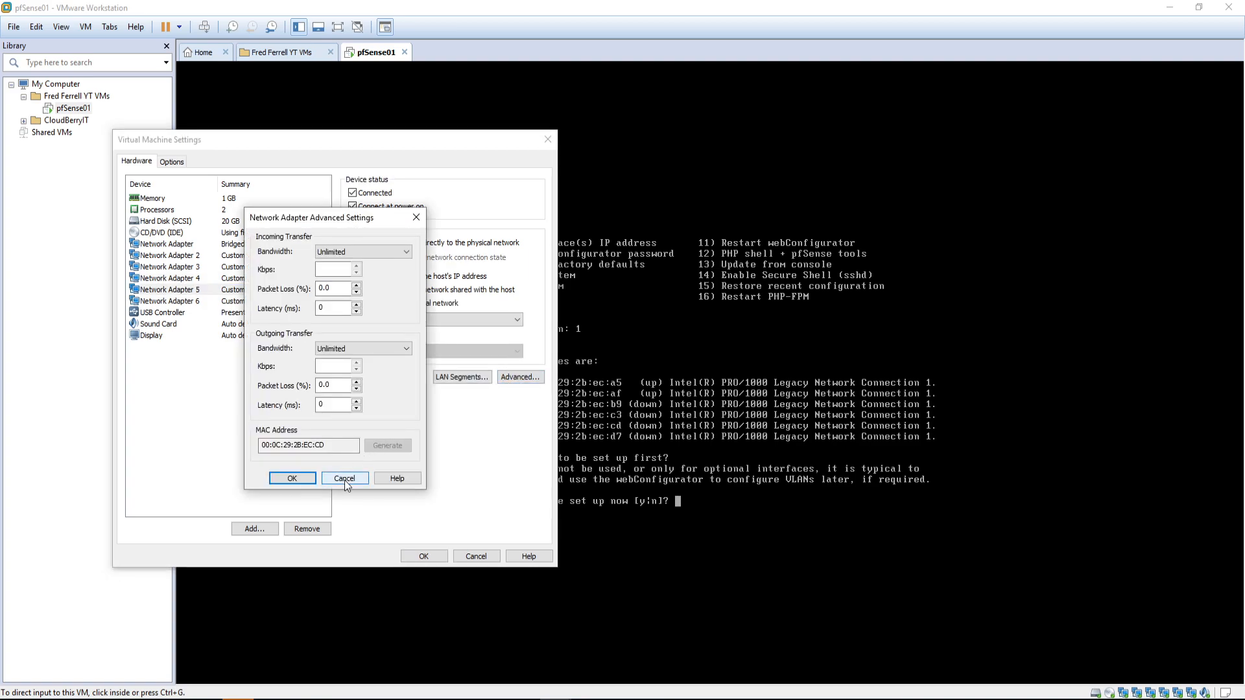
click(344, 480)
click(250, 301)
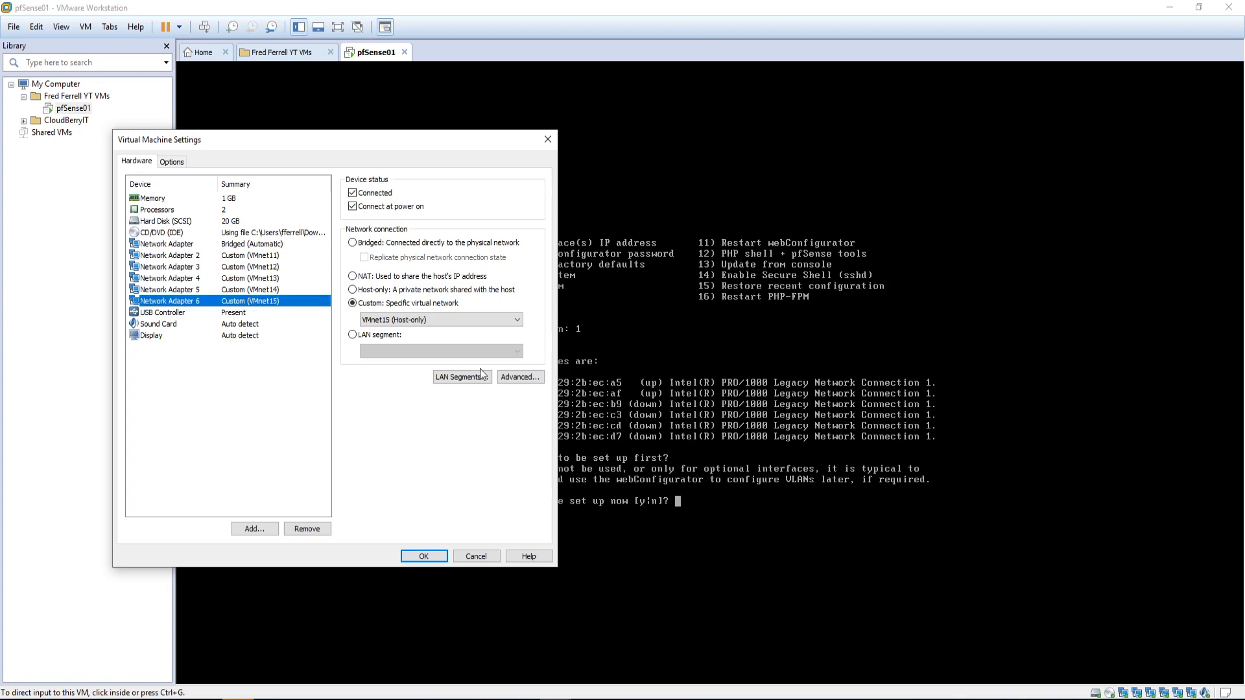
click(521, 378)
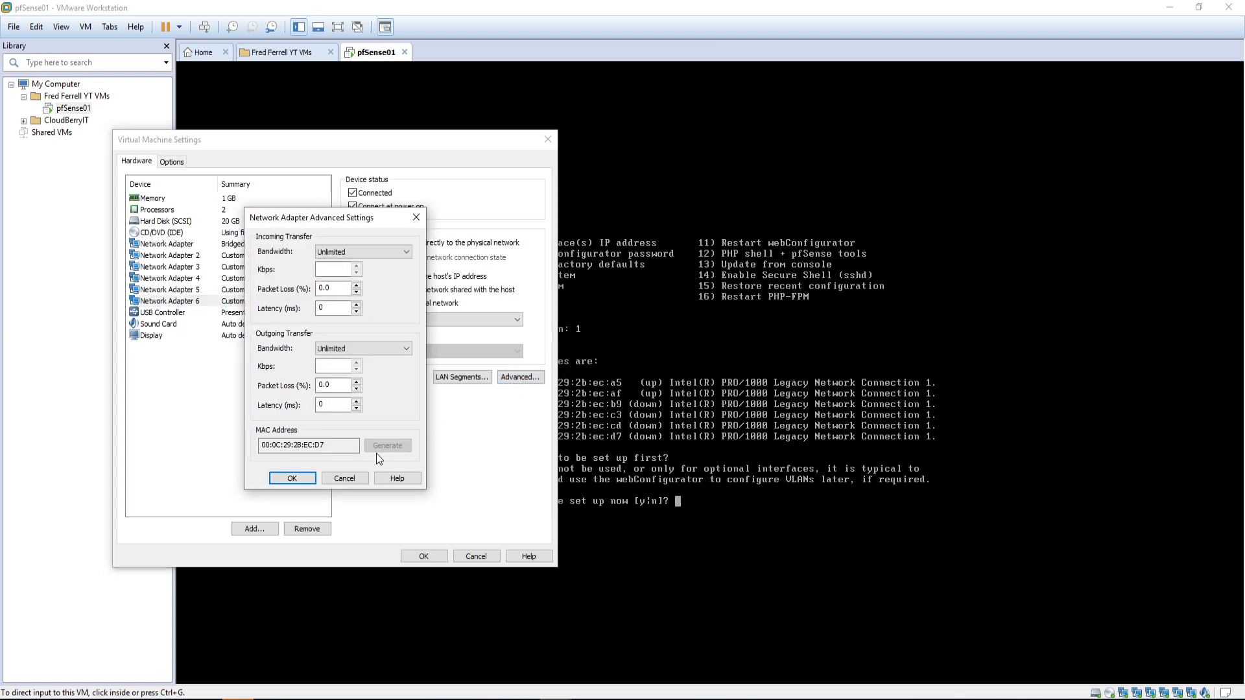
click(349, 480)
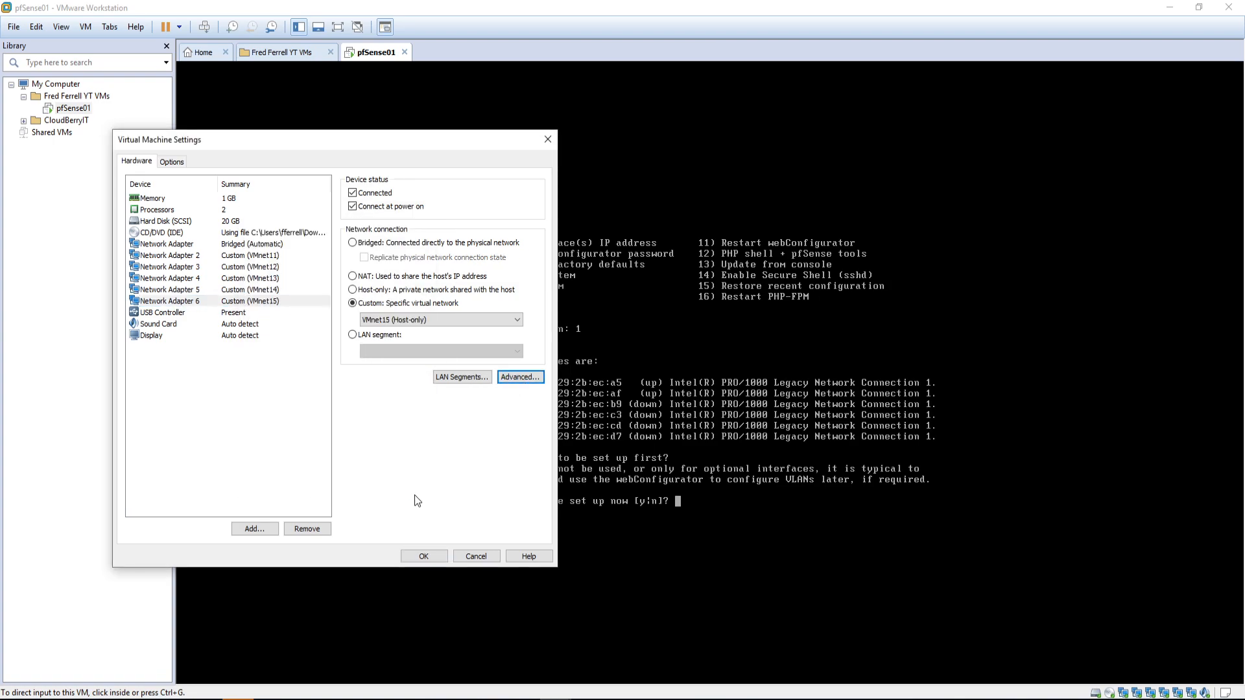
click(420, 557)
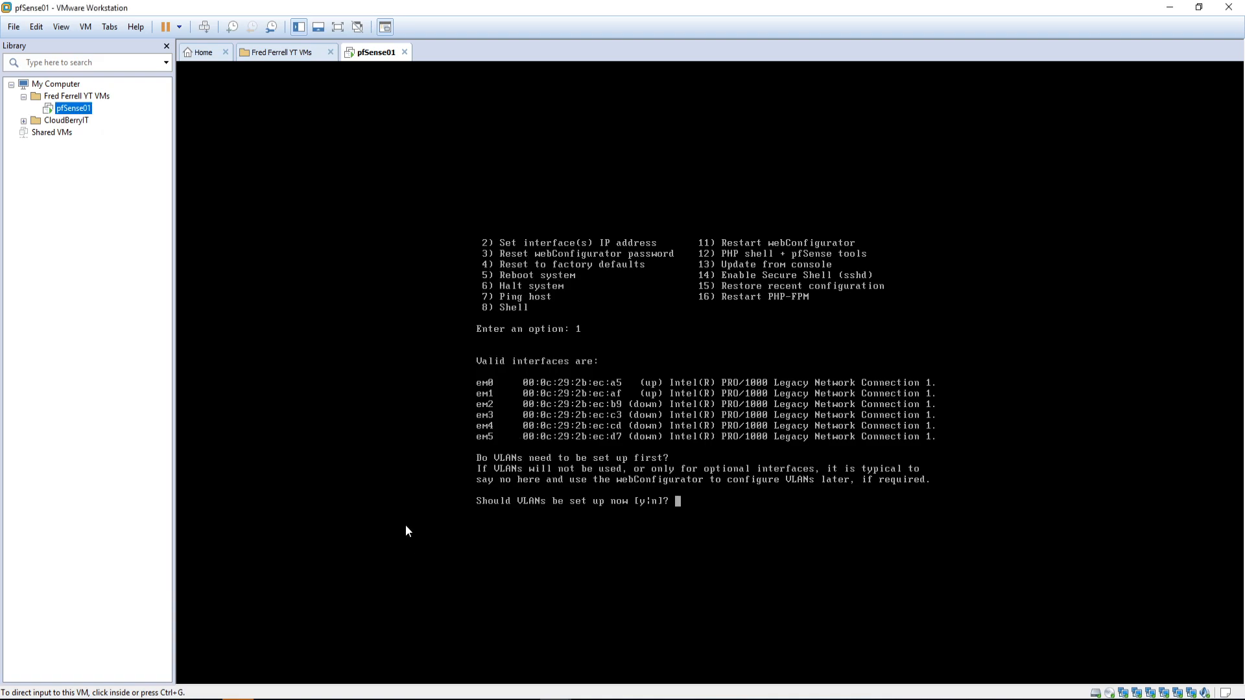
Step: Reopen pfSense01's settings beside the notes for comparison, then cancel and return focus to the console
click(704, 494)
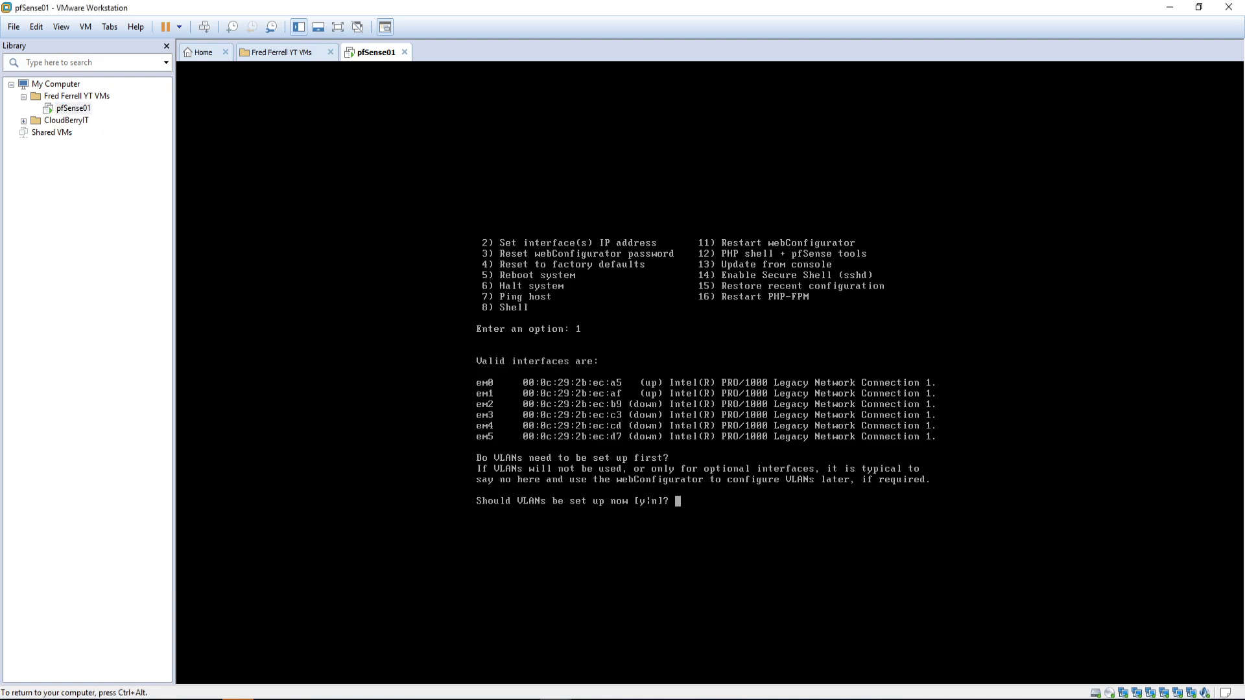
key(ctrl+alt)
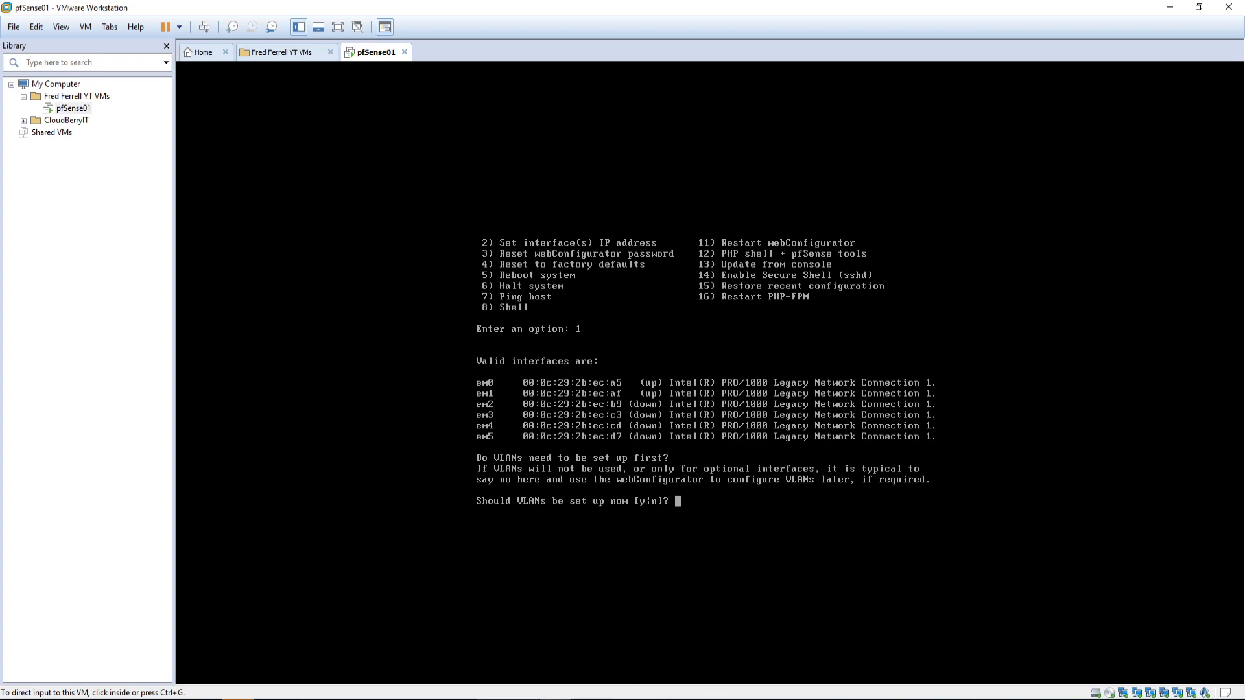
right_click(66, 109)
click(128, 341)
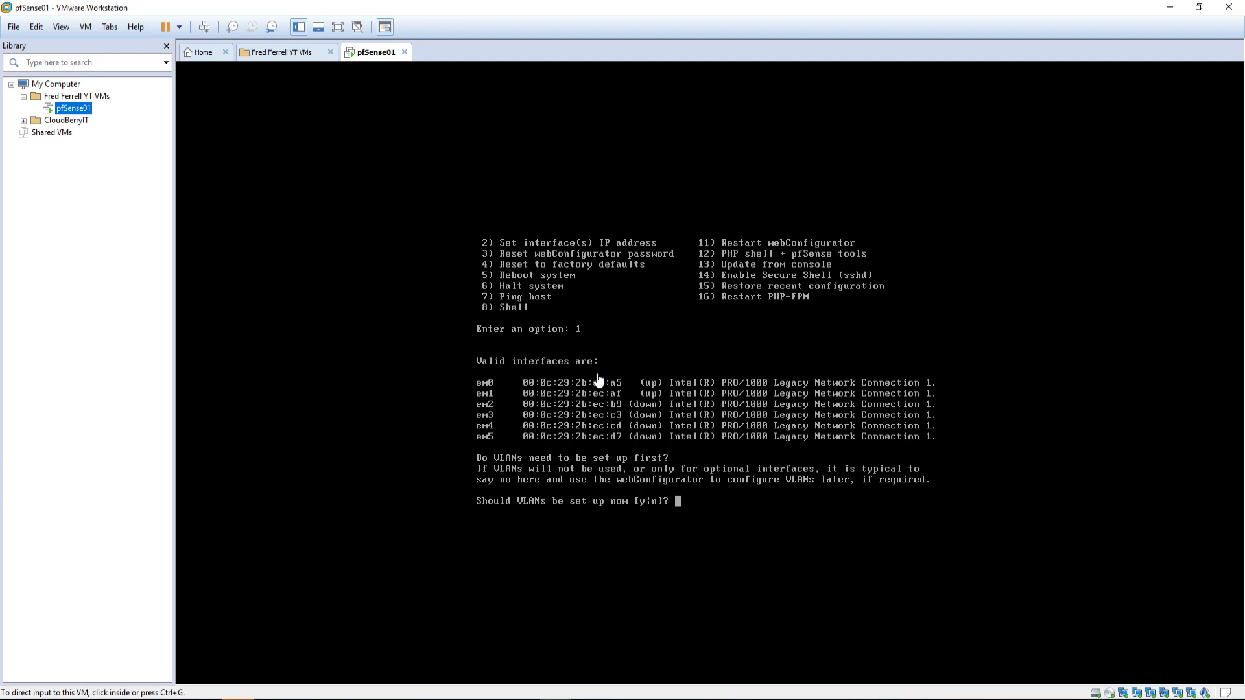
drag(582, 138, 202, 185)
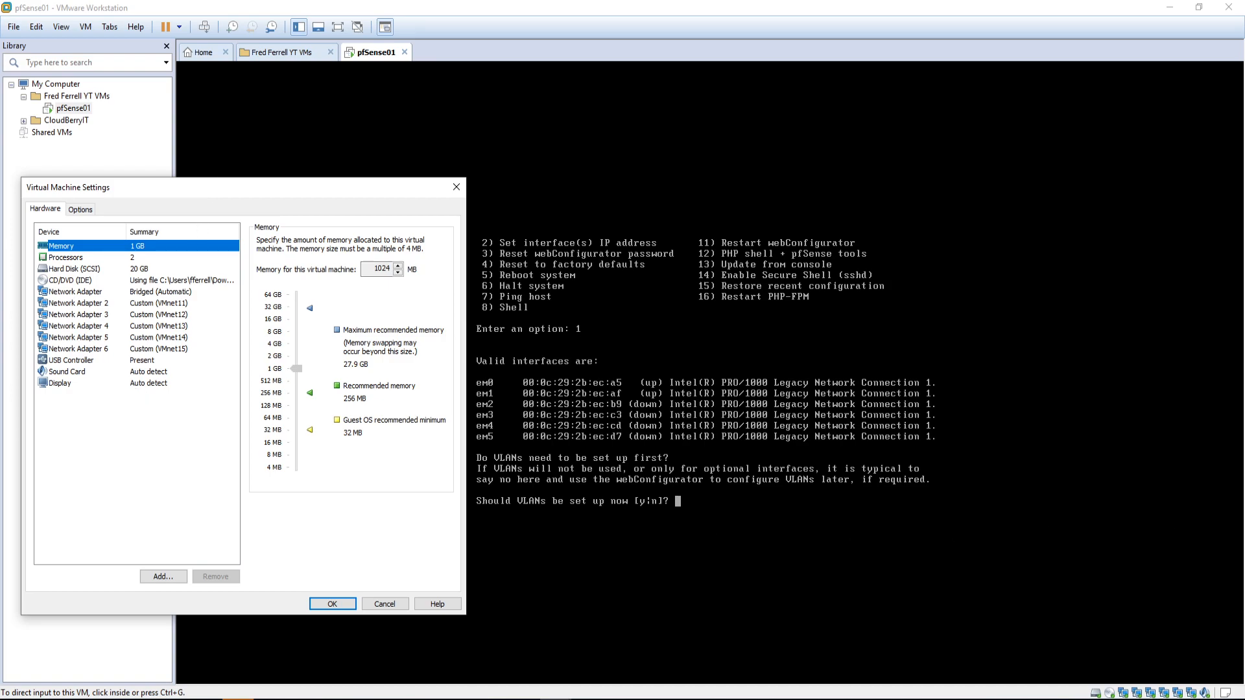
key(alt+Tab)
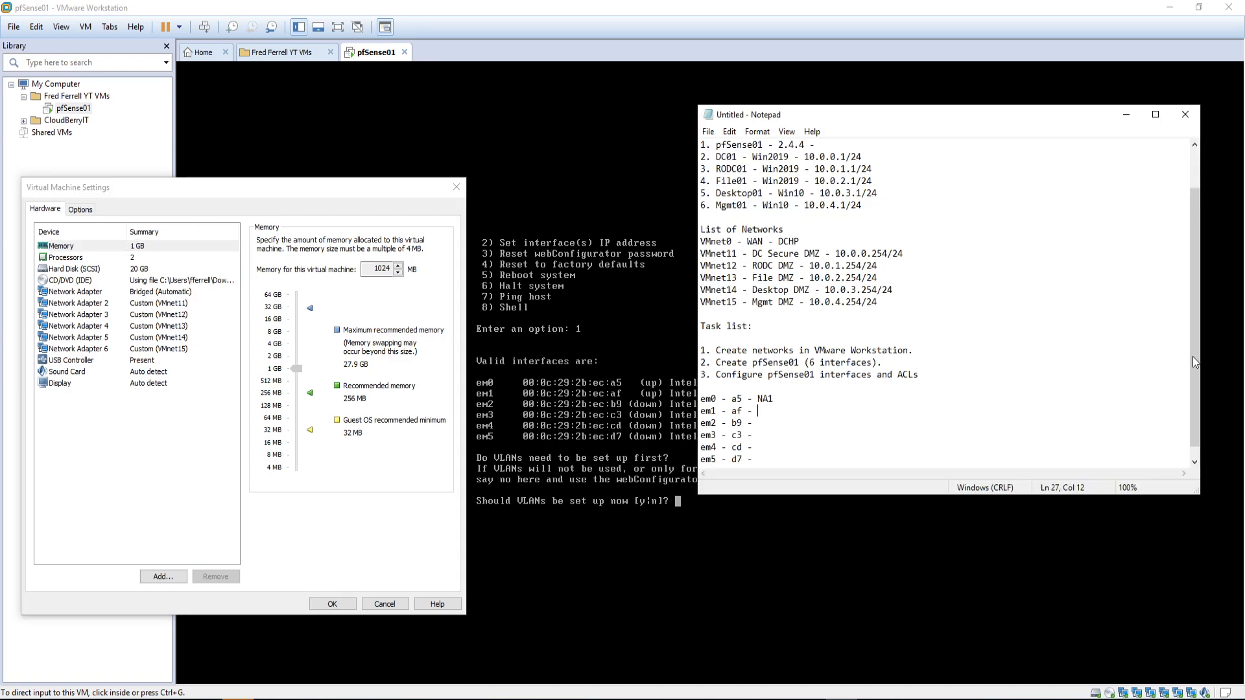
drag(916, 114, 913, 73)
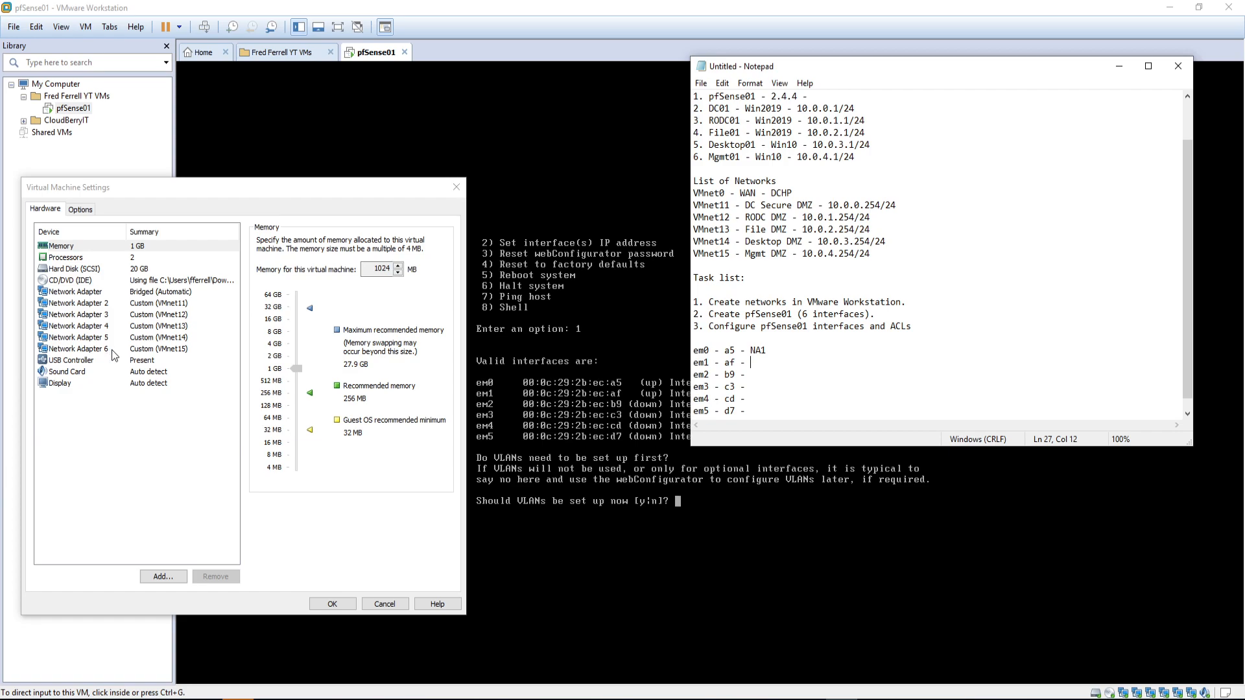
click(373, 606)
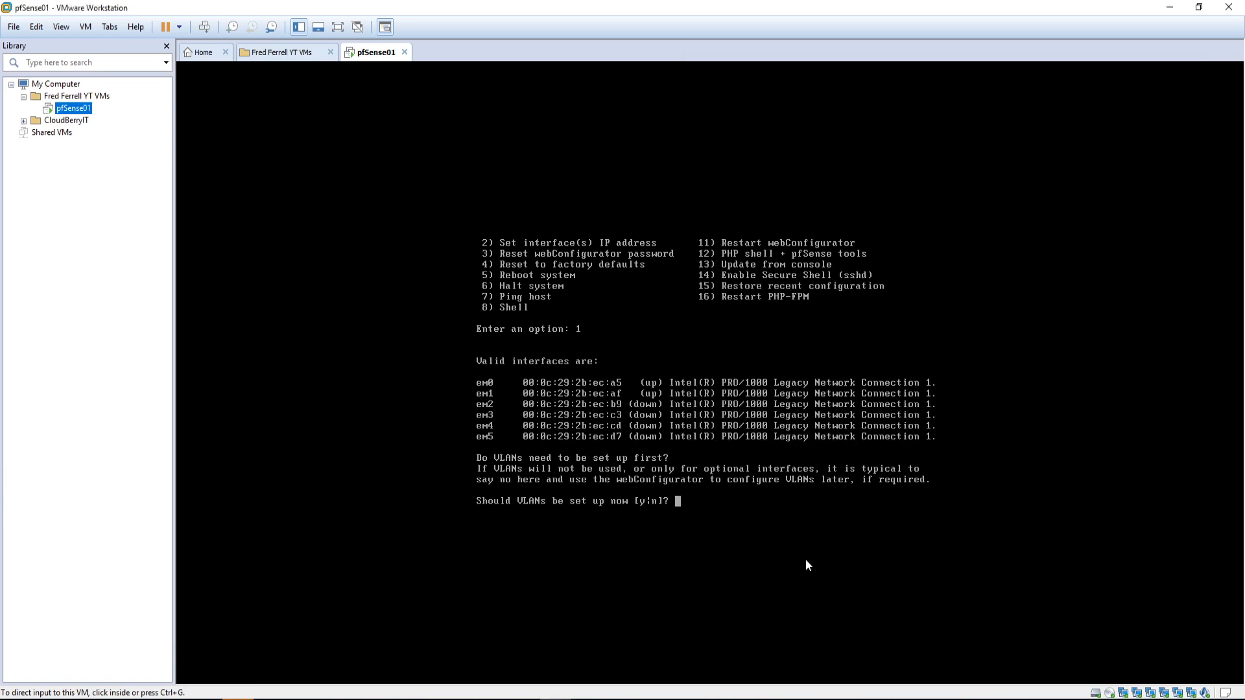
click(727, 515)
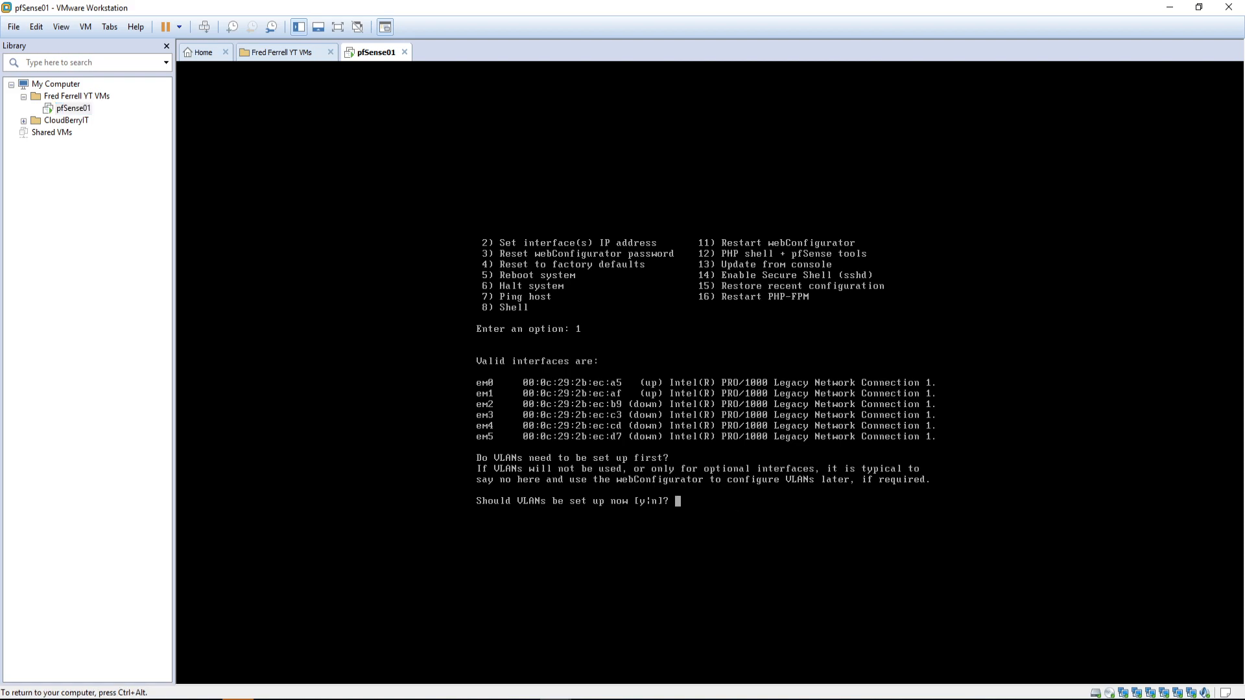
Step: Decline VLANs and assign em0 as WAN, em1 as LAN and em2 as OPT1
text(n)
key(Return)
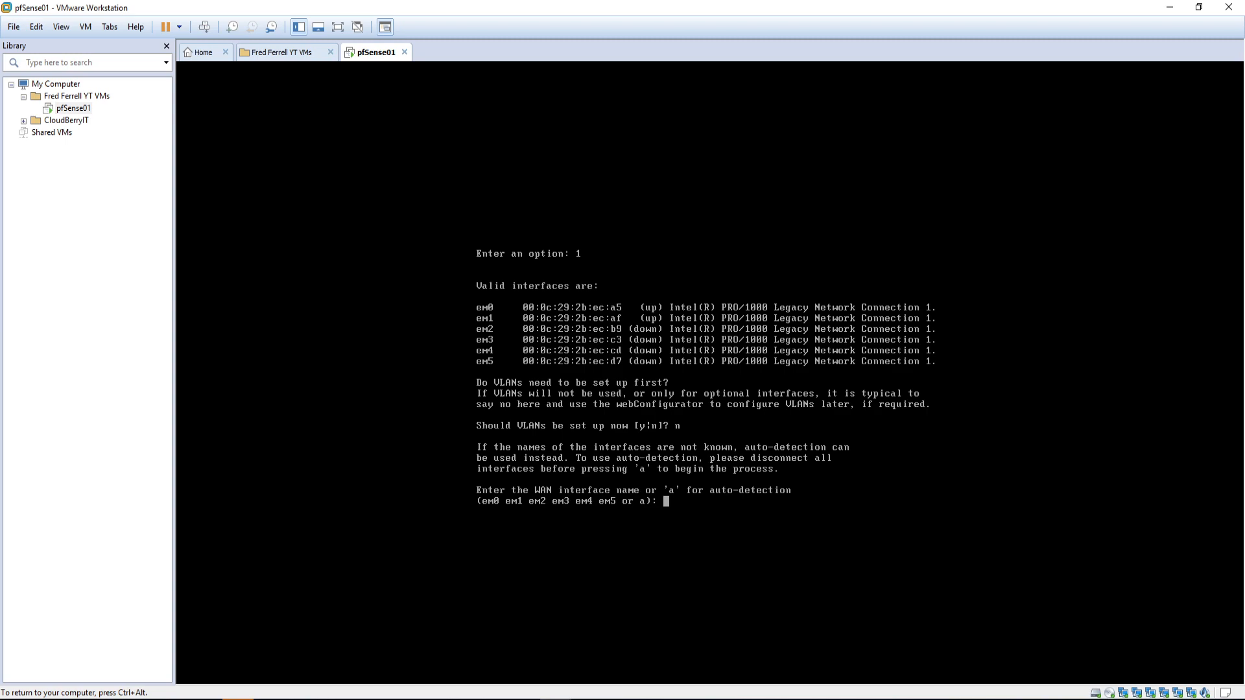
text(em0)
key(Return)
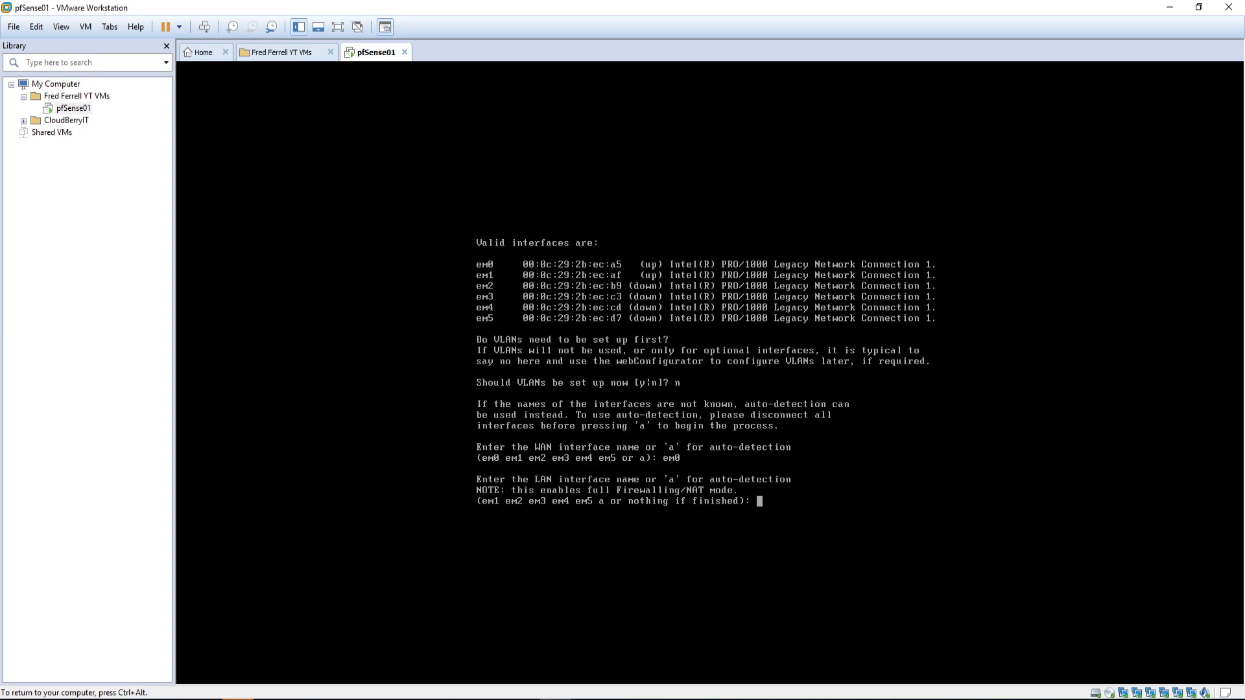
text(em1)
key(Return)
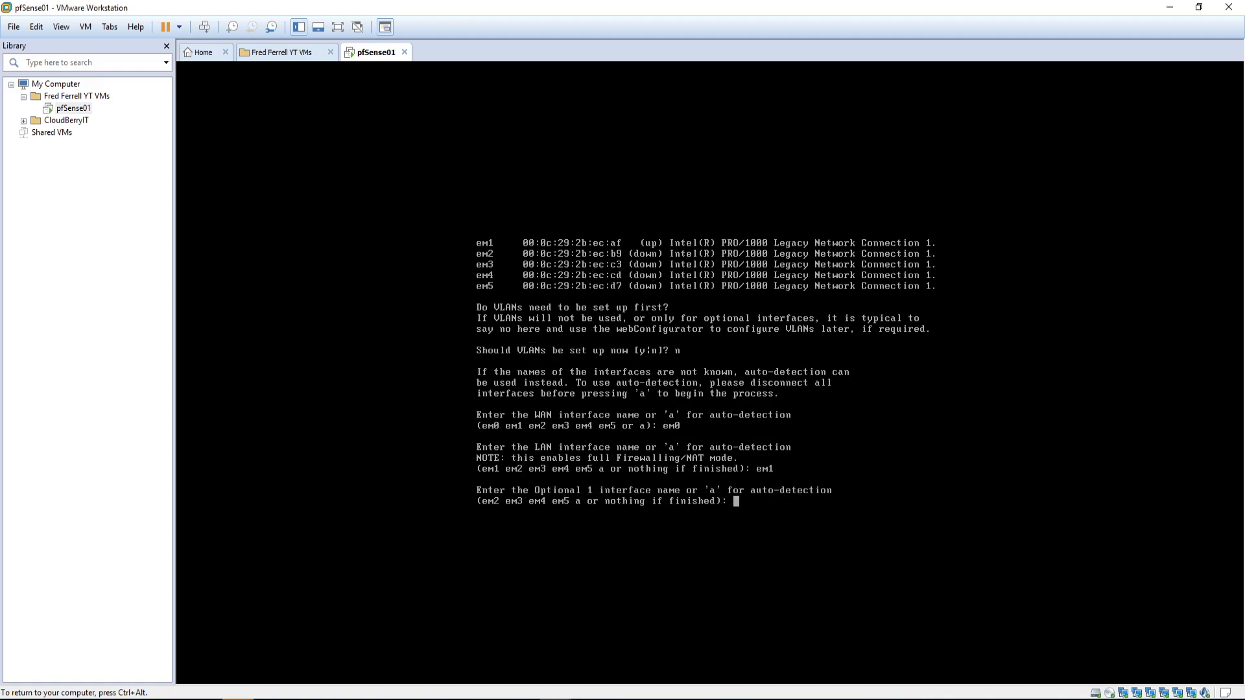
text(em2)
key(Return)
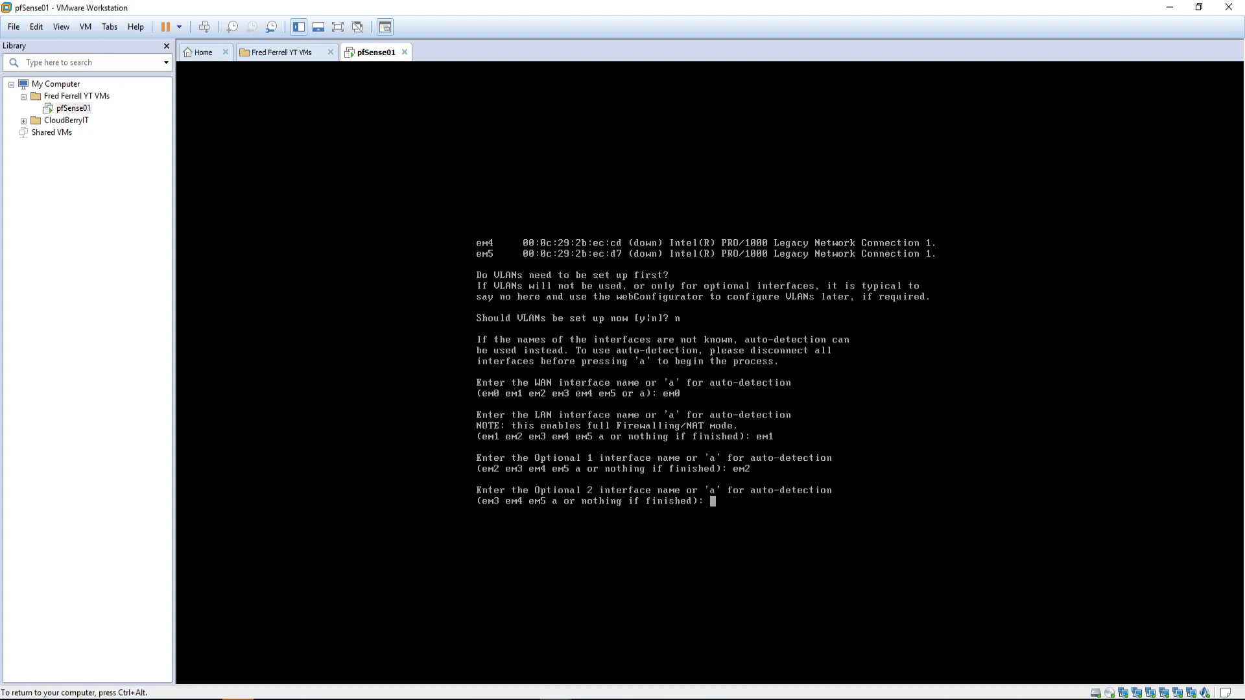
Step: Assign em3, em4 and em5 as OPT2–OPT4 and confirm the assignment with y
text(em3)
key(Return)
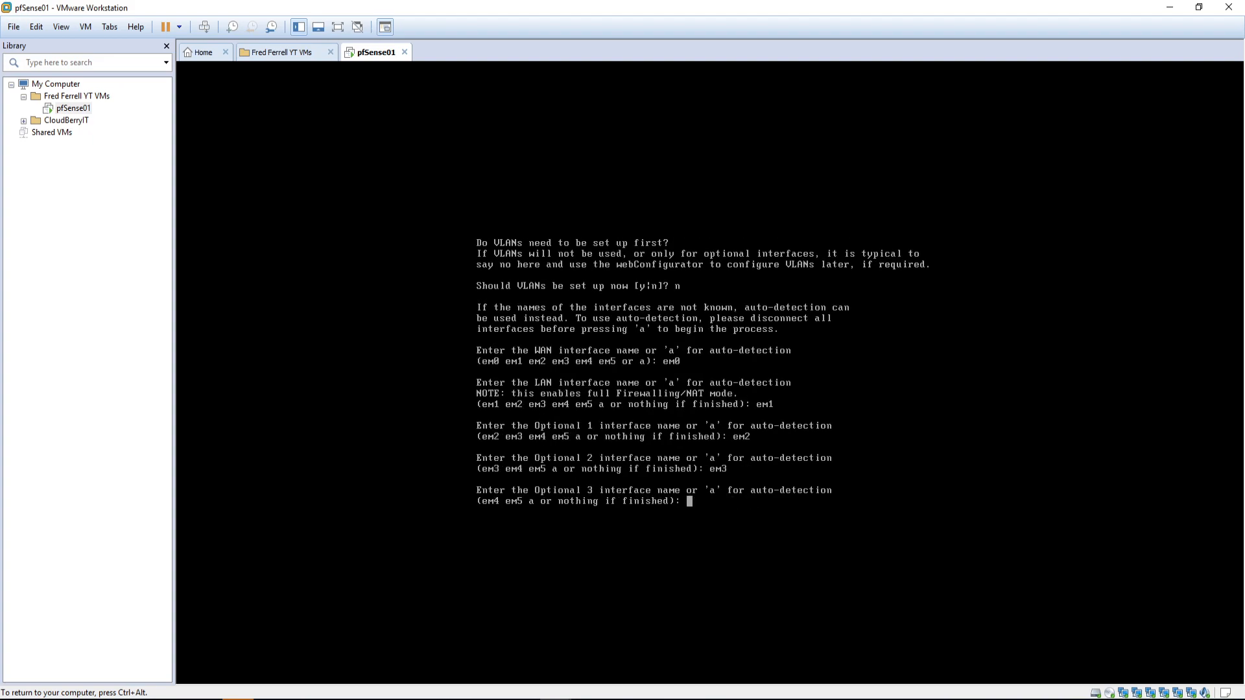
text(em4)
key(Return)
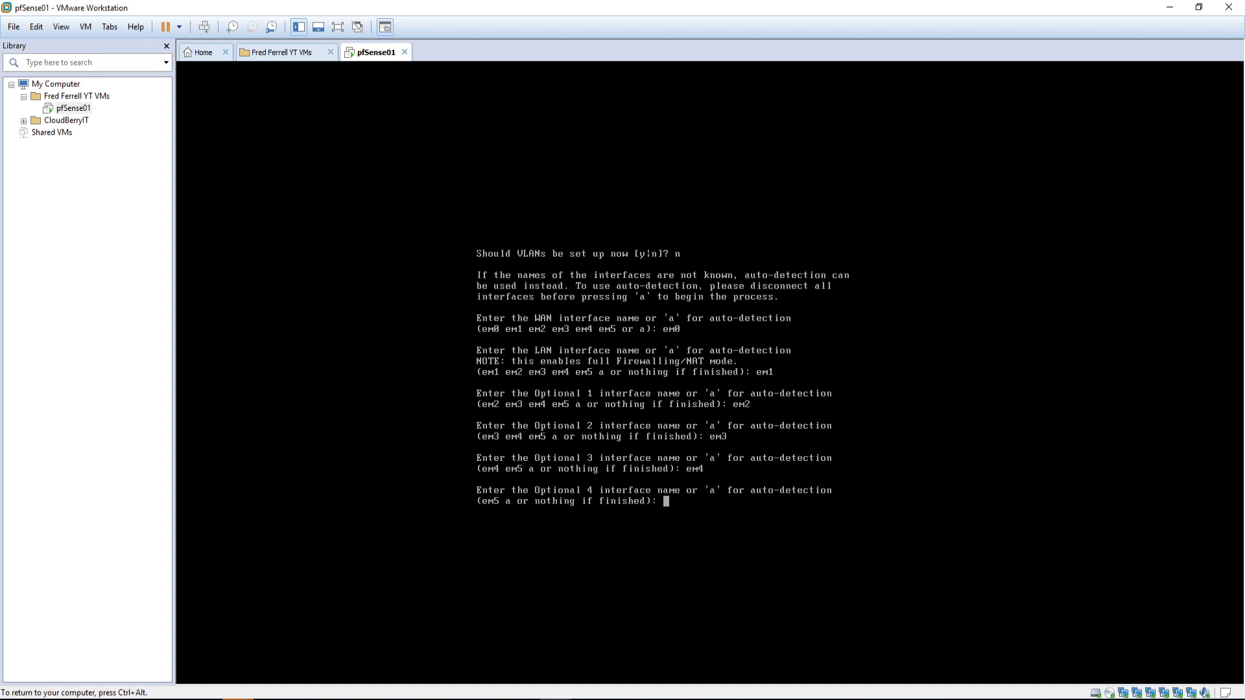
text(em5)
key(Return)
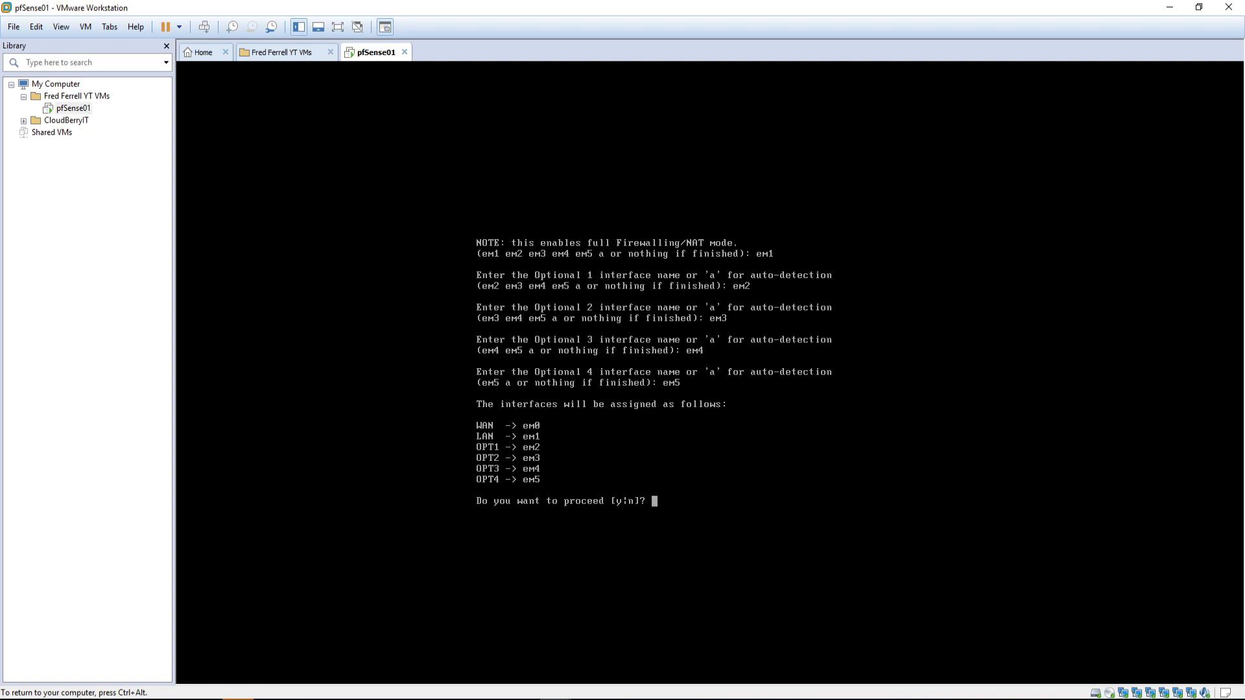
text(y)
key(Return)
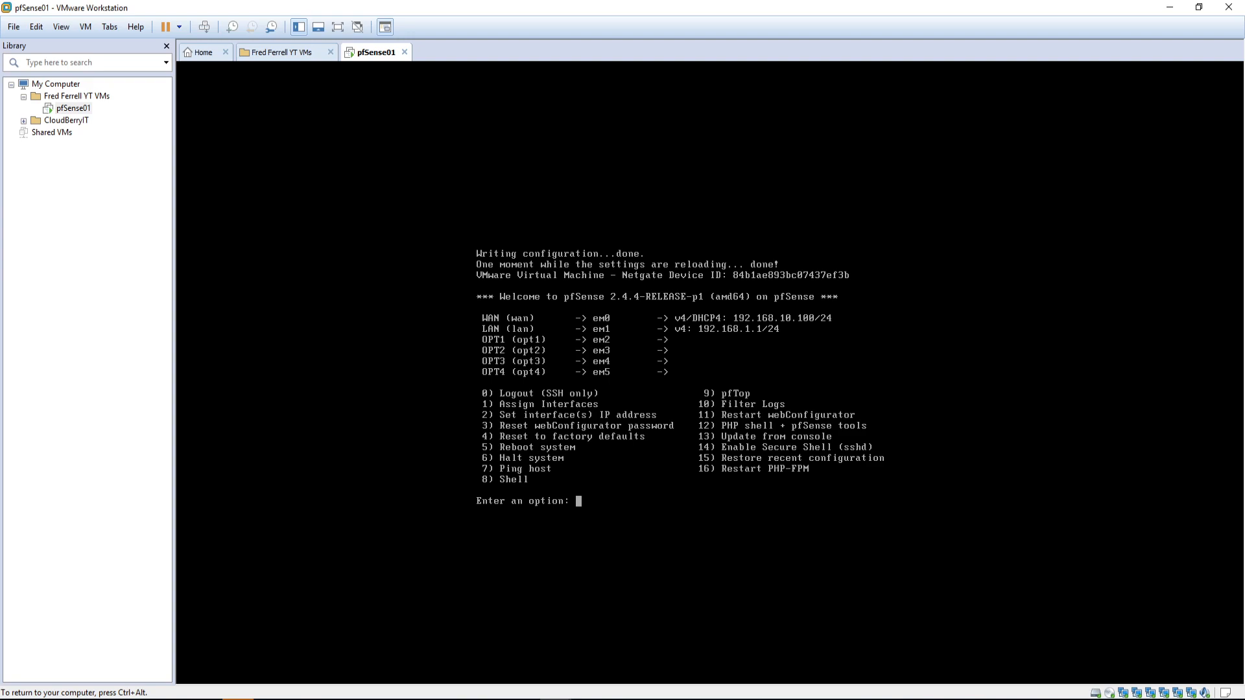
Step: Release the VM and position the Notepad notes beside the pfSense console
key(ctrl+alt)
click(842, 698)
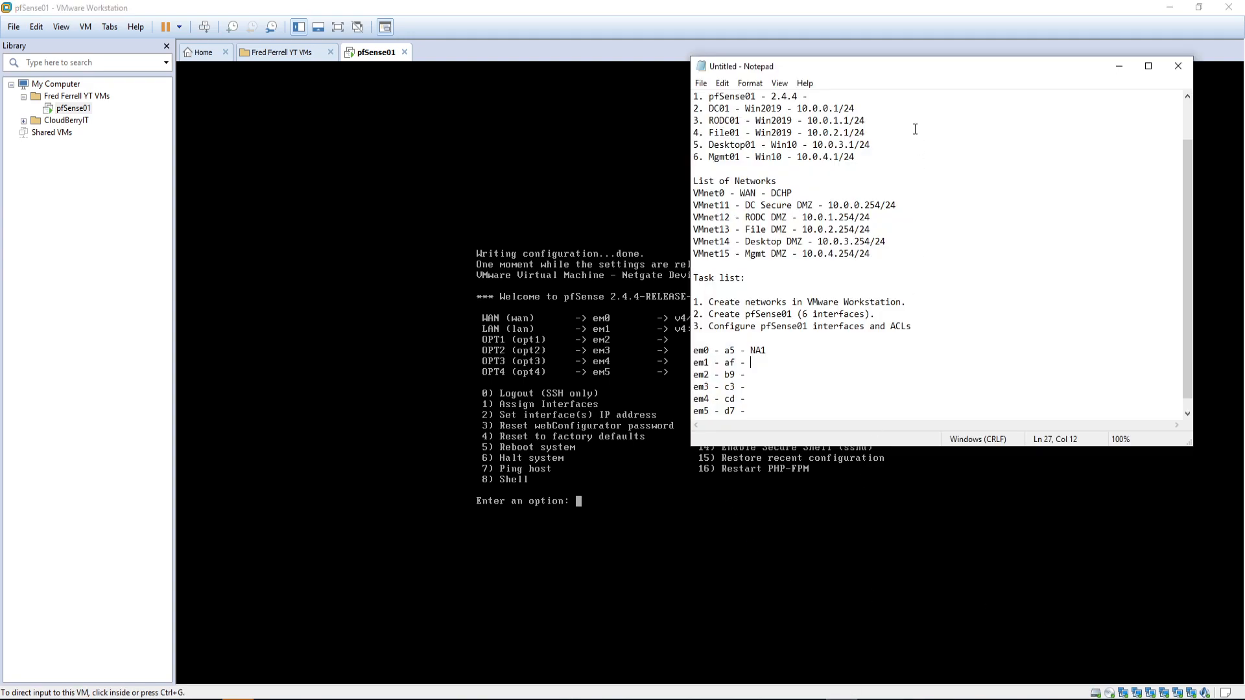
drag(898, 69, 247, 63)
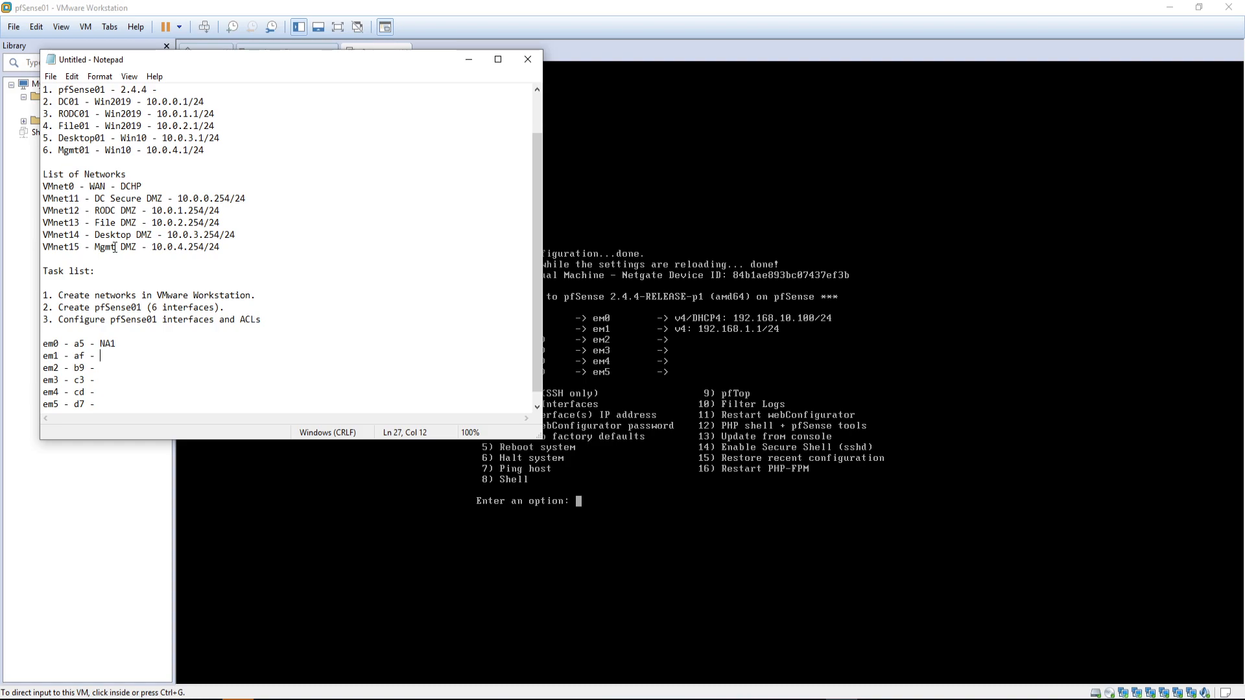
drag(249, 61, 733, 393)
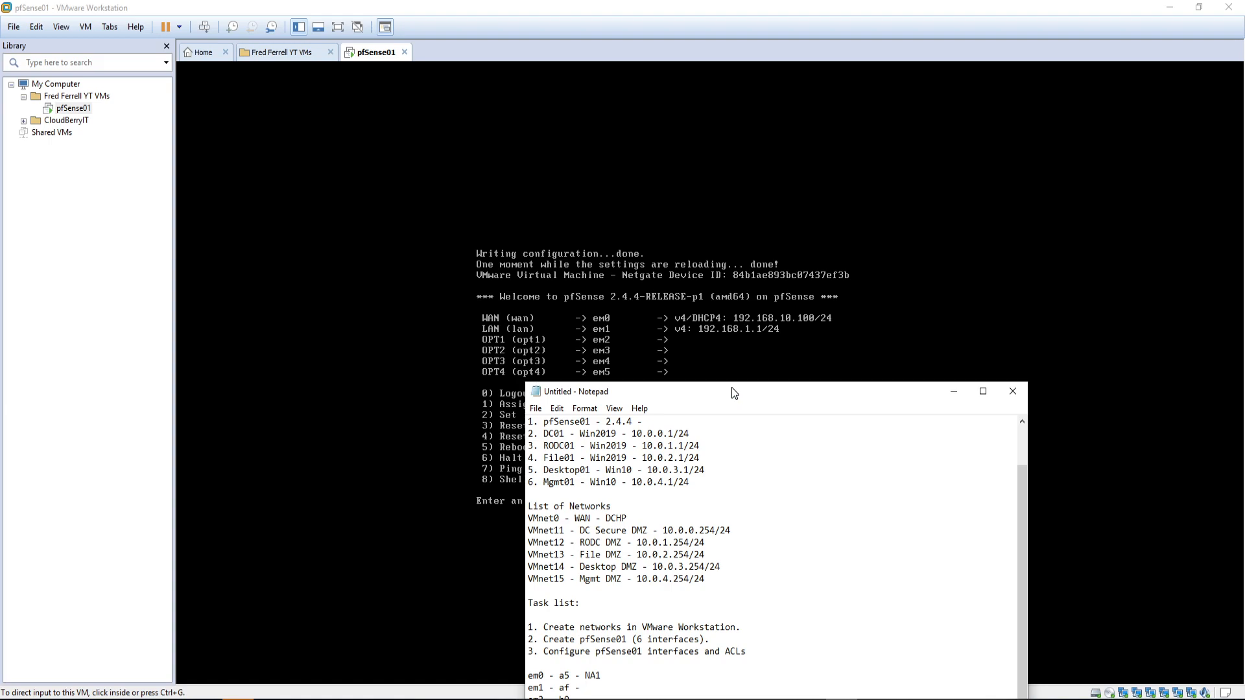
drag(731, 387, 926, 199)
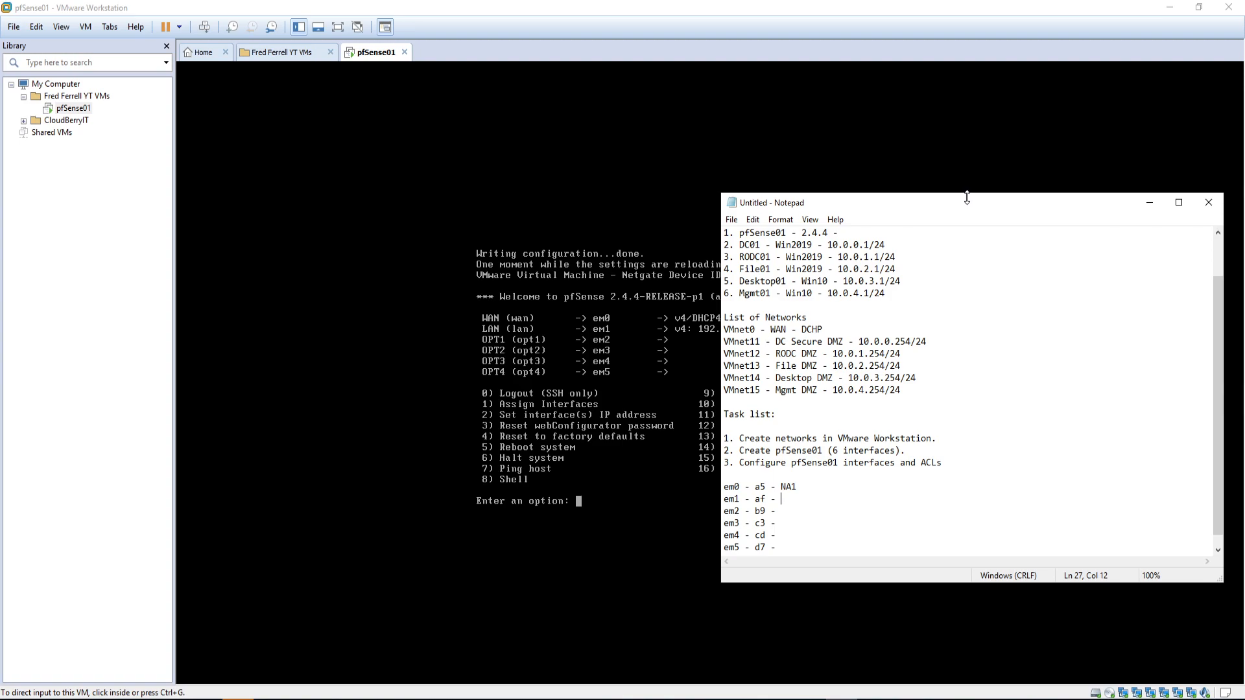
scroll(851, 454, down, 1)
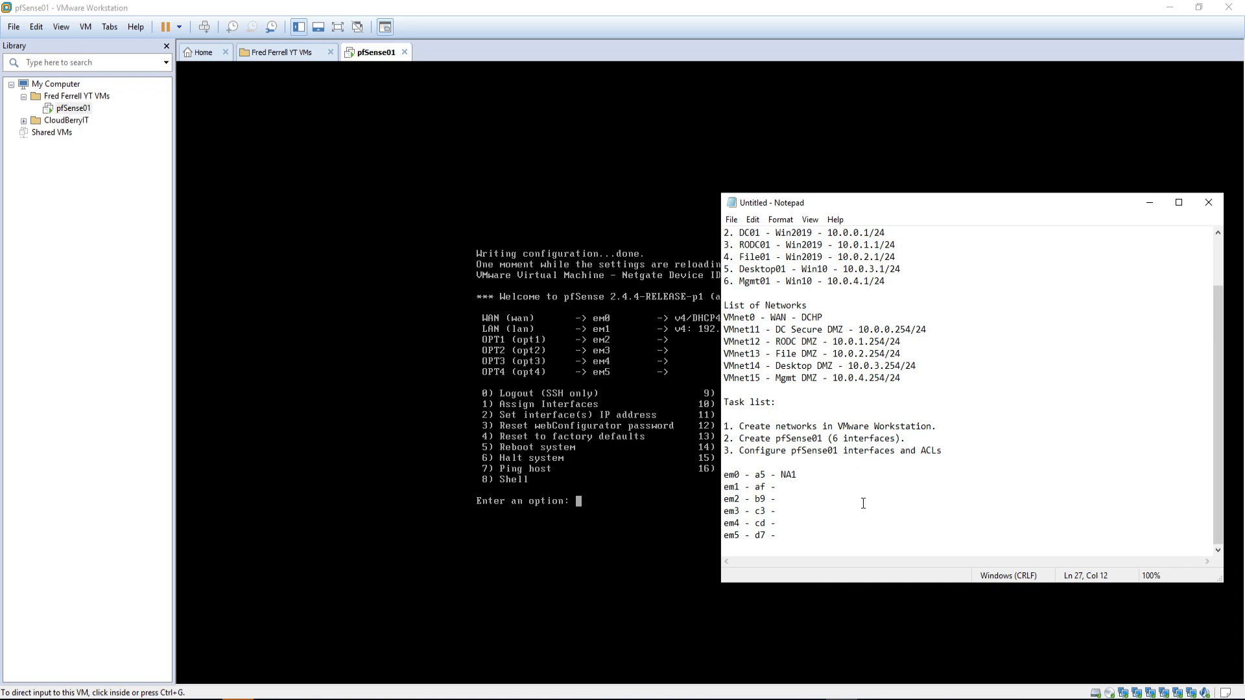
Step: Add task '4. Create Win10 mgmt VM' below em5 and move the notes out of view
click(795, 548)
key(Return)
text(4. C)
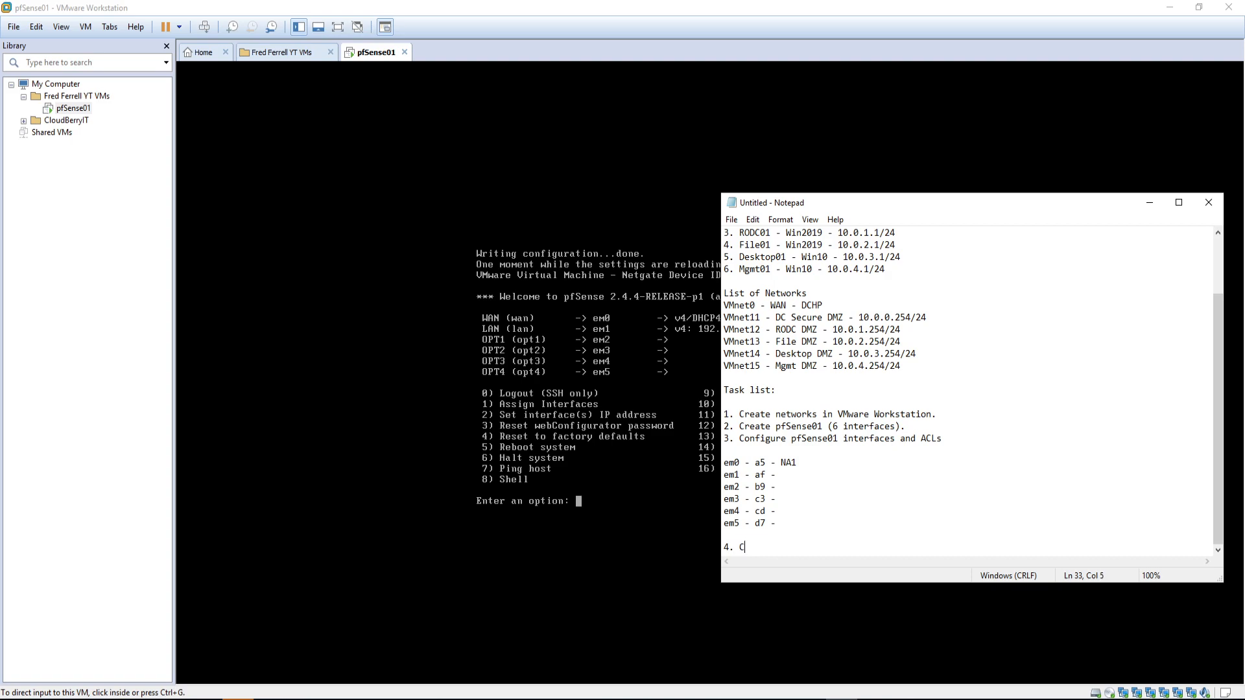
text(reate Win10 VM)
key(BackSpace)
key(BackSpace)
text(mgmt VM)
drag(885, 199, 1244, 200)
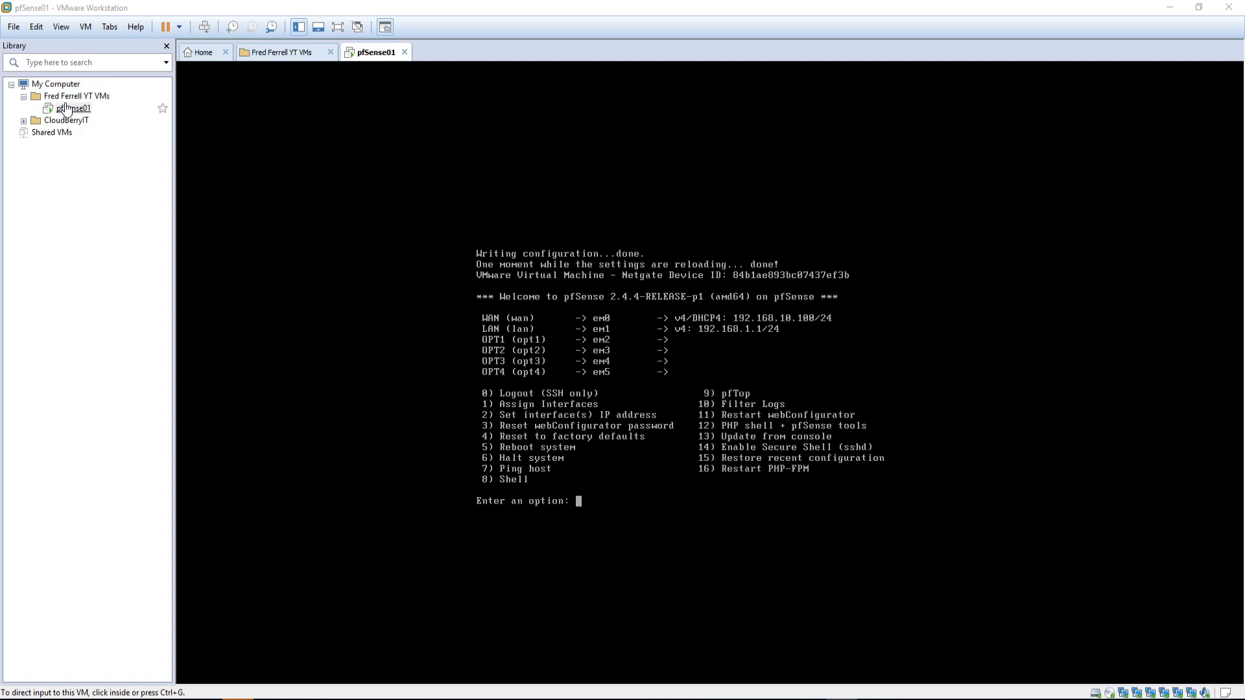
Step: Start a new VM with Workstation 14.x compatibility, OS installed later, Windows 10 x64, named Mgmt01
click(14, 27)
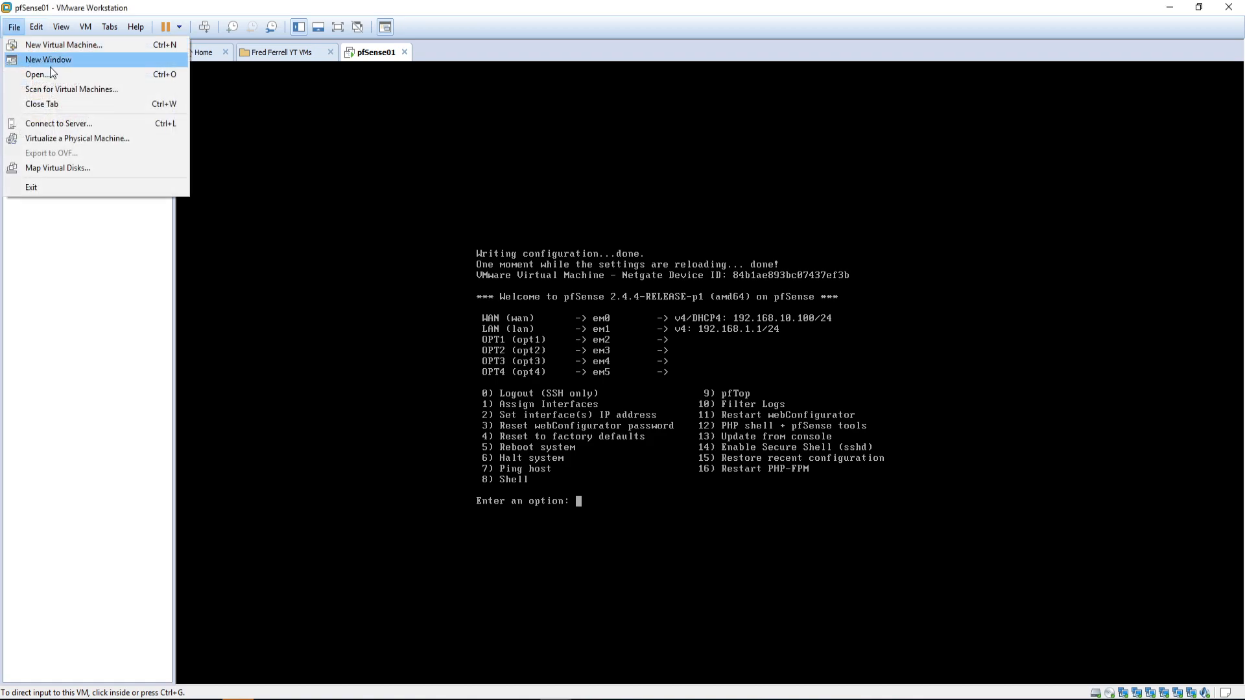
click(50, 46)
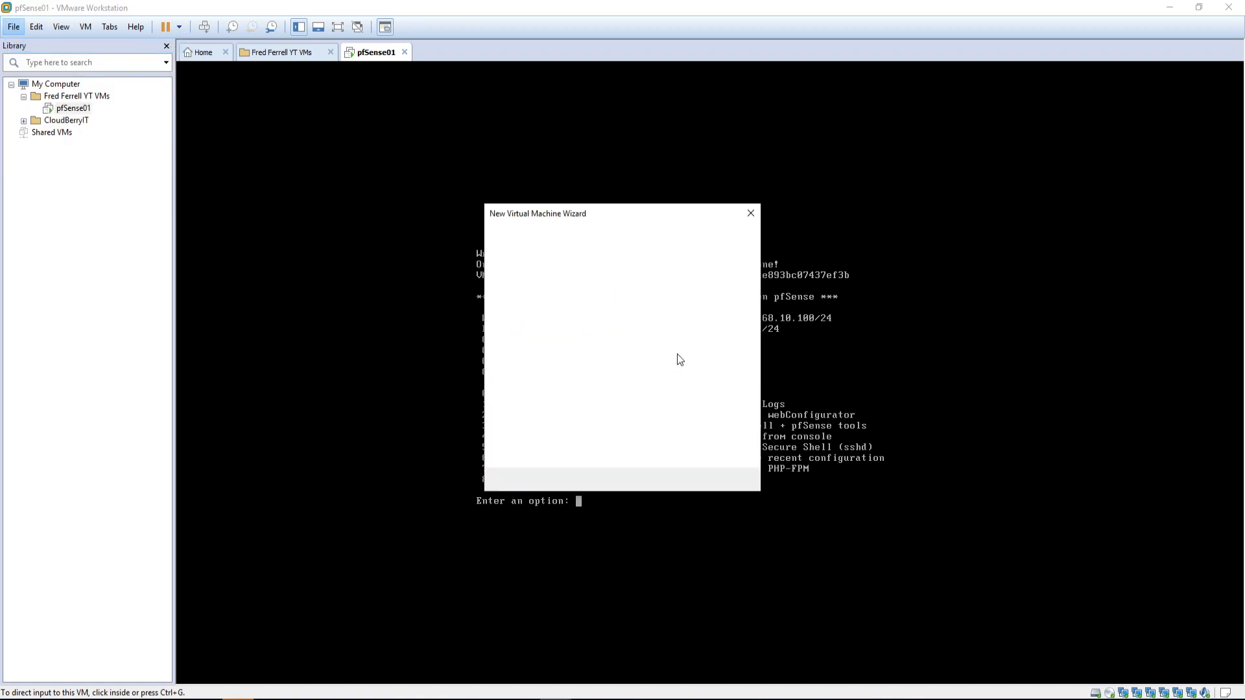
click(674, 480)
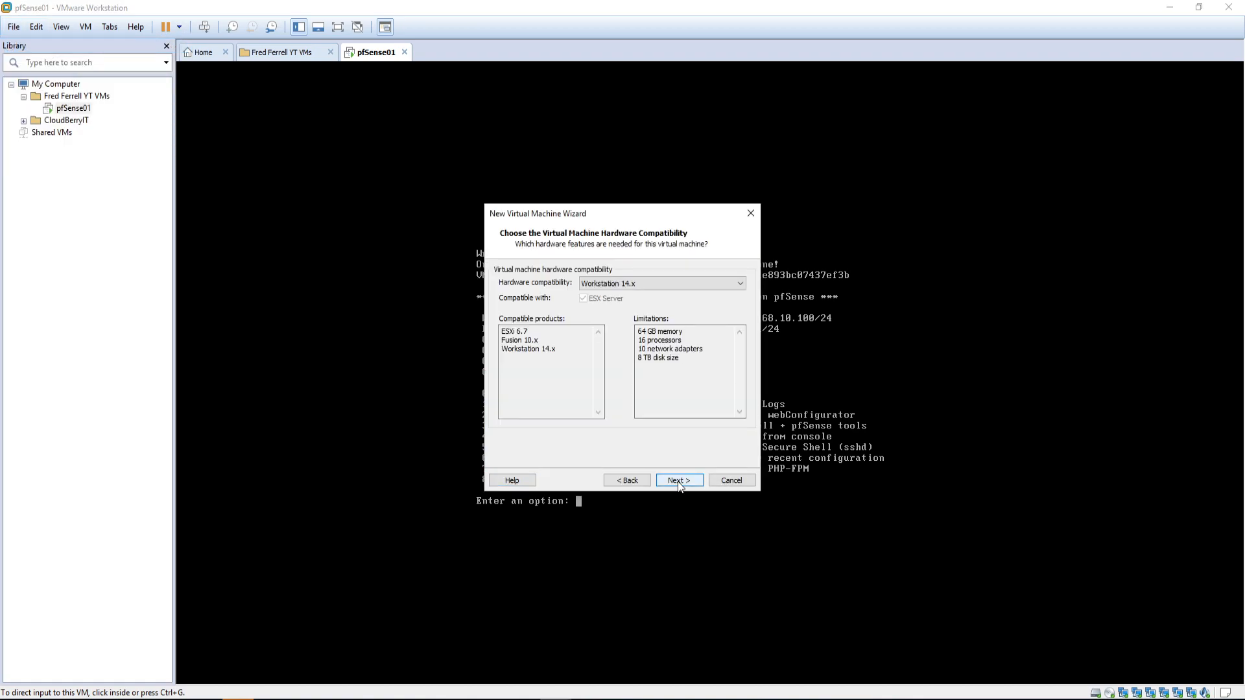
click(679, 487)
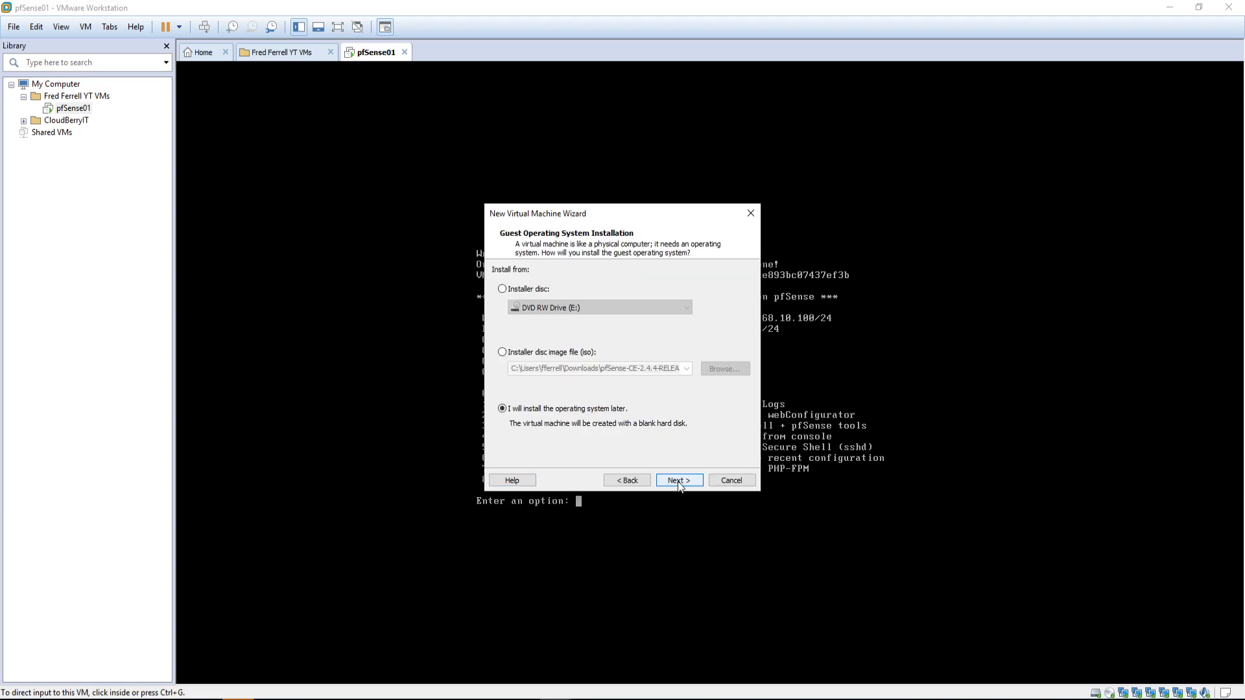
click(679, 481)
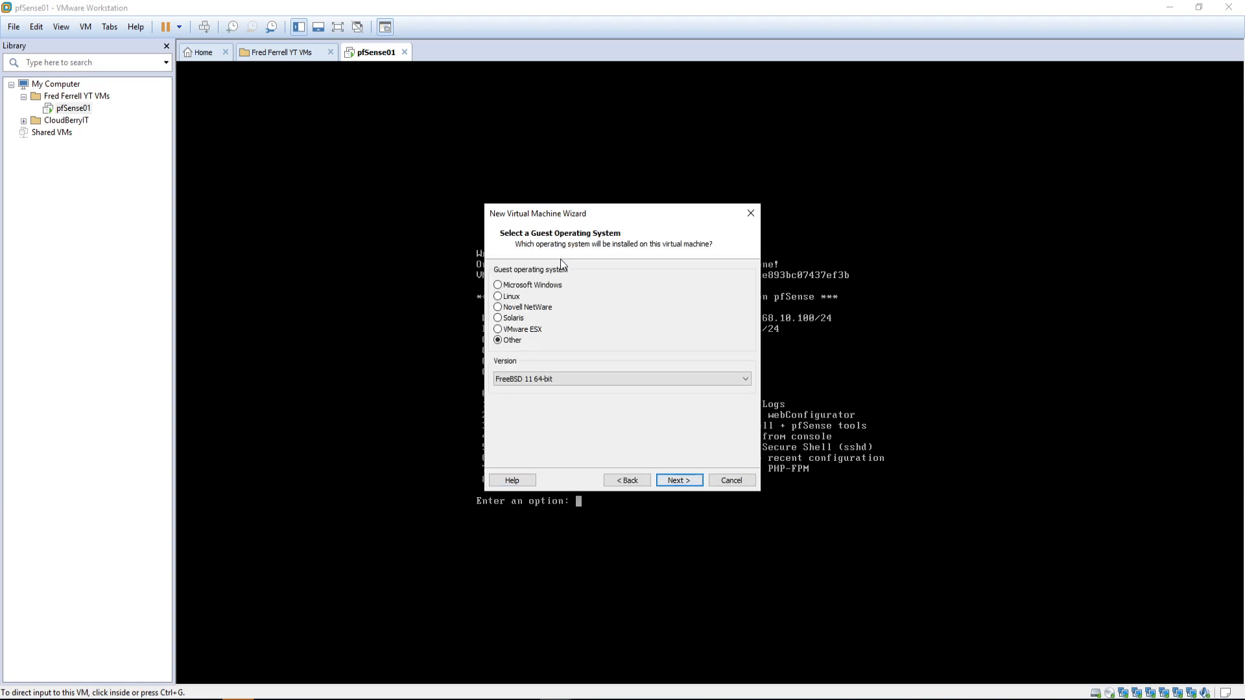
click(550, 289)
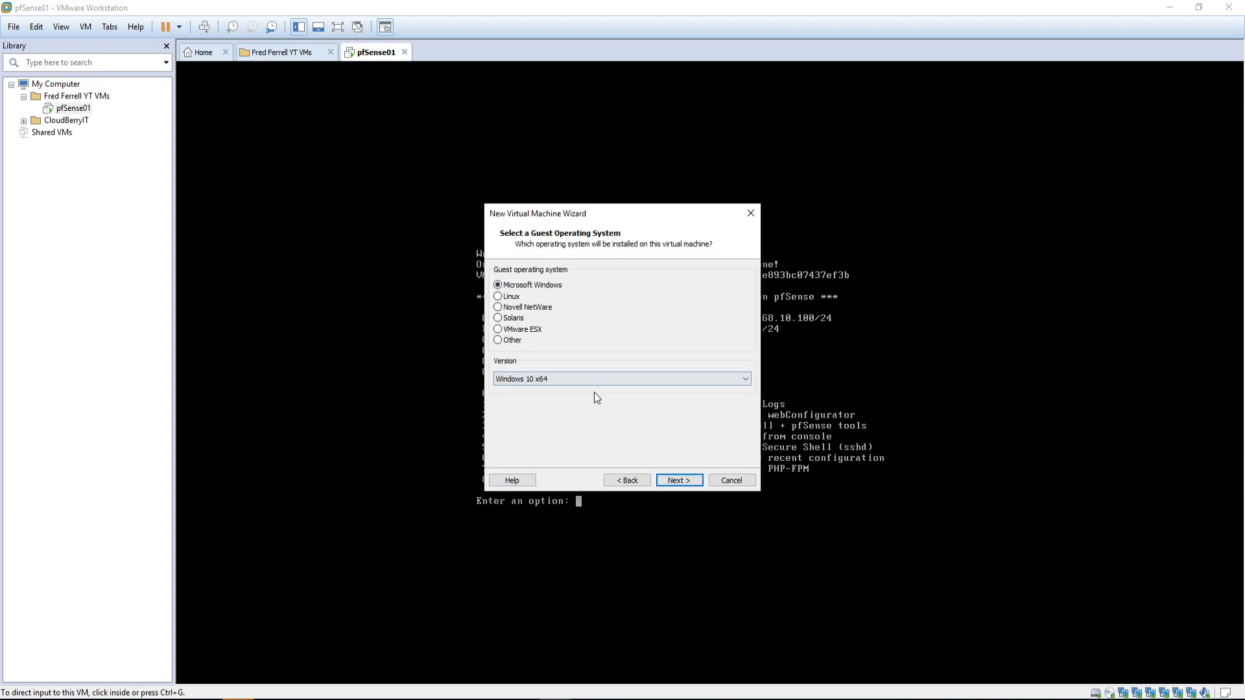
click(674, 481)
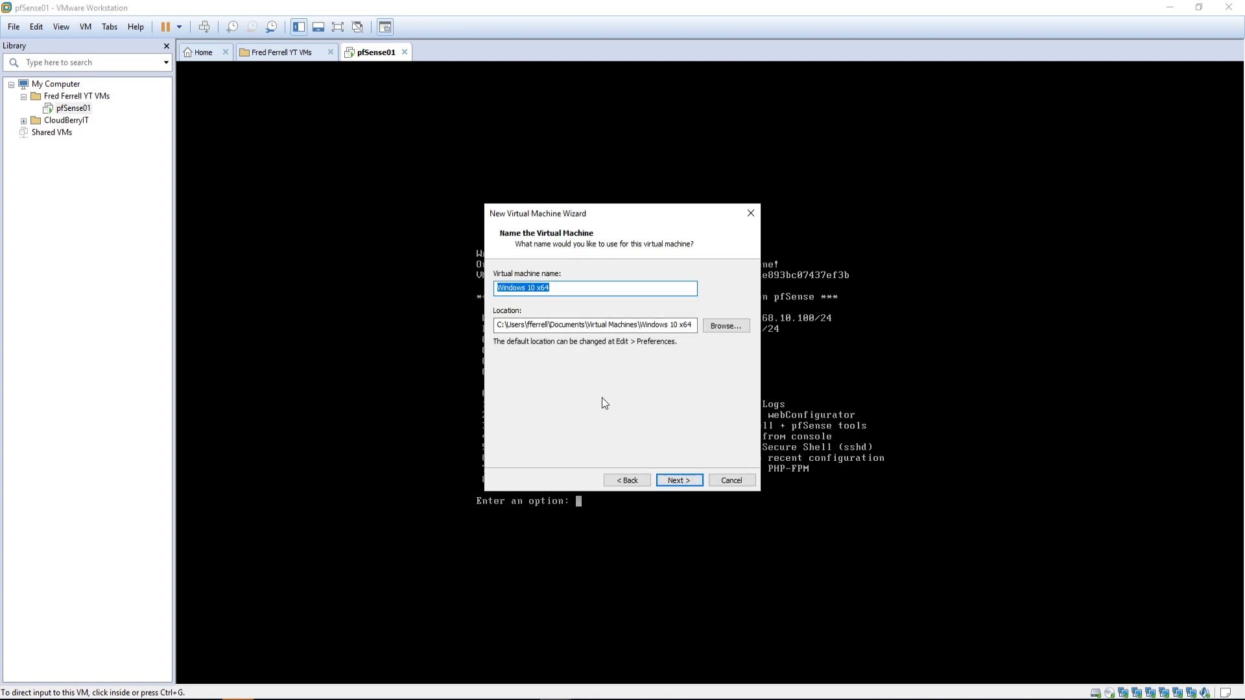
text(Mgmt01)
click(683, 480)
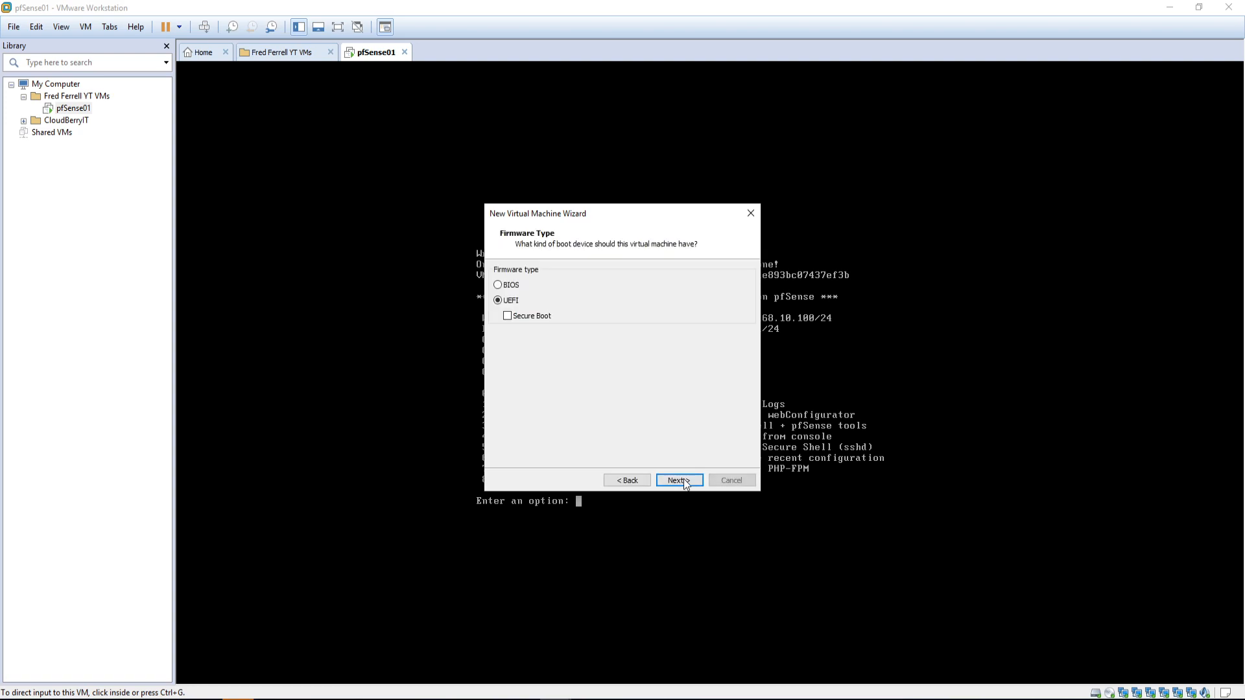
Step: Keep UEFI firmware, set 2 cores per processor, 2048 MB memory and host-only networking
click(669, 481)
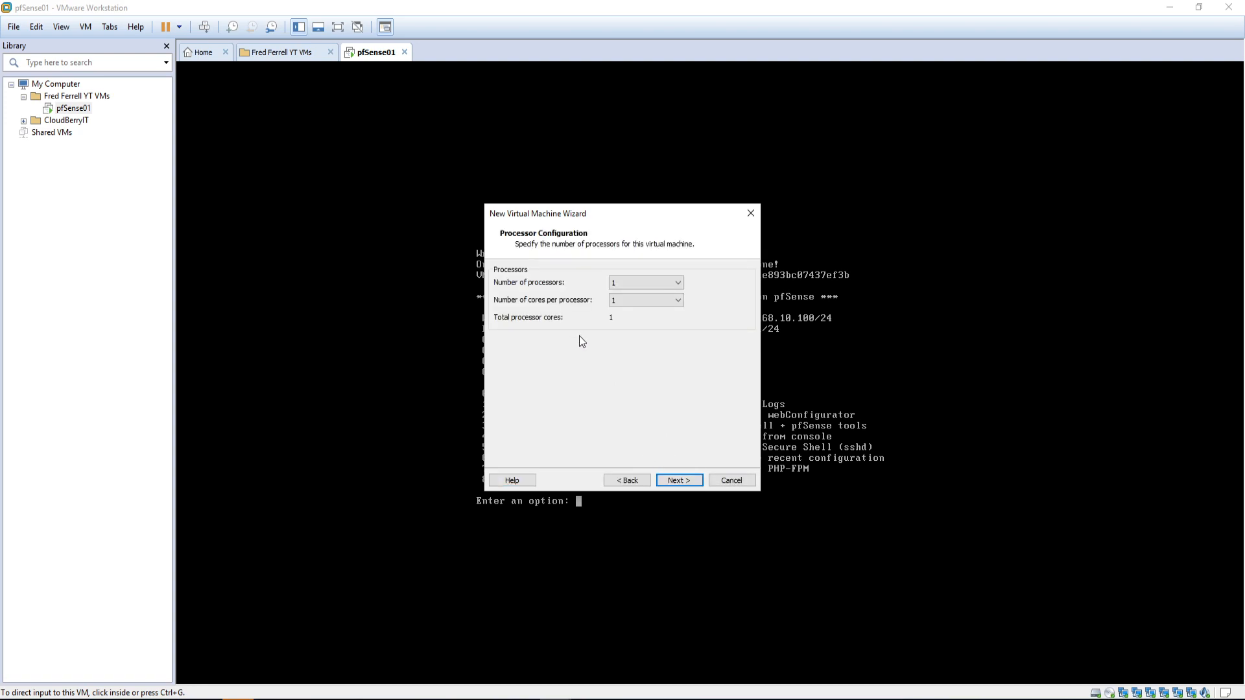
click(626, 301)
click(620, 321)
click(670, 480)
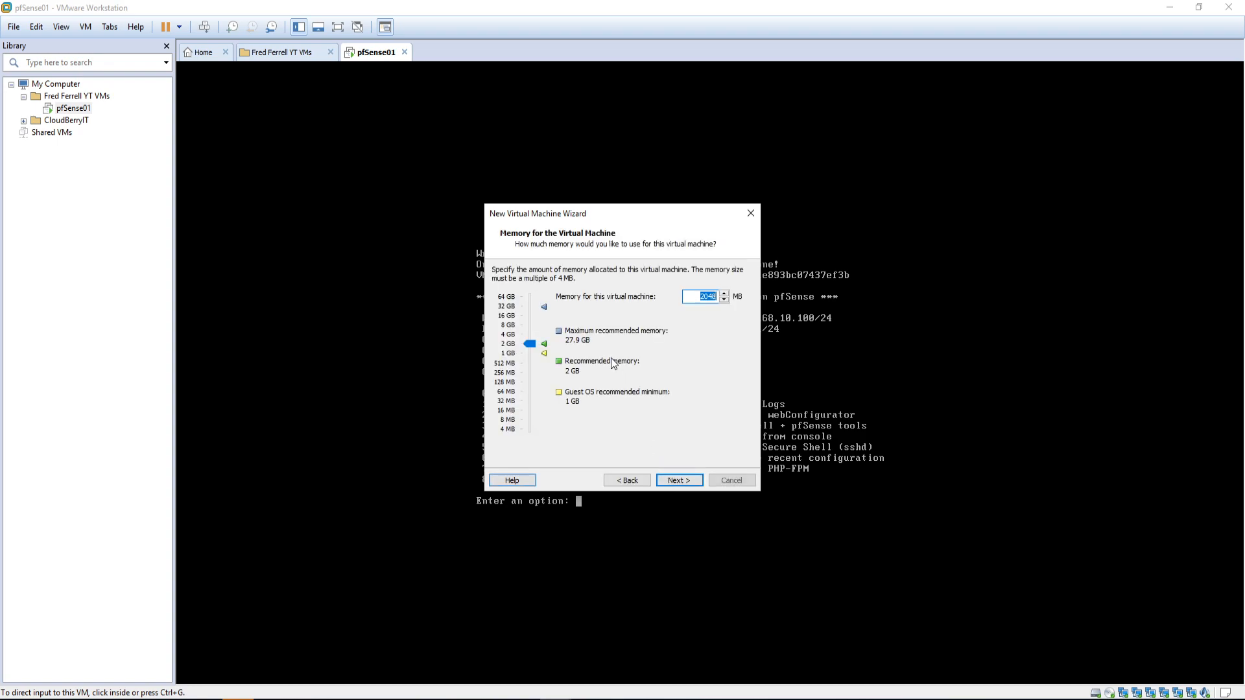
click(677, 478)
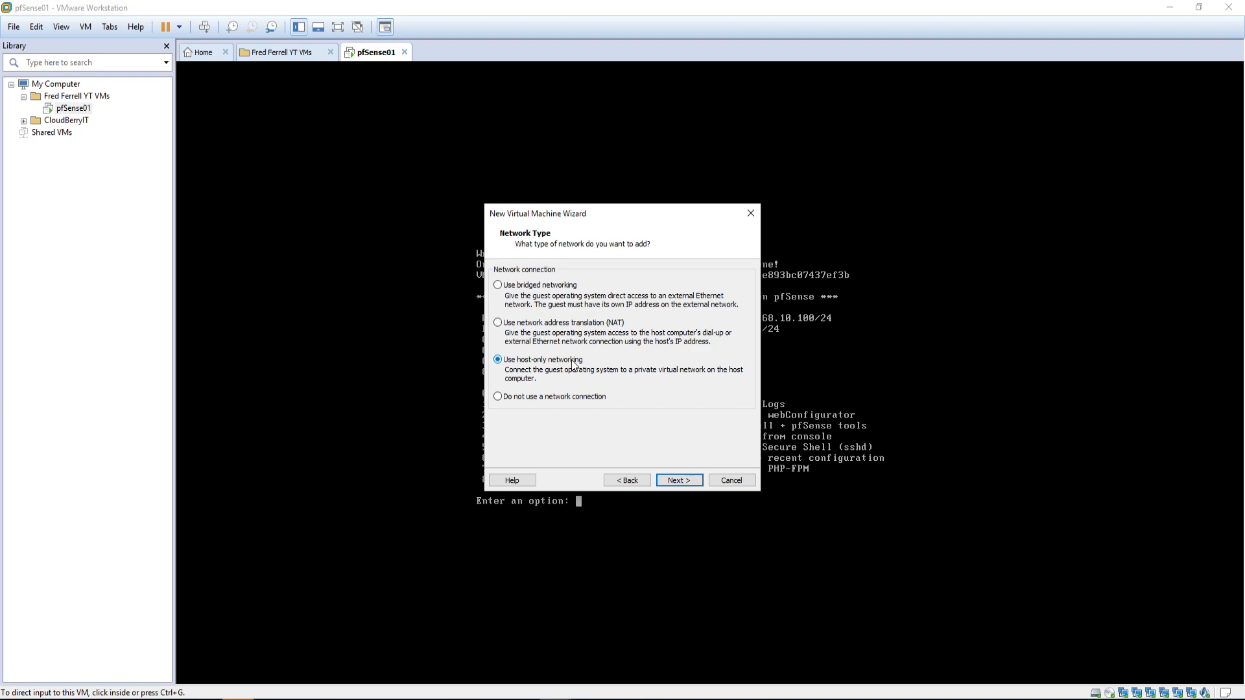
click(670, 480)
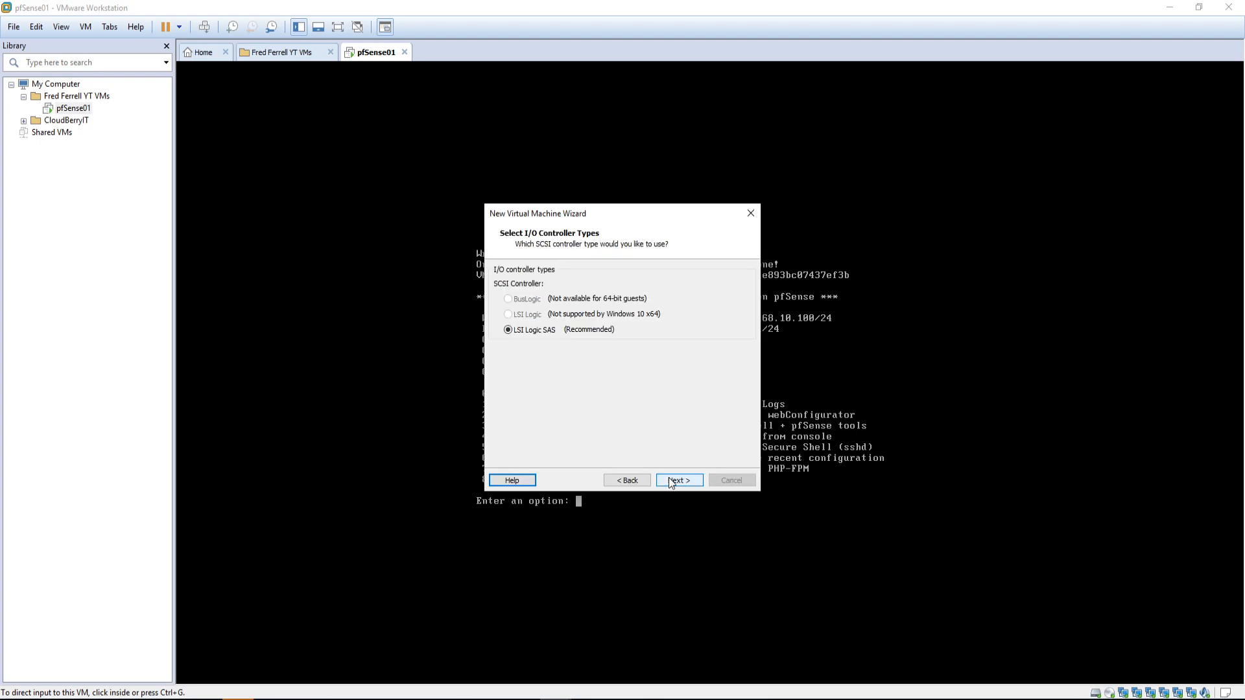
Step: Create a new 60 GB SCSI disk (LSI Logic SAS) stored as a single file, Mgmt01.vmdk
click(682, 484)
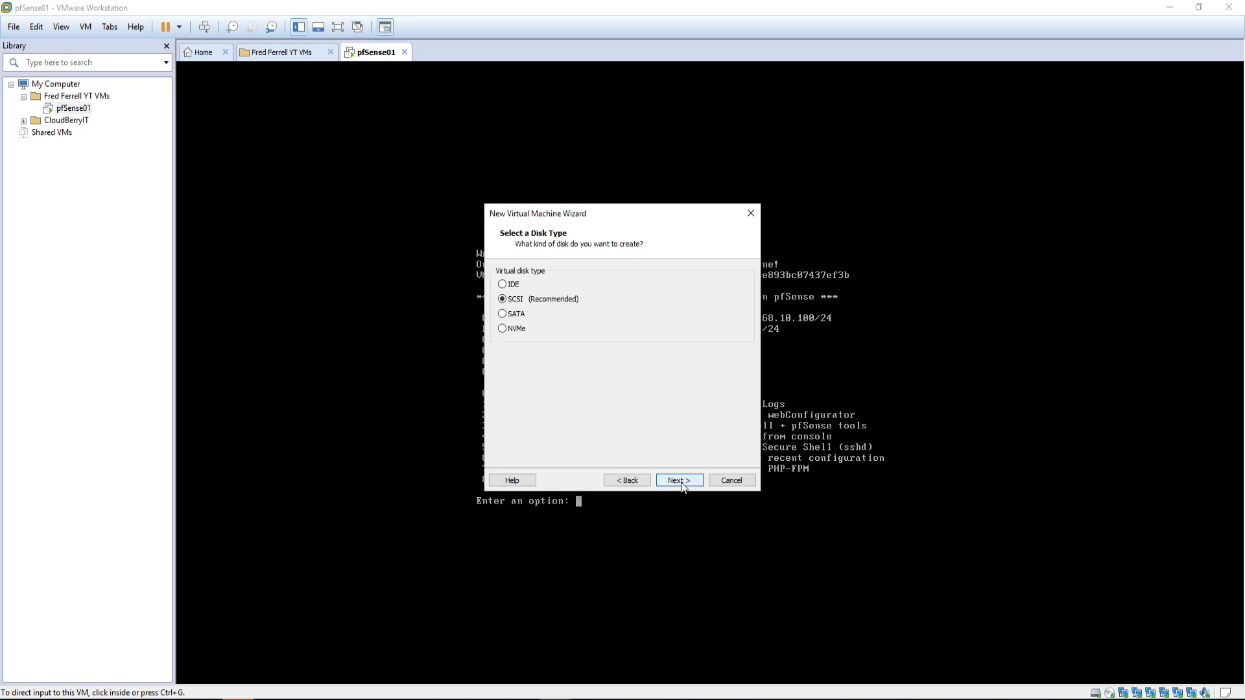
click(682, 483)
click(680, 483)
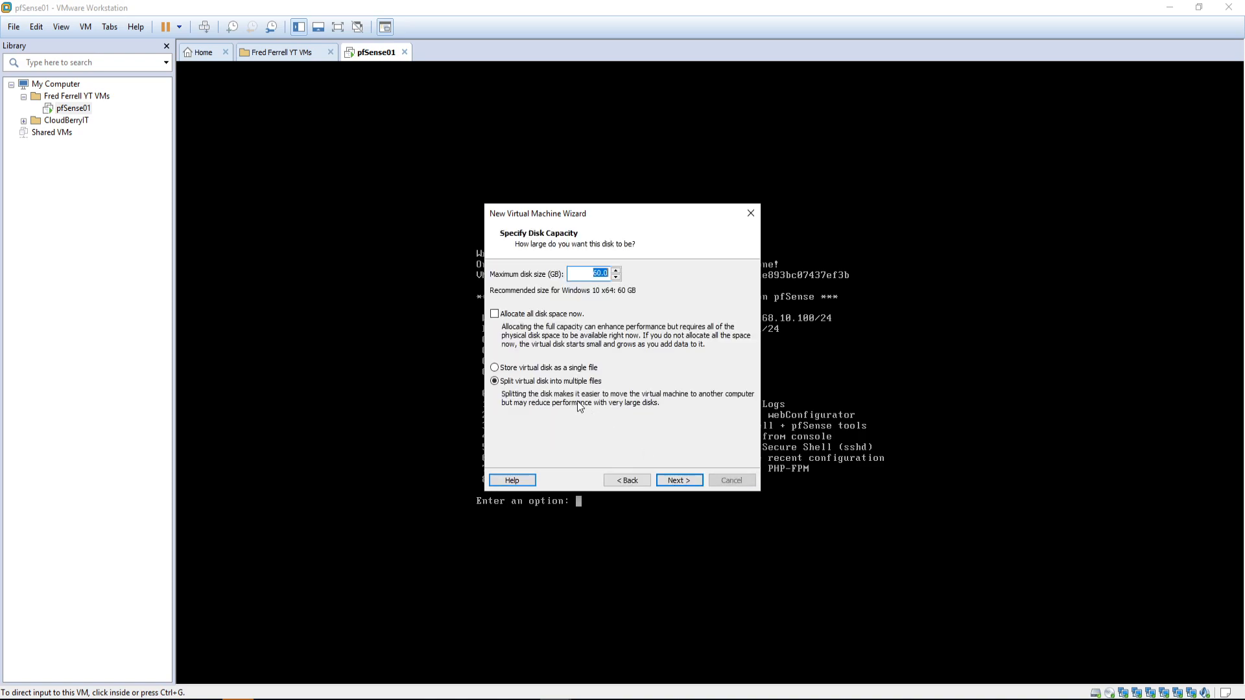
click(523, 367)
click(678, 480)
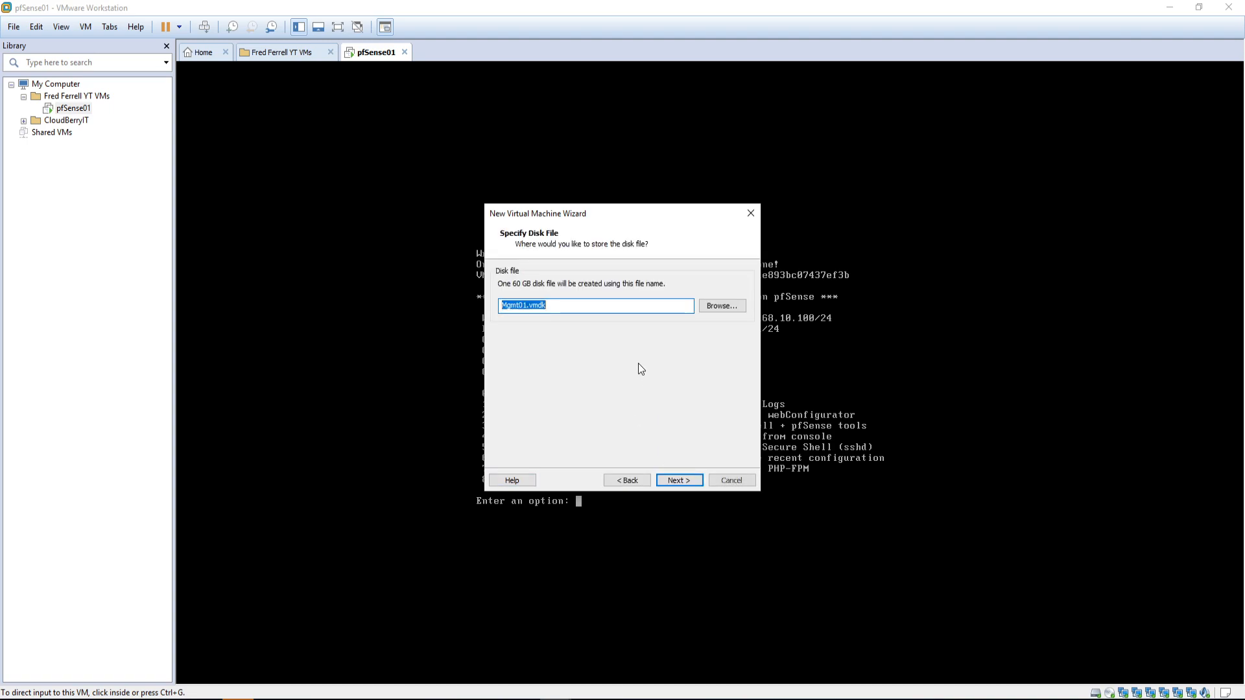
click(678, 480)
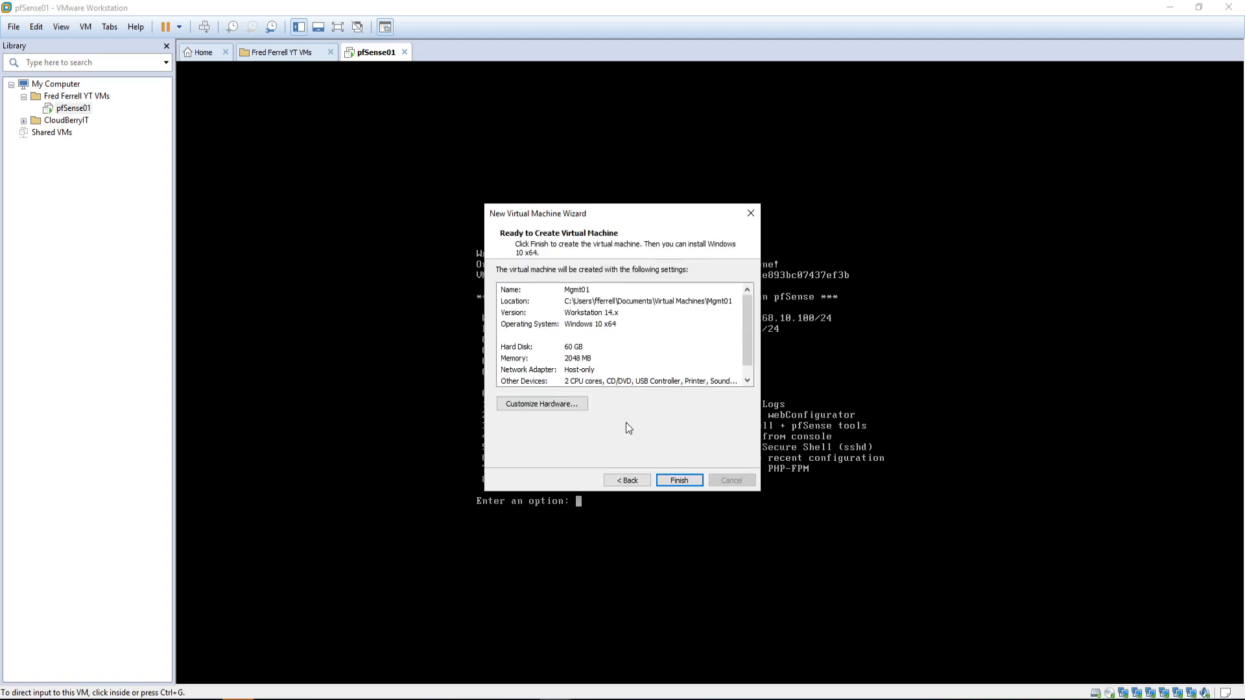
Step: Finish creating Mgmt01, move it into the folder beside pfSense01, and power it on
click(665, 479)
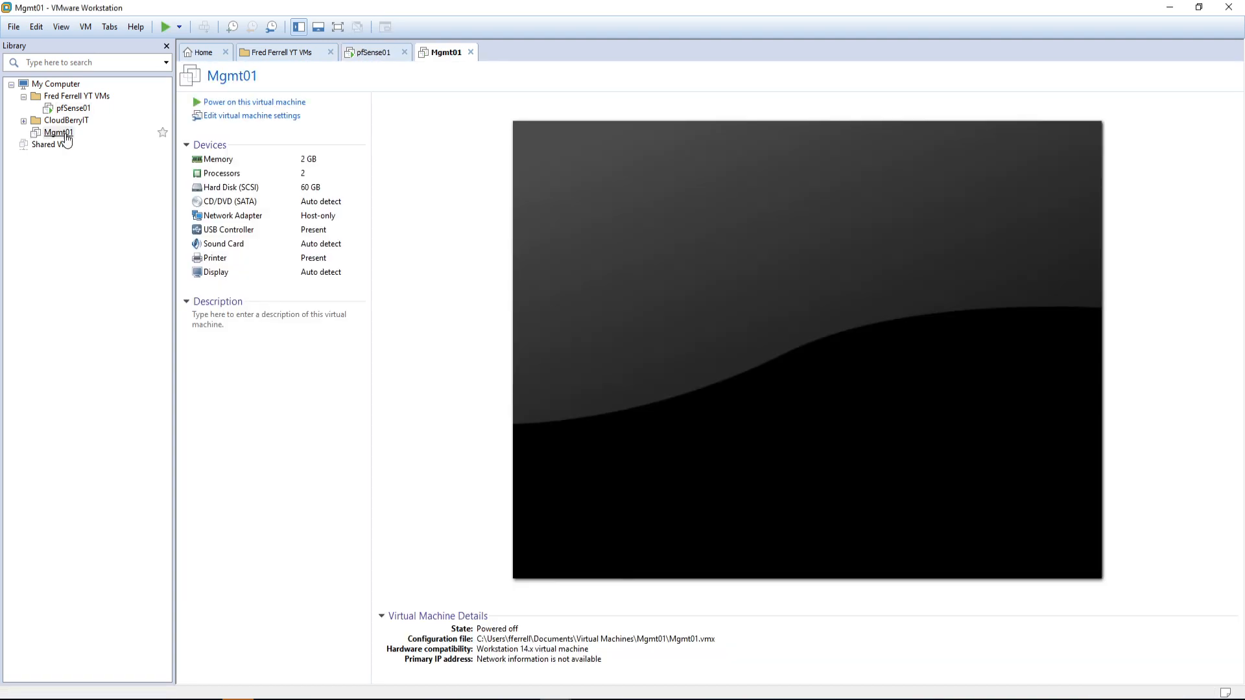
drag(57, 134, 67, 96)
click(229, 102)
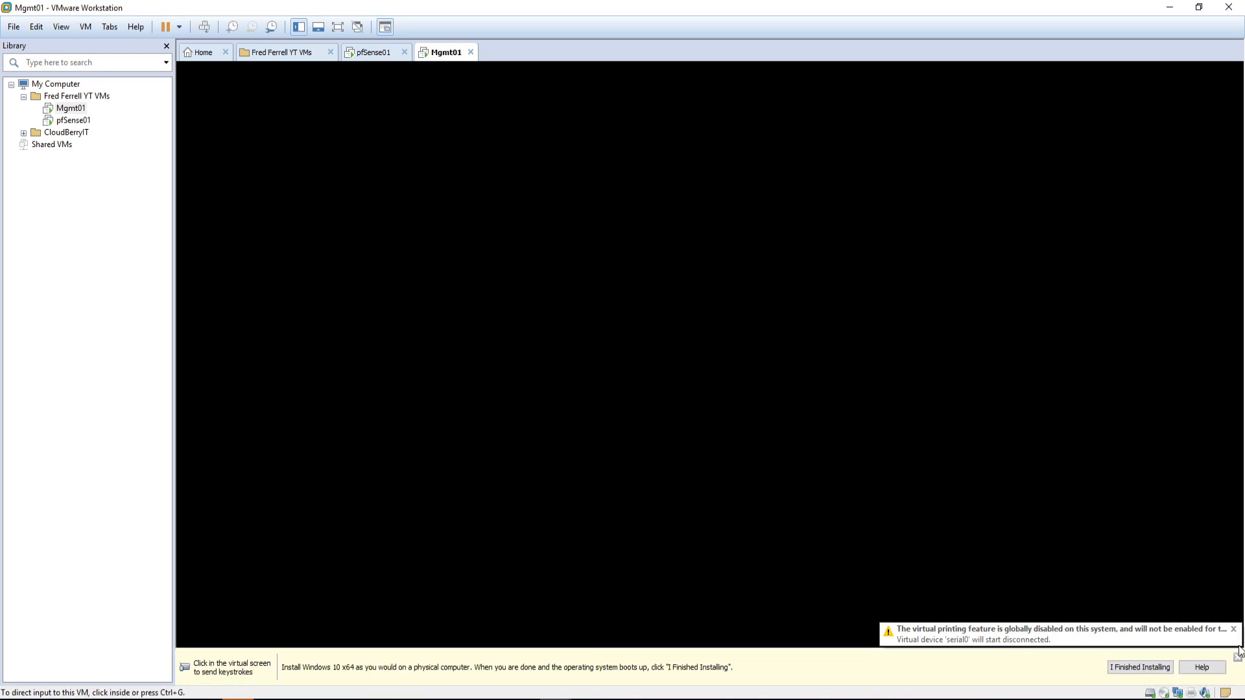
Step: Mount the Windows 10 1909 Win_Pro_10 ISO in Mgmt01's CD/DVD drive and save the settings
right_click(446, 54)
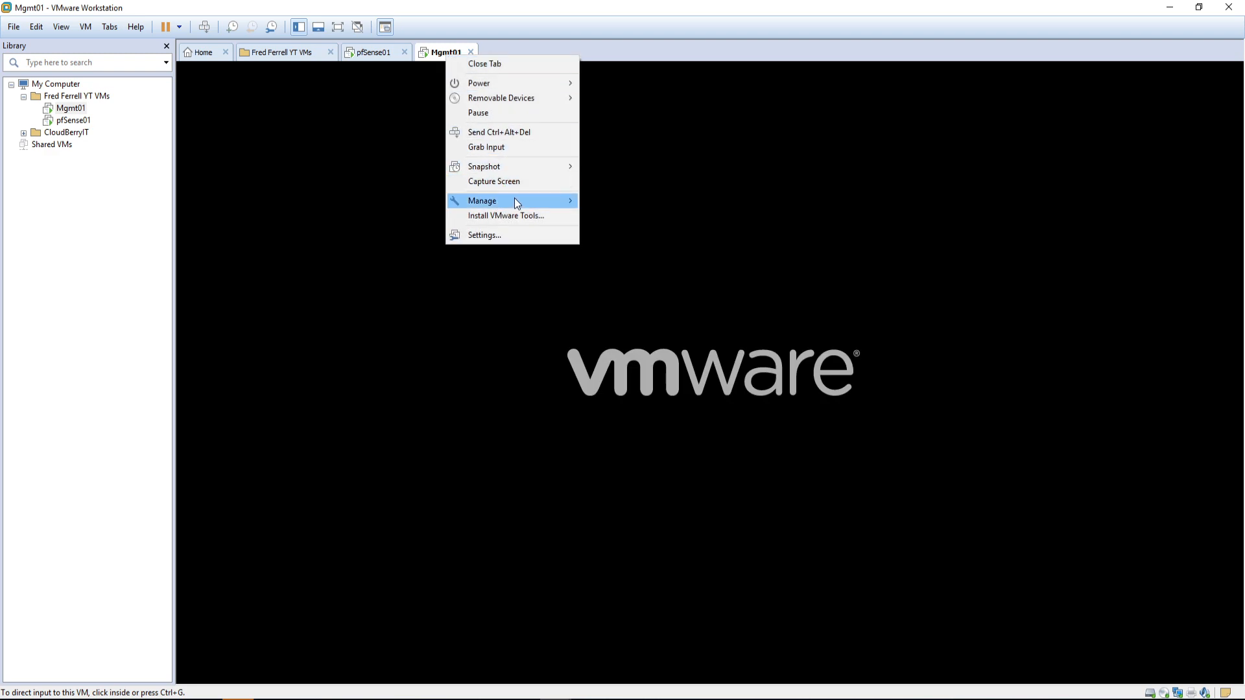
mouse_move(542, 99)
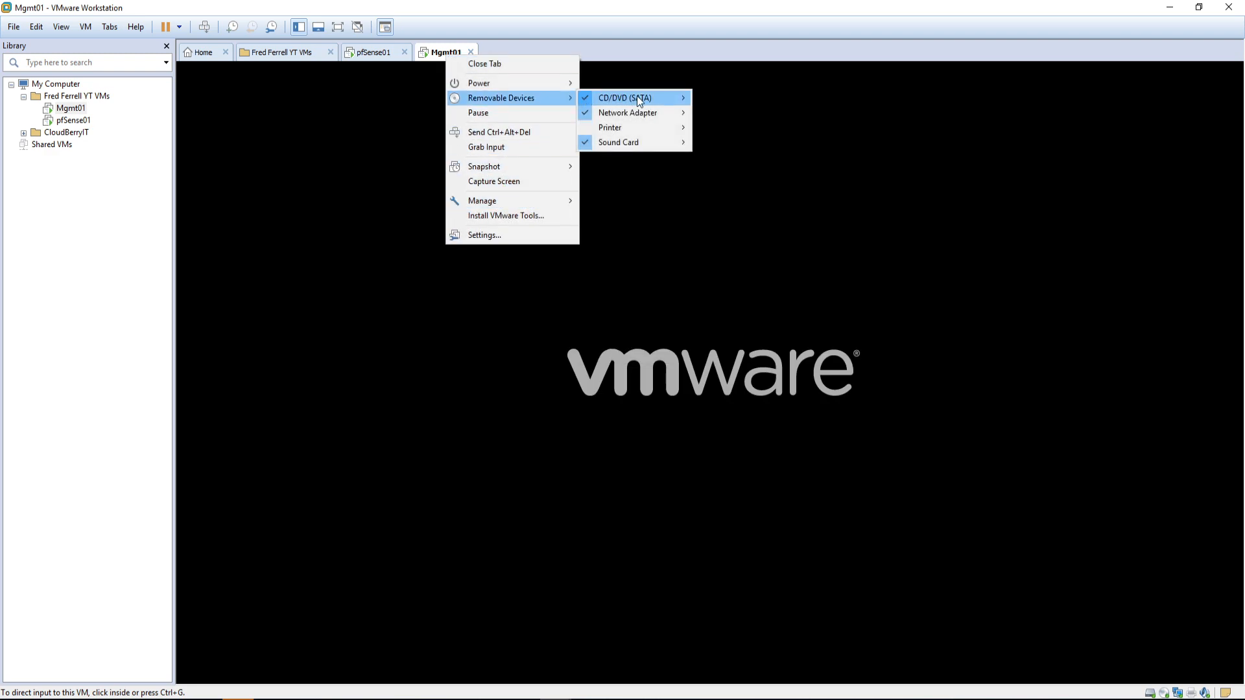
mouse_move(636, 97)
click(726, 115)
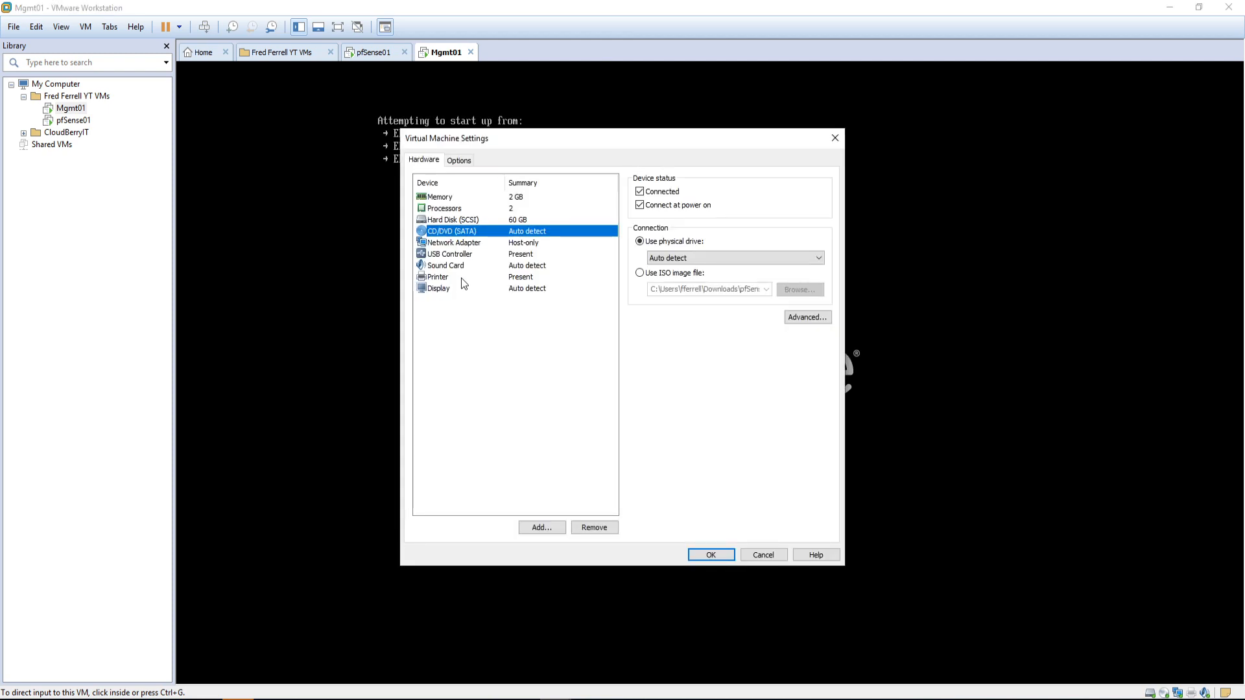
click(669, 273)
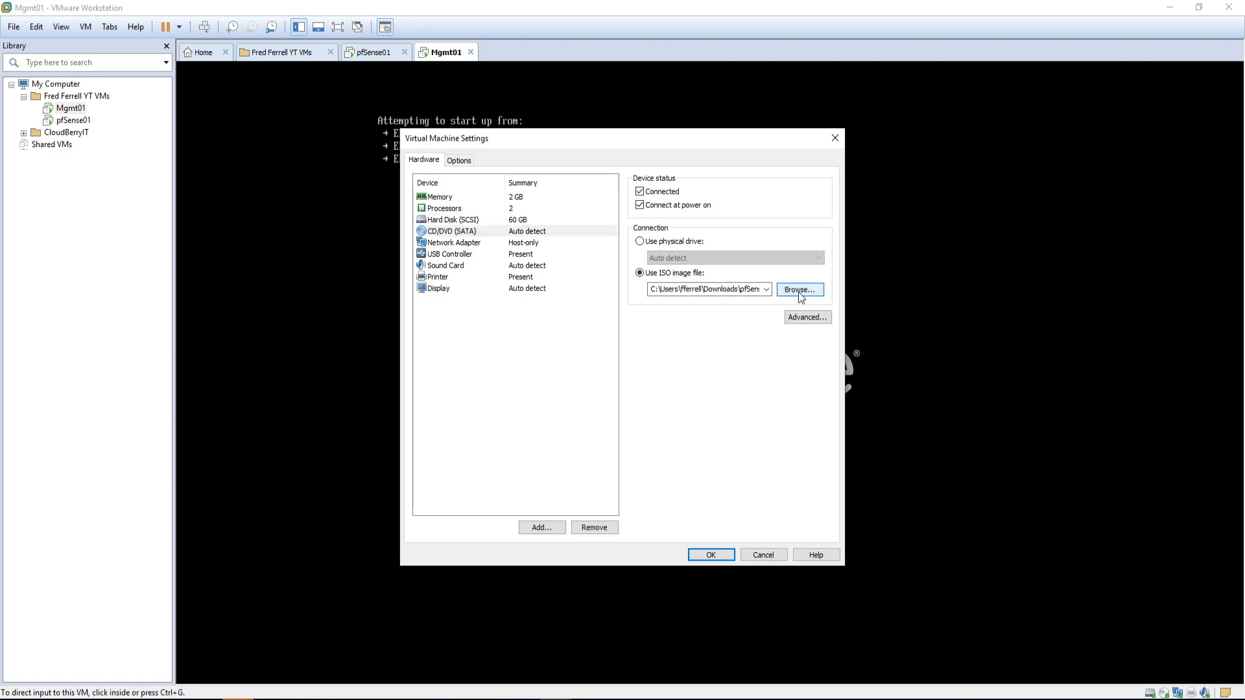
click(766, 289)
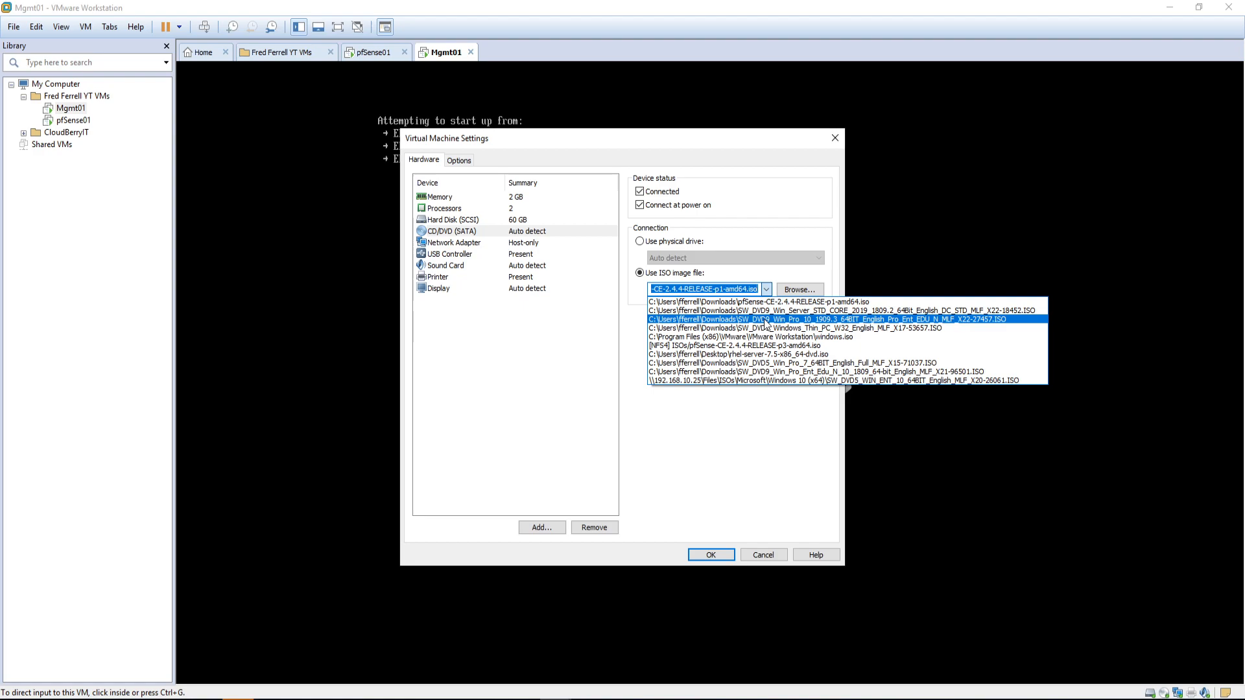
click(765, 320)
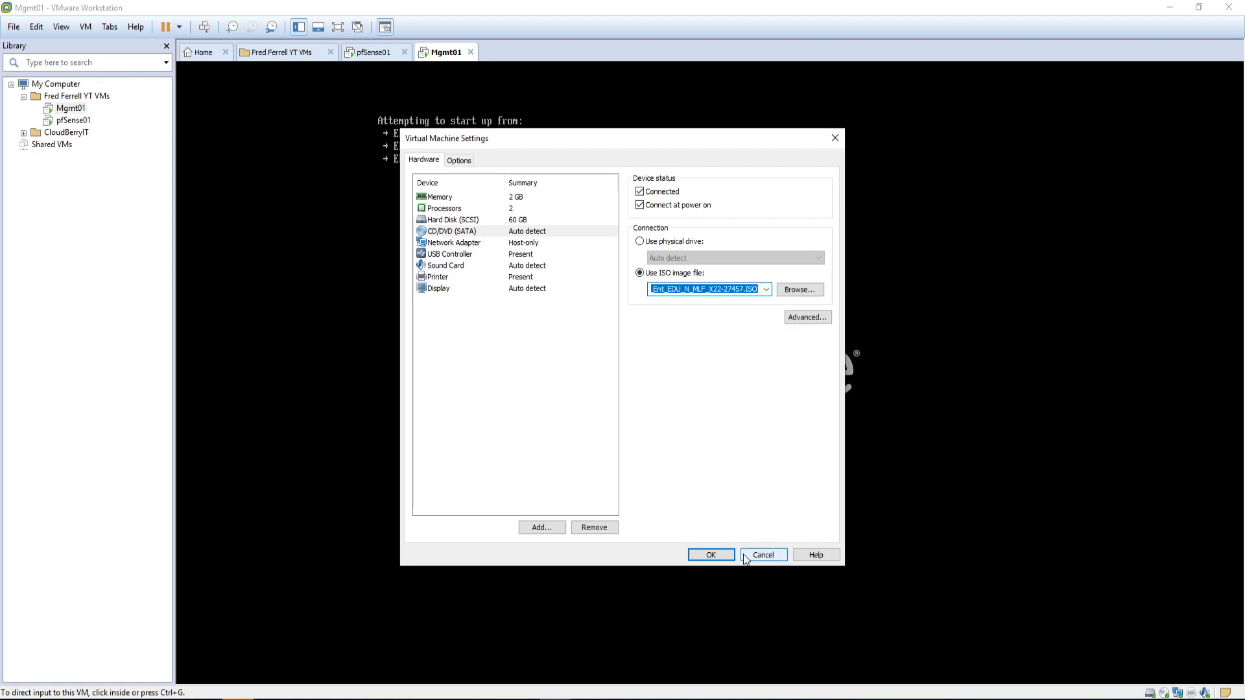
click(711, 555)
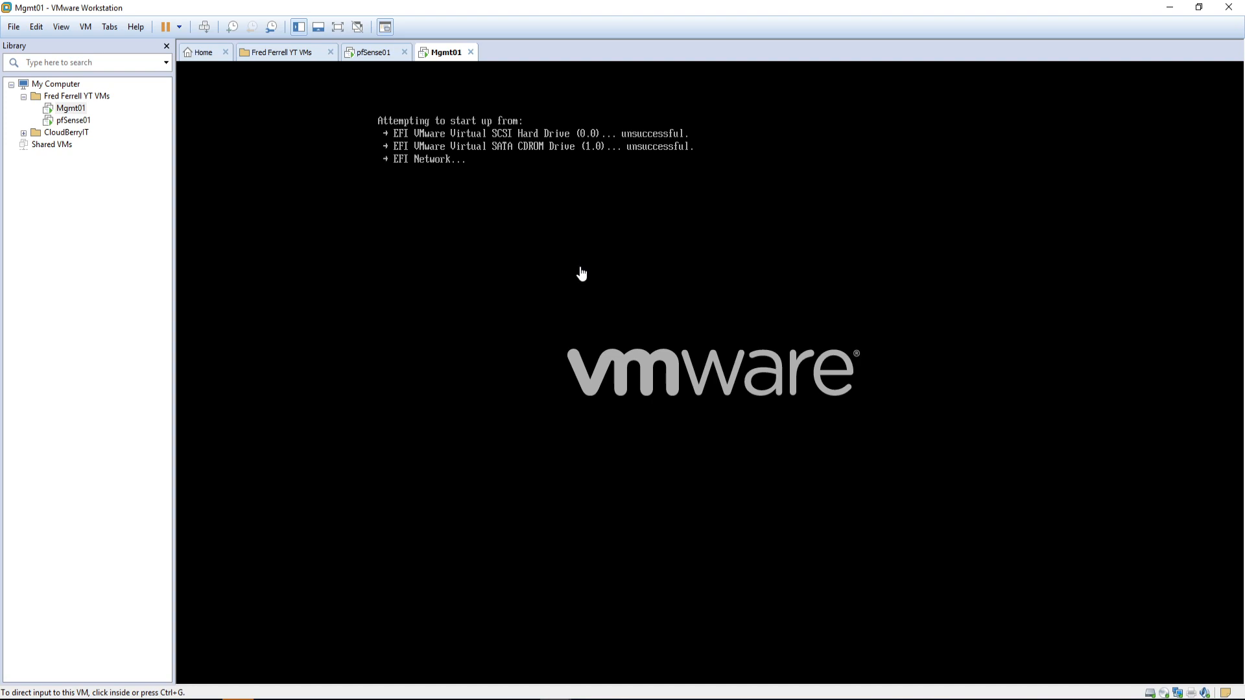
right_click(433, 53)
Step: Restart Mgmt01 with Ctrl+Alt+Del and press Enter at the prompt to boot from the Windows disc
click(480, 129)
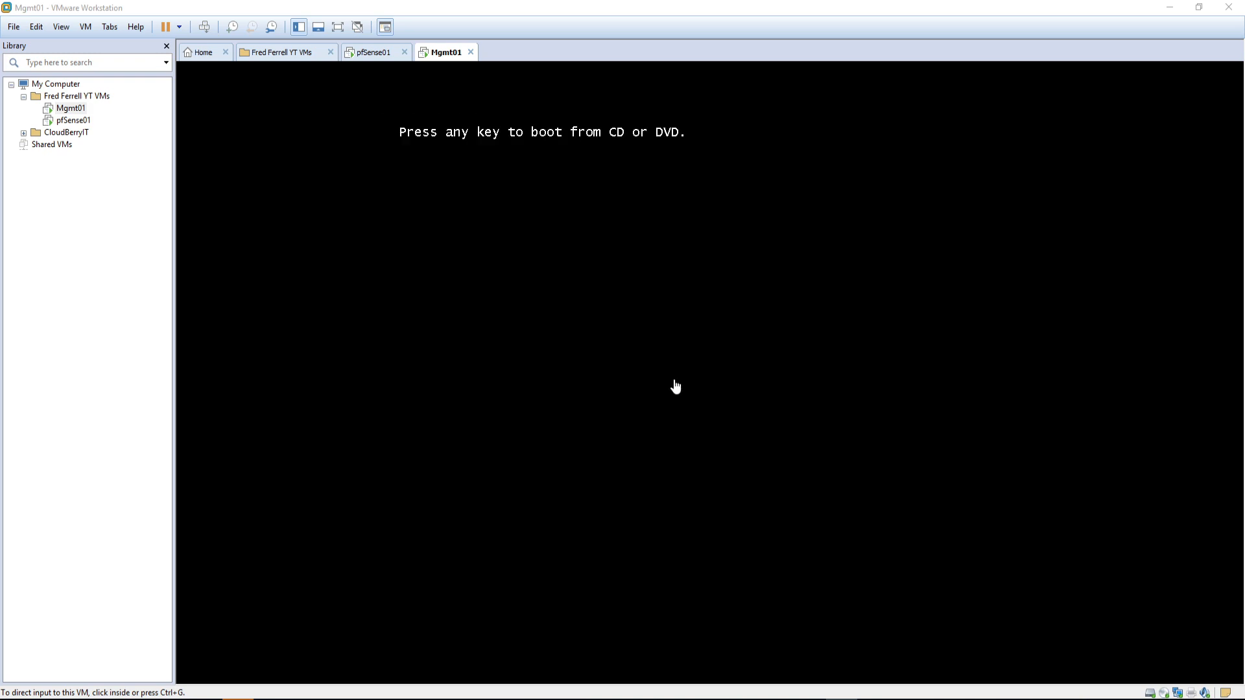
click(653, 384)
key(Return)
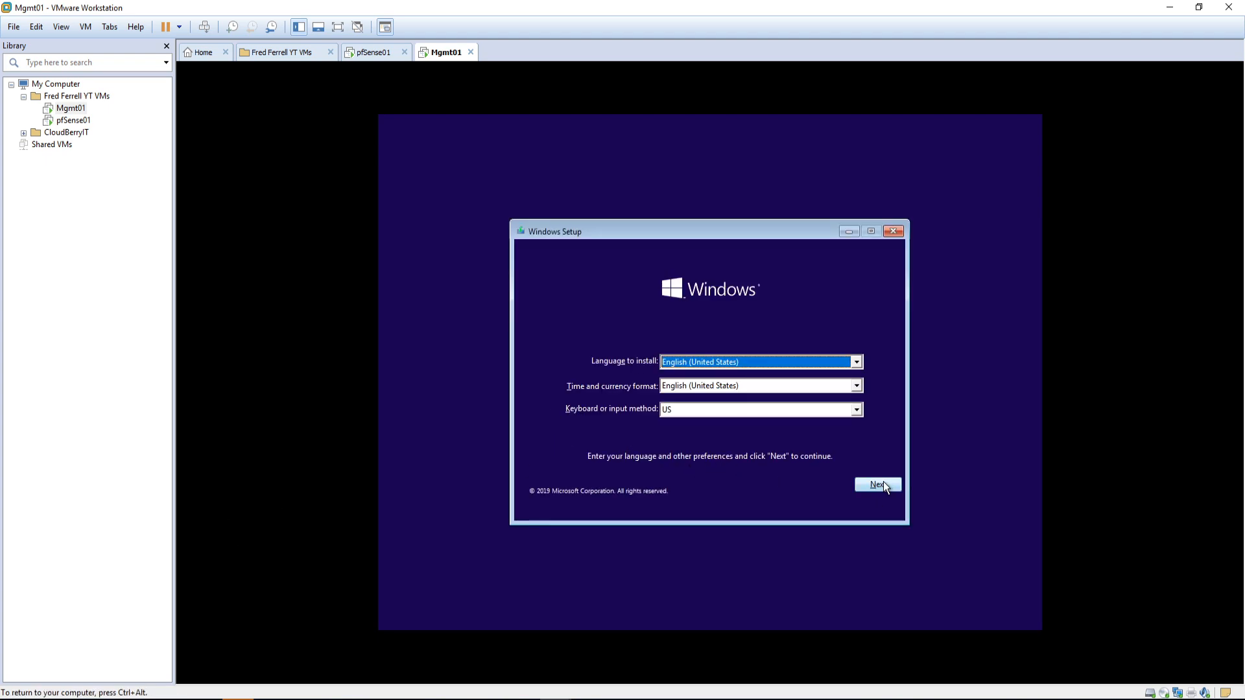
Step: Keep the default language and keyboard, start the install, and choose Windows 10 Enterprise N
click(884, 486)
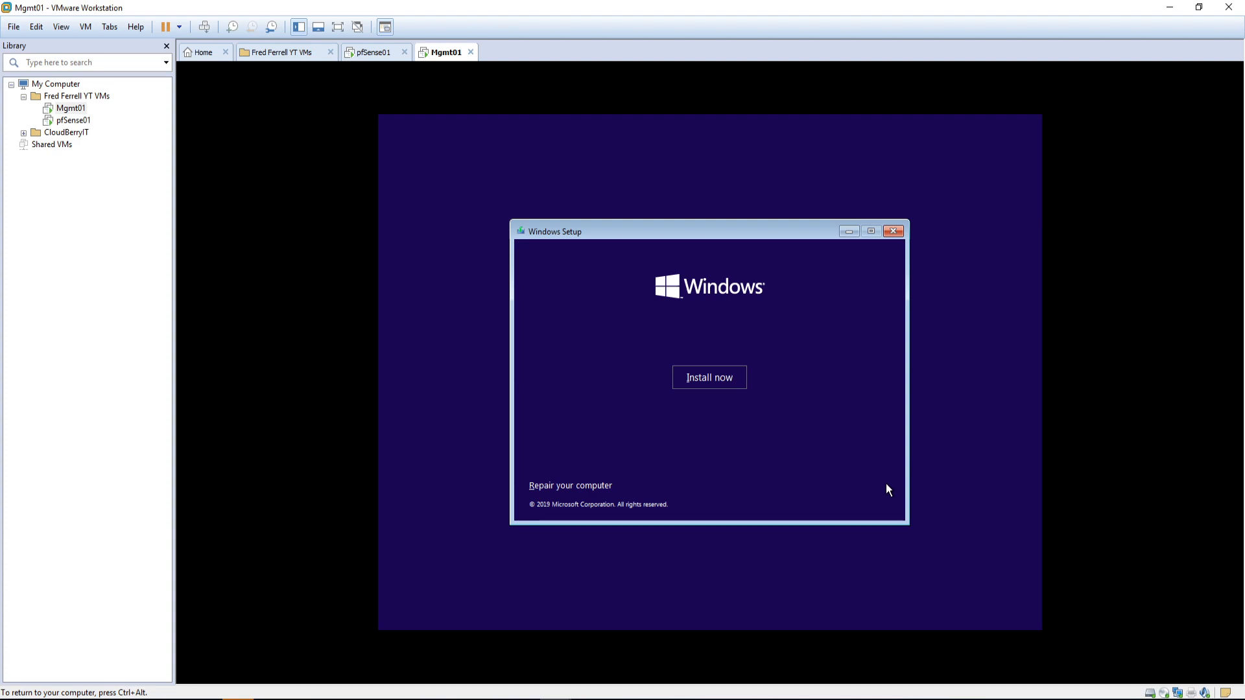
click(701, 375)
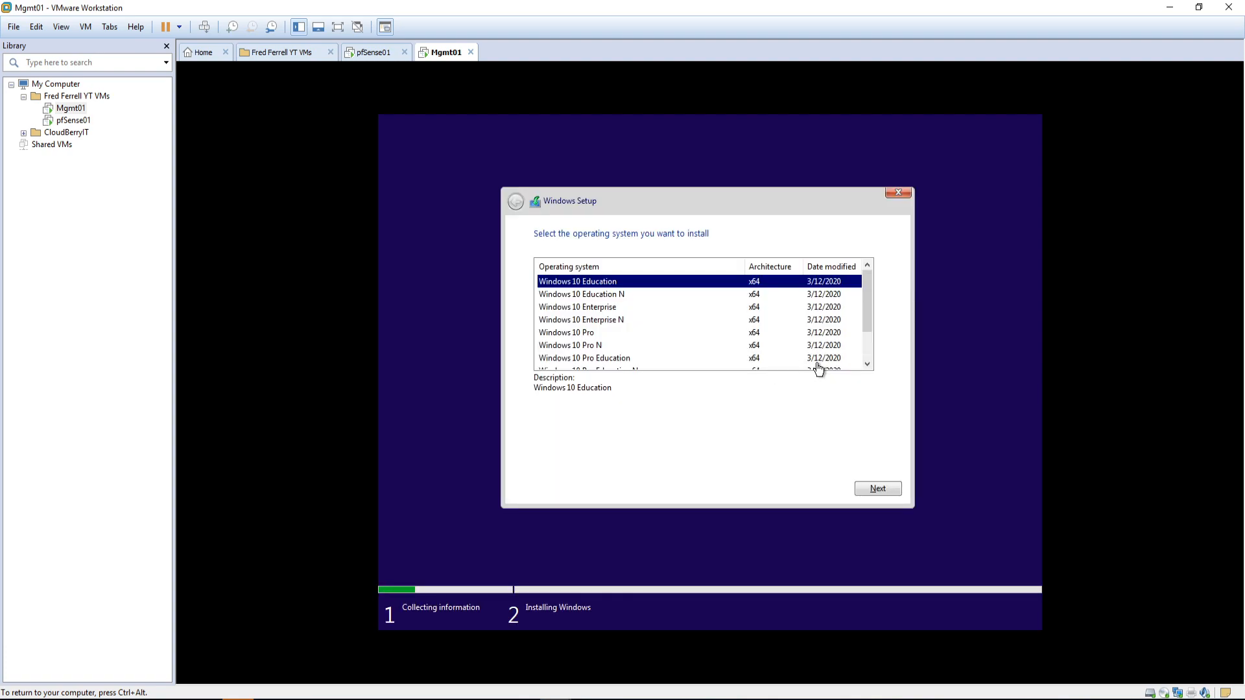
click(608, 320)
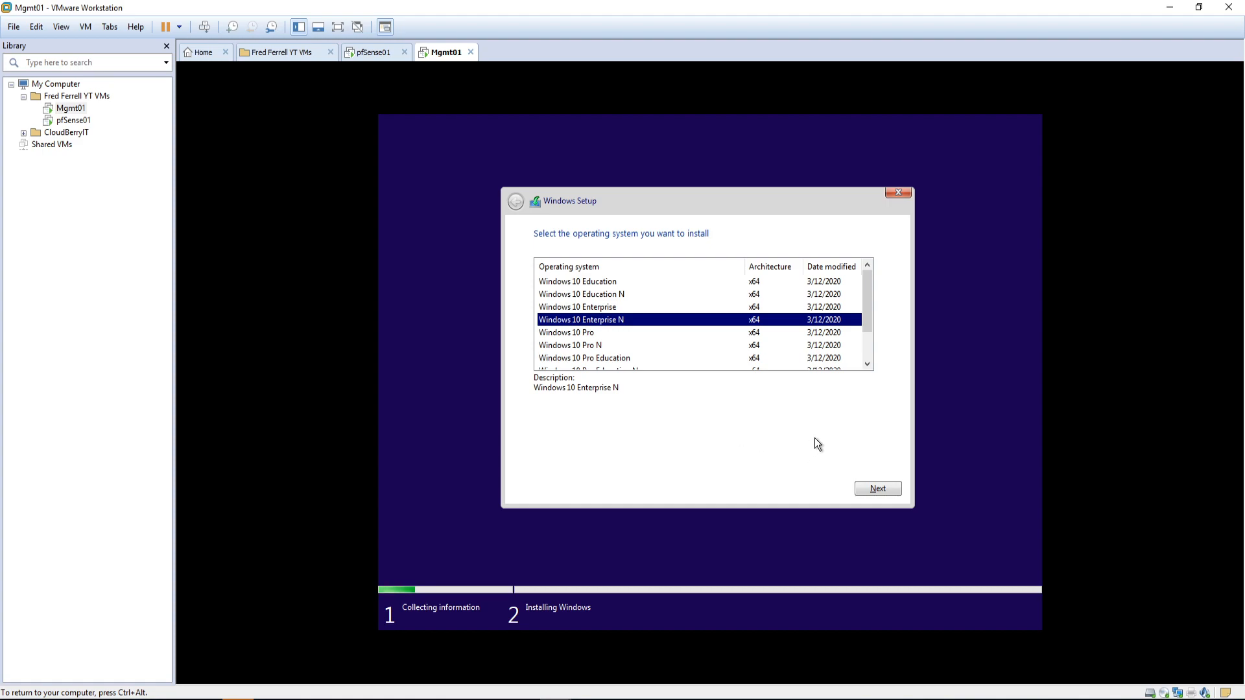
click(861, 492)
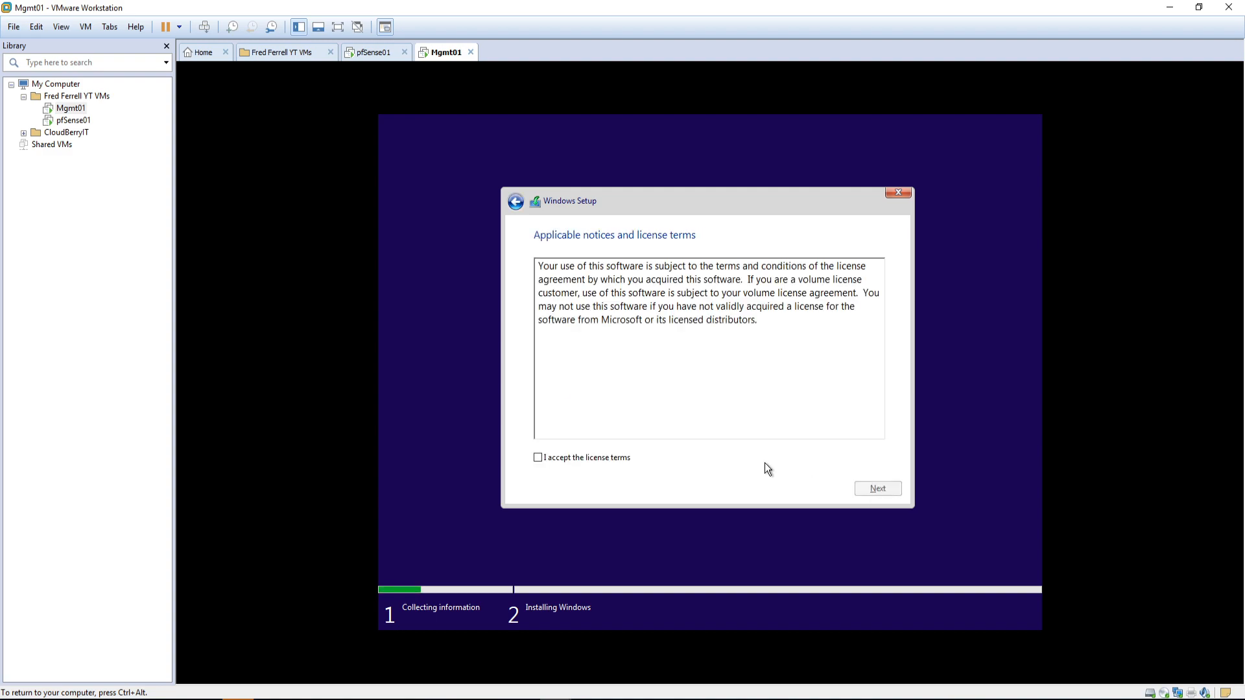
Step: Accept the license terms and choose the Custom: Install Windows only option
click(617, 461)
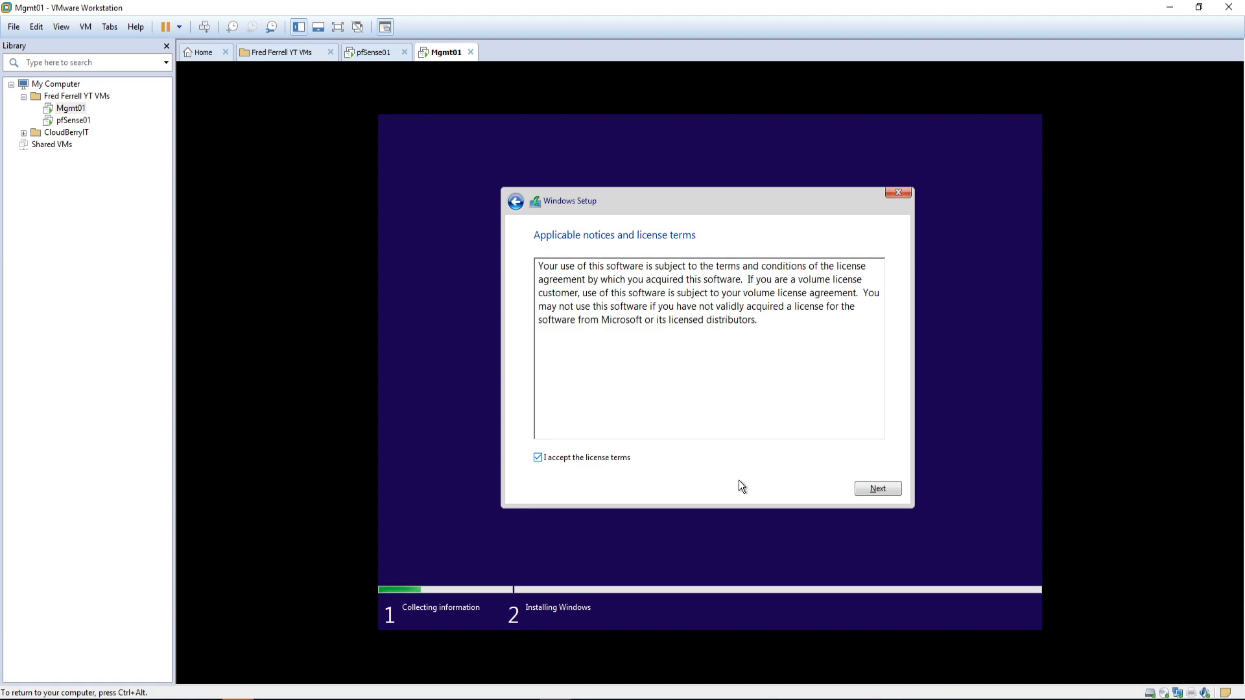
click(882, 490)
click(696, 365)
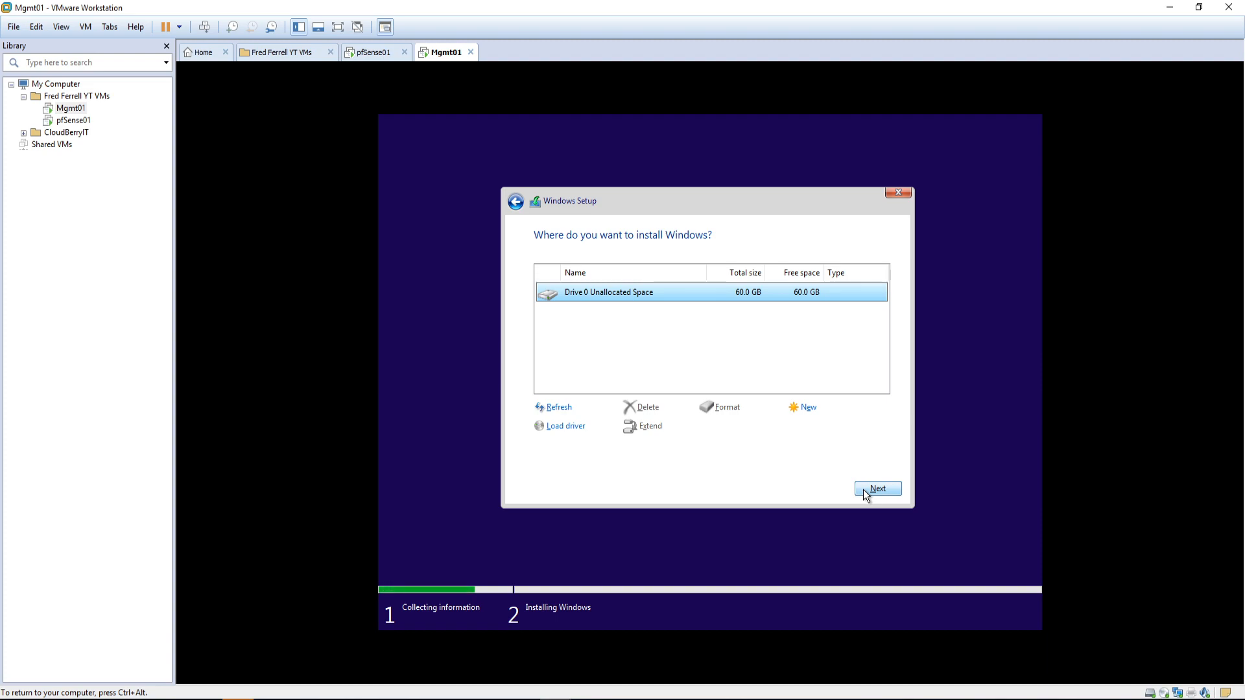
Step: Install Windows onto Drive 0's 60 GB unallocated space, then release the VM and bring the notes into view
click(862, 489)
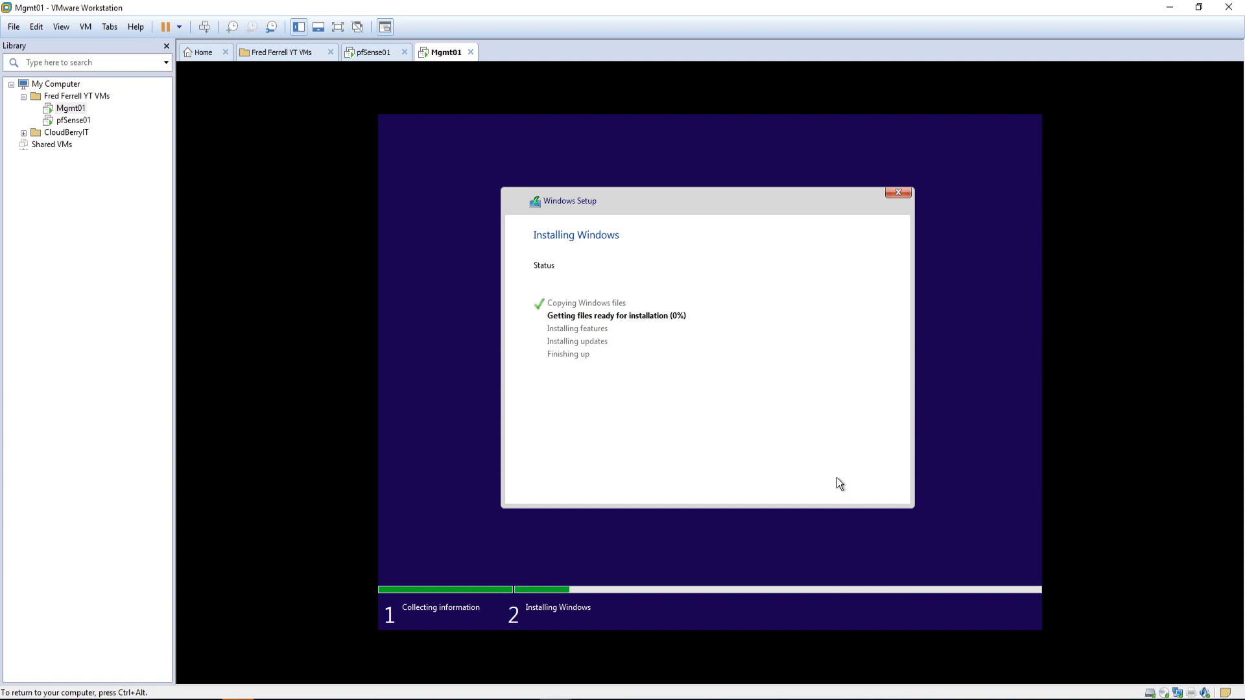
key(ctrl+alt)
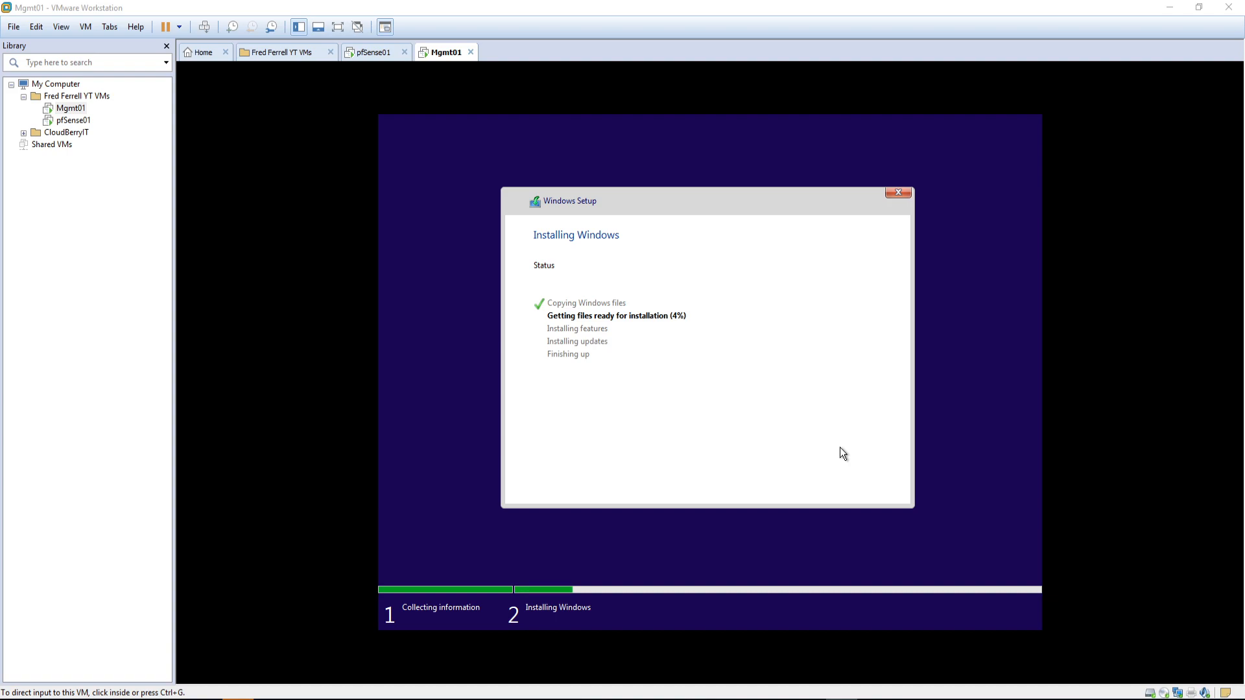
drag(1244, 208, 772, 177)
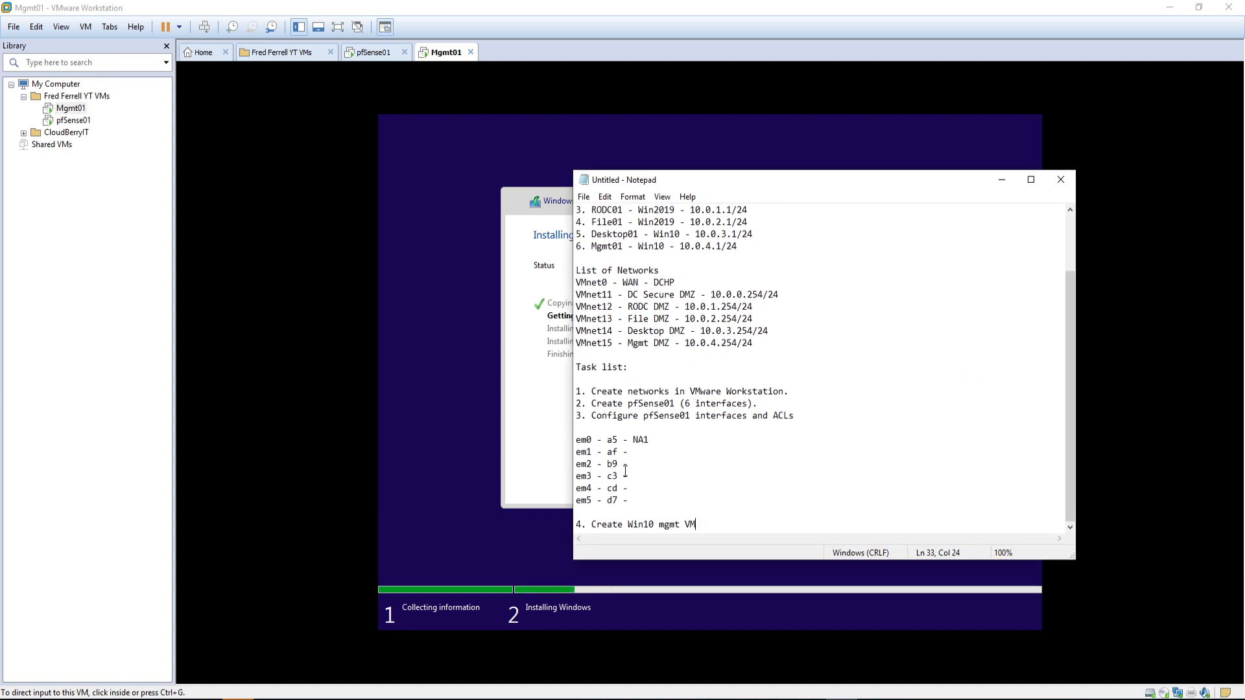
Step: Strip the trailing dashes and NA1 labels from the em0–em5 lines, then move Notepad to the right edge
key(Return)
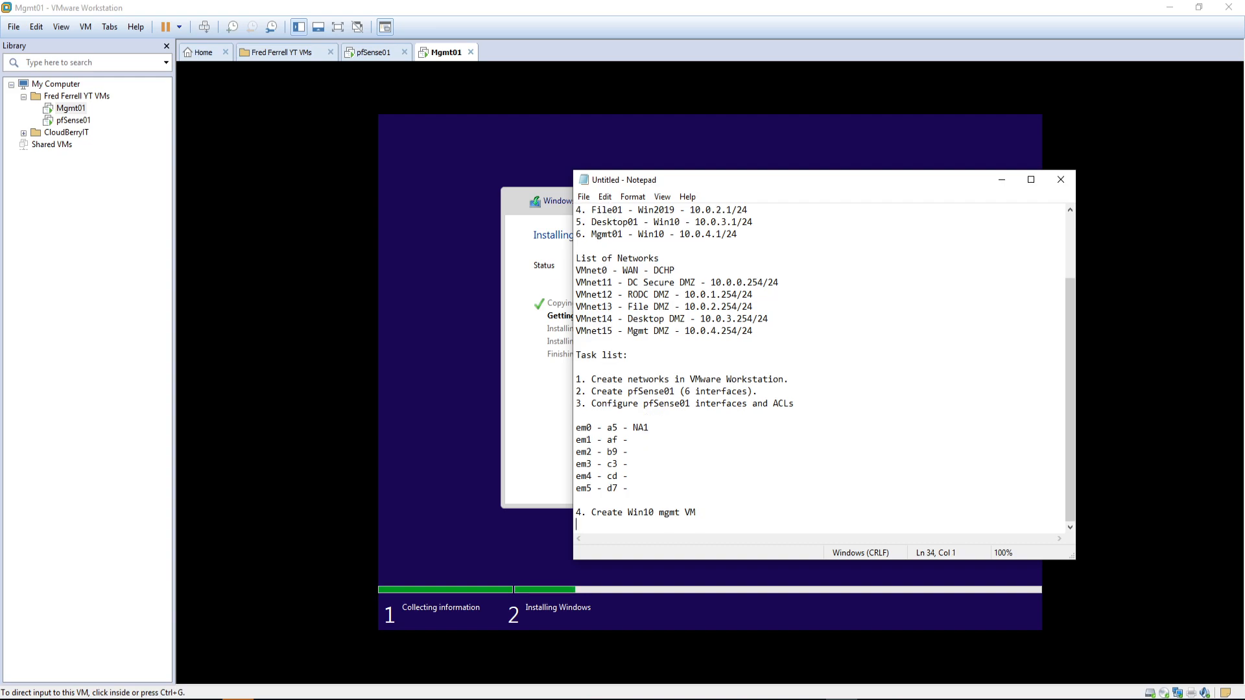
click(657, 426)
key(BackSpace)
key(BackSpace)
key(BackSpace)
key(BackSpace)
click(641, 441)
click(638, 452)
key(BackSpace)
key(BackSpace)
key(BackSpace)
key(BackSpace)
key(BackSpace)
click(637, 478)
key(BackSpace)
key(BackSpace)
key(BackSpace)
key(BackSpace)
drag(631, 487, 573, 429)
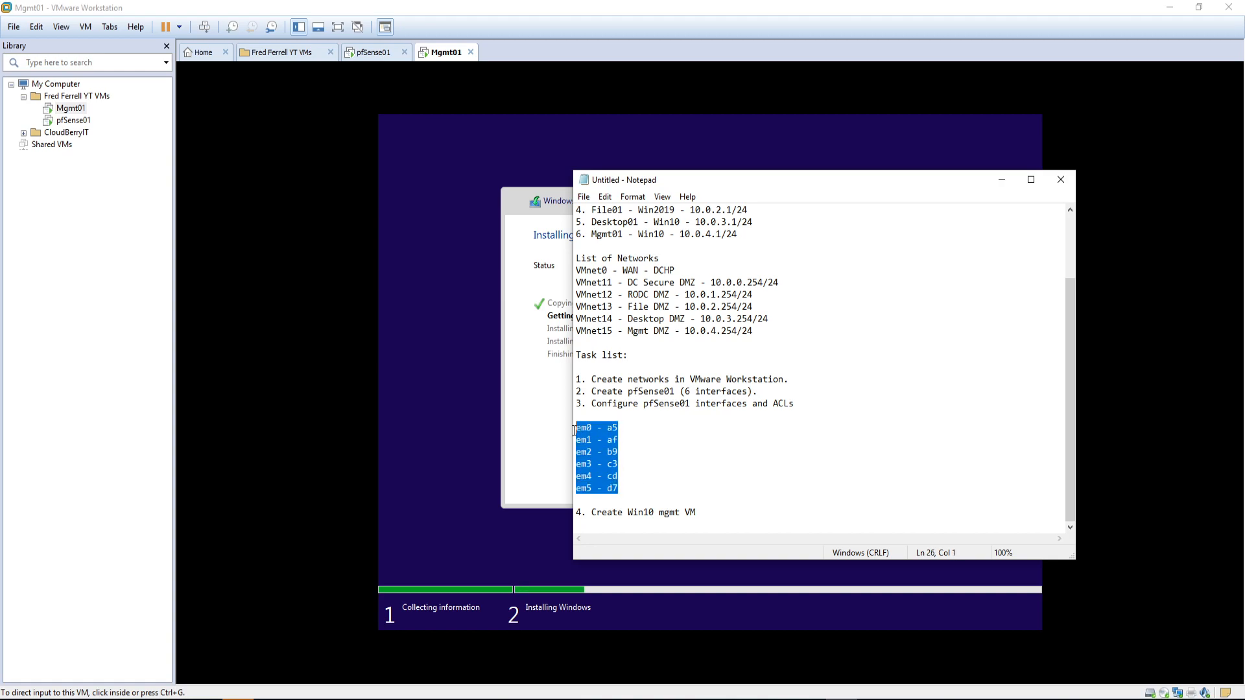
click(651, 451)
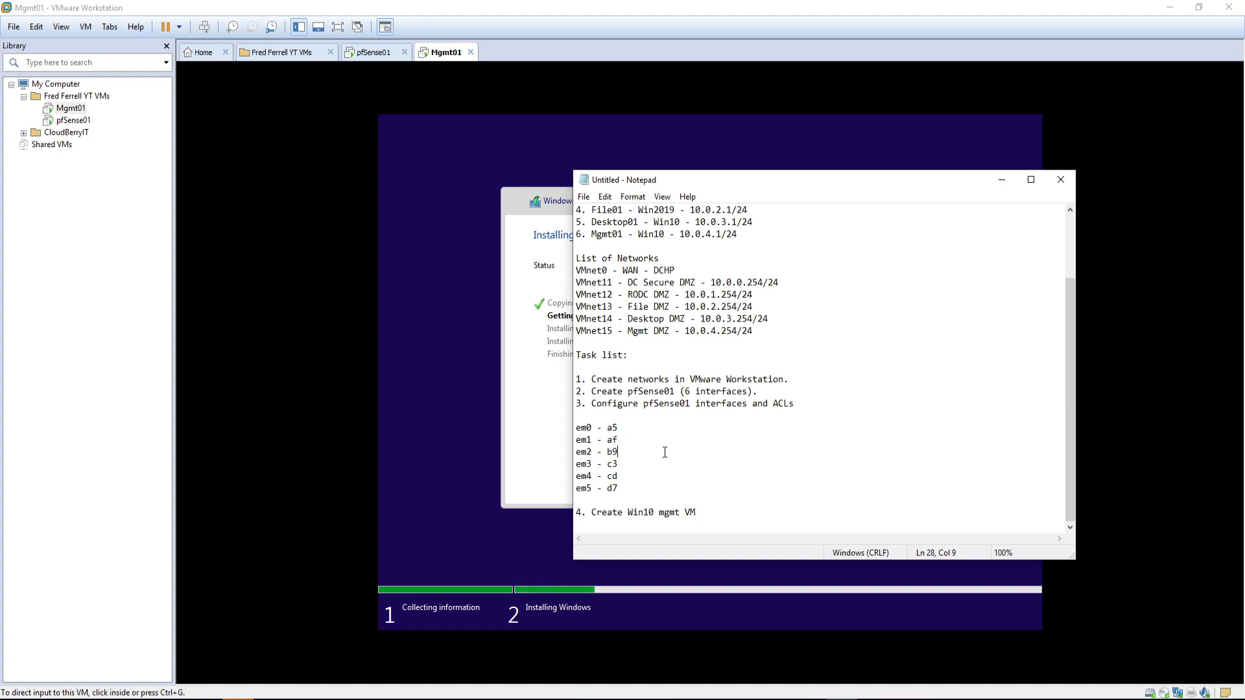
drag(725, 177, 1244, 229)
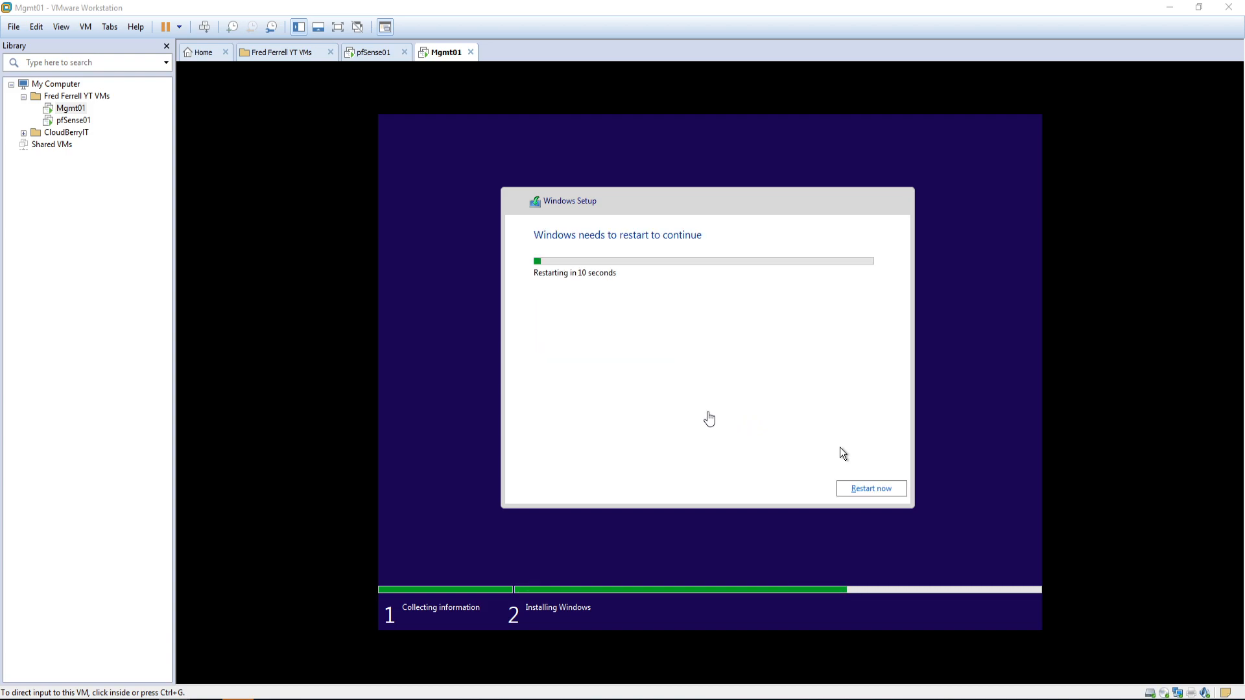
Step: Choose Restart now in Windows Setup and release the pointer back to the host
click(709, 419)
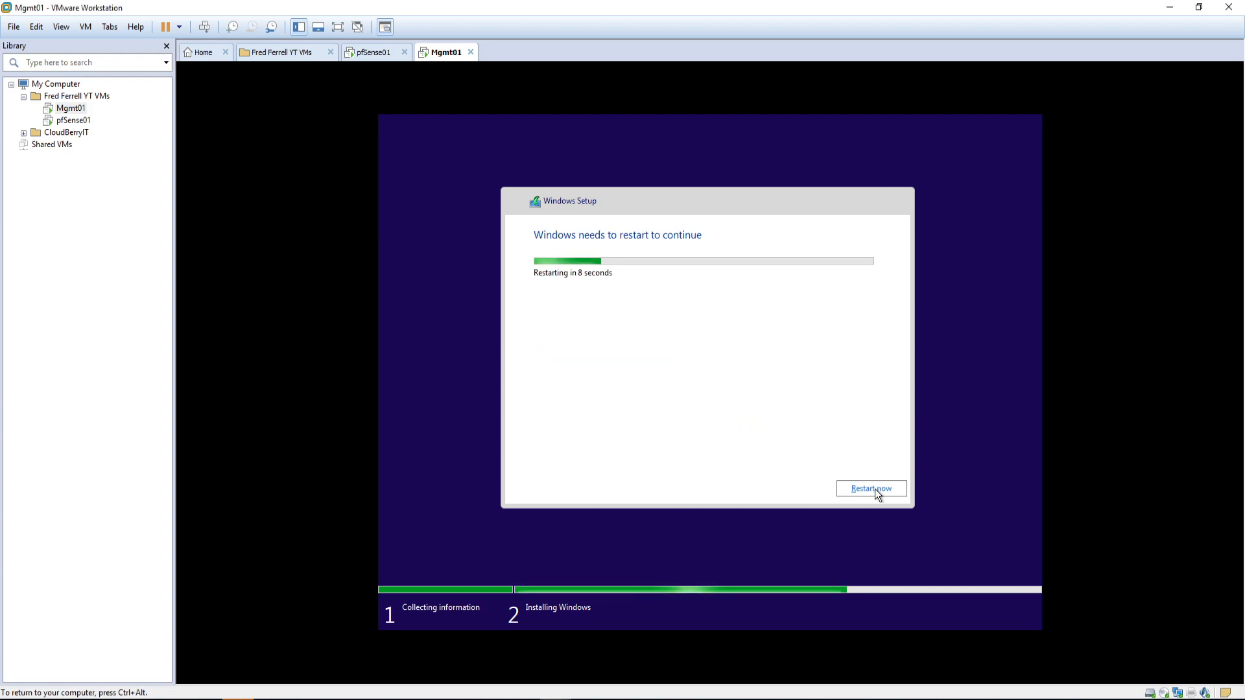
click(873, 489)
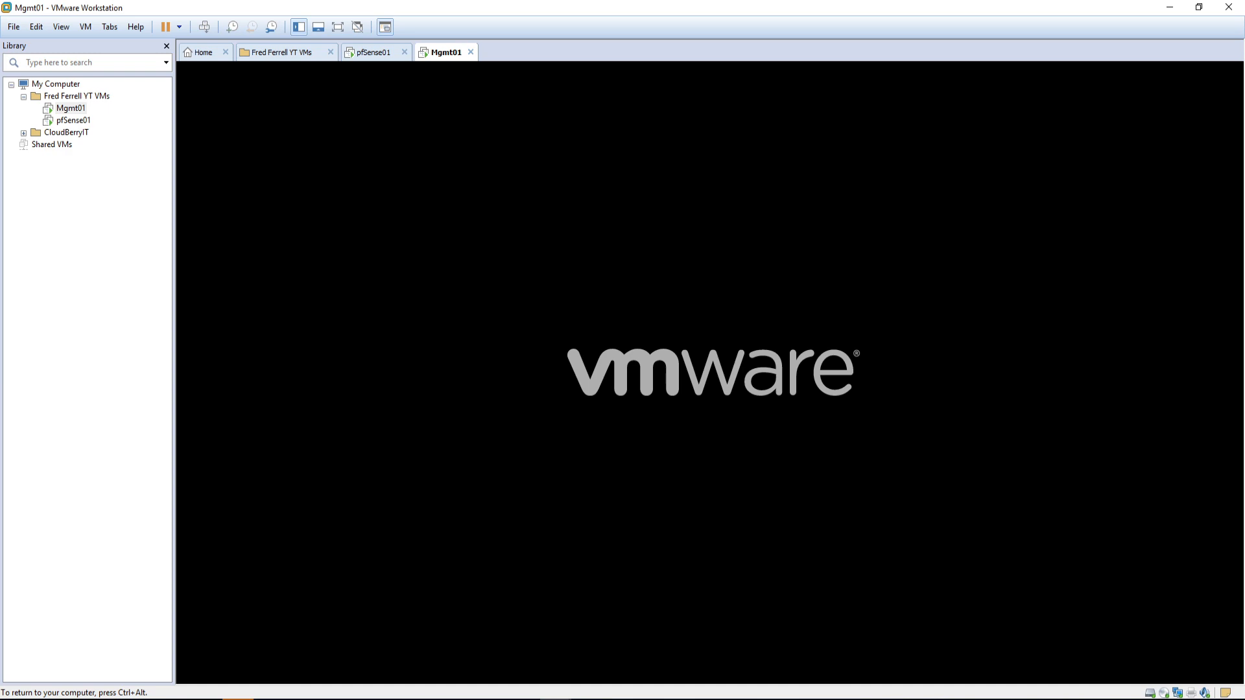
key(ctrl+alt)
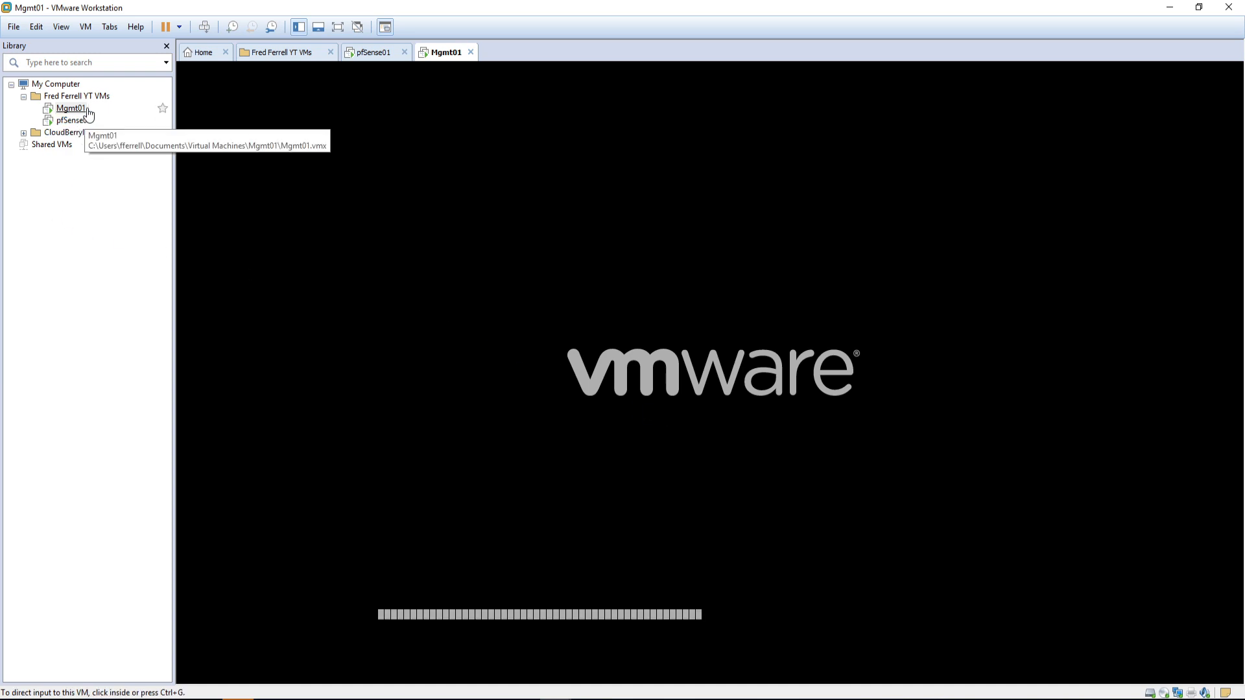
right_click(80, 115)
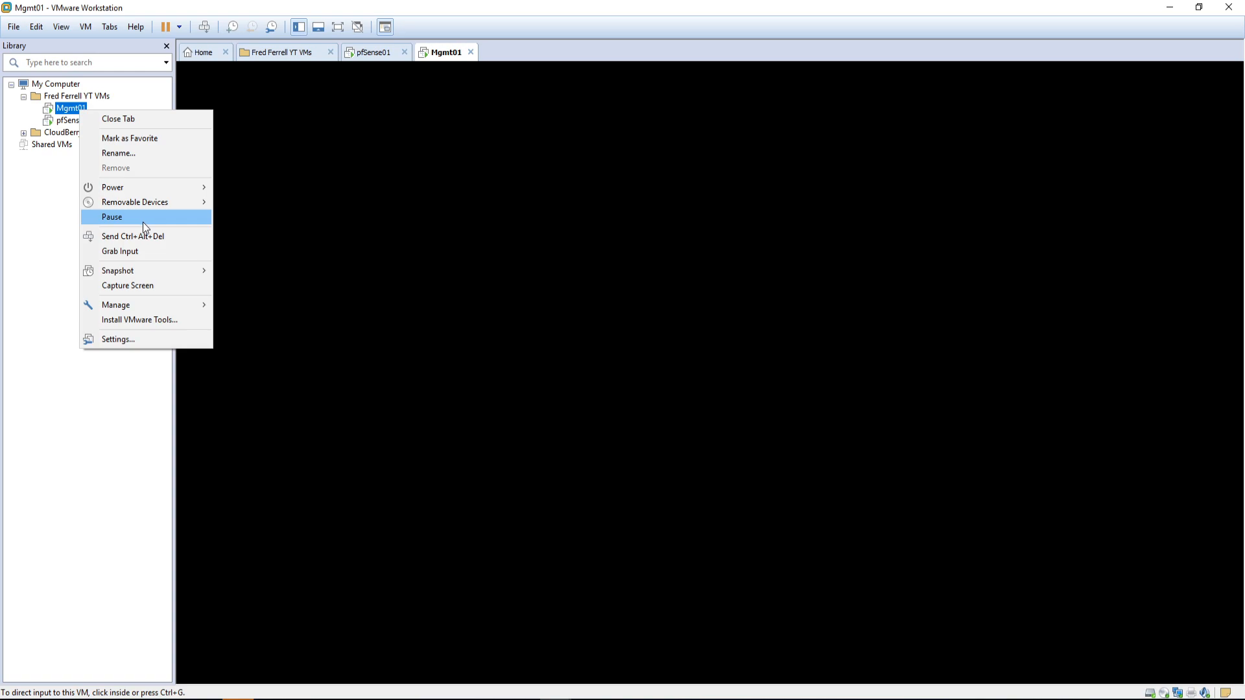
Step: Switch Mgmt01's network adapter to Custom VMnet11 (Host-only) and save the settings
click(129, 339)
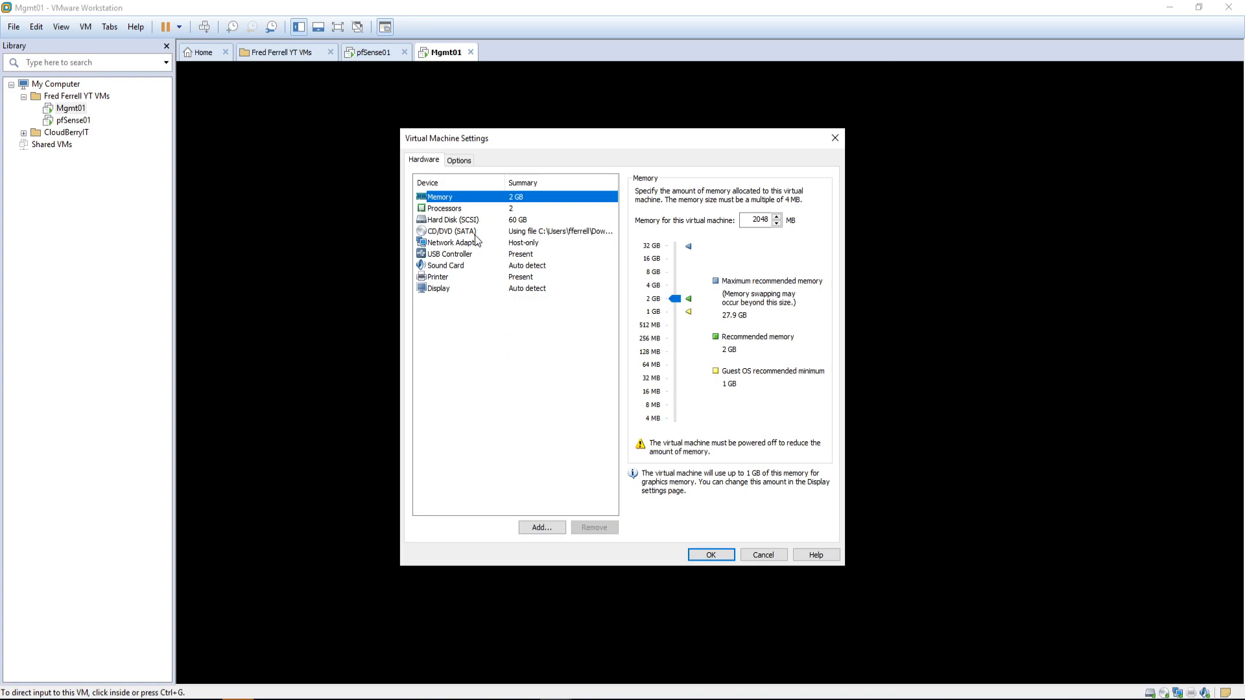
click(463, 248)
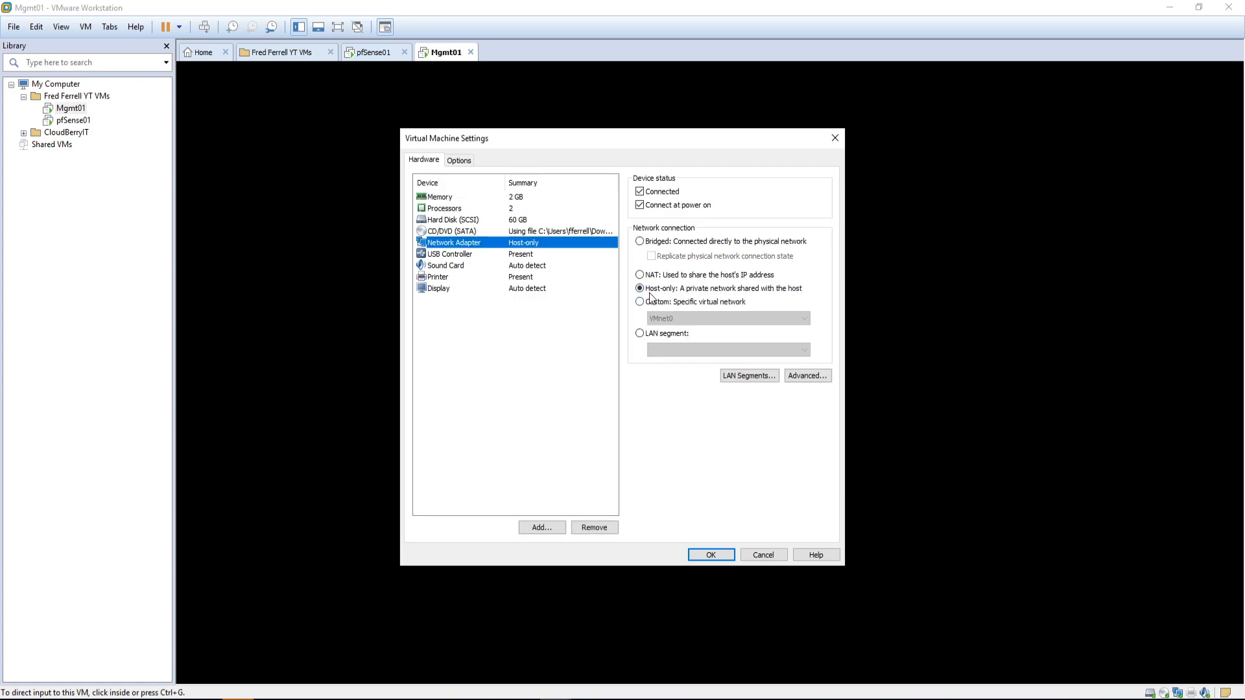
click(669, 305)
click(671, 317)
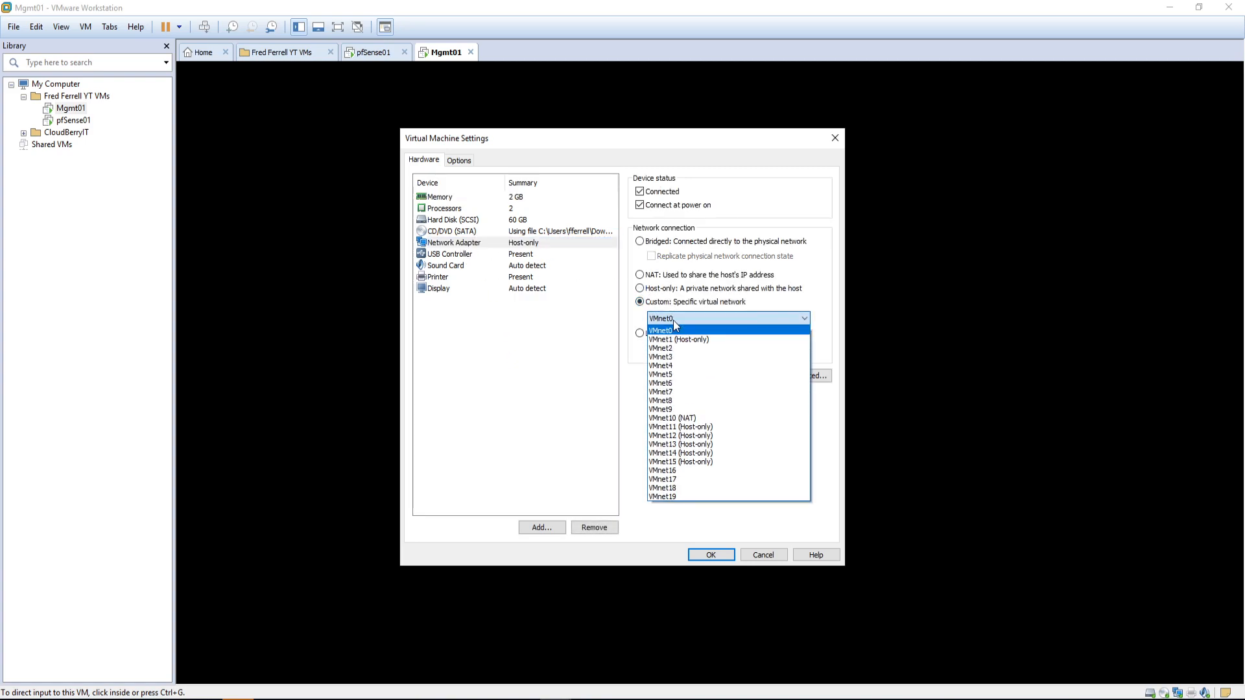
click(691, 429)
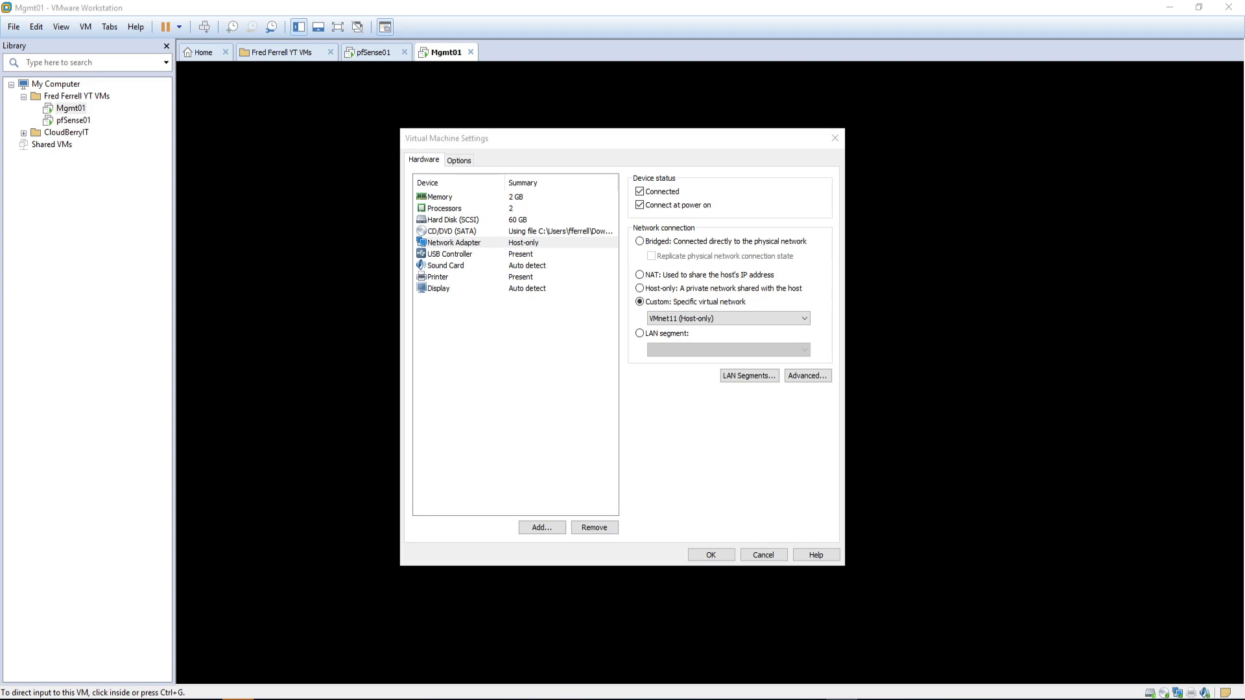
mouse_move(875, 84)
mouse_down()
mouse_move(875, 56)
mouse_move(885, 99)
mouse_up()
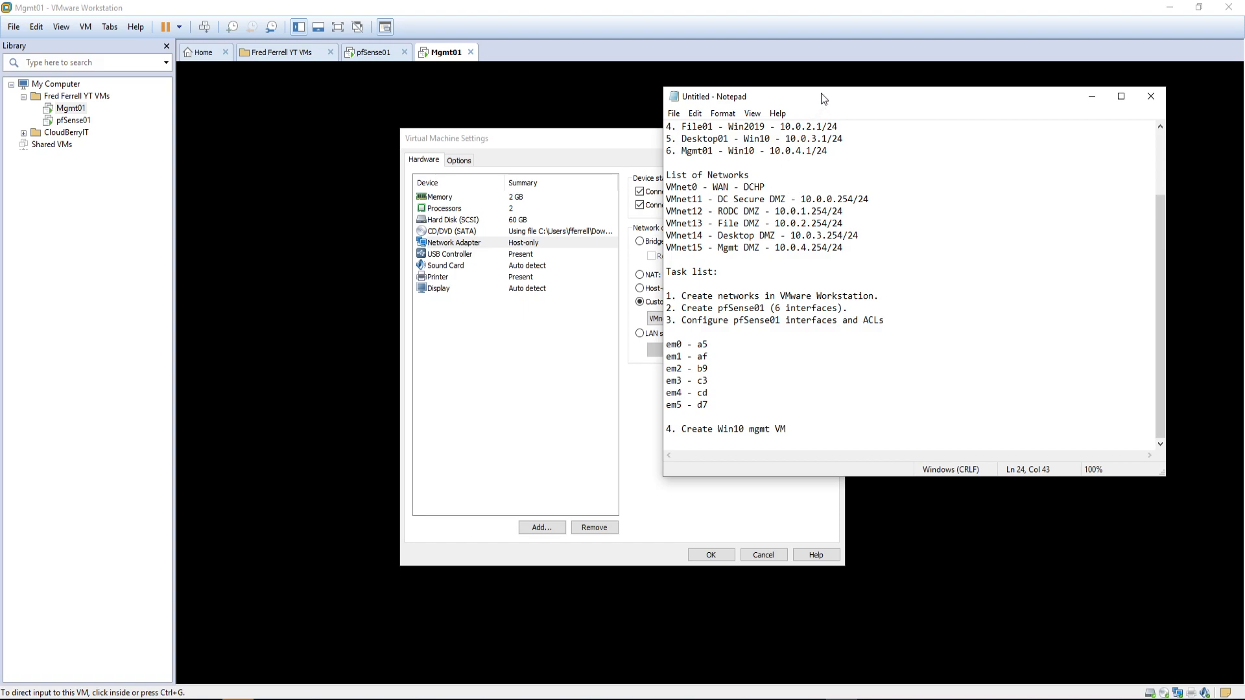
drag(820, 98, 0, 98)
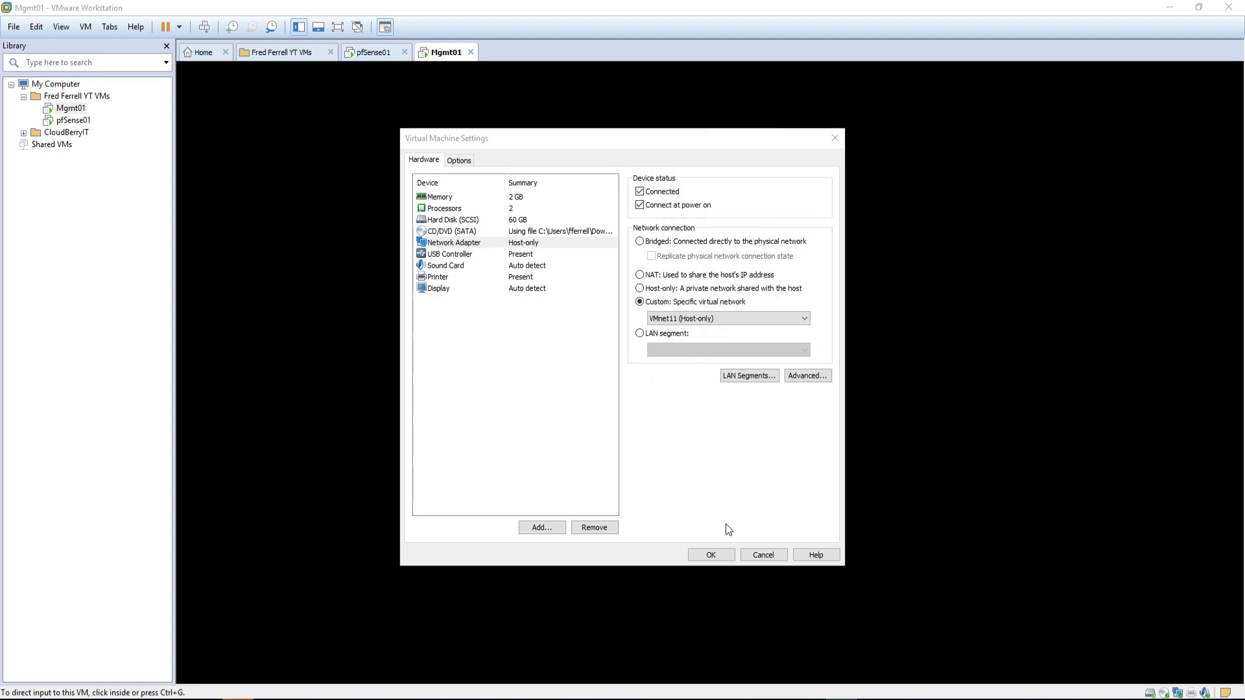
click(711, 555)
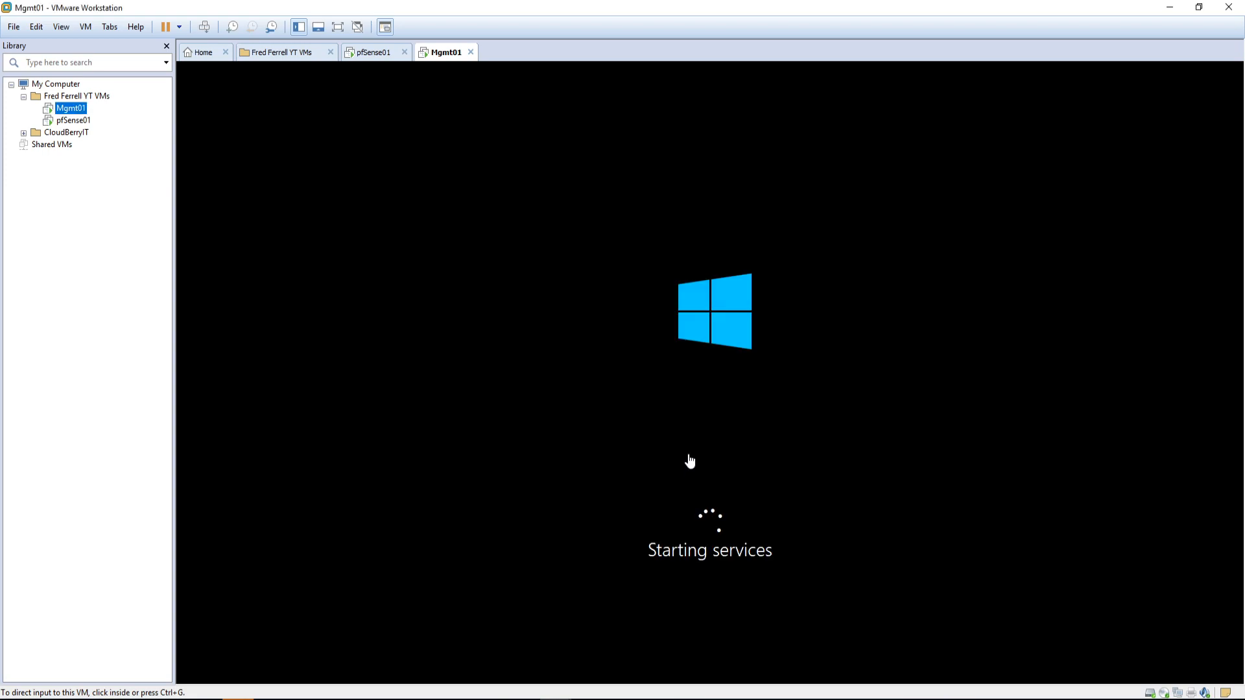
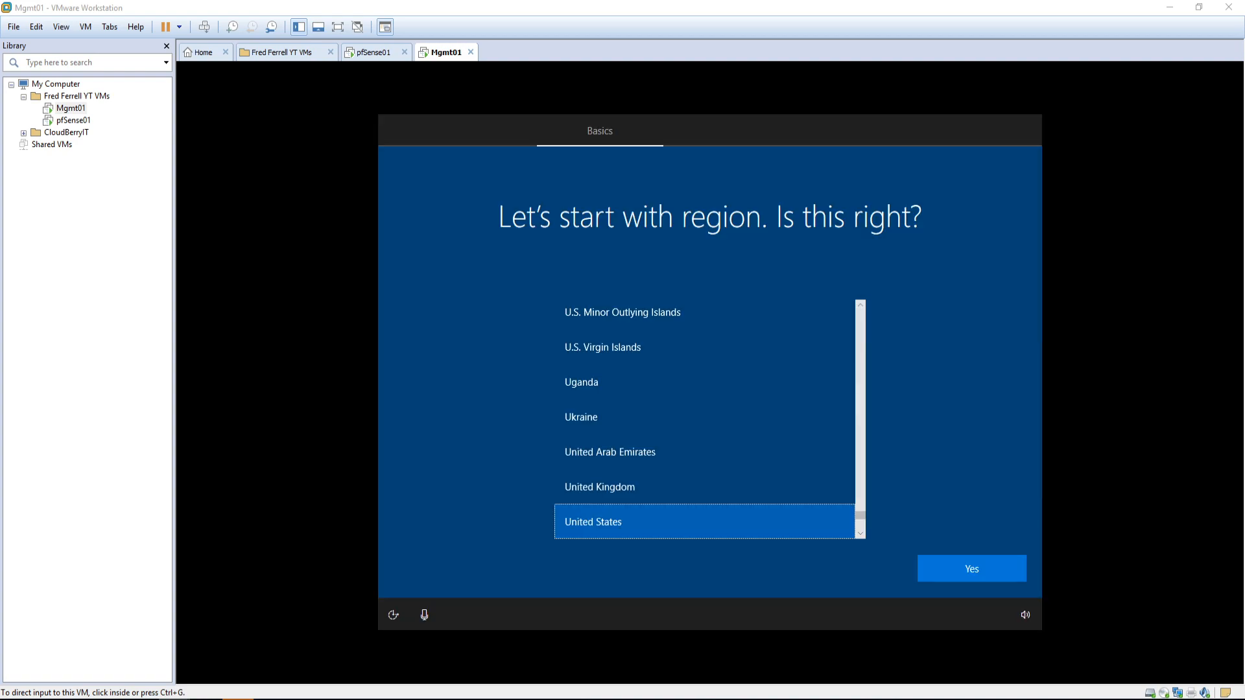
Step: Confirm United States as the region and US as the keyboard layout, skipping a second layout
click(791, 522)
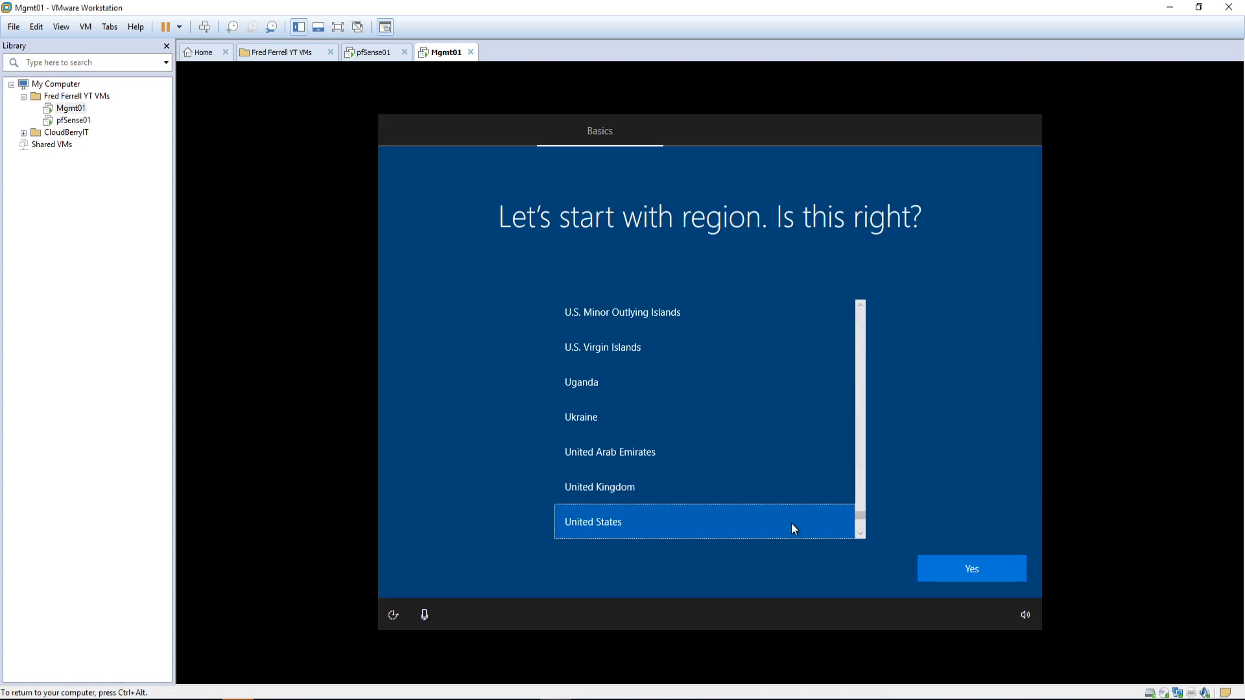
click(957, 567)
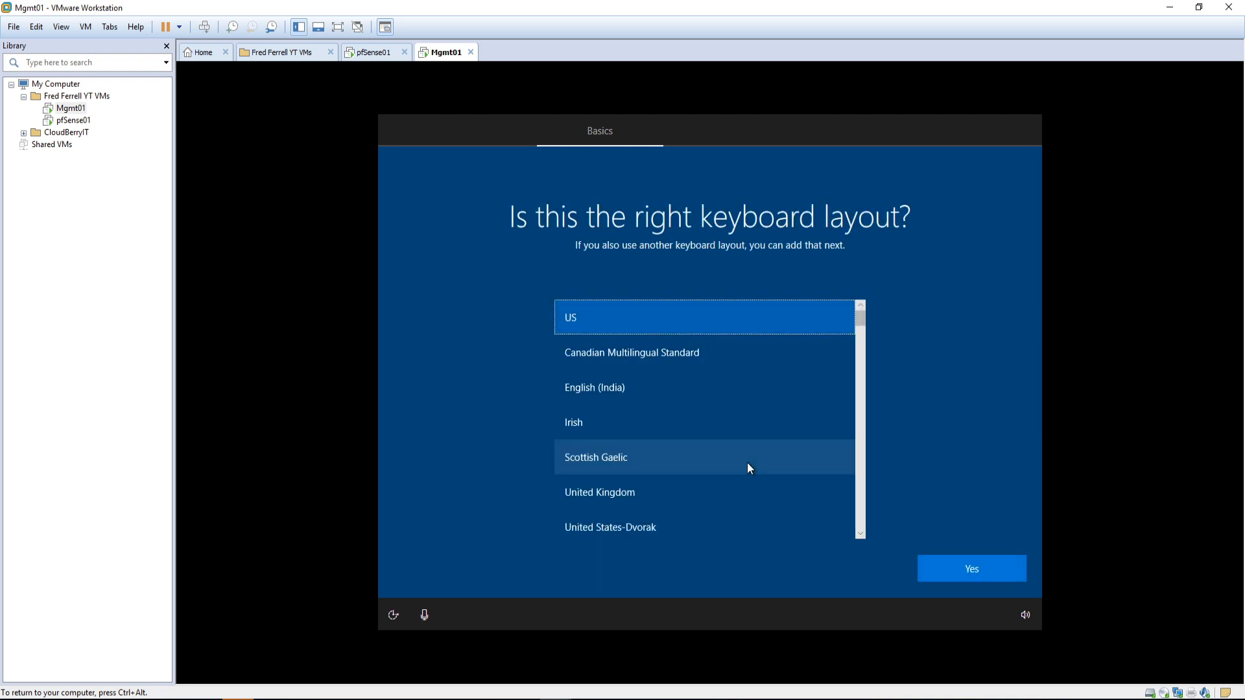
click(978, 568)
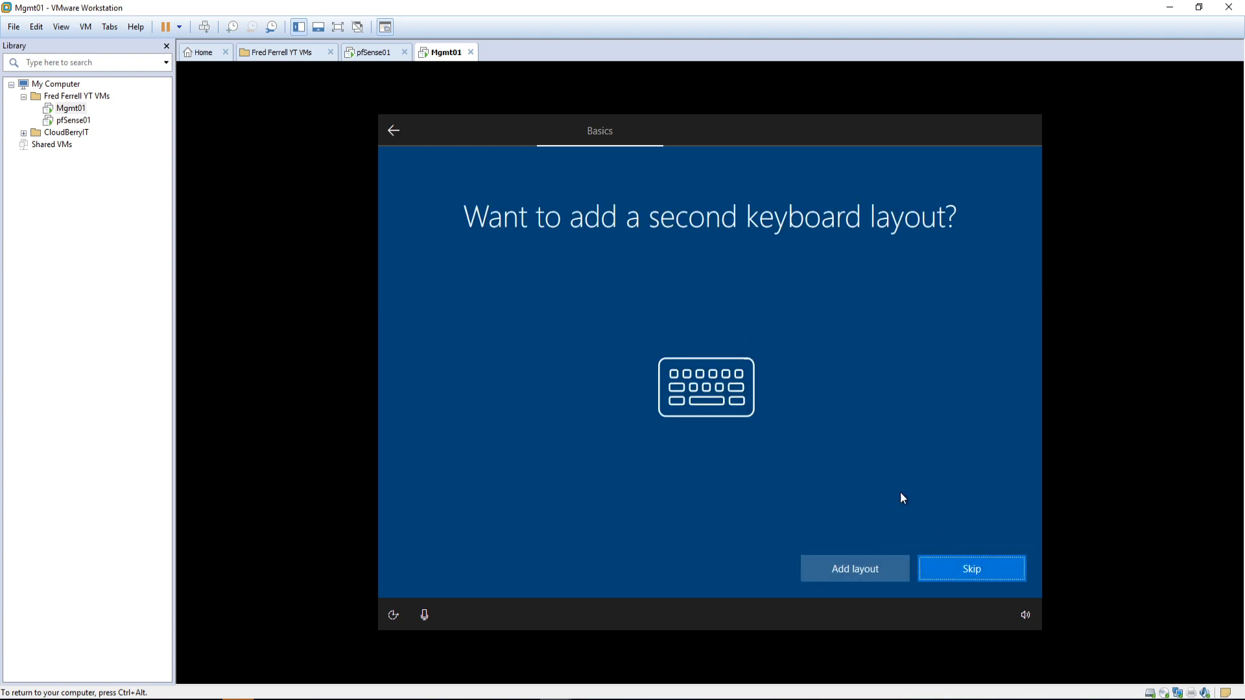
click(956, 575)
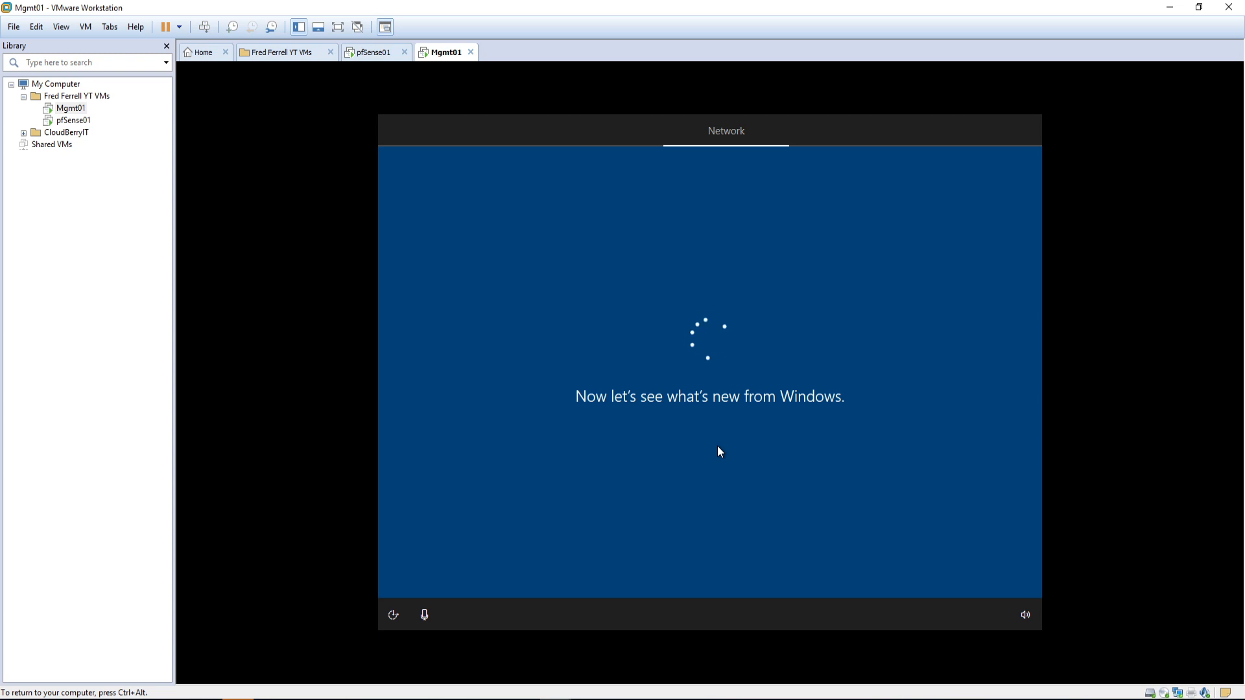
Step: Release input to the host and wait for setup to reach the Sign in with Microsoft page
key(ctrl+alt)
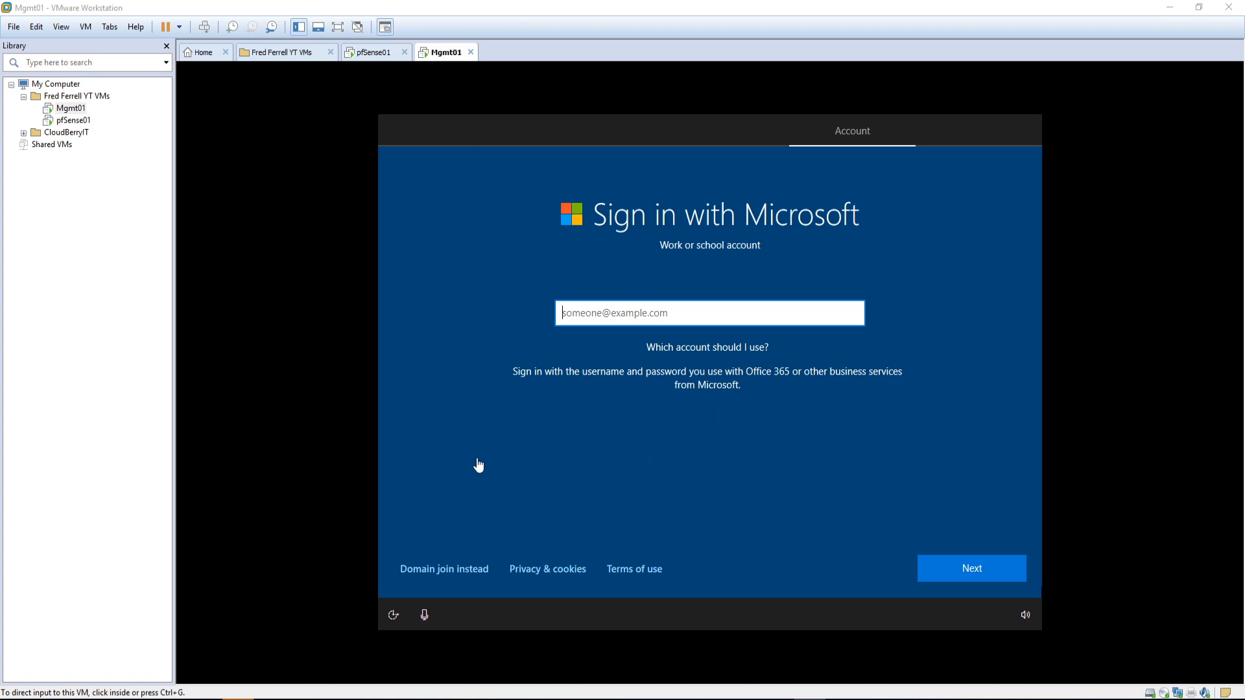
Step: Create the local account 'manager' with no password and decline sharing activity history
click(450, 569)
click(447, 569)
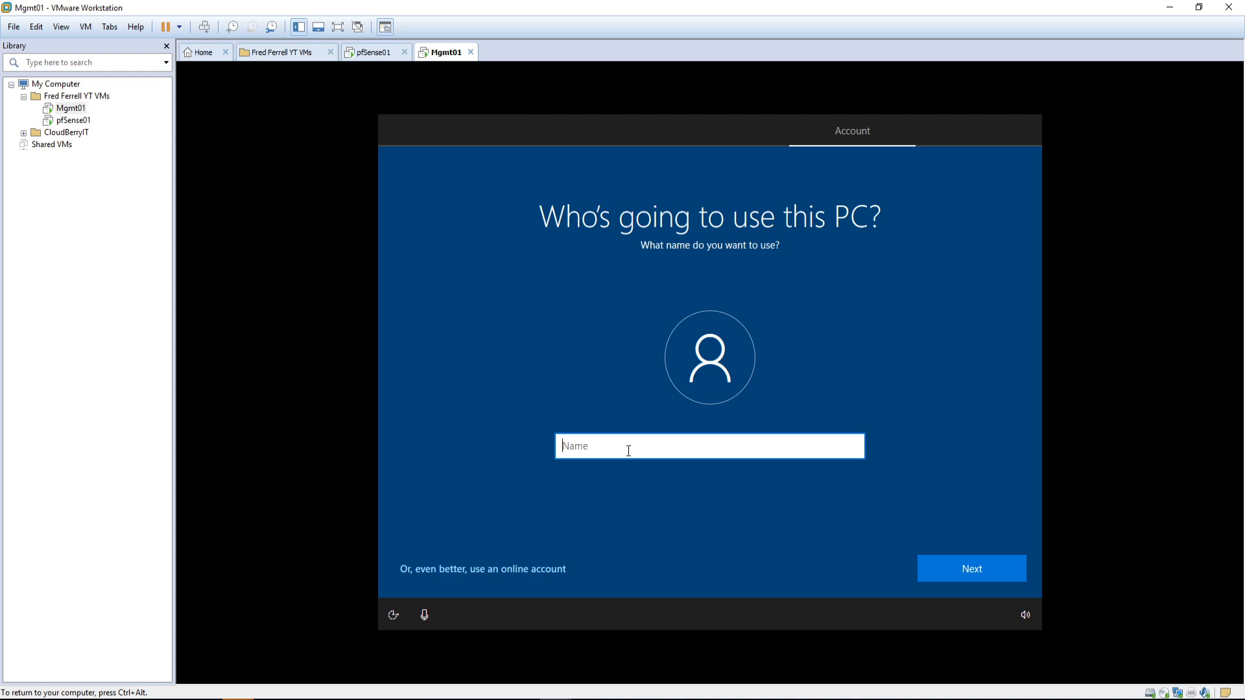
text(manager)
key(Return)
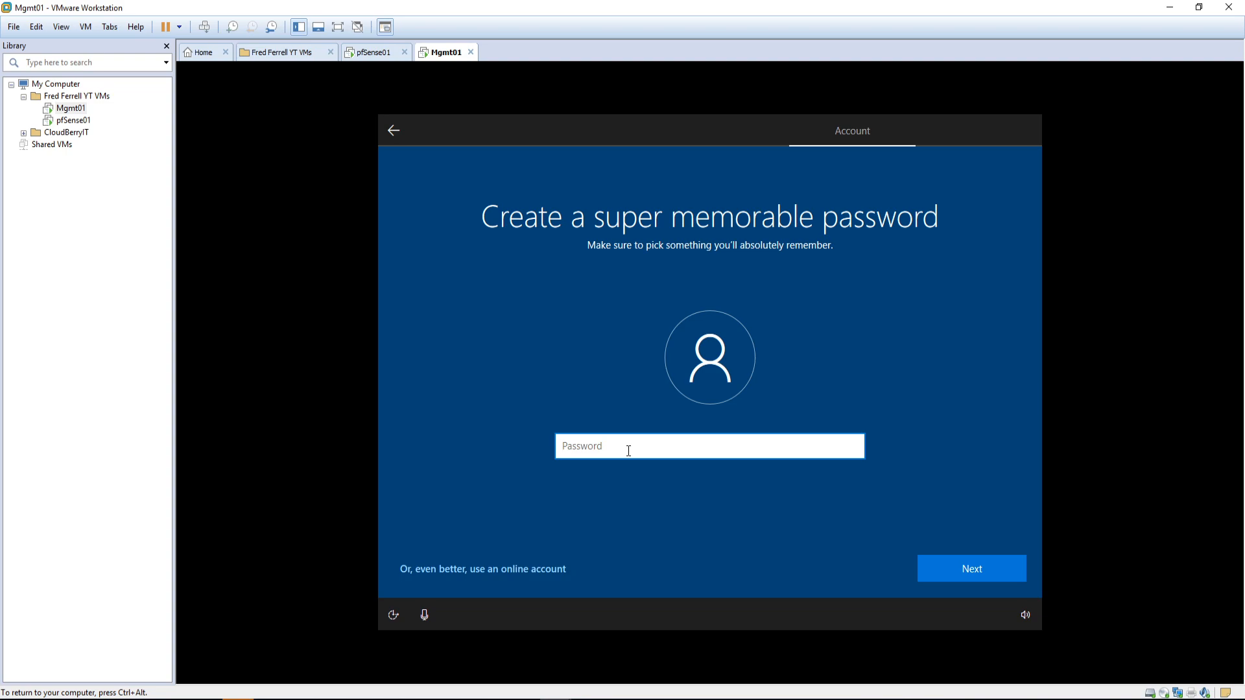
key(Return)
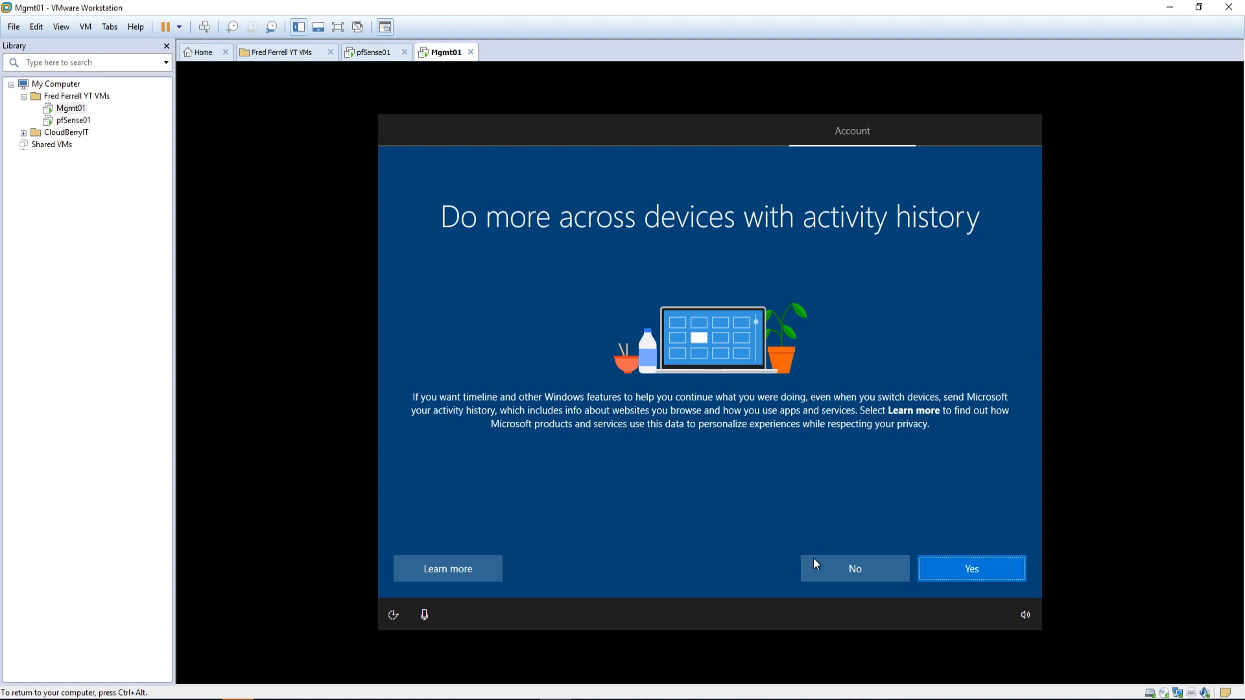
click(831, 570)
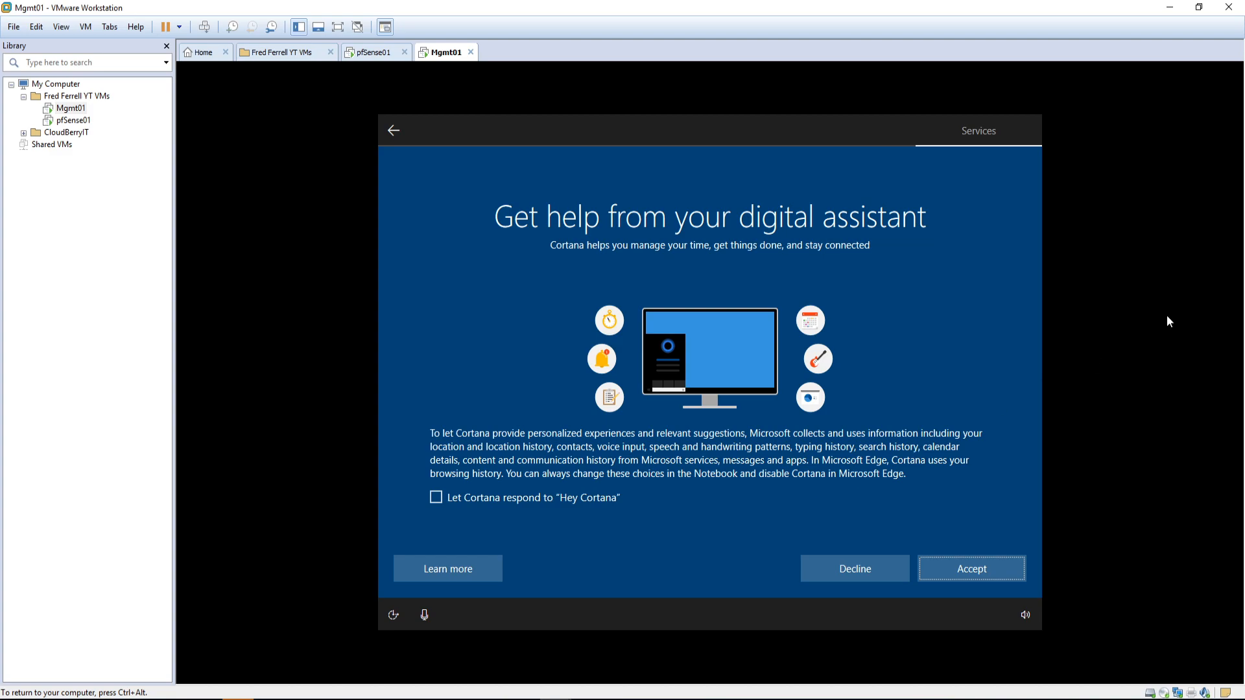
Step: Decline the Cortana digital assistant
key(ctrl+alt)
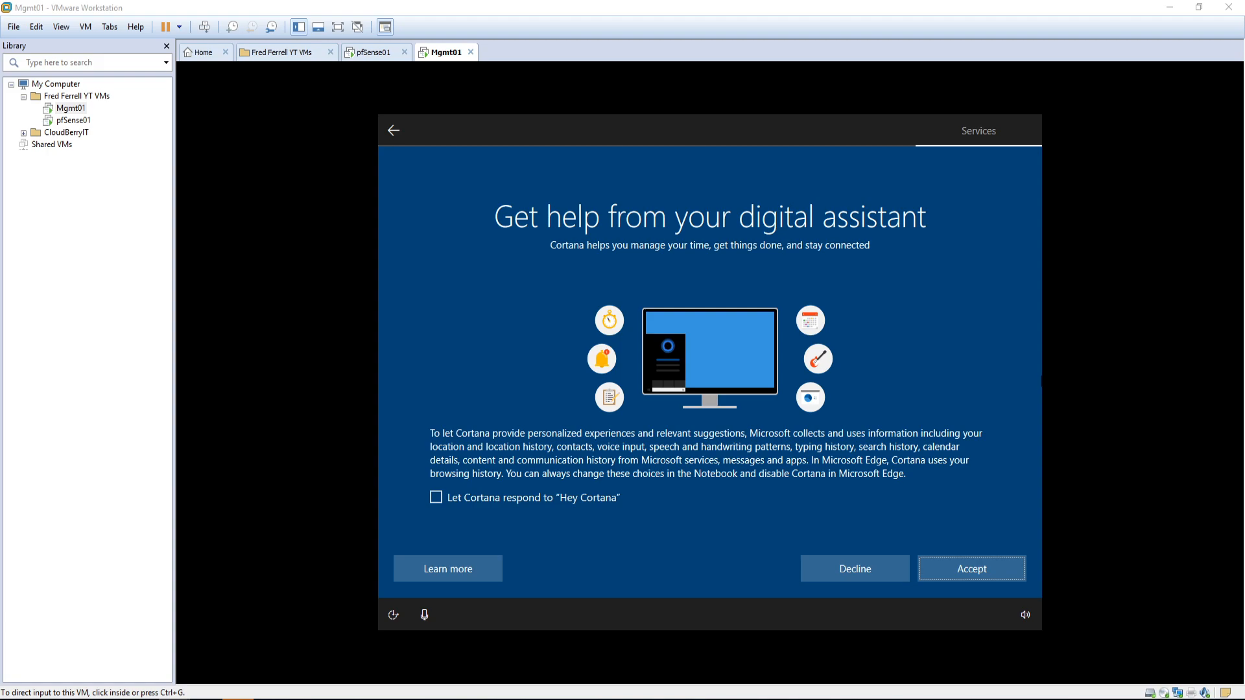
click(936, 357)
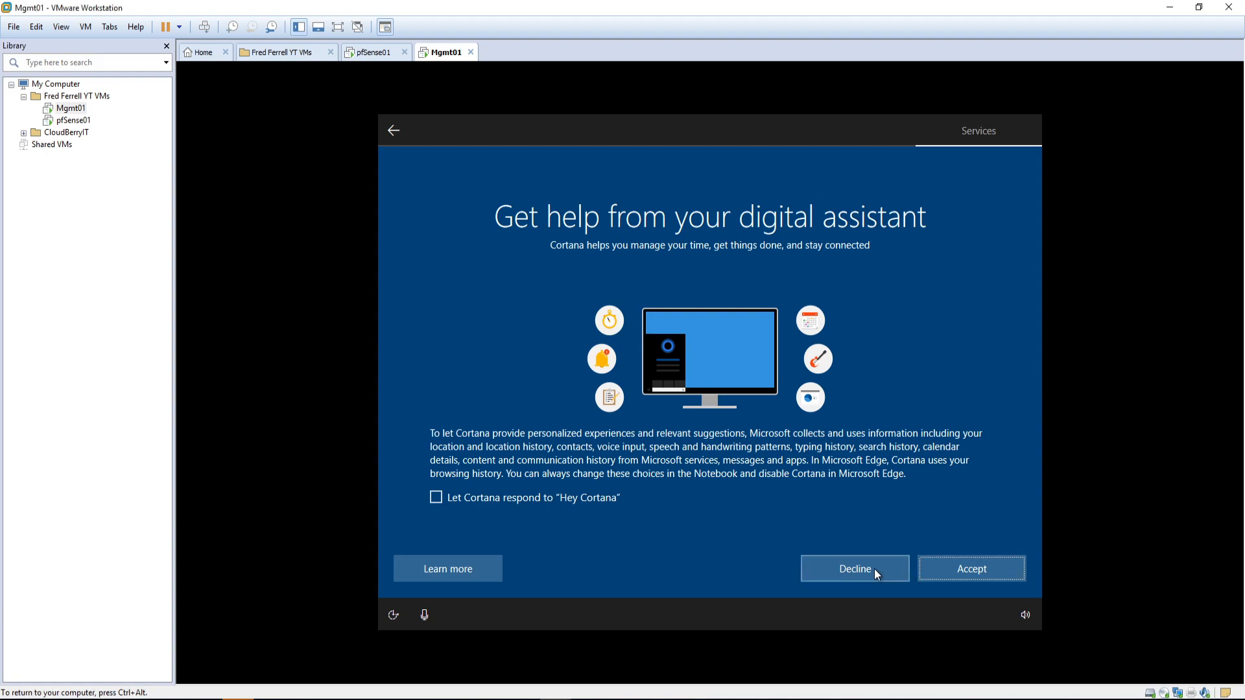
click(838, 566)
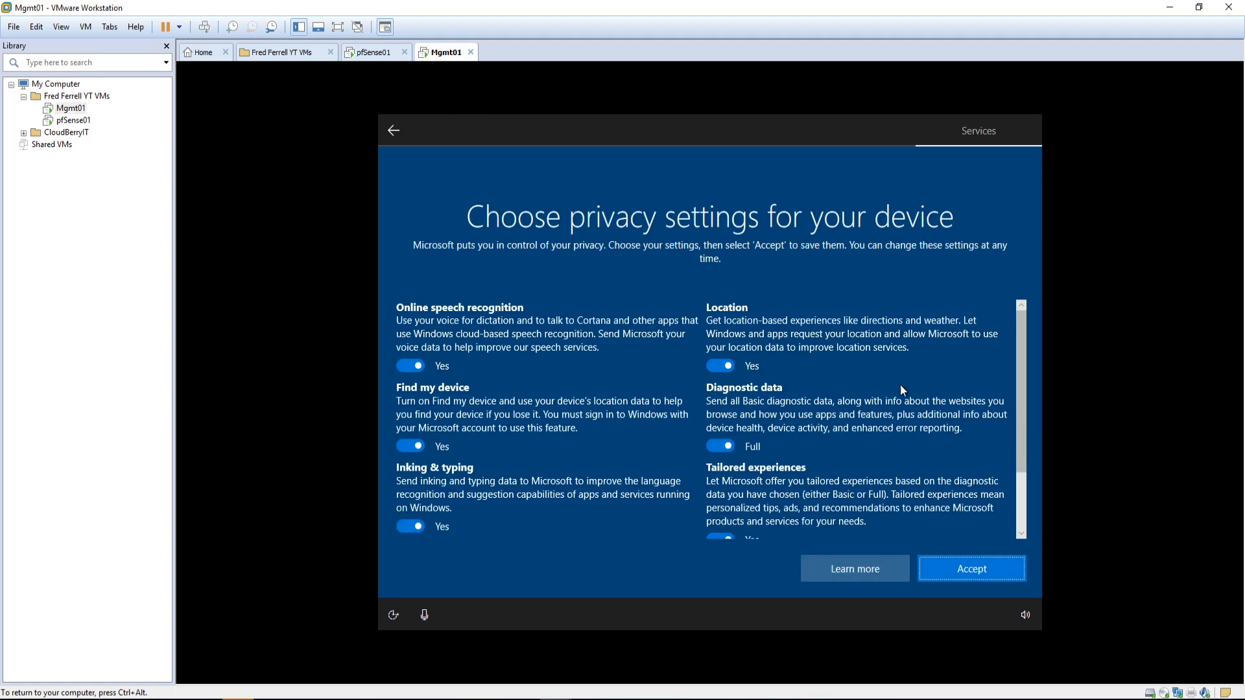
Step: Turn off Online speech recognition, Find my device, Inking & typing and Advertising ID
key(ctrl+alt)
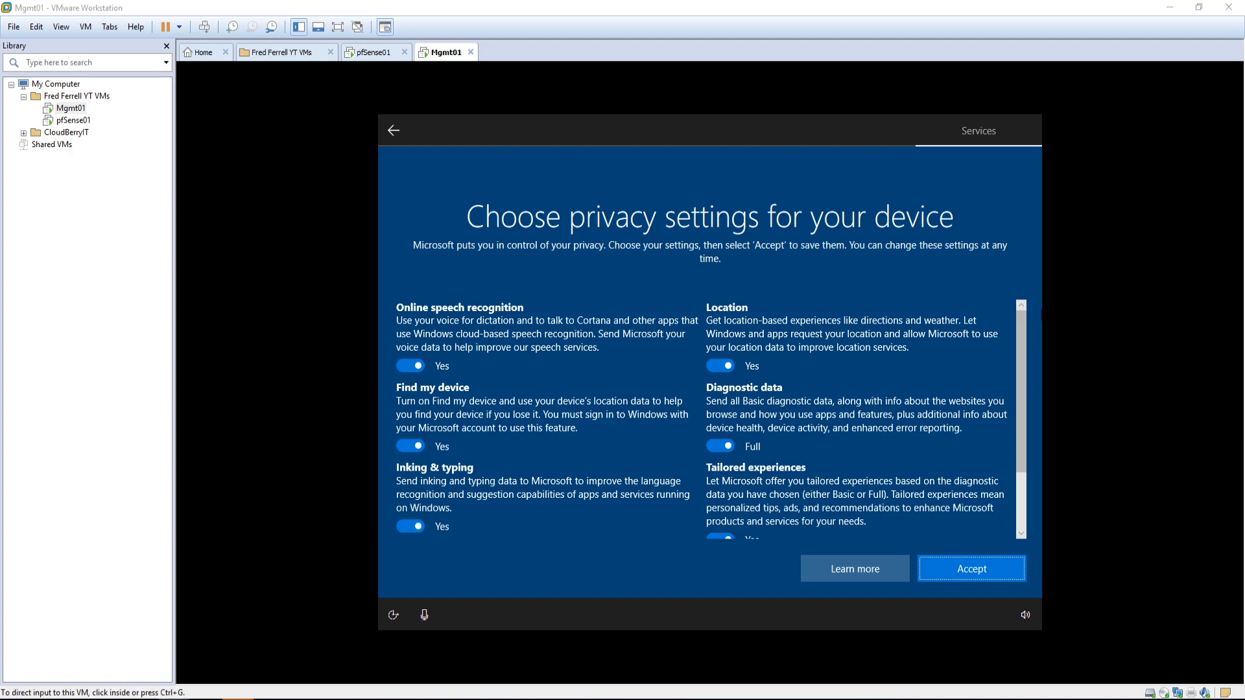
click(411, 373)
click(410, 367)
click(413, 459)
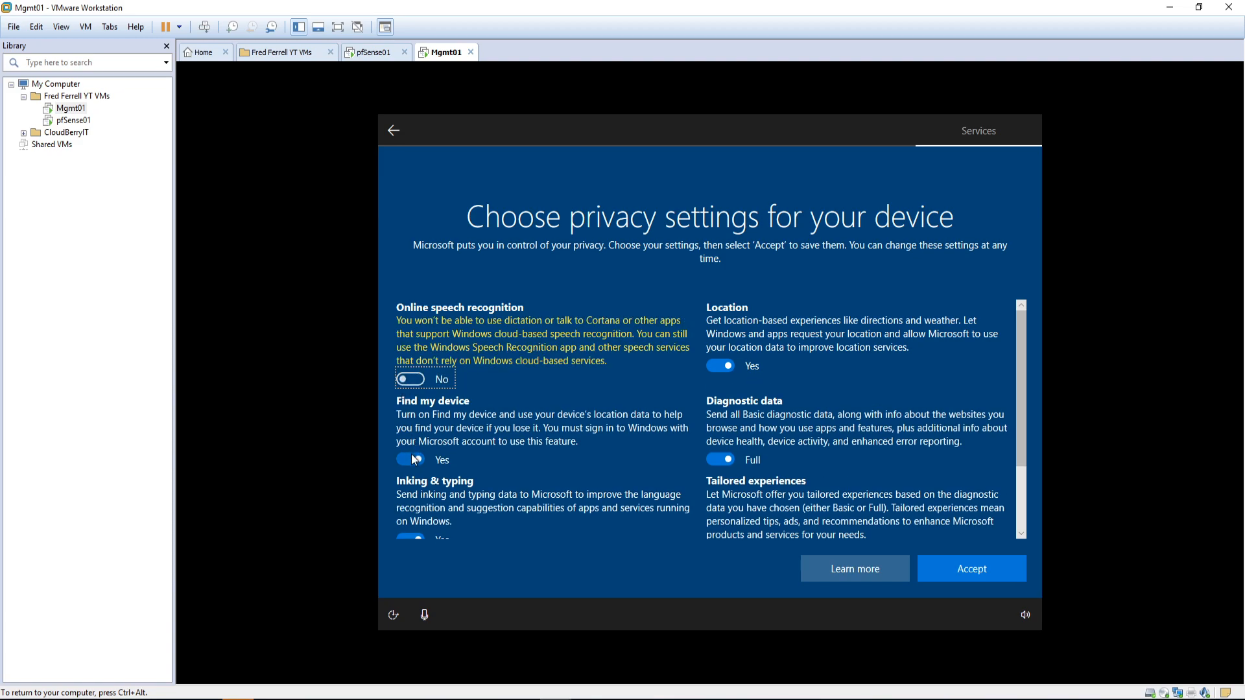
scroll(418, 489, down, 3)
click(411, 445)
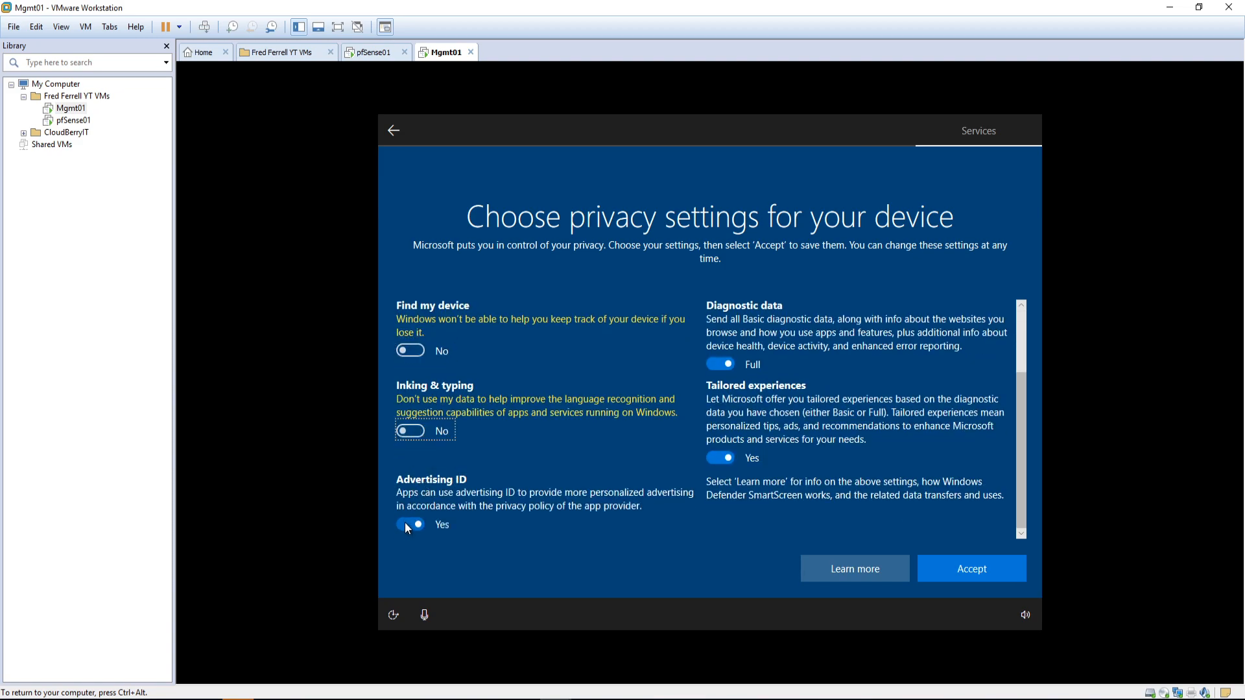
click(409, 525)
Step: Turn off Location and Tailored experiences, set Diagnostic data to Basic, and accept
scroll(780, 369, up, 3)
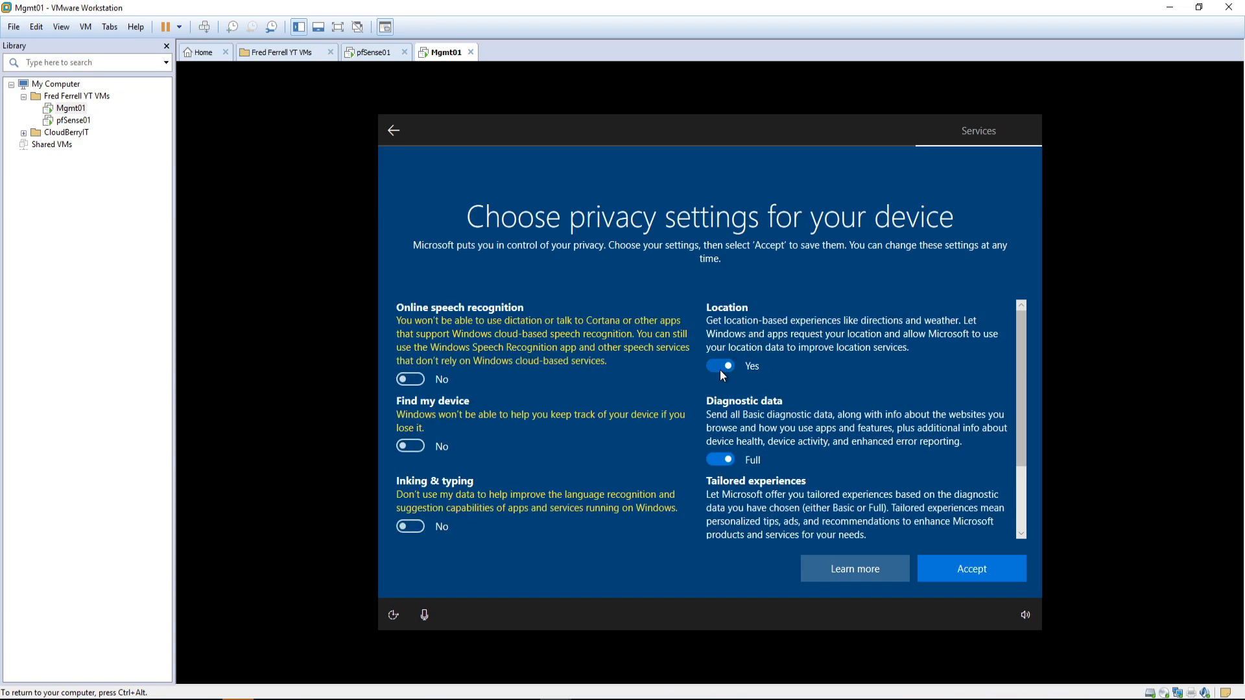
click(720, 367)
click(715, 457)
scroll(758, 454, down, 3)
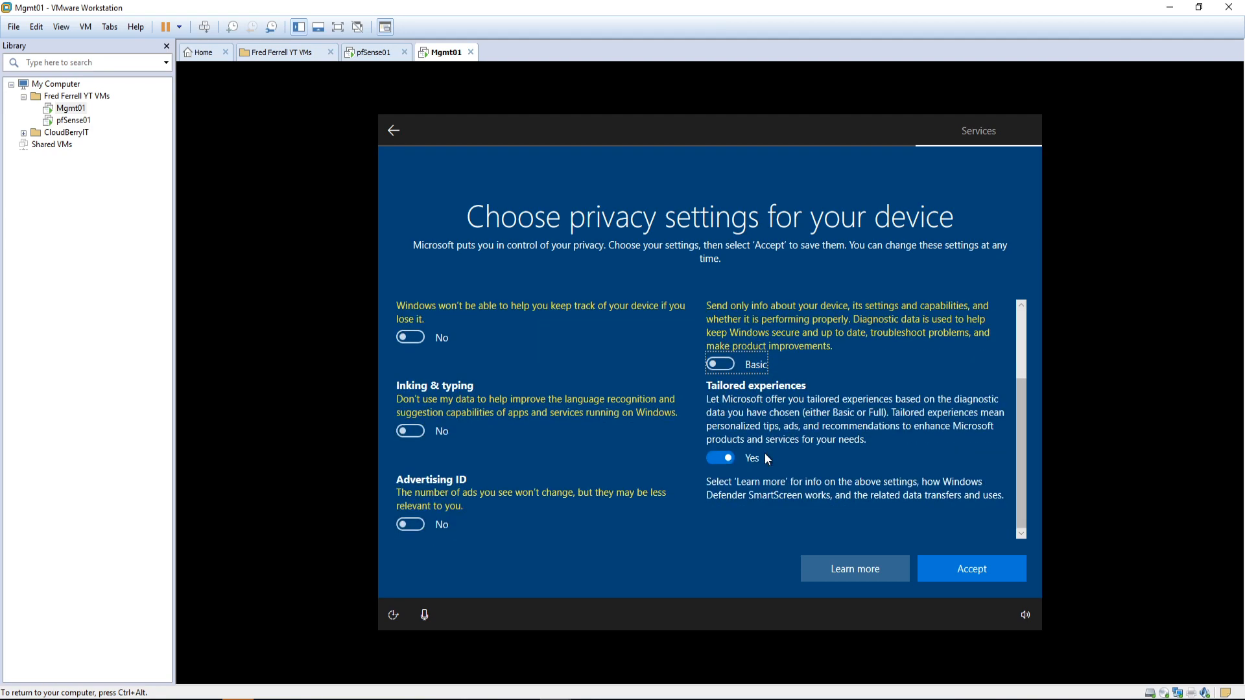
click(718, 458)
scroll(776, 426, up, 3)
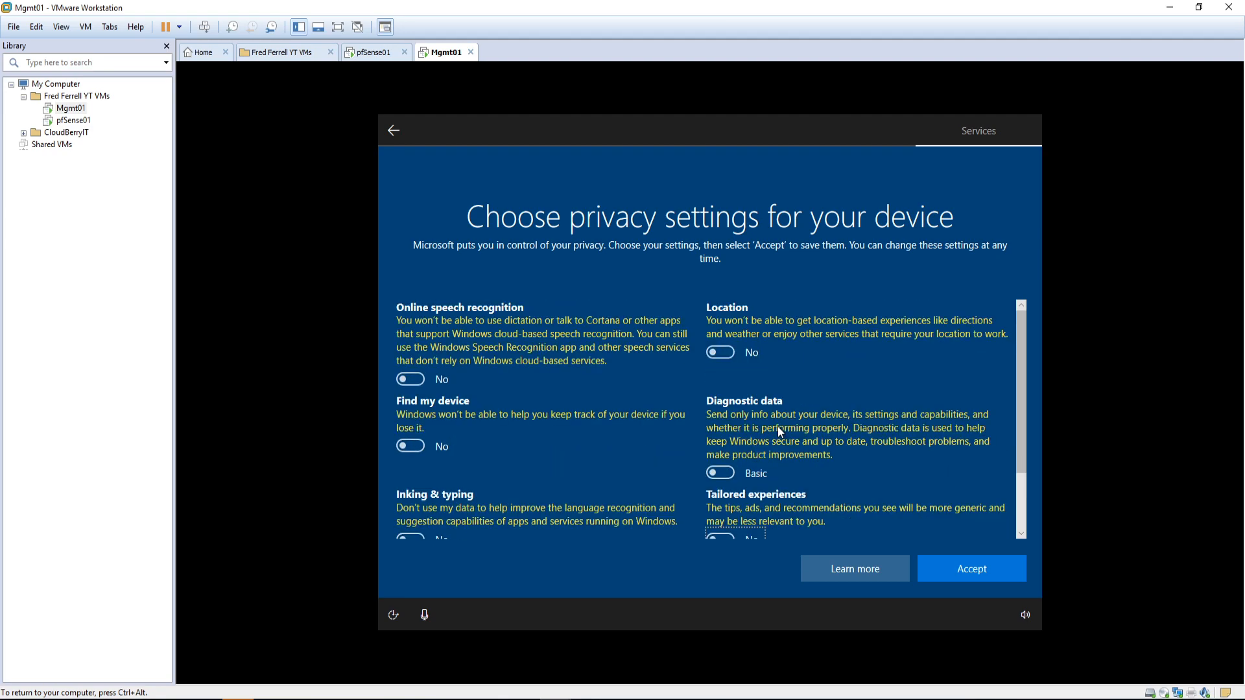
scroll(776, 426, down, 3)
click(979, 570)
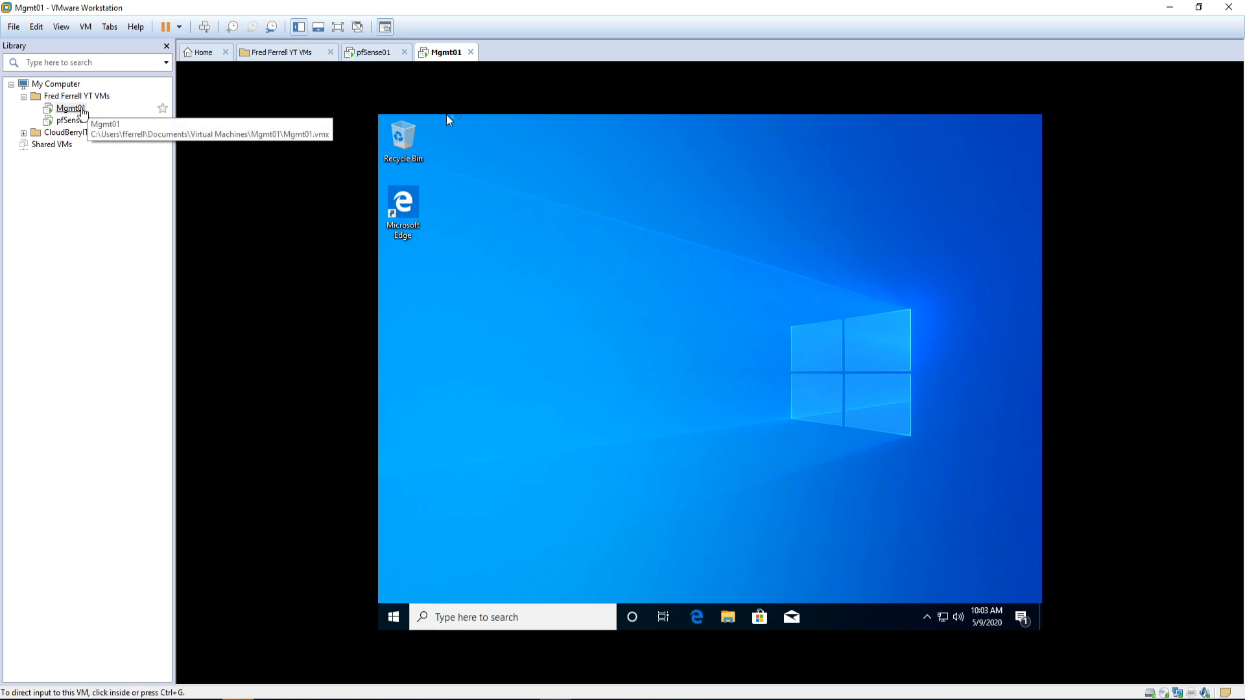
Step: Start the VMware Tools installation for Mgmt01 and dismiss the installation hint
right_click(81, 110)
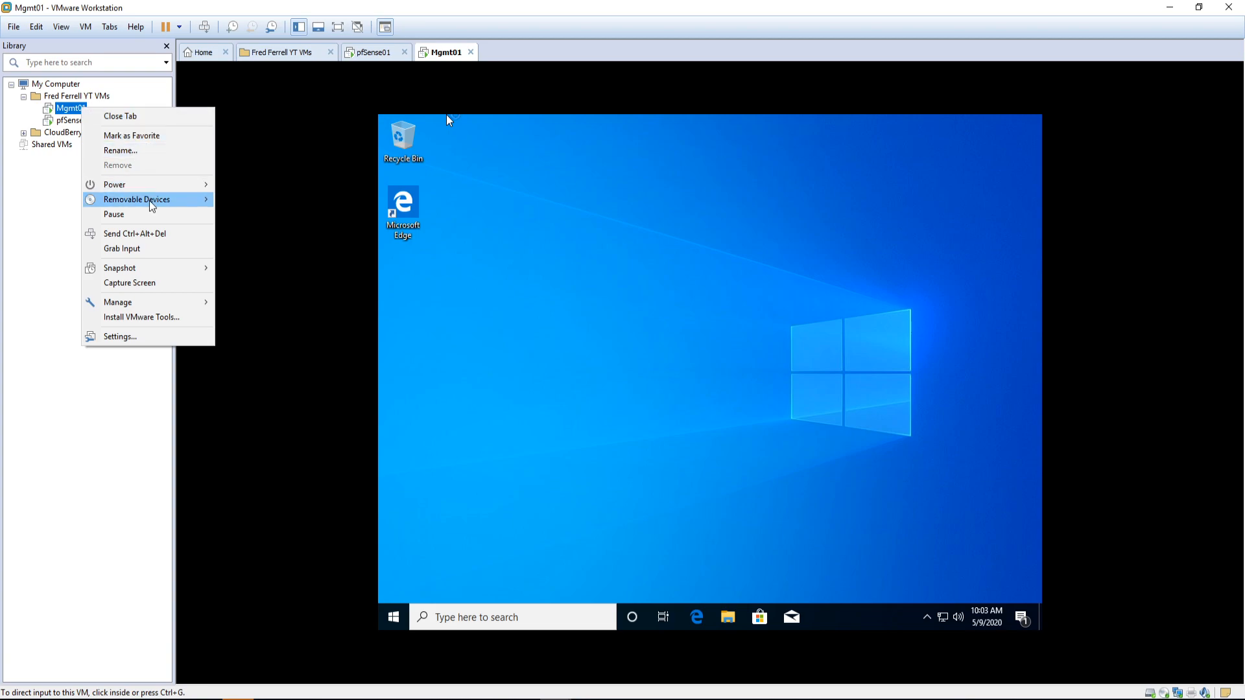
click(133, 317)
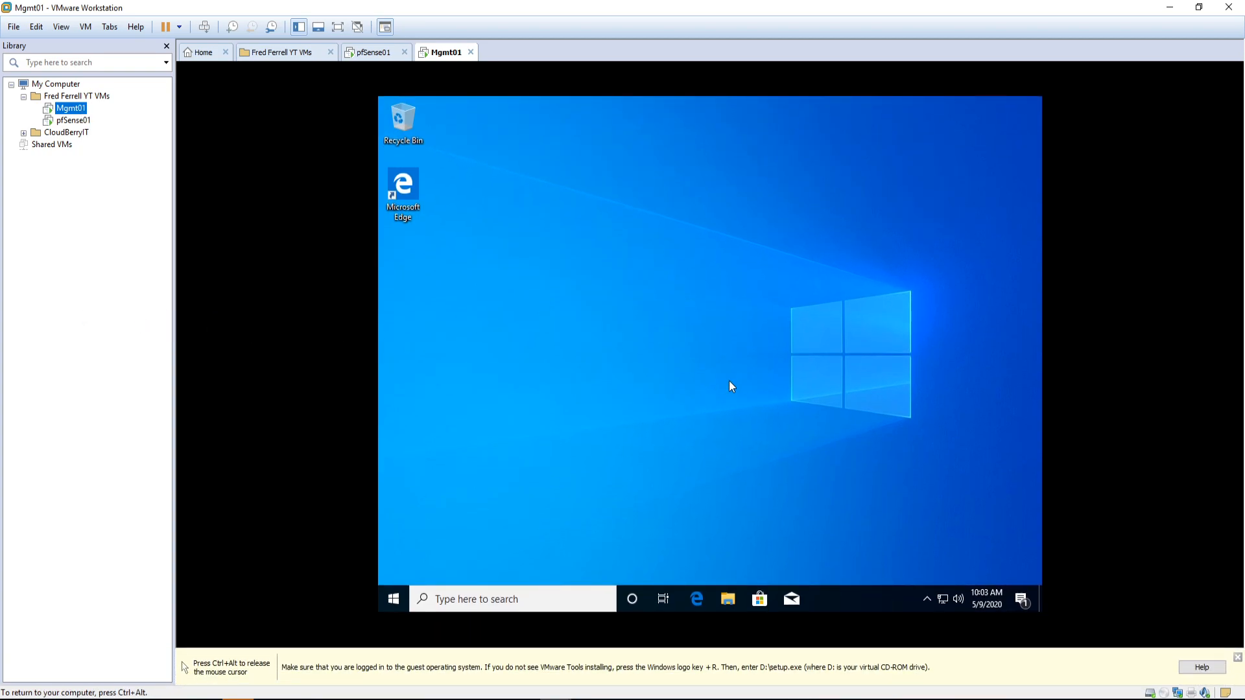
click(1237, 657)
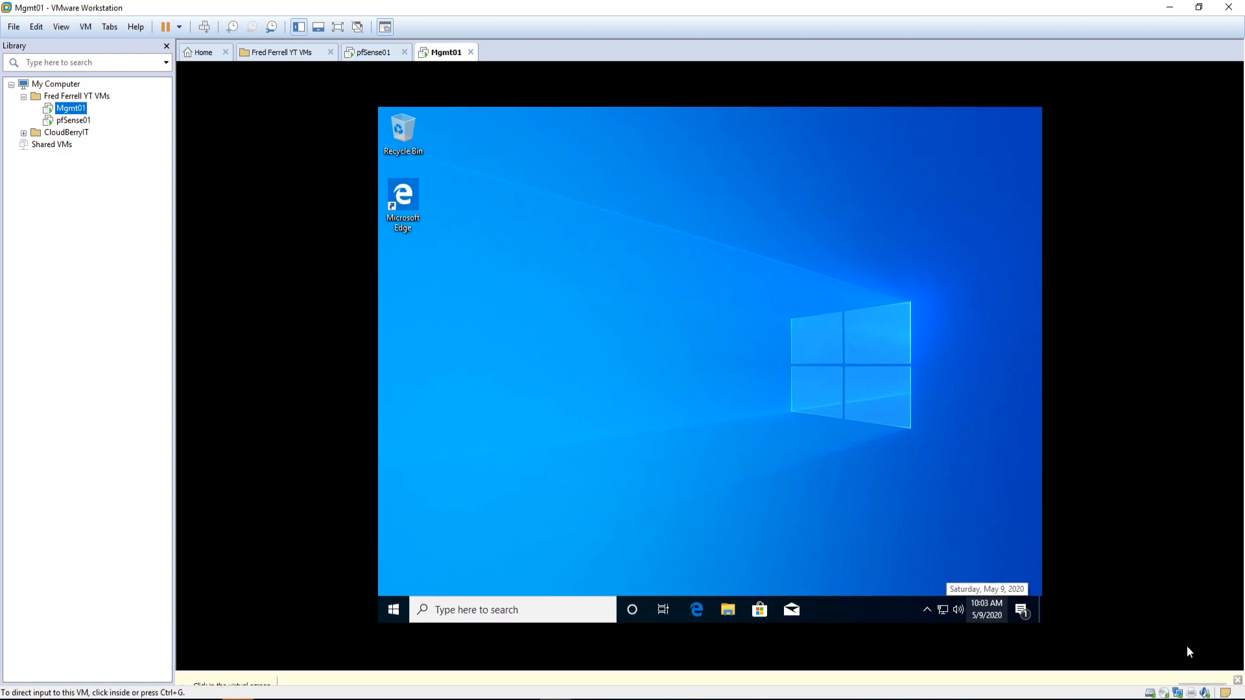
Step: Run setup64.exe from the VMware Tools disc and allow it to make changes
click(889, 456)
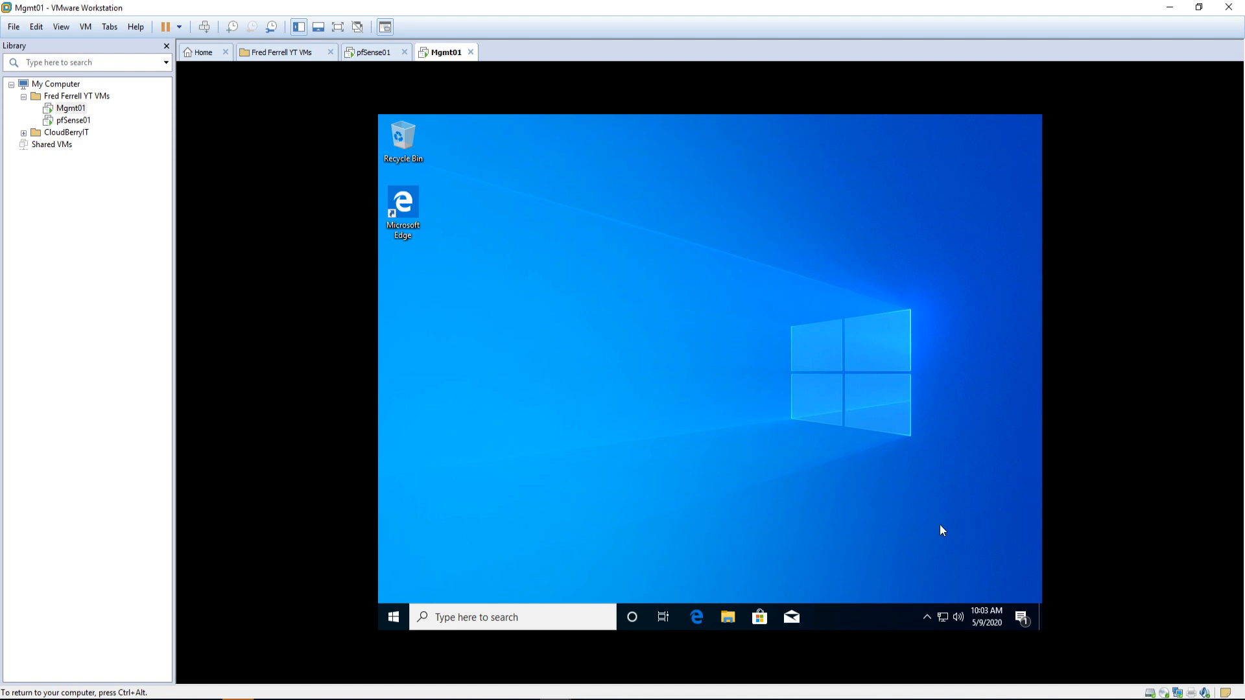
click(895, 562)
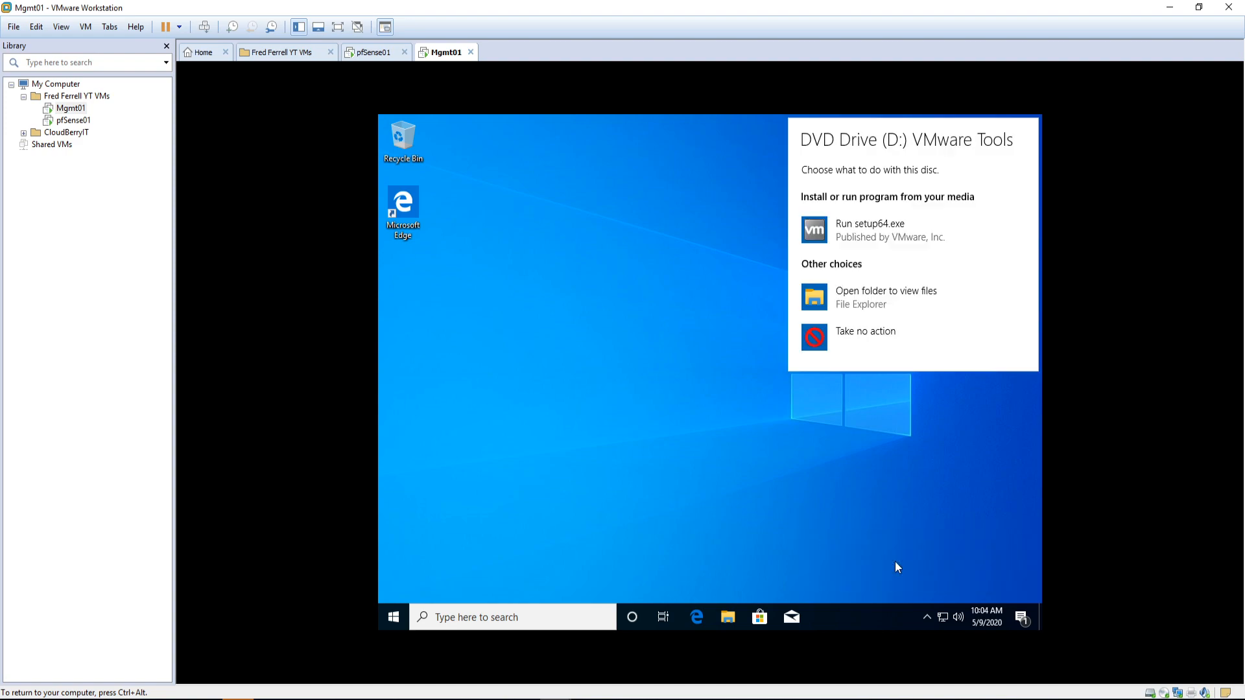
click(858, 224)
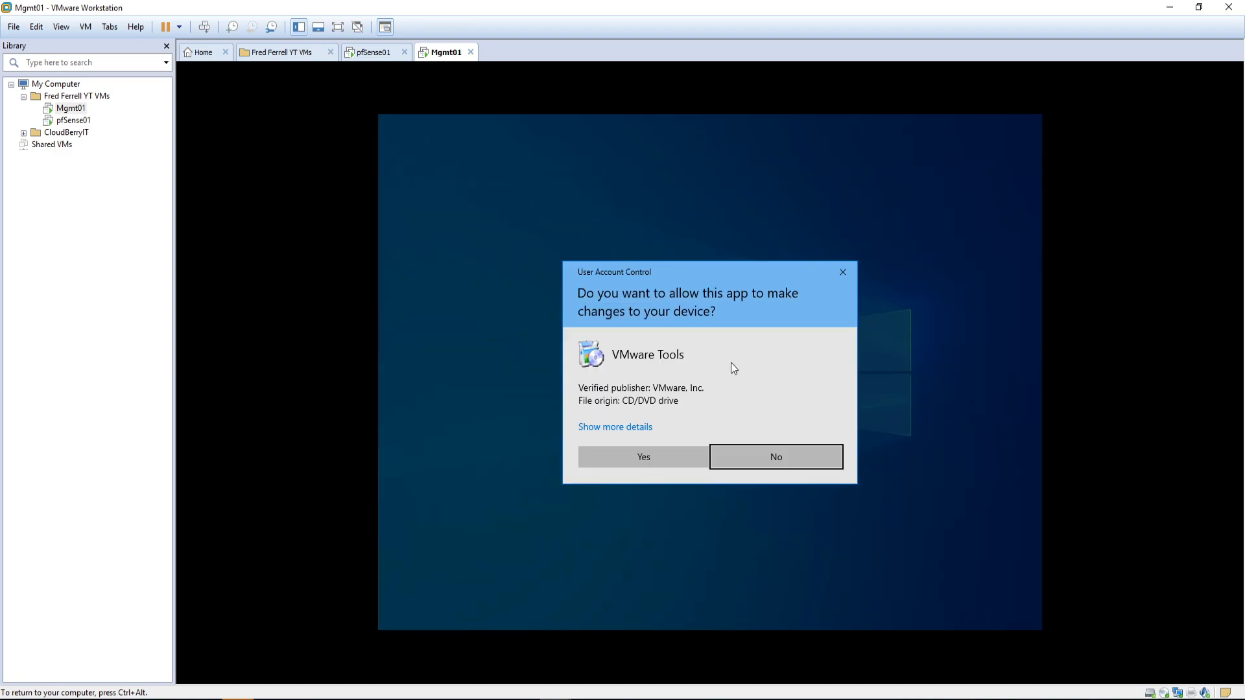
click(661, 455)
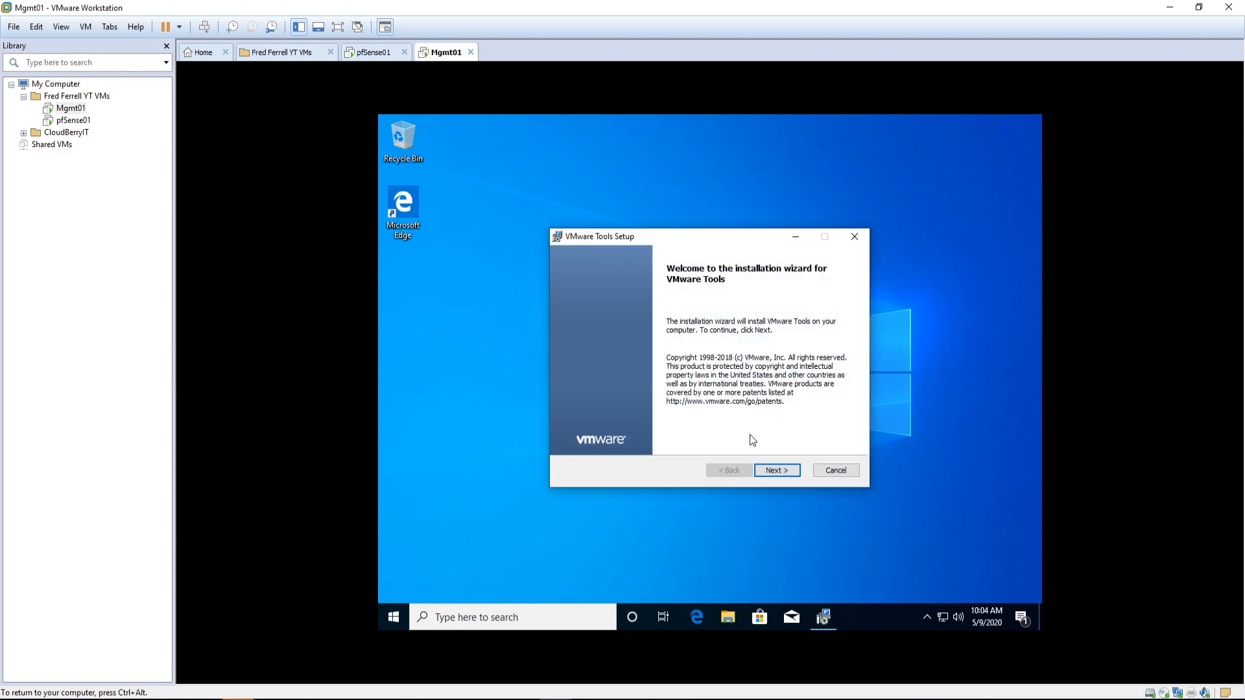
Step: Go through the VMware Tools wizard with the Typical setup type and install
click(777, 471)
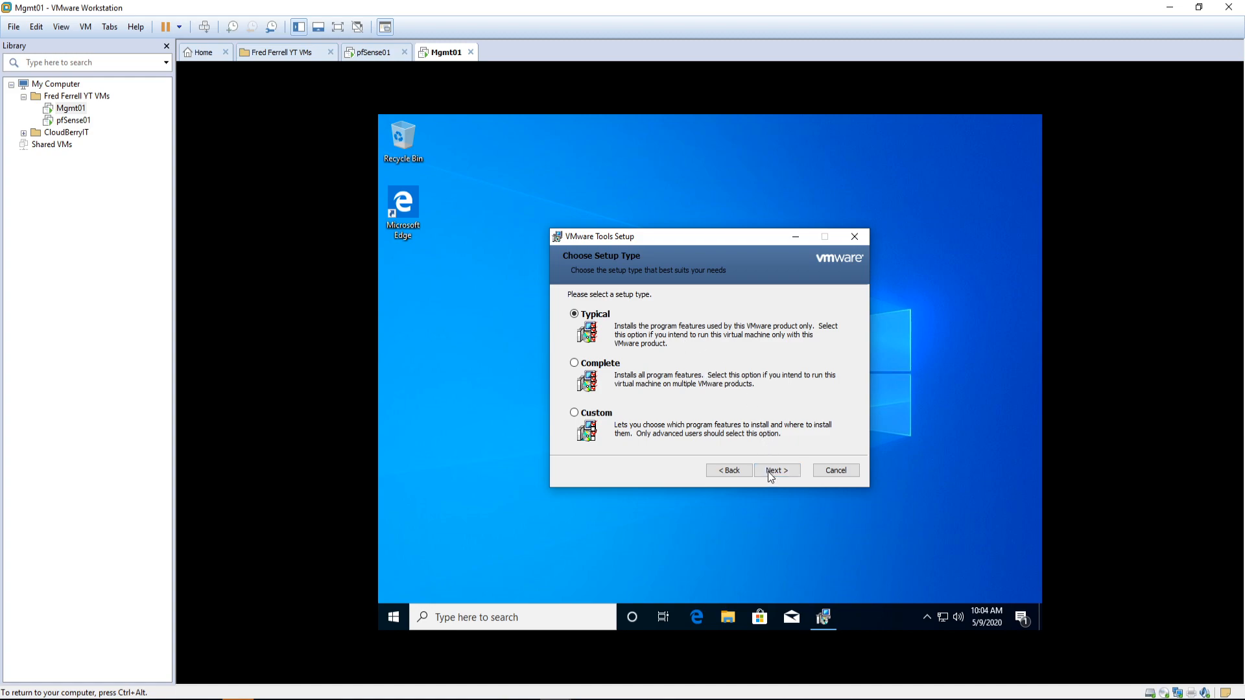
click(772, 477)
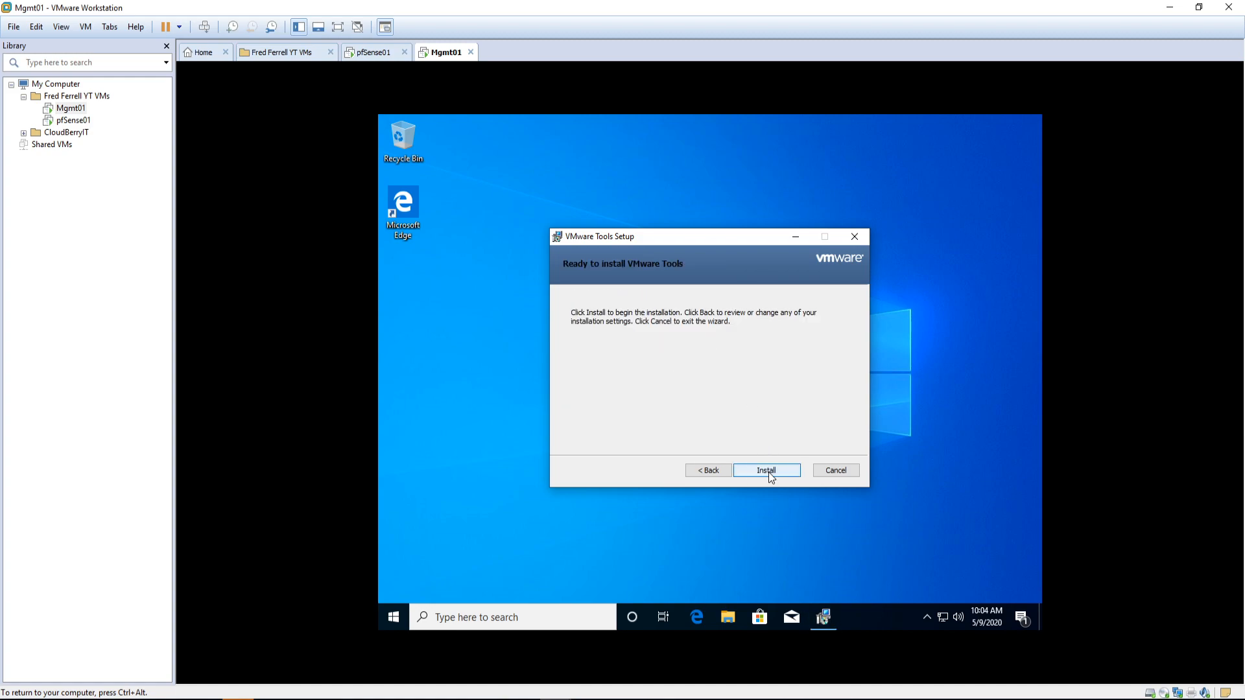
click(768, 472)
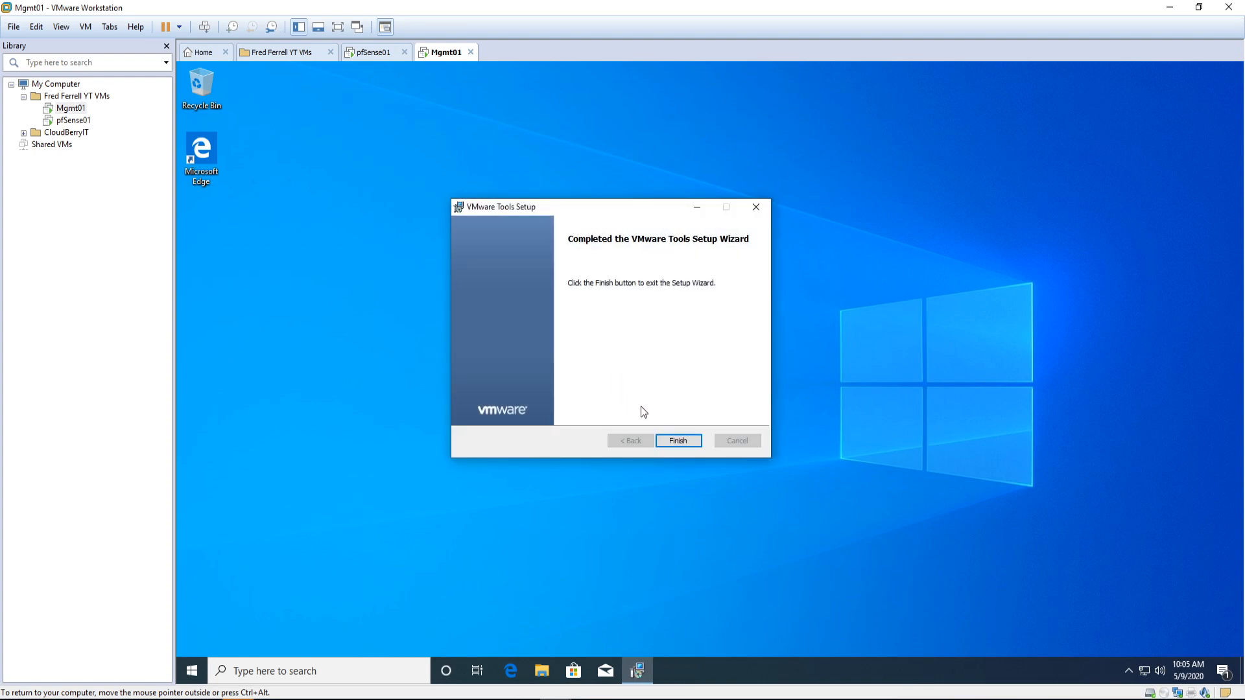
Step: Finish the VMware Tools wizard and agree to restart Mgmt01 now
click(678, 441)
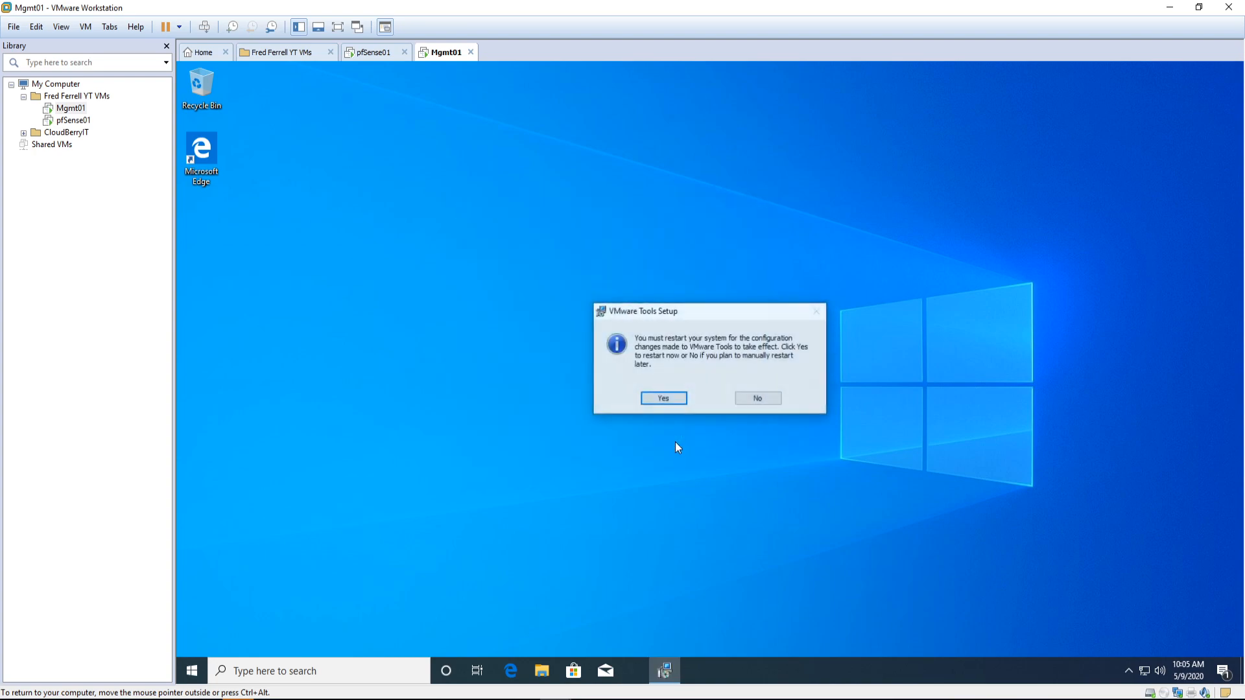
click(663, 399)
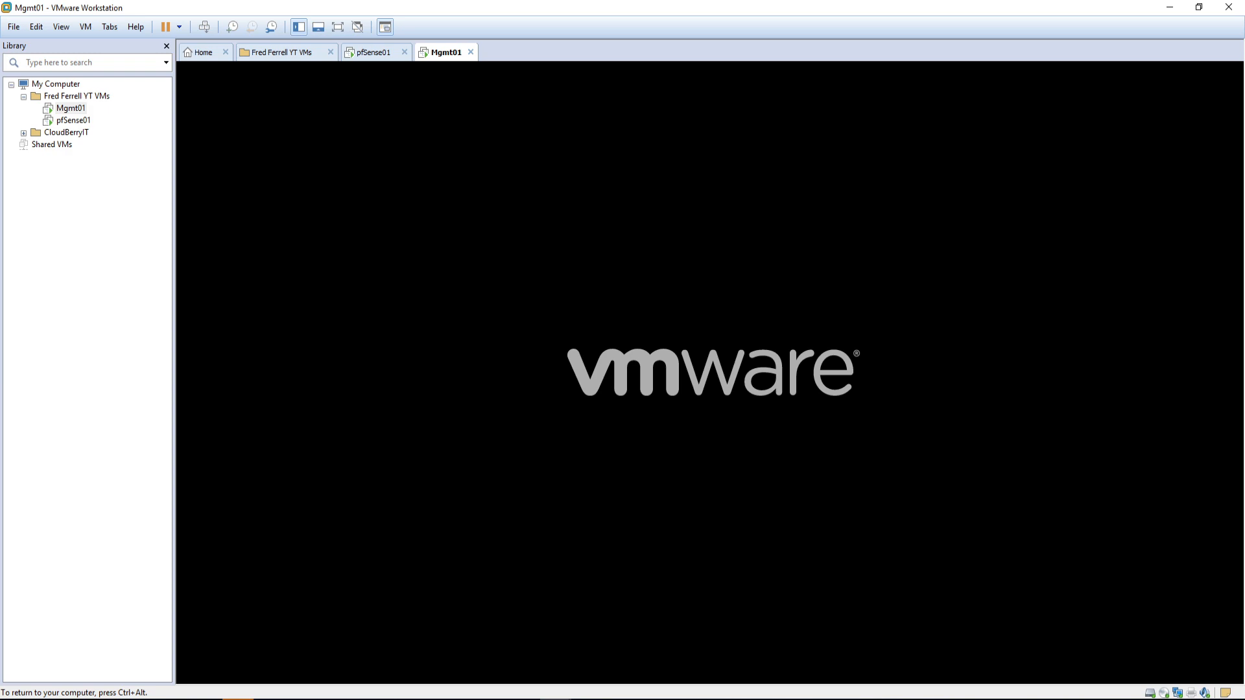
Step: Release input to the host while Mgmt01 reboots to its Windows desktop
key(ctrl+alt)
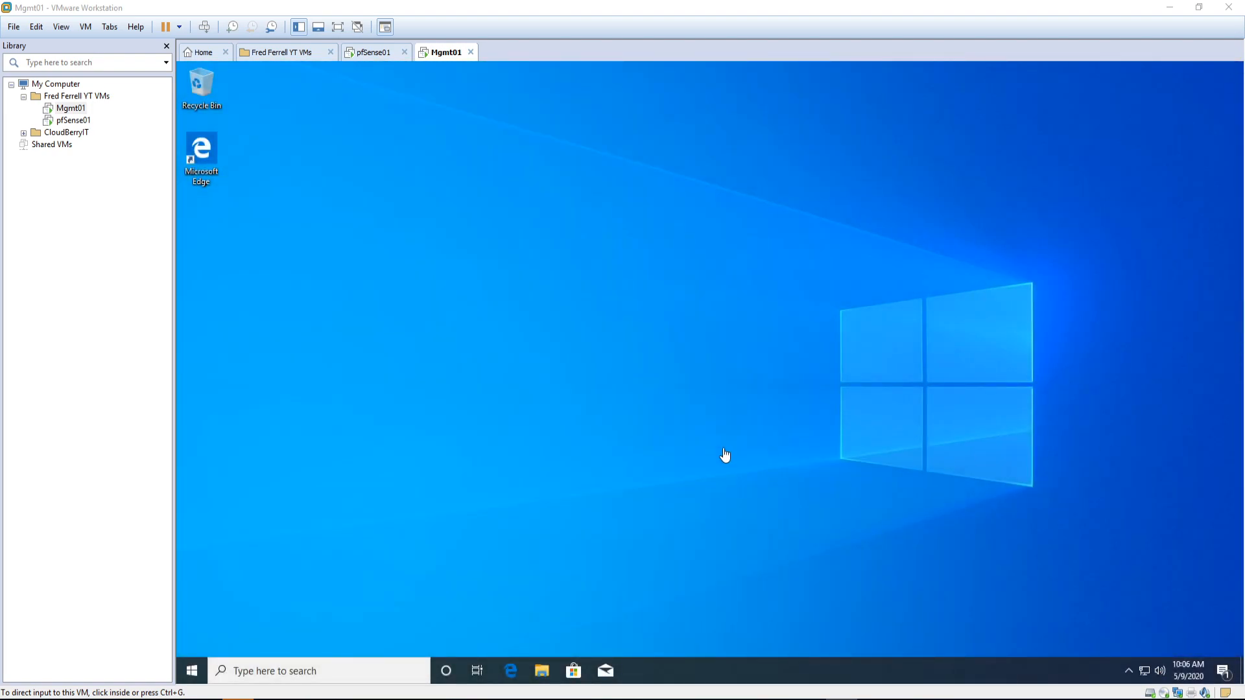
Step: Shut down the Mgmt01 Windows guest from the Start menu power options
click(569, 521)
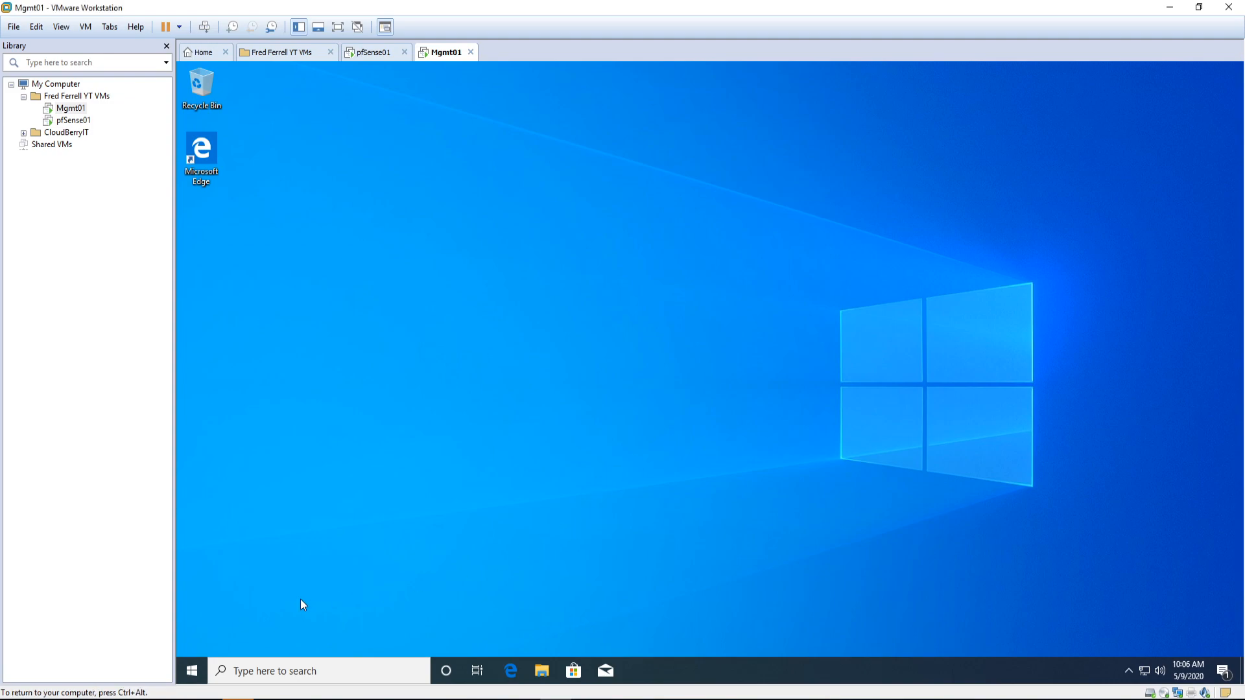
click(191, 670)
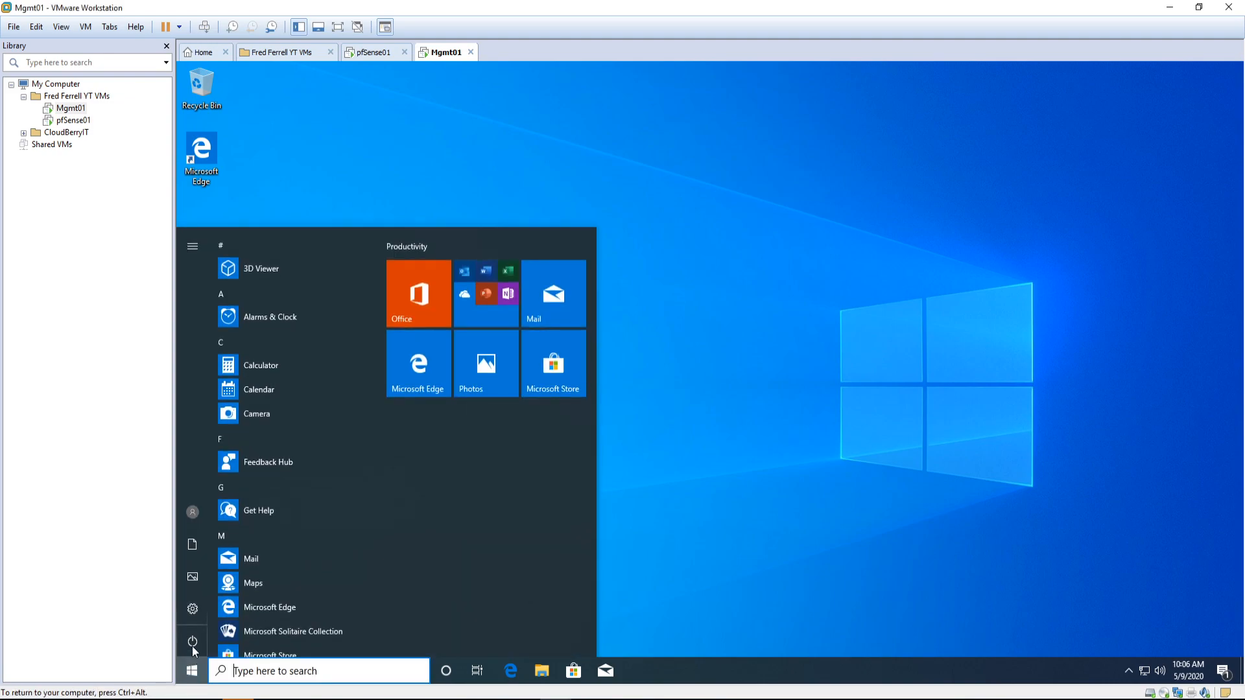
click(193, 642)
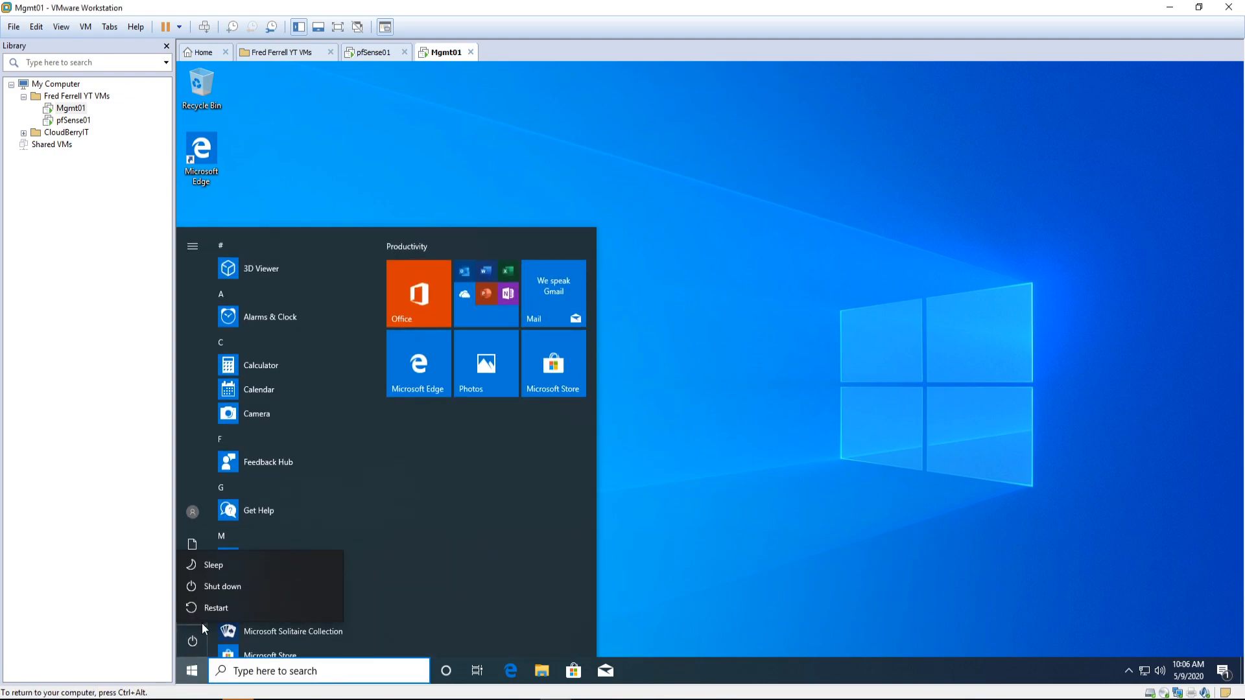
click(217, 591)
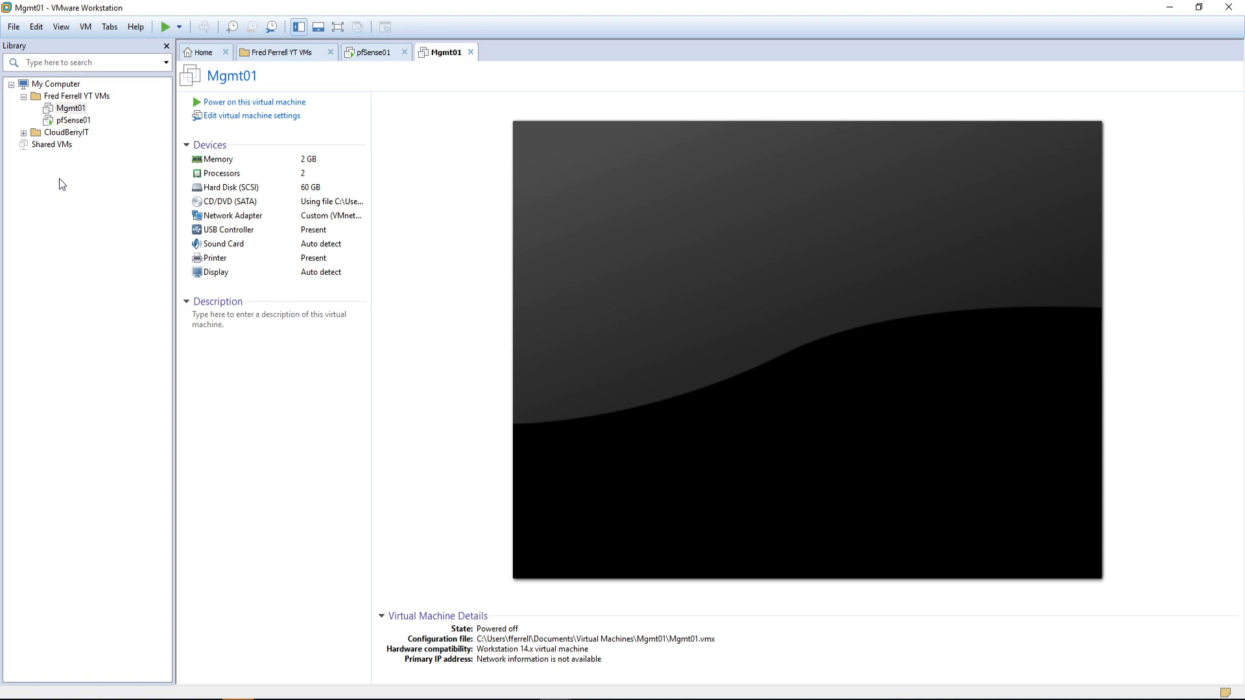
Step: Set Mgmt01's processor to 8 cores per processor, then power the VM back on
right_click(73, 109)
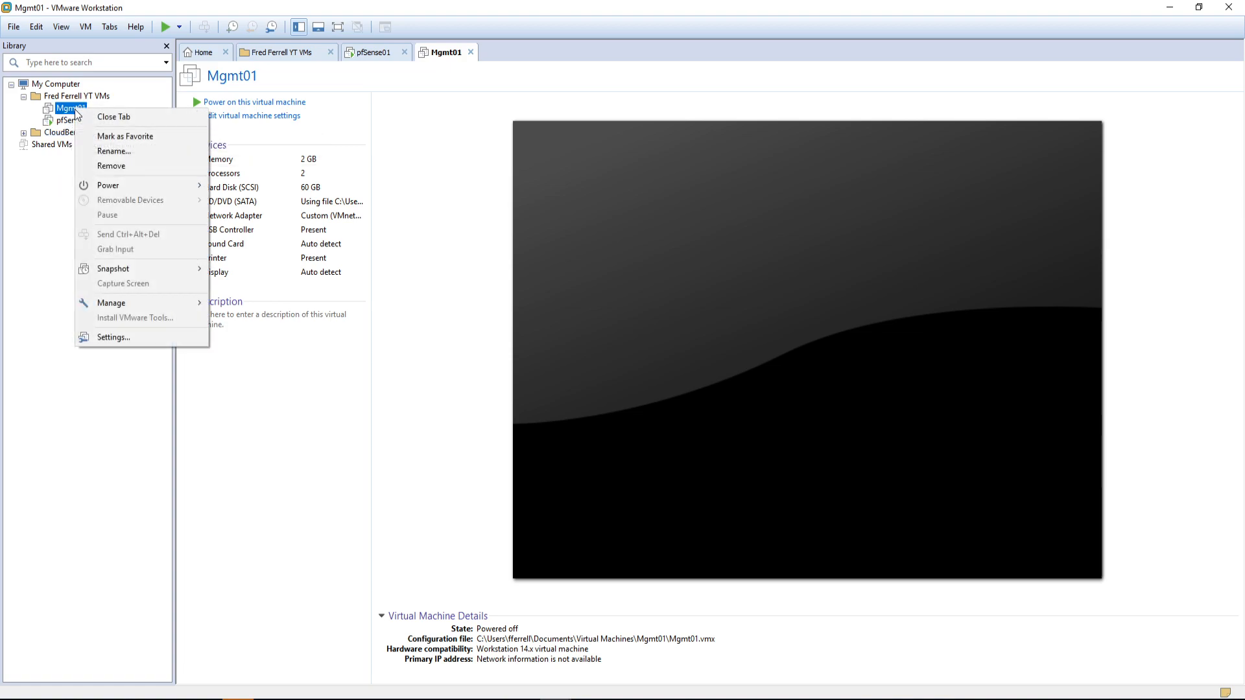
click(267, 121)
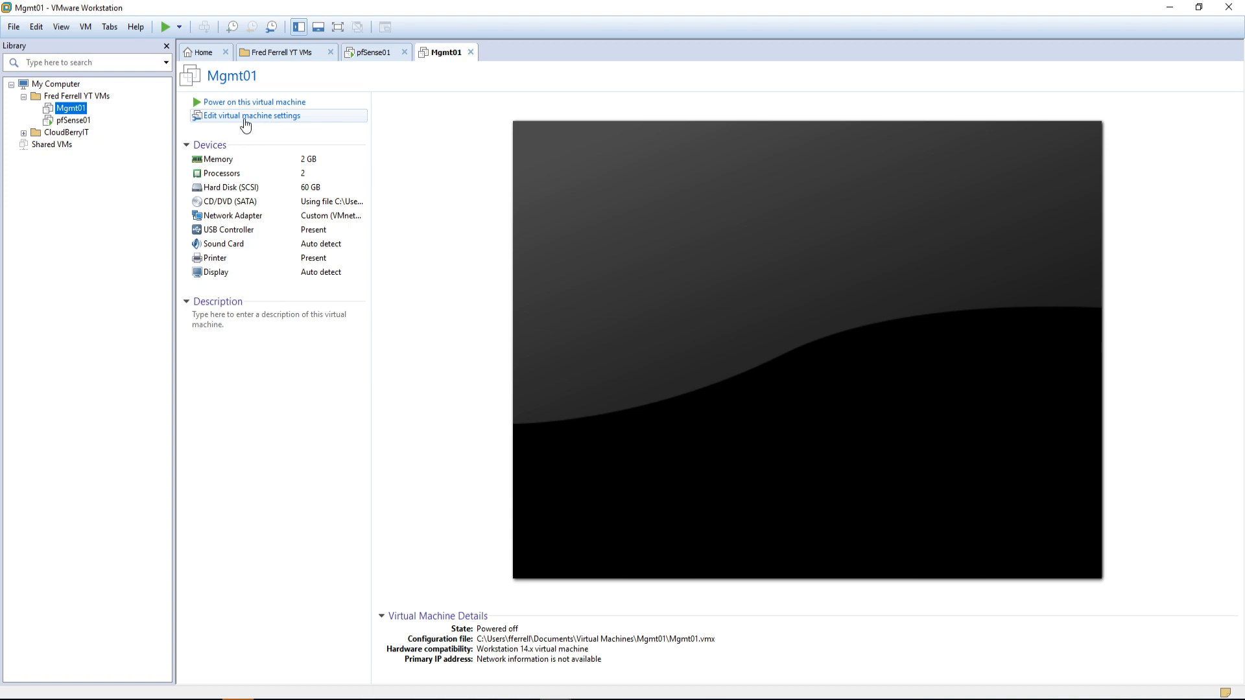
click(245, 116)
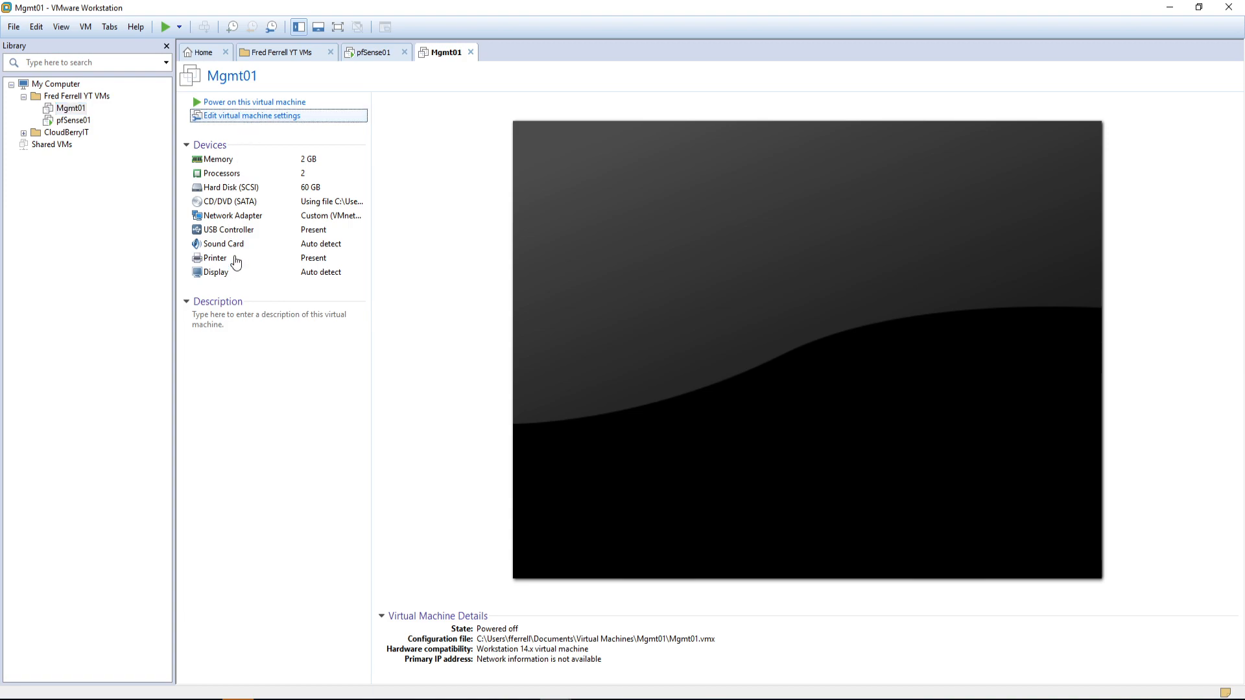
click(287, 118)
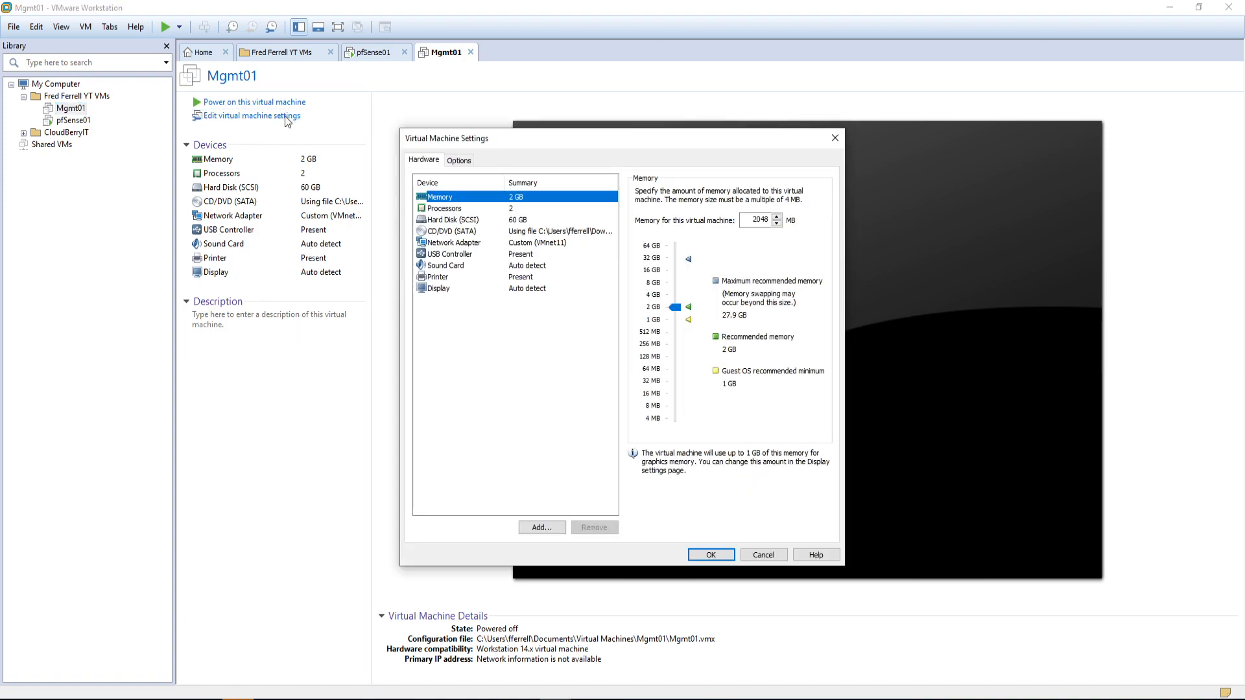
click(457, 210)
click(764, 211)
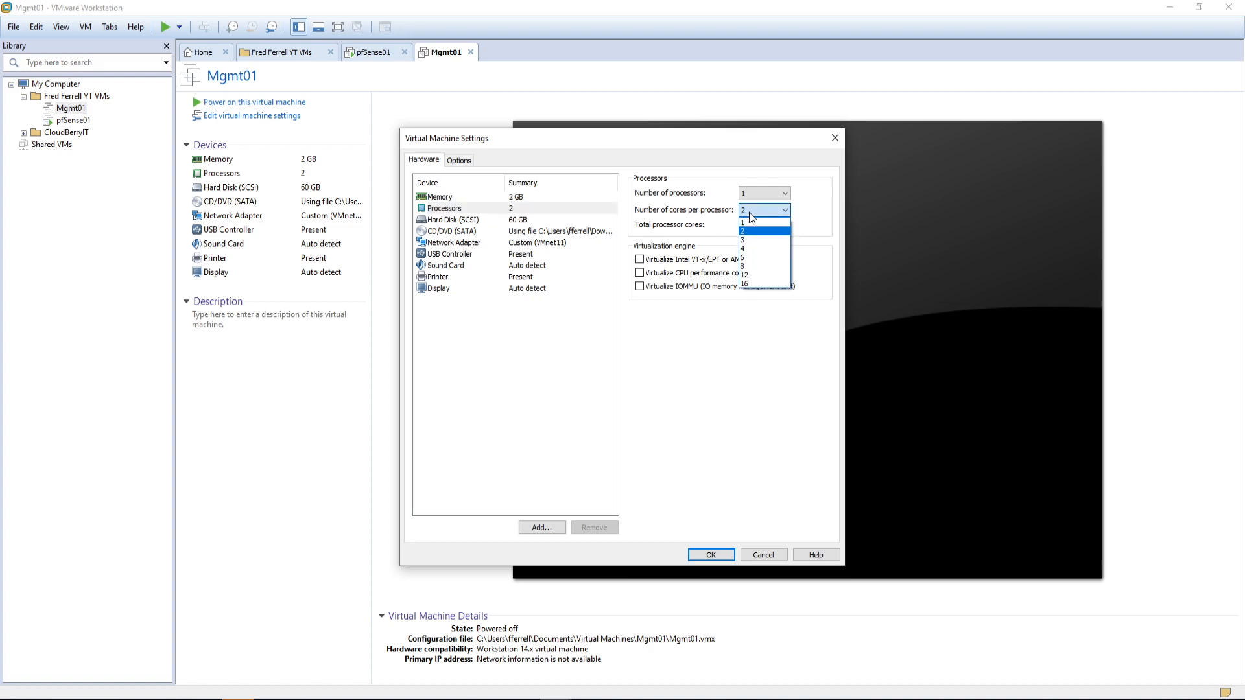
click(756, 266)
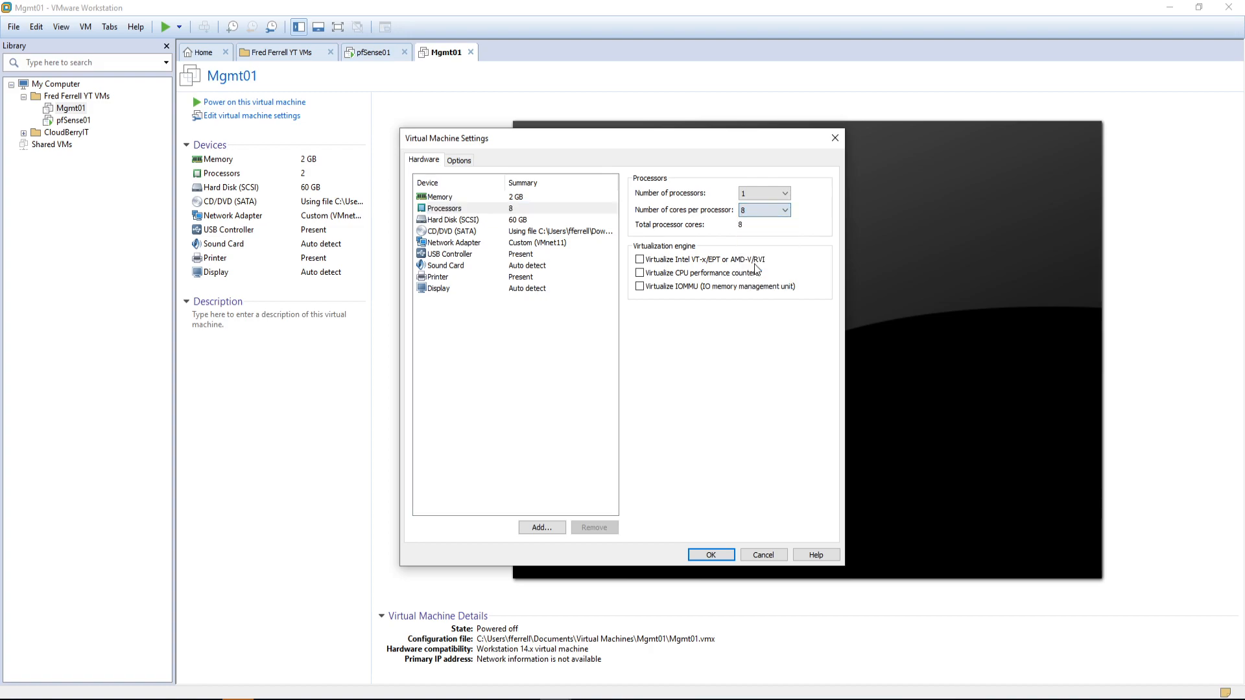
click(713, 553)
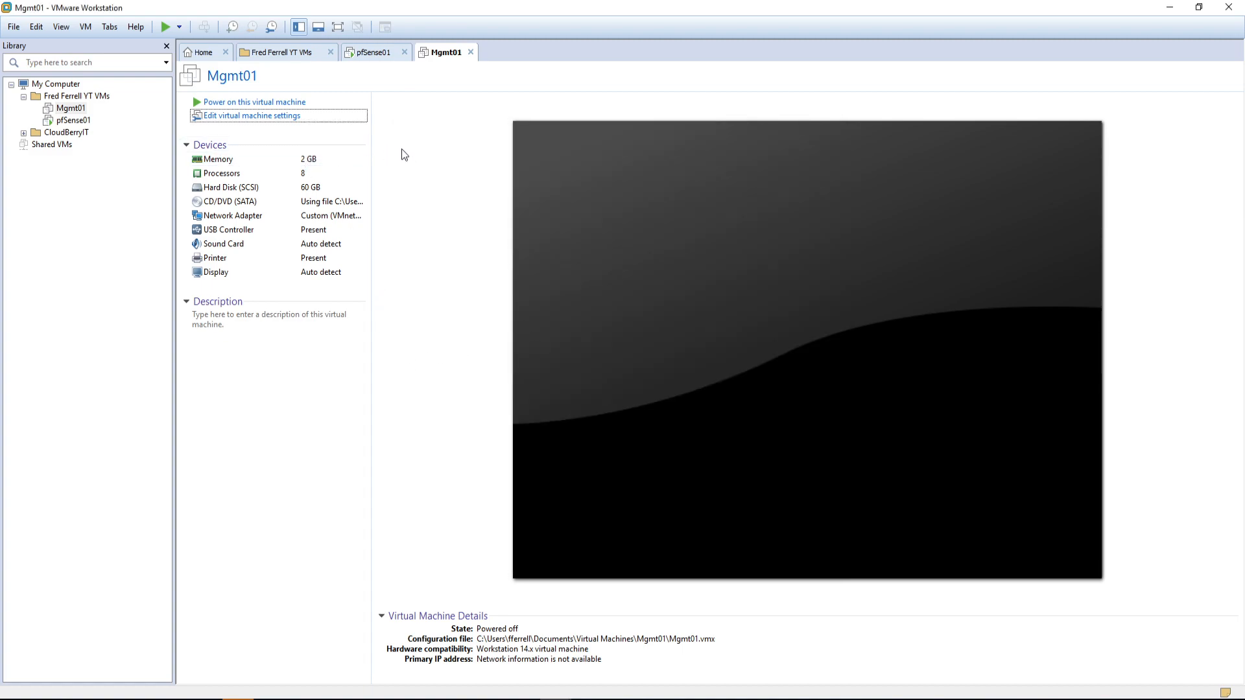
click(241, 103)
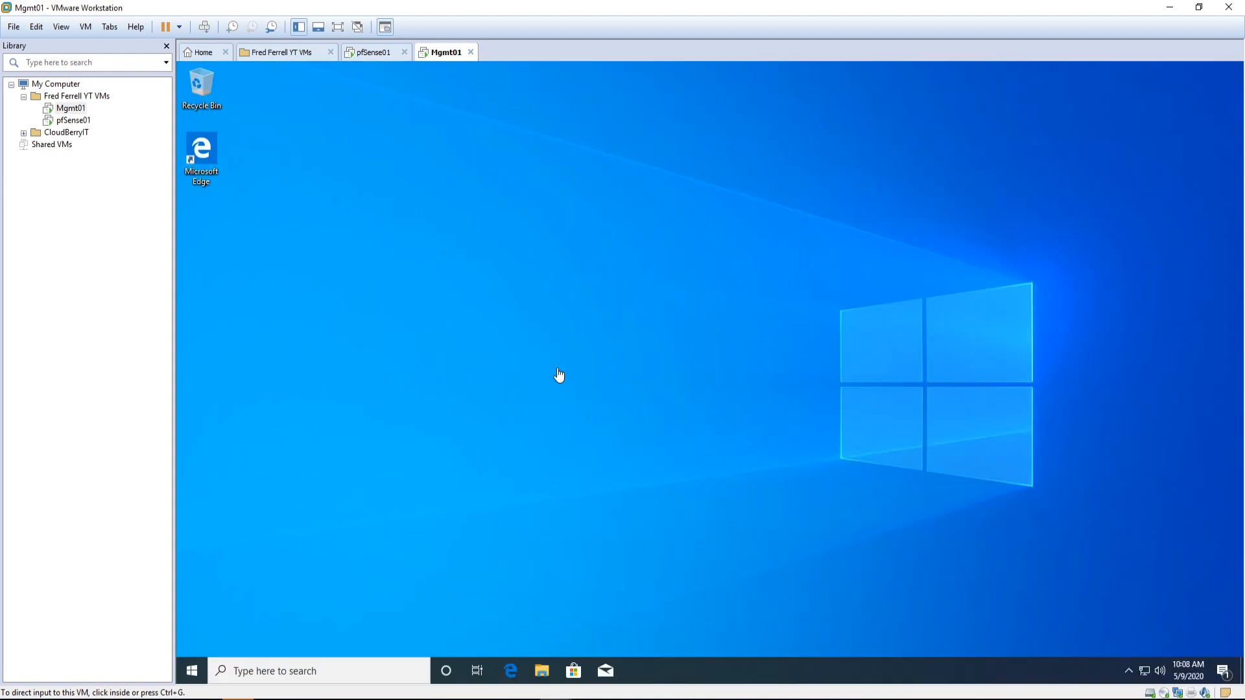
Step: Run ipconfig /all in a Command Prompt on Mgmt01 and review Ethernet0's 192.168.1.100 address and 192.168.1.1 gateway
click(193, 671)
text(cmd)
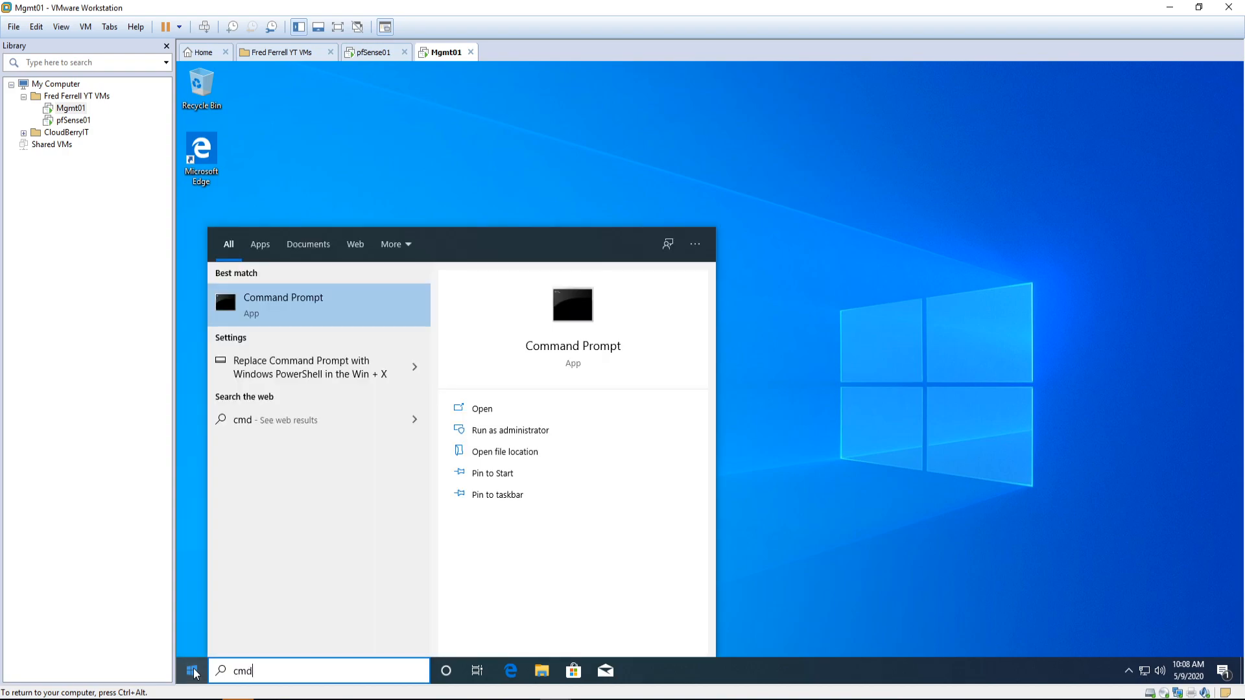
key(Return)
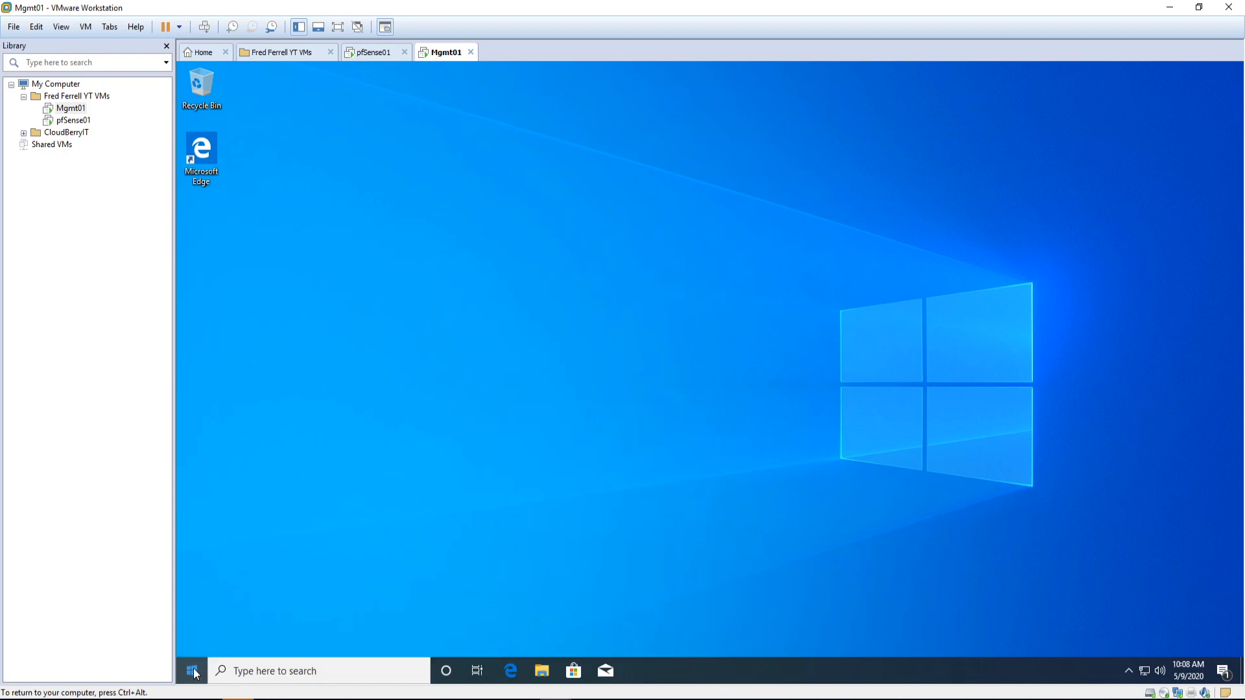
text(ipconfig)
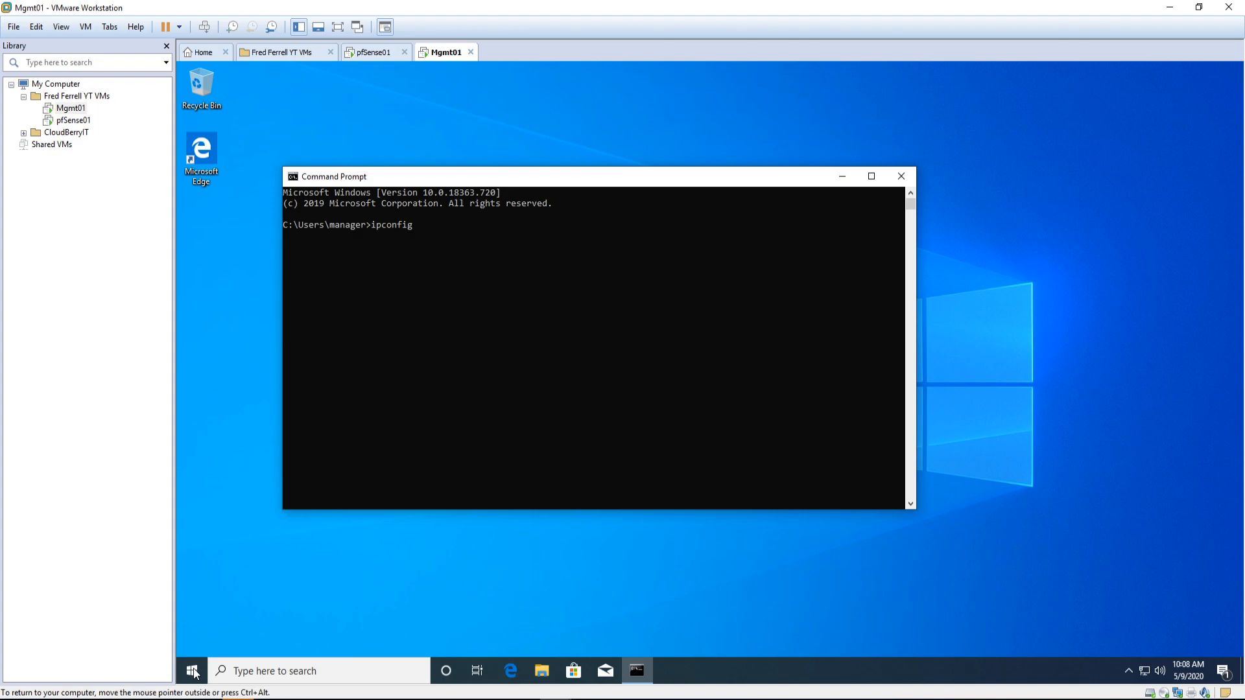
text( /all)
key(Return)
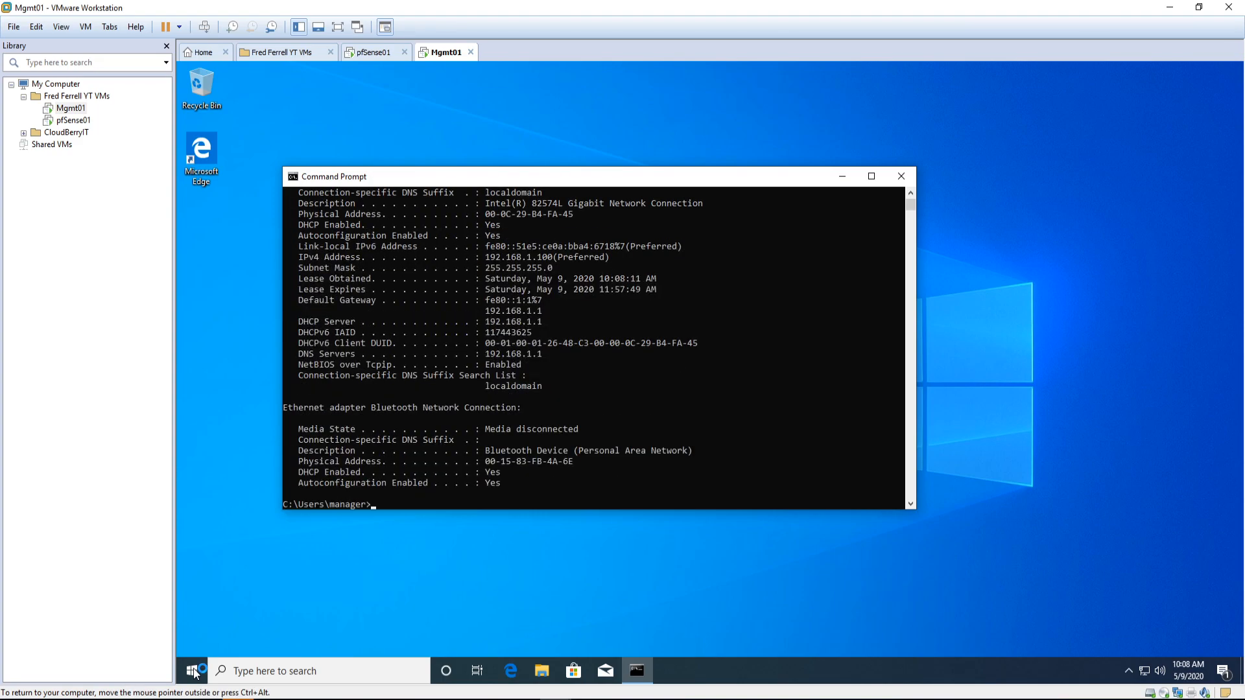
scroll(599, 394, up, 1)
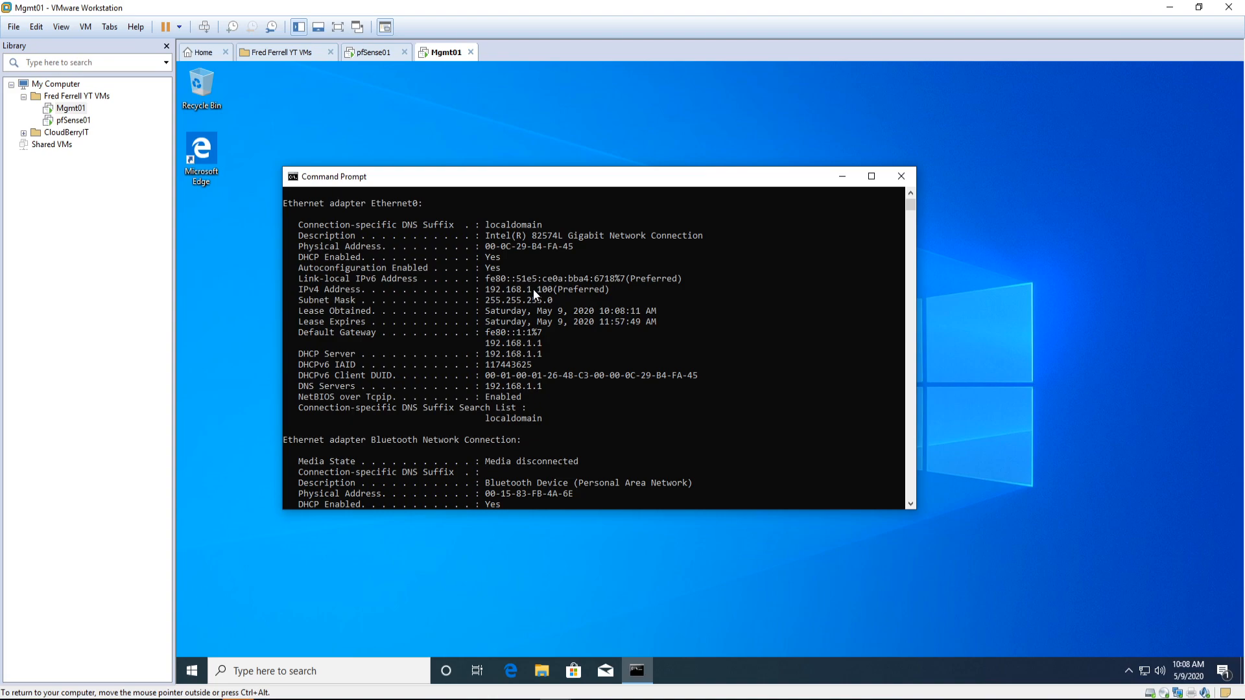
scroll(562, 363, up, 2)
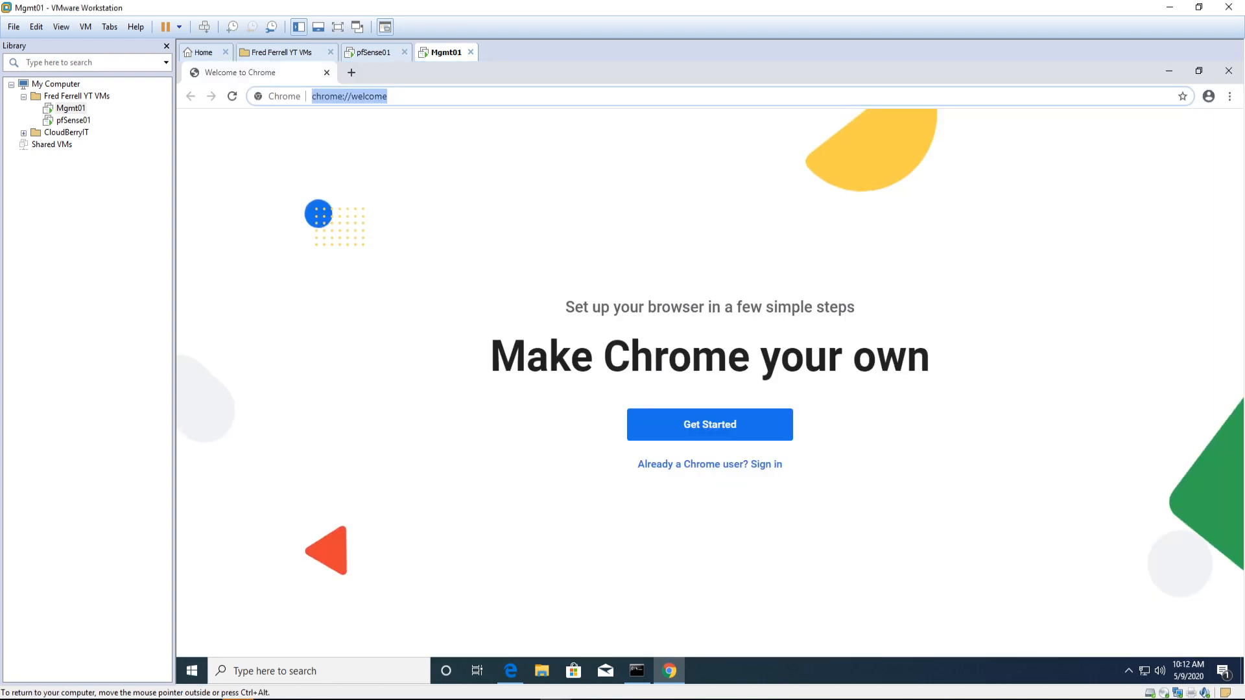
Step: Begin entering the pfSense address 192.168.1.1 in Chrome's address bar
key(Down)
key(Down)
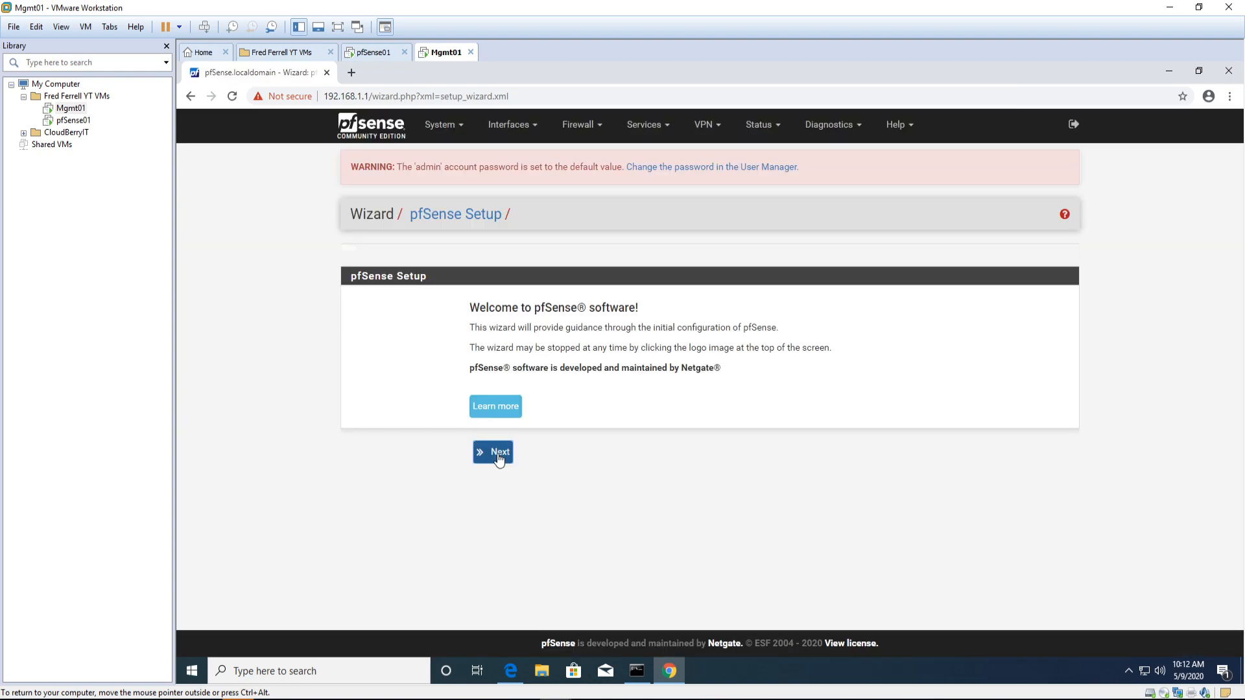
Step: Set the hostname to pfSense01 and replace the domain with lab.local
click(499, 458)
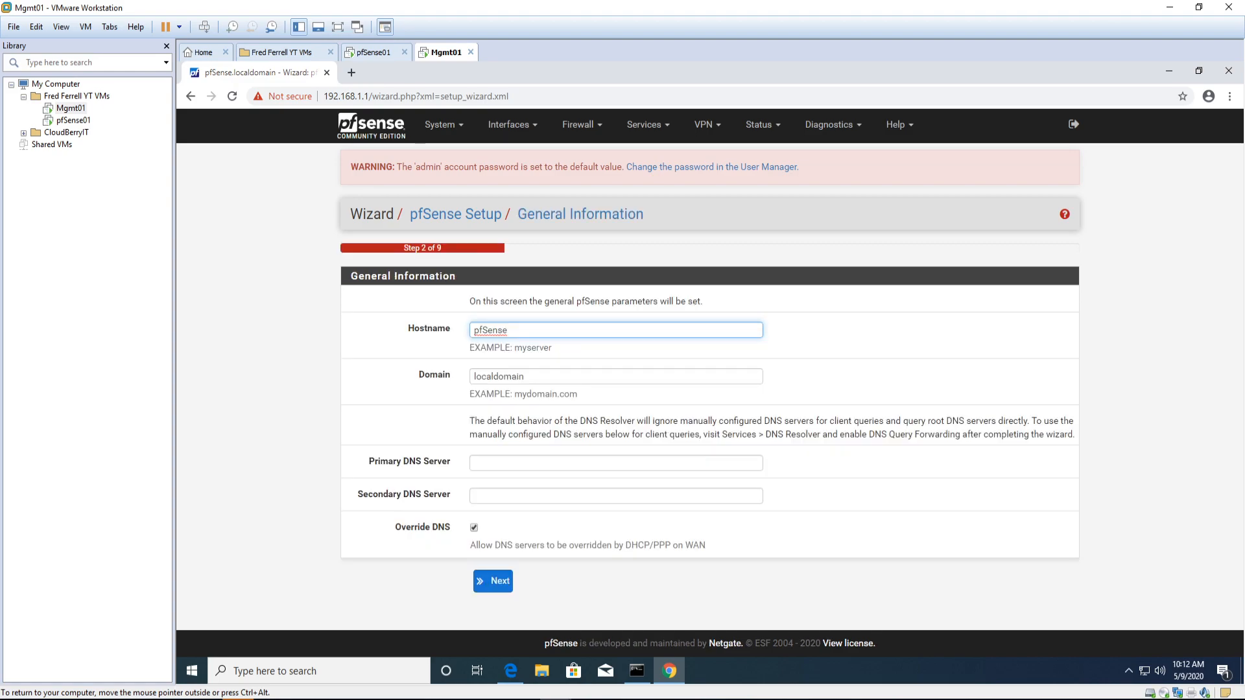
text(01)
click(528, 375)
key(ctrl+a)
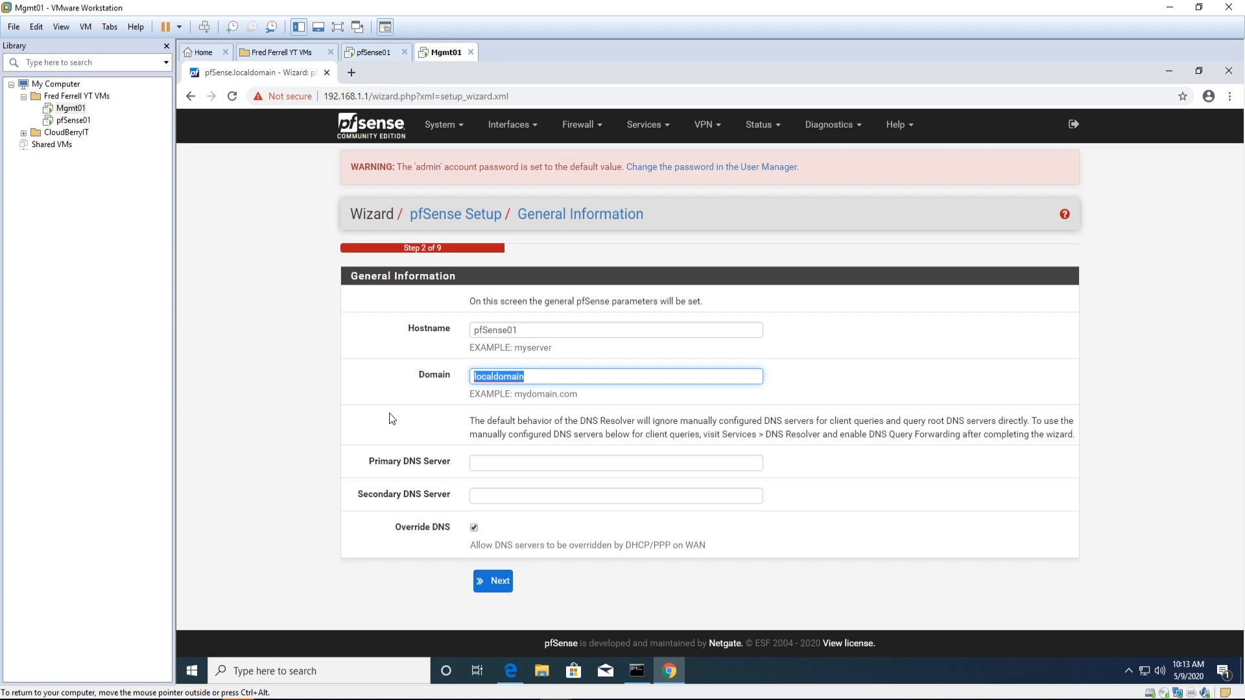
text(lab)
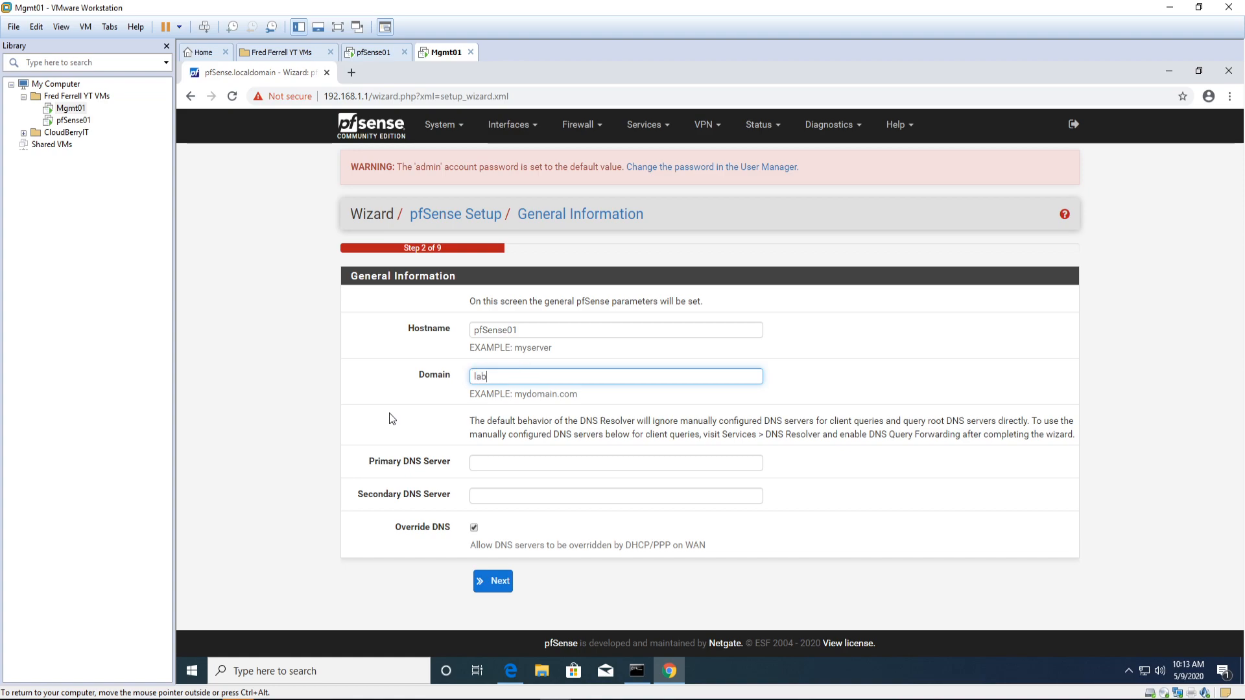
text(.local)
Step: Enter 8.8.8.8 as primary and 4.2.2.2 as secondary DNS server and continue
click(969, 699)
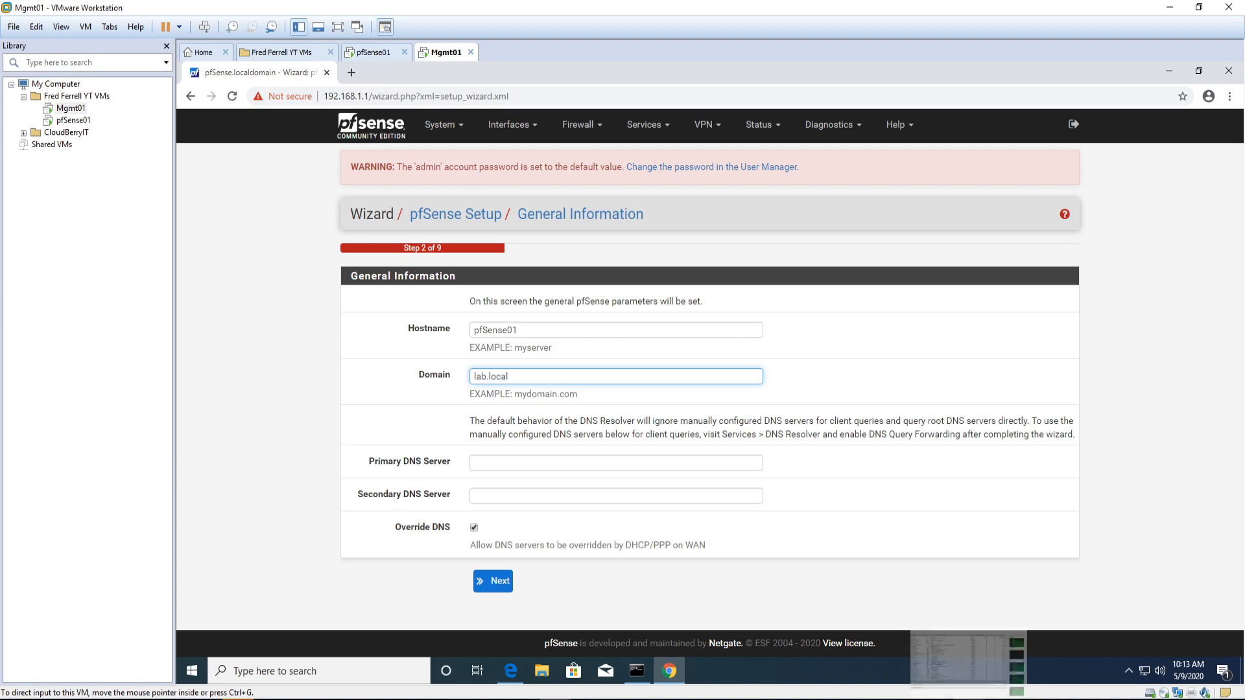
click(841, 699)
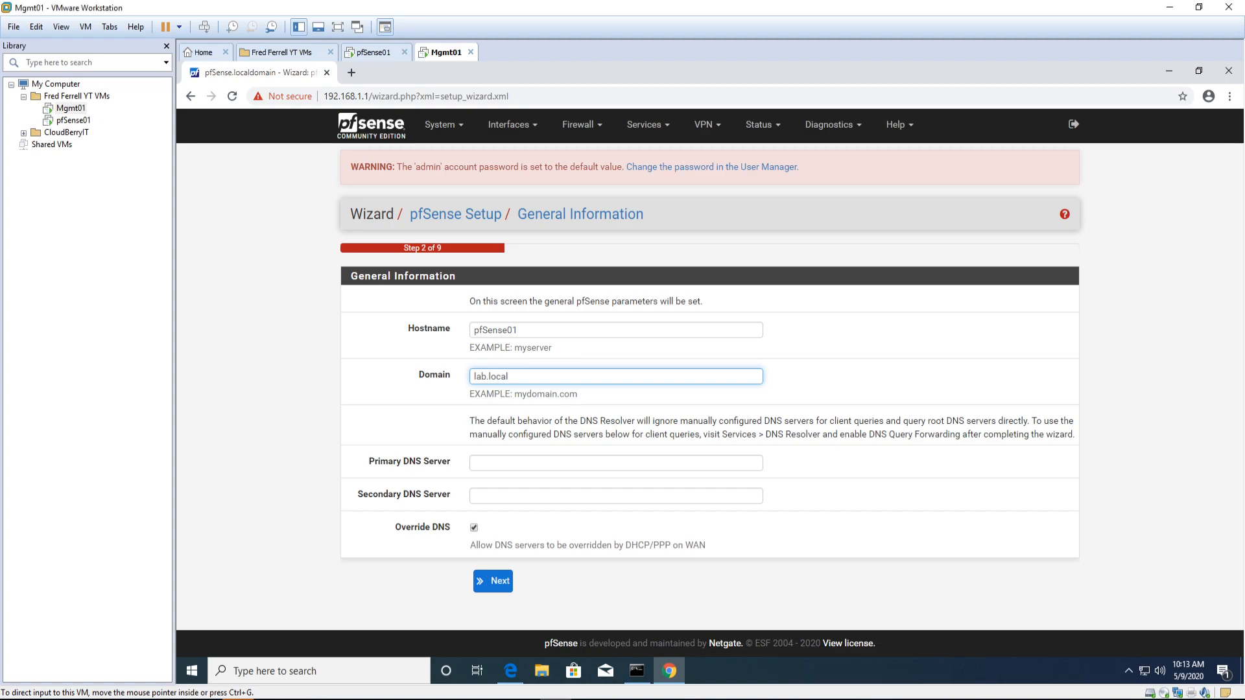
click(302, 417)
click(551, 463)
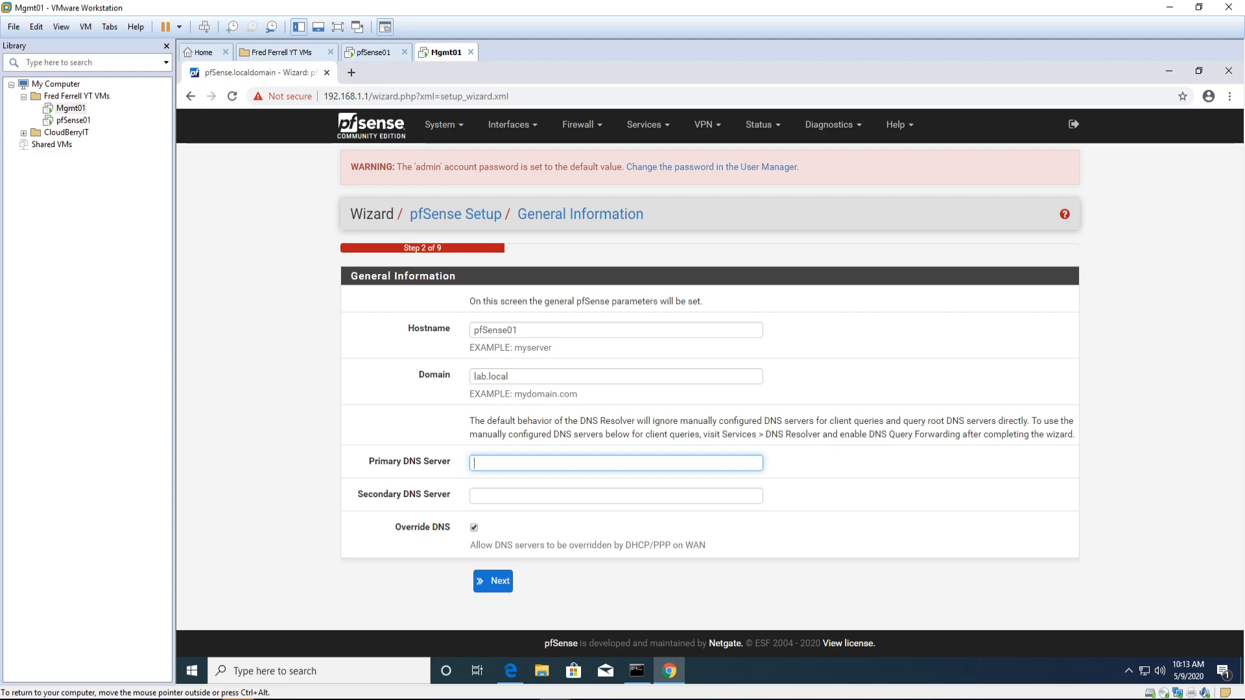
text(8.8.8.8)
click(551, 495)
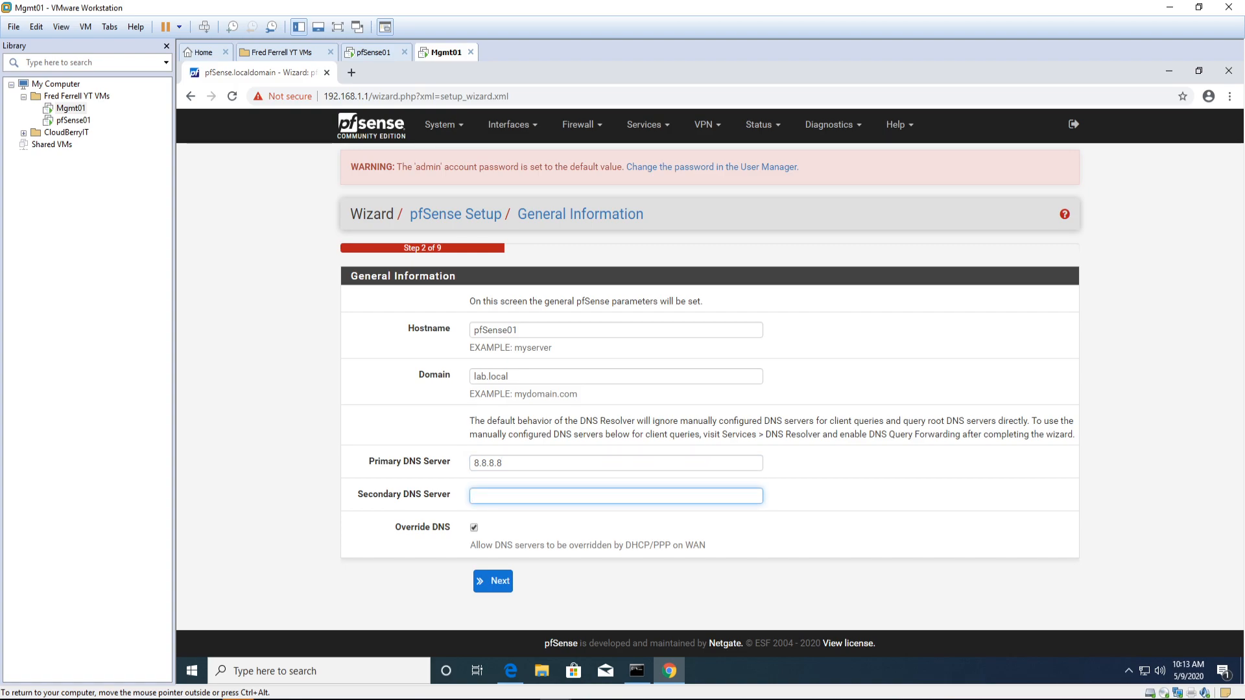
text(4.2.2.2)
click(494, 585)
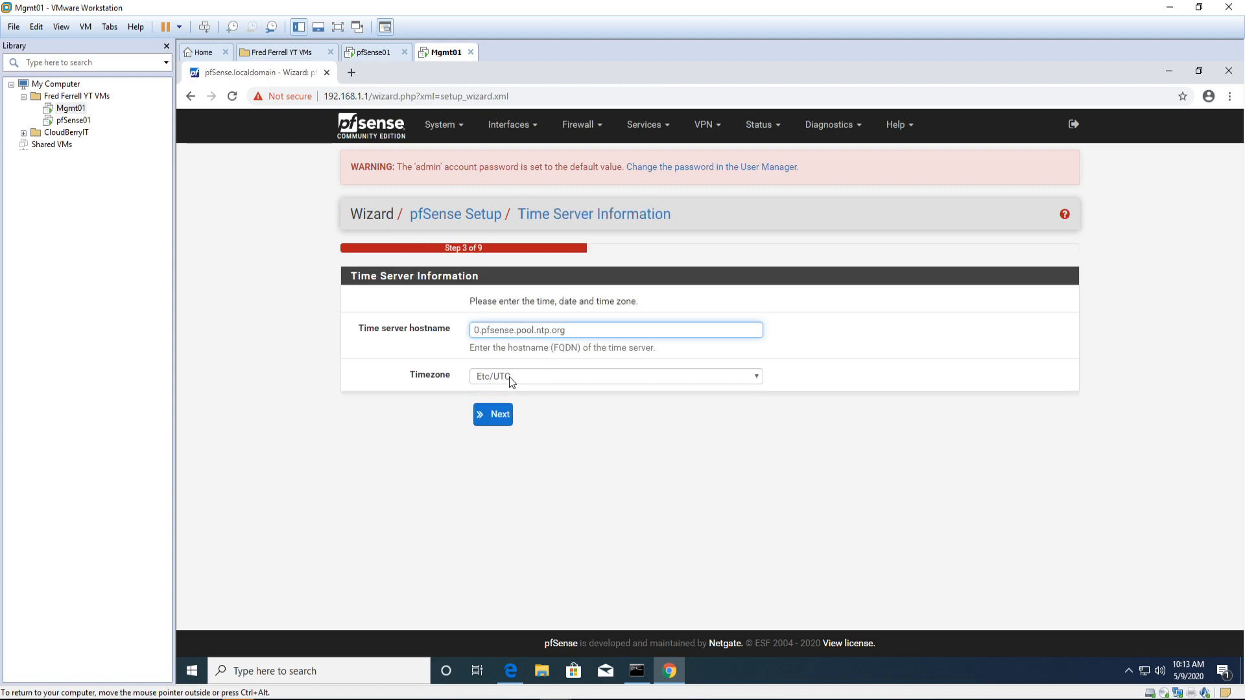
Step: Select America/New_York from the Timezone list and continue to the WAN interface page
click(506, 381)
scroll(641, 545, up, 20)
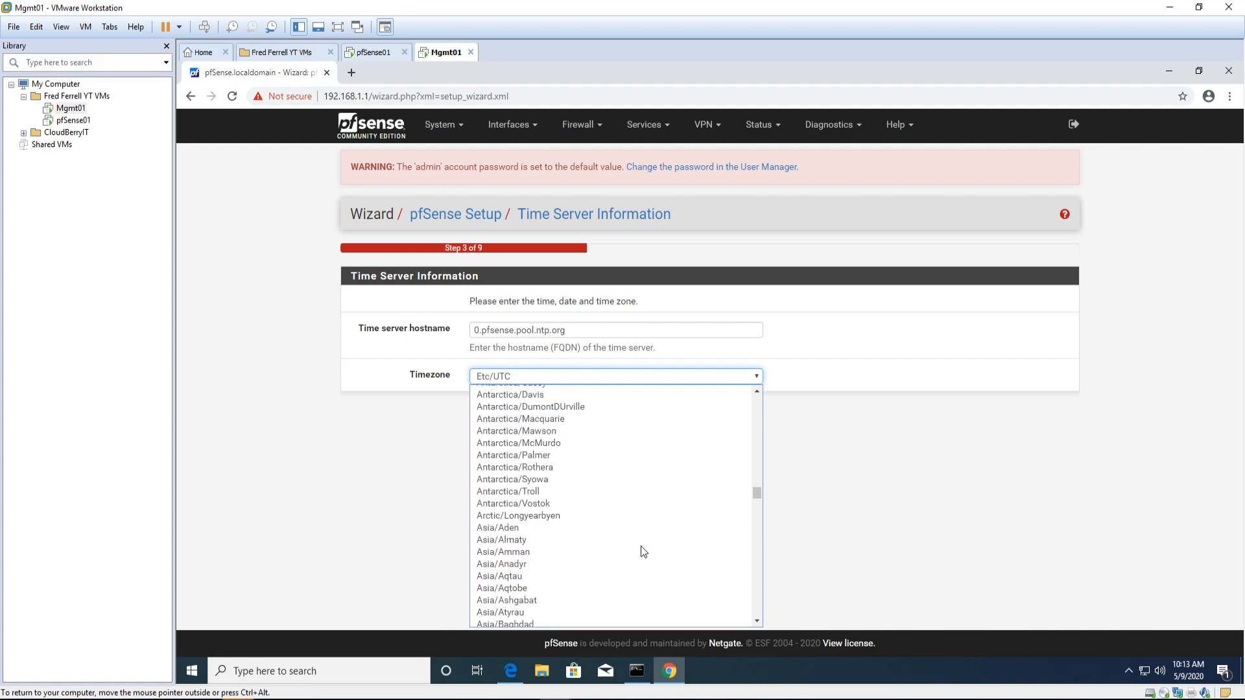
scroll(641, 546, up, 14)
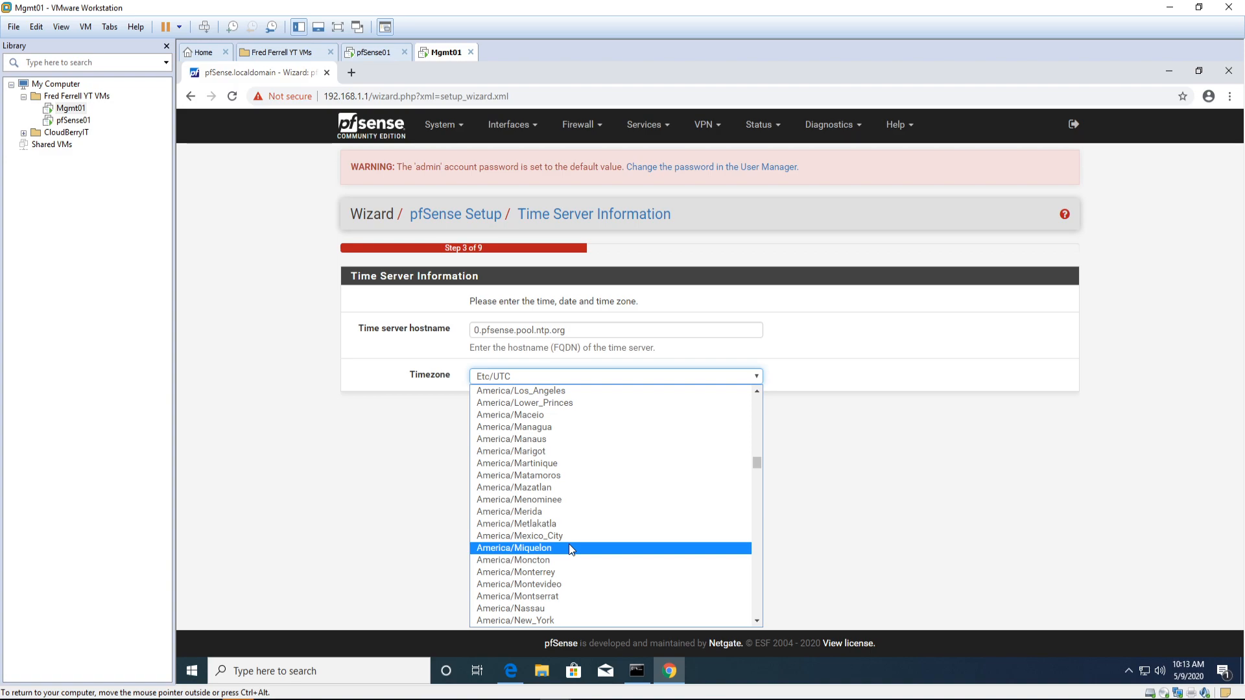
click(551, 621)
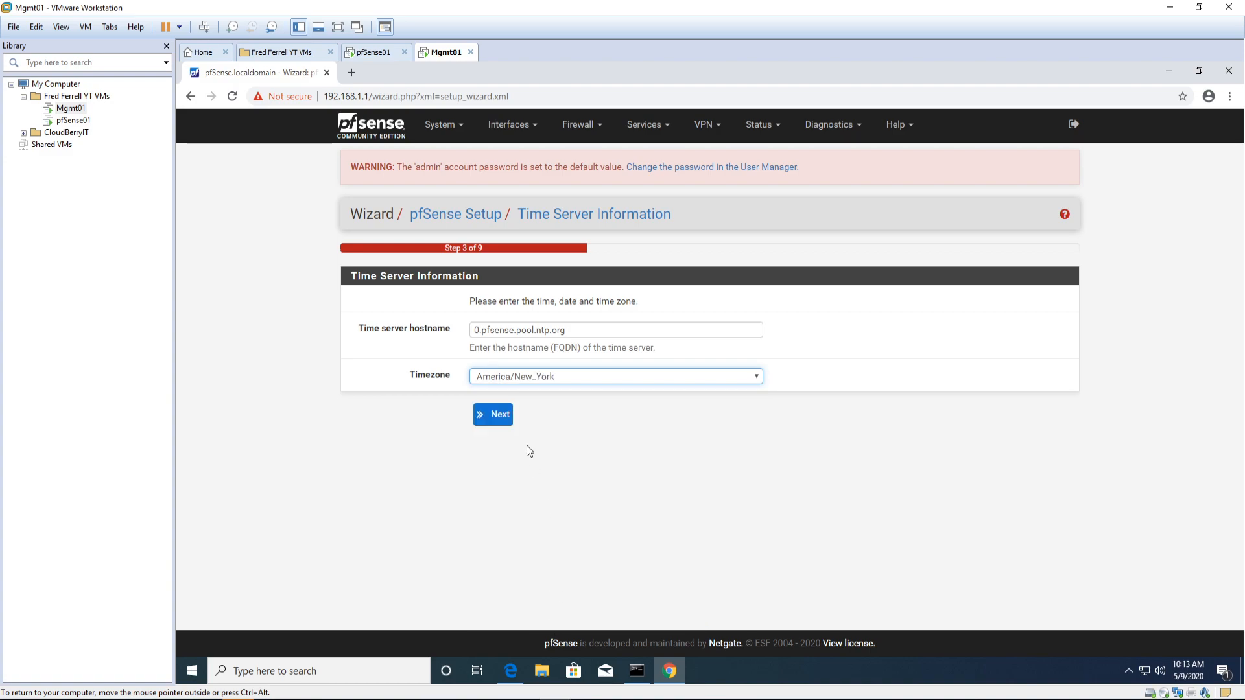
click(481, 417)
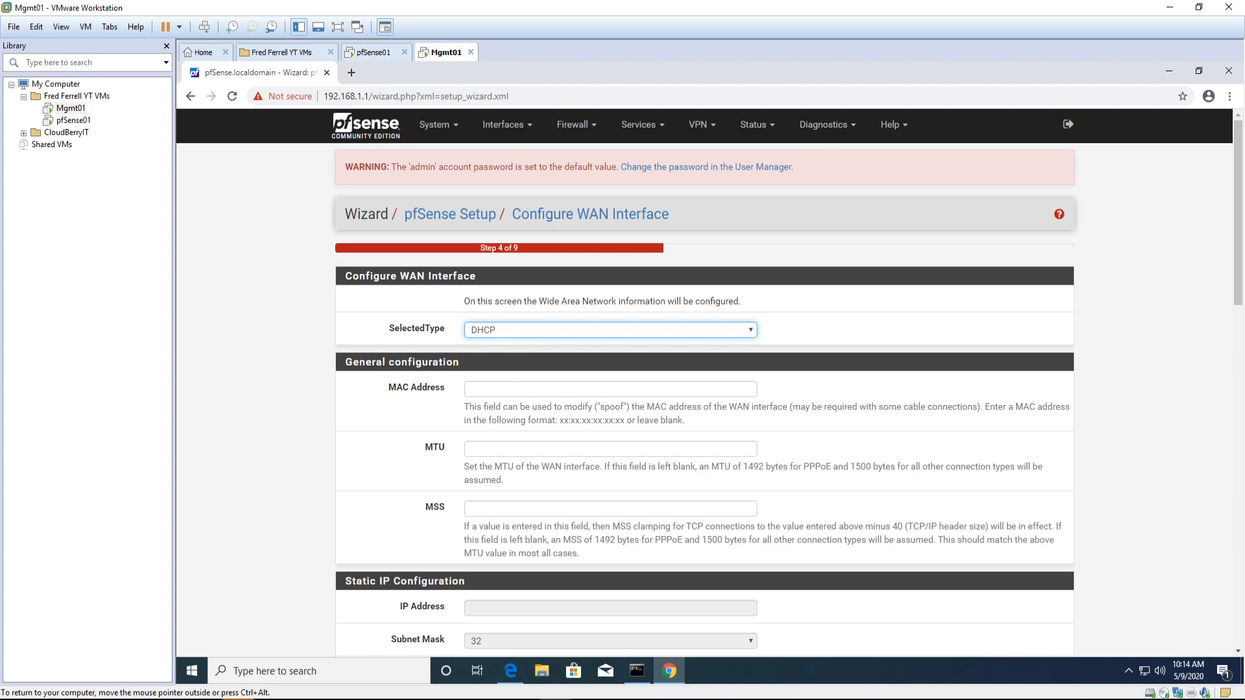
Step: Uncheck Block bogon networks on the WAN page and continue to LAN configuration
scroll(534, 397, down, 4)
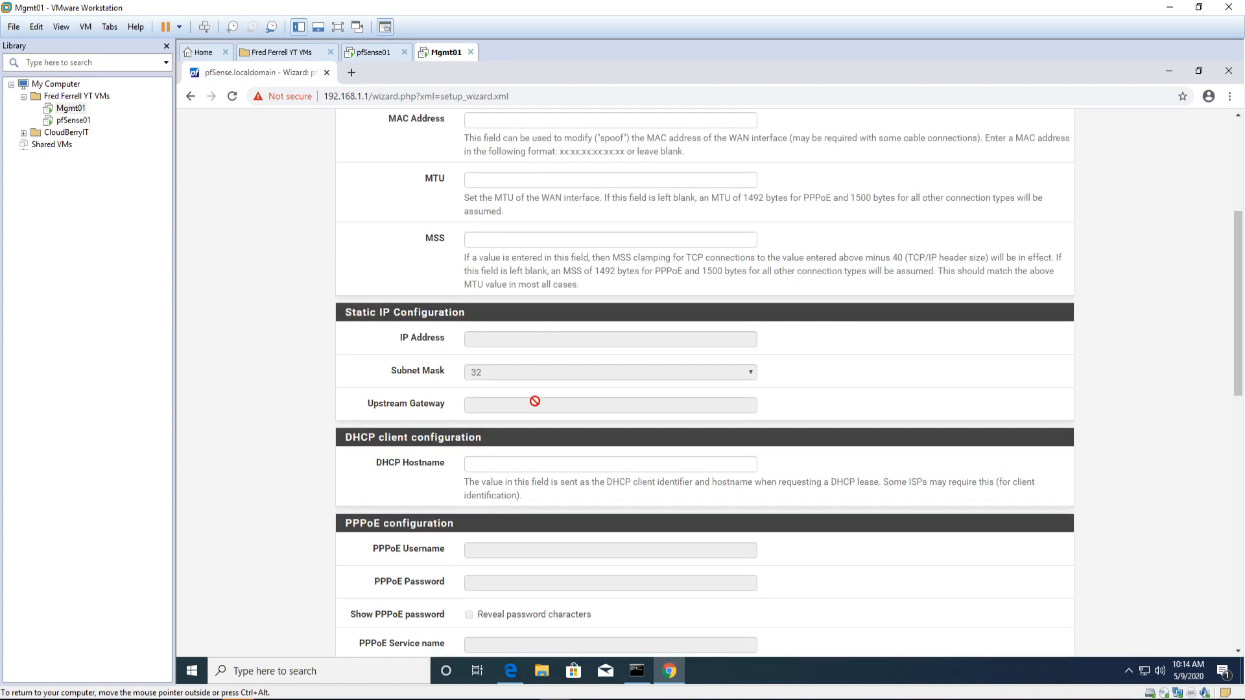
scroll(549, 459, down, 4)
scroll(549, 459, down, 7)
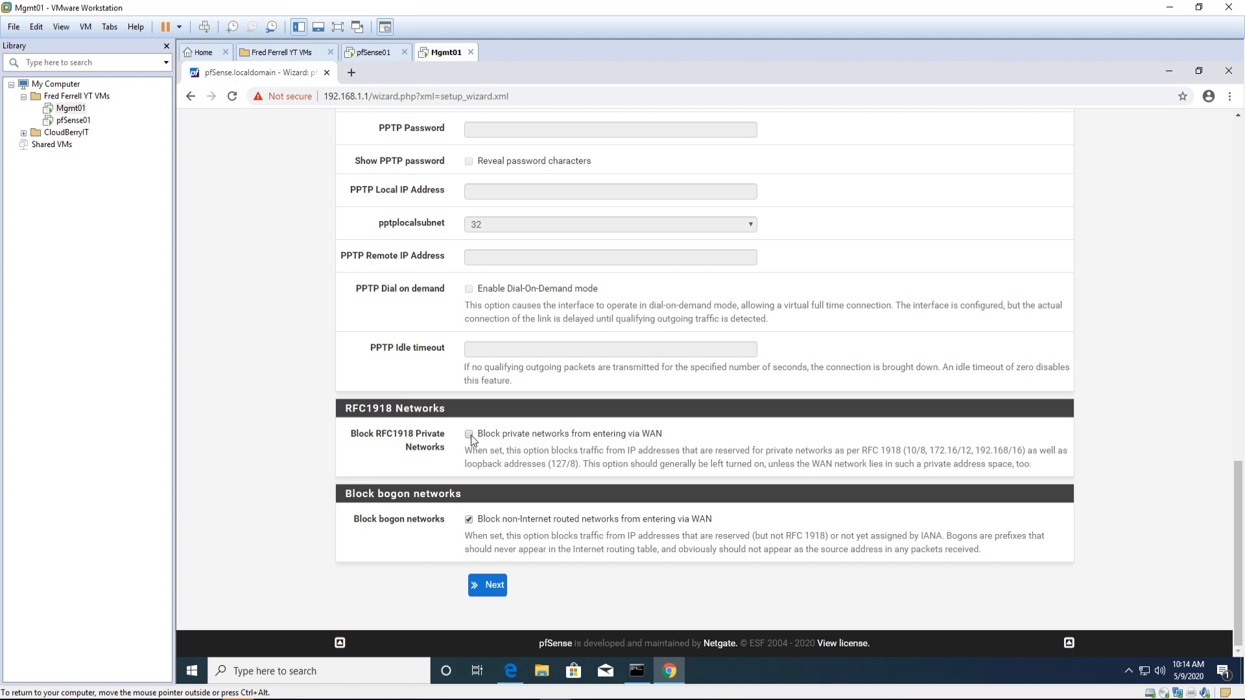
click(469, 520)
click(491, 587)
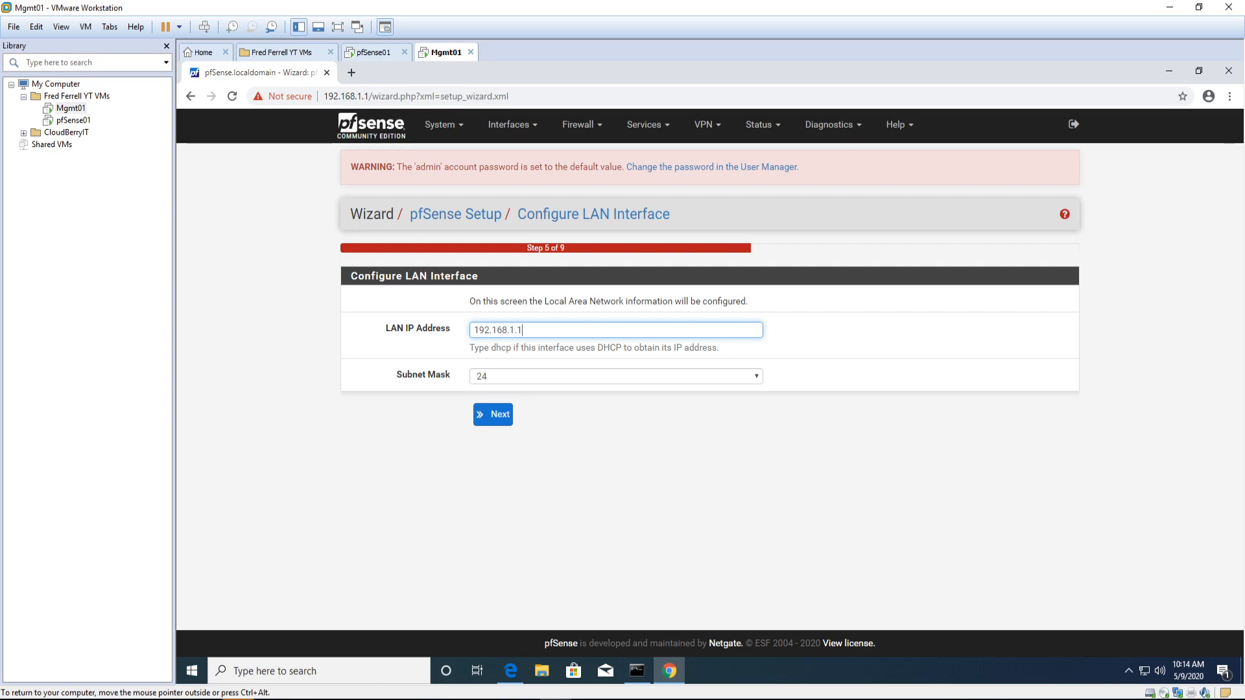
Step: Copy 10.0.0.254 from the lab notes and paste it over the LAN IP 192.168.1.1, then continue
key(ctrl+alt)
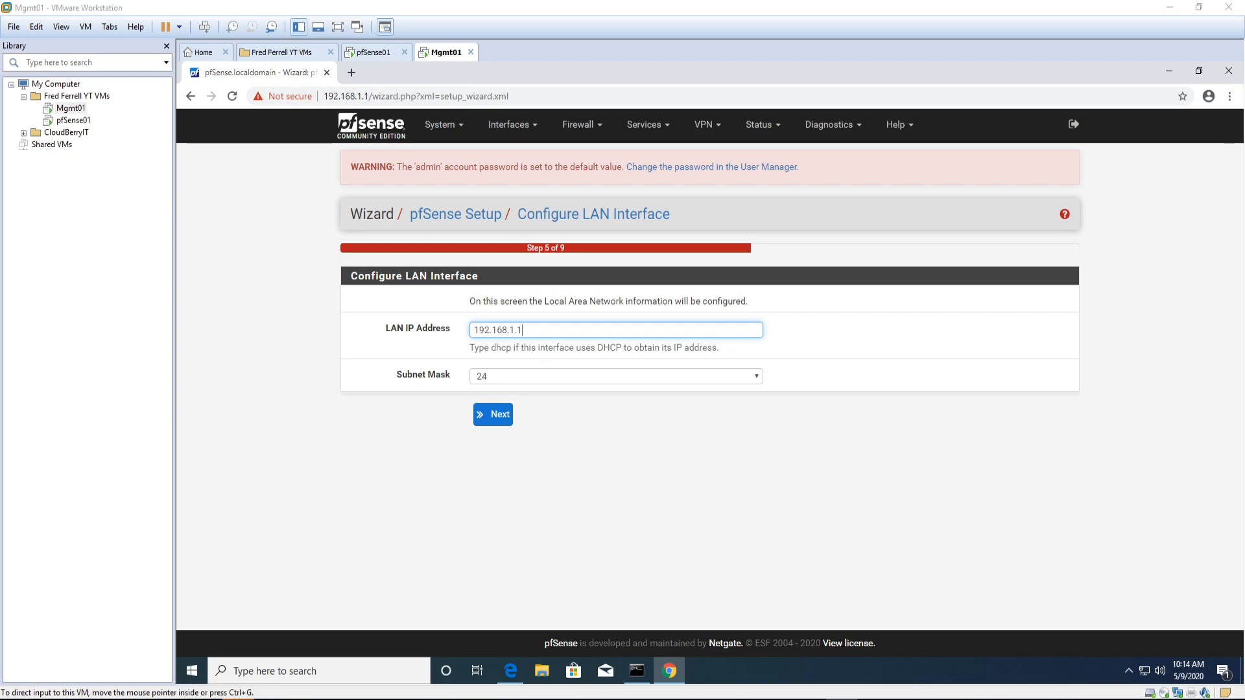
drag(1244, 132, 866, 144)
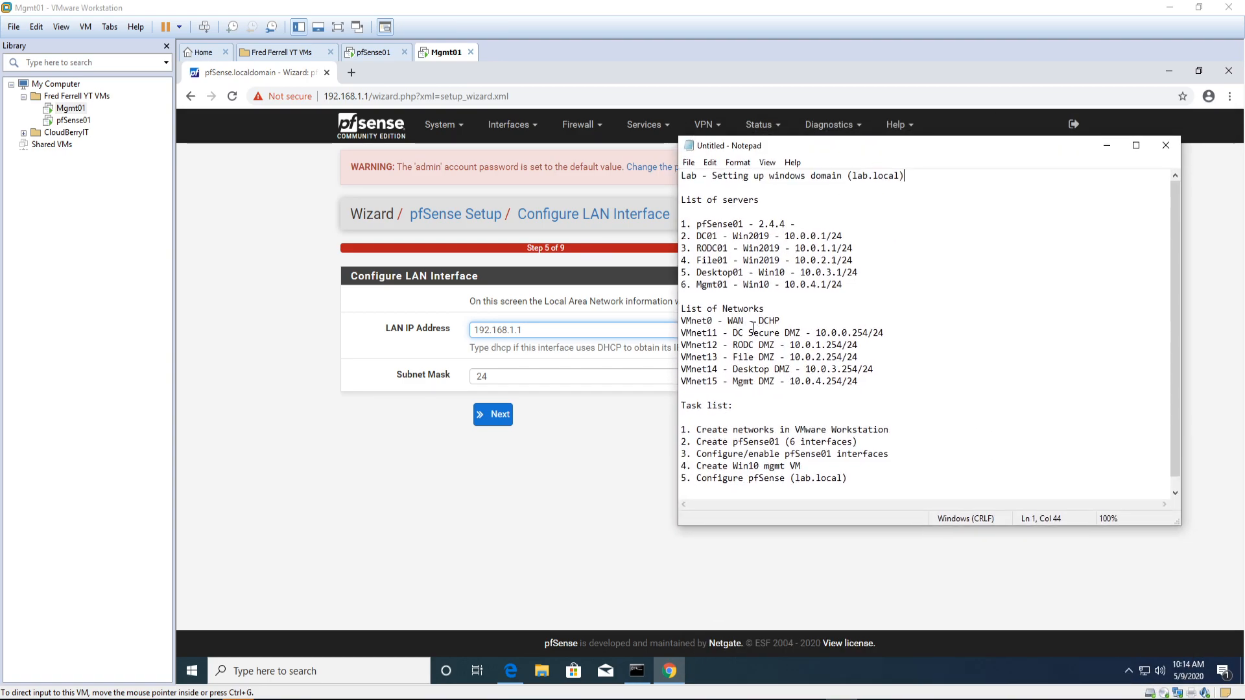
drag(816, 332, 868, 332)
key(ctrl+c)
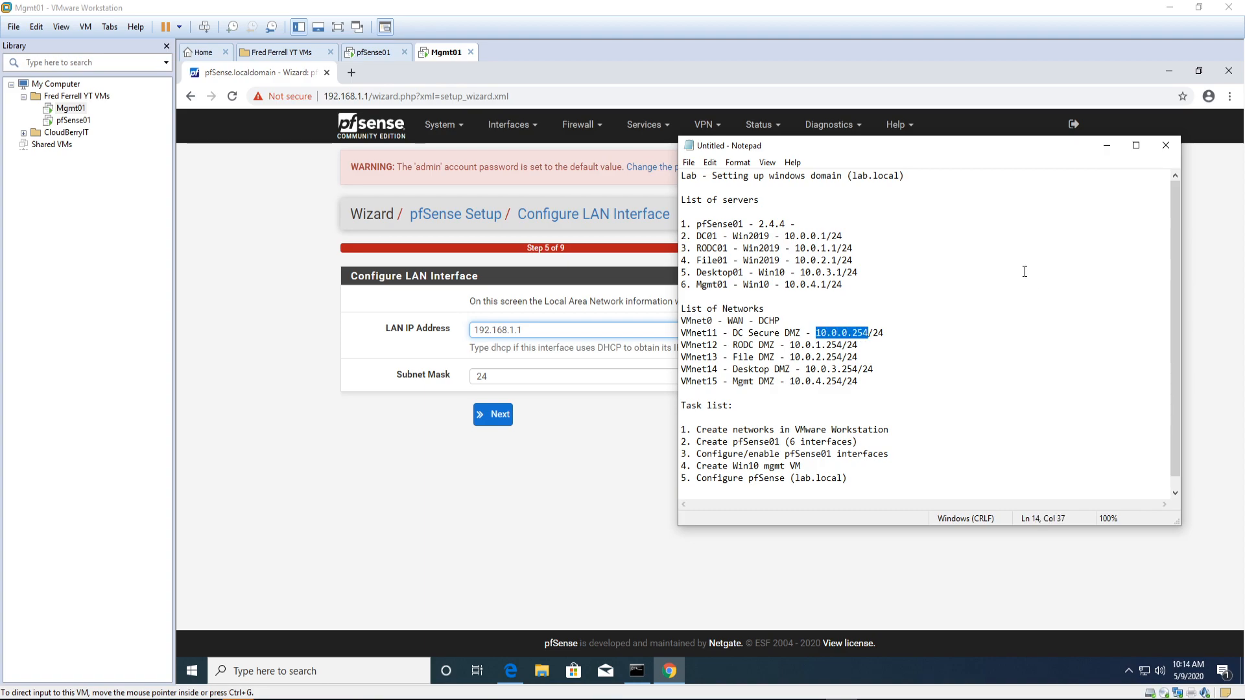
drag(938, 142, 1244, 142)
click(562, 330)
drag(562, 330, 382, 323)
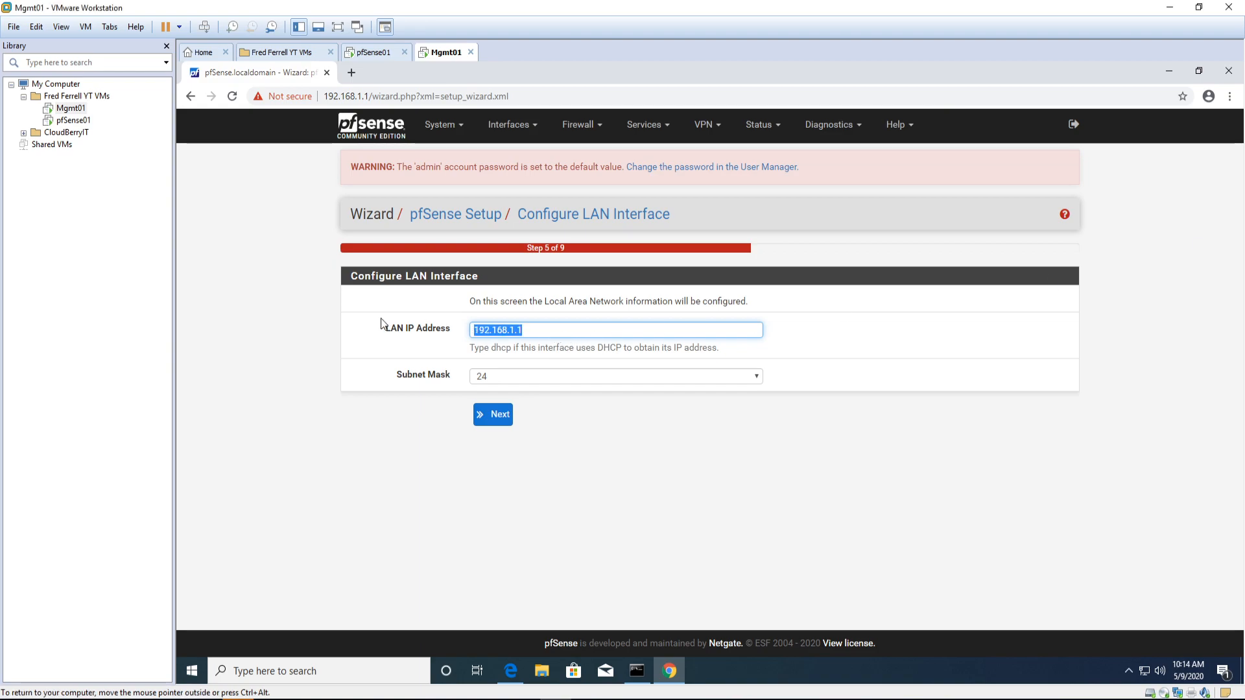
key(ctrl+v)
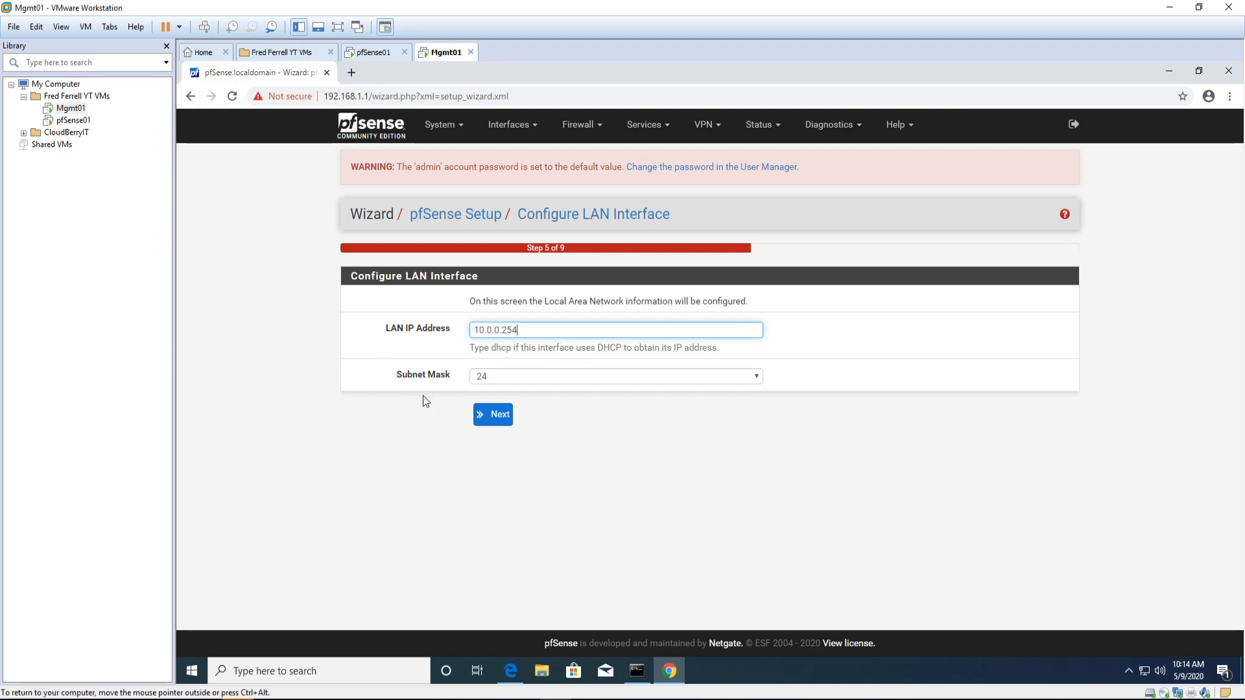
click(503, 418)
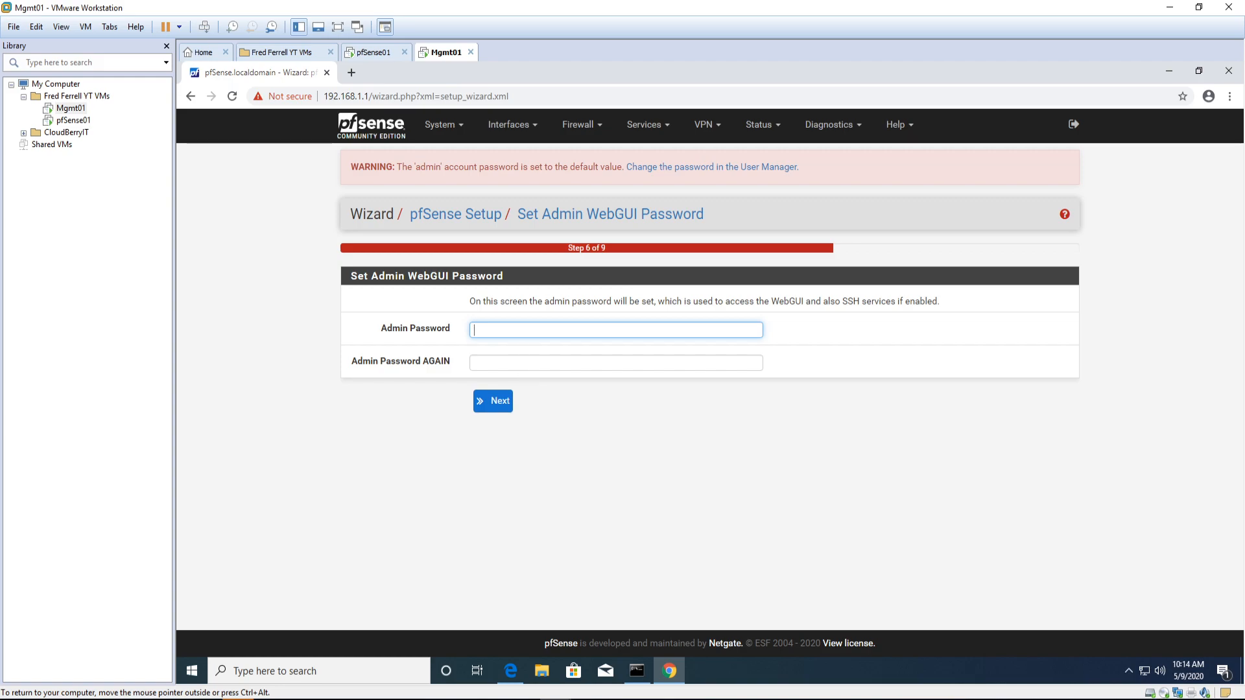
Step: Enter and confirm the new admin WebGUI password
text(*********)
key(Tab)
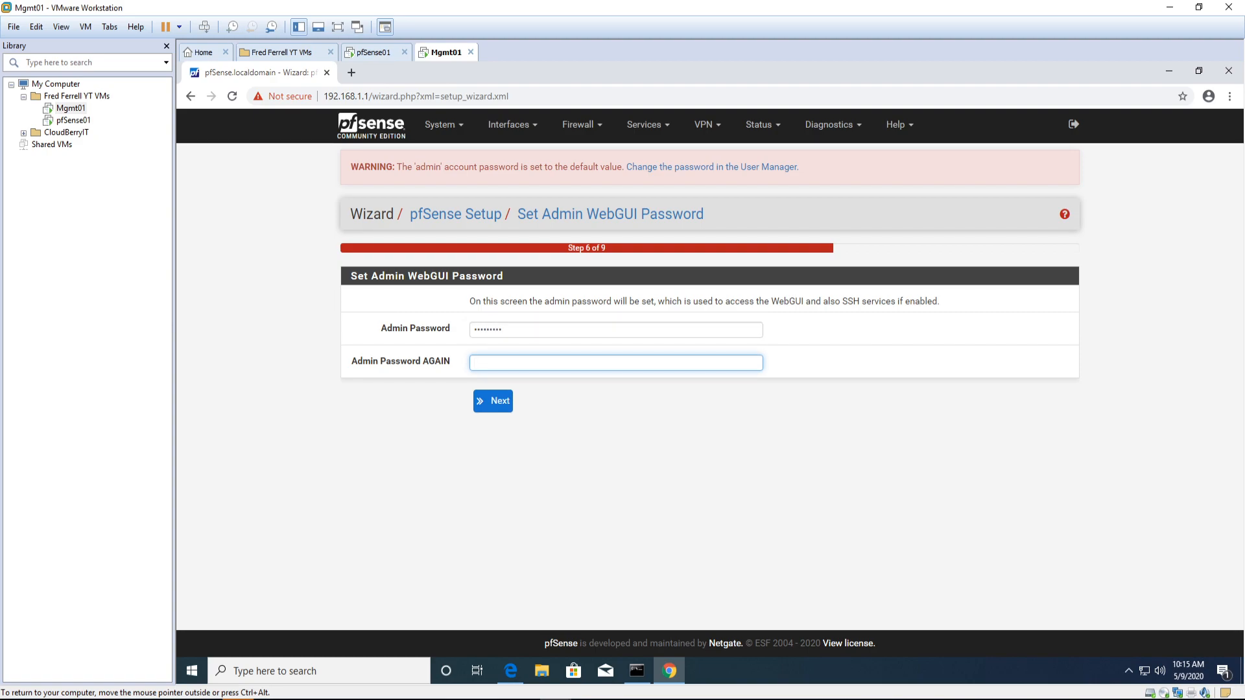
text(*********)
key(Return)
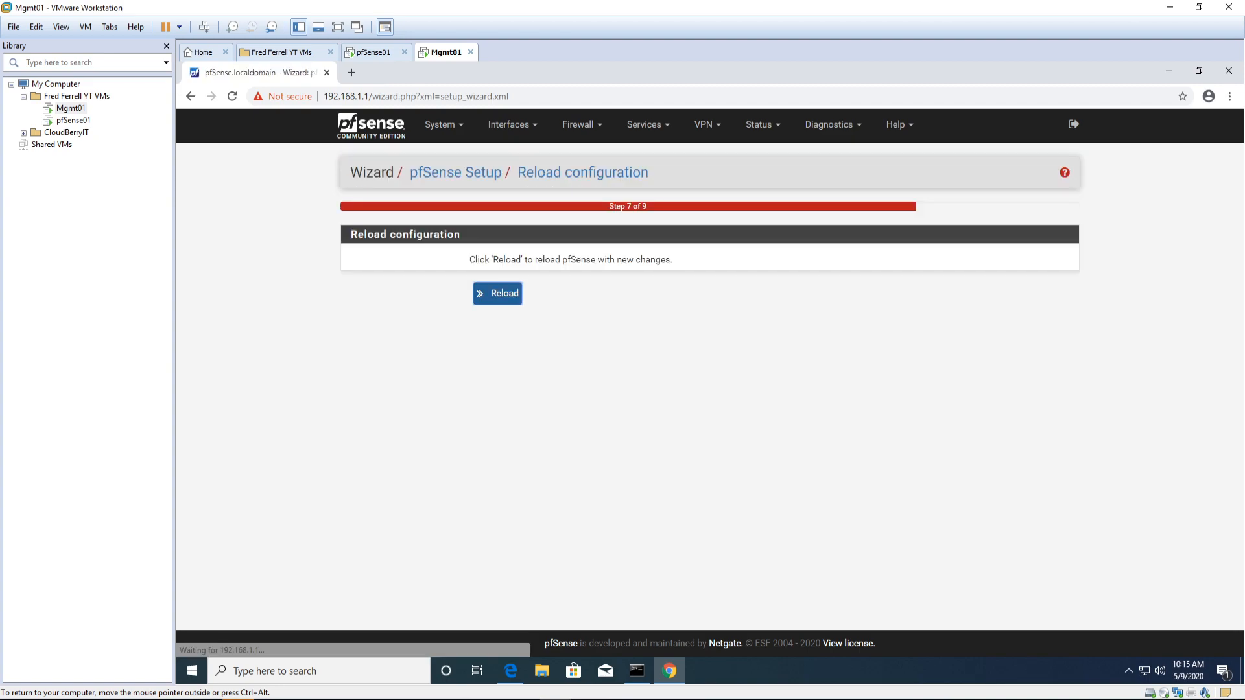
Step: Reload pfSense with the new configuration until the wizard reports completion
click(502, 300)
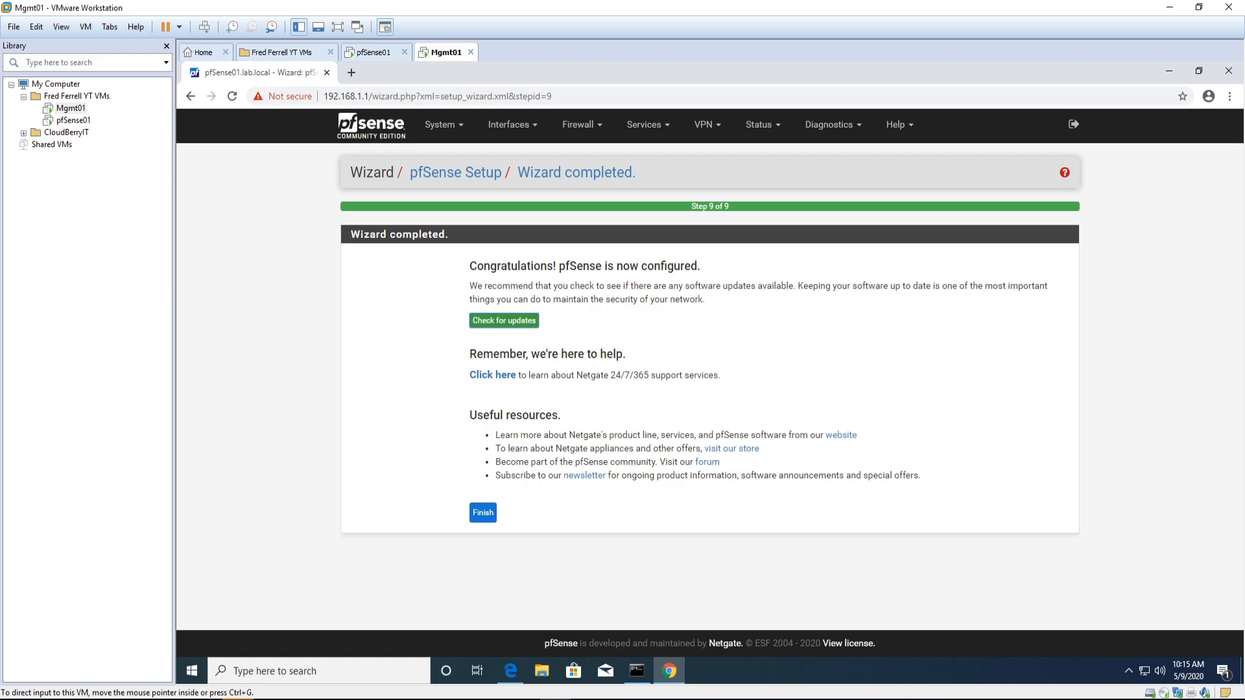
Step: Finish the pfSense wizard and select Chrome's address bar
click(480, 517)
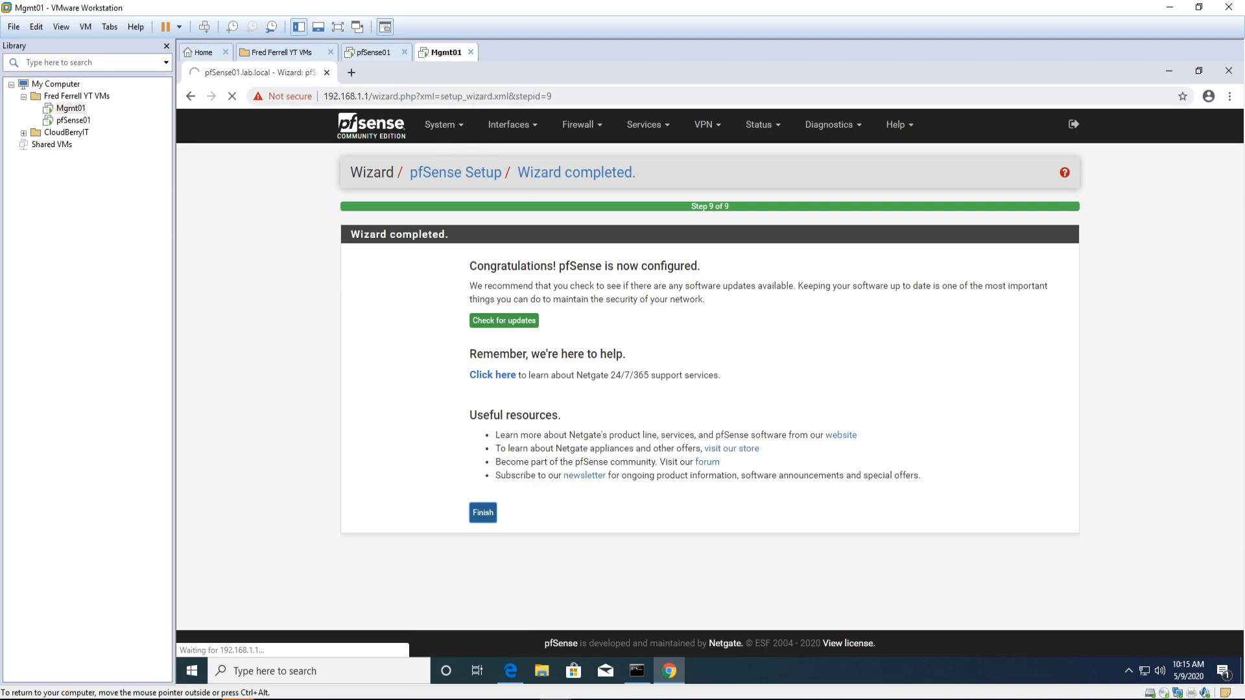
key(ctrl+l)
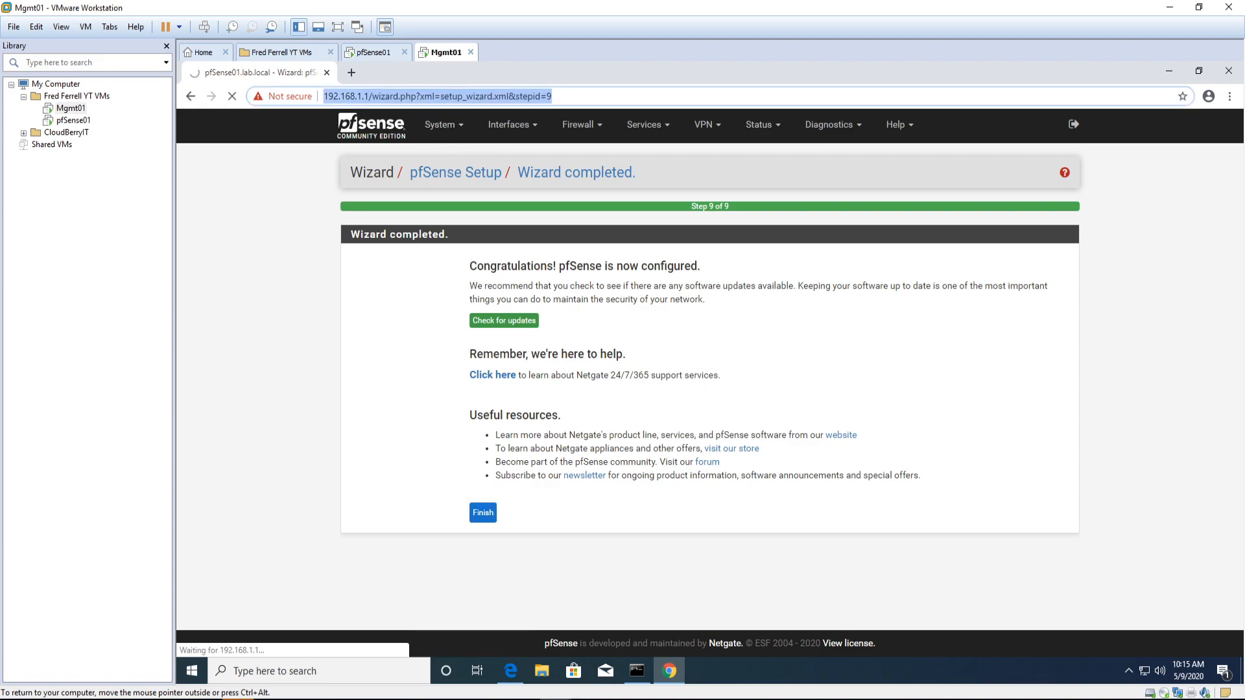
Step: Stop the running ping and release the VM's IP address with ipconfig /release
click(636, 670)
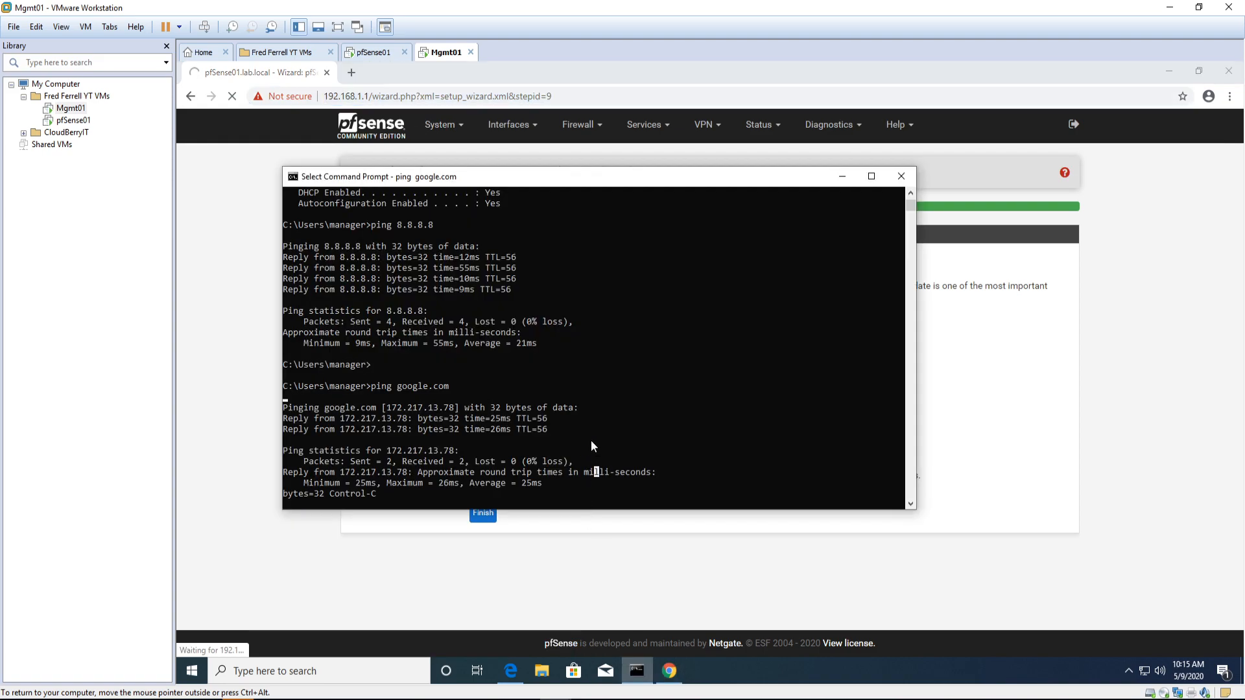
scroll(608, 395, down, 6)
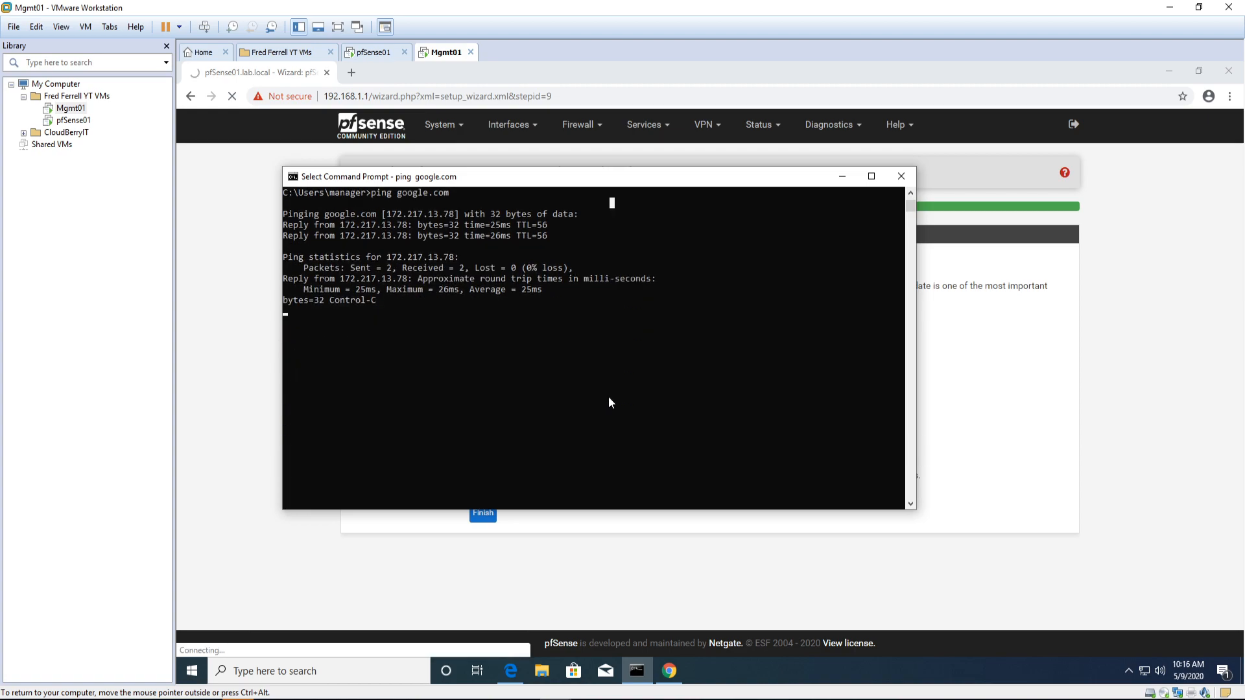
scroll(608, 396, up, 2)
key(ctrl+c)
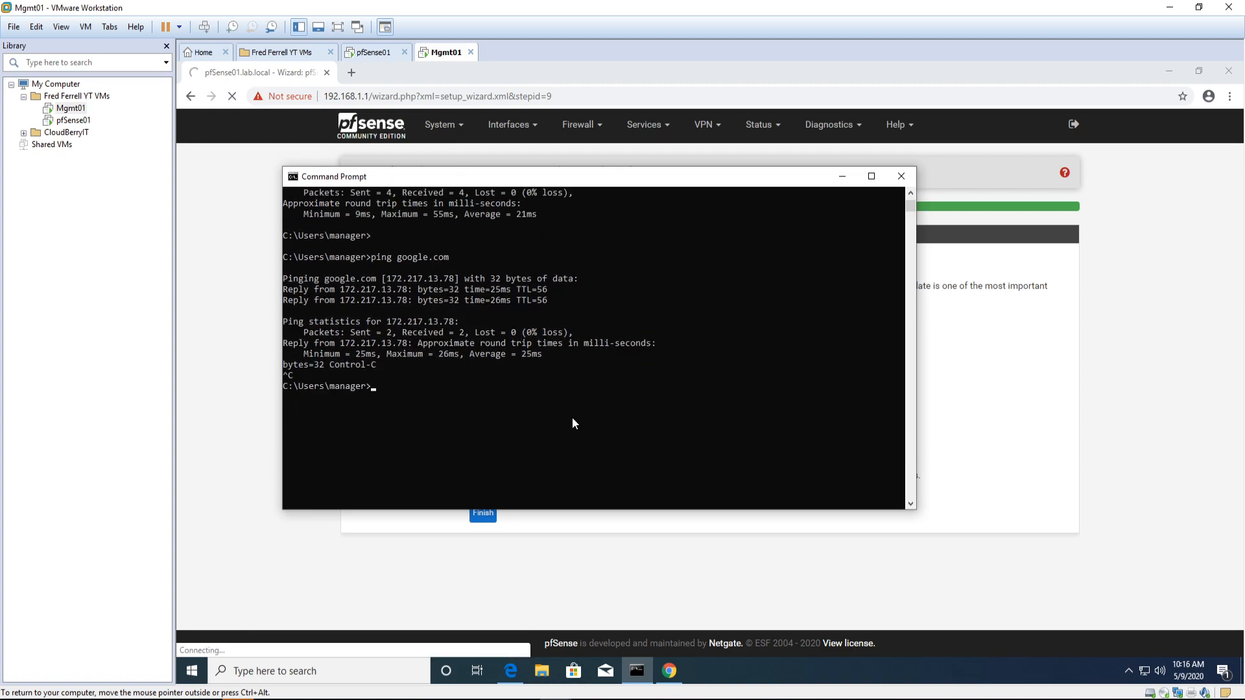
text(ip)
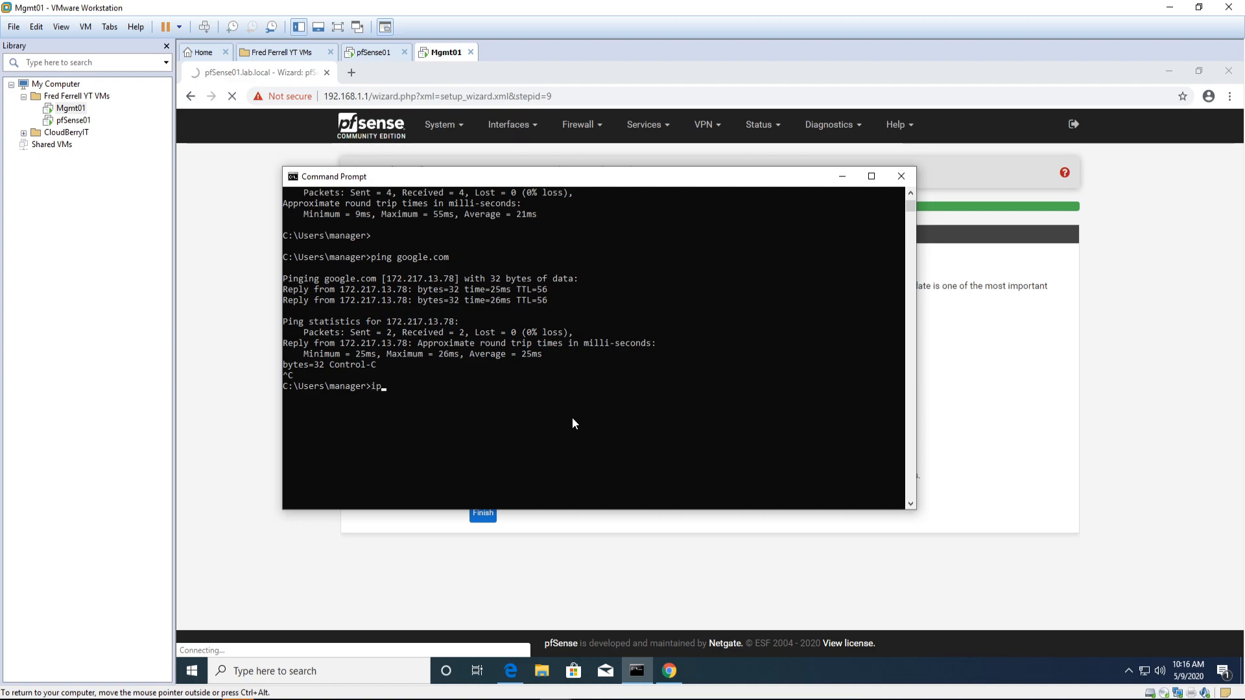
text(config /release)
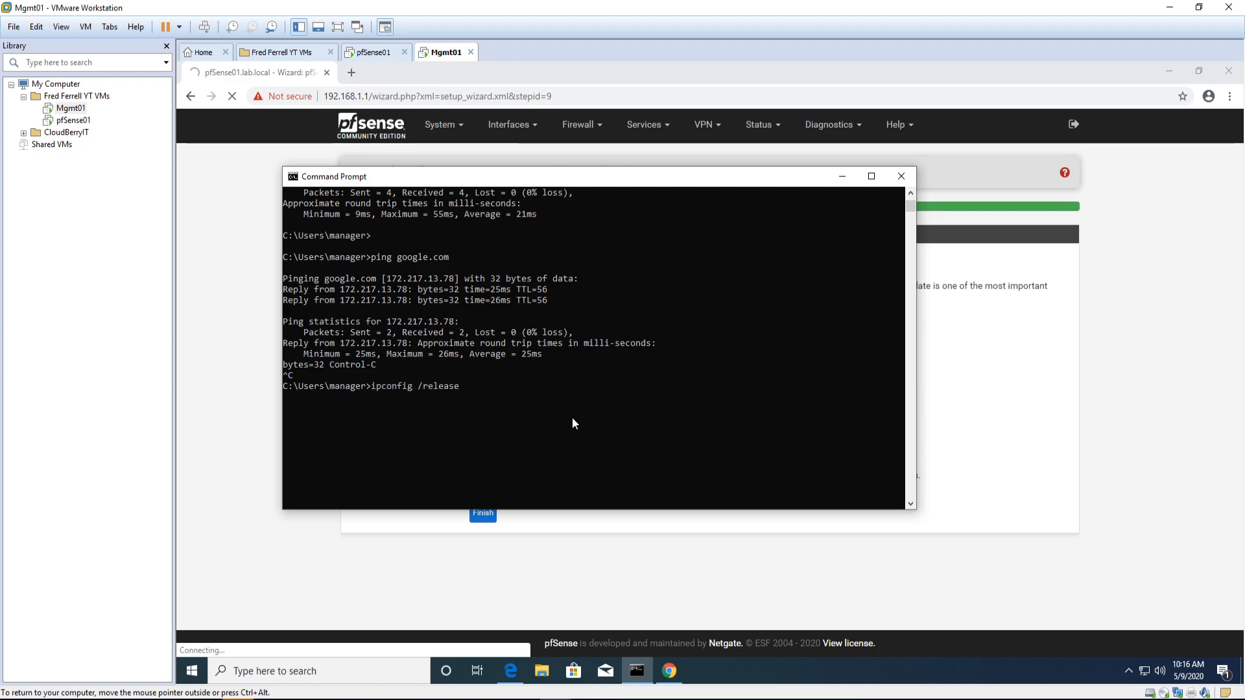
key(Return)
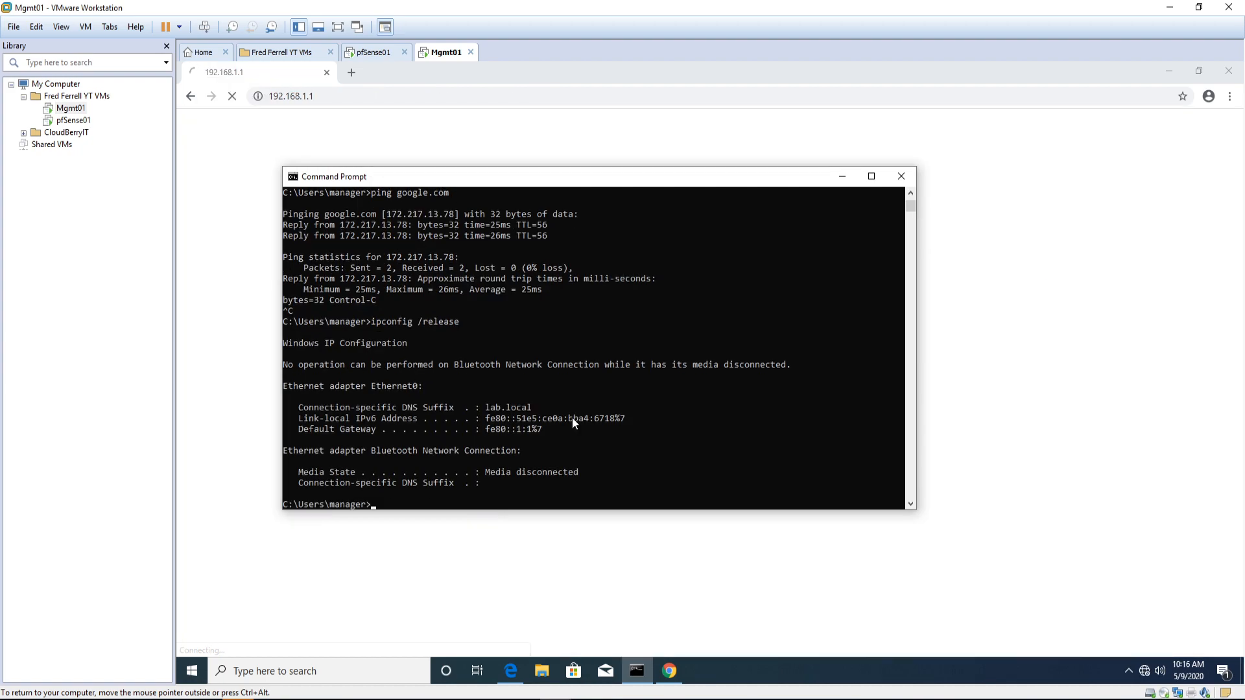
Step: Renew the lease with ipconfig /renew, obtaining 10.0.0.10 with gateway 10.0.0.254
key(Up)
key(BackSpace)
key(BackSpace)
key(BackSpace)
key(BackSpace)
key(BackSpace)
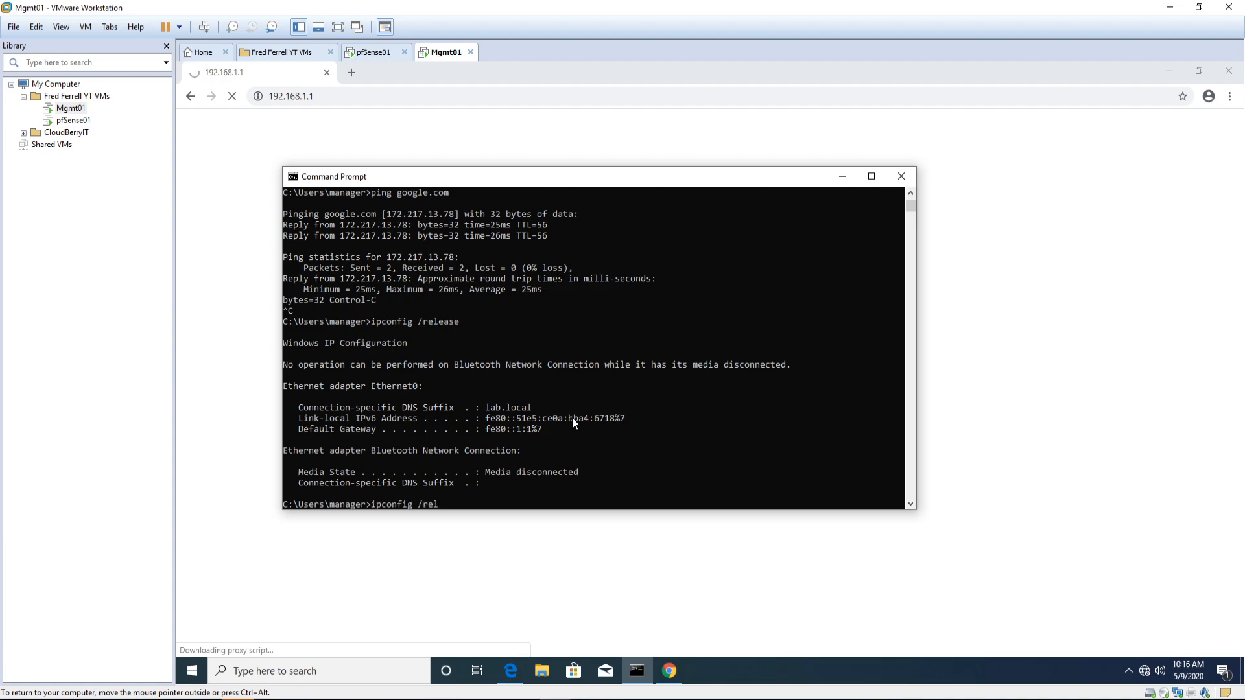
text(new)
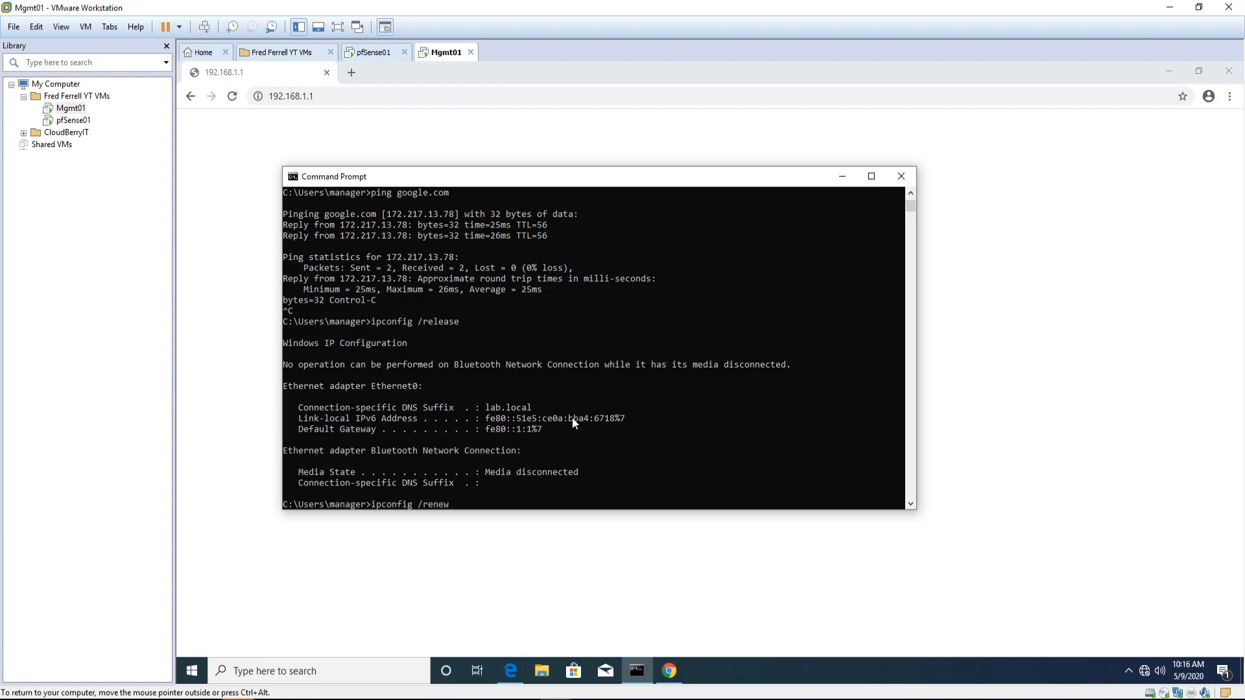
key(Return)
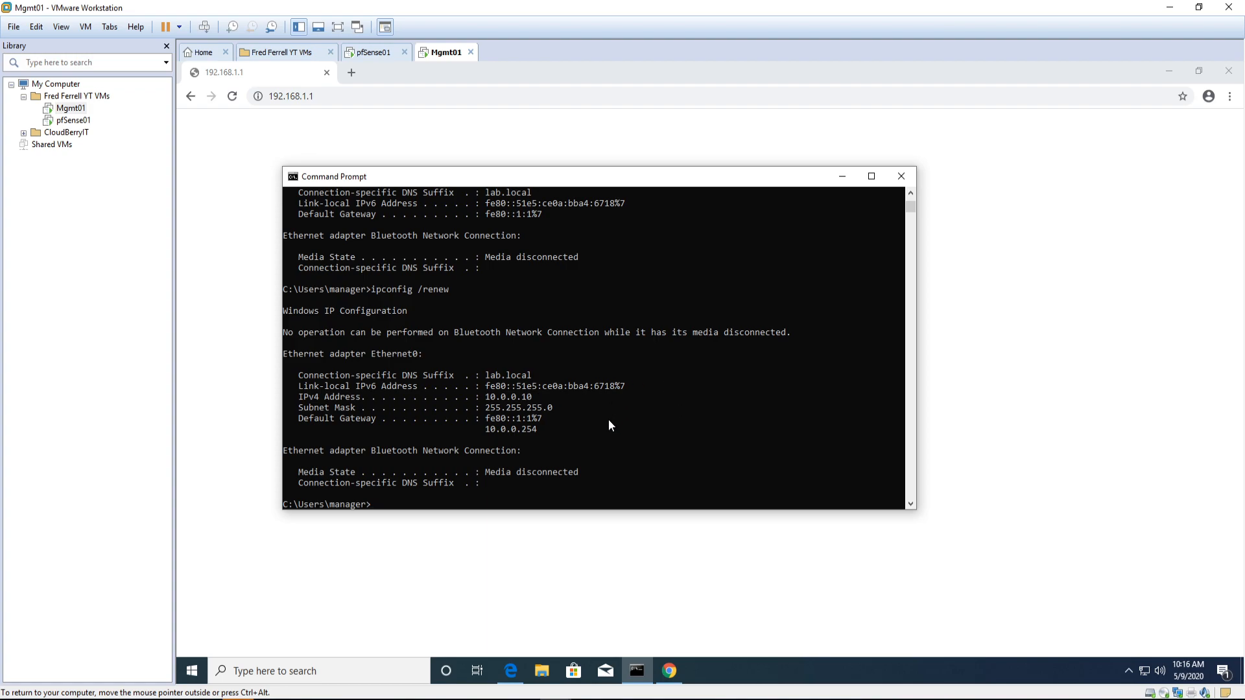
click(433, 163)
click(267, 96)
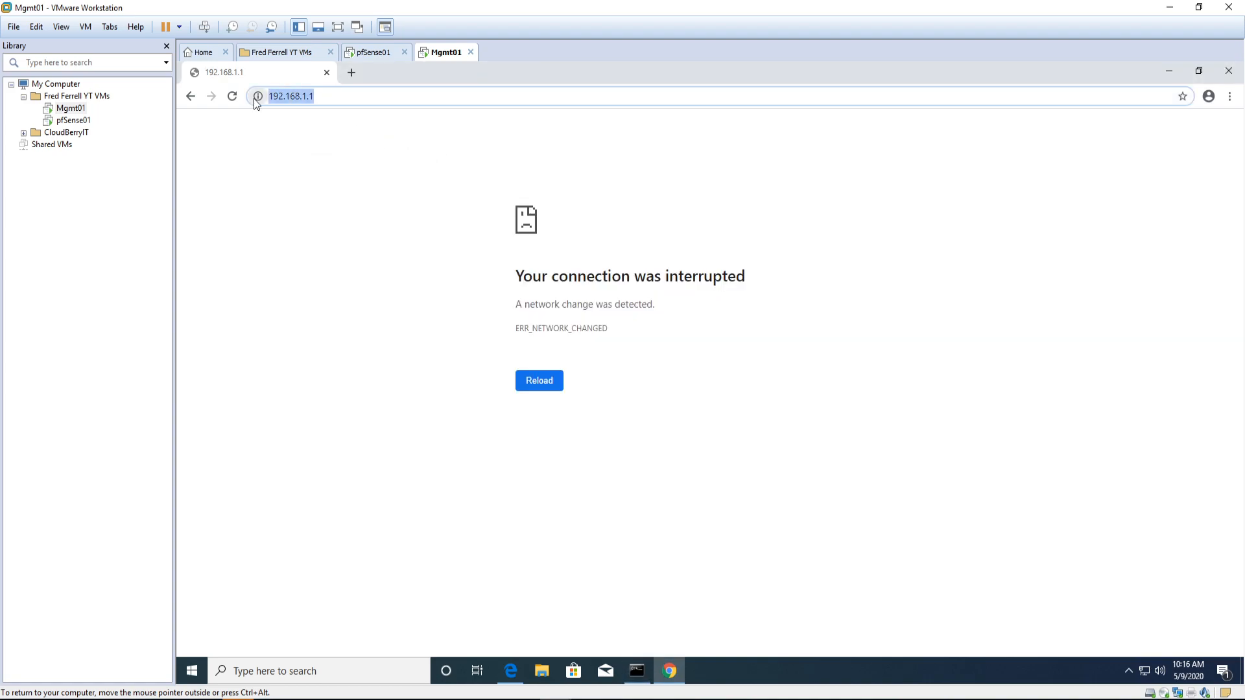
text(10.0.0.)
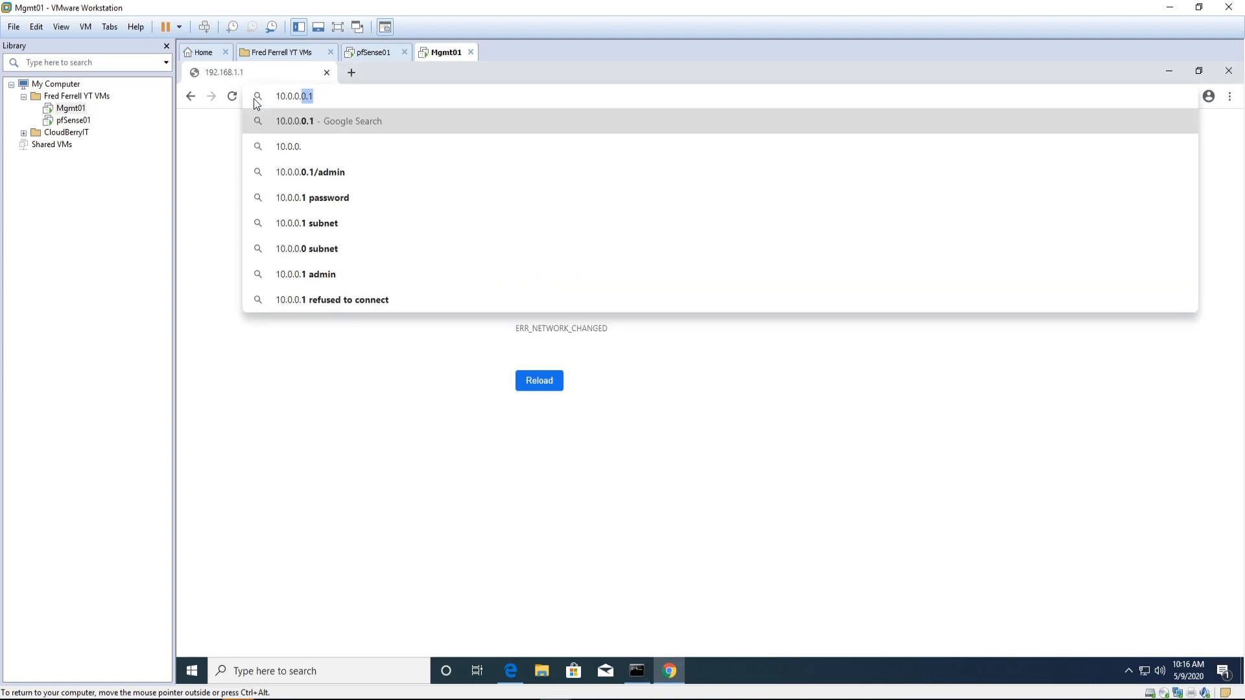
text(254)
key(Return)
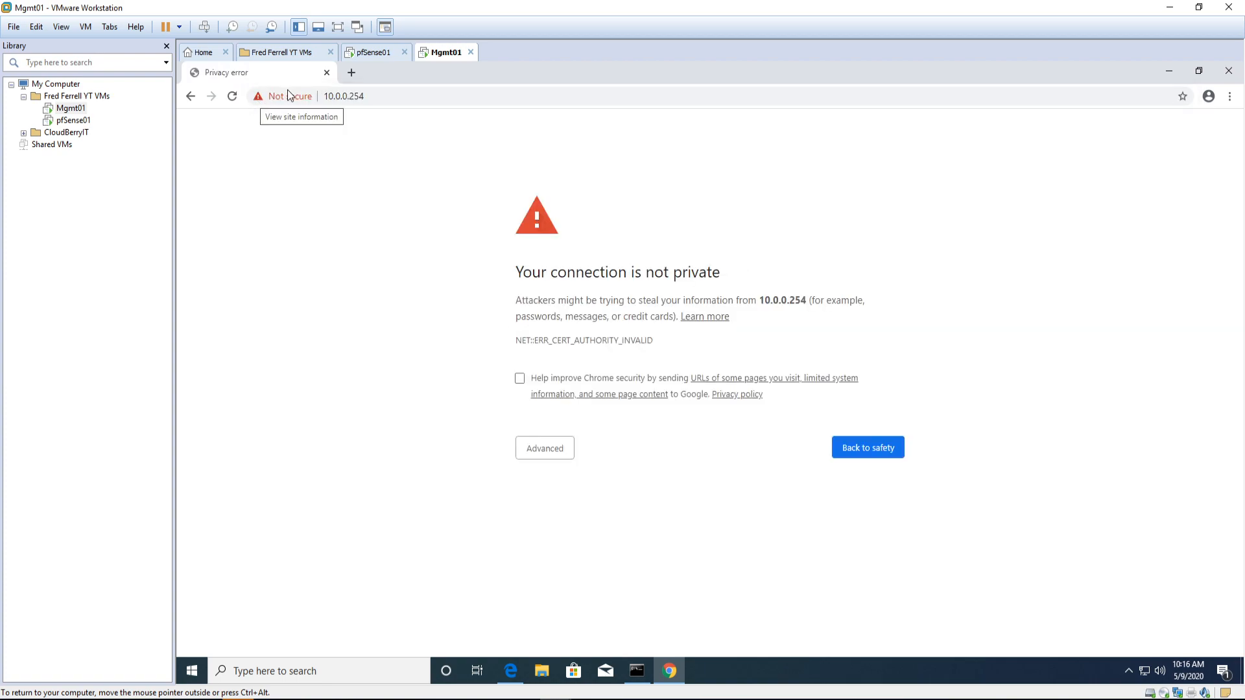
click(543, 452)
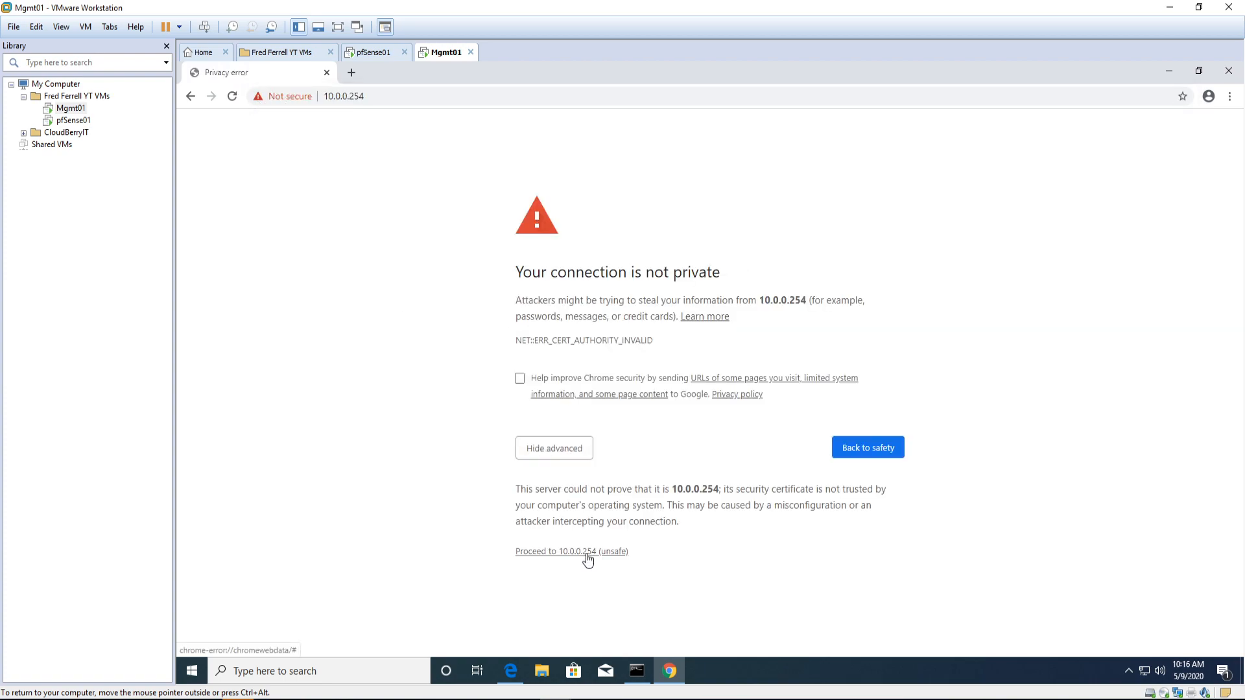
click(587, 553)
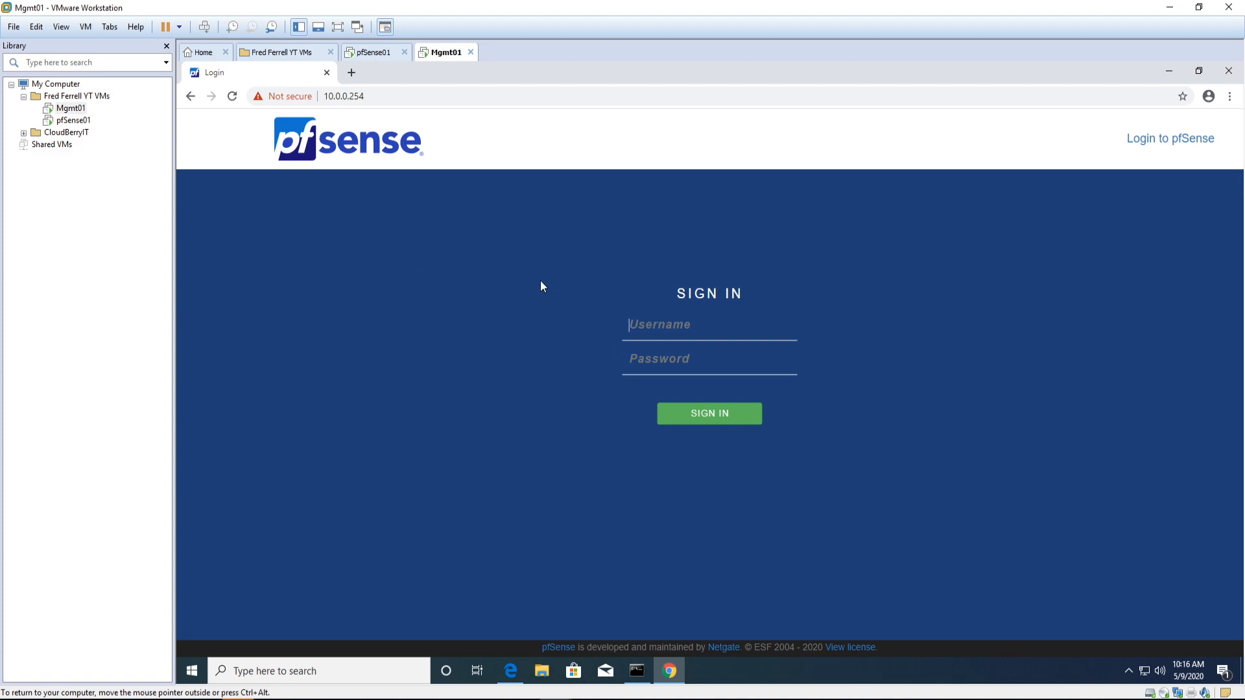
Step: Sign in to pfSense as admin with the administrator password
text(admin)
key(Tab)
text(pfsense1)
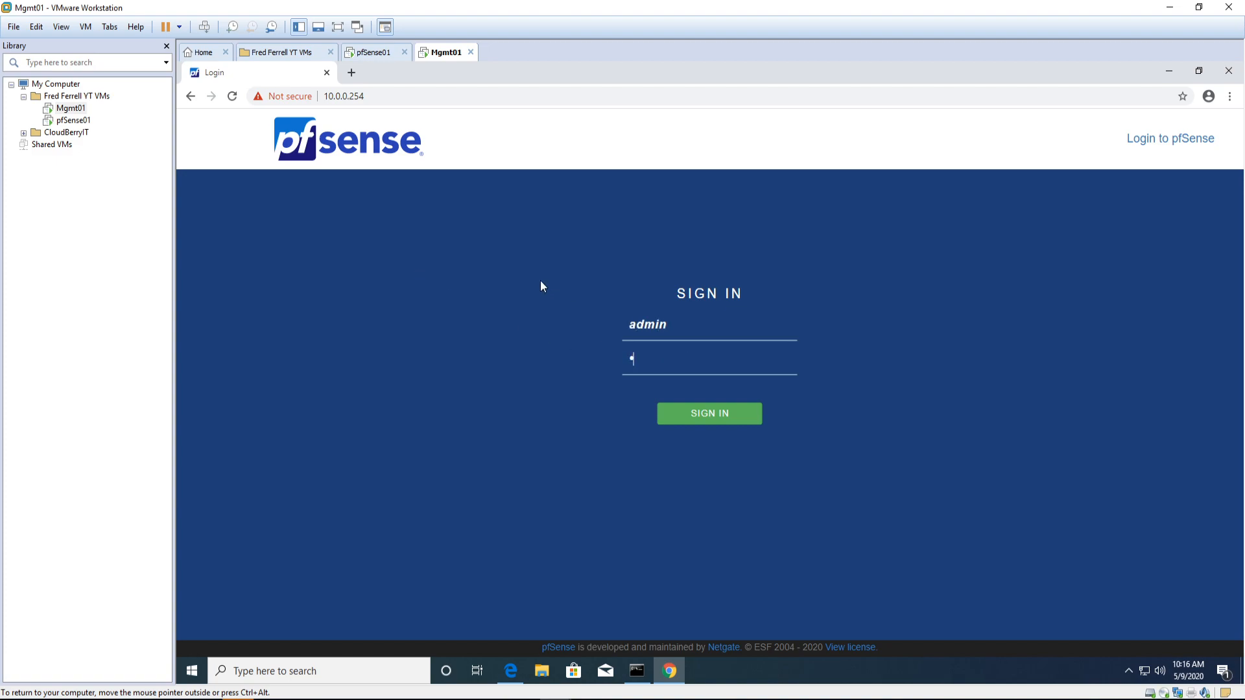
text(!)
key(Return)
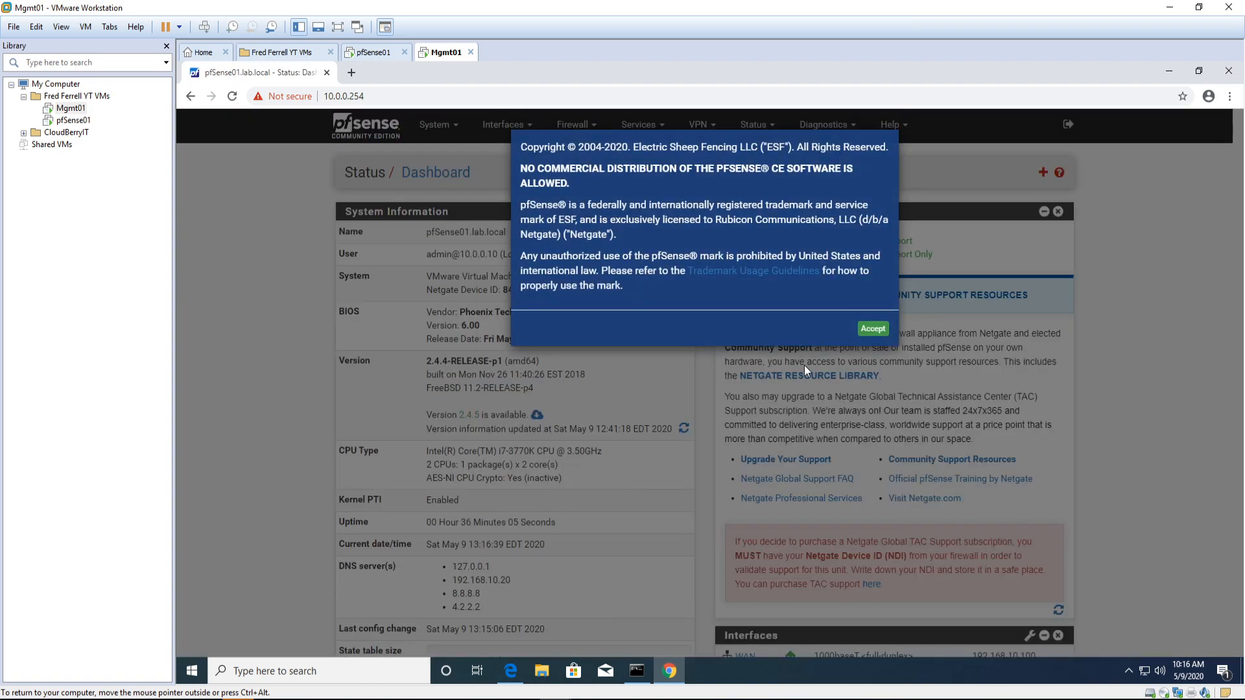
Step: Accept the copyright notice, close the survey prompt, and show the Interfaces list
click(869, 329)
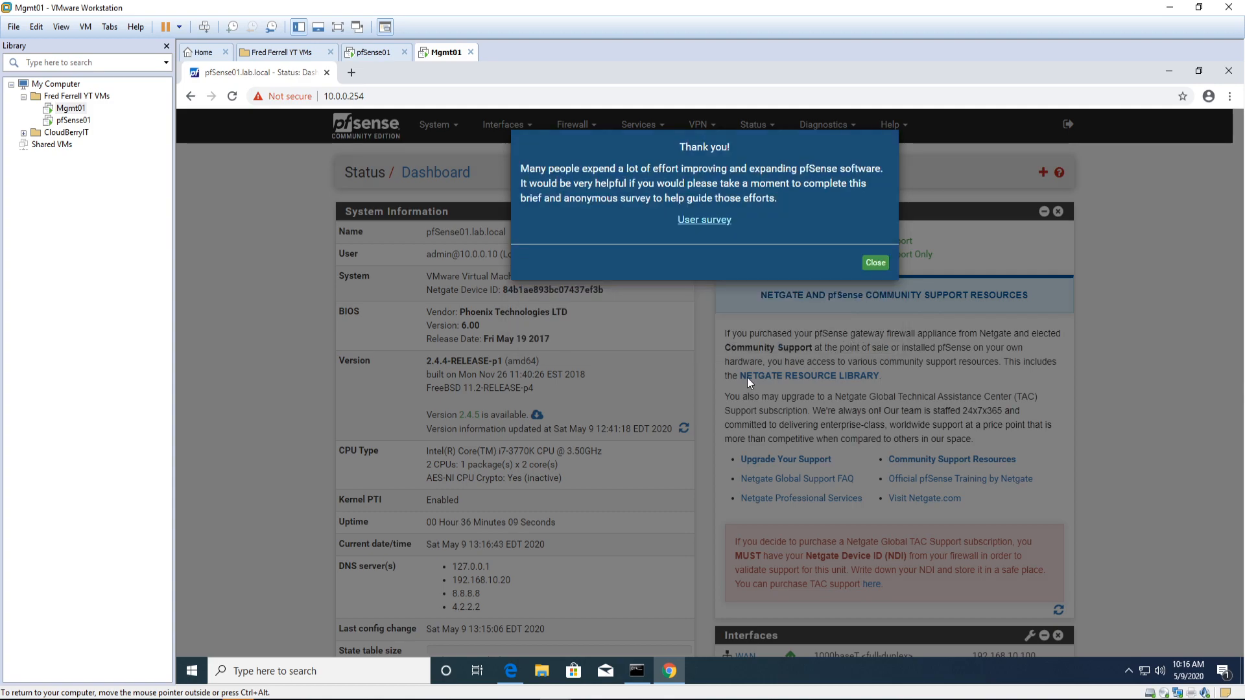
click(864, 267)
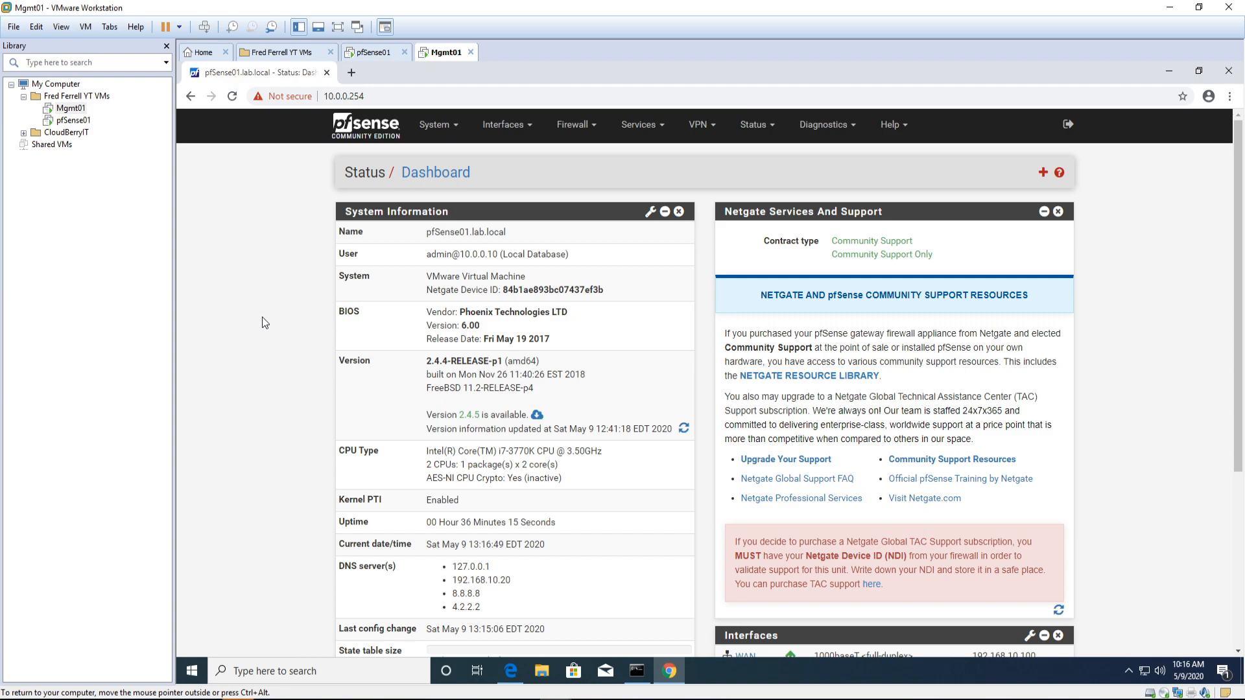
click(509, 128)
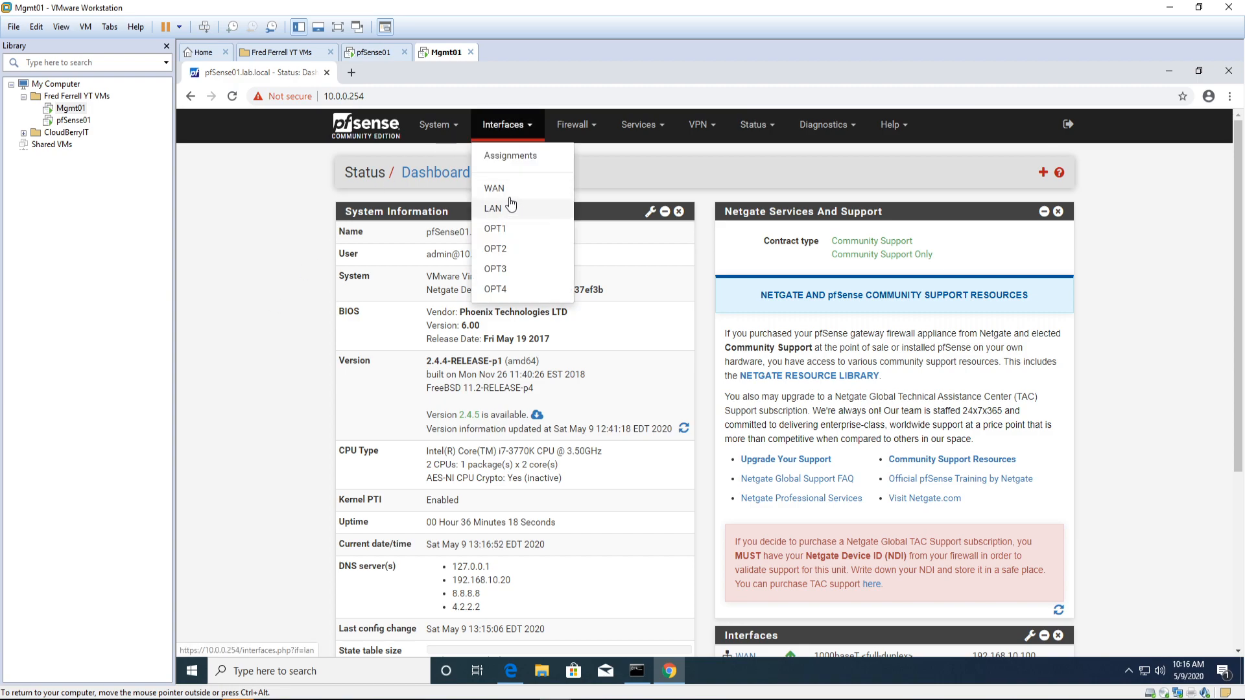
Step: Replace the LAN (em1) description with DCSecureDMZ and save the interface
click(494, 210)
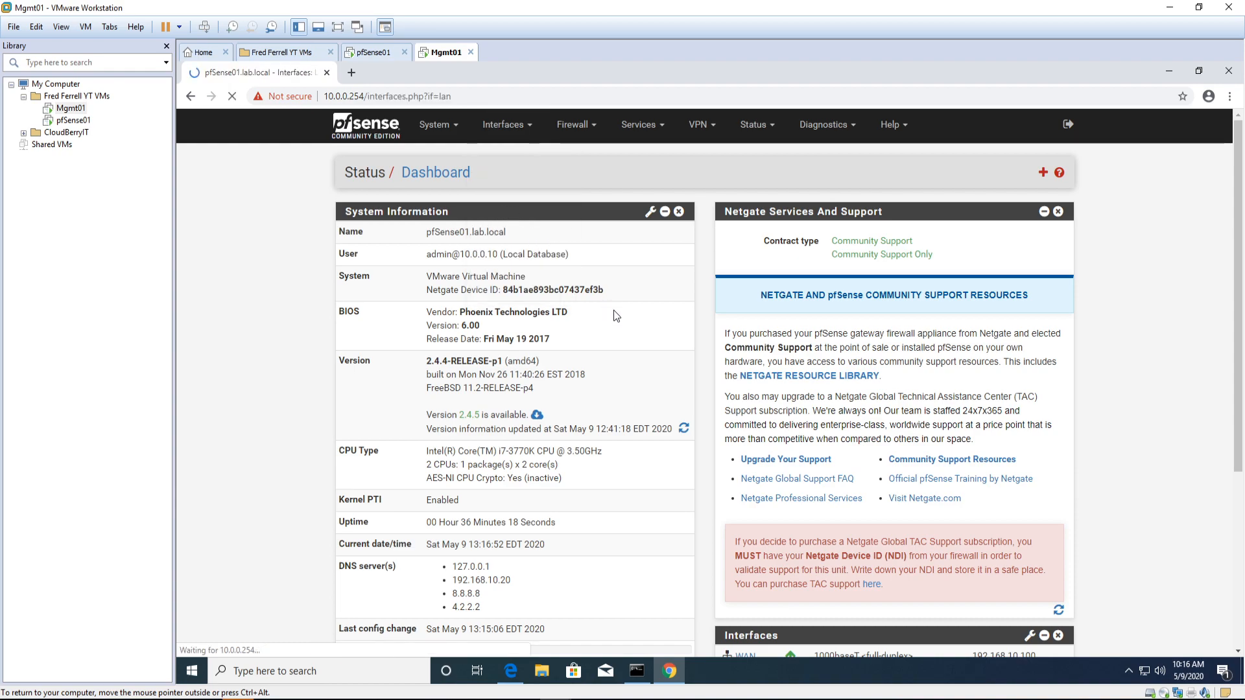
click(371, 256)
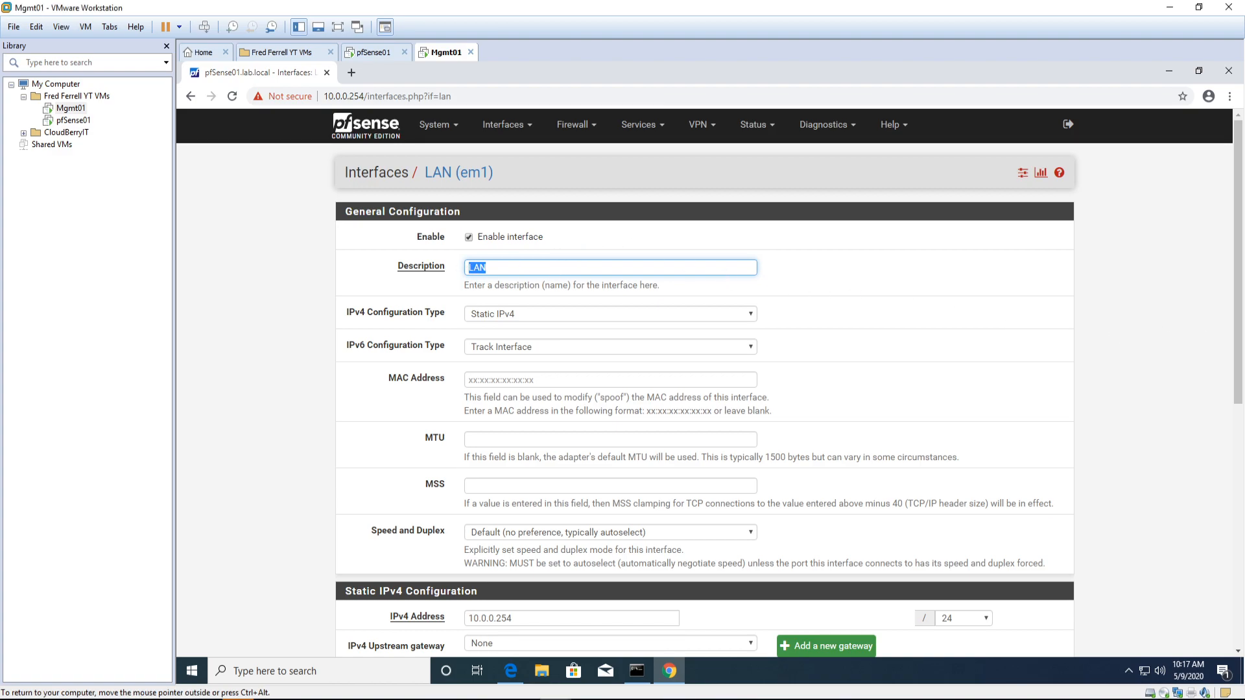
key(ctrl+v)
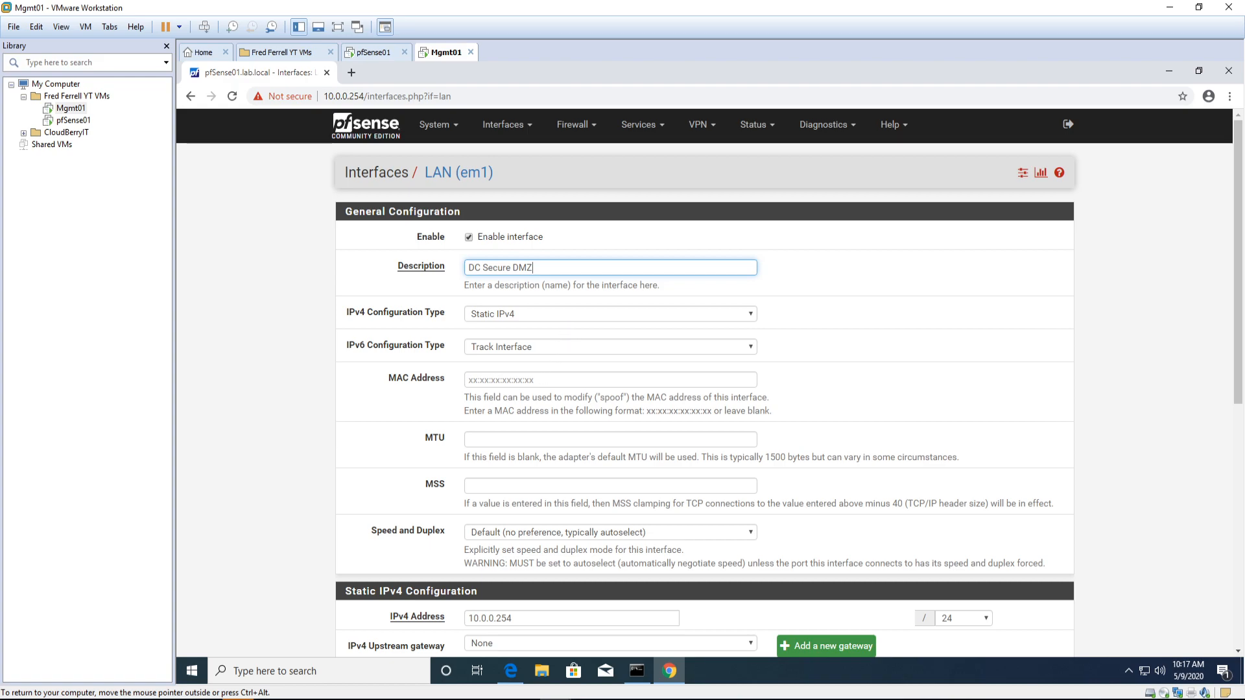
scroll(581, 389, down, 3)
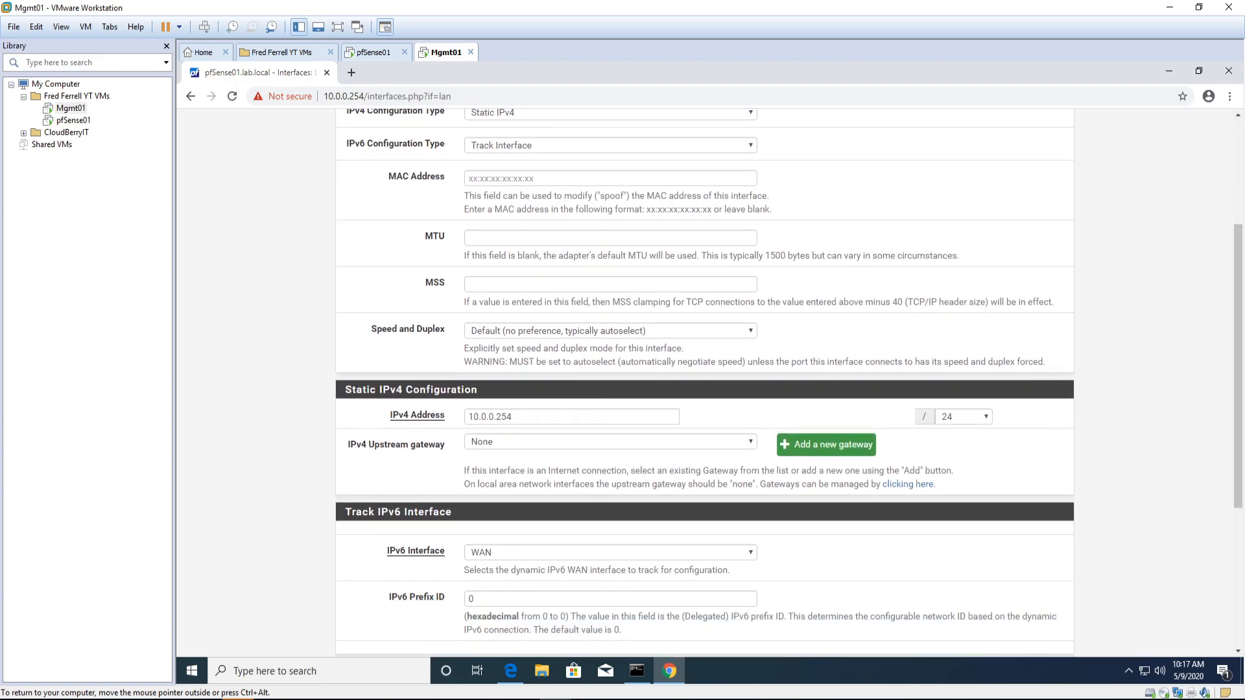
scroll(545, 389, down, 4)
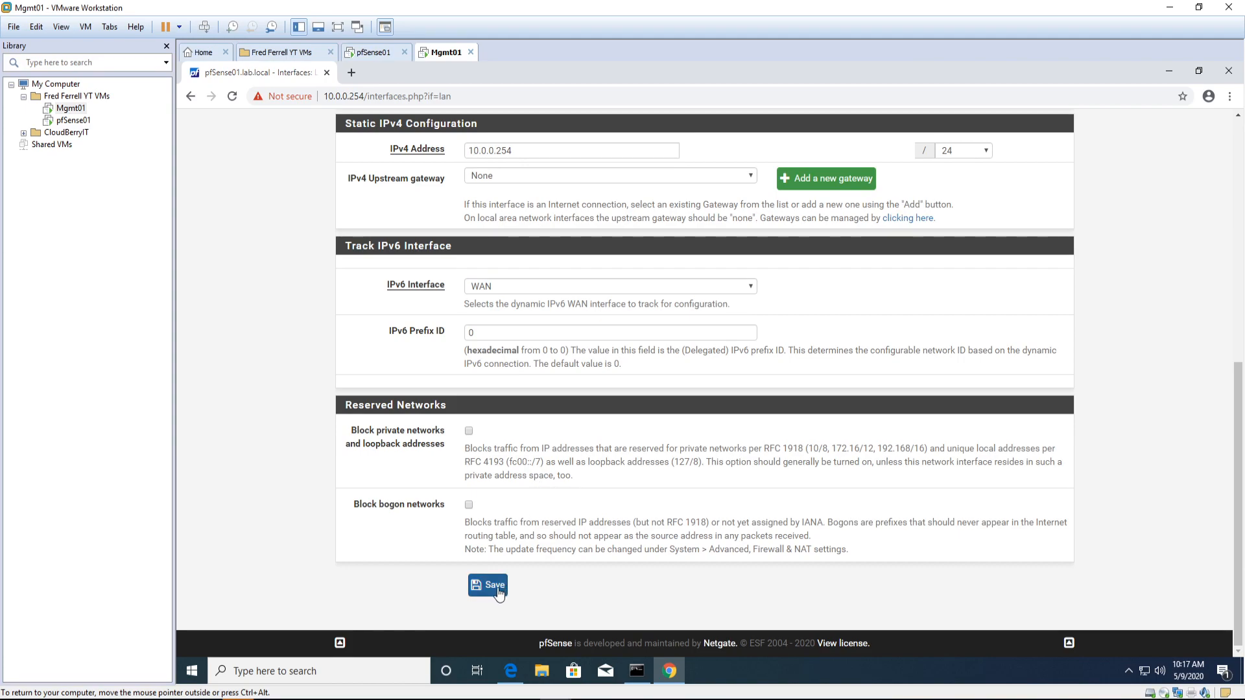
scroll(547, 485, up, 2)
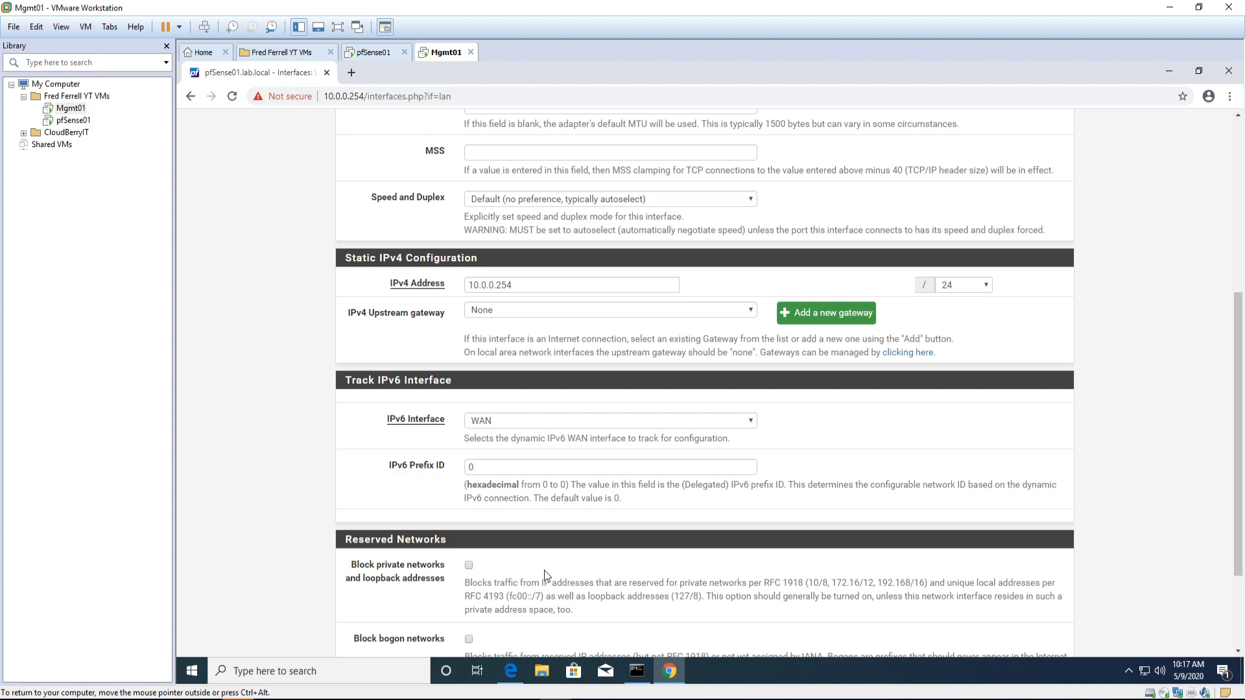
scroll(543, 570, up, 6)
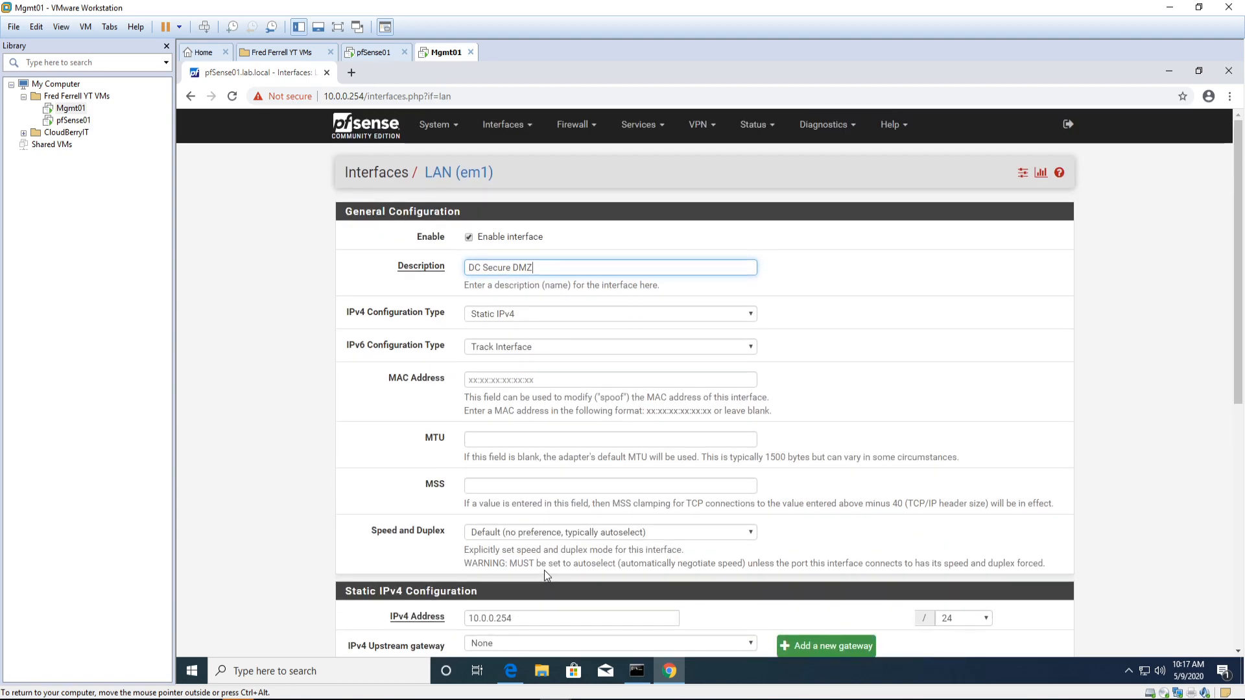
scroll(543, 570, down, 2)
scroll(543, 570, down, 6)
click(488, 585)
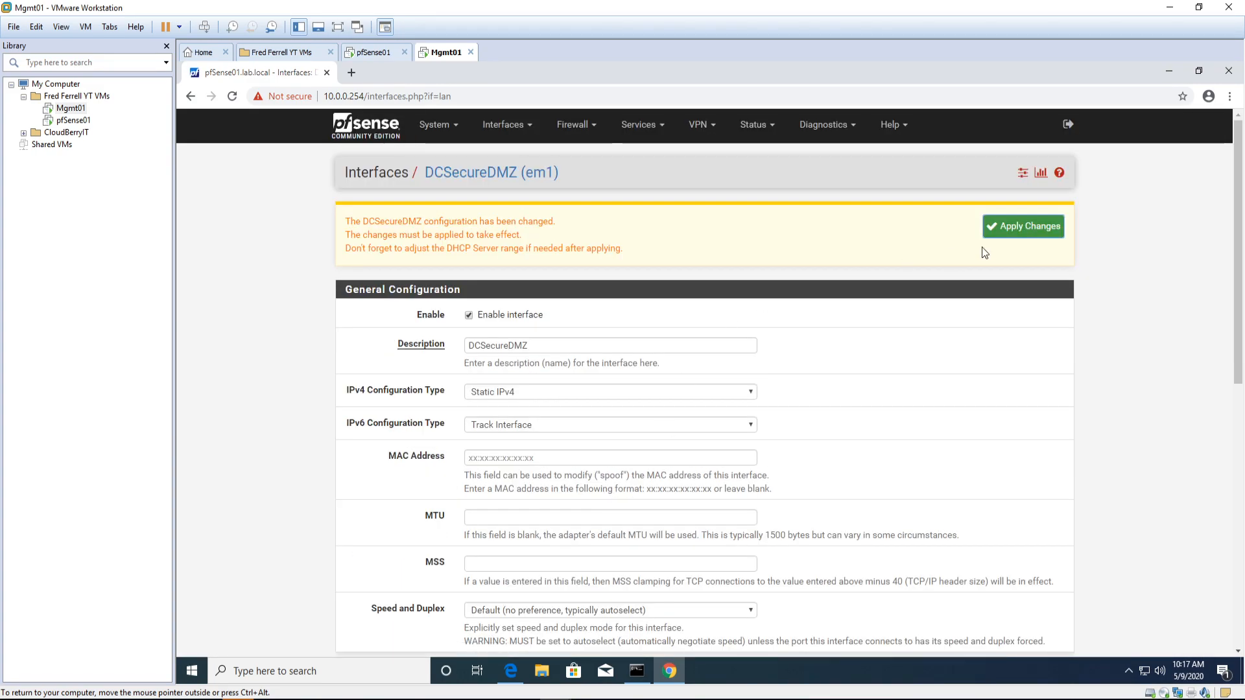
Step: Apply the pending DCSecureDMZ change, then go to the OPT1 (em2) interface page
click(1043, 233)
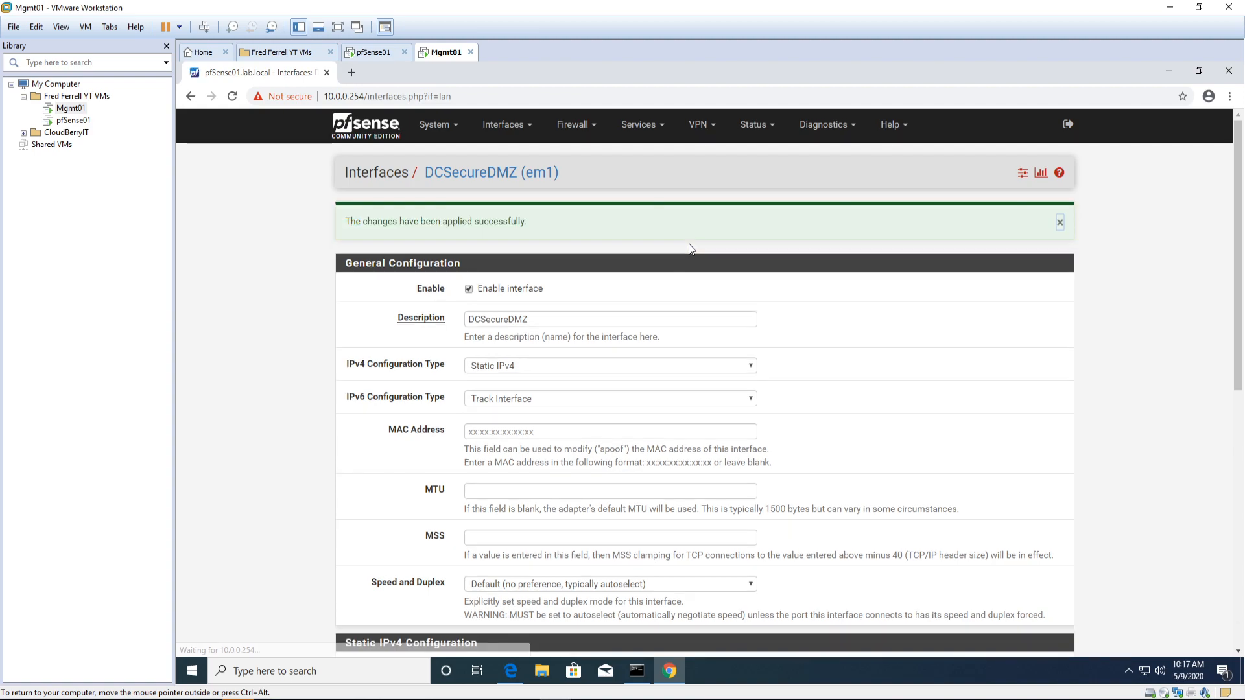
click(509, 129)
click(498, 229)
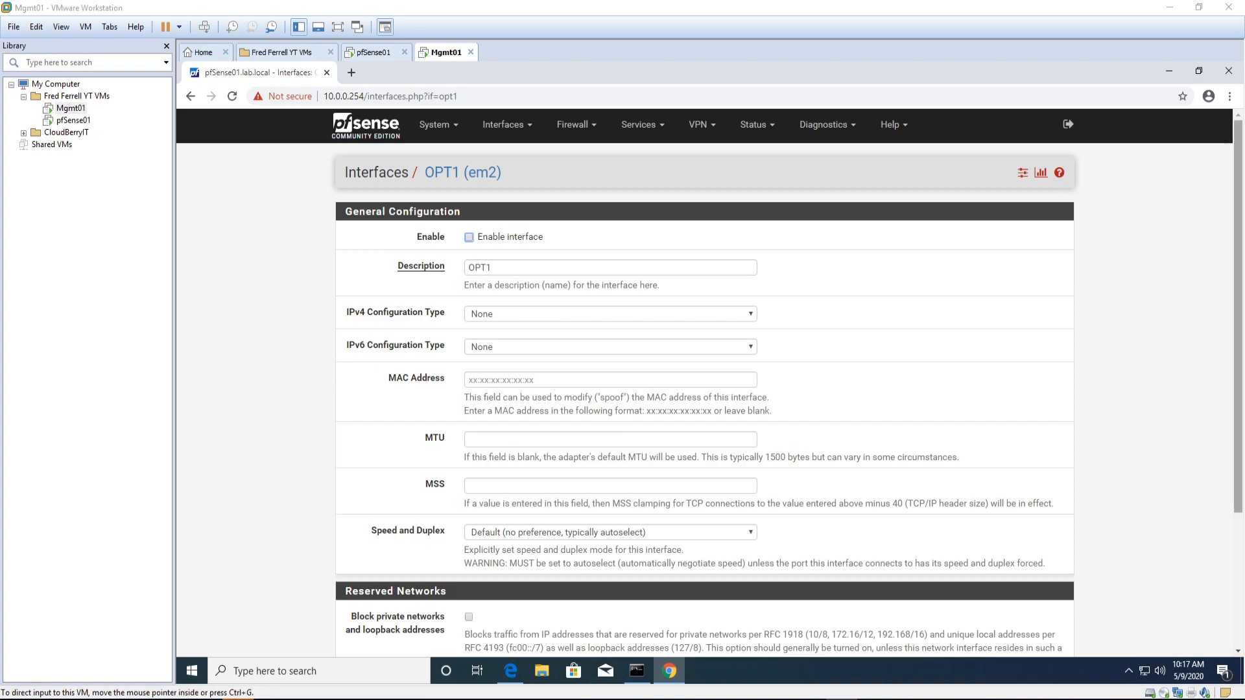
Step: Enable the OPT1 interface and change its description to RODC-DMZ
click(466, 237)
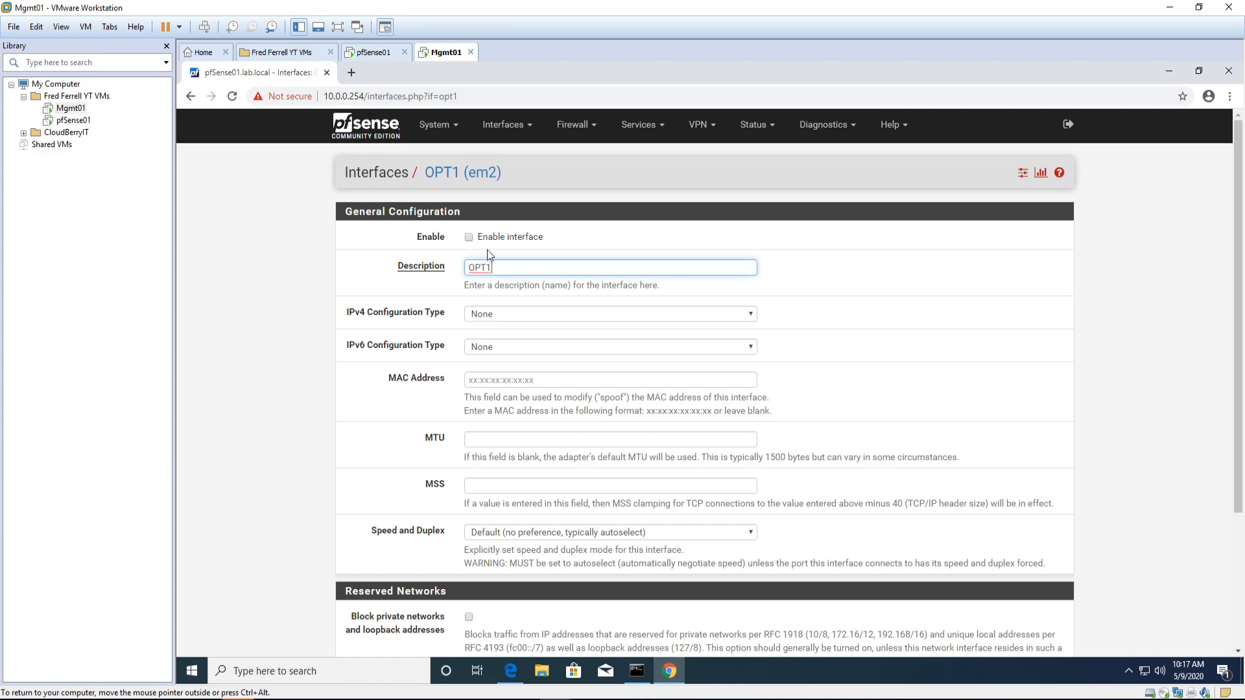
click(468, 238)
key(ctrl+a)
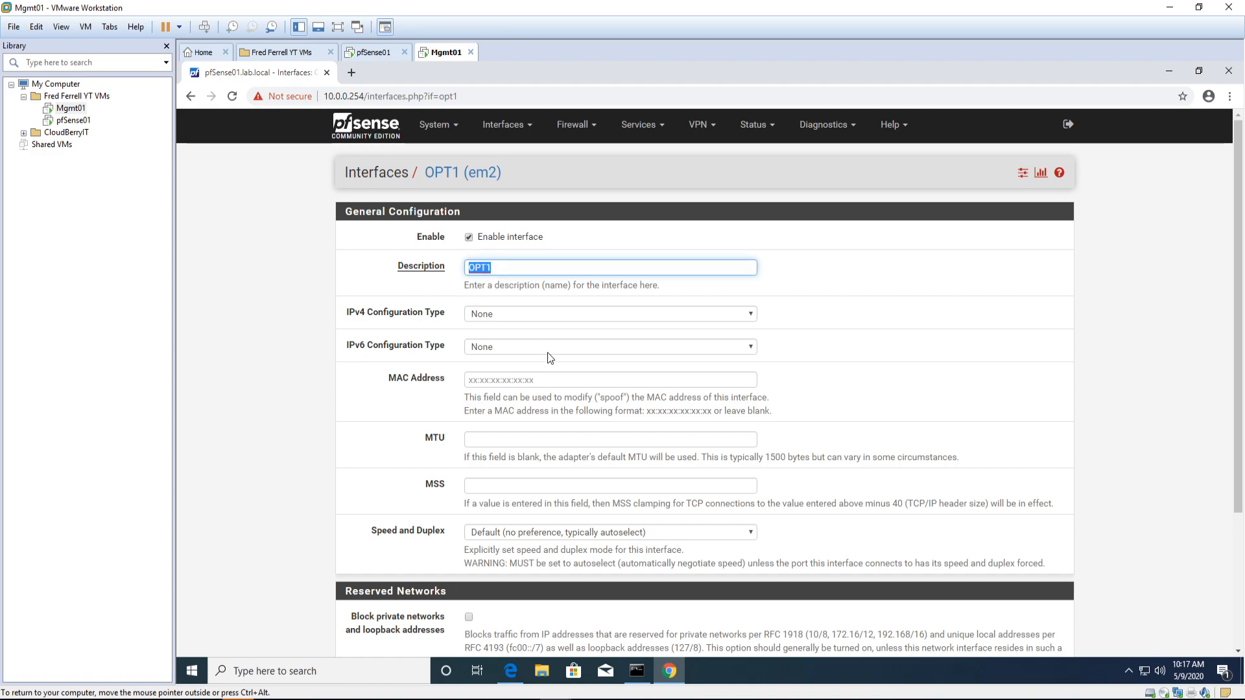
text(RODC DMZ)
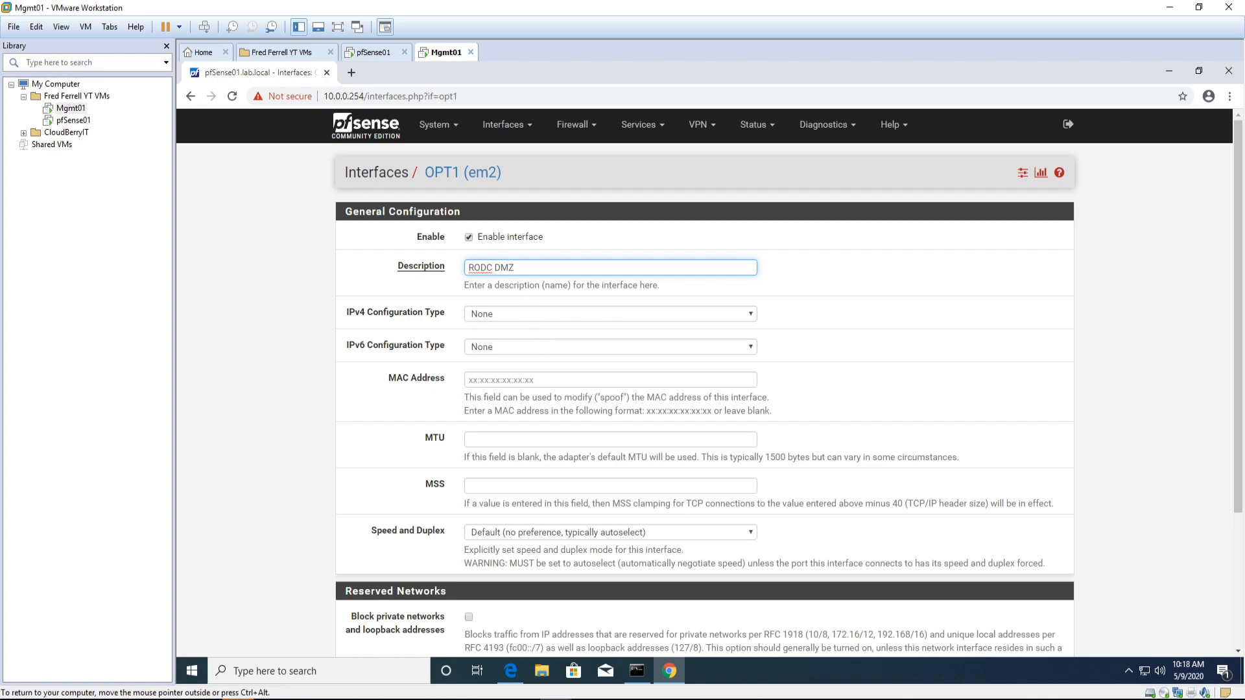
key(BackSpace)
text(-)
Step: Give OPT1 static IPv4 address 10.0.1.254/24 and save it
click(500, 317)
click(501, 335)
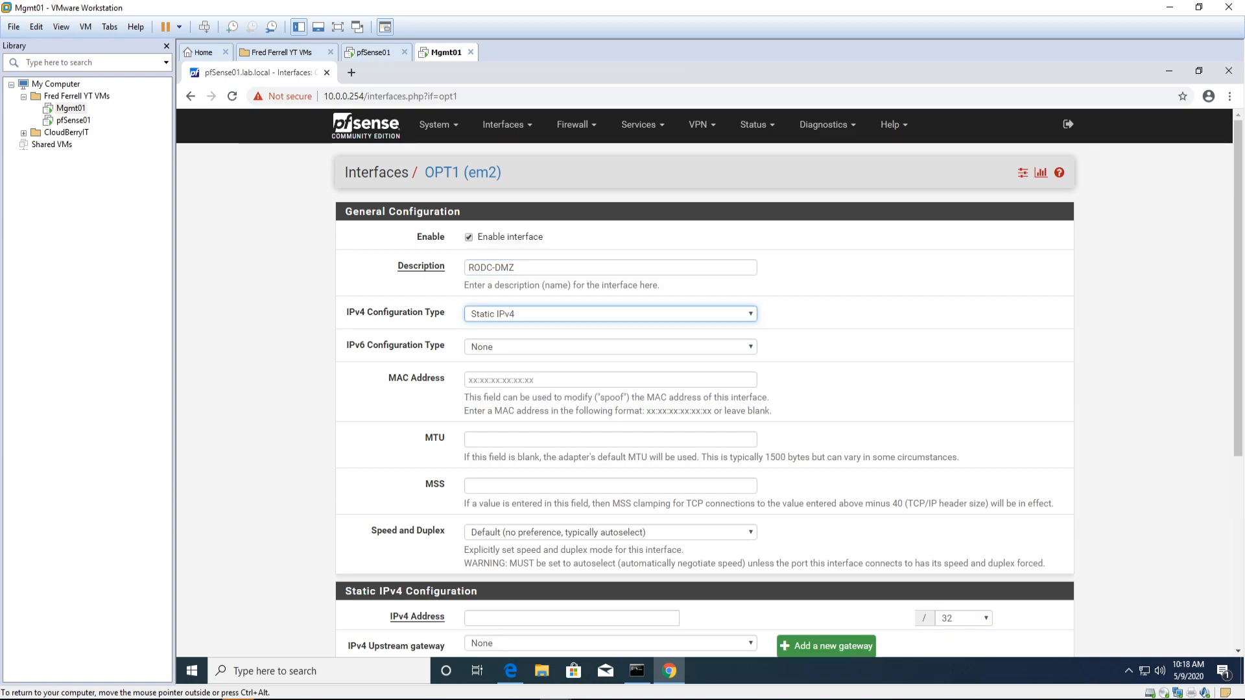
scroll(538, 453, down, 4)
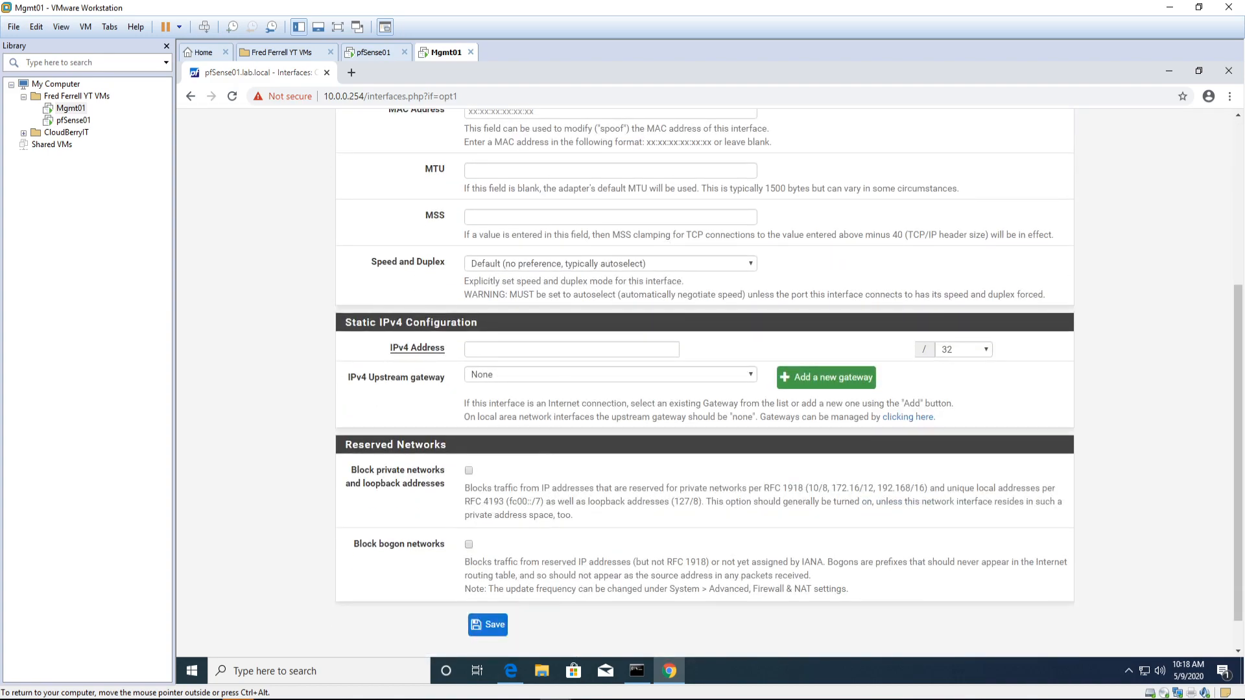
click(469, 349)
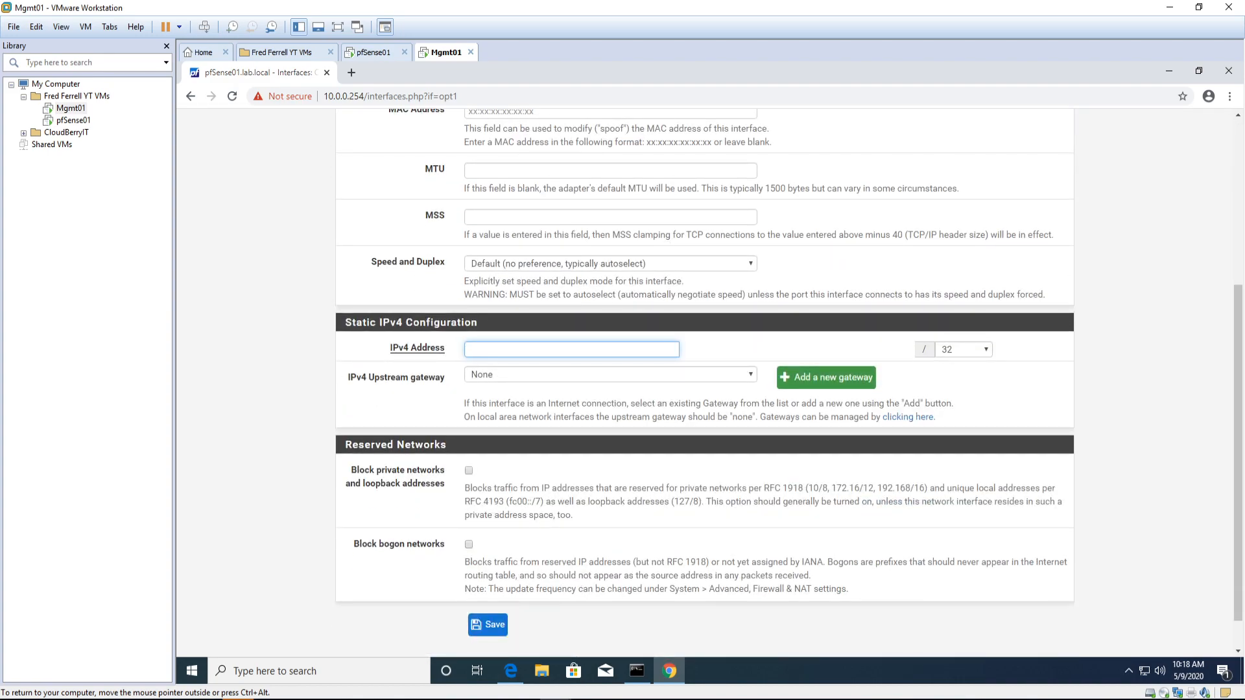
text(10.0.1.254)
click(951, 348)
click(955, 461)
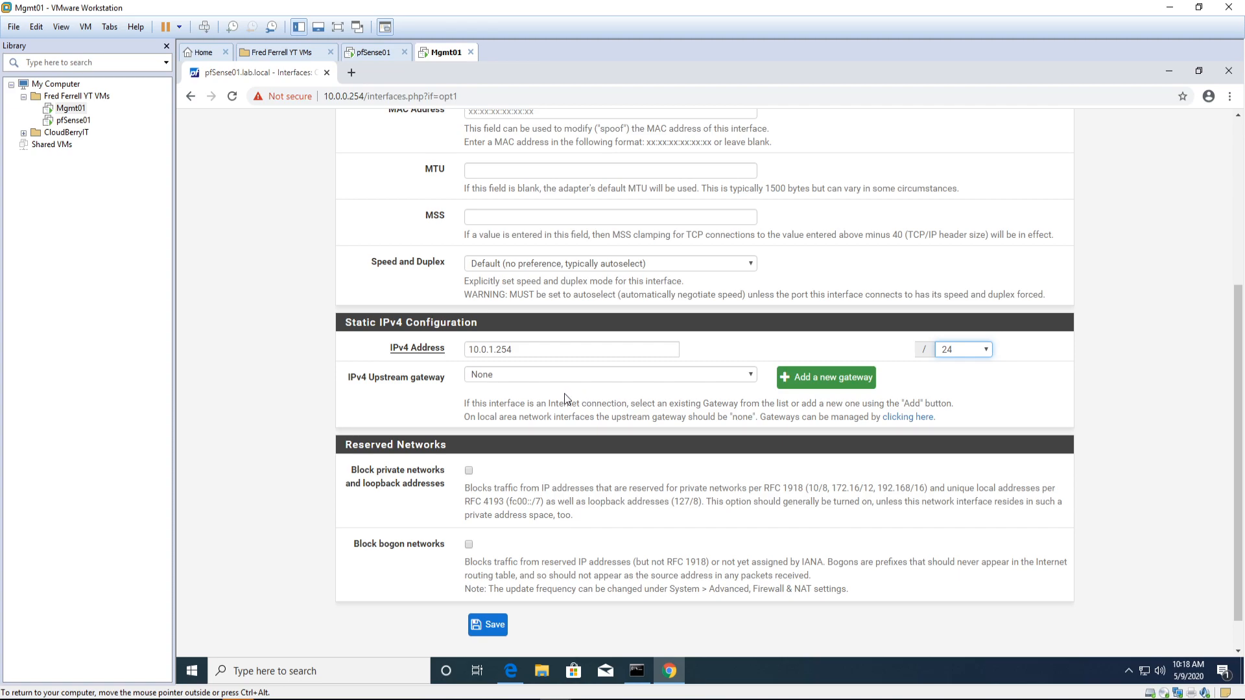
click(492, 626)
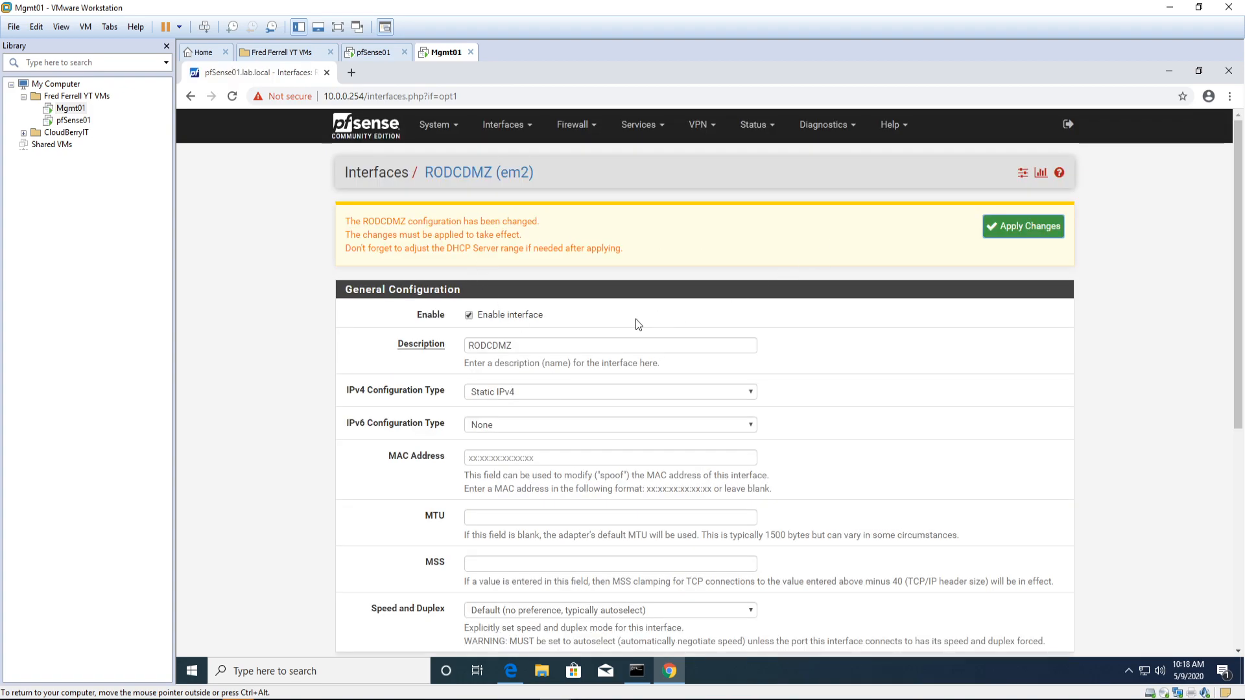
Step: Correct the em2 description to RODC_DMZ, save, and apply the interface changes
click(687, 347)
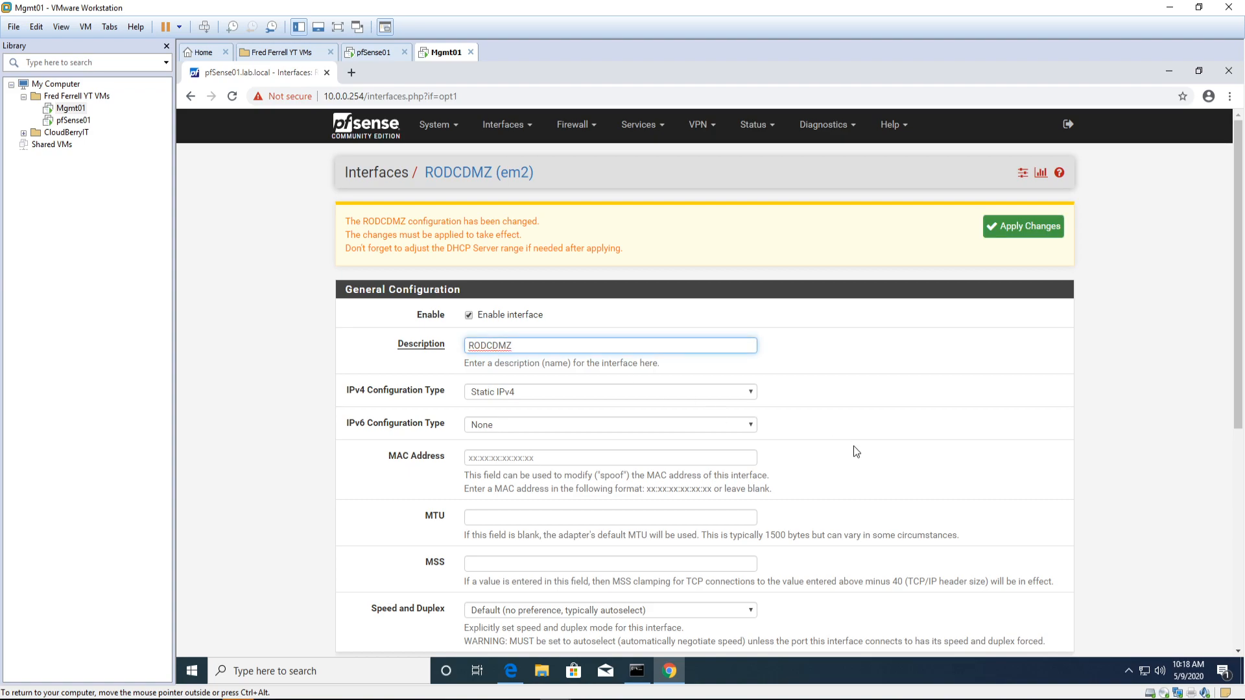
text(_)
scroll(543, 592, down, 6)
click(487, 585)
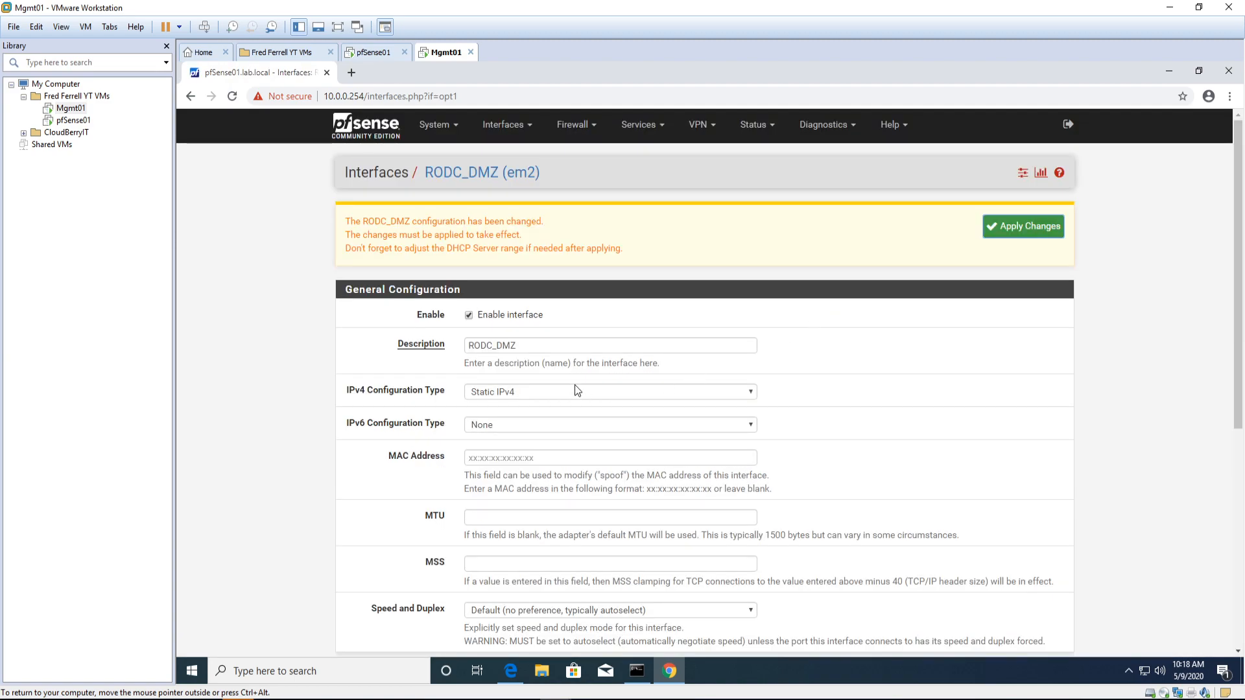
click(998, 225)
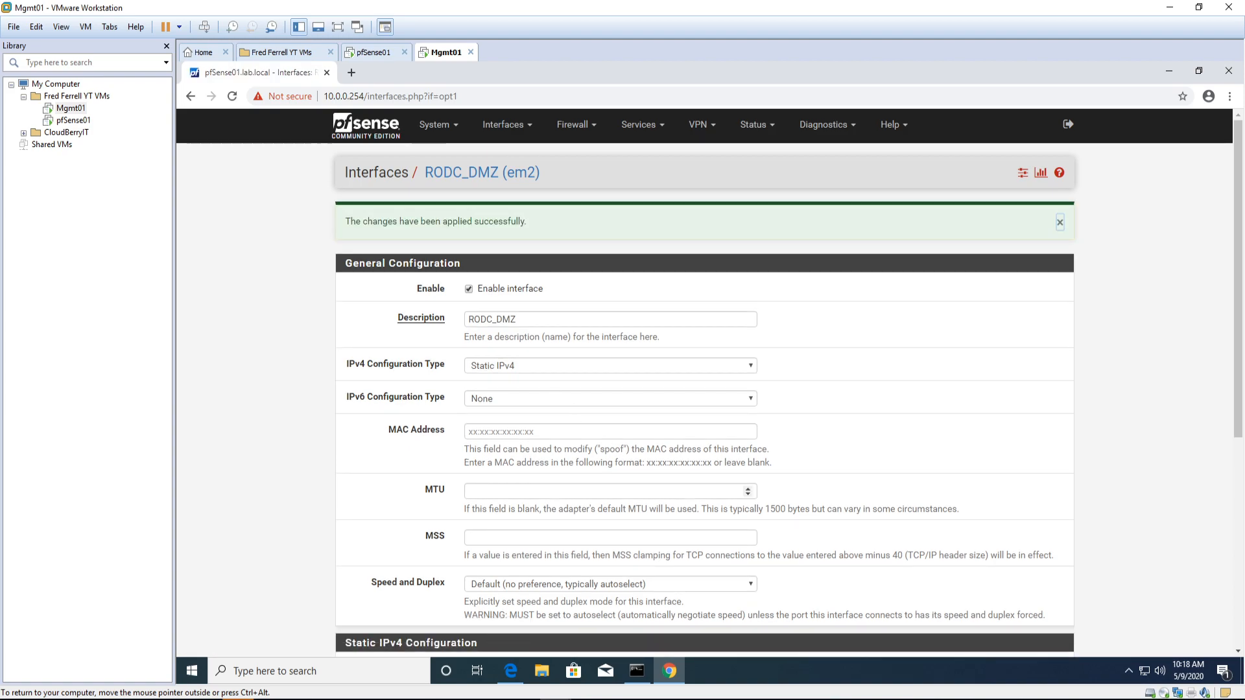
scroll(695, 496, down, 5)
scroll(691, 492, up, 5)
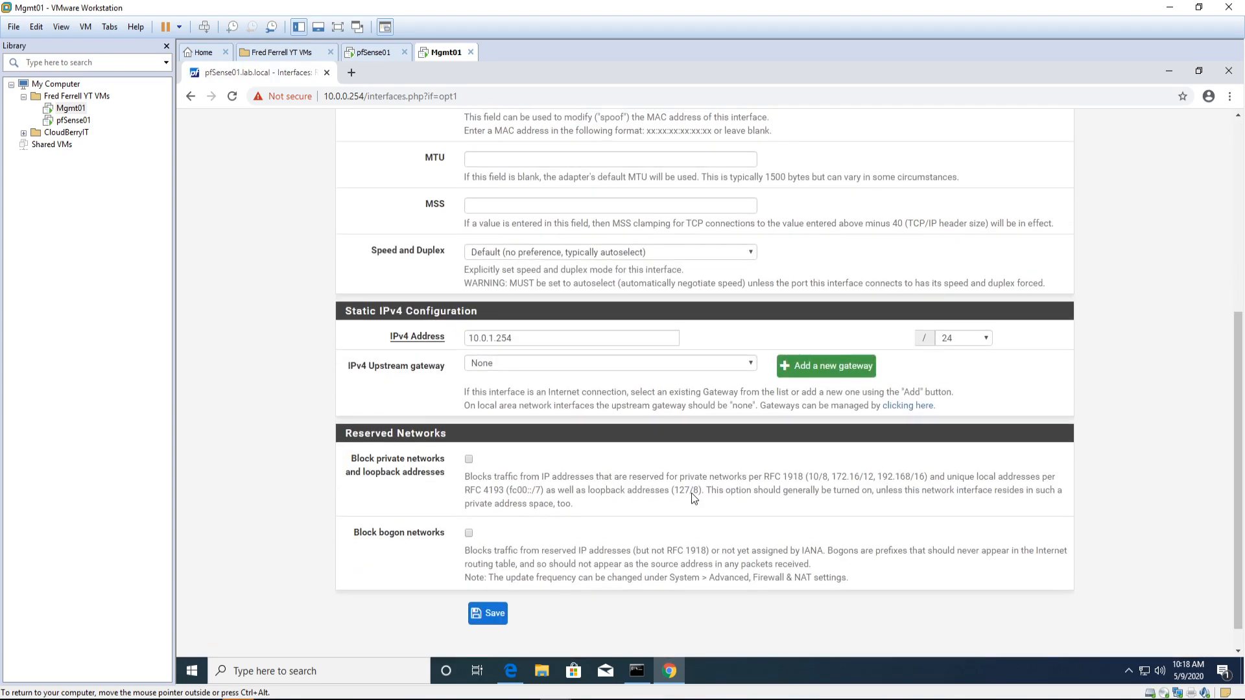
click(499, 133)
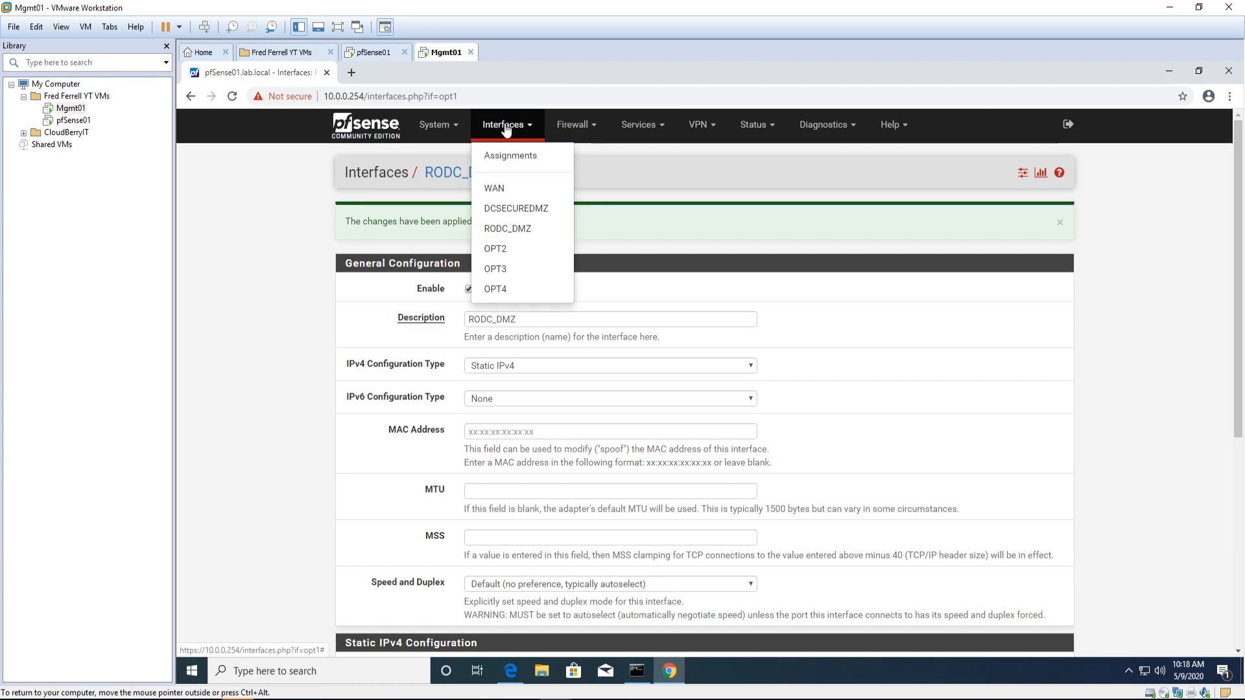
Step: Enable the OPT2 (em3) interface and name it File_DMZ
click(496, 246)
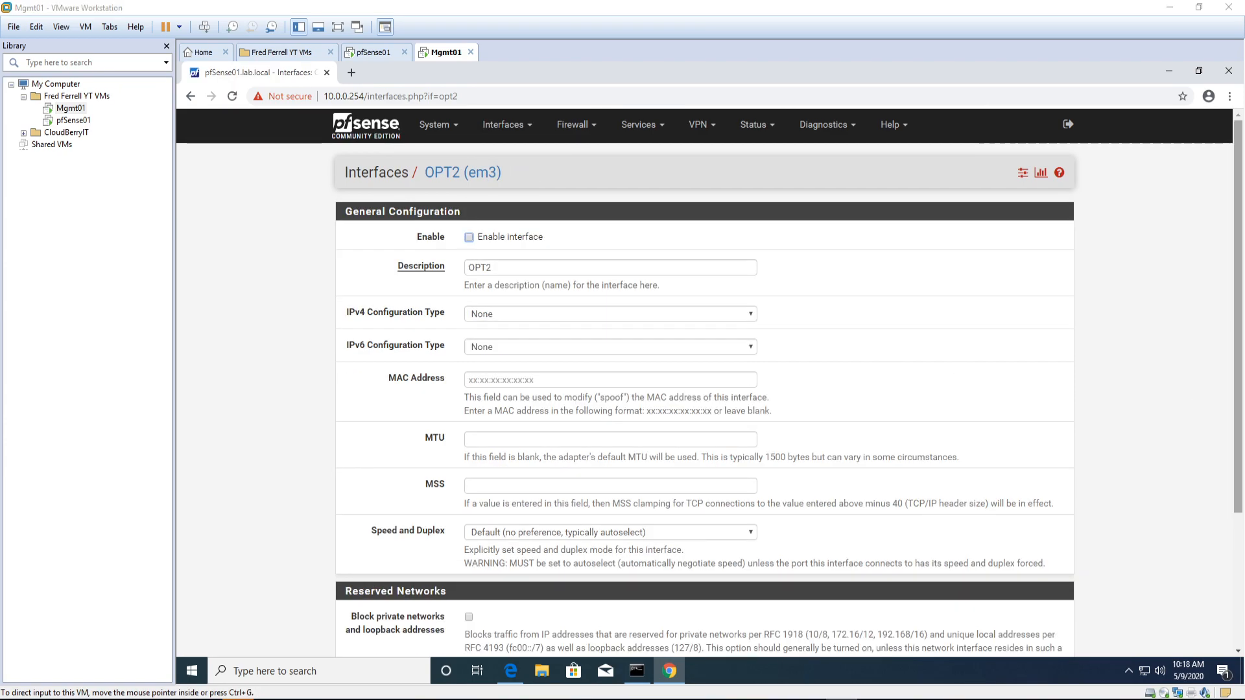
click(470, 244)
key(Tab)
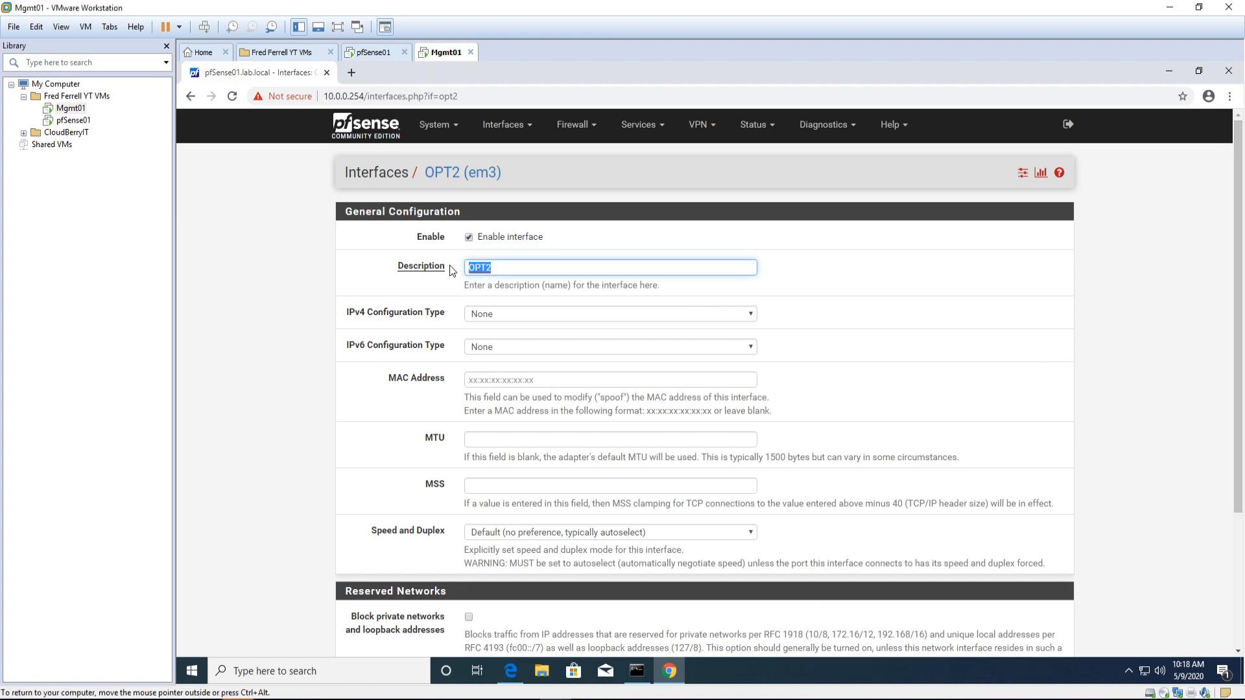
text(File DMZ)
key(BackSpace)
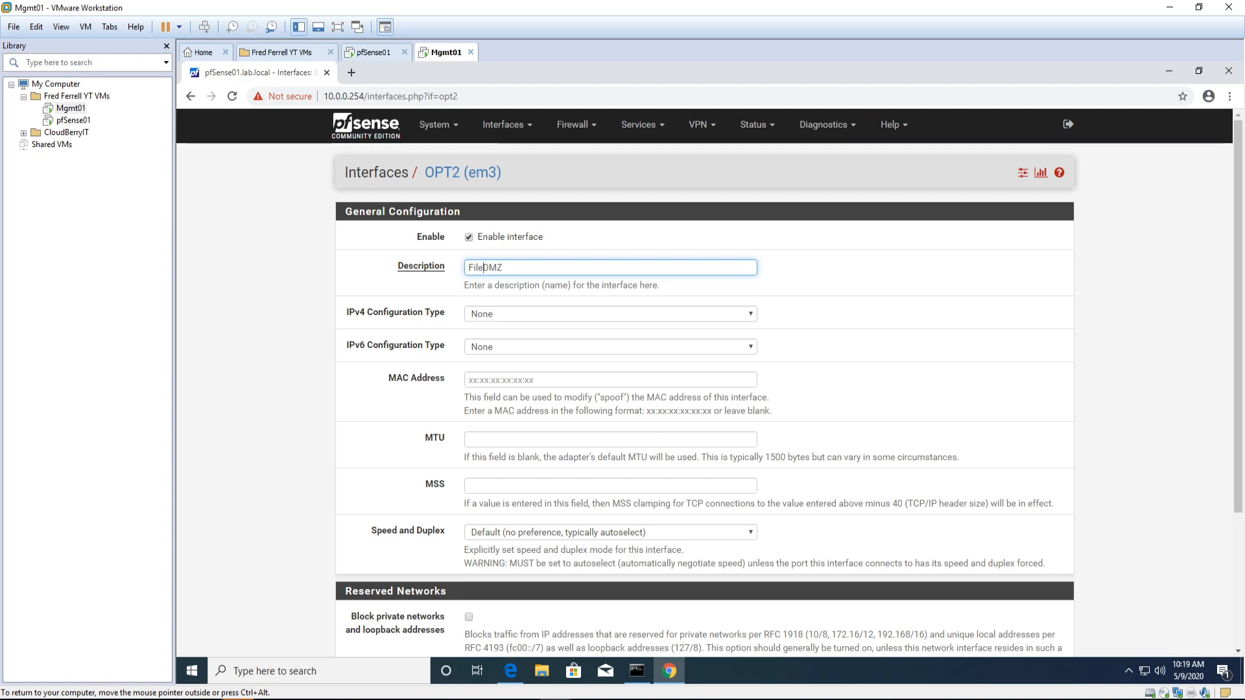
text(_)
Step: Set OPT2 to static IPv4 10.0.2.254 with a /24 prefix and save
click(548, 316)
click(539, 348)
scroll(619, 442, down, 2)
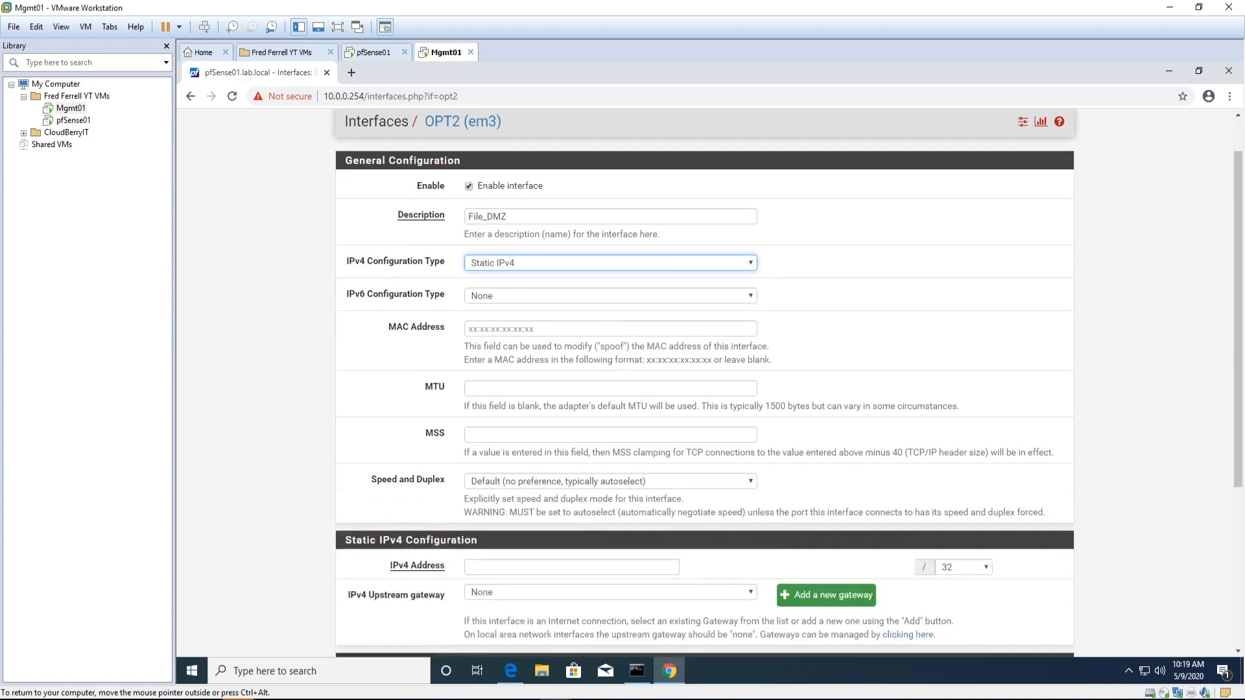
click(581, 483)
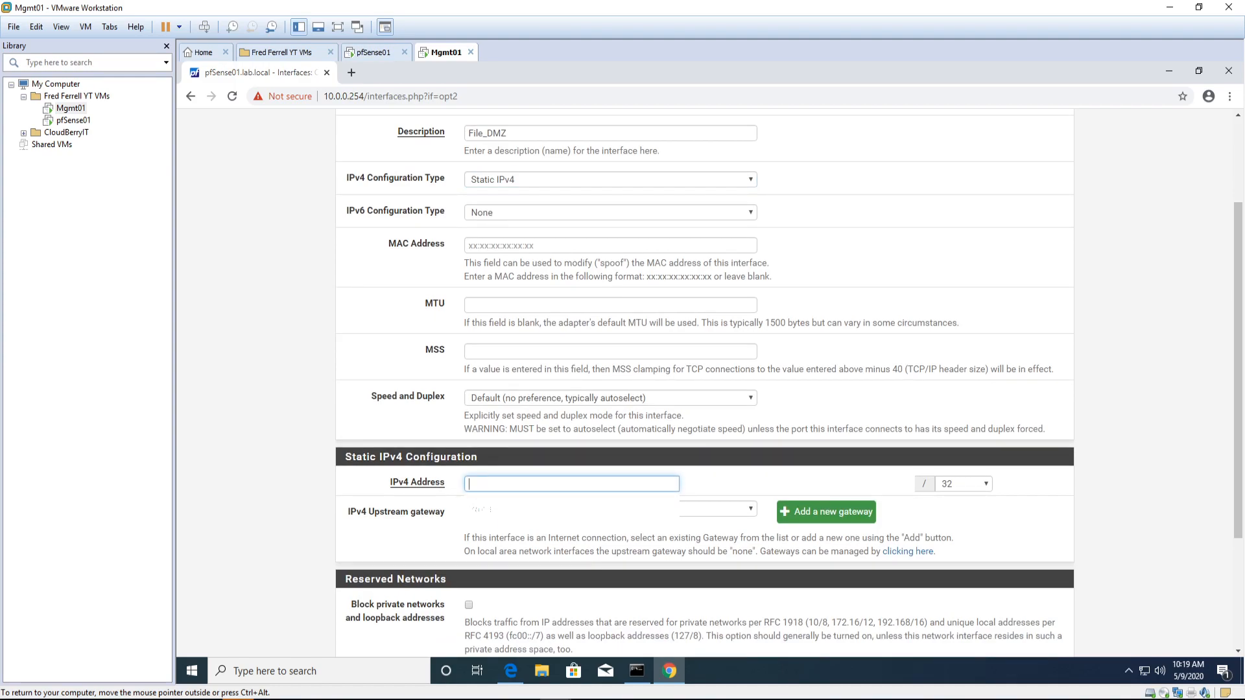
text(10.0.2)
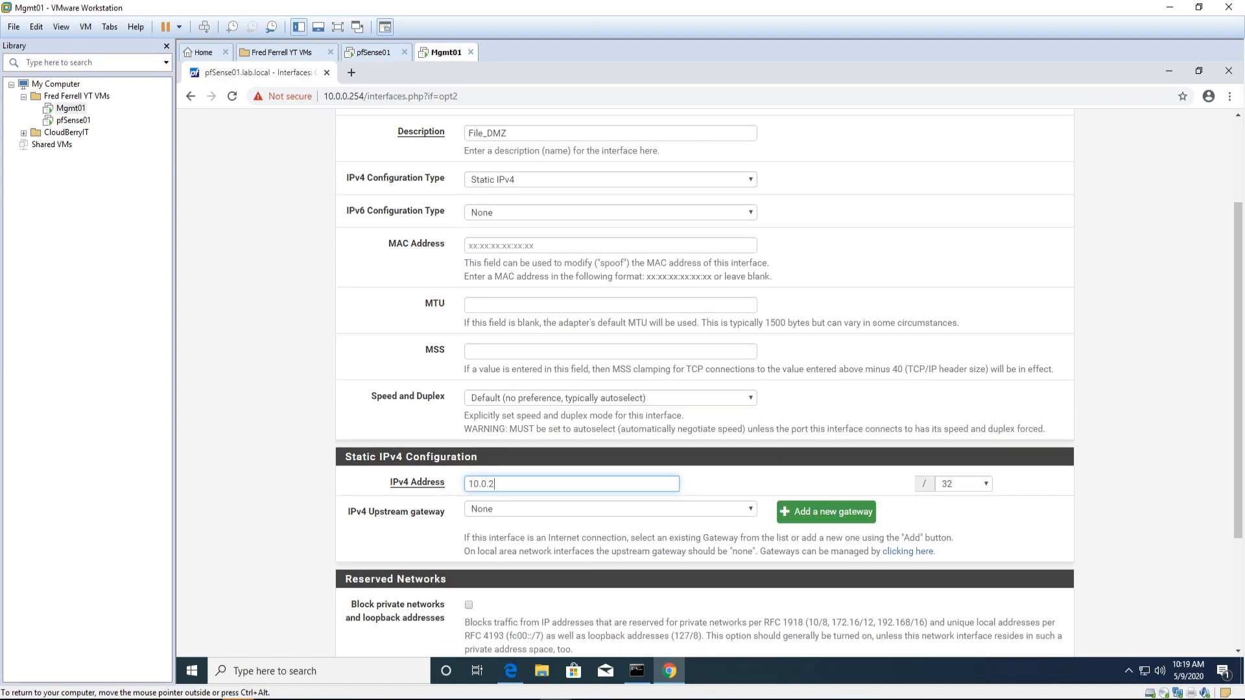
text(.254)
click(975, 484)
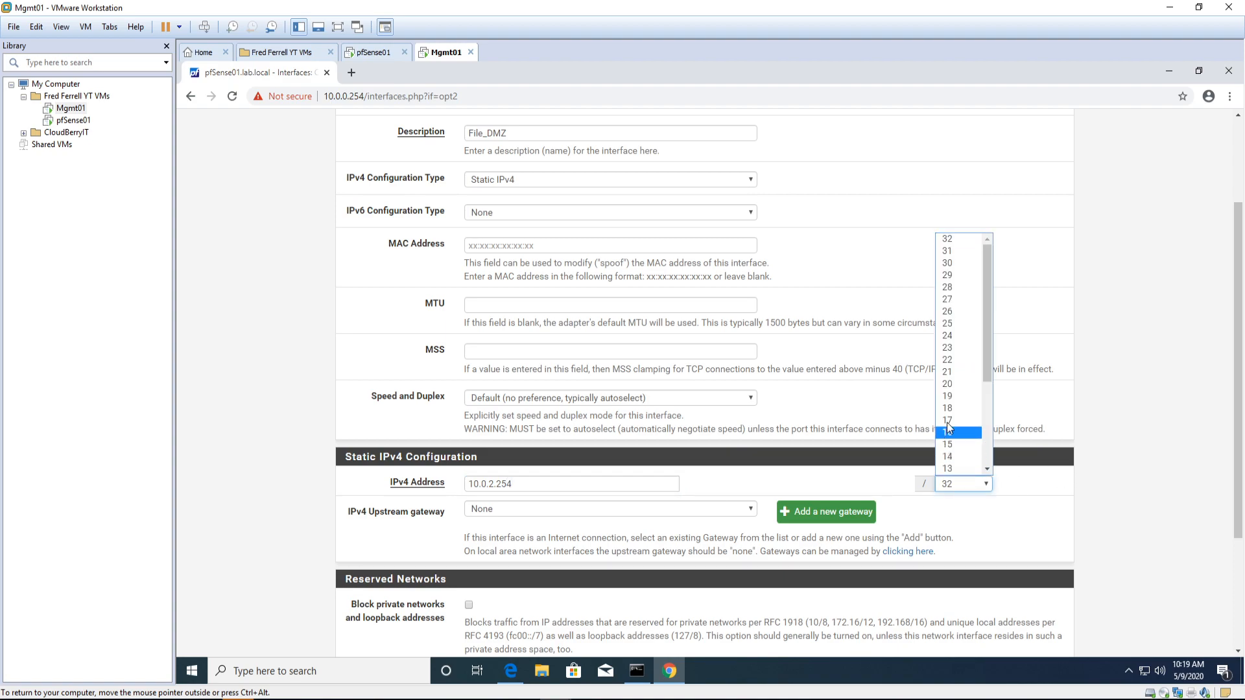
click(950, 336)
scroll(681, 577, down, 3)
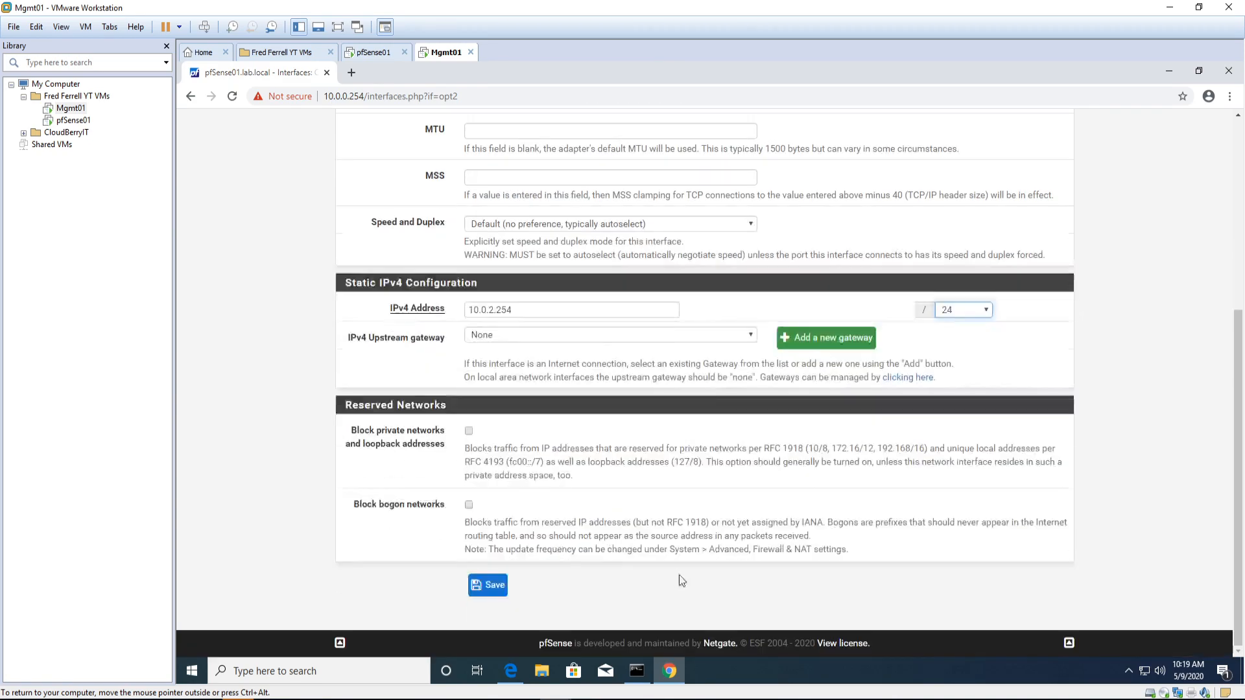
click(499, 584)
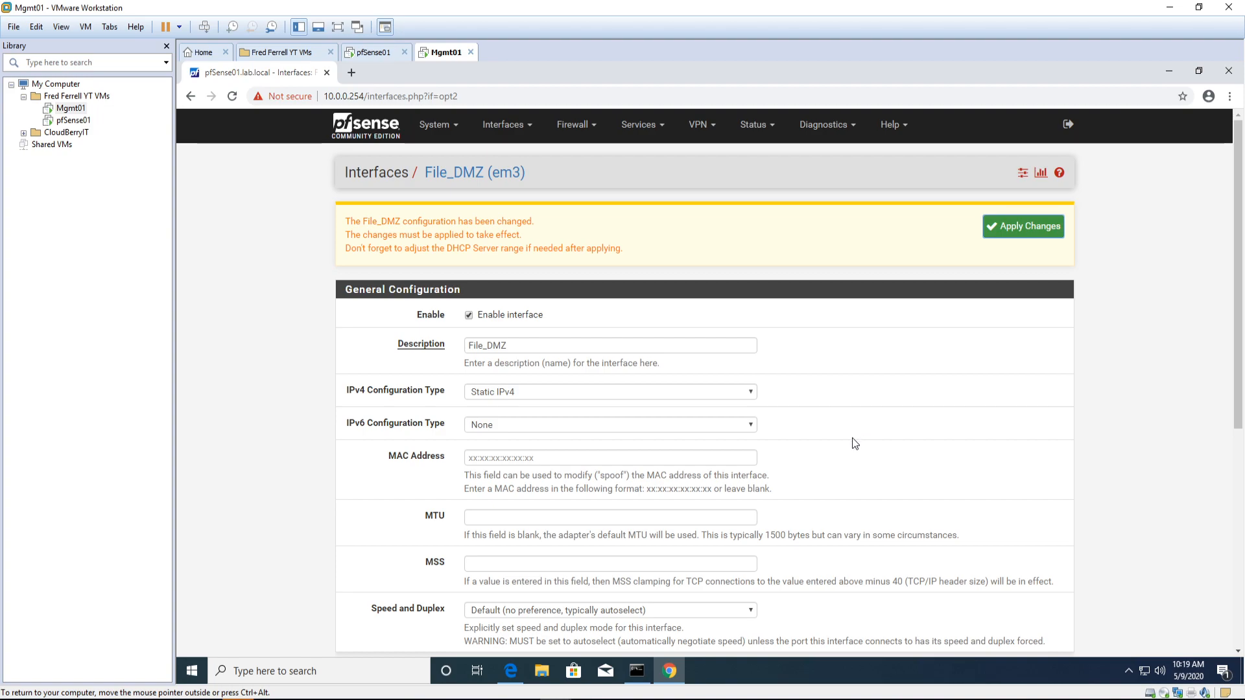
Step: Apply the File_DMZ changes and confirm the 10.0.2.254/24 address is in place
click(1006, 232)
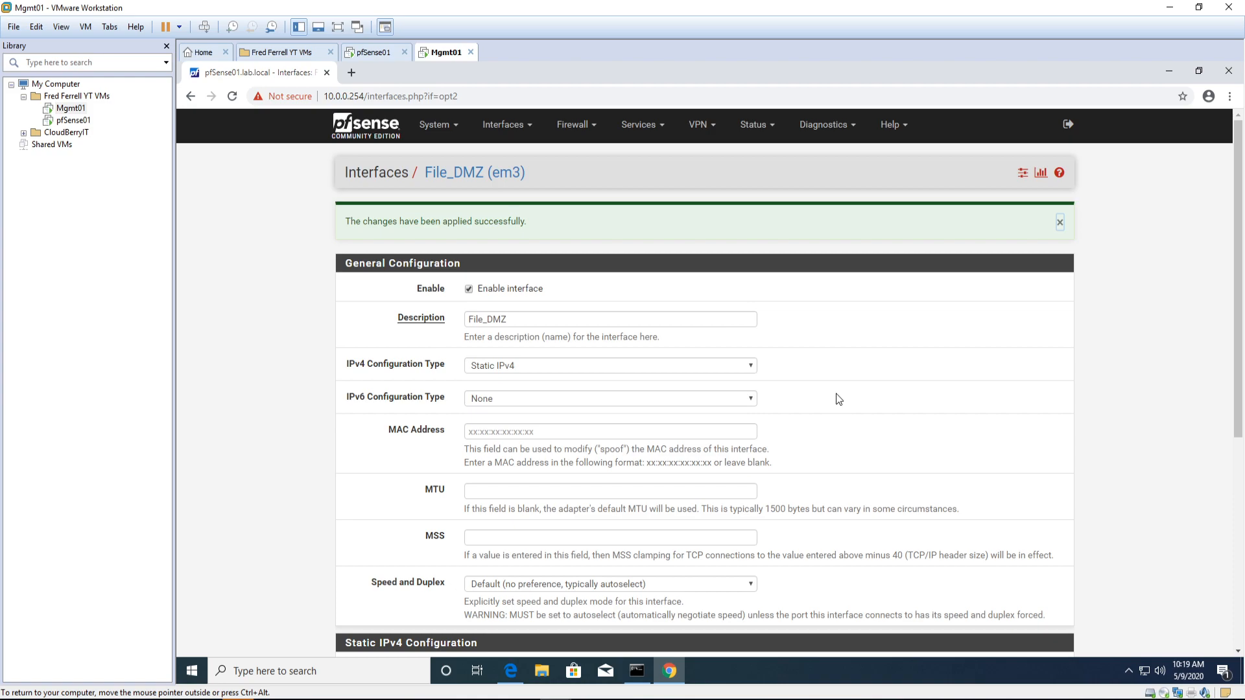
scroll(584, 492, down, 5)
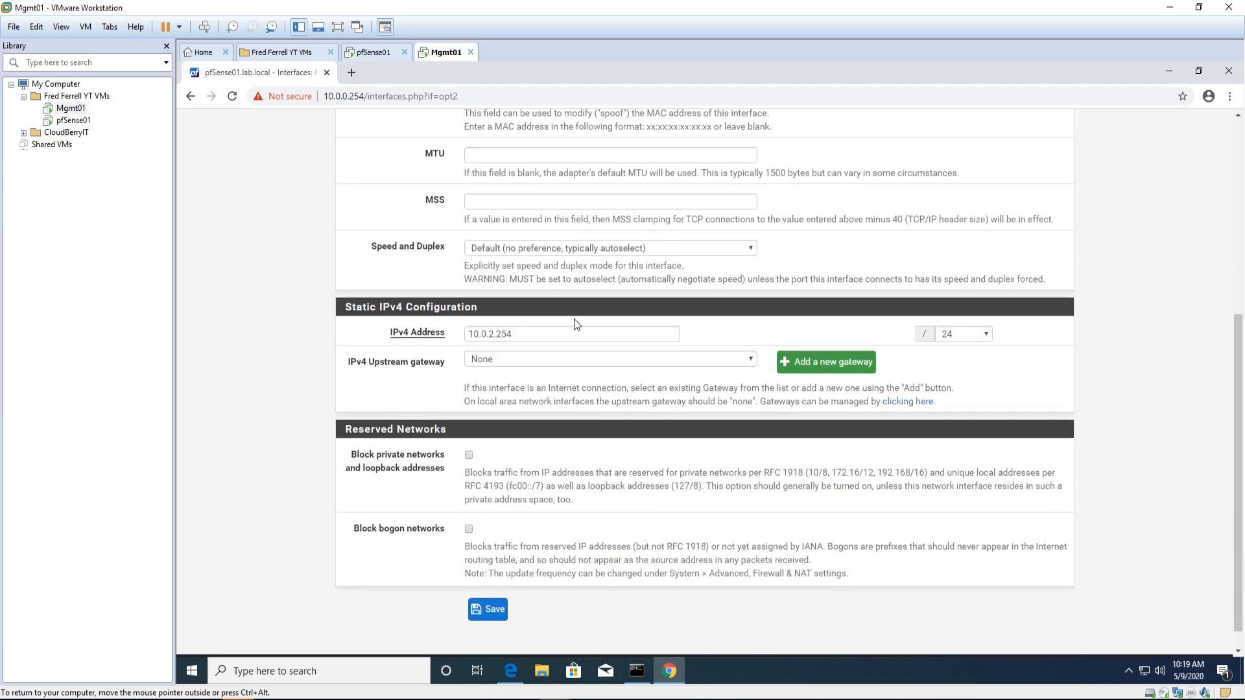
scroll(585, 360, up, 5)
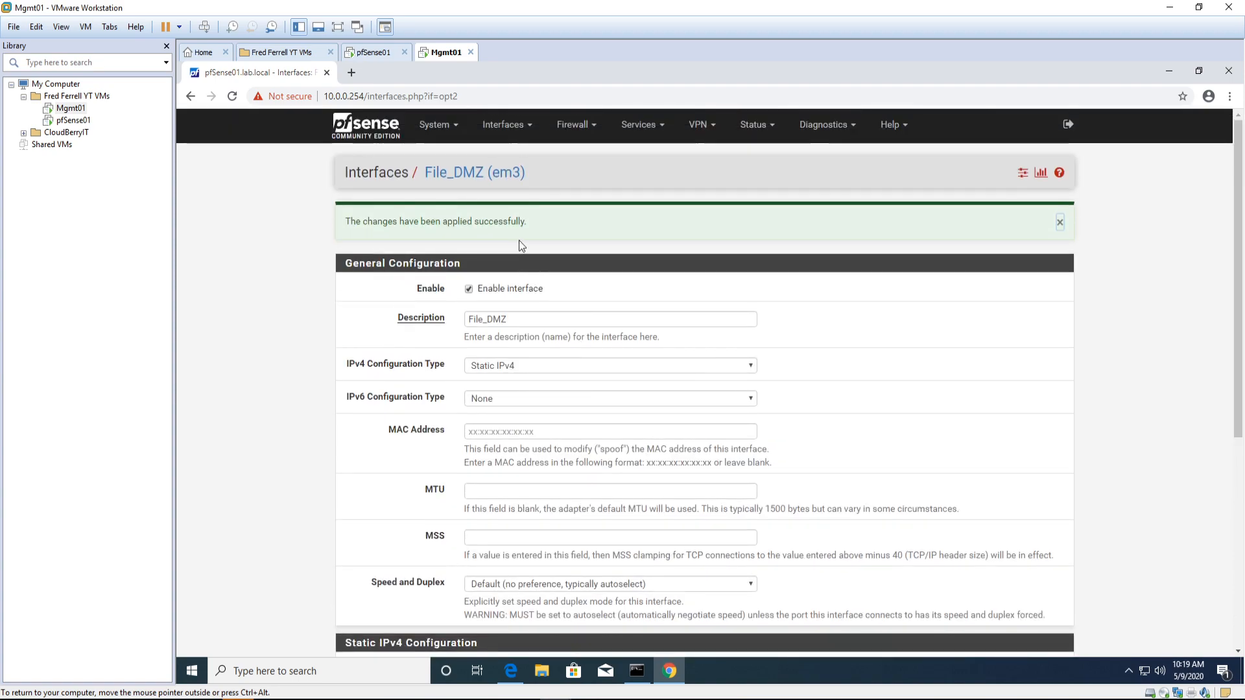
click(502, 125)
Step: Enable the OPT3 (em4) interface and name it Desktop_DMZ
click(496, 271)
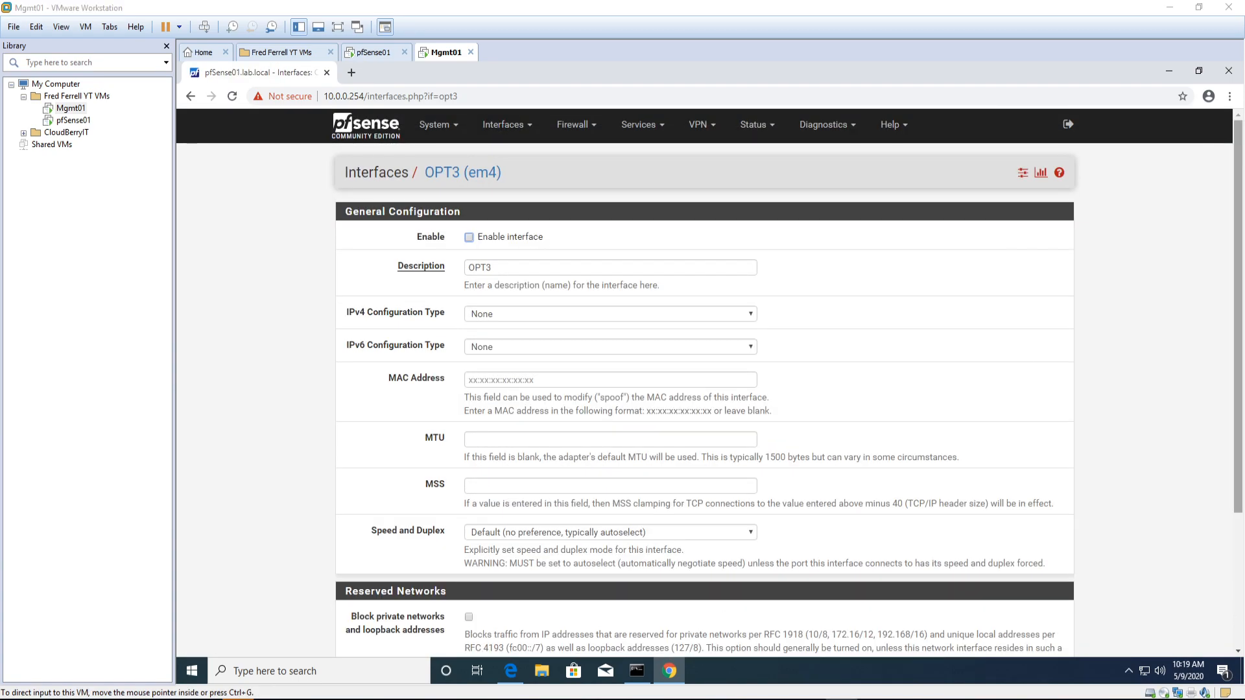
click(468, 238)
double_click(505, 268)
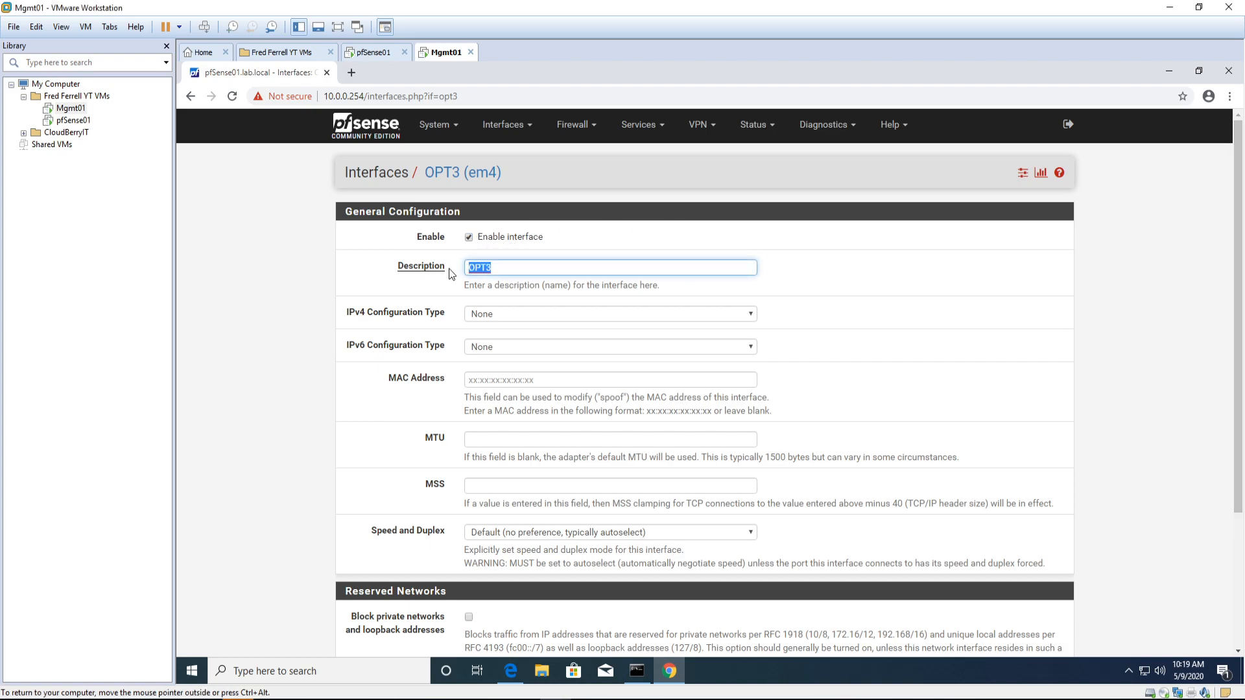
text(Desktop DMZ)
click(505, 267)
key(BackSpace)
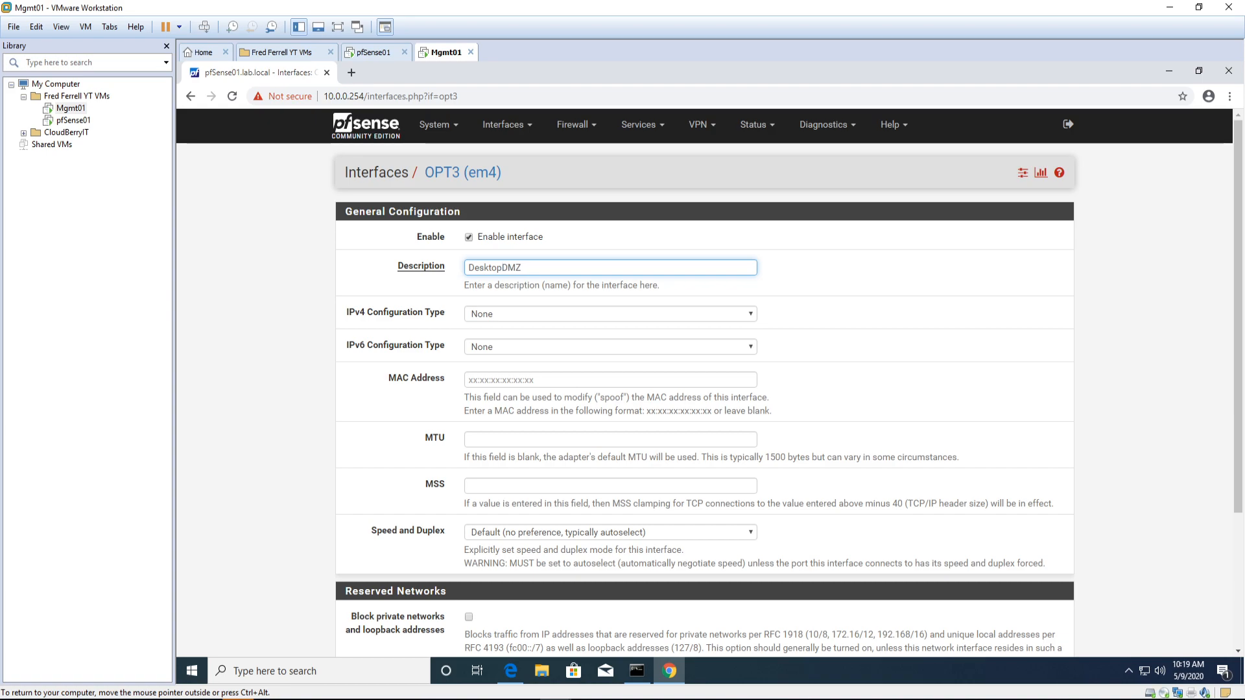
scroll(522, 336, down, 3)
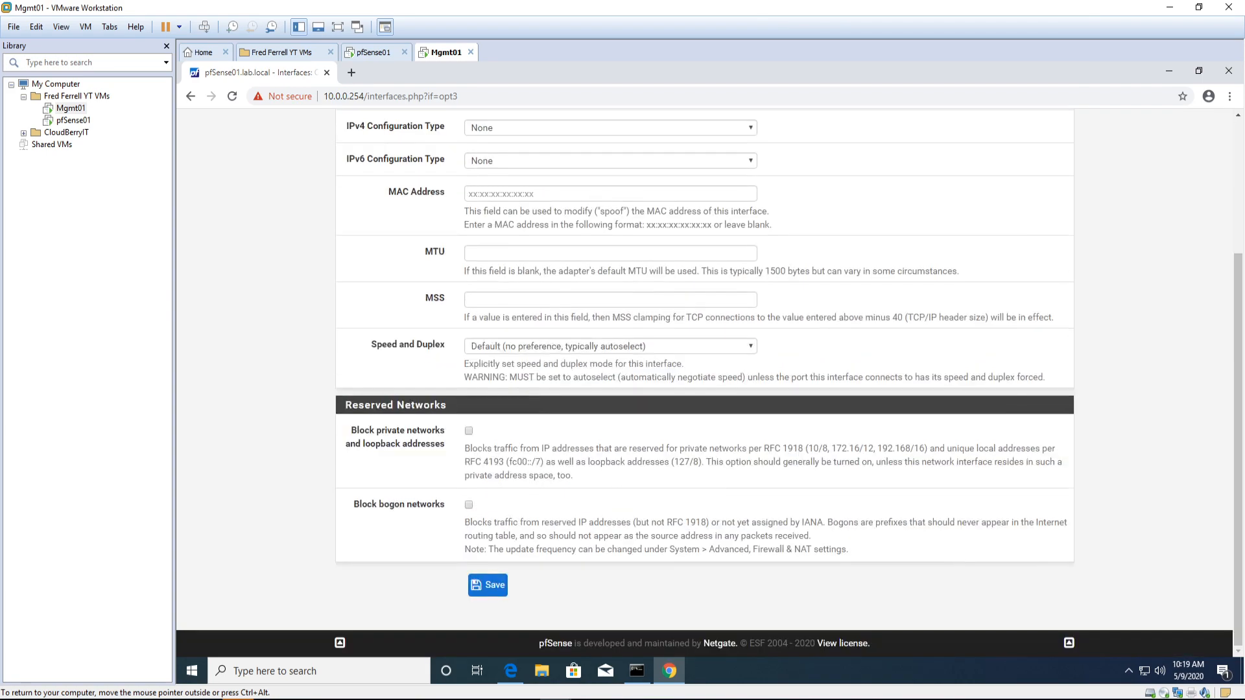
scroll(548, 324, up, 3)
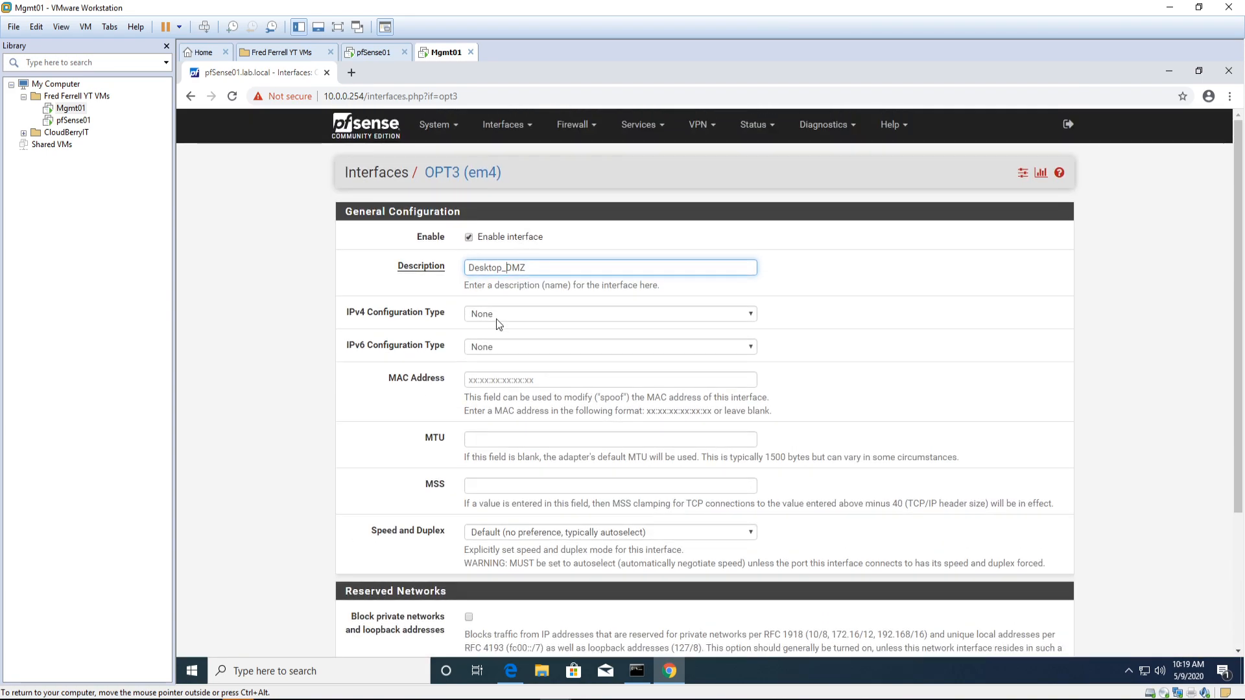
Step: Set OPT3 to static IPv4 10.0.3.254 with a /24 prefix and save
click(538, 314)
click(512, 340)
scroll(563, 363, down, 4)
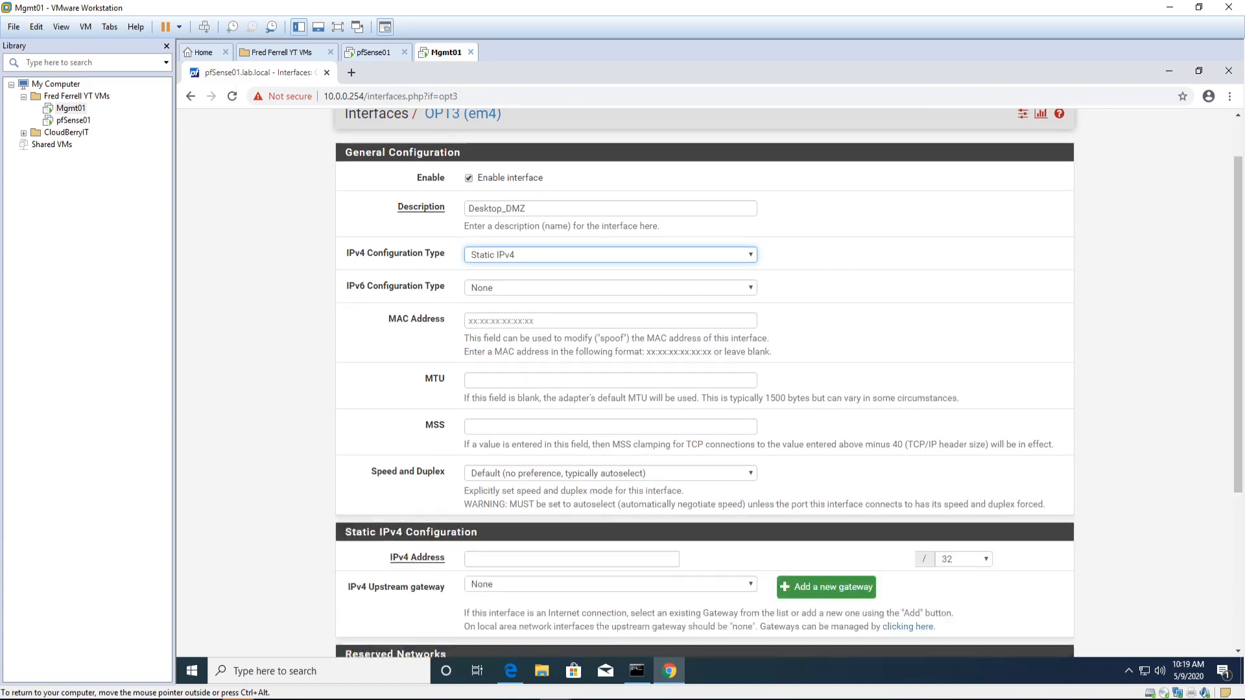
click(563, 349)
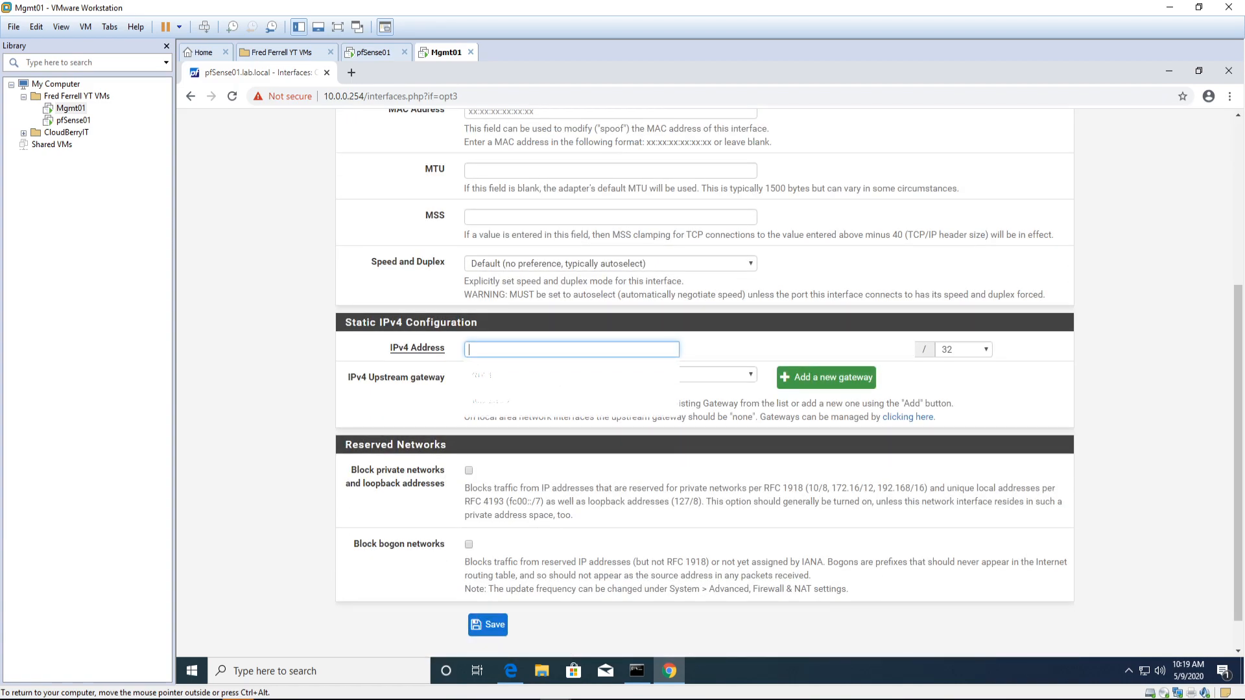
text(10.0.3)
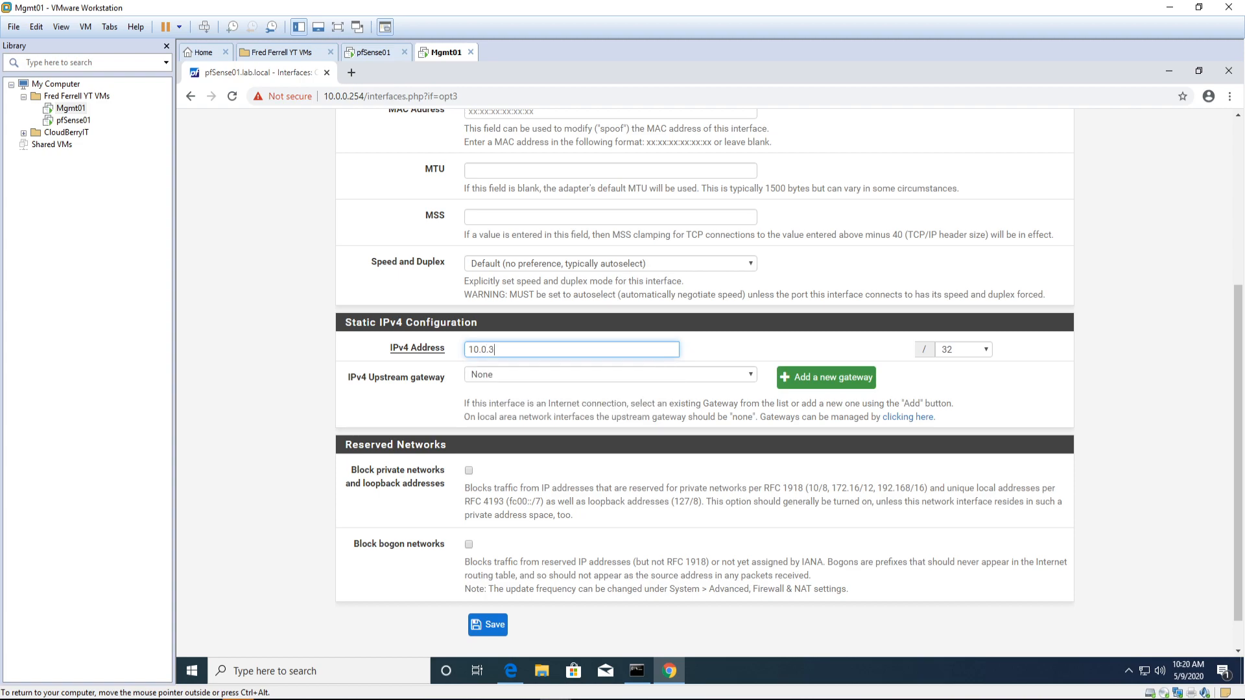
text(.254)
click(950, 352)
click(956, 459)
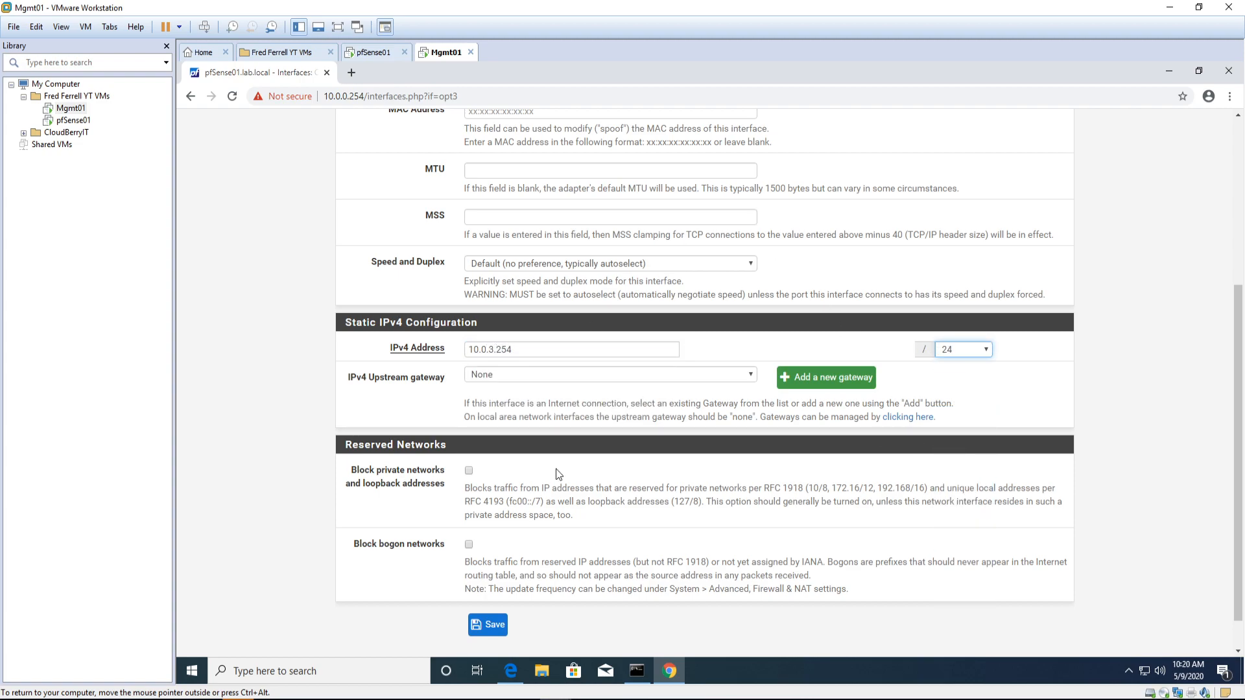
click(495, 626)
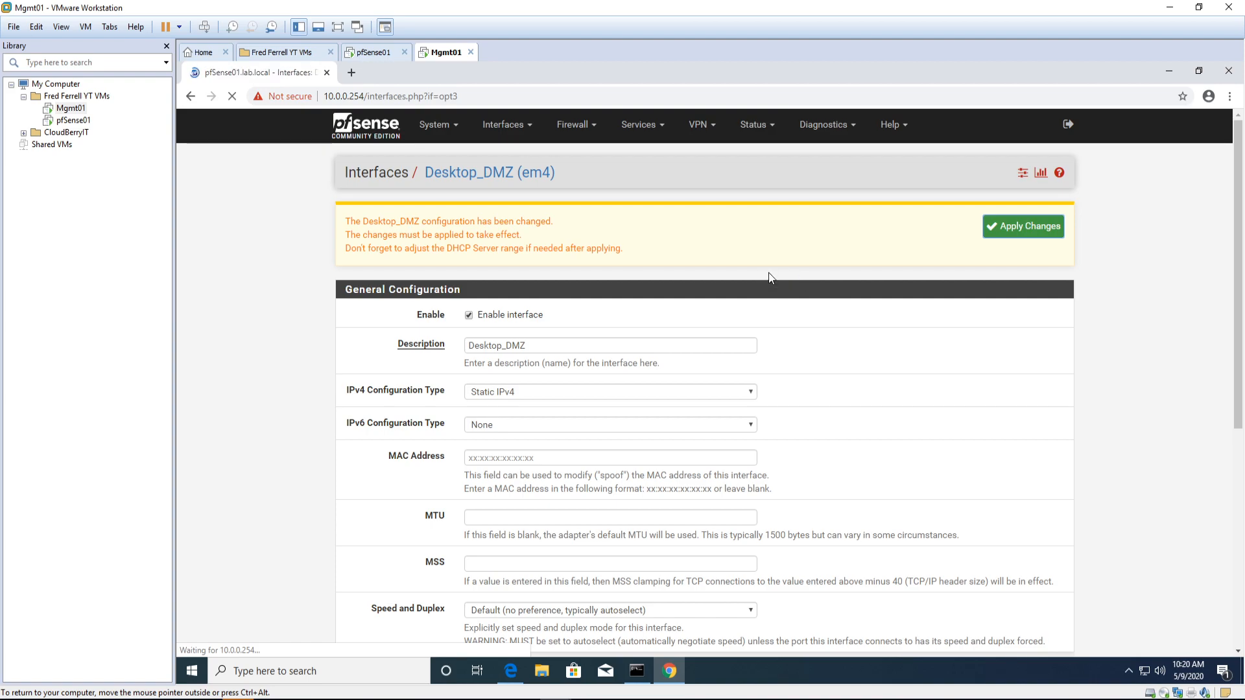
Step: Bring up the pfSense Interfaces list after the Desktop_DMZ changes take effect
click(499, 130)
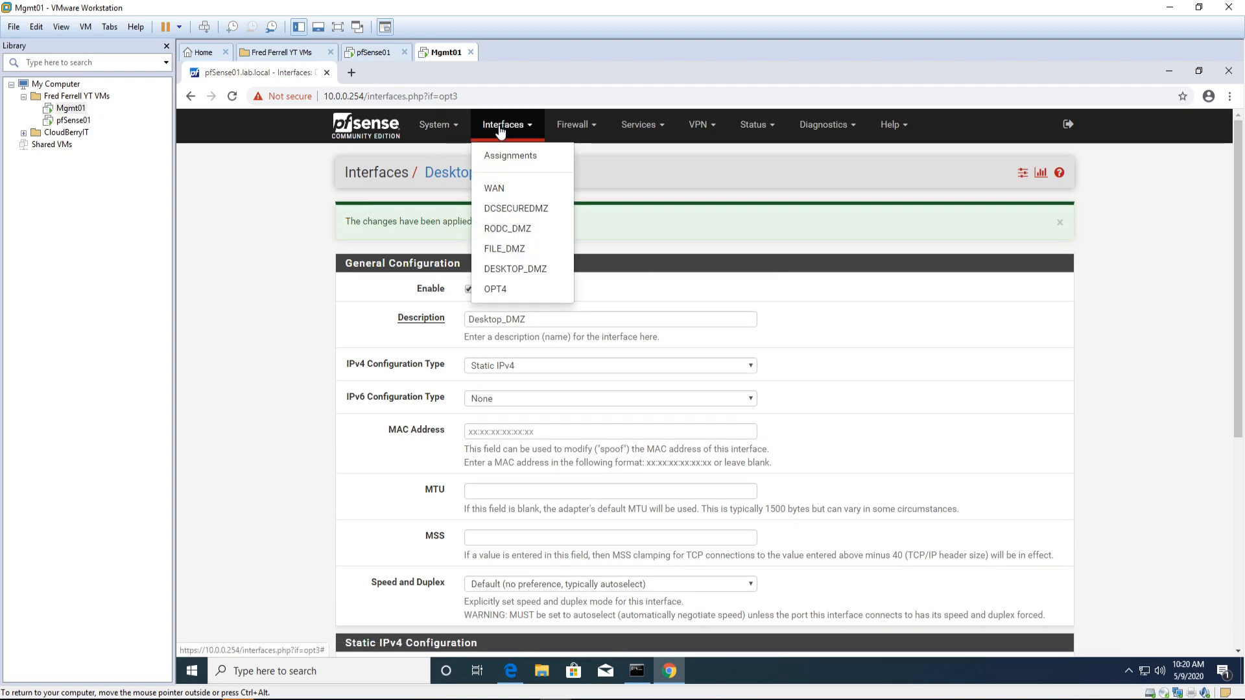
Step: Enable the OPT4 interface and change its description to Mgmt_DMZ
click(495, 291)
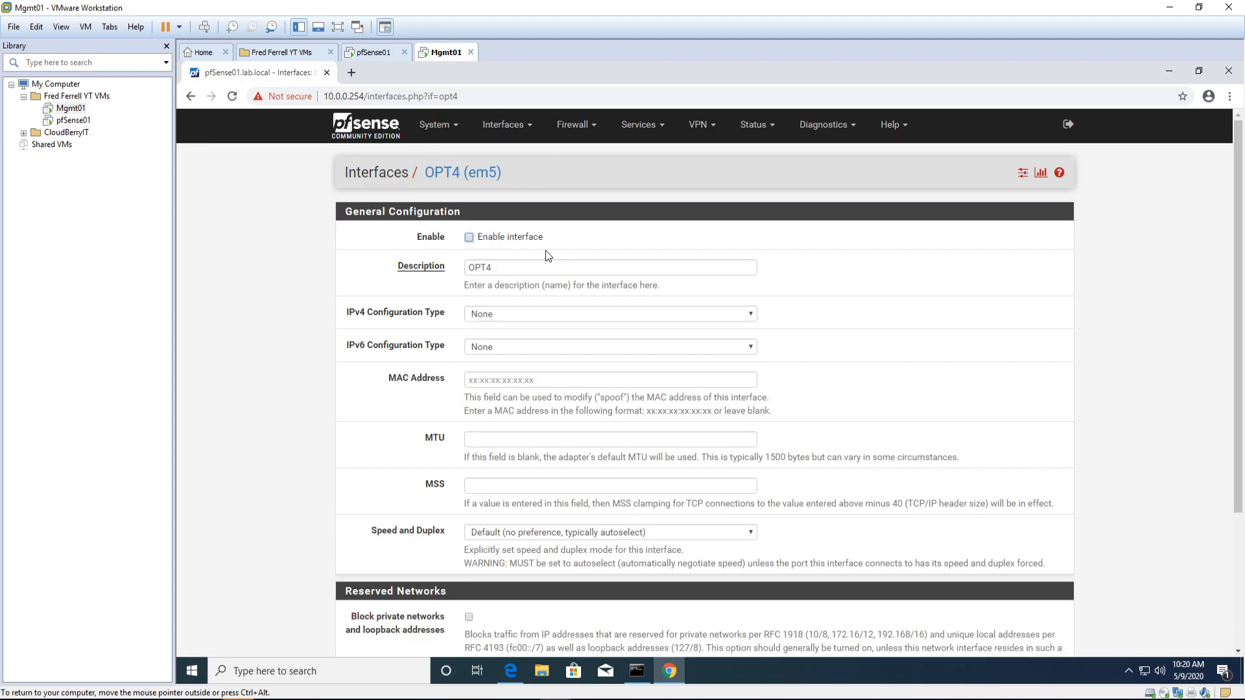
click(468, 238)
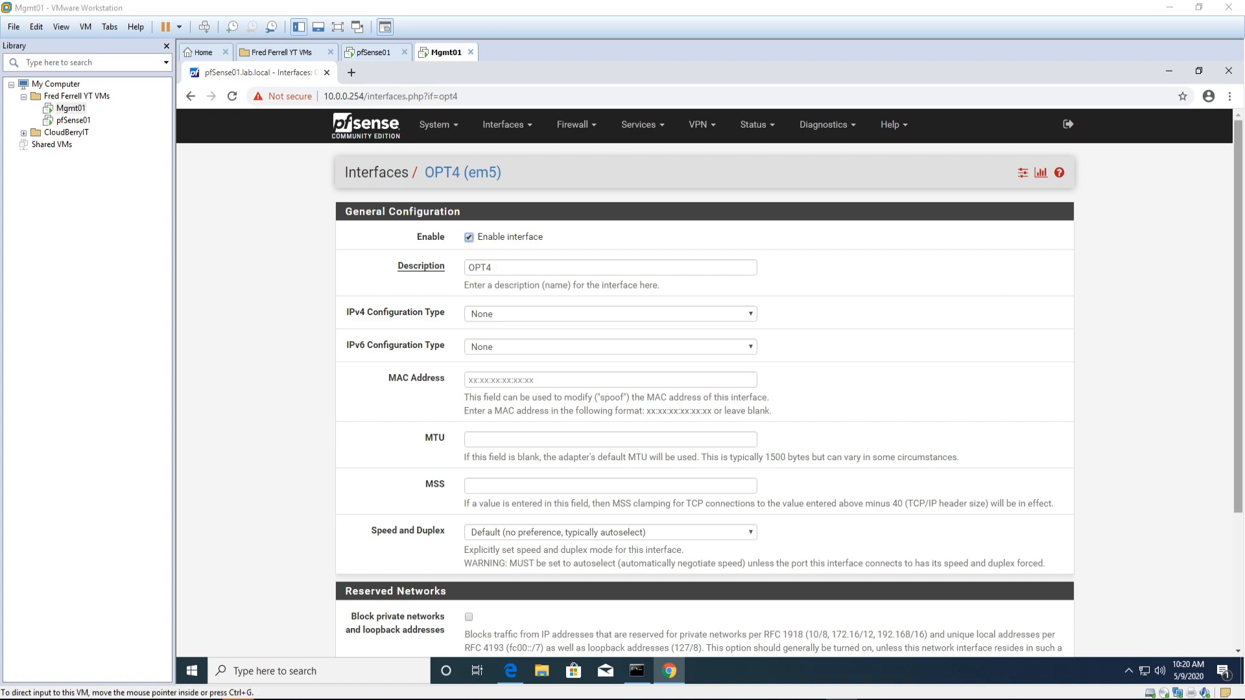
click(501, 266)
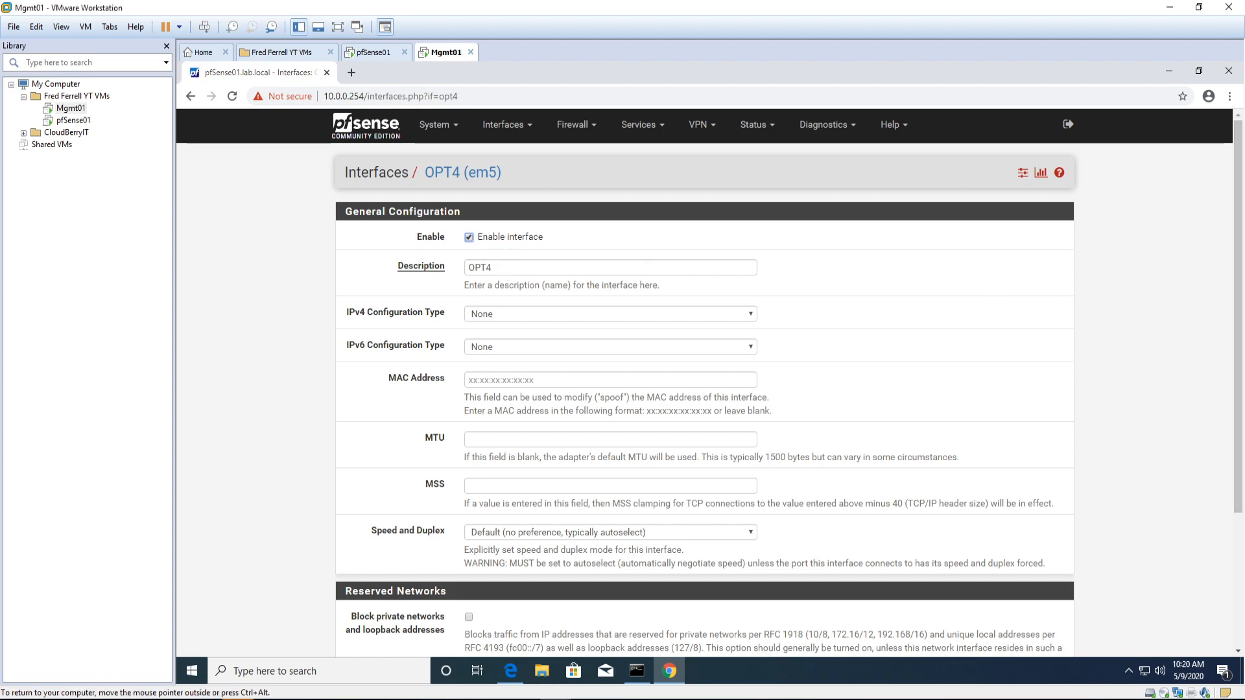
key(ctrl+a)
text(Mgmt DMZ)
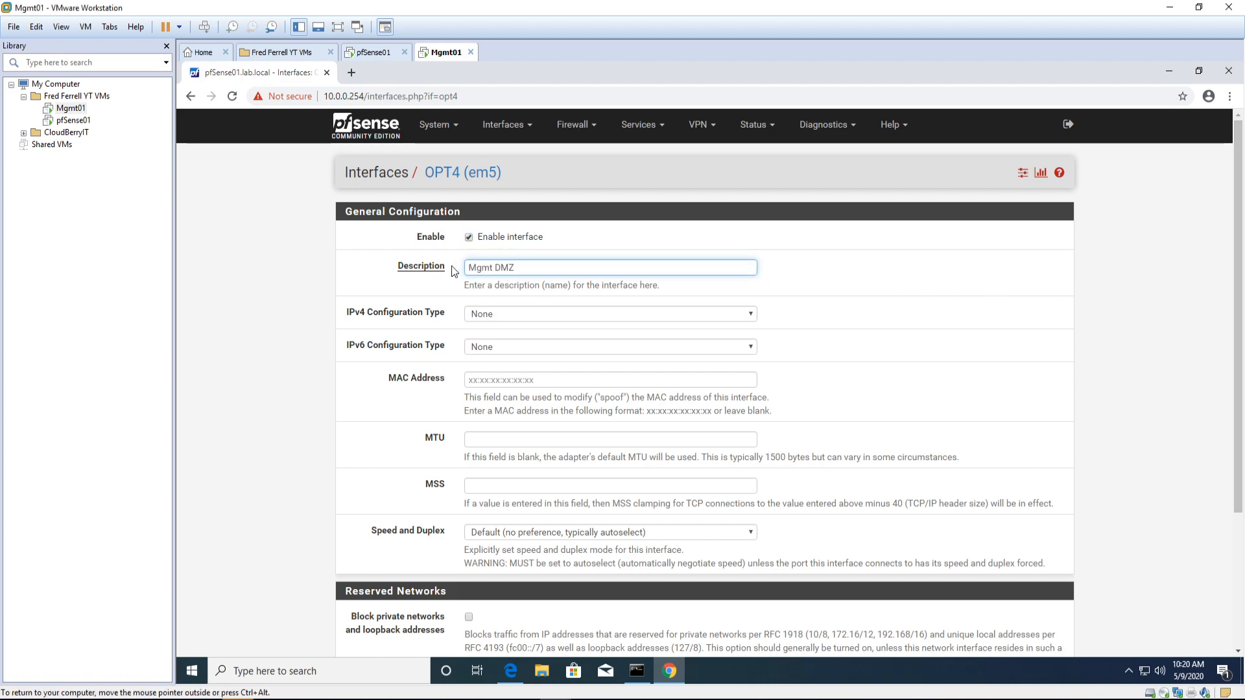
key(BackSpace)
text(_)
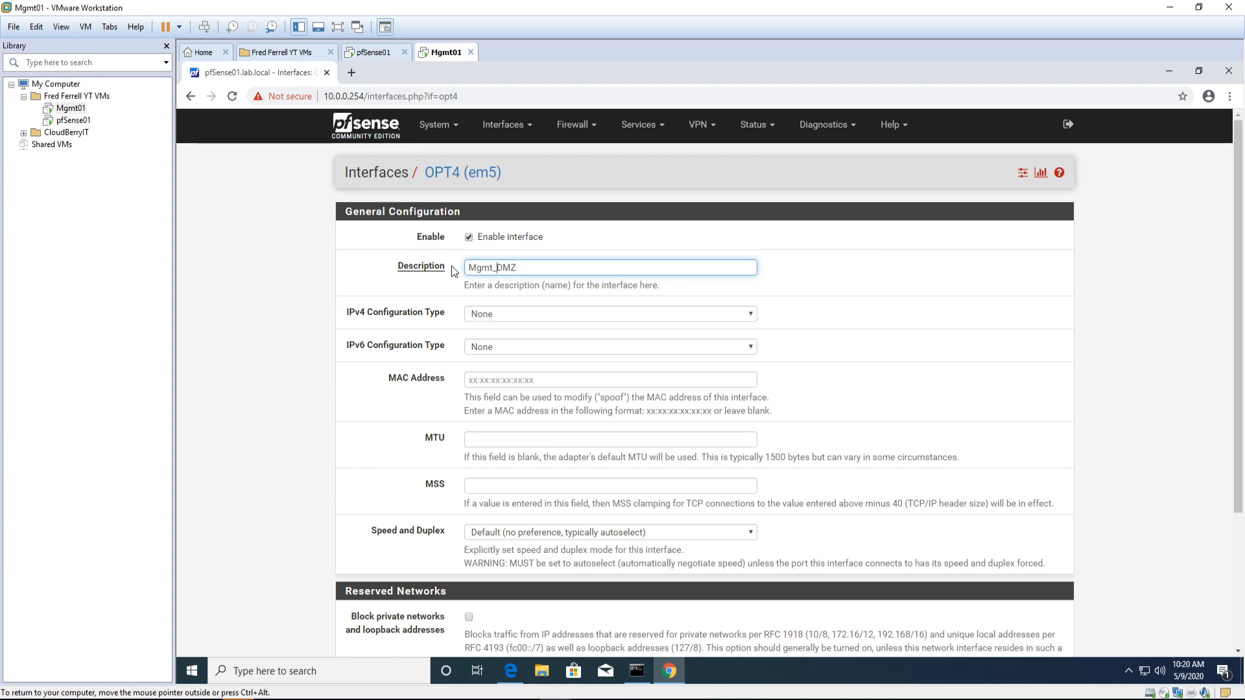
Step: Give Mgmt_DMZ static IPv4 10.0.4.254/24, then save and apply the changes
click(488, 316)
click(497, 333)
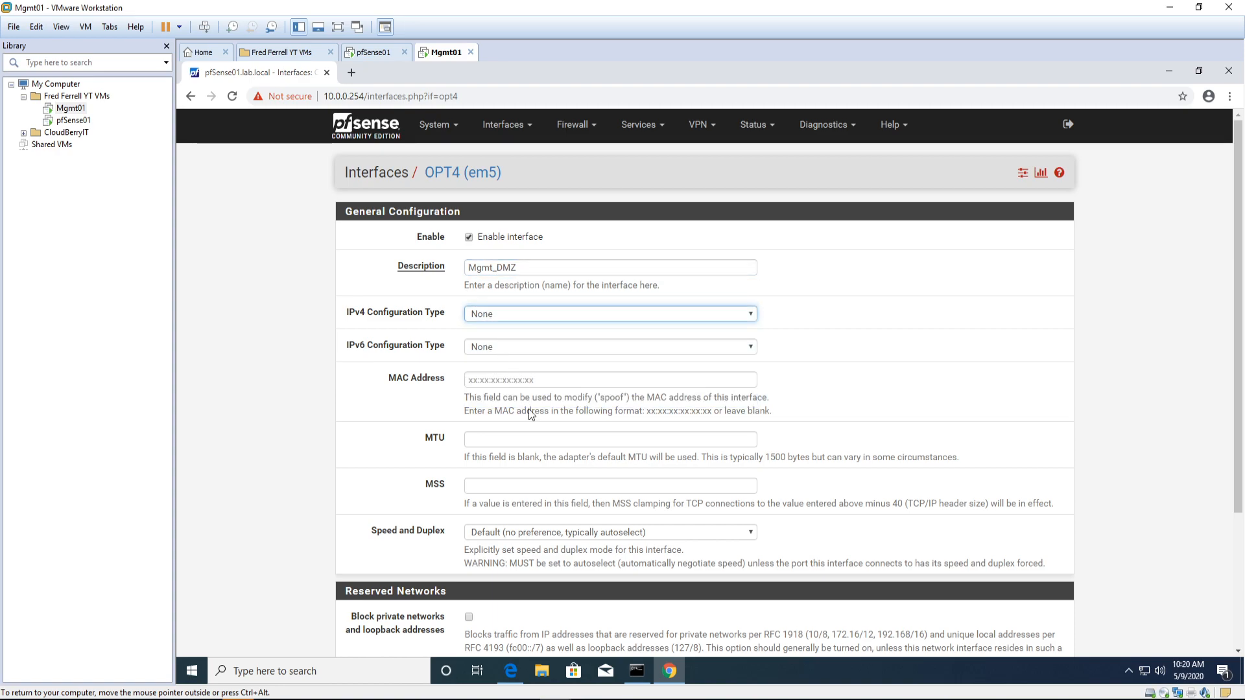
scroll(546, 384, down, 4)
click(552, 352)
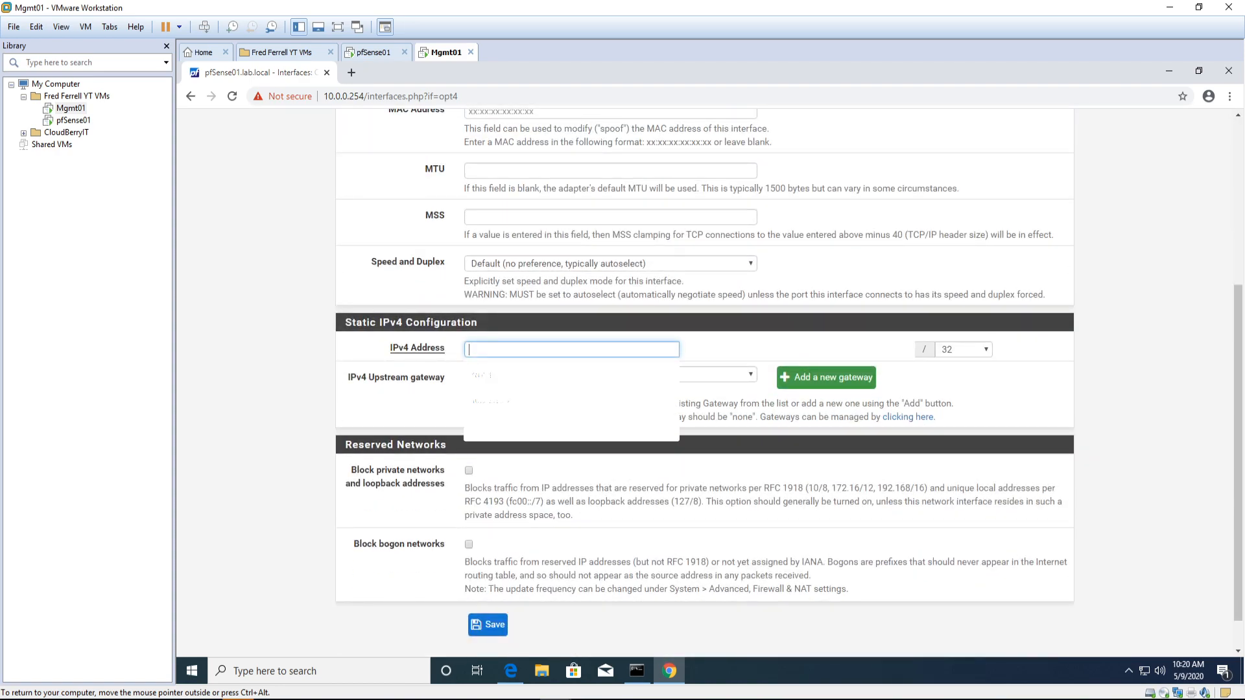
text(10.0.4.)
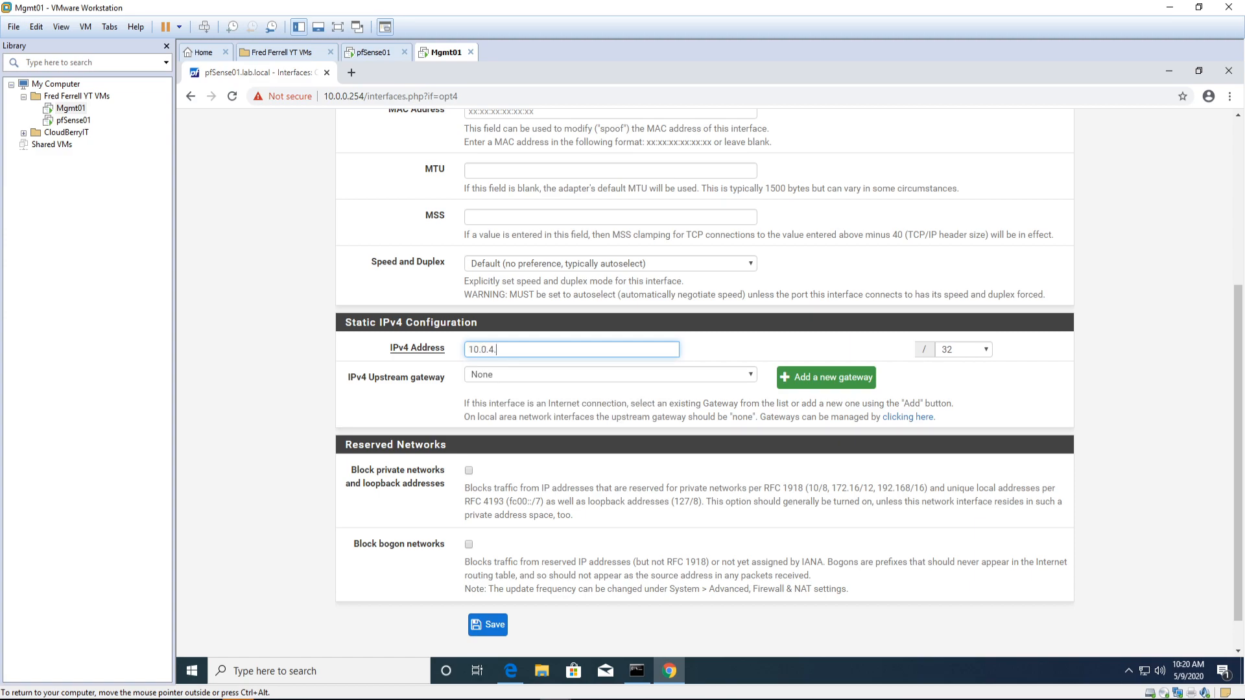
text(254)
click(948, 349)
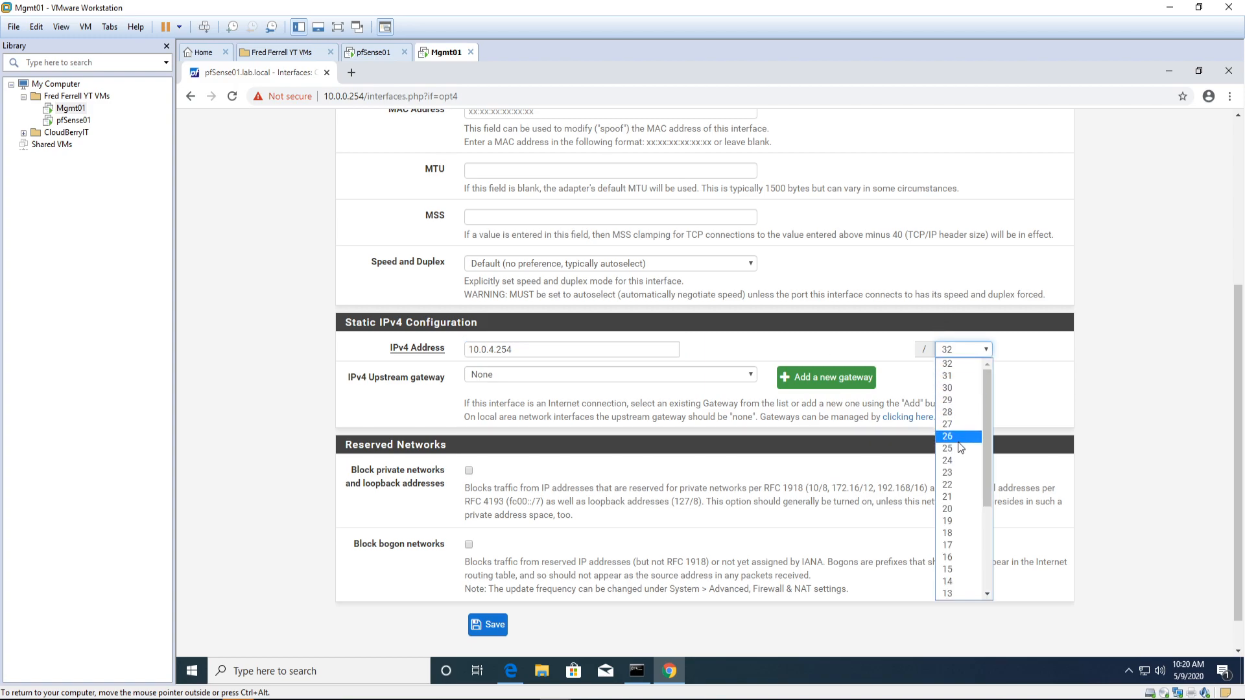
click(947, 460)
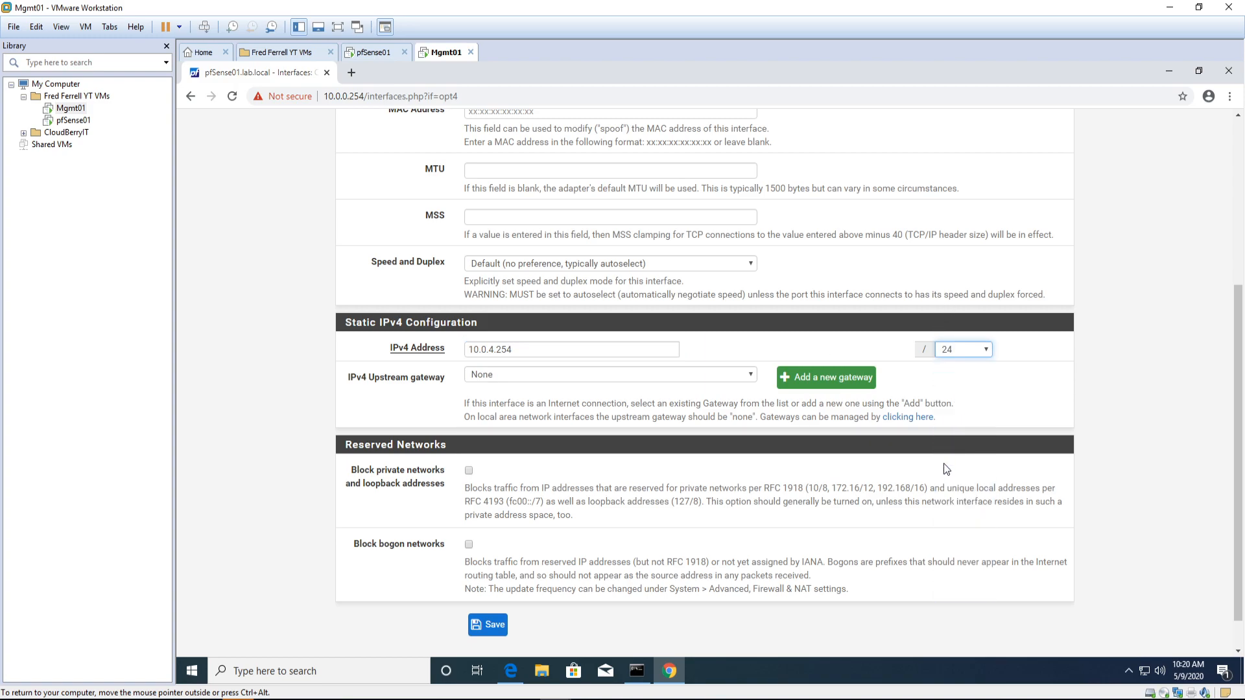
click(493, 625)
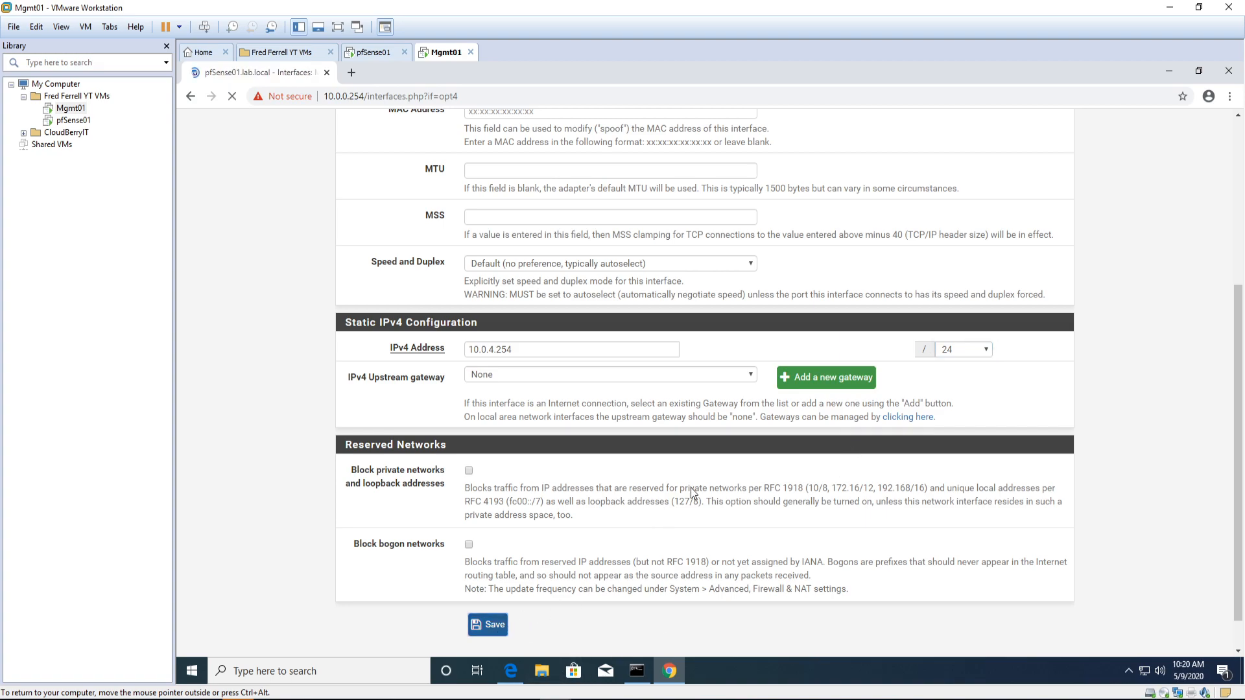
click(998, 224)
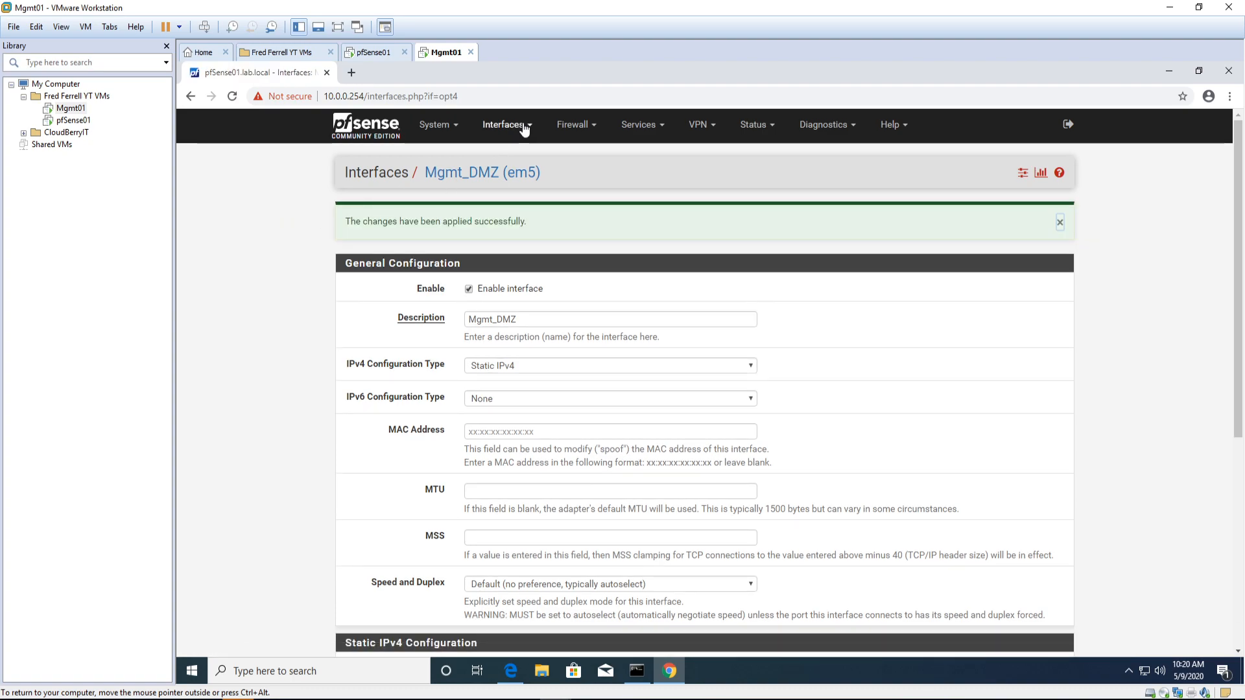
click(525, 127)
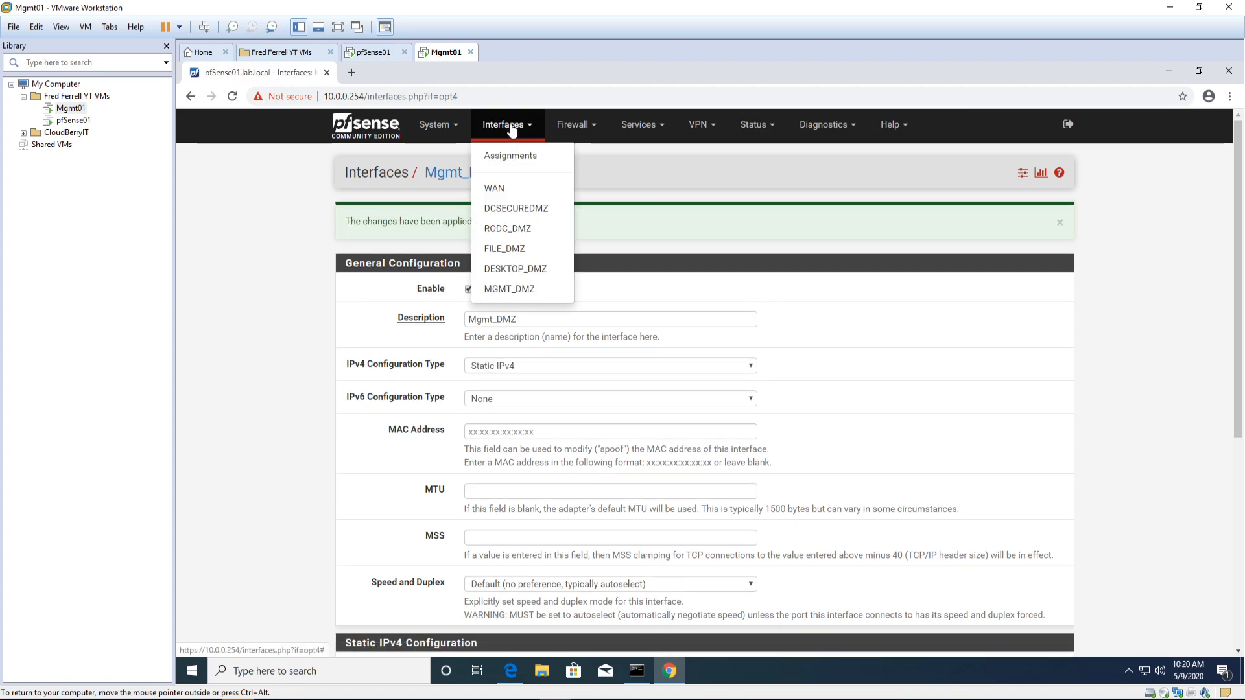
Step: Add underscores to rename DCSecureDMZ to DC_Secure_DMZ, save, apply, and return to the dashboard
click(508, 210)
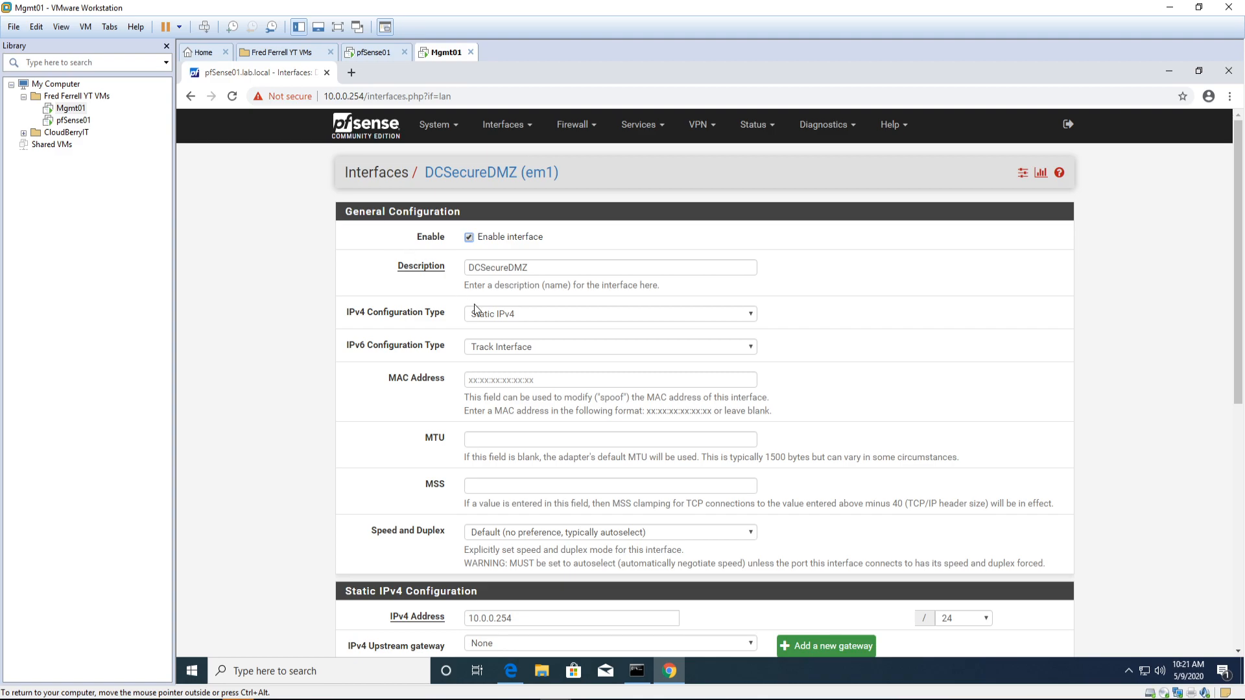
click(480, 267)
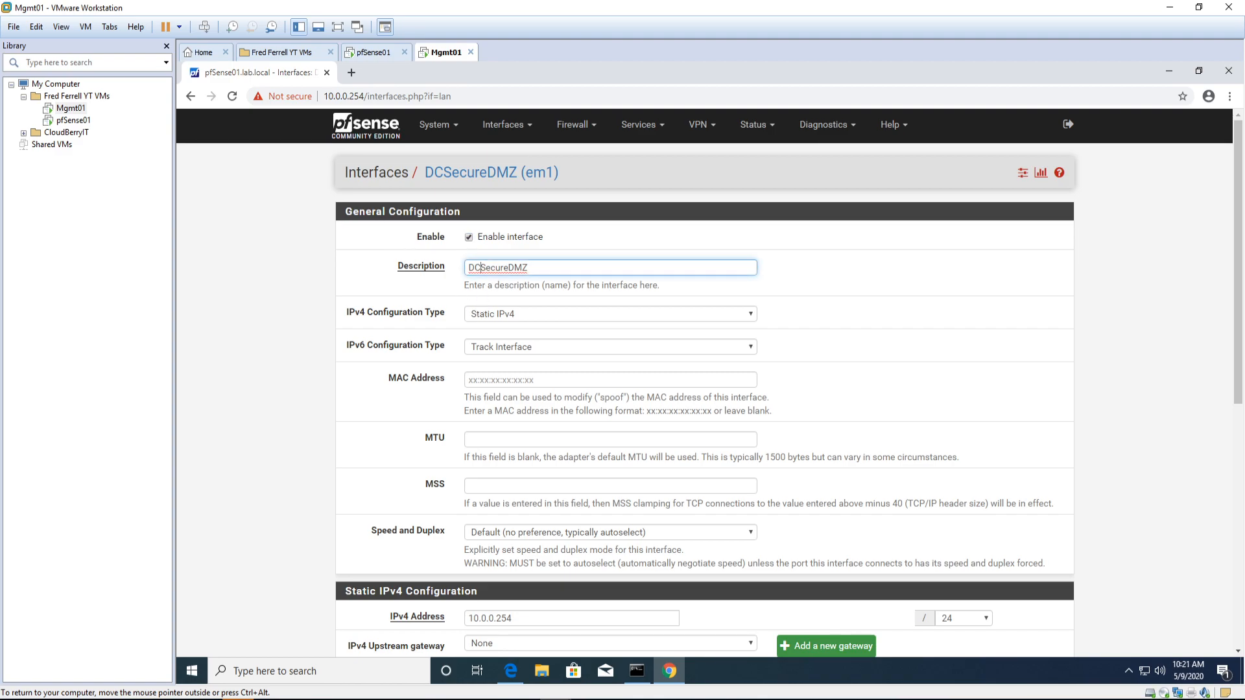
text(_)
click(517, 267)
text(_)
scroll(538, 566, down, 7)
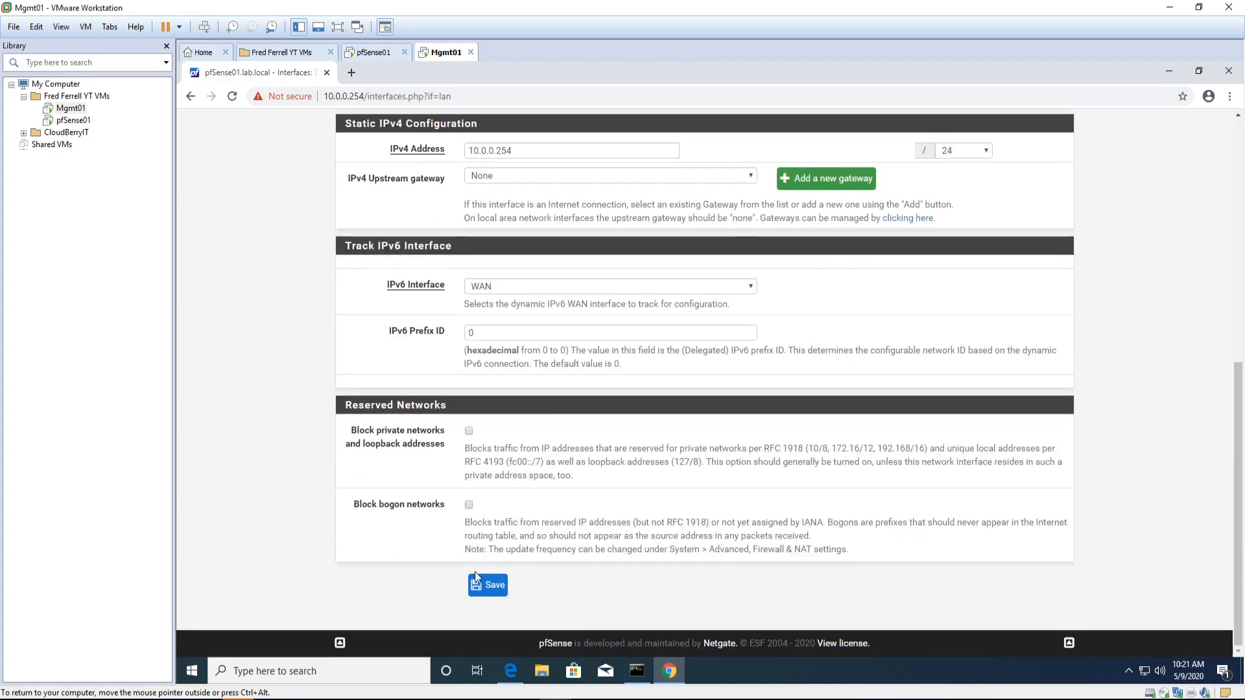
click(491, 586)
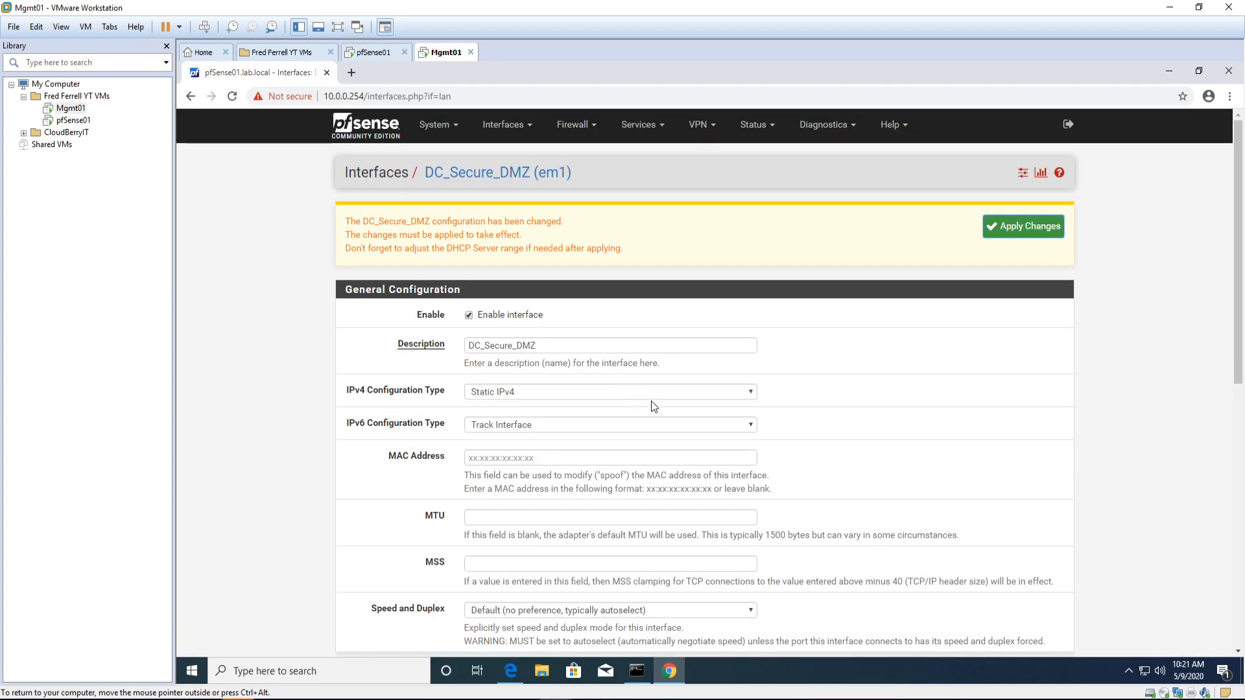
click(995, 227)
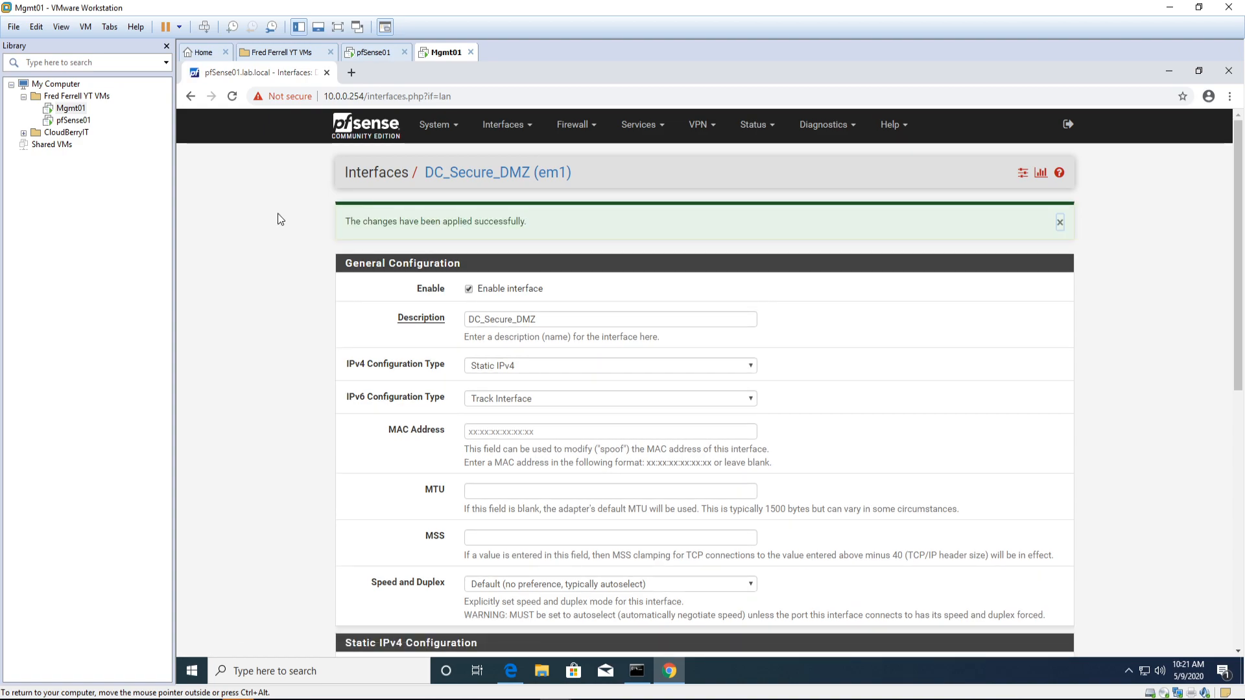
click(362, 124)
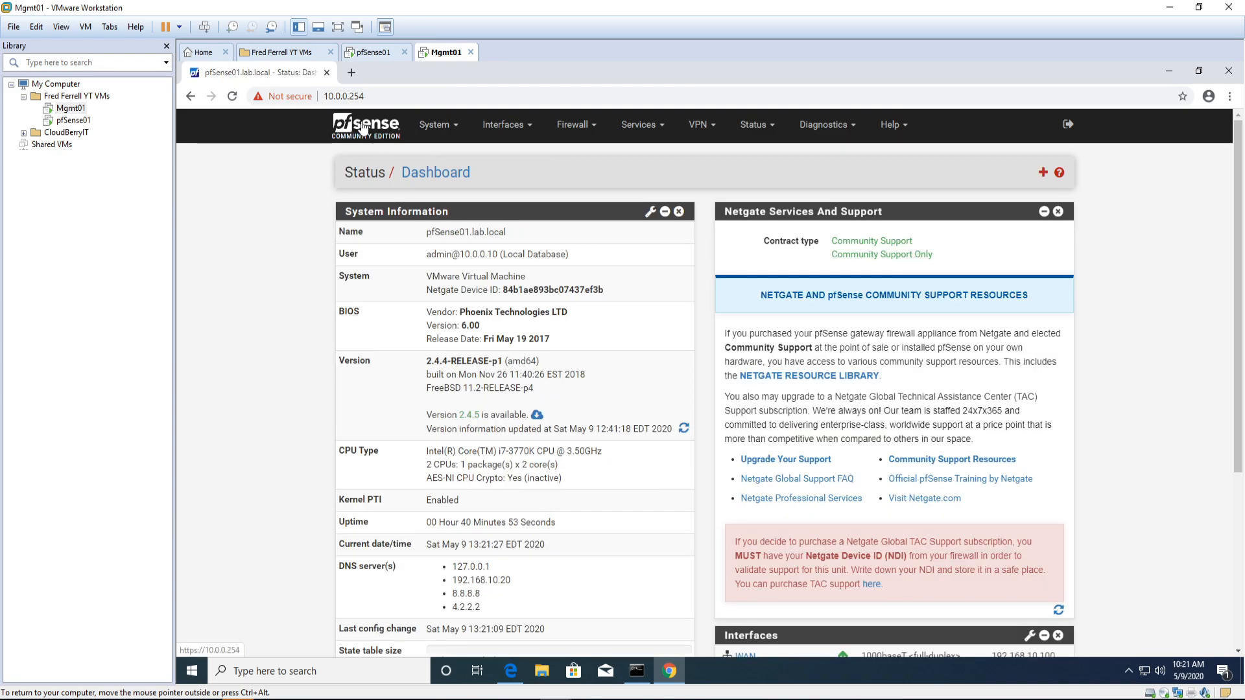
scroll(833, 502, down, 5)
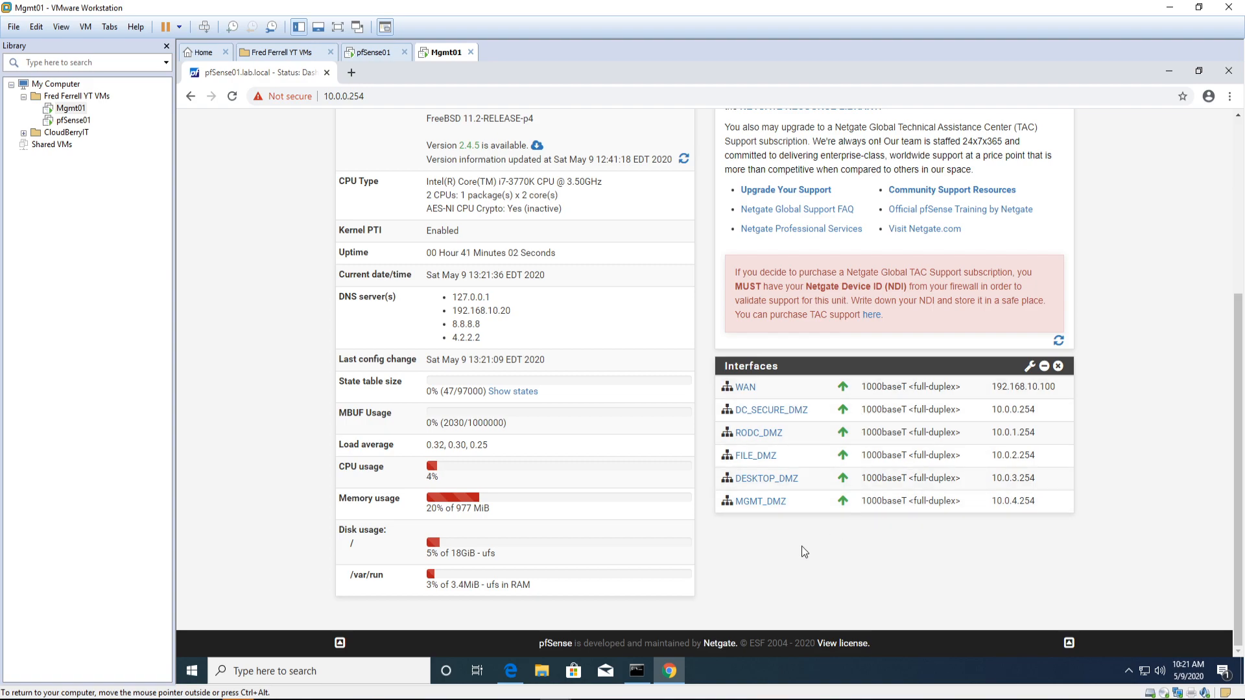
scroll(707, 585, up, 5)
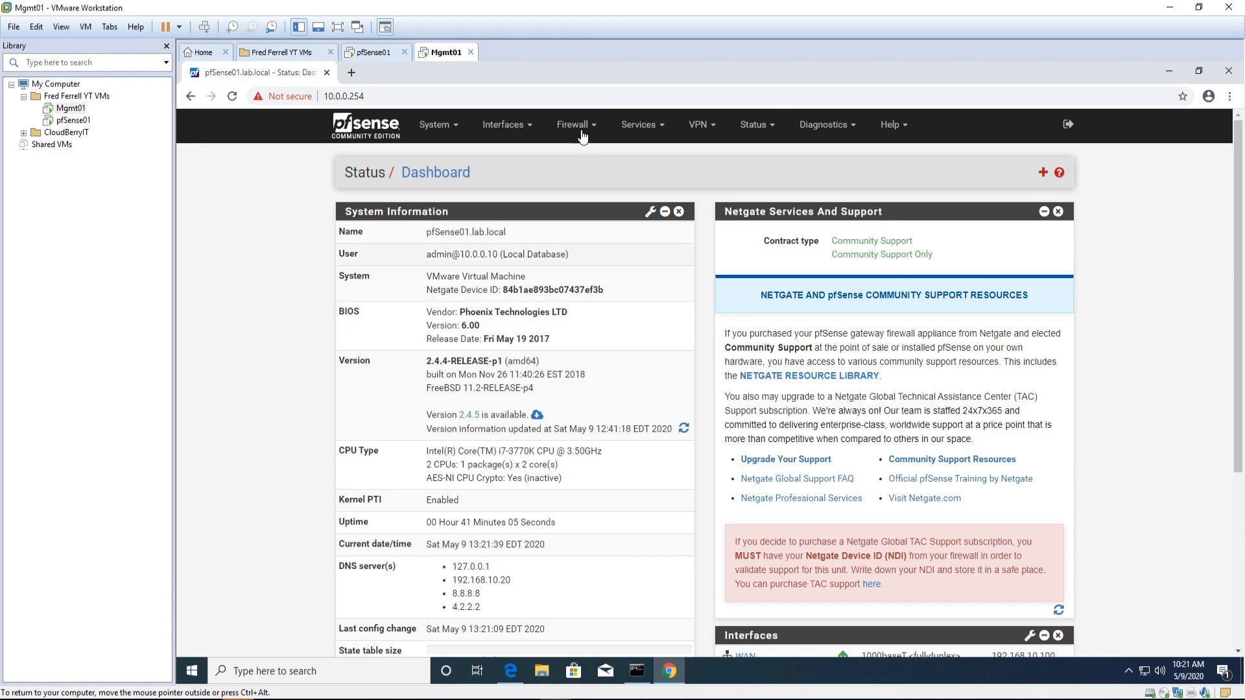
Step: Review the DHCP server settings for RODC_DMZ, FILE_DMZ, DESKTOP_DMZ and MGMT_DMZ
click(629, 130)
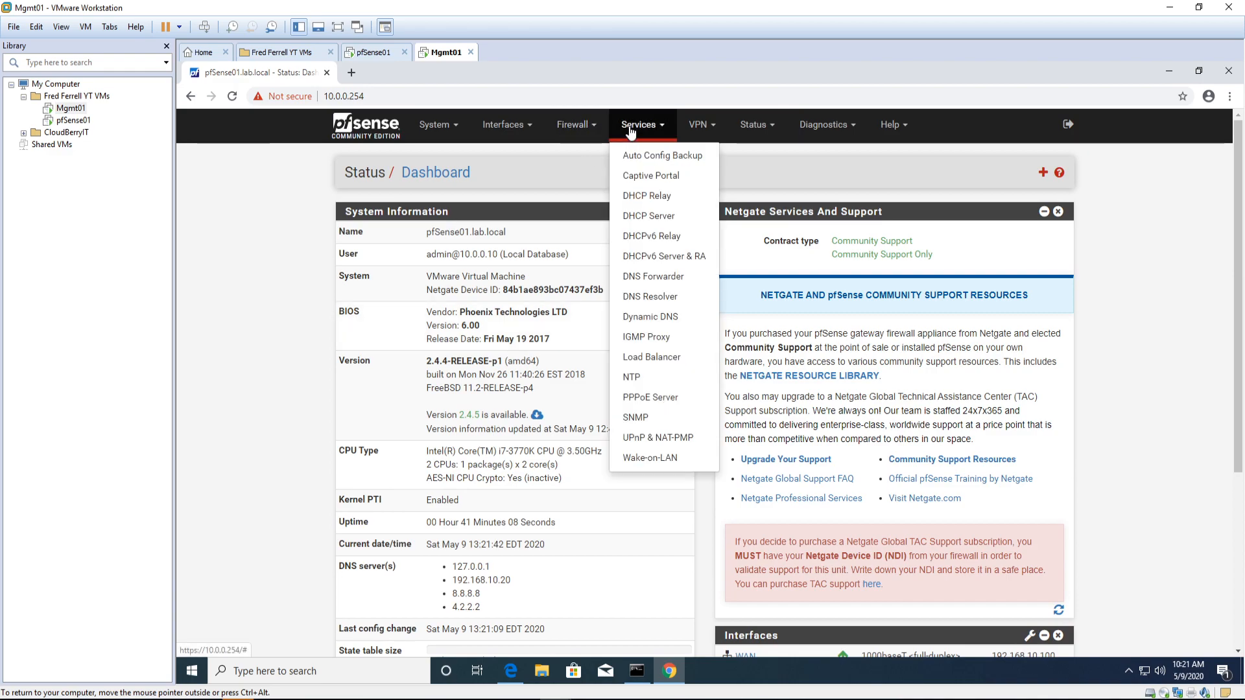
click(645, 216)
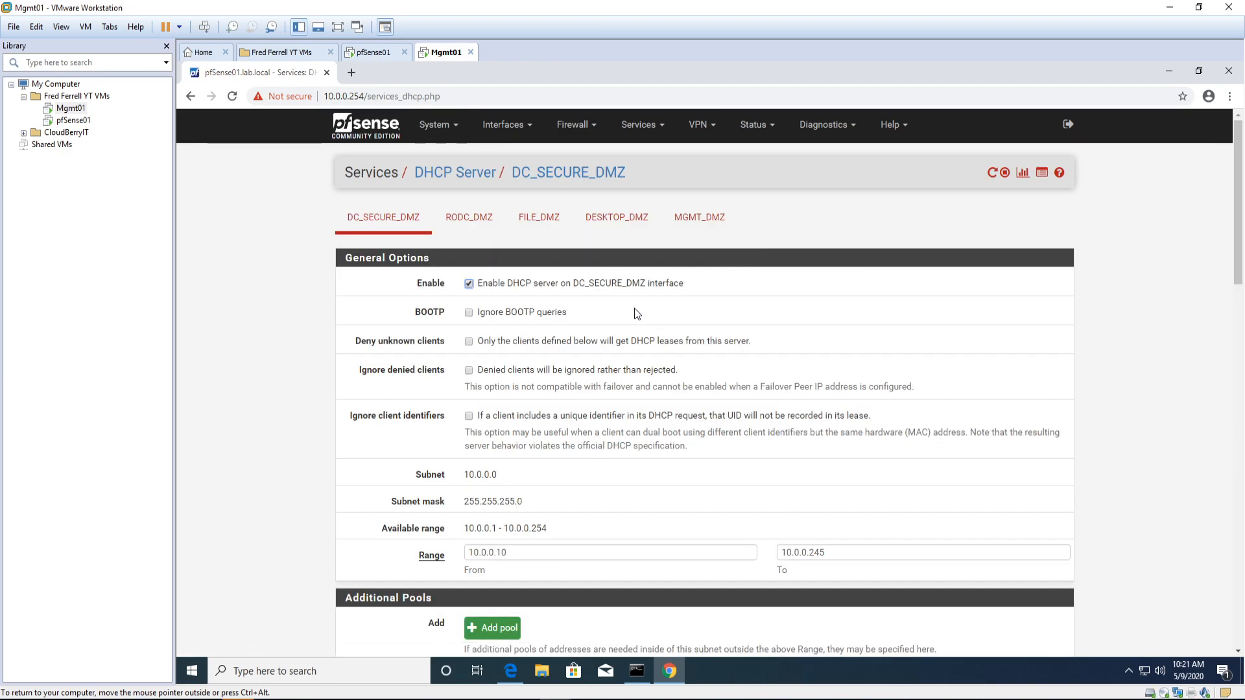
click(469, 284)
click(482, 233)
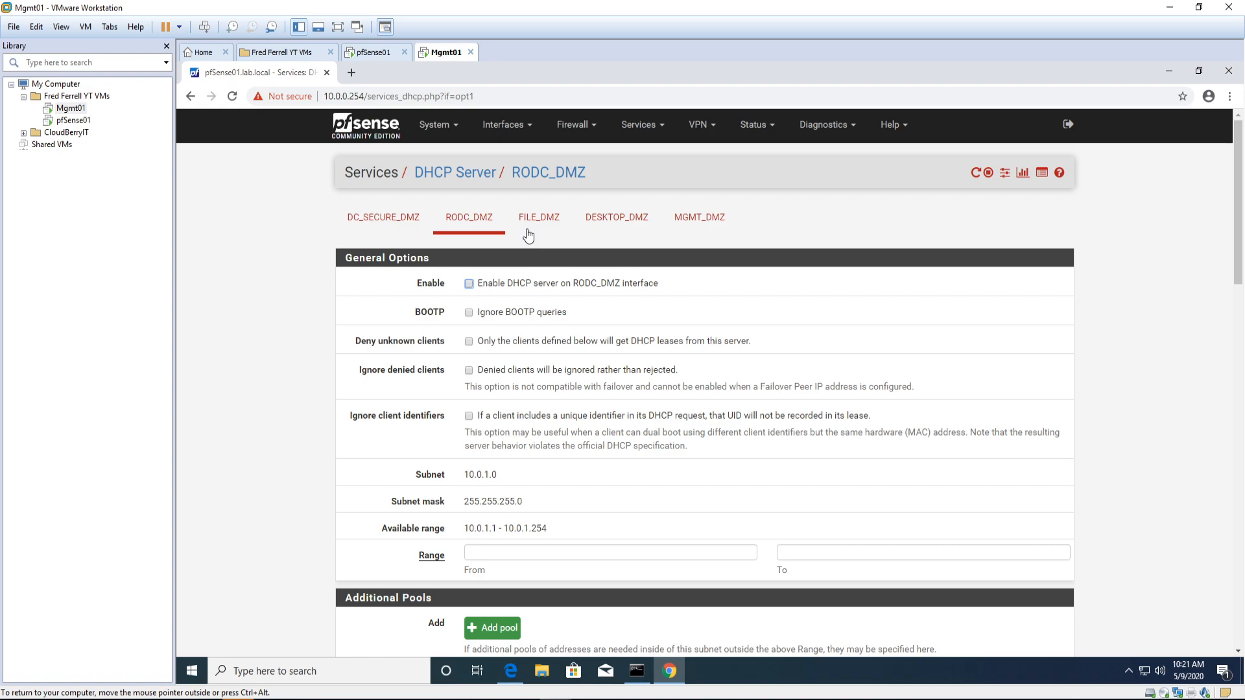
click(538, 224)
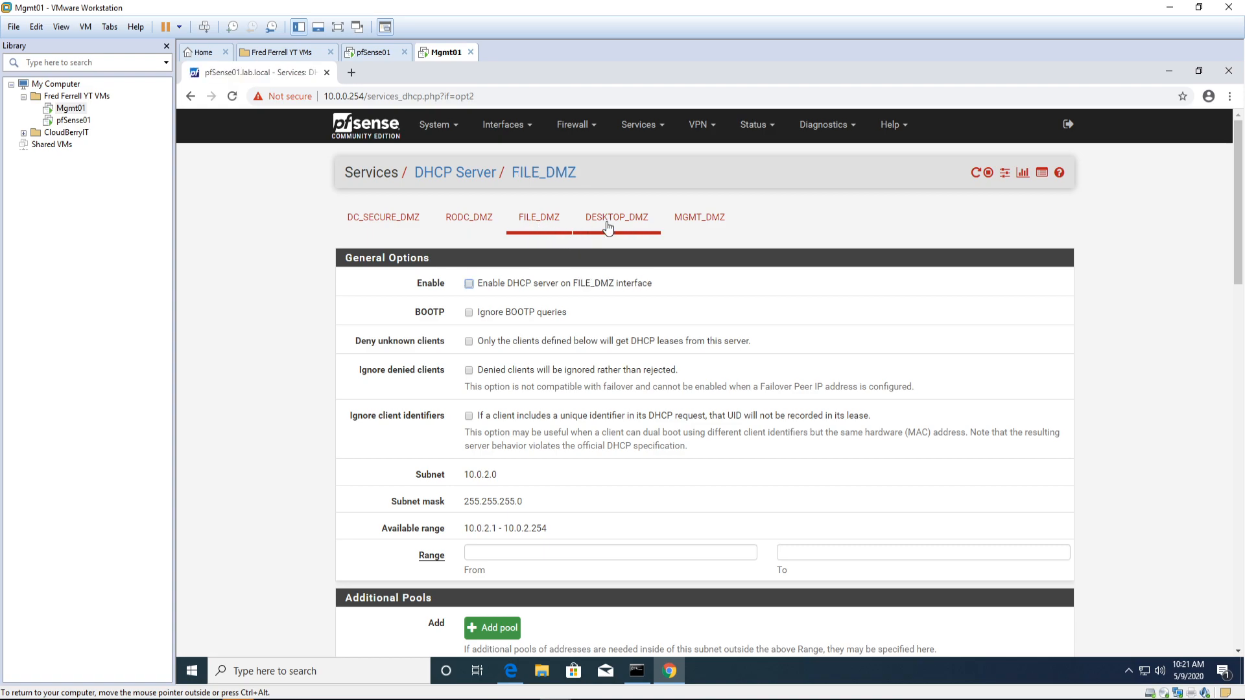
click(609, 230)
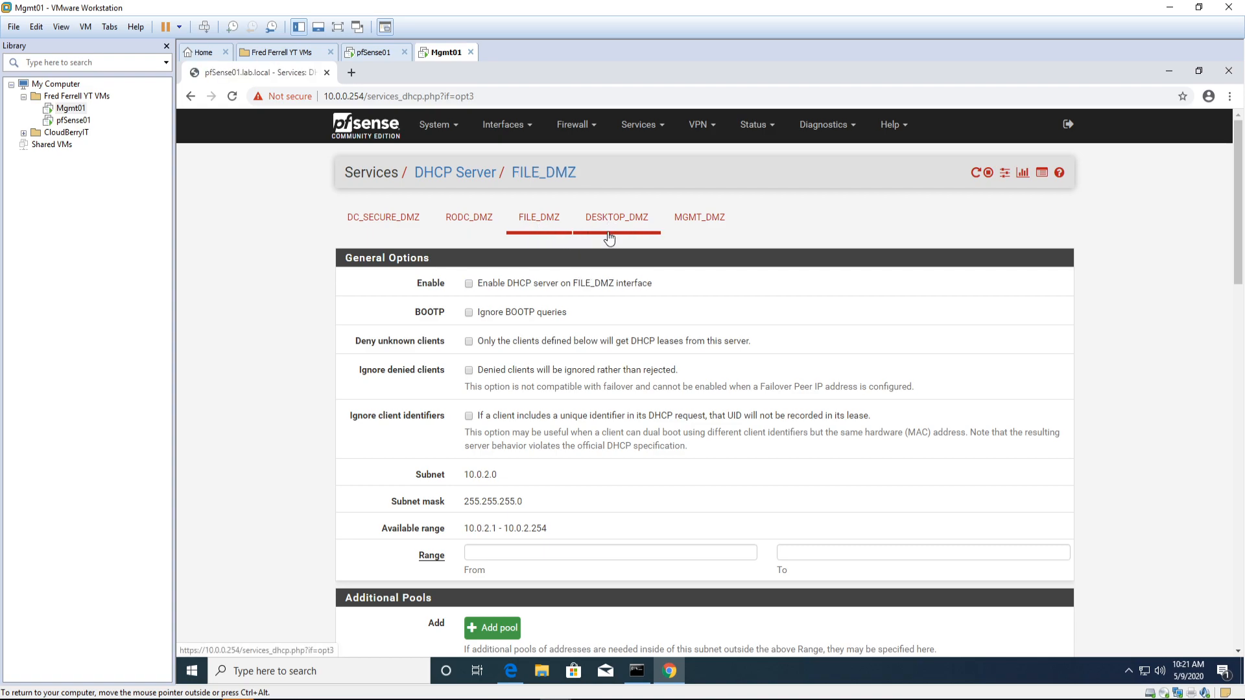
click(702, 218)
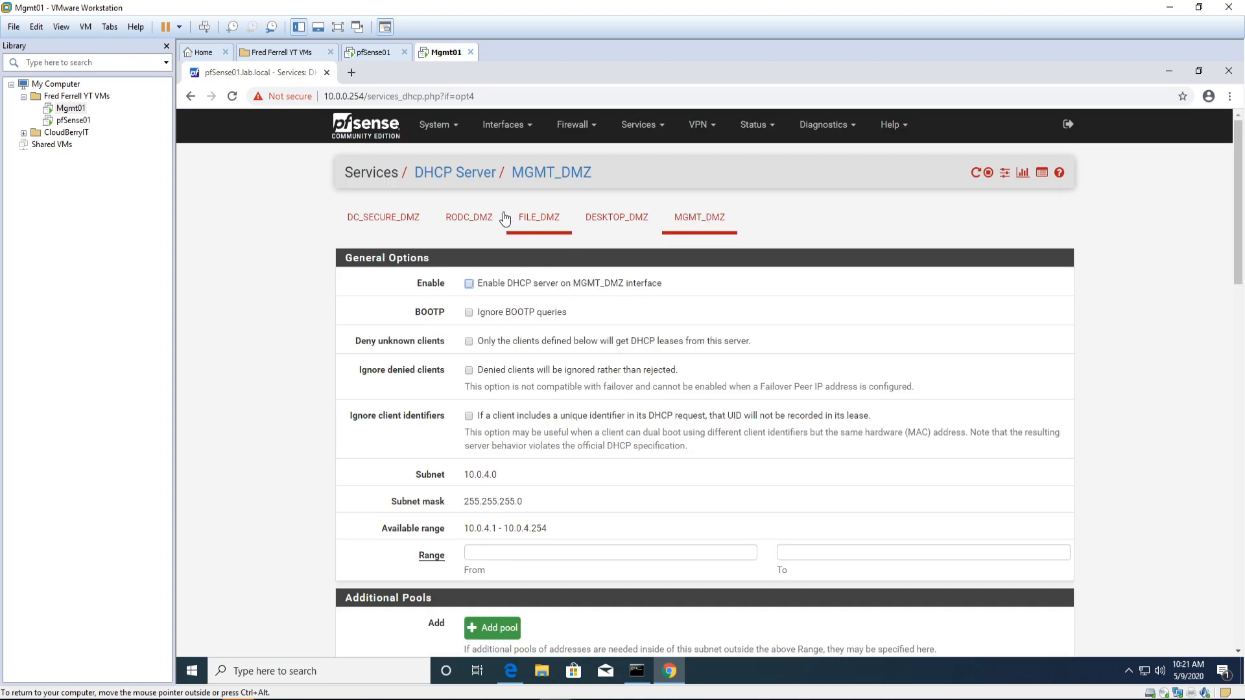
scroll(435, 427, down, 5)
scroll(442, 435, up, 5)
Step: Show the DC_SECURE_DMZ firewall rules and open Admin Access via the Anti-Lockout Rule
click(574, 124)
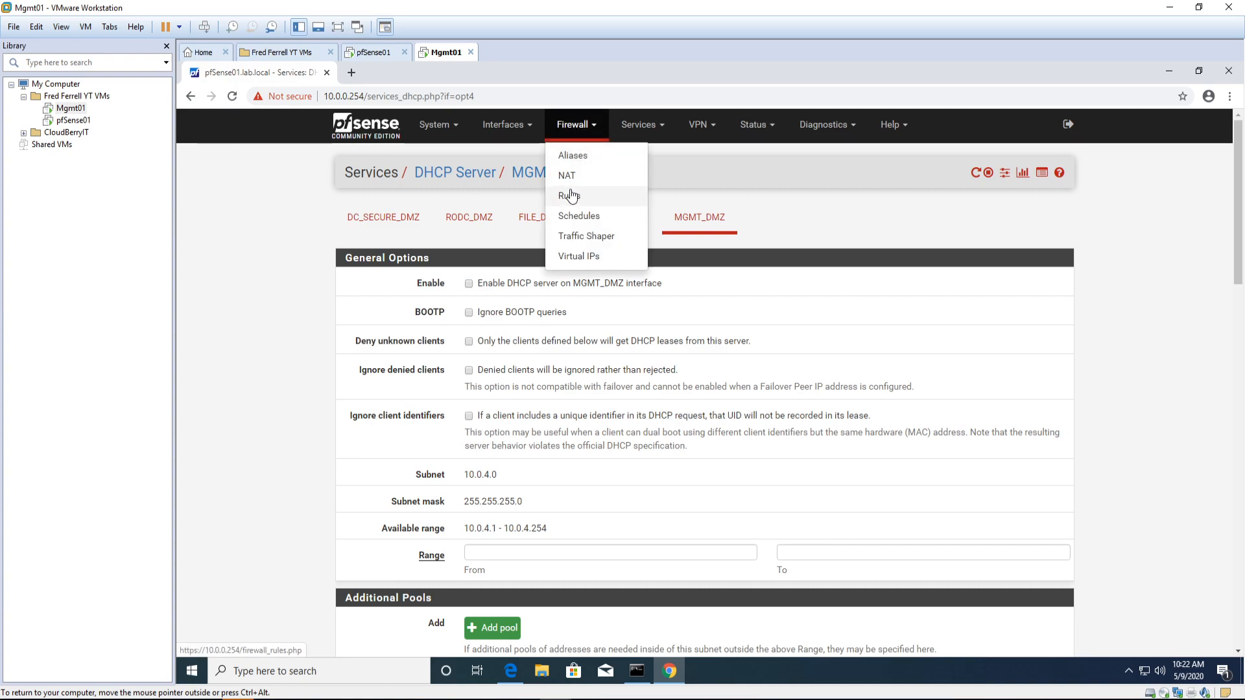
click(570, 195)
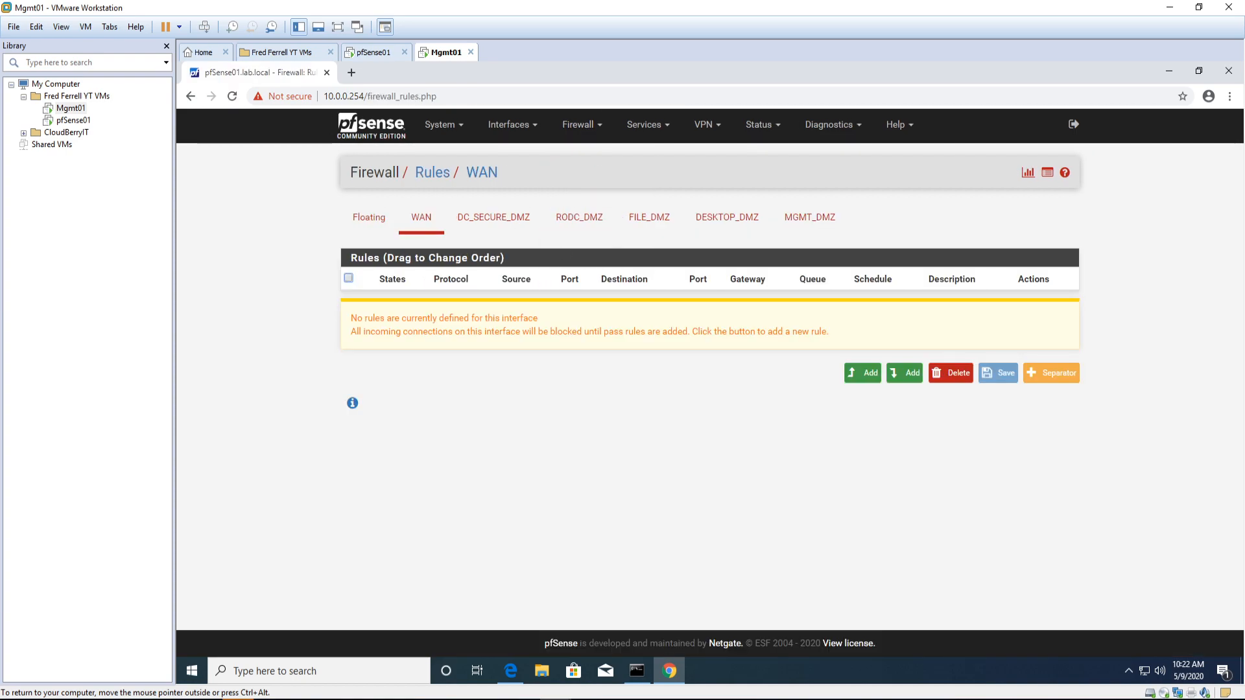
click(471, 224)
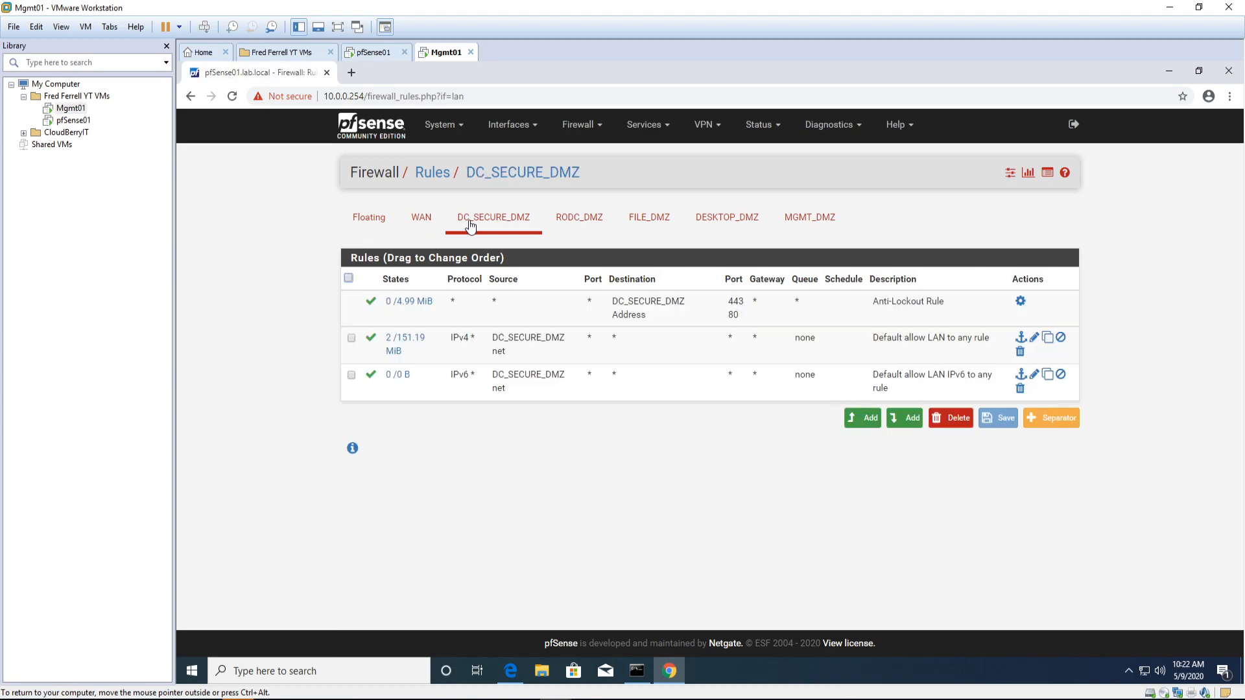
click(1020, 302)
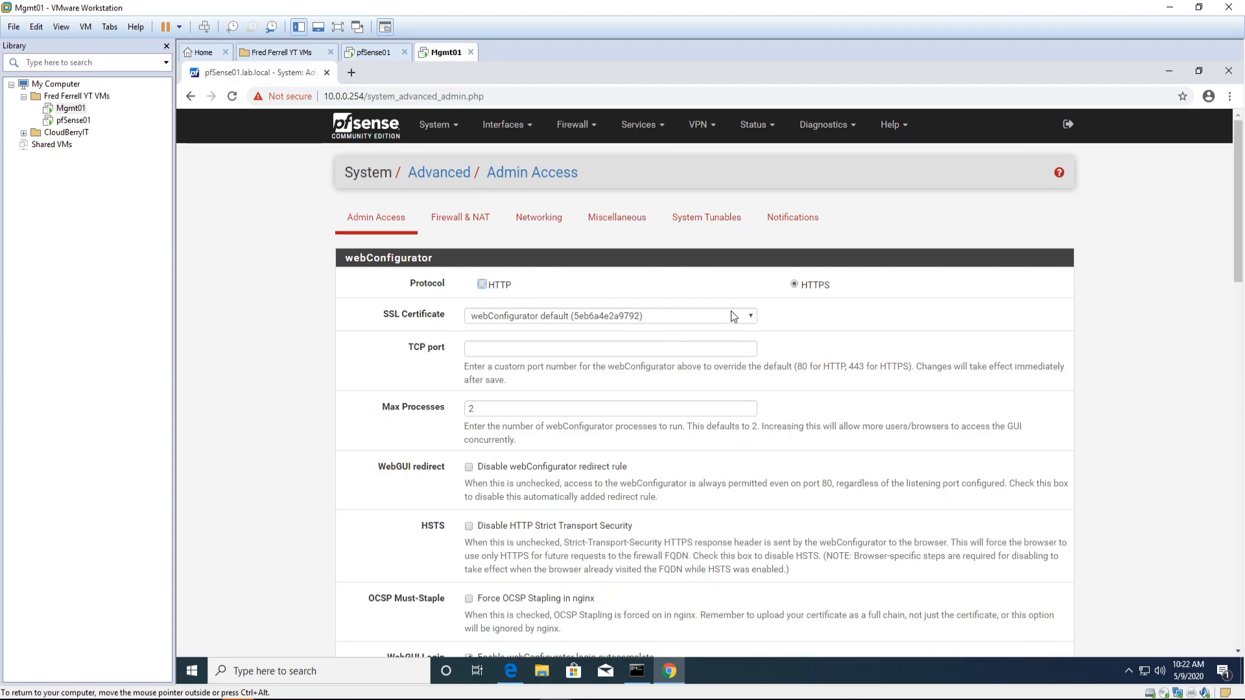
scroll(677, 469, down, 7)
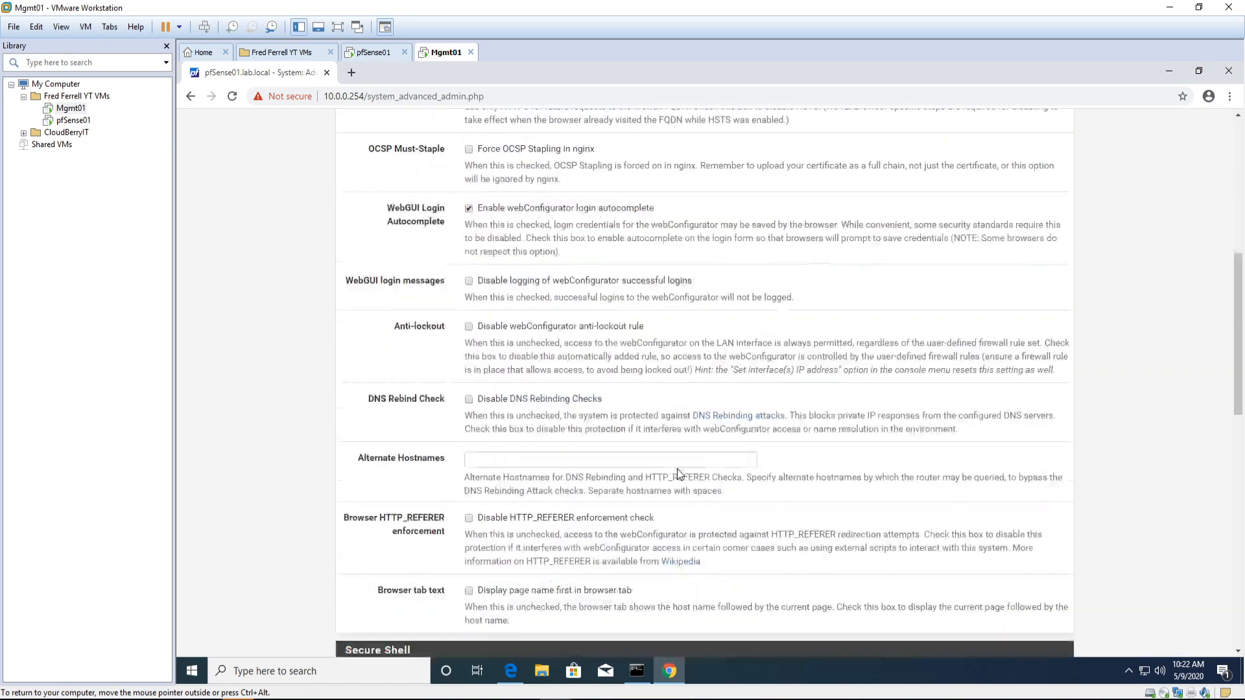
scroll(677, 469, down, 2)
scroll(679, 474, up, 6)
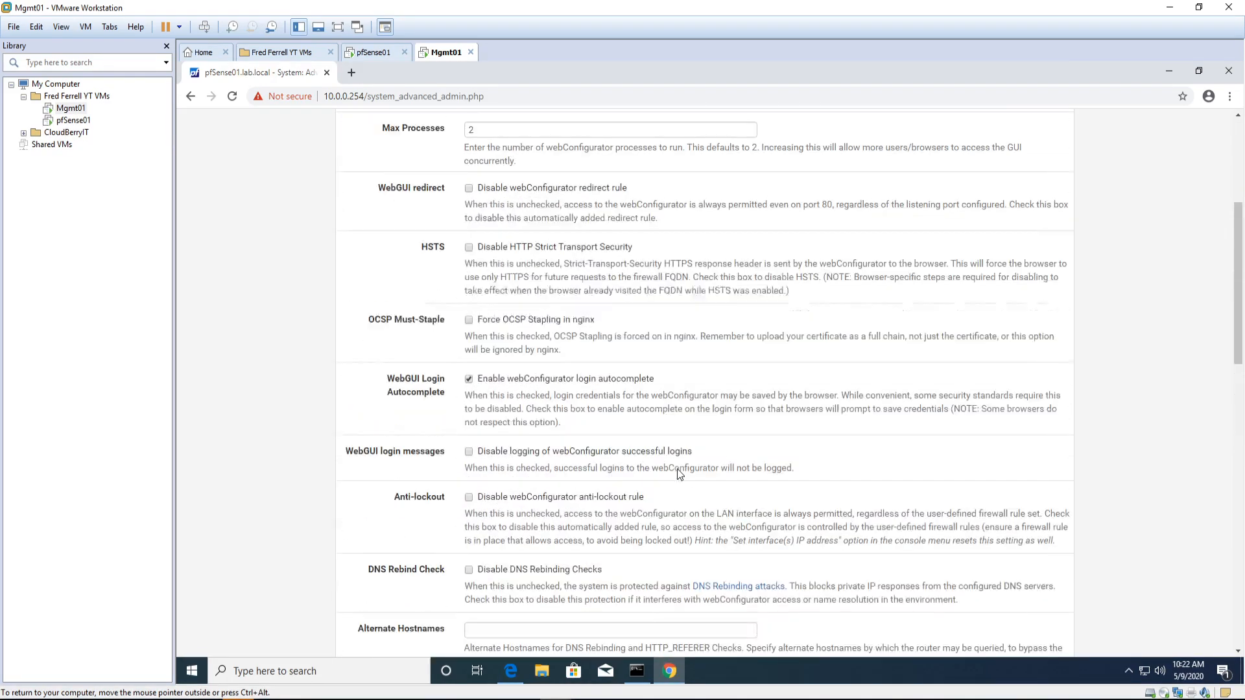
scroll(678, 474, up, 3)
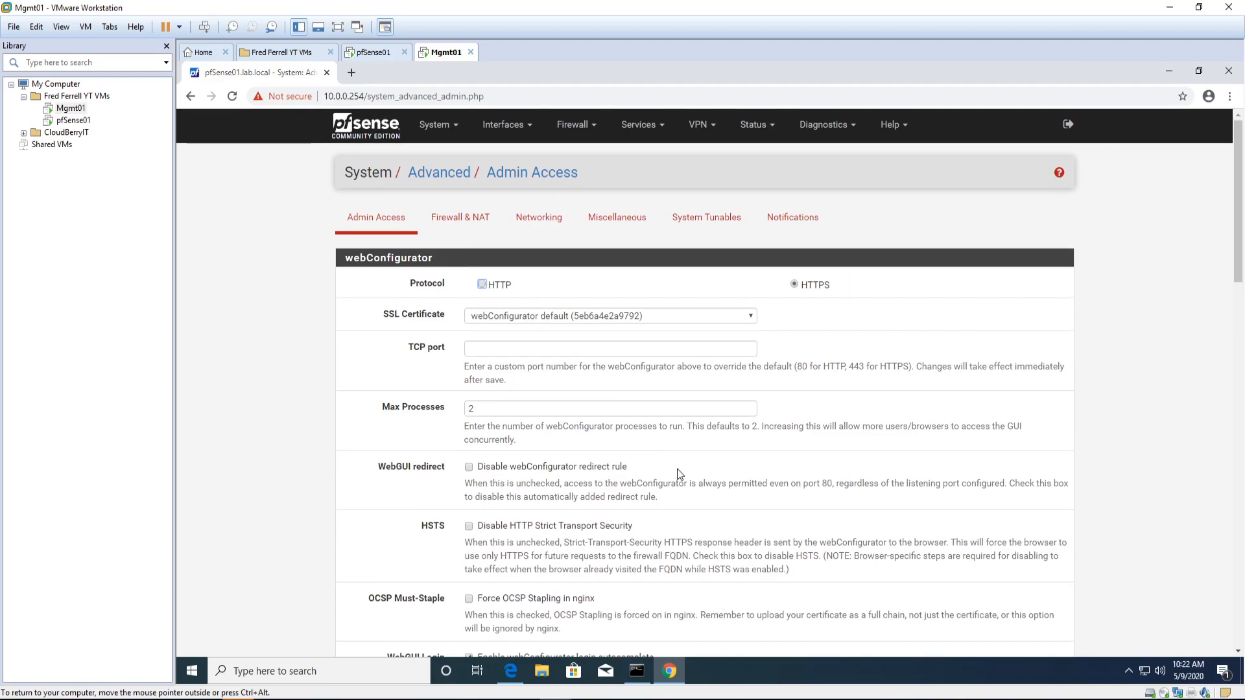
scroll(678, 474, down, 1)
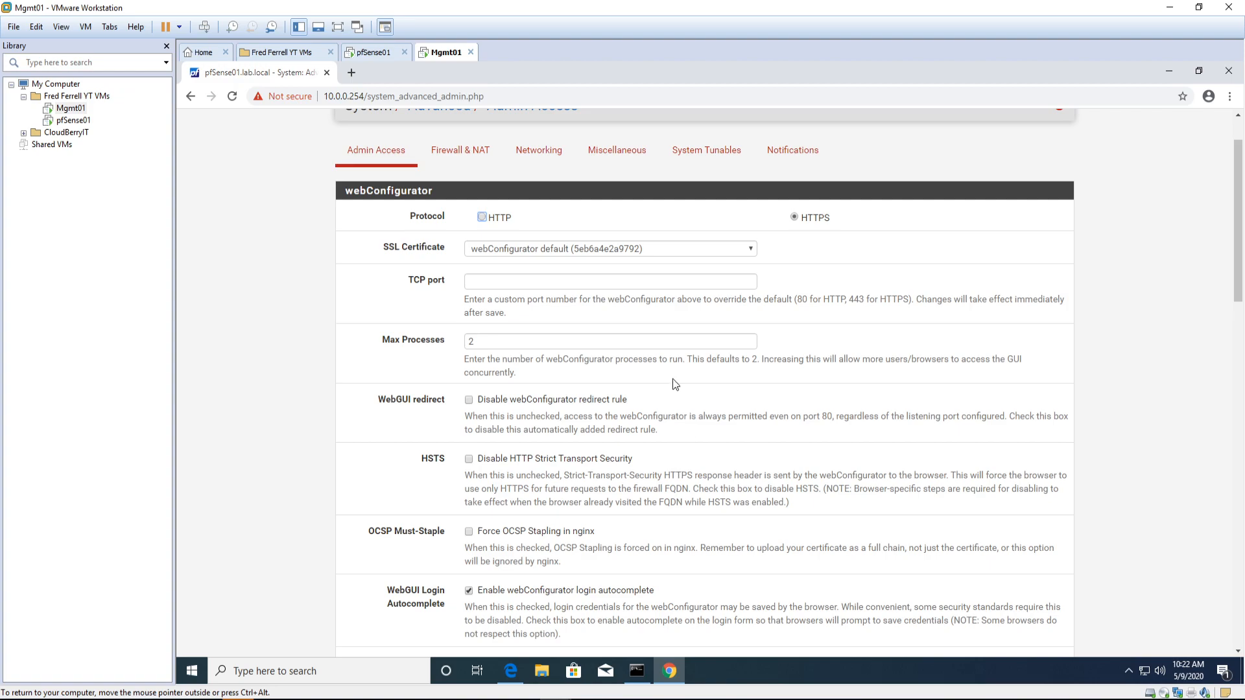
scroll(616, 412, down, 1)
scroll(616, 412, down, 2)
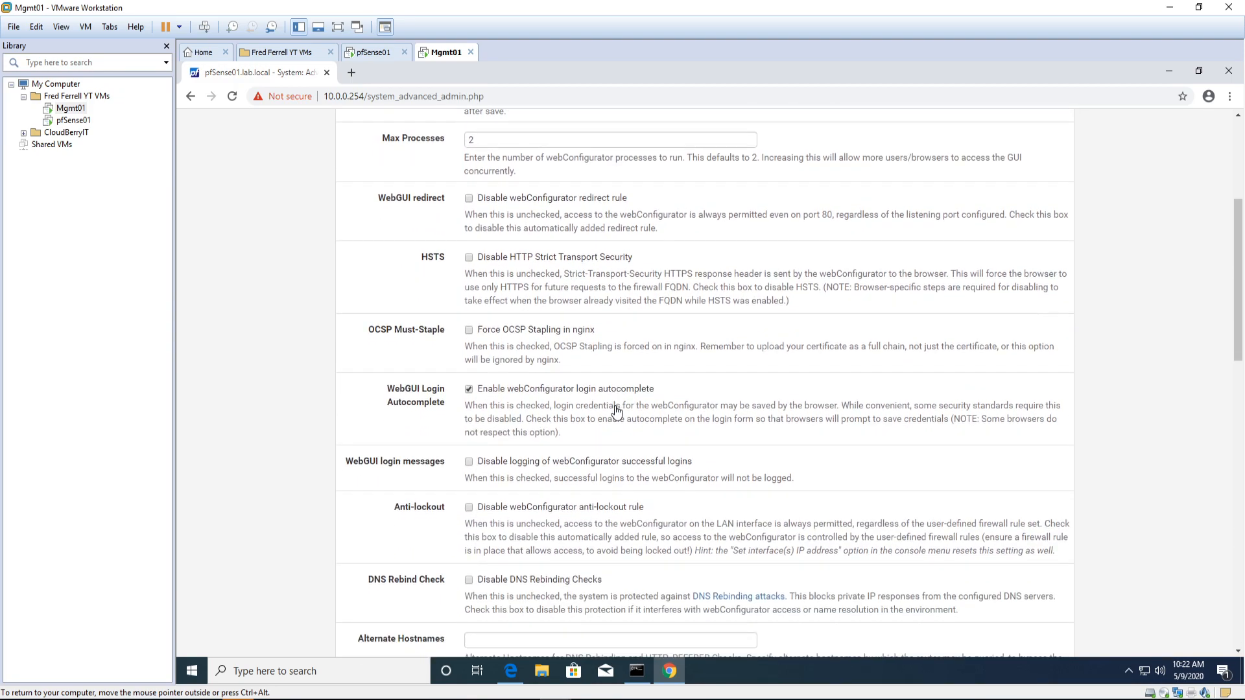
scroll(616, 412, down, 2)
scroll(616, 412, down, 3)
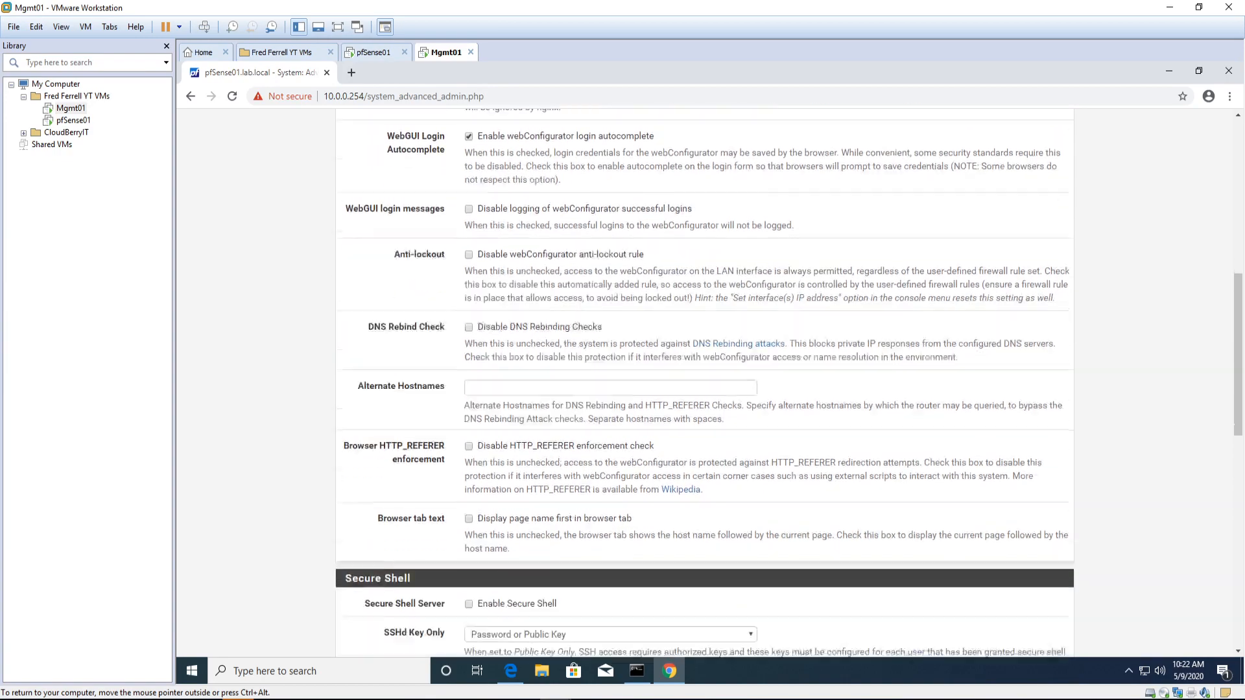
scroll(605, 407, down, 7)
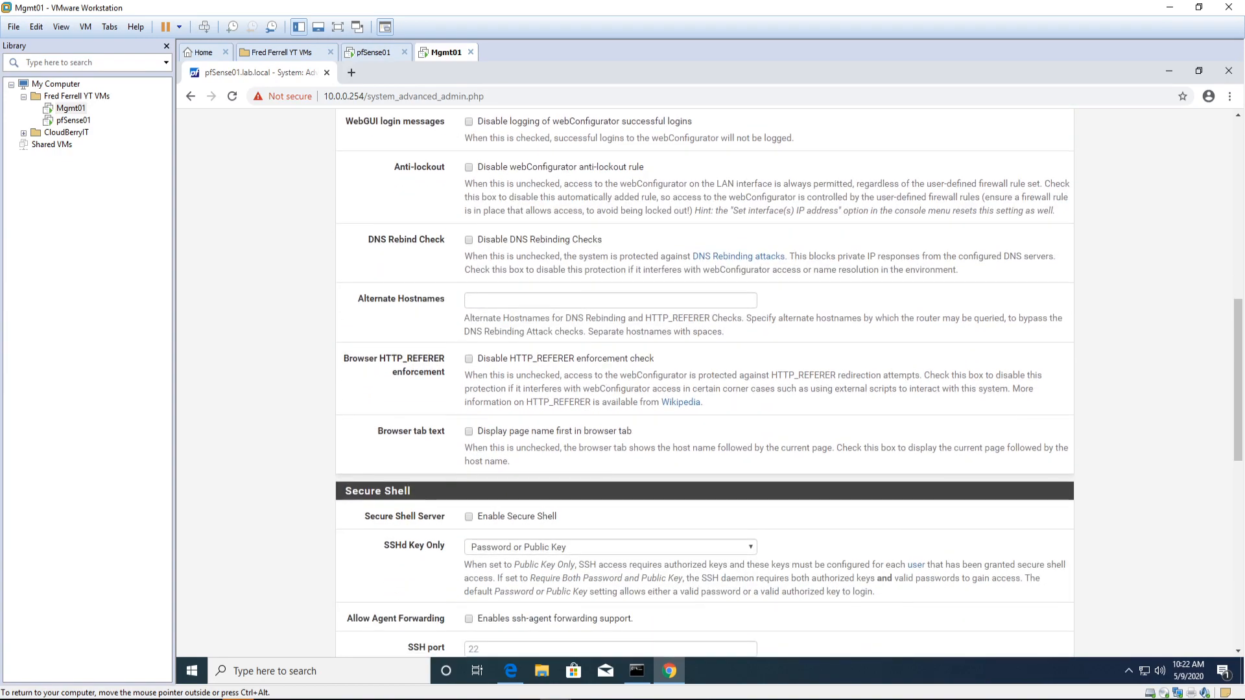
scroll(606, 412, down, 3)
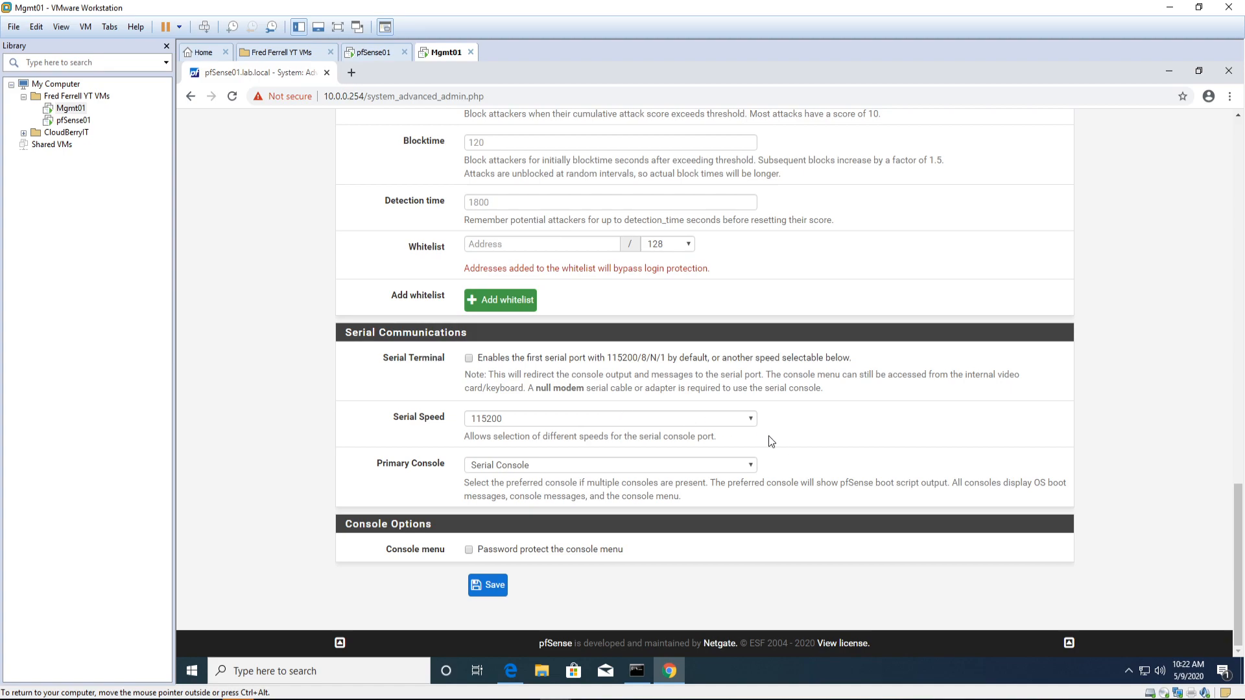
scroll(817, 441, up, 15)
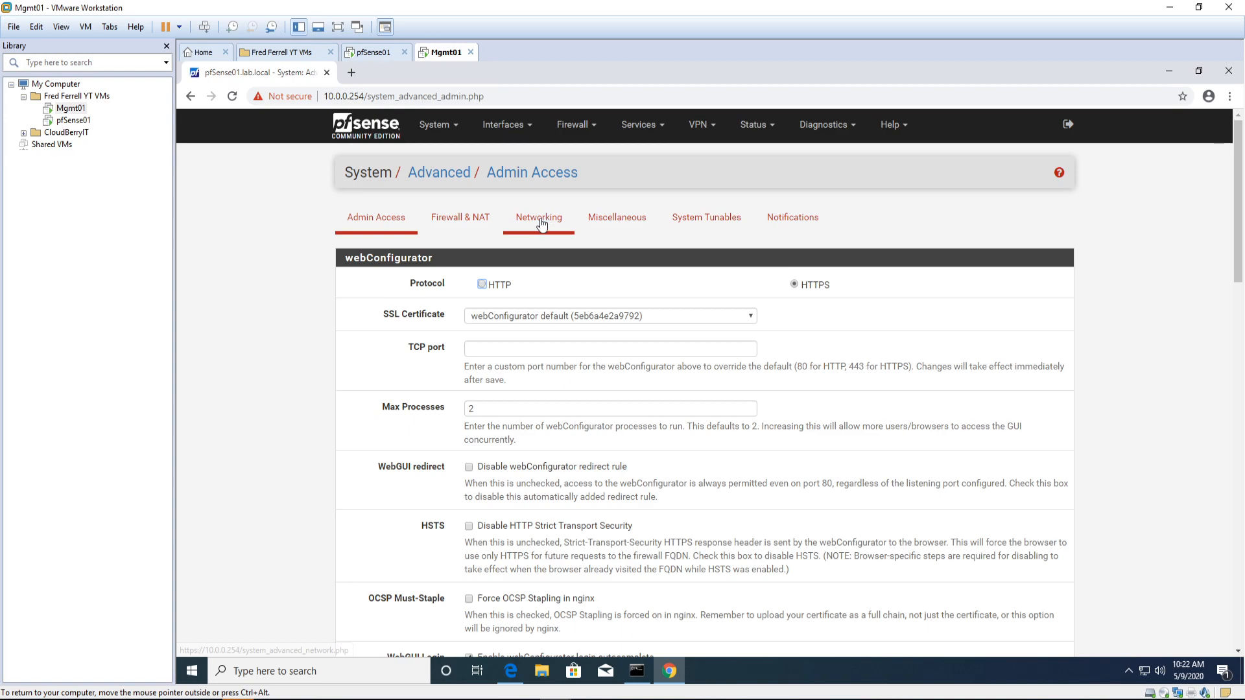
mouse_move(570, 125)
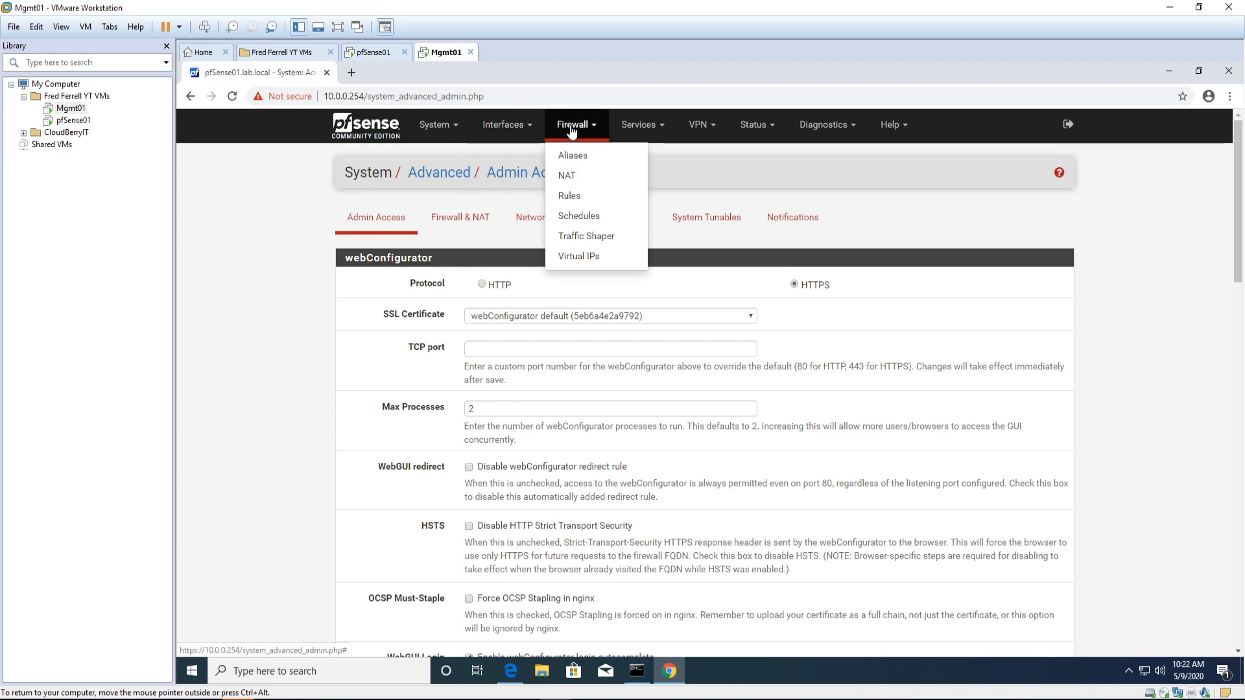
Step: Show the DC_SECURE_DMZ firewall rules again, then go back to the pfSense dashboard
click(570, 202)
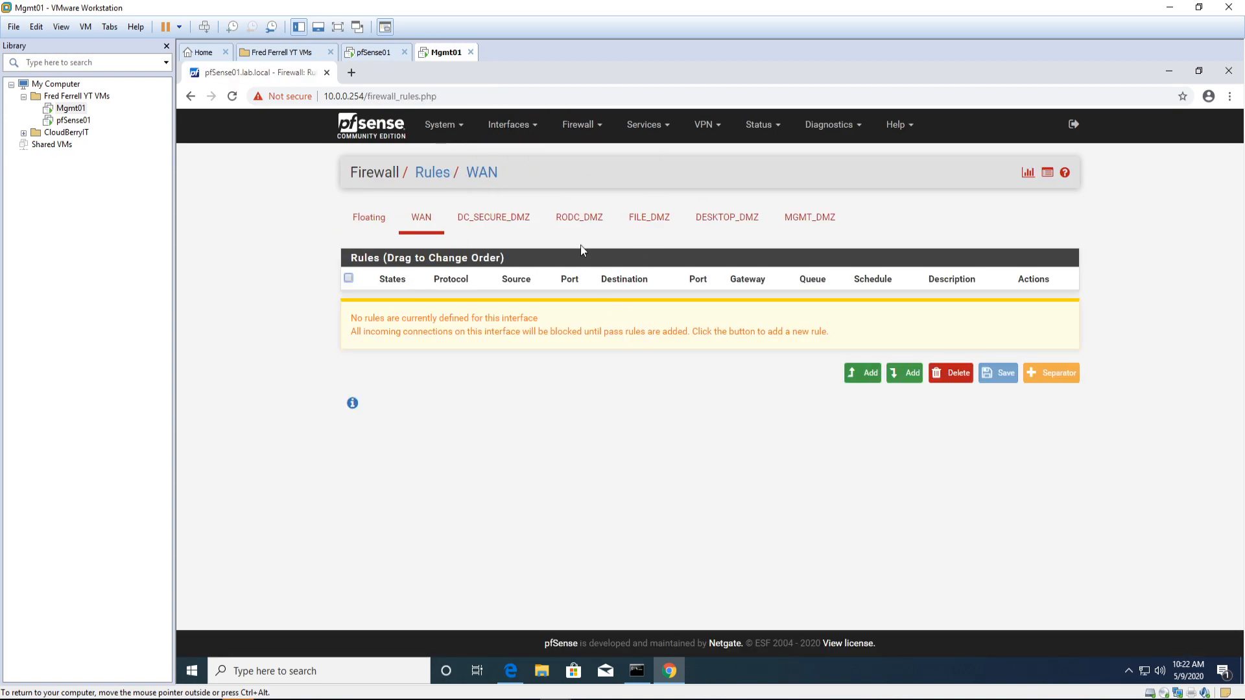
click(507, 221)
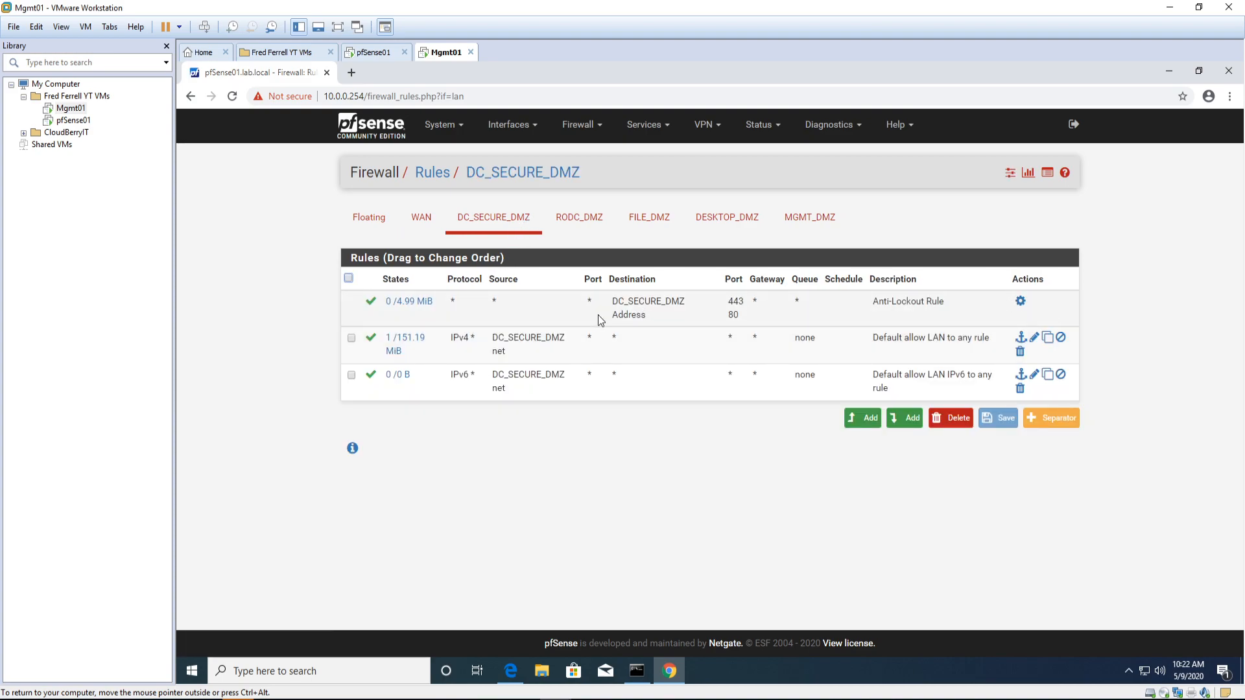
click(389, 125)
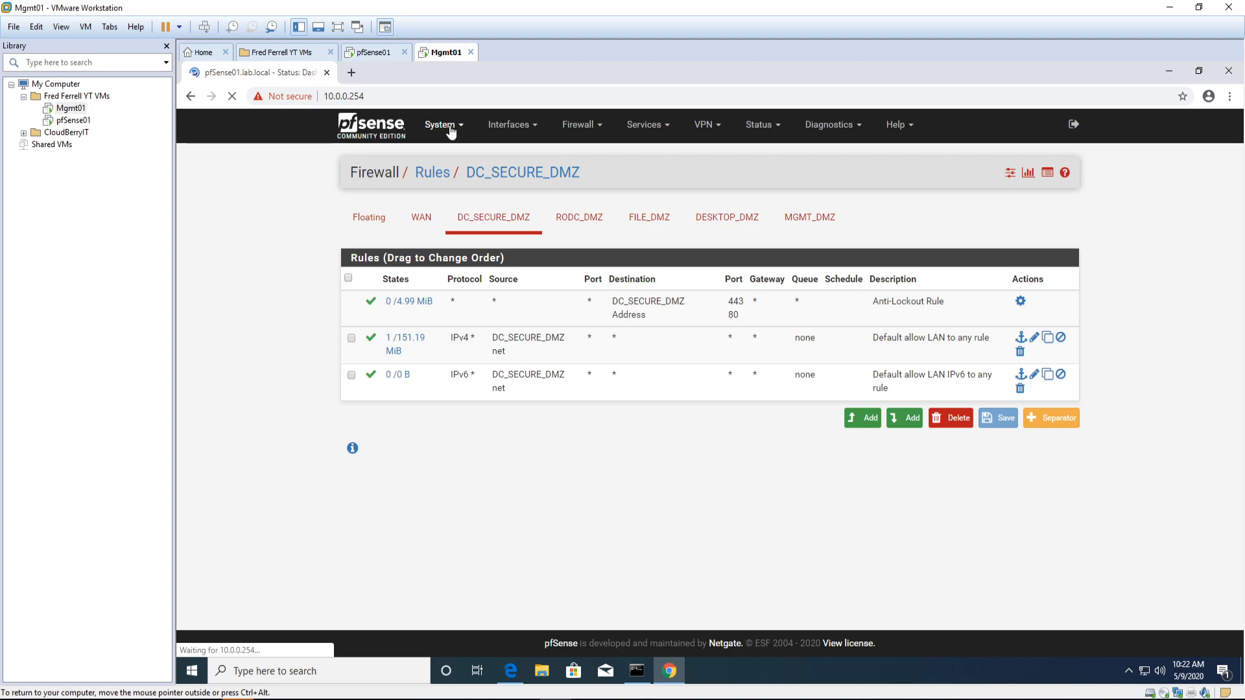
Step: Scroll through System > General Setup, checking hostname pfSense01, domain lab.local and DNS servers
click(436, 124)
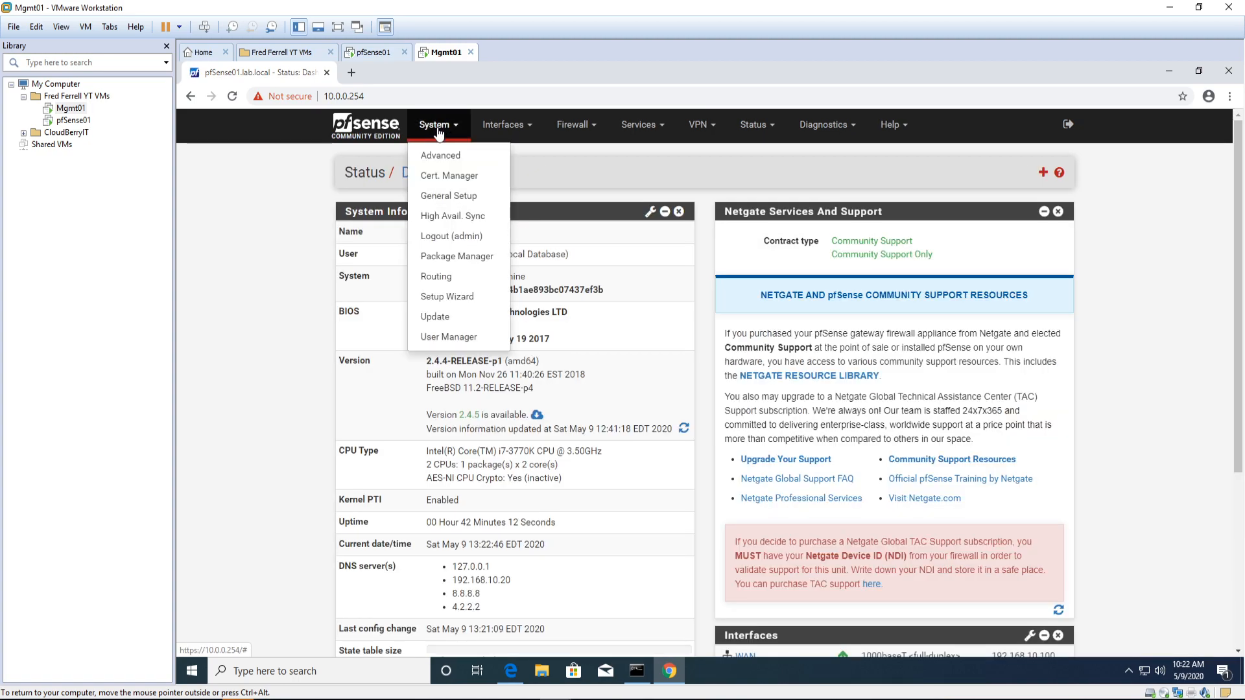
click(444, 196)
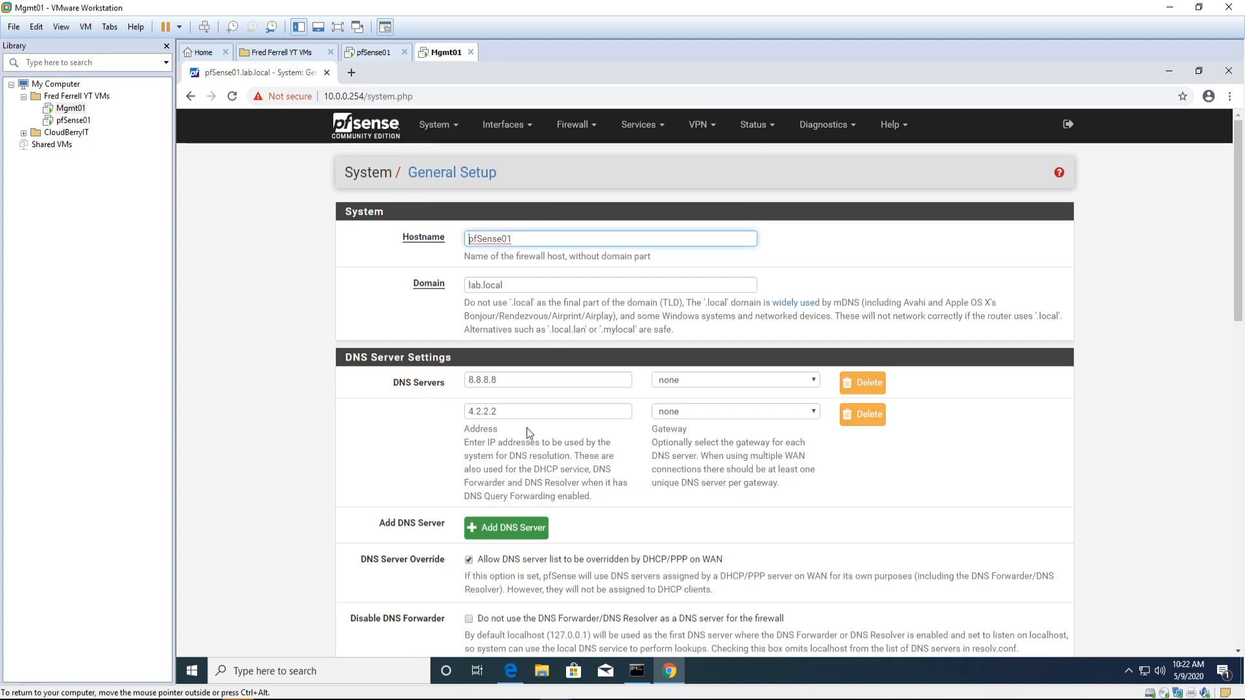
scroll(285, 454, down, 3)
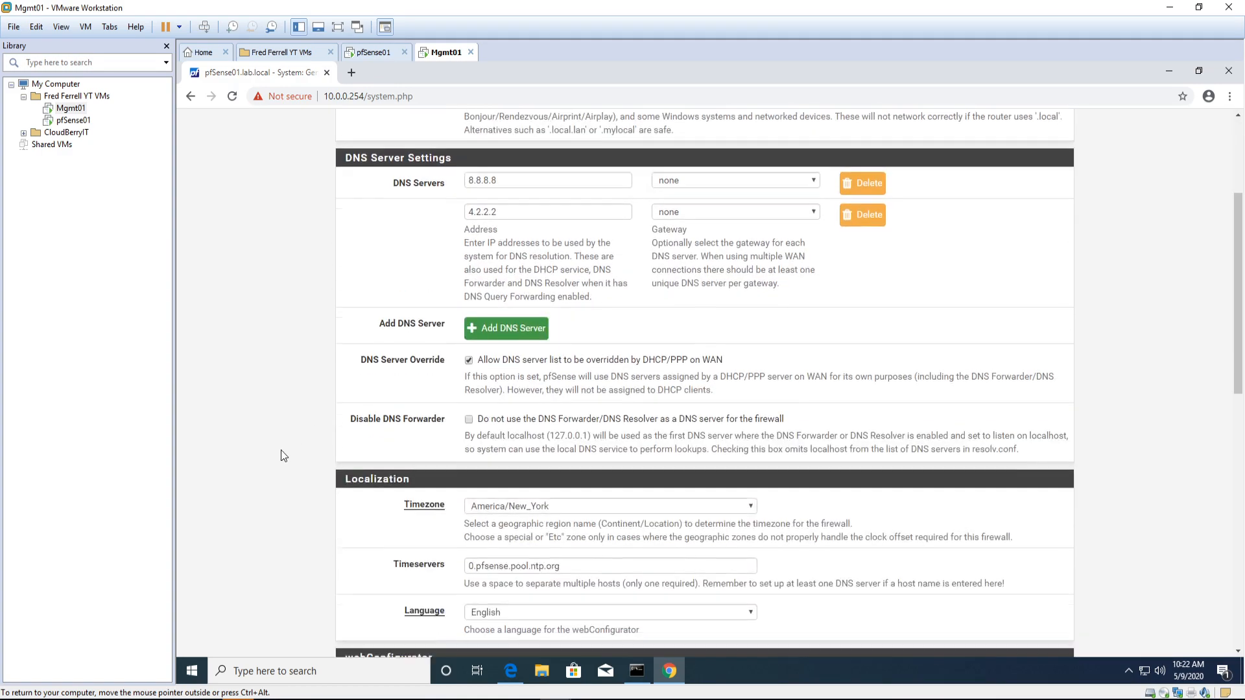
scroll(281, 451, down, 3)
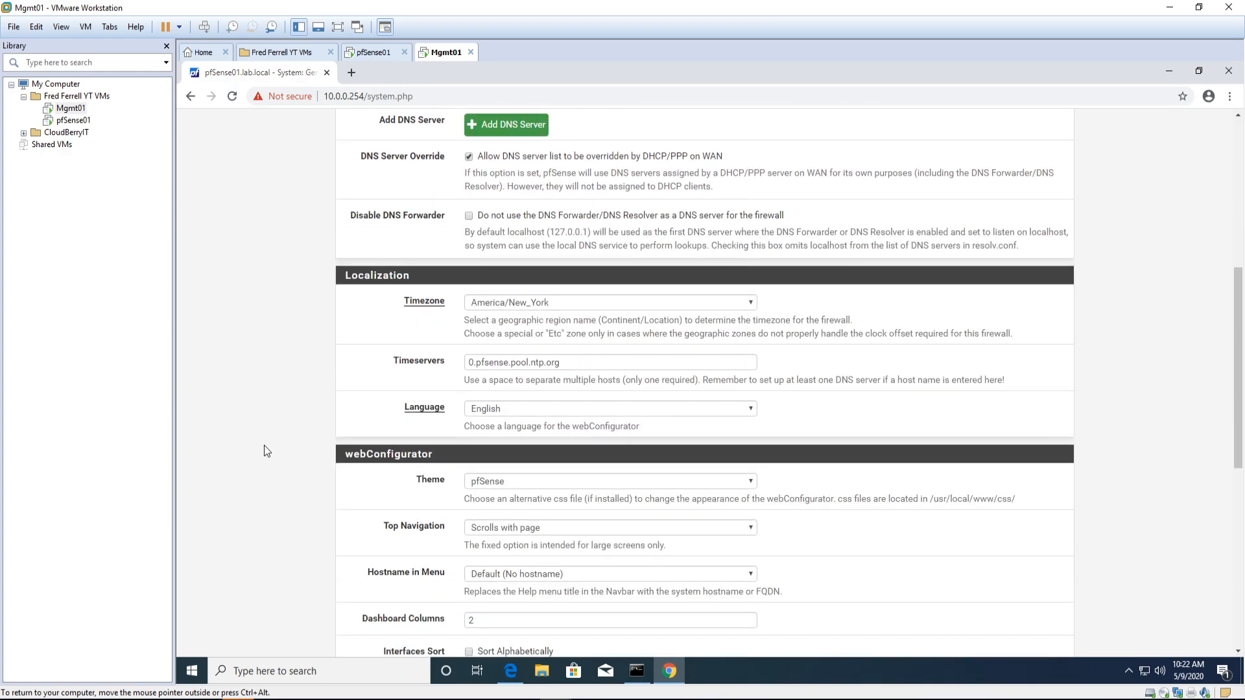
scroll(266, 450, down, 3)
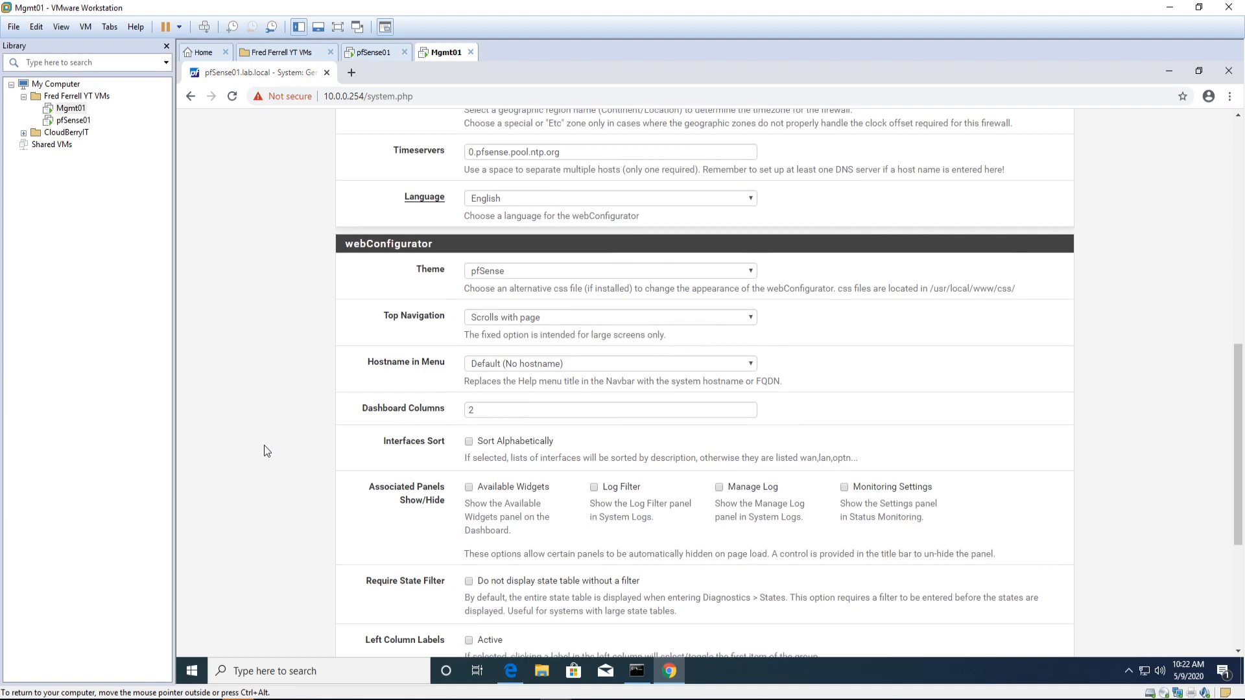
scroll(264, 445, down, 4)
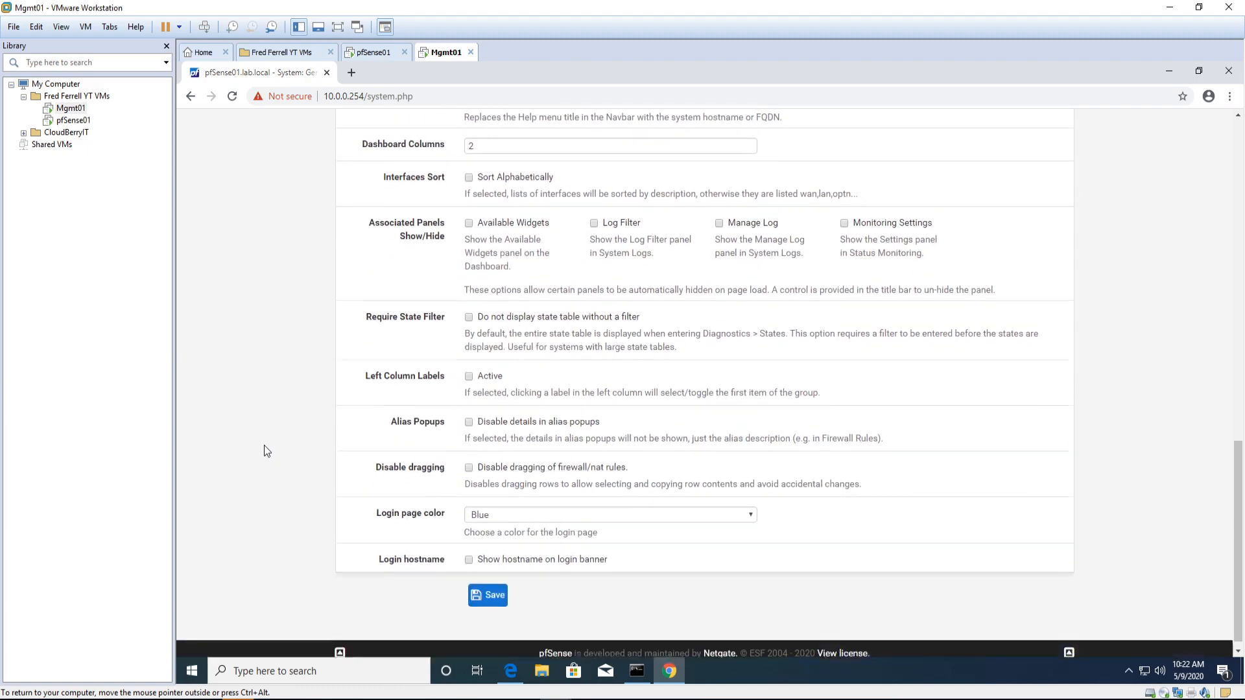
scroll(263, 446, up, 9)
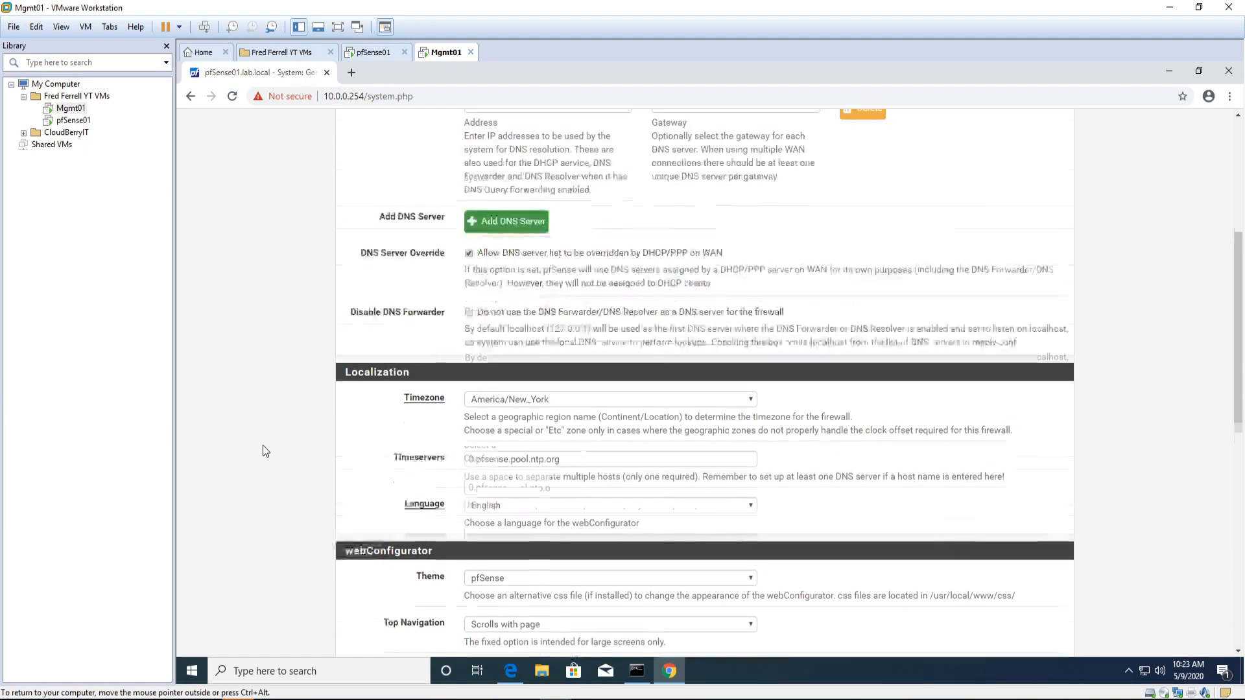
scroll(262, 445, up, 5)
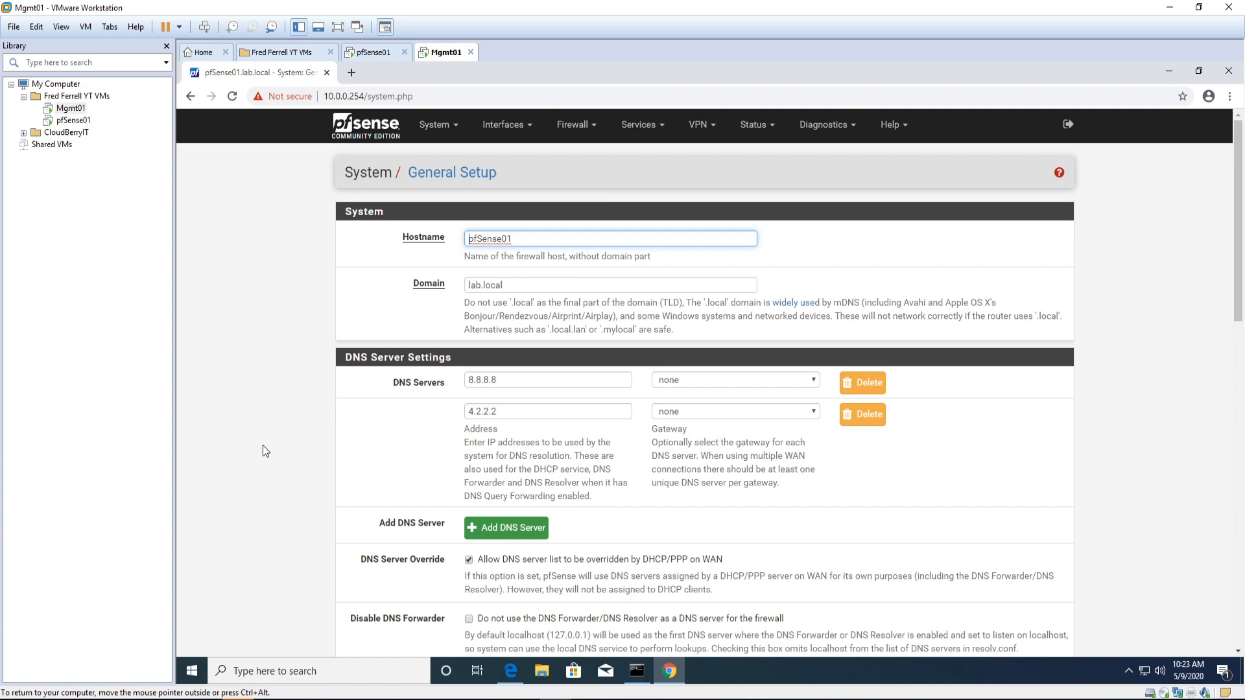
click(586, 128)
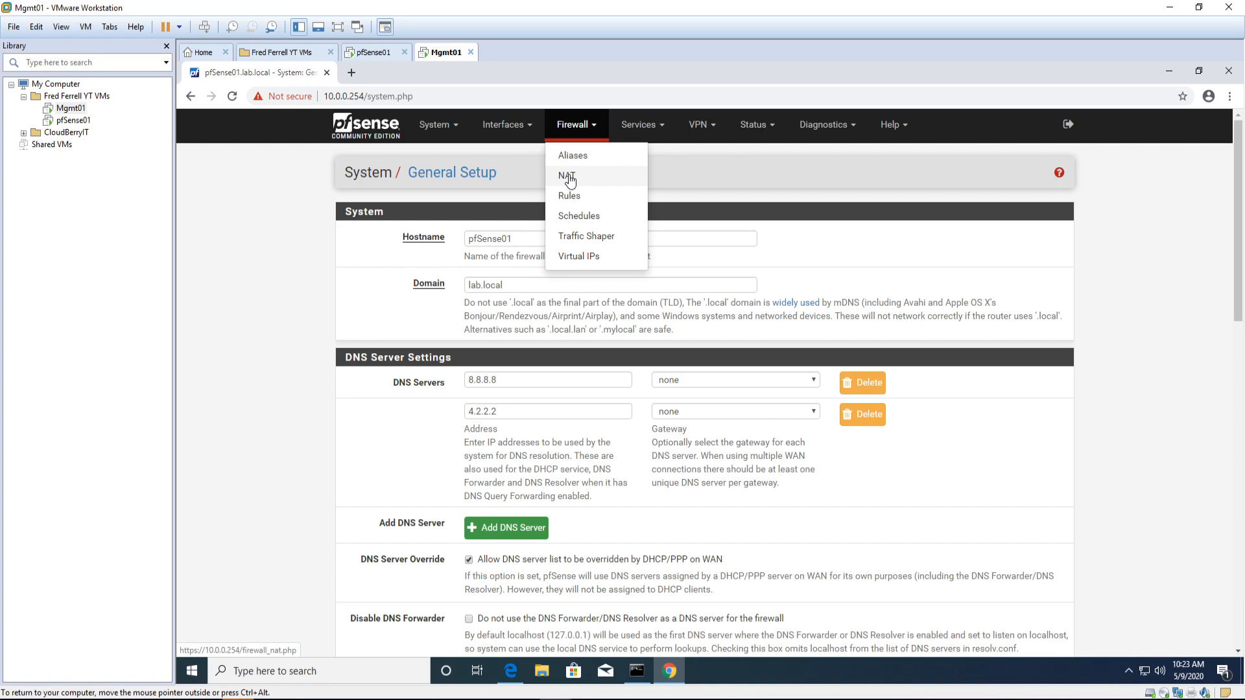
Step: Show the DC_SECURE_DMZ rules and open Admin Access from the Anti-Lockout Rule's gear icon
click(569, 196)
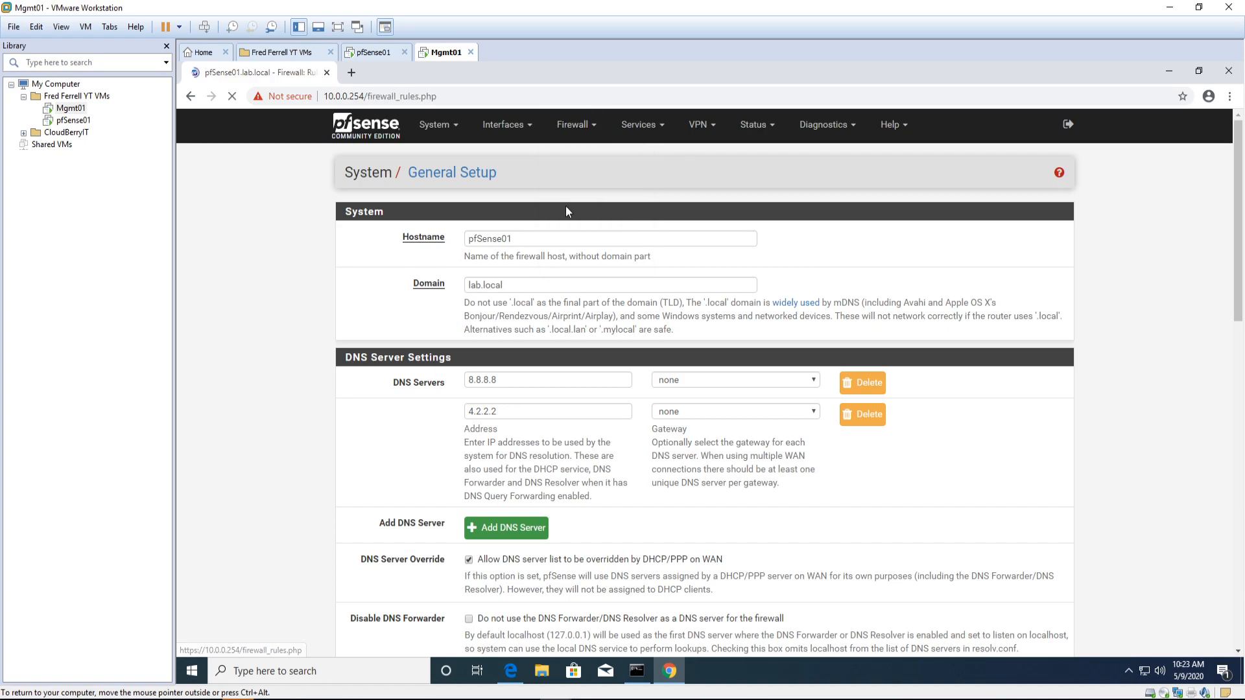
click(509, 224)
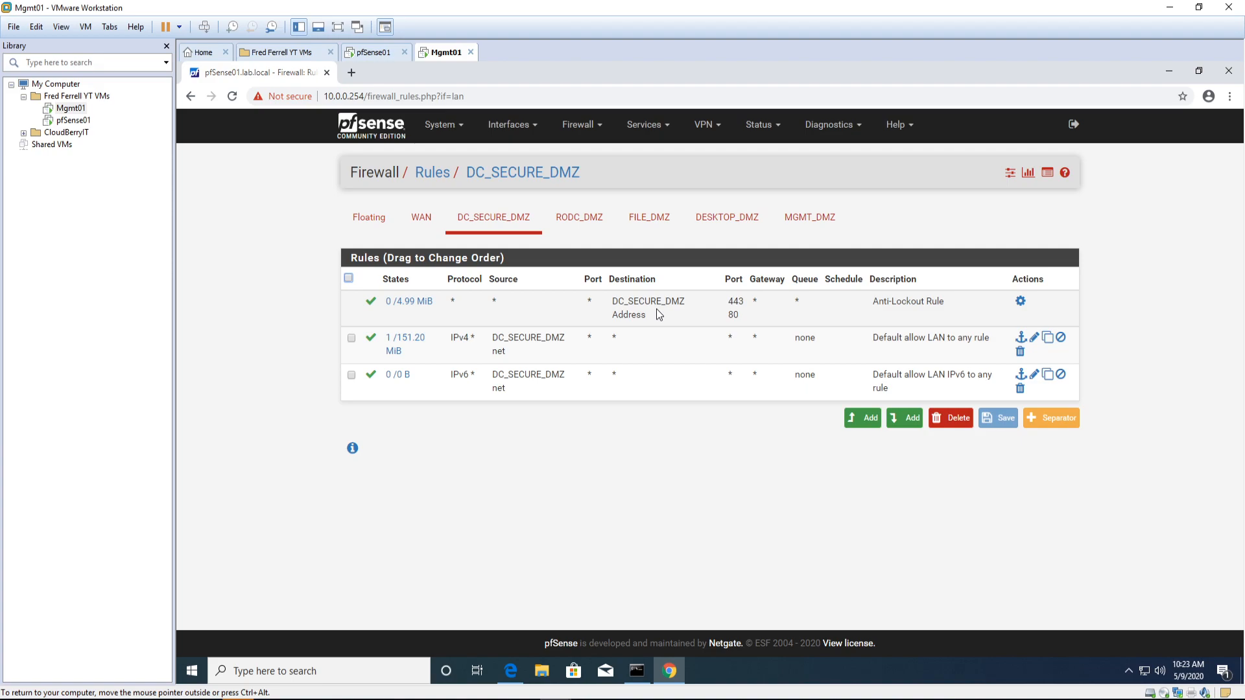
click(1020, 301)
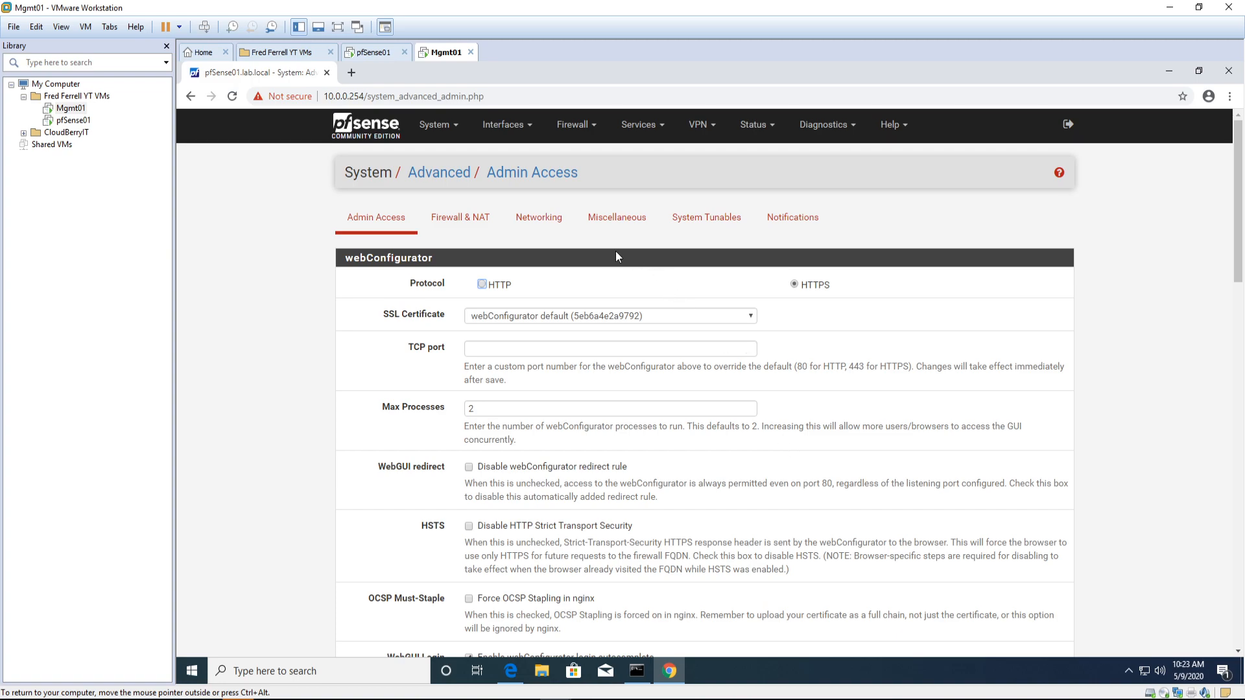
Step: Scroll the Admin Access page down to Console Options, checking SSH and console settings, and back
scroll(814, 402, down, 3)
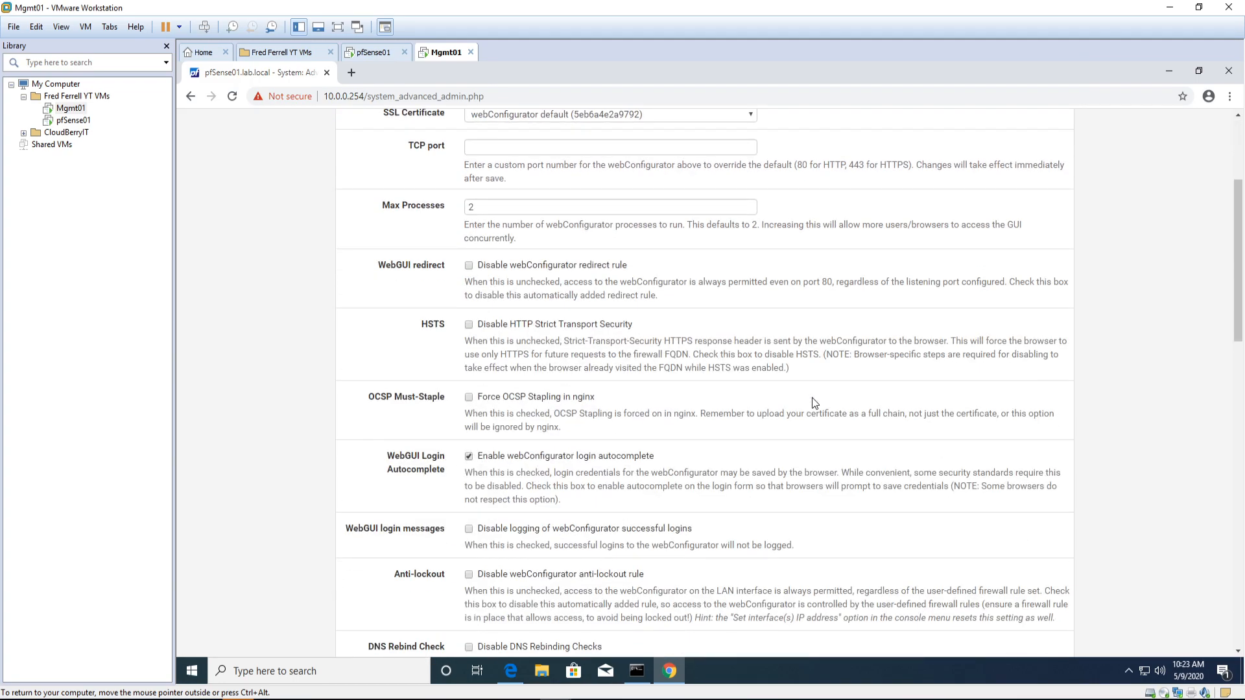
scroll(814, 402, down, 2)
scroll(815, 403, down, 3)
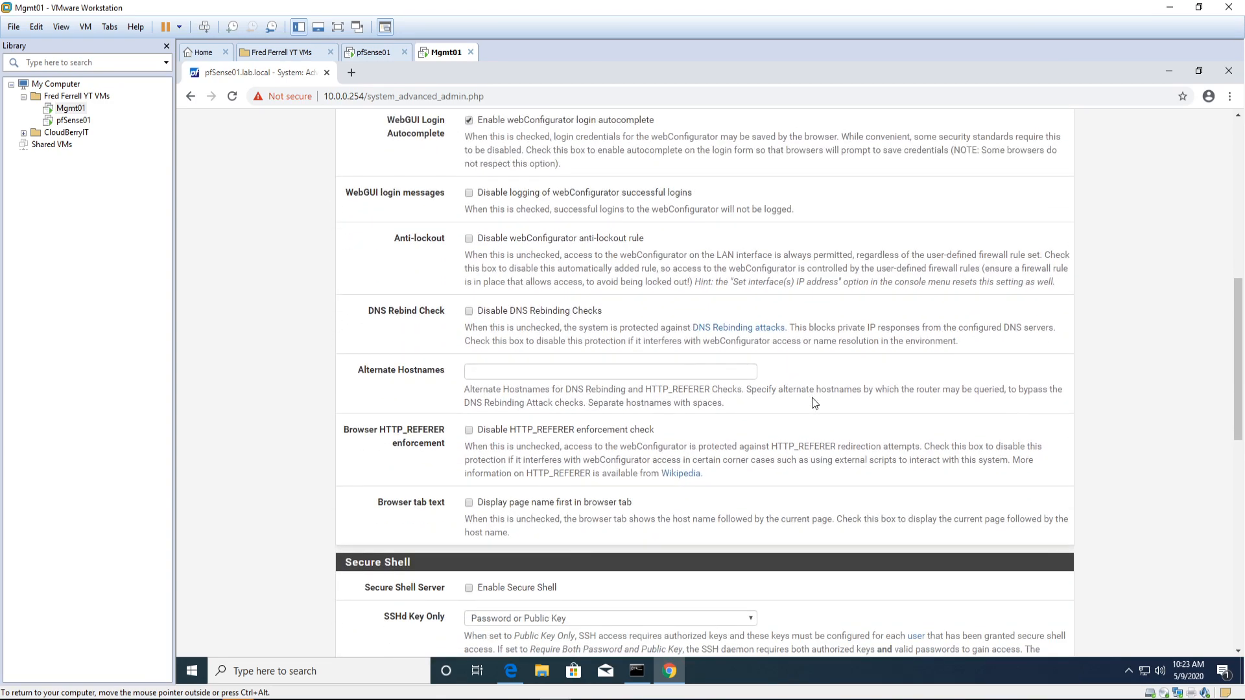
scroll(814, 403, down, 2)
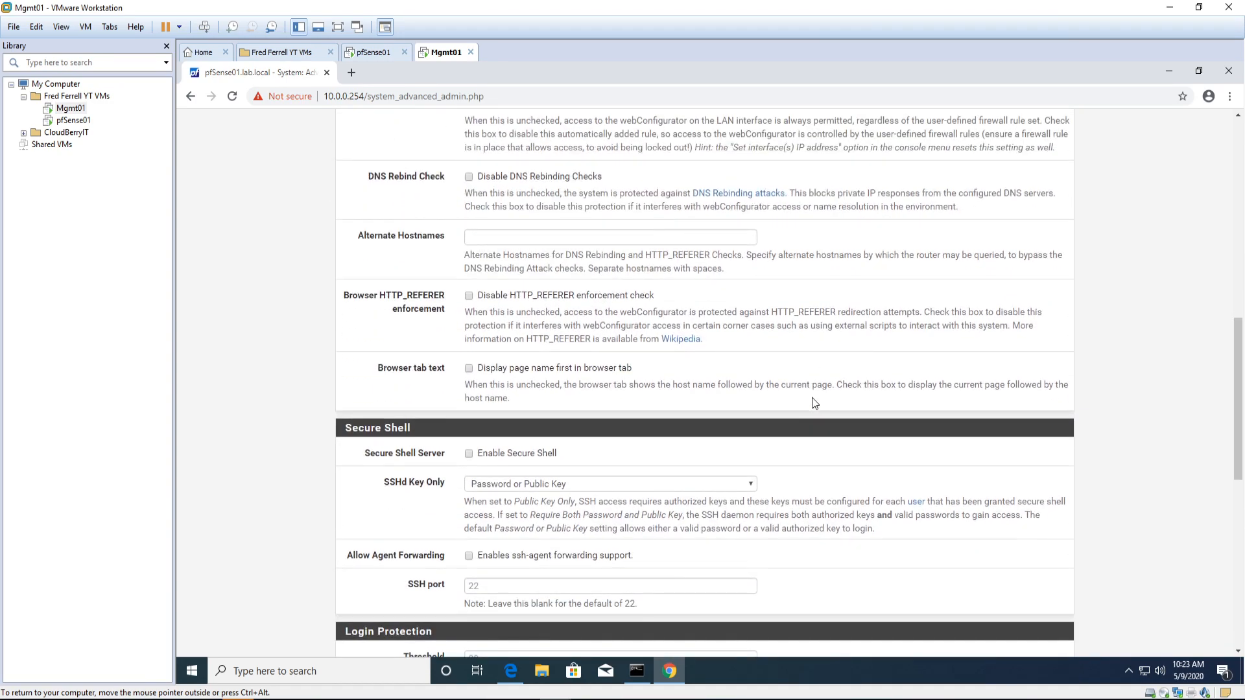
scroll(814, 403, down, 2)
scroll(814, 403, down, 4)
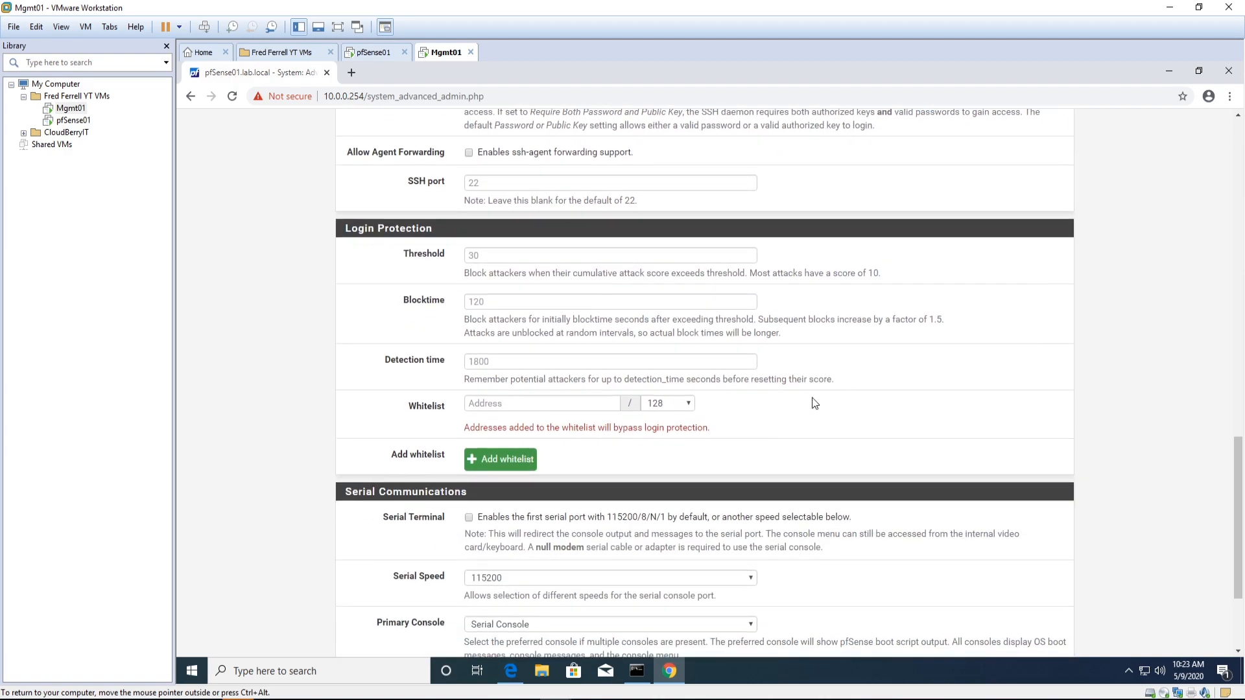
scroll(814, 402, down, 3)
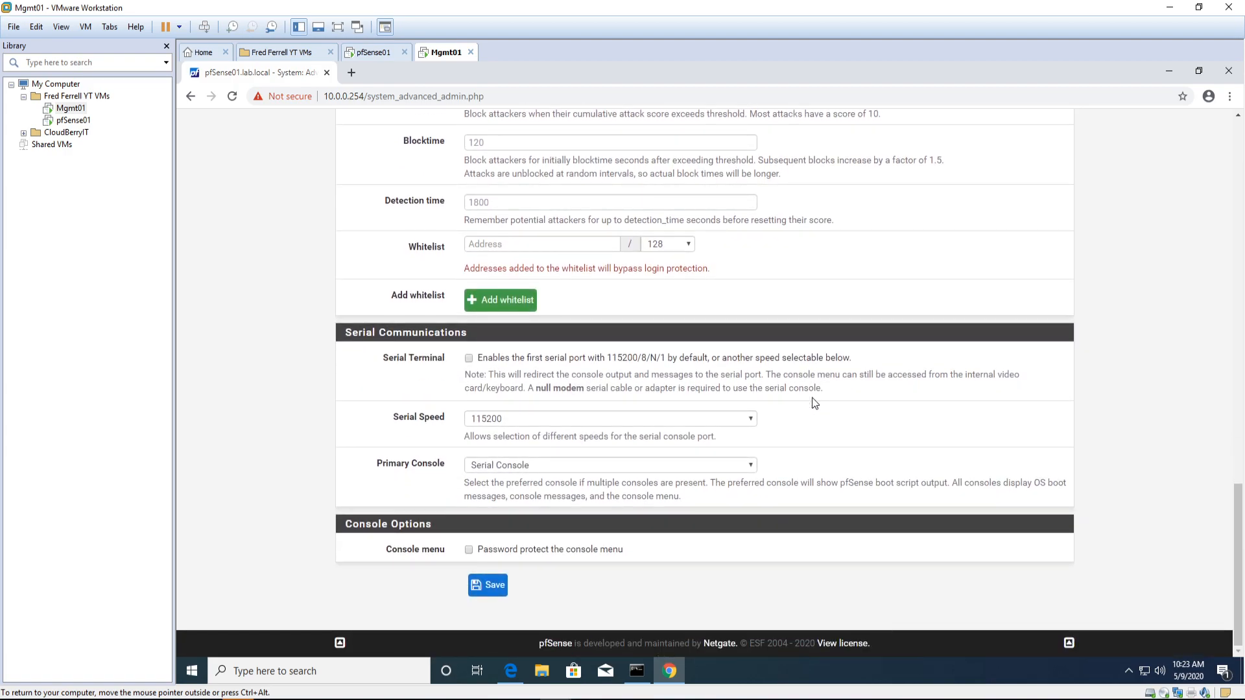
scroll(787, 494, up, 12)
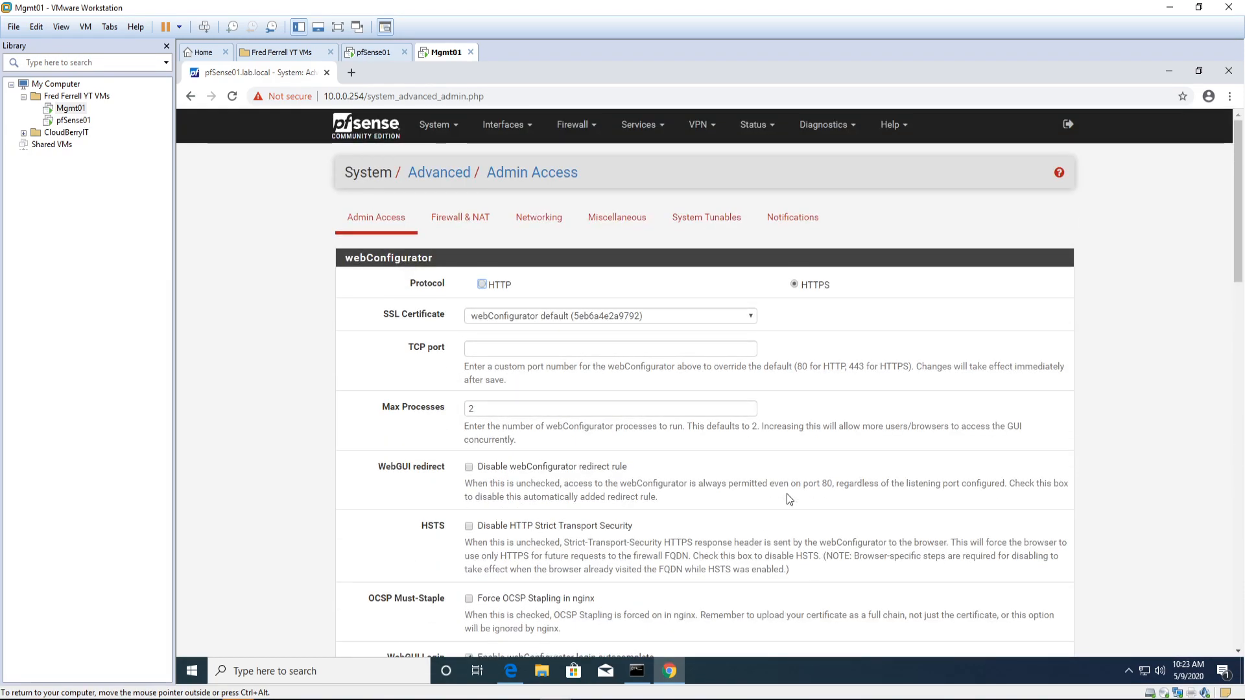
click(511, 129)
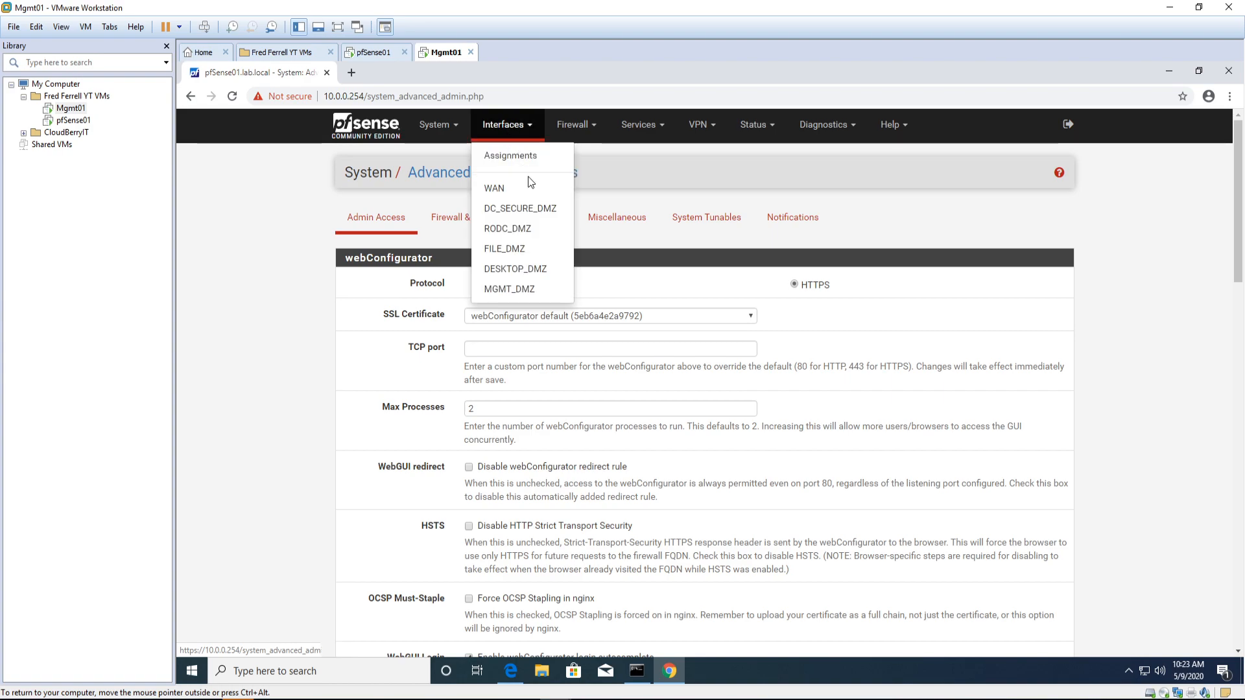
Step: Open the MGMT_DMZ (em5) interface page and verify its static IPv4 10.0.4.254/24
click(509, 289)
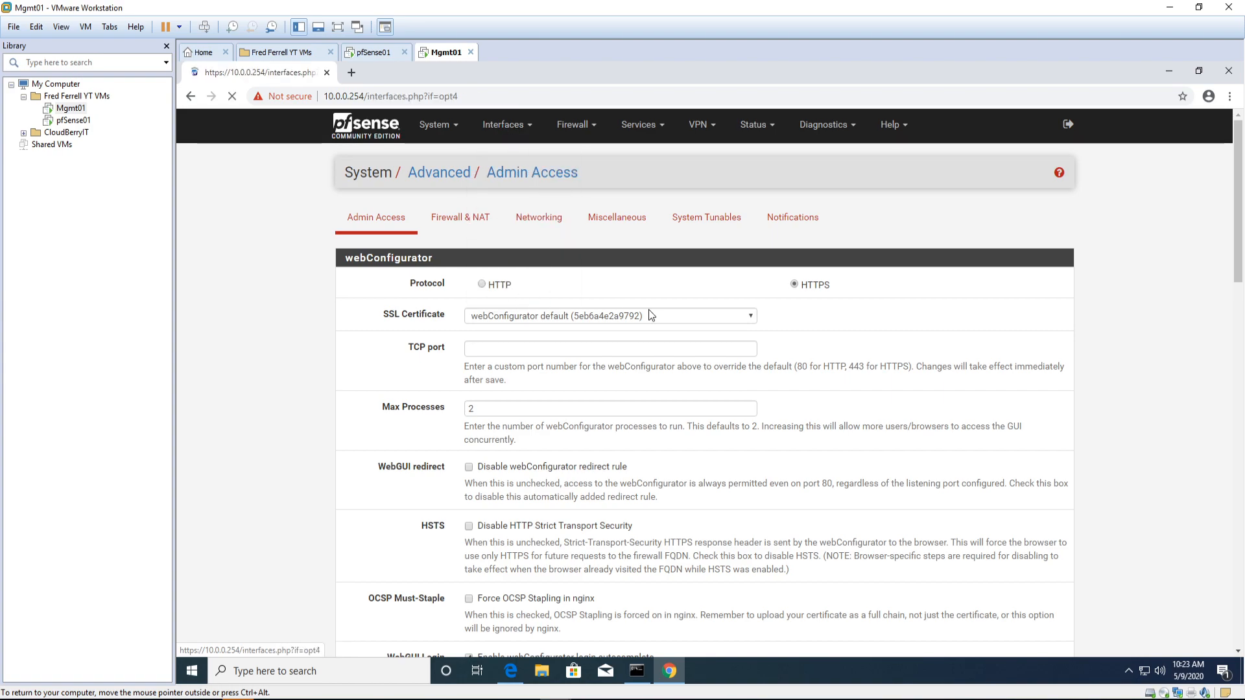
scroll(694, 428, down, 5)
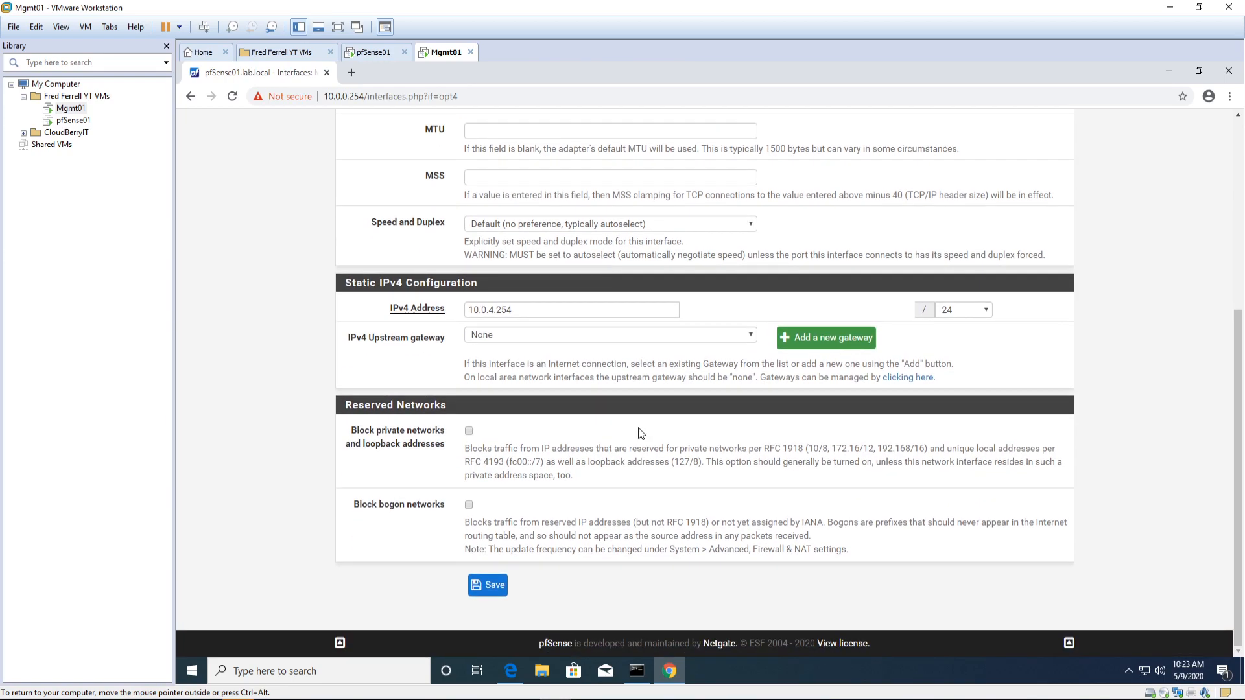
scroll(640, 433, up, 3)
scroll(540, 414, up, 3)
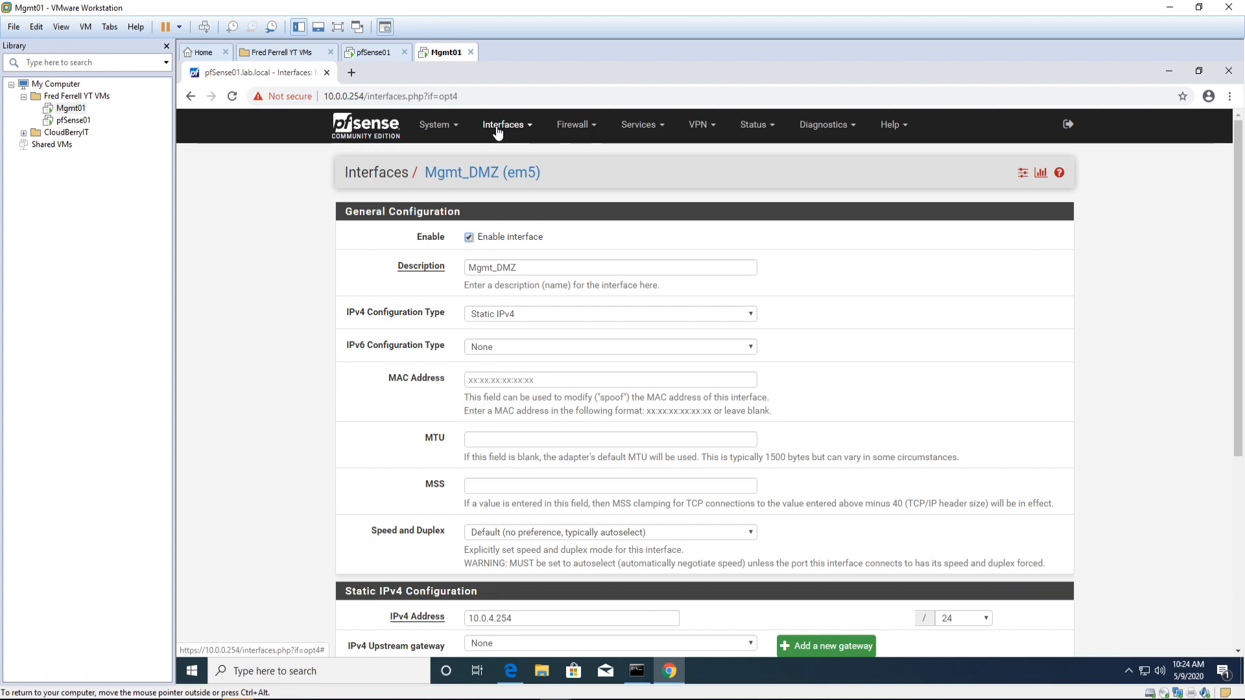
Step: Show the DC_SECURE_DMZ firewall rules and inspect the Anti-Lockout Rule's state details
click(574, 129)
click(573, 195)
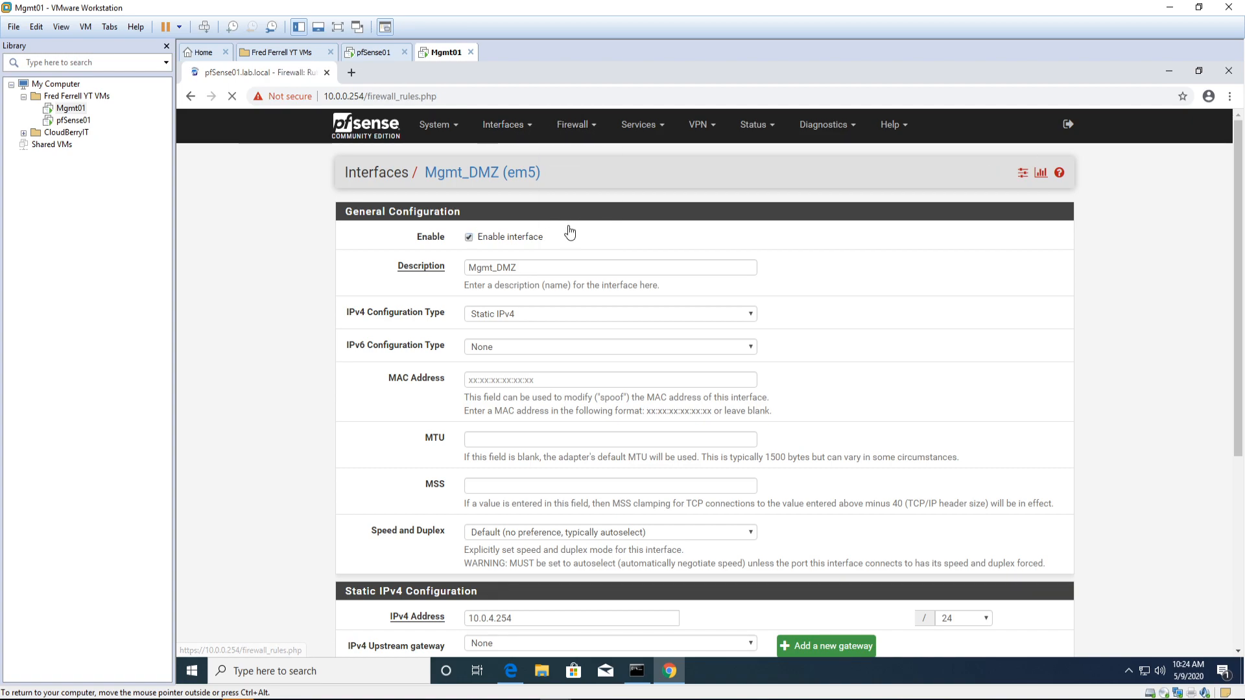
click(495, 216)
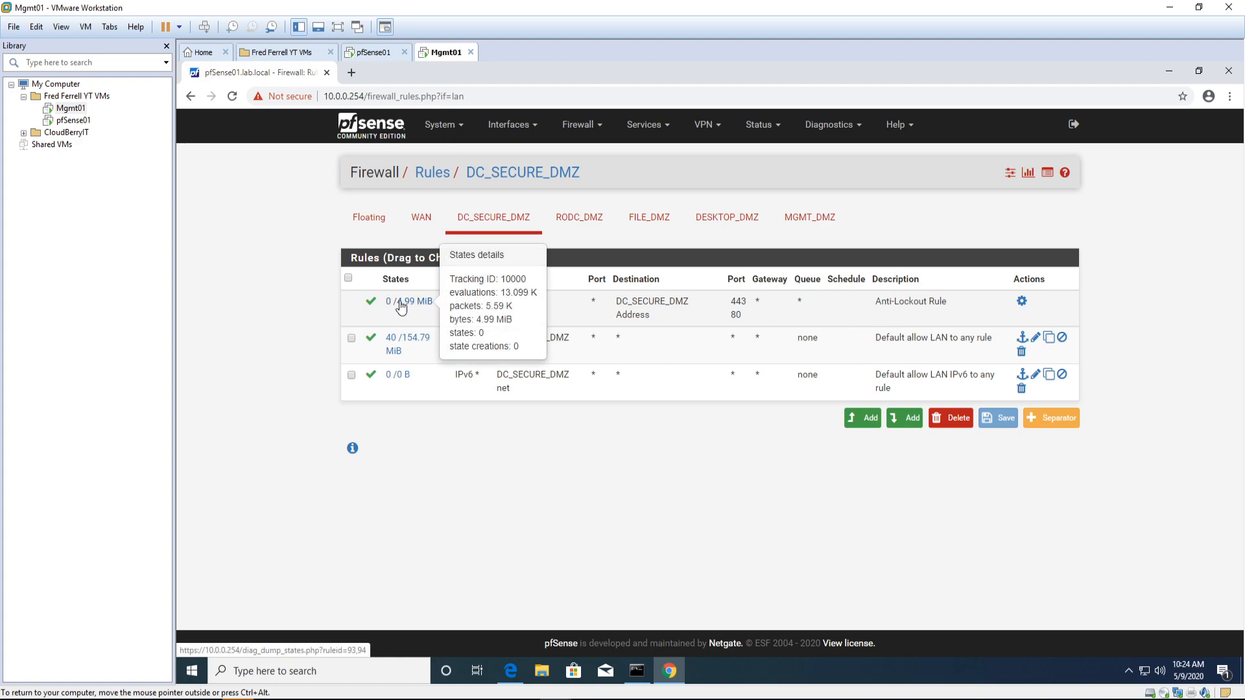
drag(409, 302, 678, 315)
drag(863, 313, 819, 364)
click(830, 304)
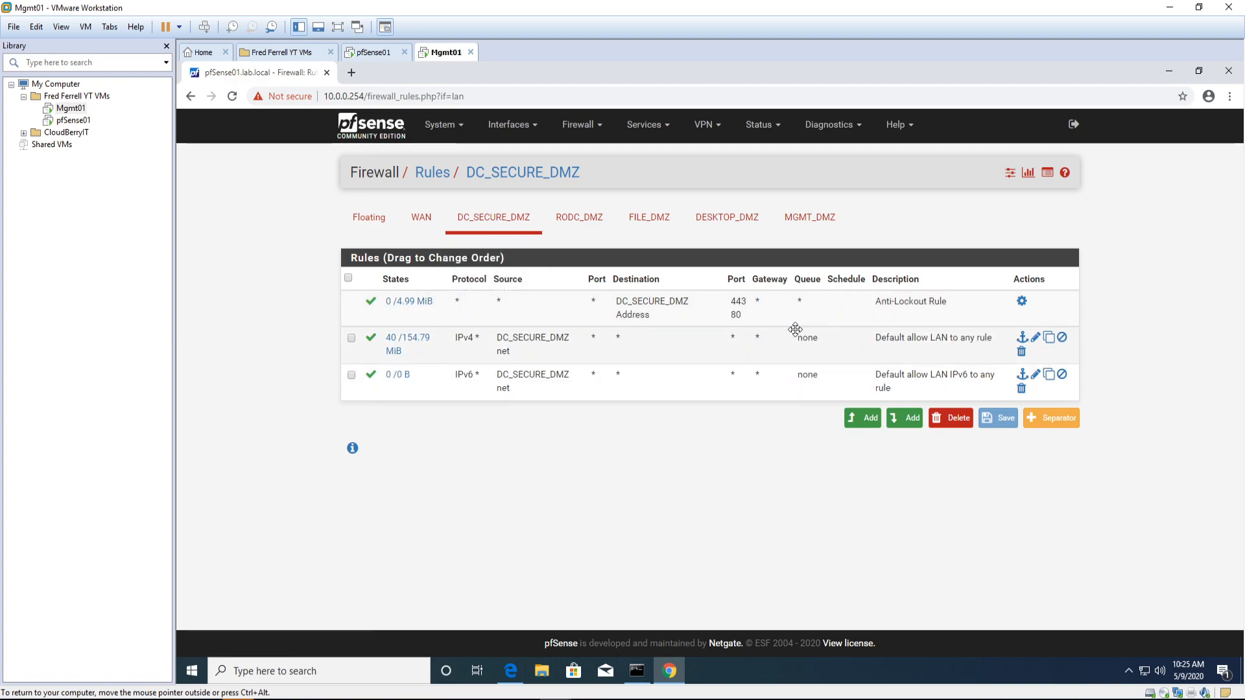
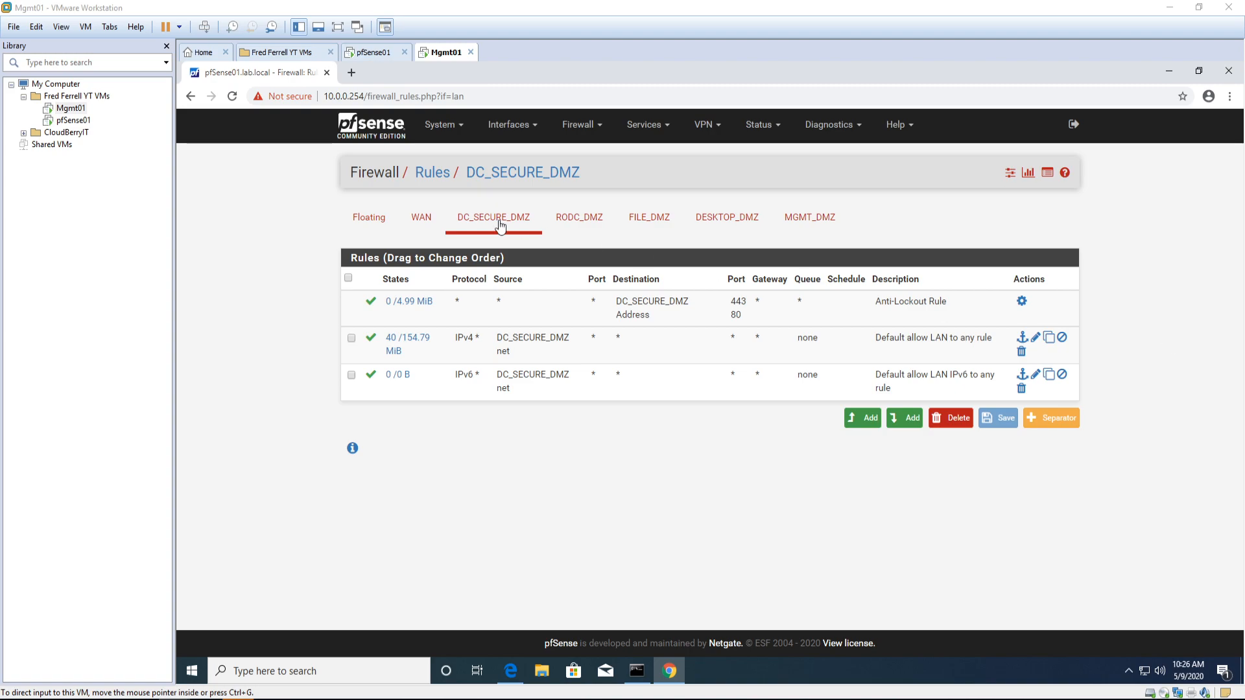
Step: Show pfSense's empty firewall rule list for the MGMT_DMZ interface inside Mgmt01
click(801, 223)
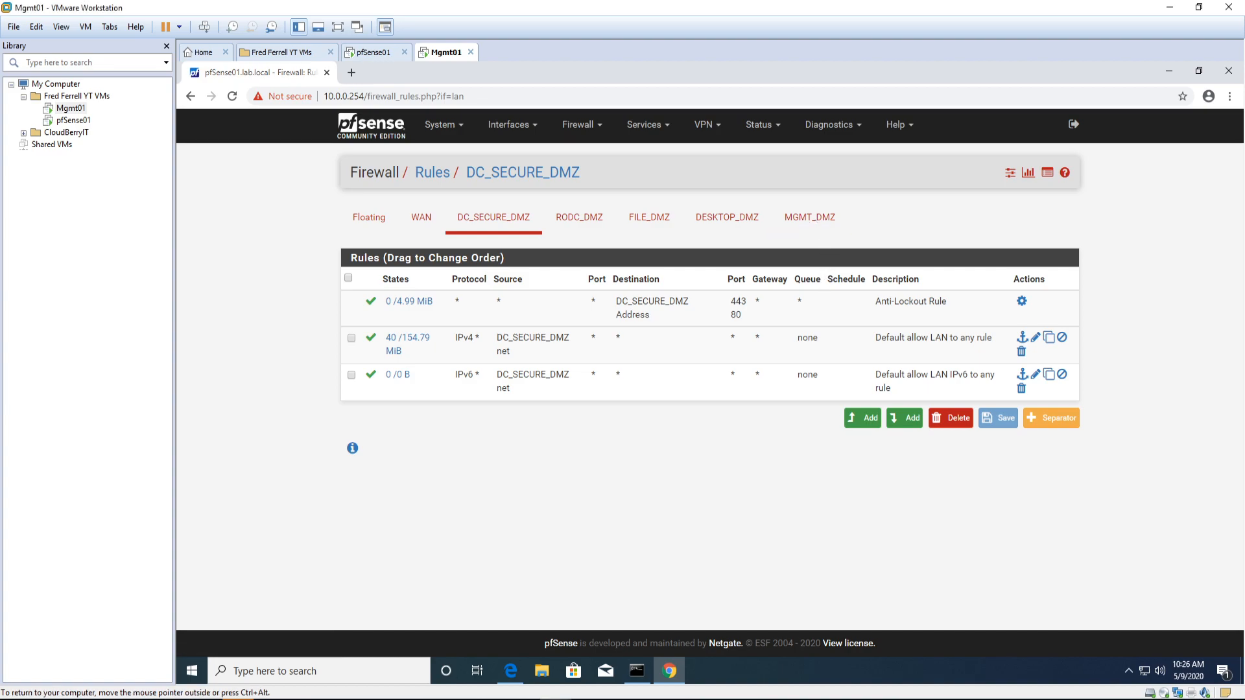
click(805, 230)
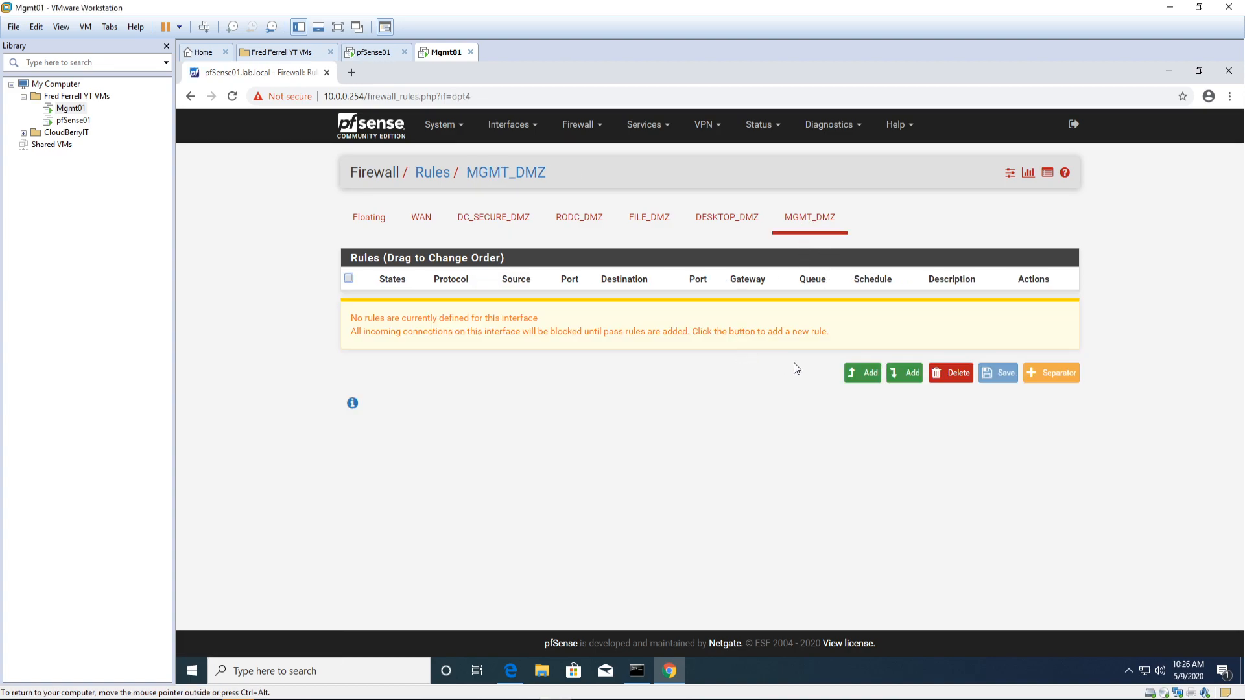
Step: Start a new MGMT_DMZ rule with Action Pass and protocol TCP/UDP
click(851, 376)
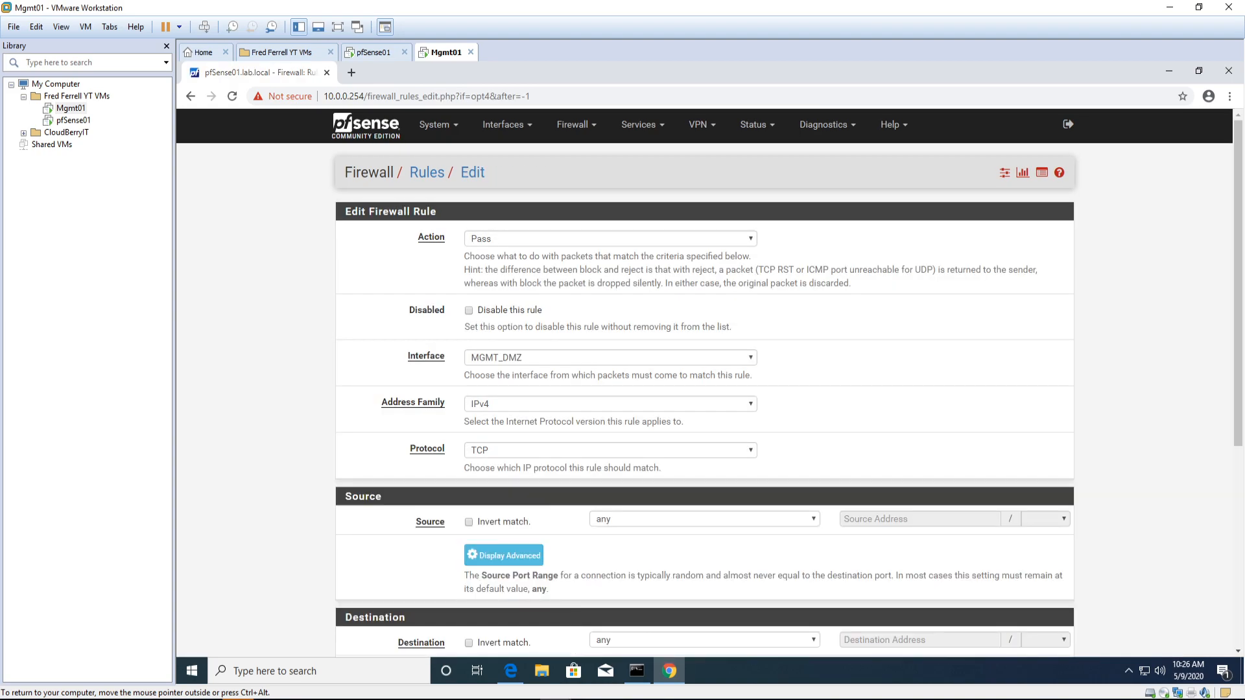
scroll(577, 364, down, 2)
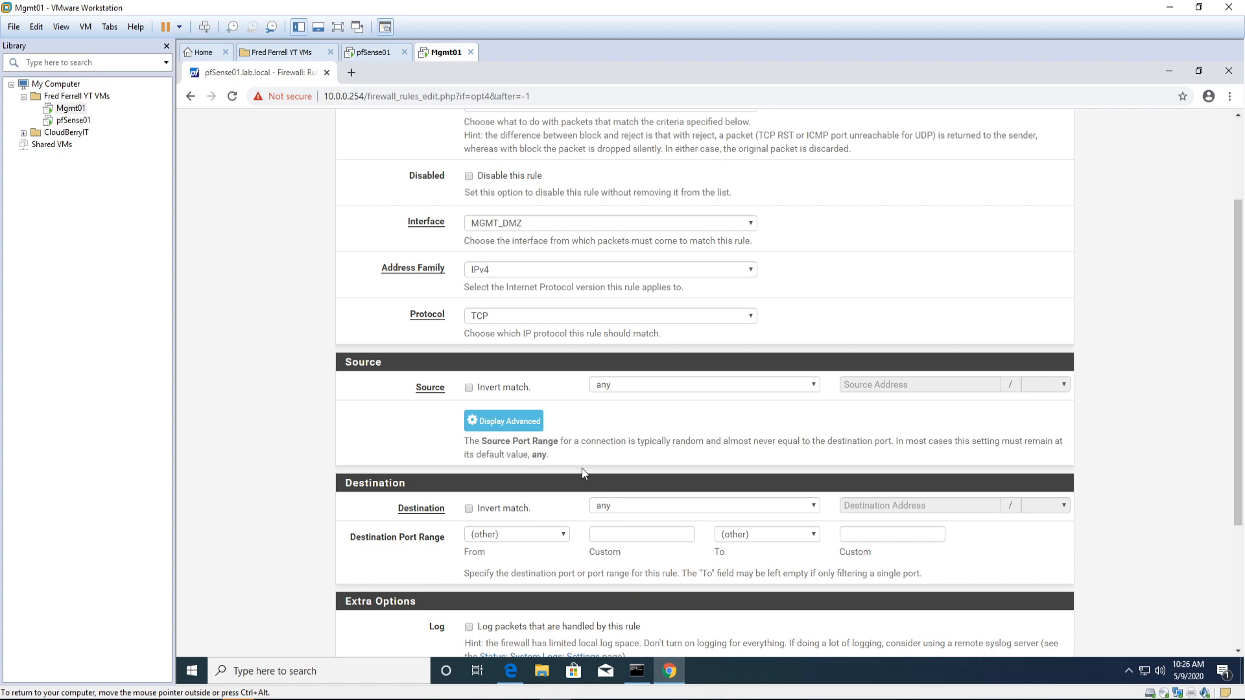
scroll(581, 468, up, 1)
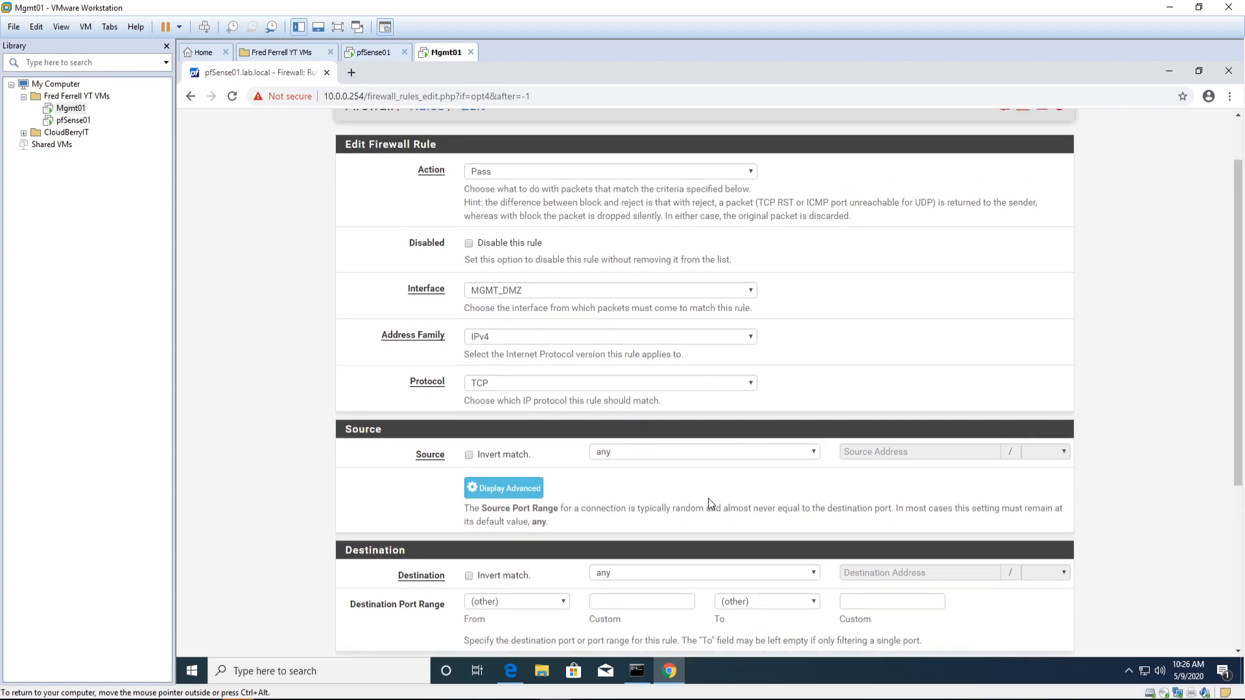
scroll(708, 498, down, 3)
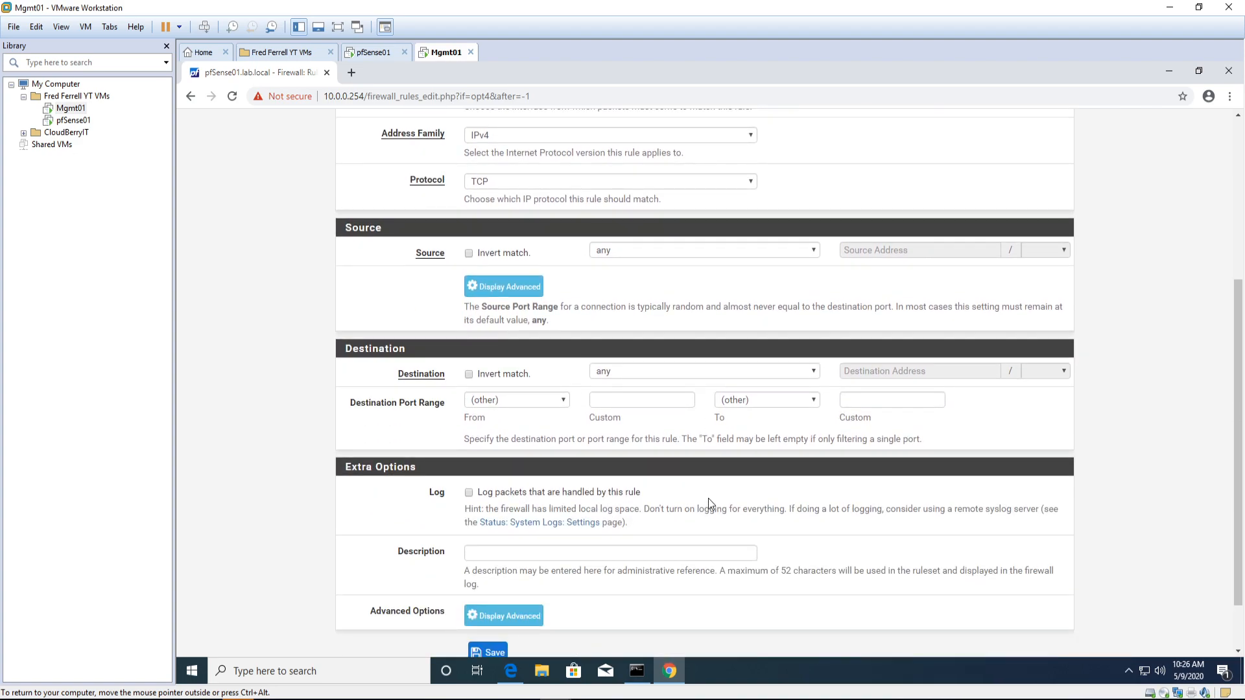
scroll(706, 499, up, 4)
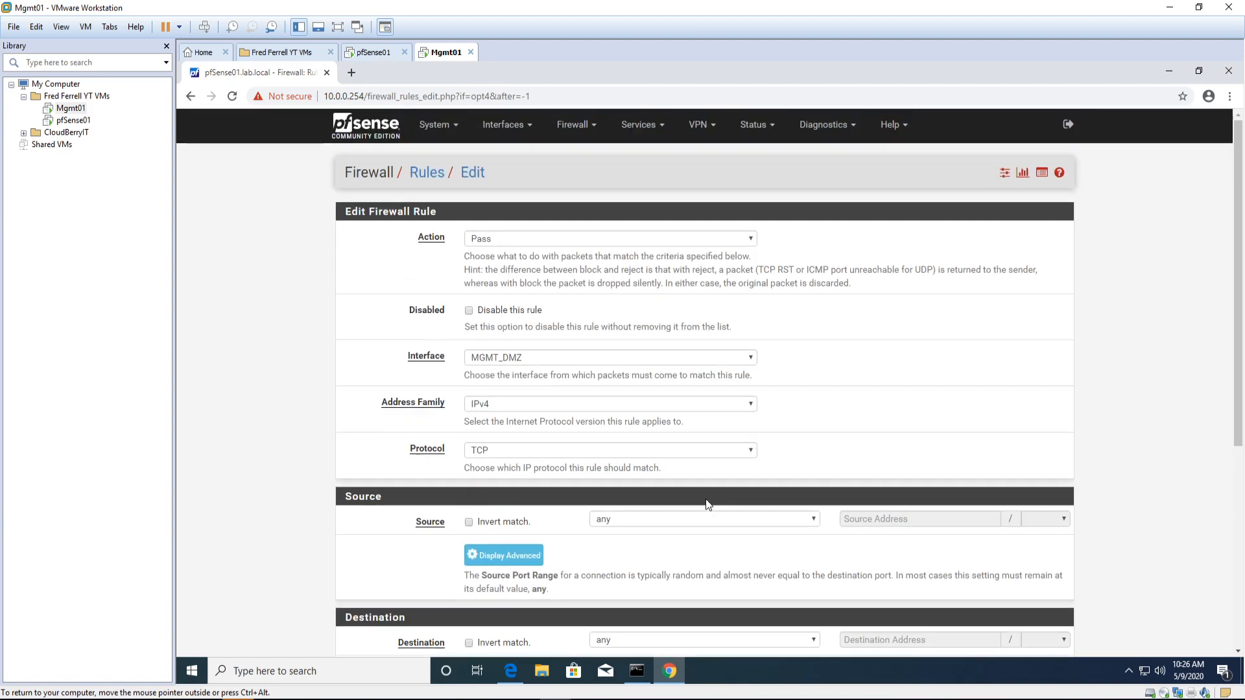
scroll(705, 499, down, 4)
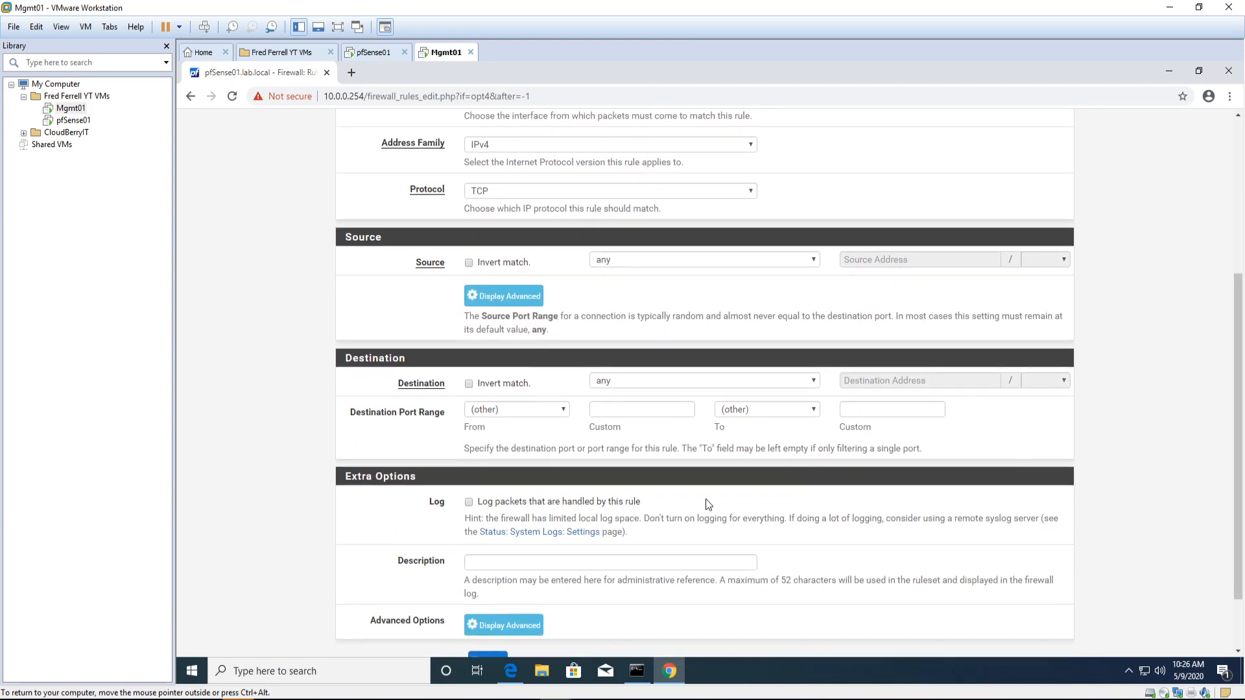
click(495, 185)
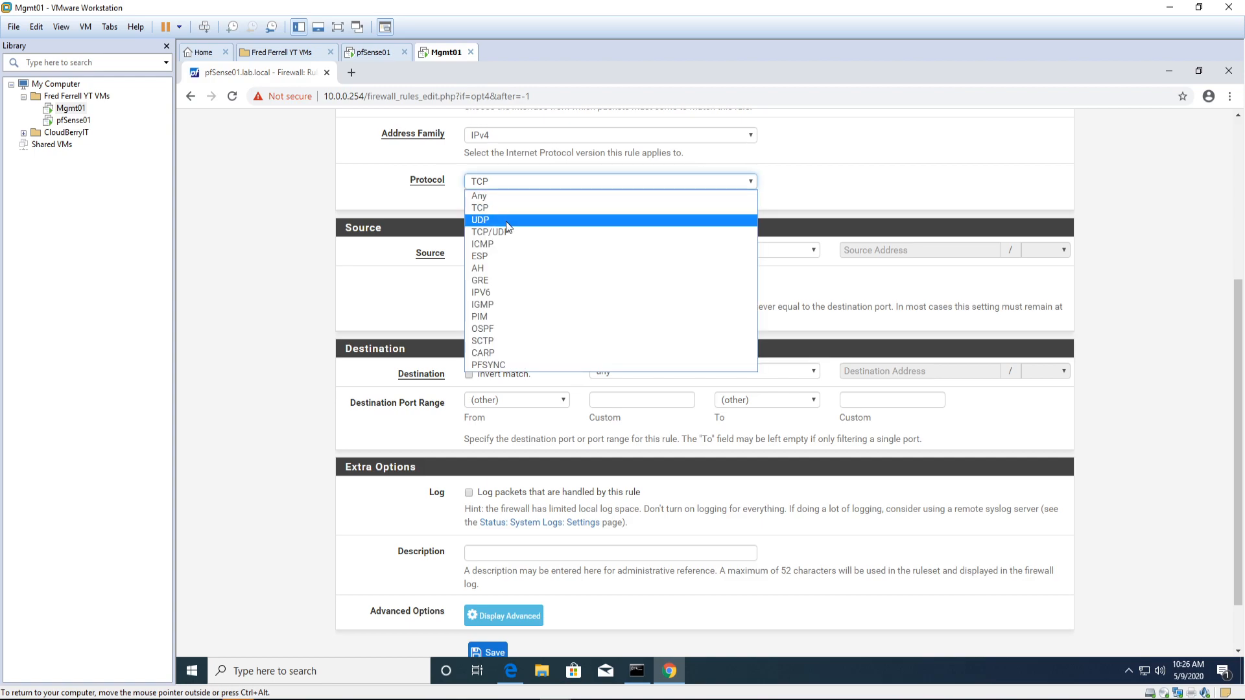
click(506, 236)
Step: Reveal the advanced rule options and save the any-to-any IPv4 TCP/UDP pass rule
scroll(632, 639, down, 1)
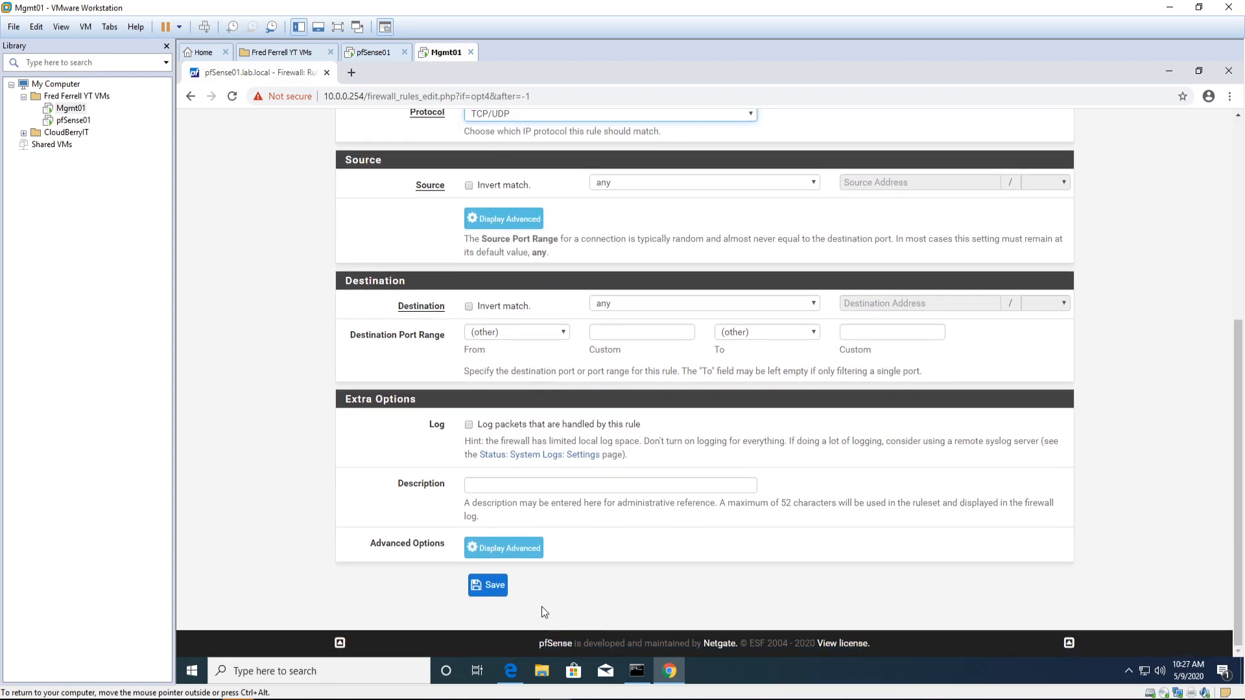
click(512, 551)
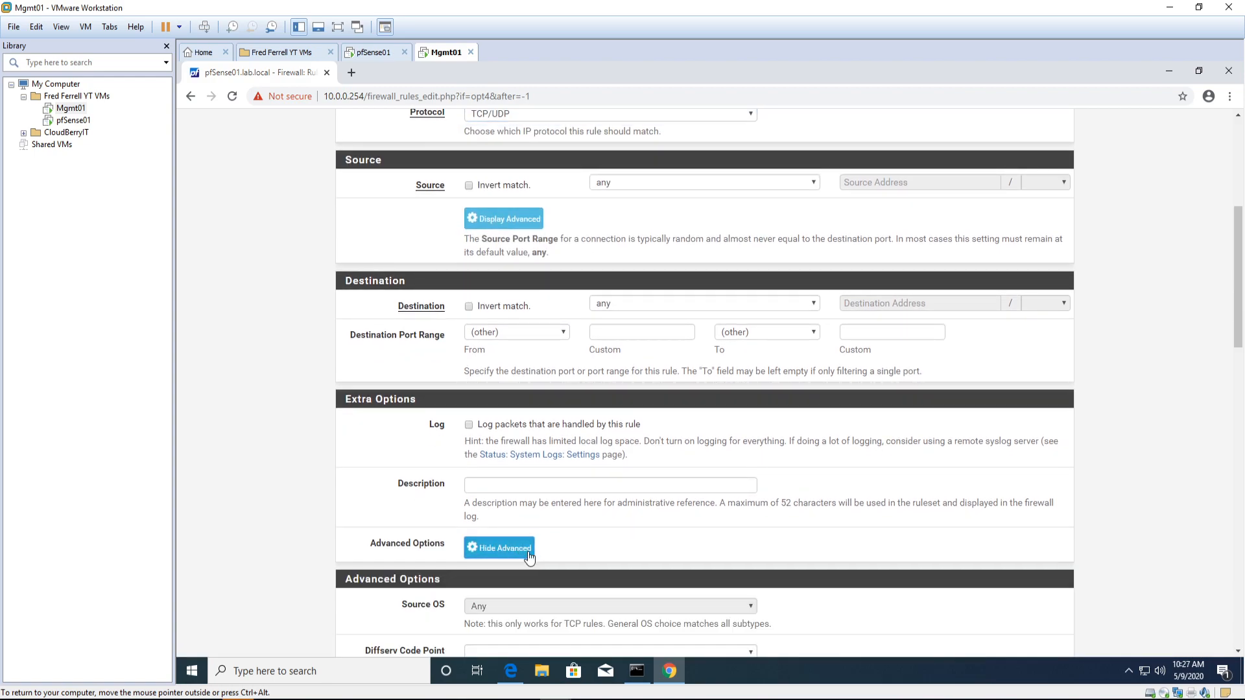
scroll(571, 566, down, 5)
scroll(570, 566, down, 8)
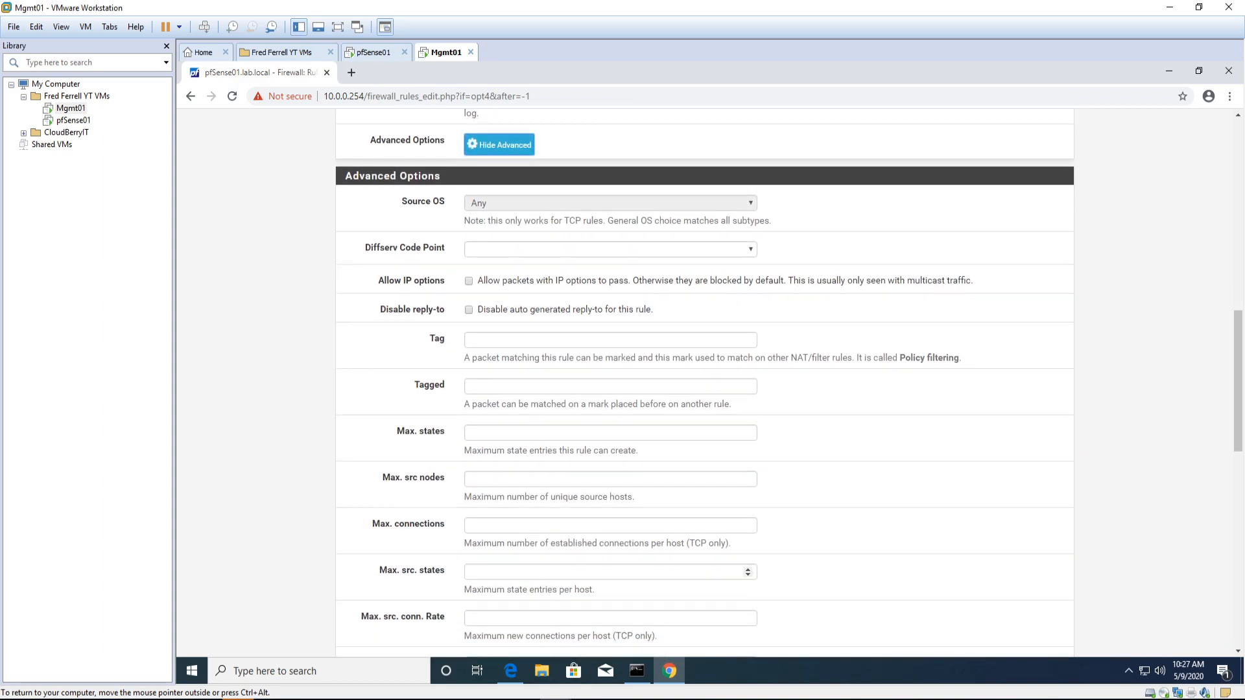
scroll(570, 565, down, 1)
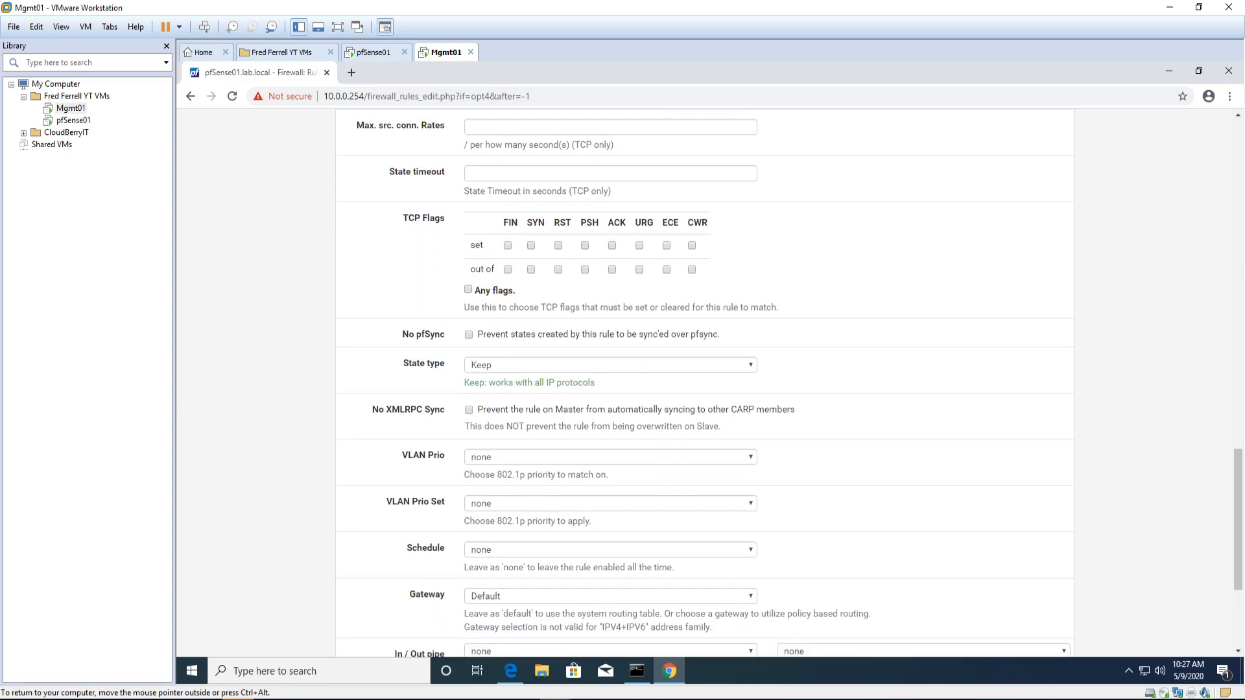
scroll(704, 383, down, 2)
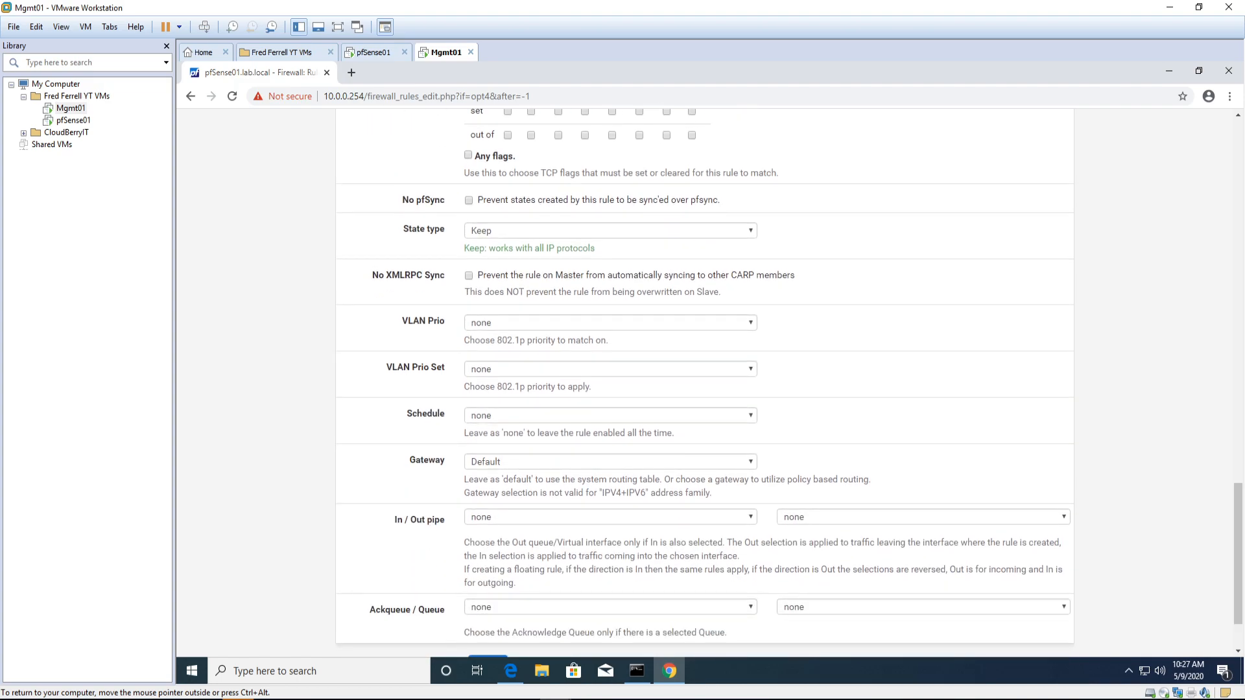
scroll(704, 383, down, 2)
click(498, 587)
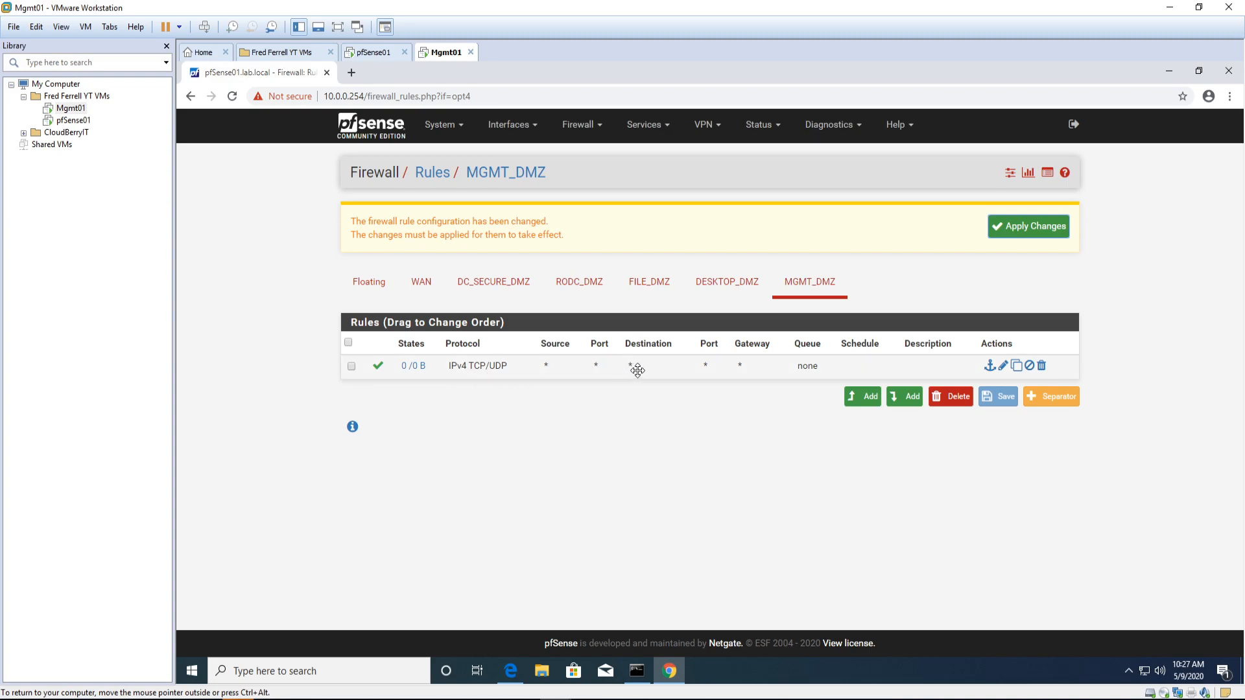
Step: Apply the pending pfSense changes so the MGMT_DMZ pass rule takes effect
click(1026, 228)
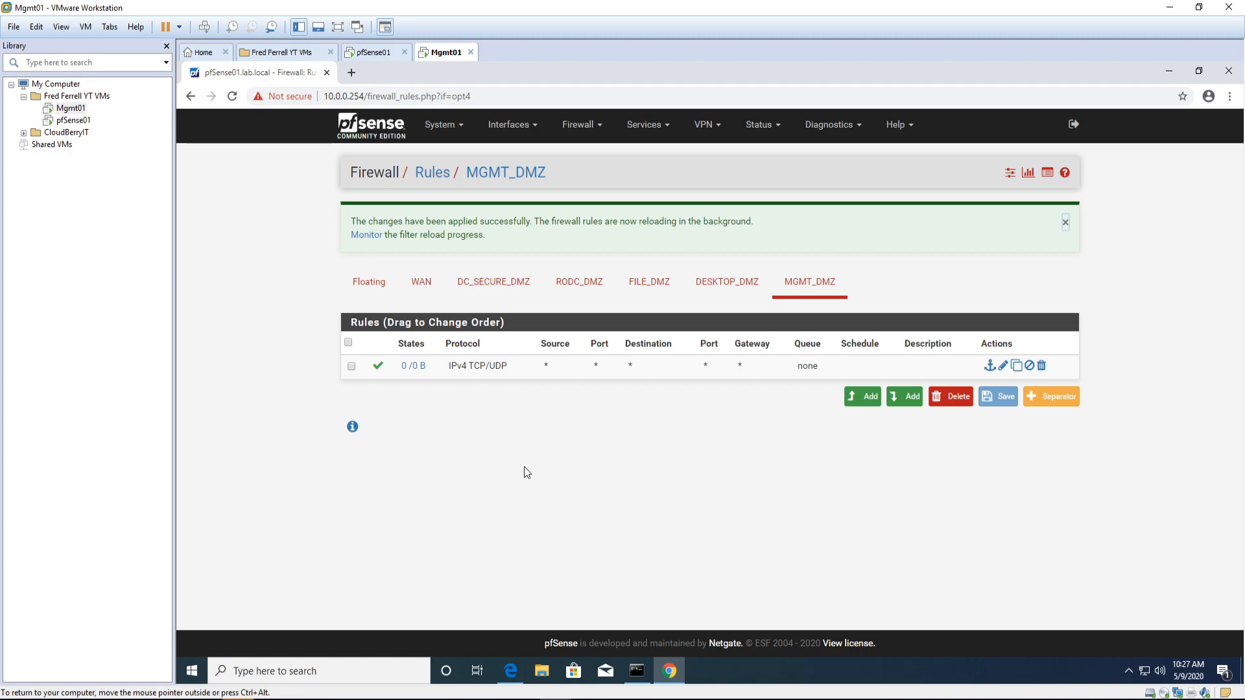
Step: Switch Mgmt01's network adapter from VMnet11 to custom VMnet15 (Host-only) in its VM settings
right_click(74, 112)
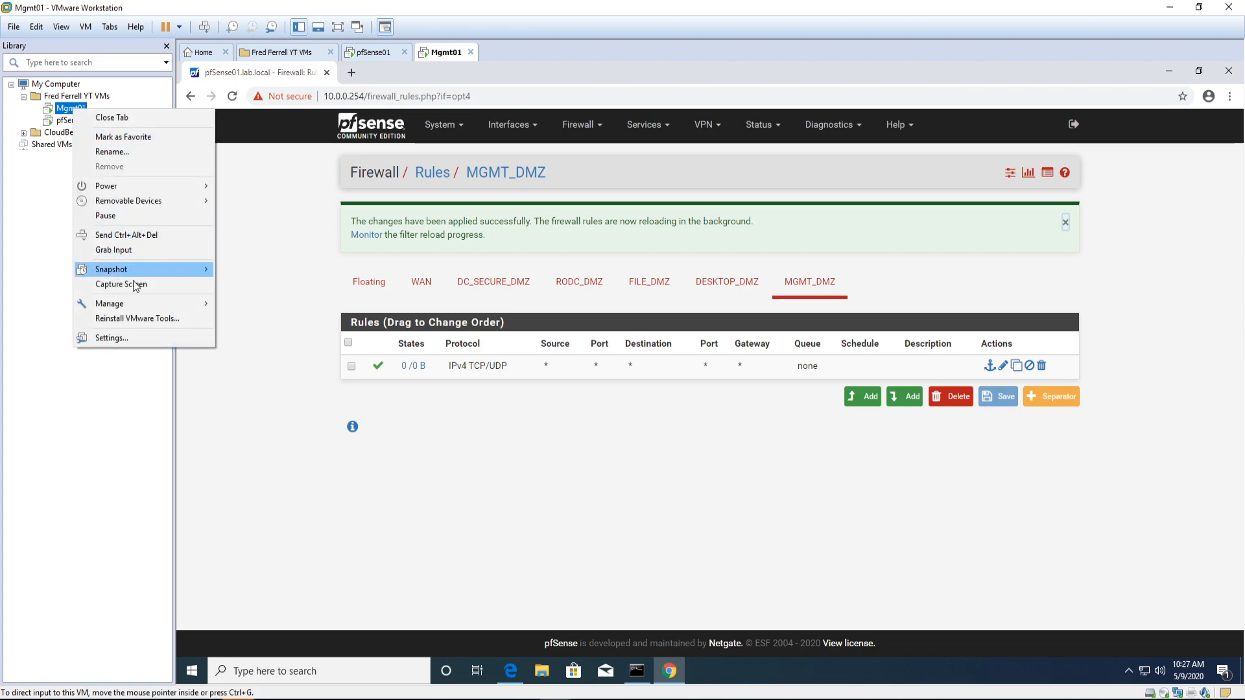
click(115, 338)
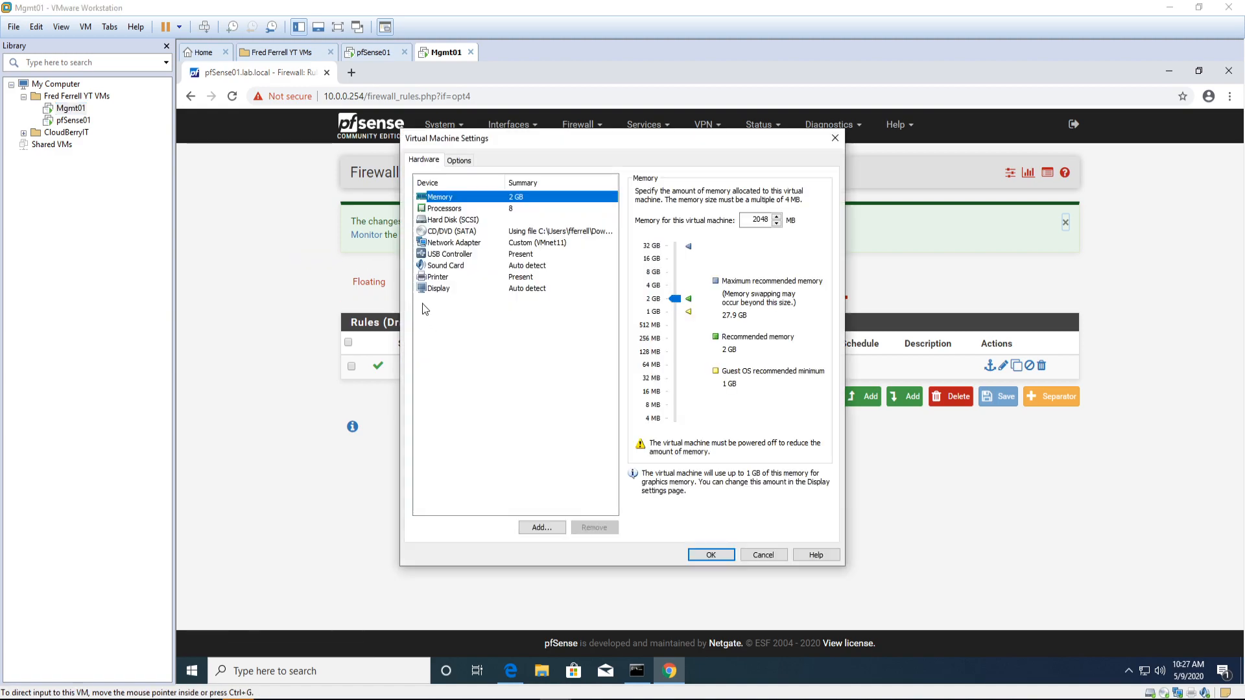
click(483, 243)
click(711, 319)
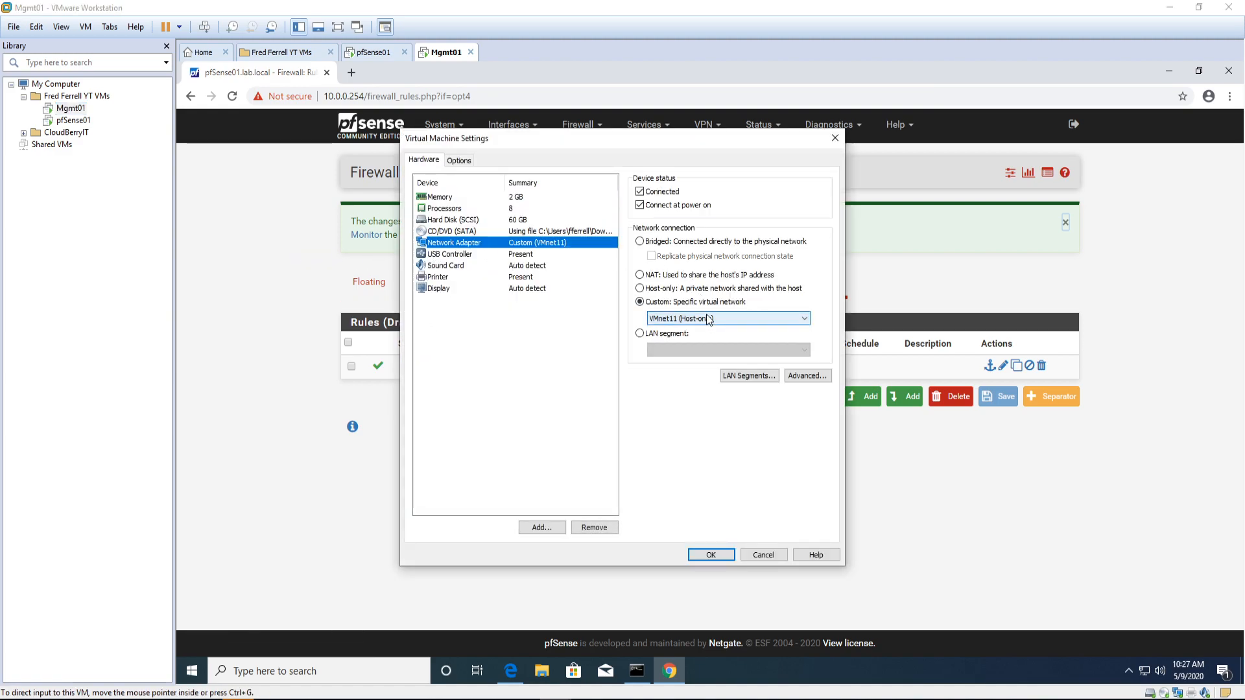
click(688, 464)
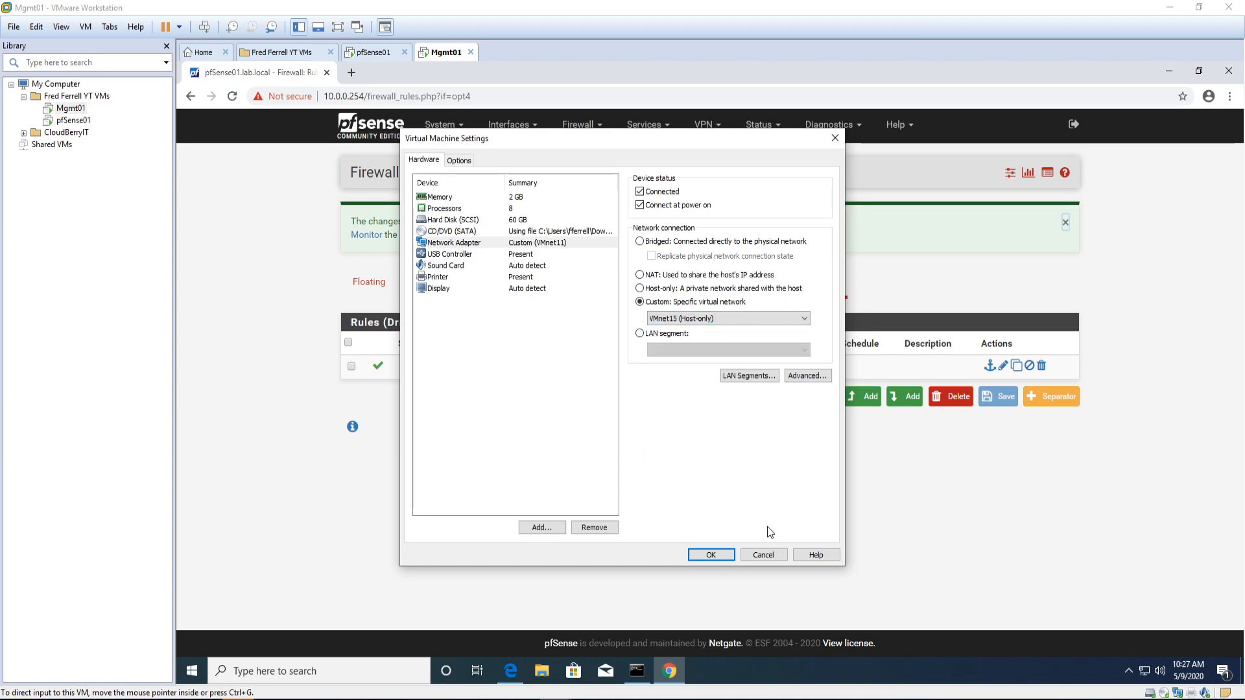
click(711, 554)
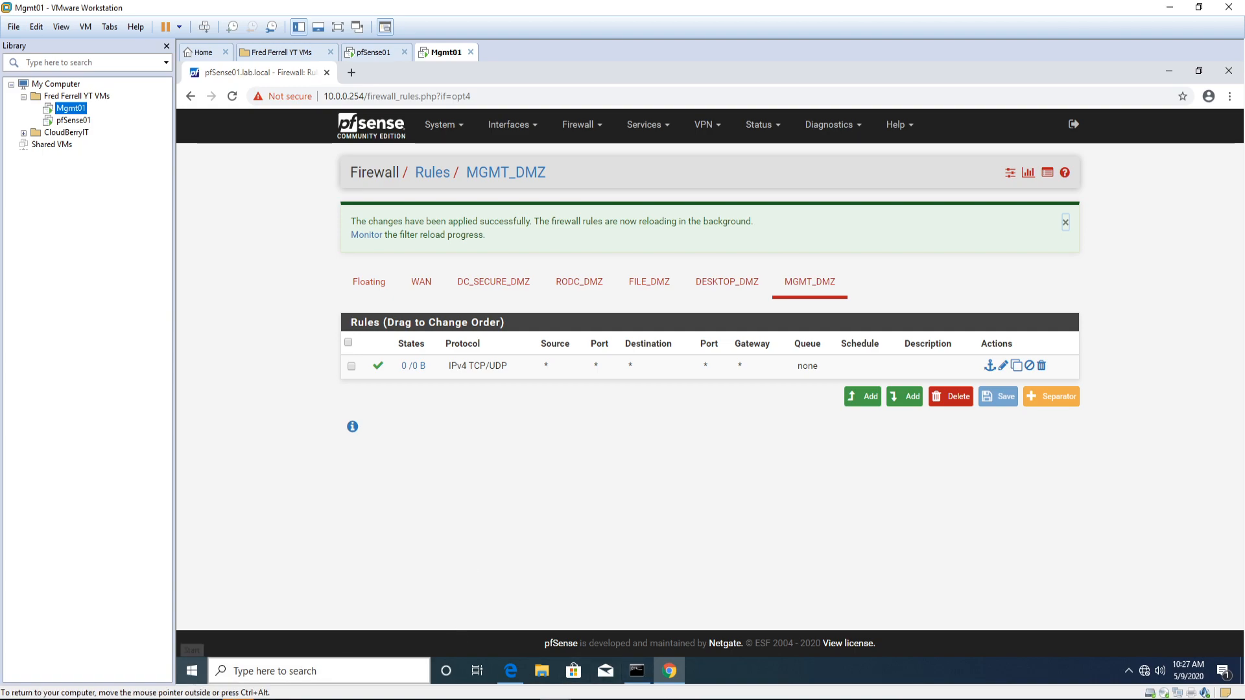
Step: Search 'ncpa.cpl' in the guest's Start menu and open Network Connections
click(201, 678)
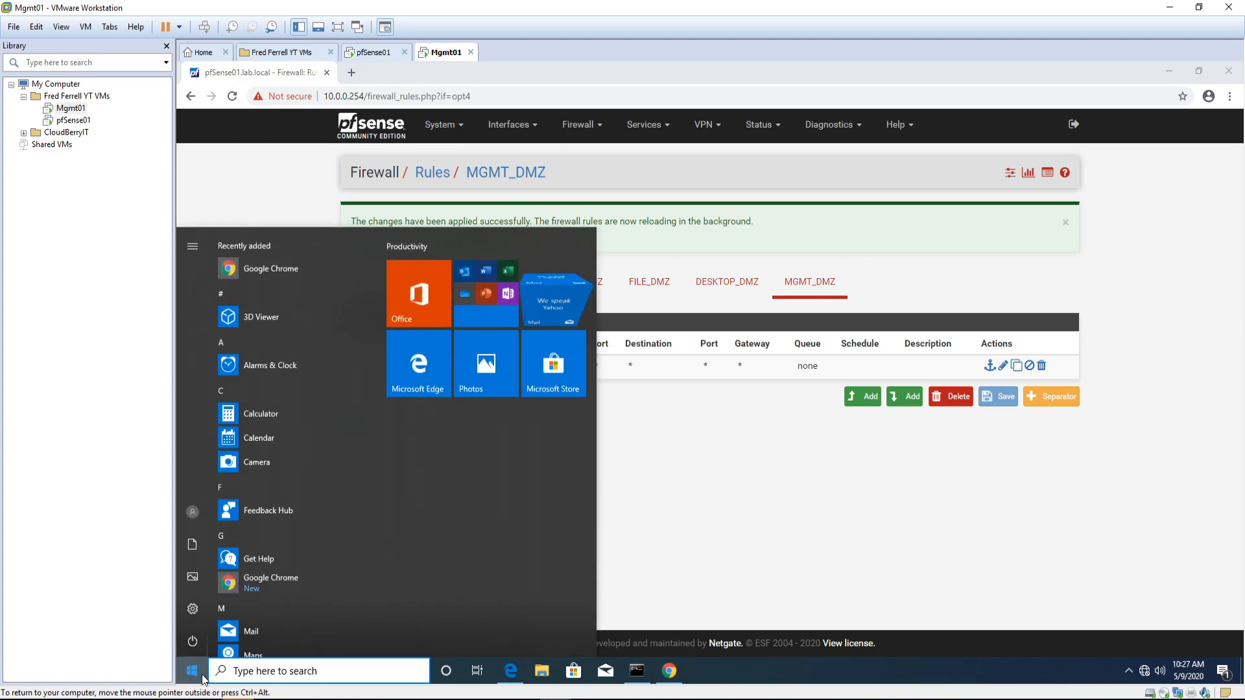
text(n)
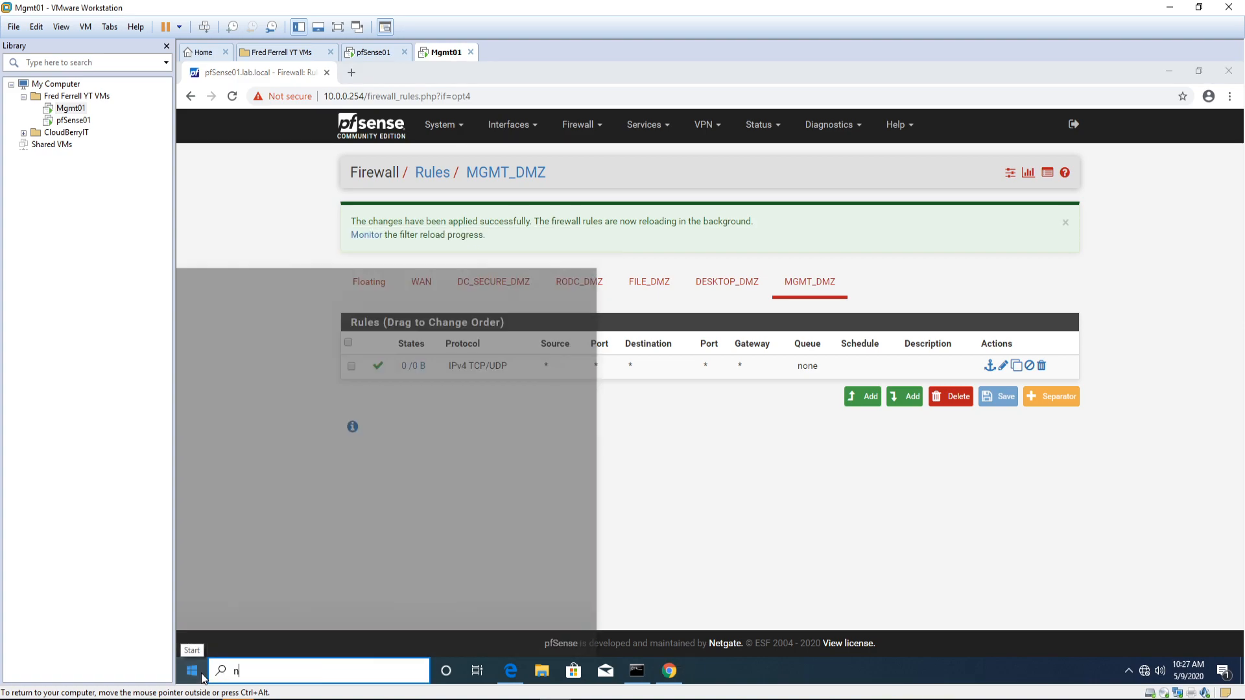
text(cpa)
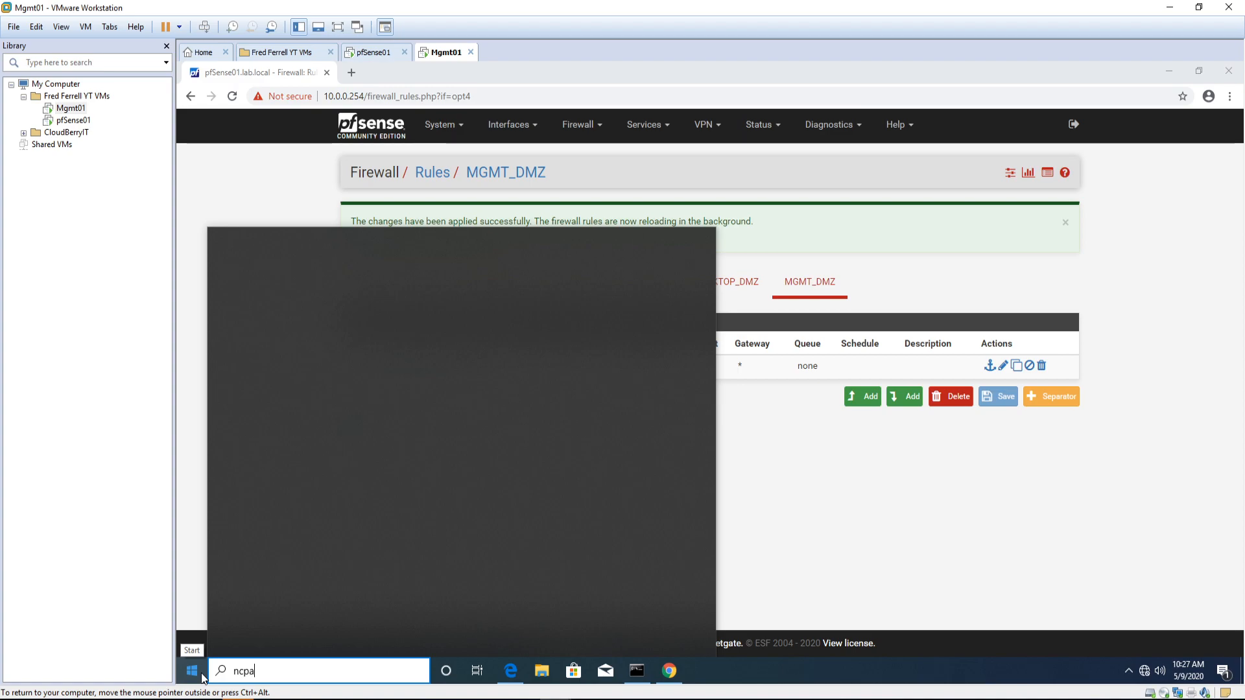
text(.cpl)
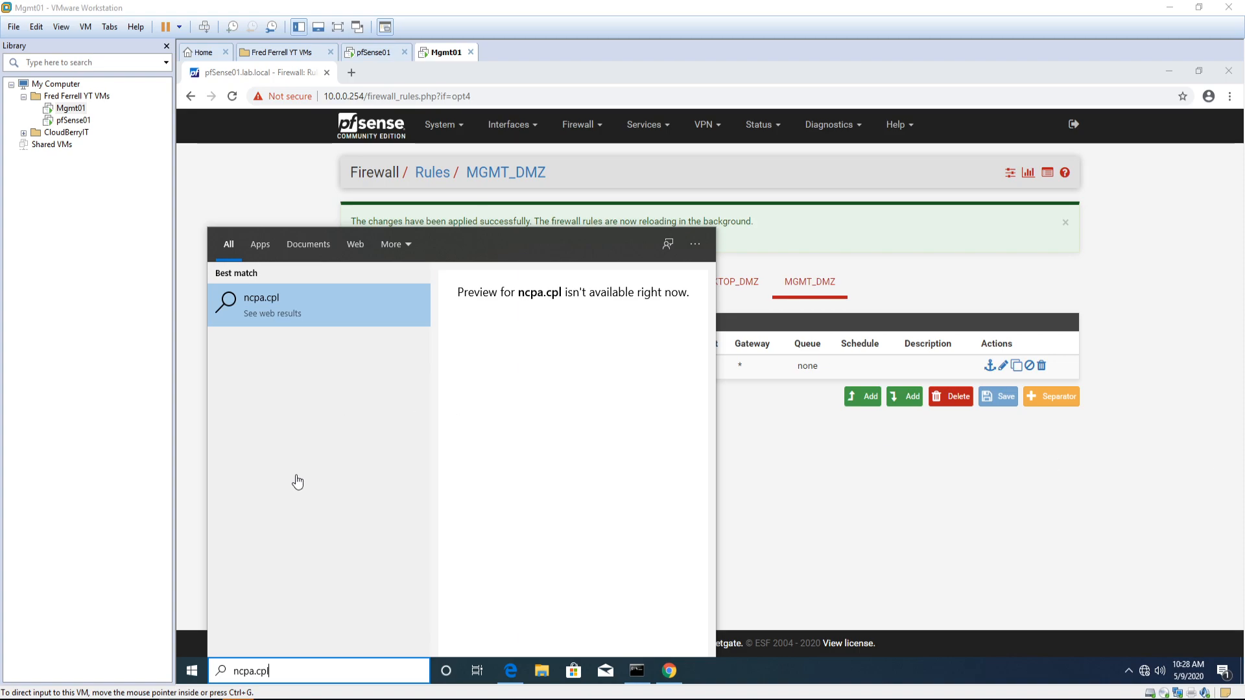
click(314, 676)
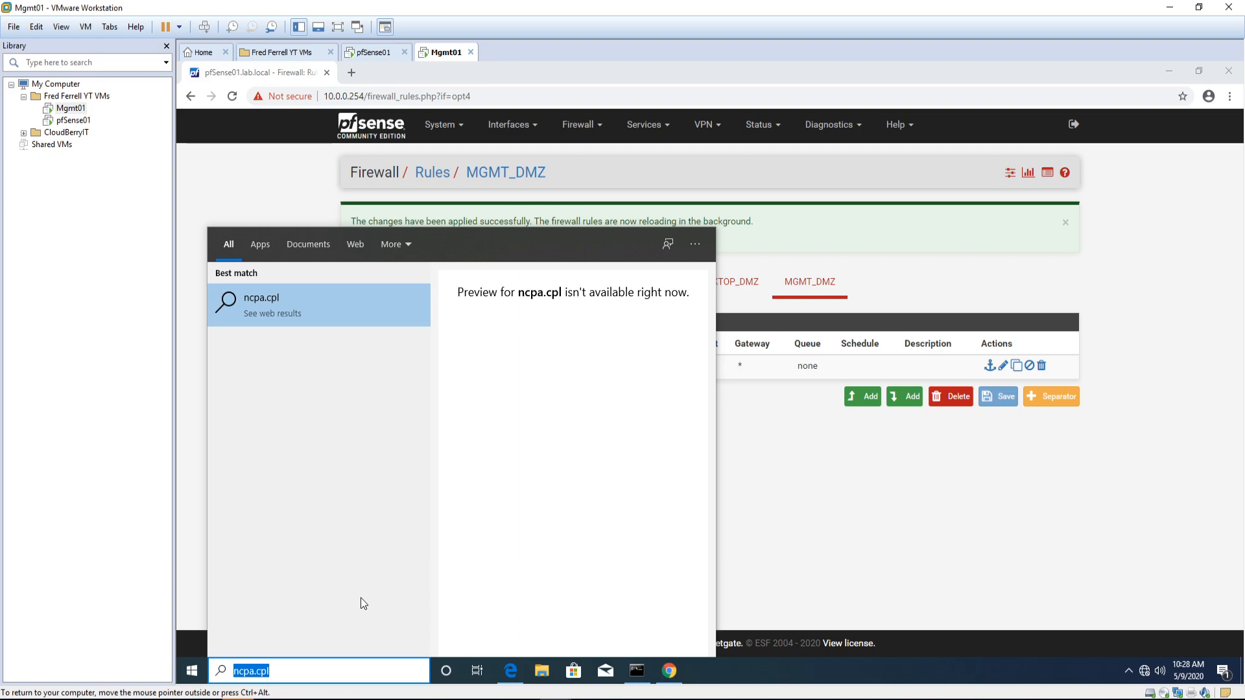
text(ncpa.cpl)
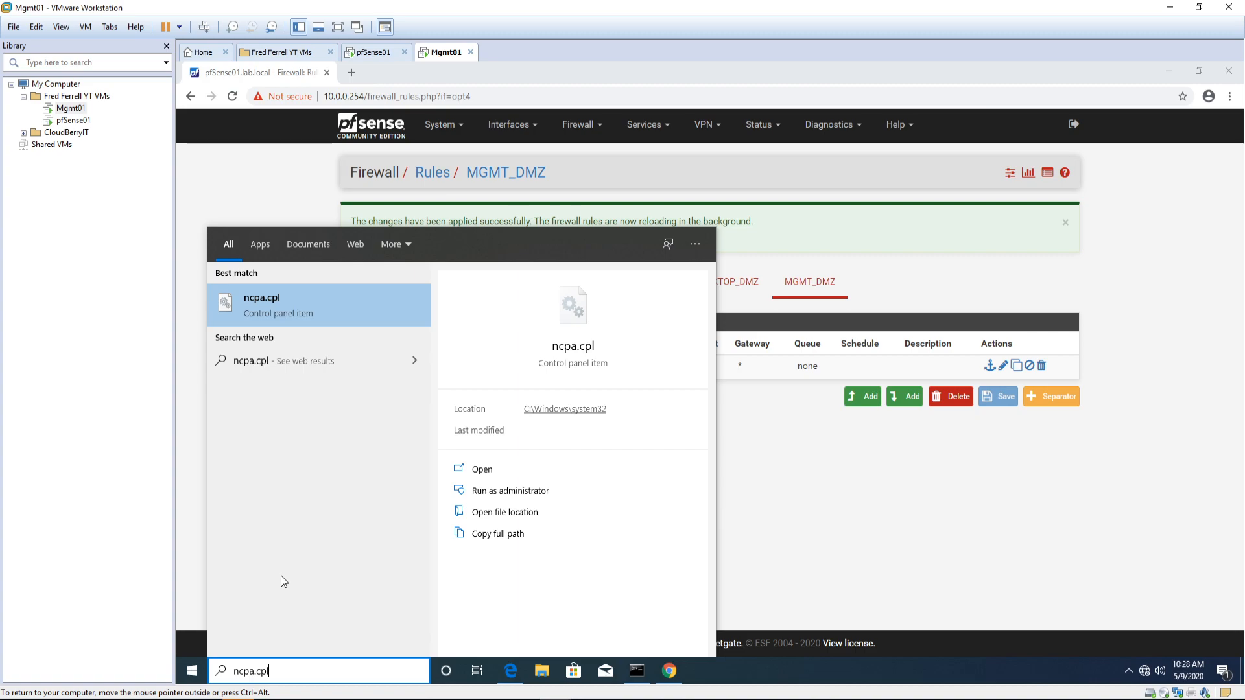
click(295, 309)
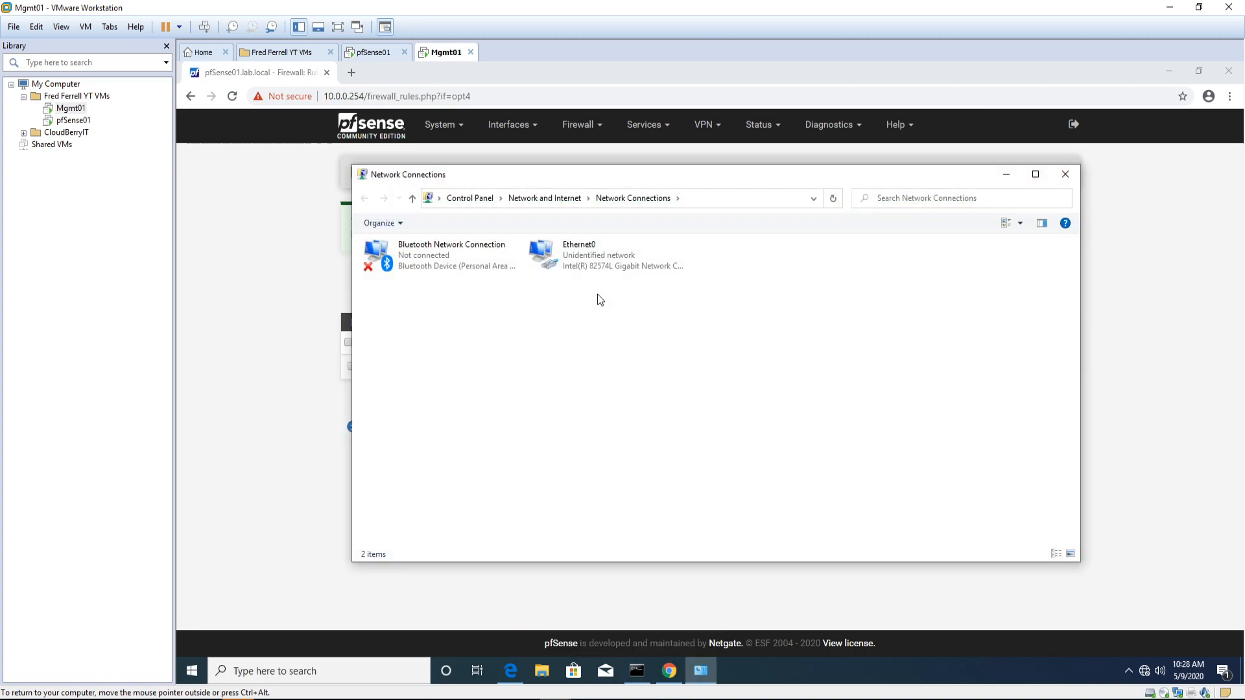
Step: Give Ethernet0's IPv4 a static address 10.0.4.1, mask 255.0.0.0, gateway and DNS 10.0.4.254
right_click(598, 267)
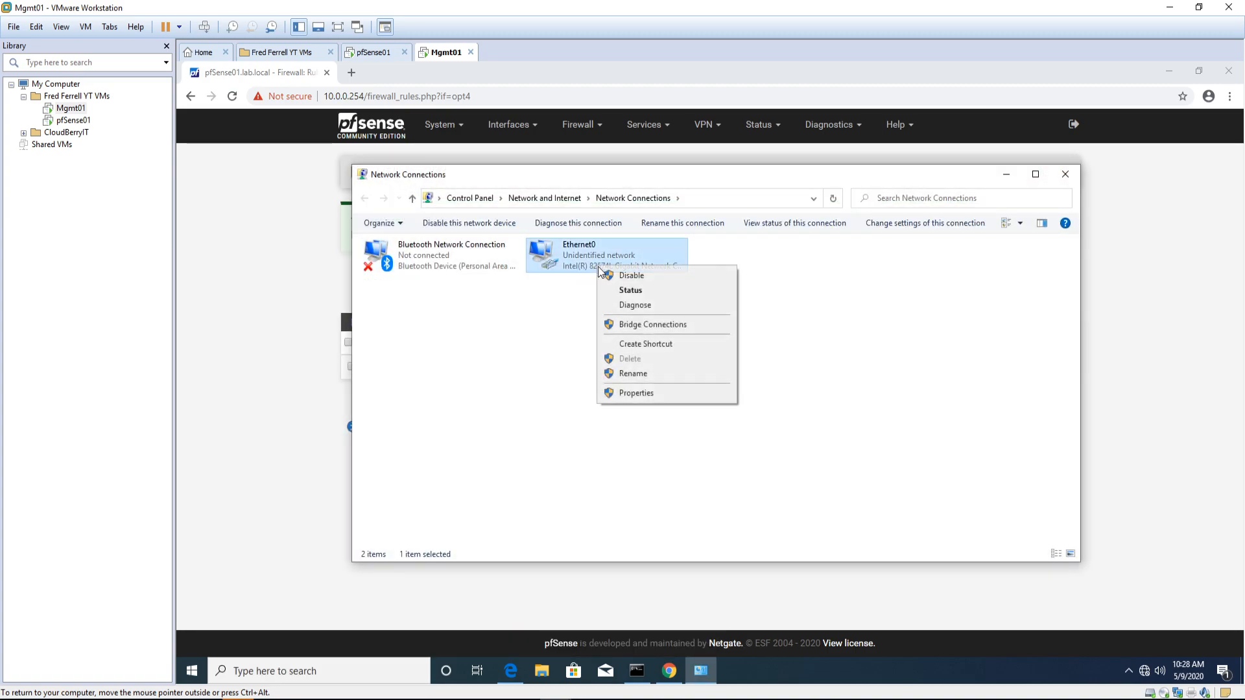
click(645, 396)
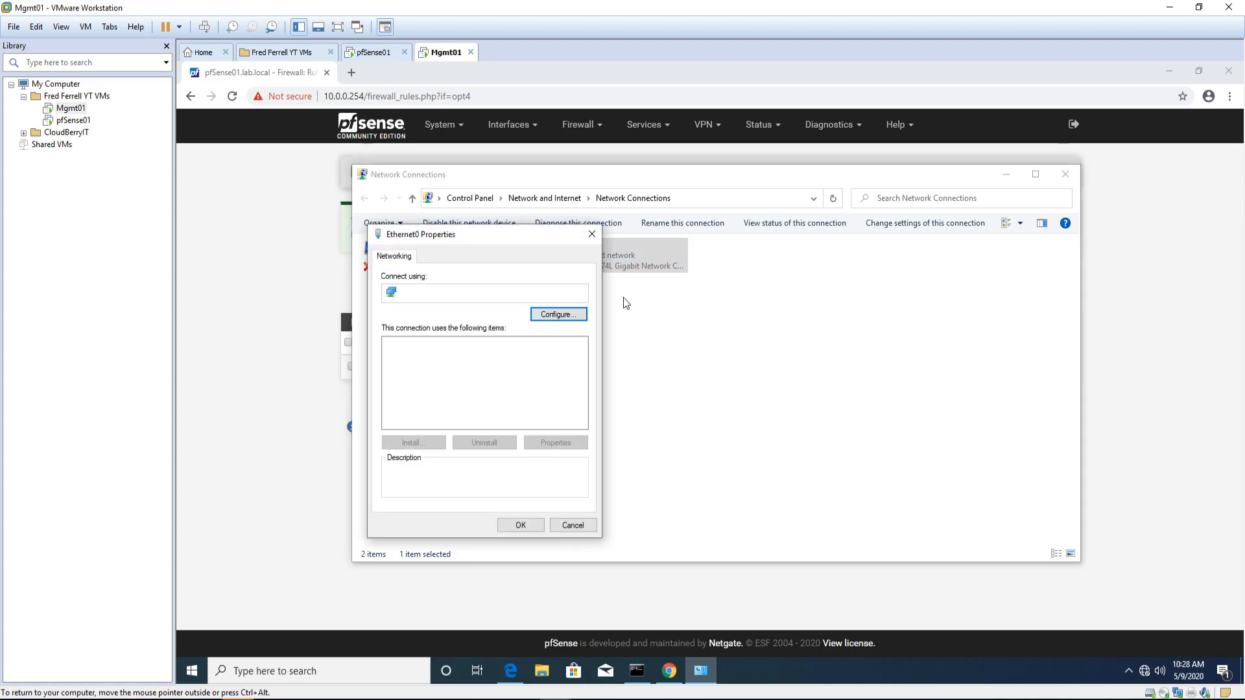
click(493, 377)
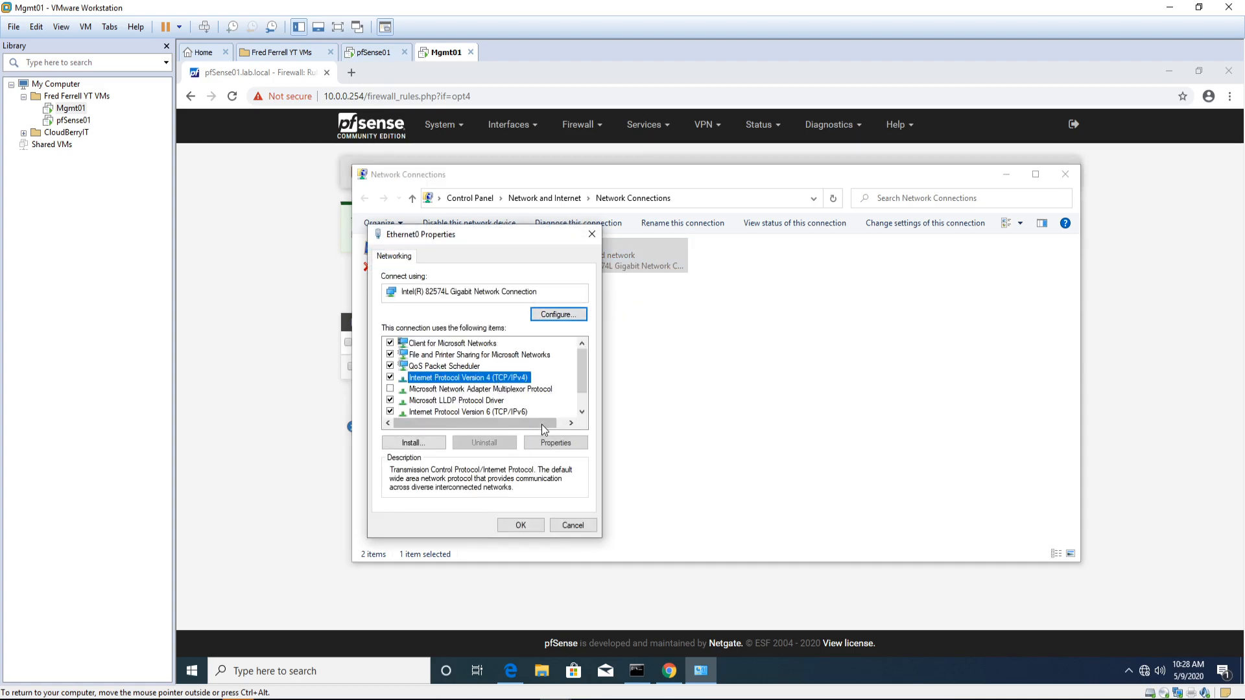
click(552, 443)
click(462, 382)
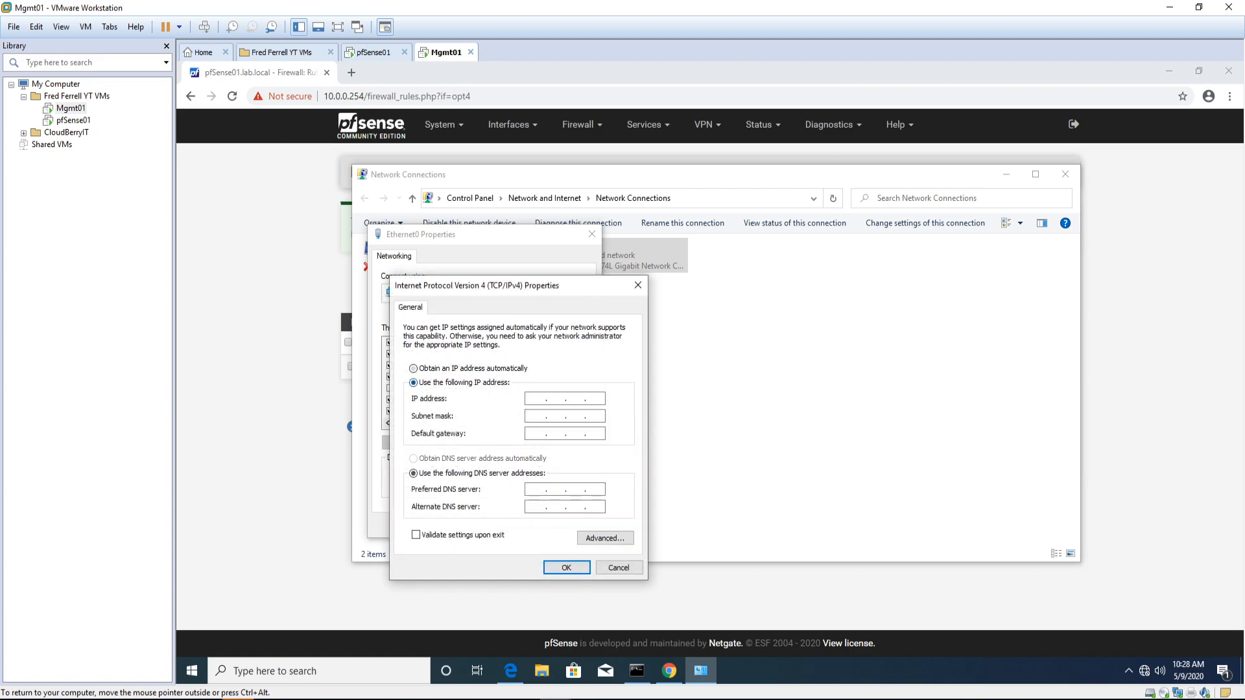
text(10.0.4.)
key(Tab)
key(Tab)
text(10 . 0 . 4 . 254)
key(Tab)
key(Tab)
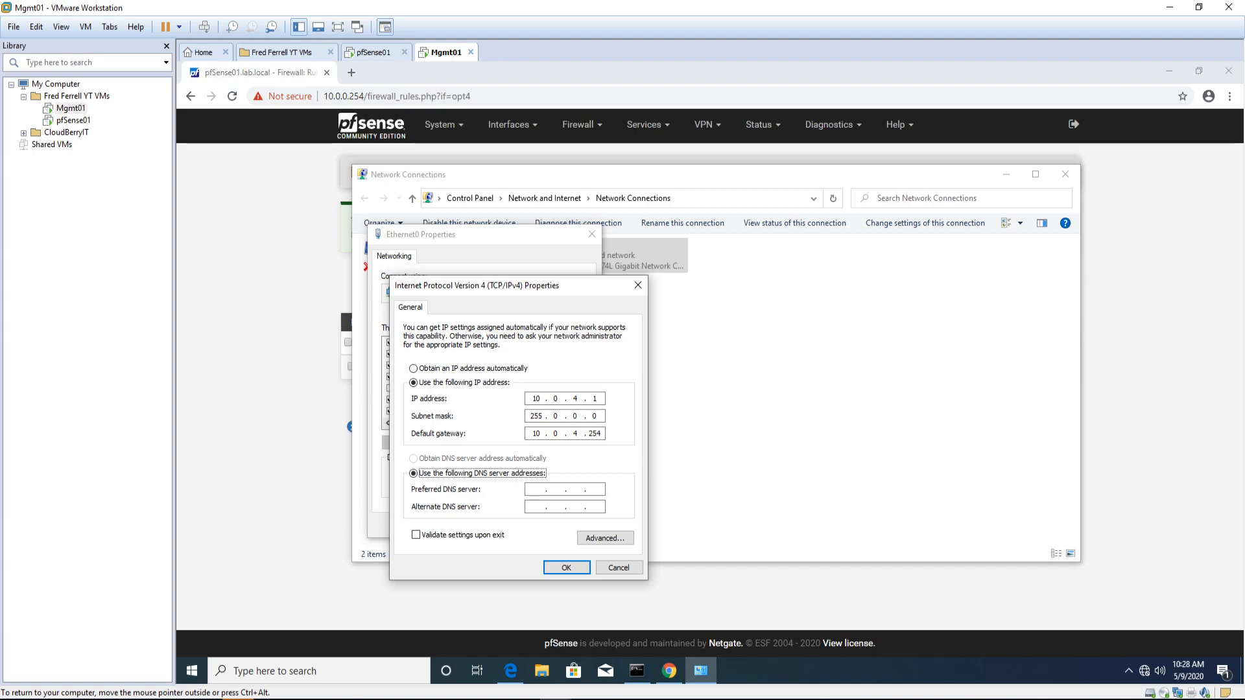
text(10.0.4.254)
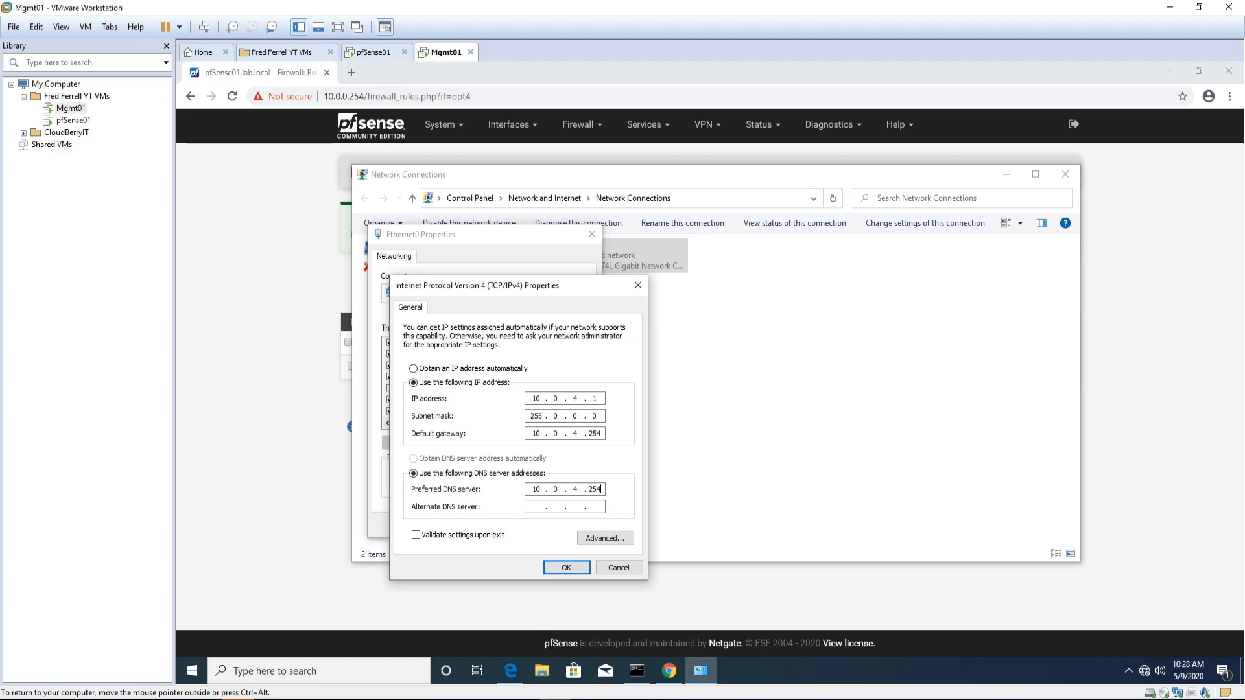
Step: Confirm the IPv4 settings, close Ethernet0 properties and dismiss the network discovery prompt
click(567, 567)
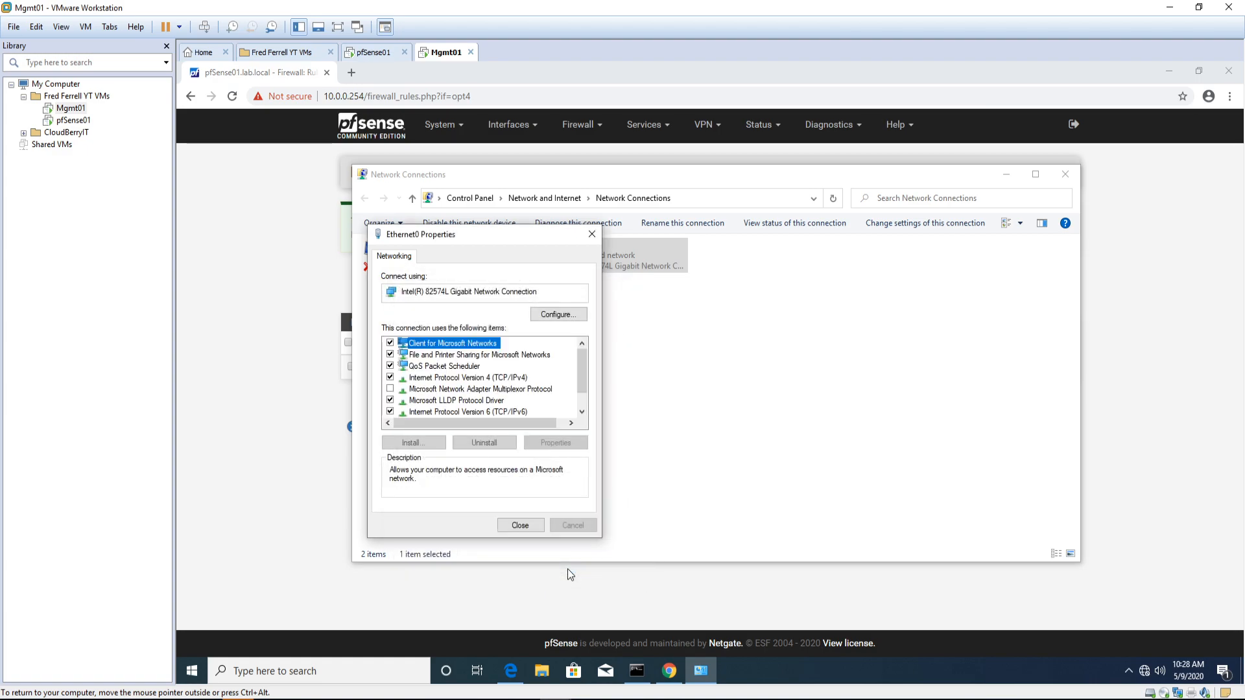
click(518, 522)
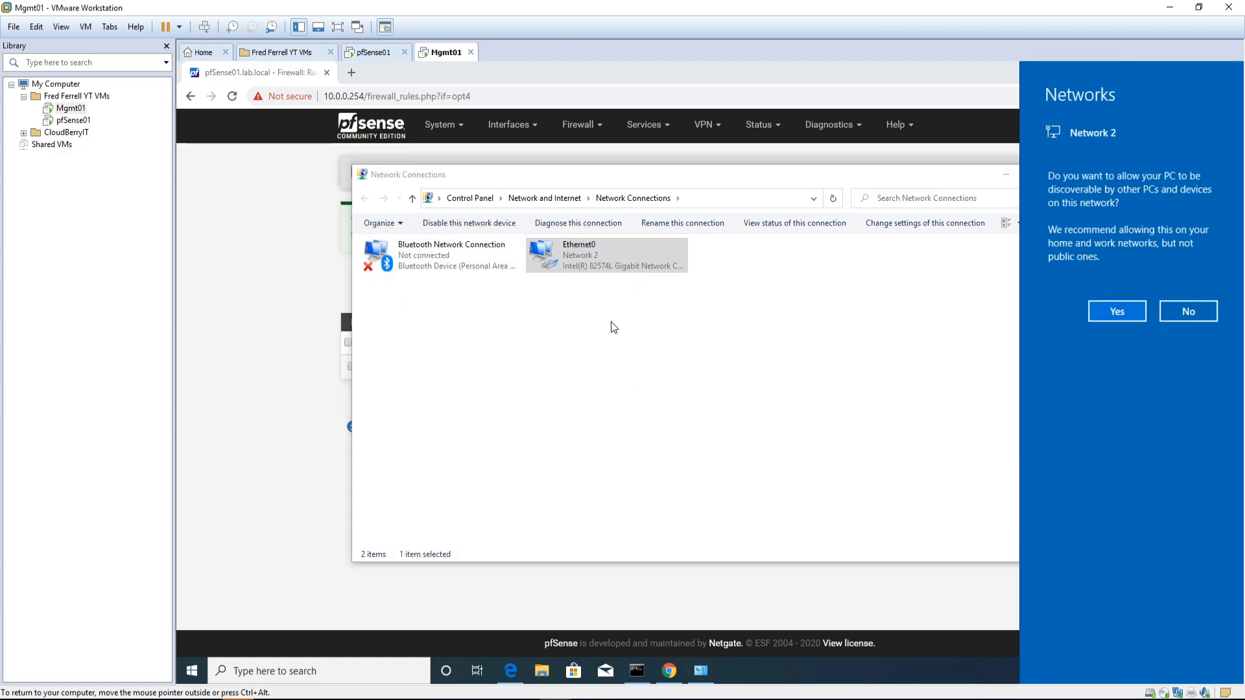
click(652, 347)
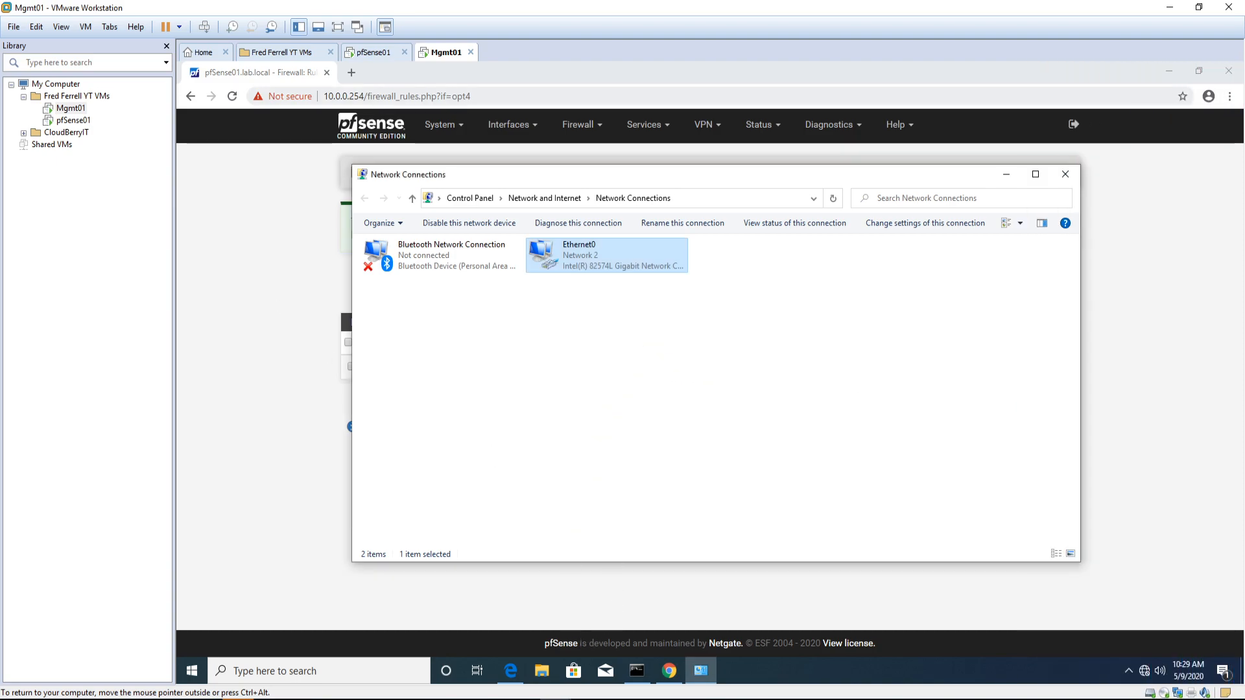
click(396, 96)
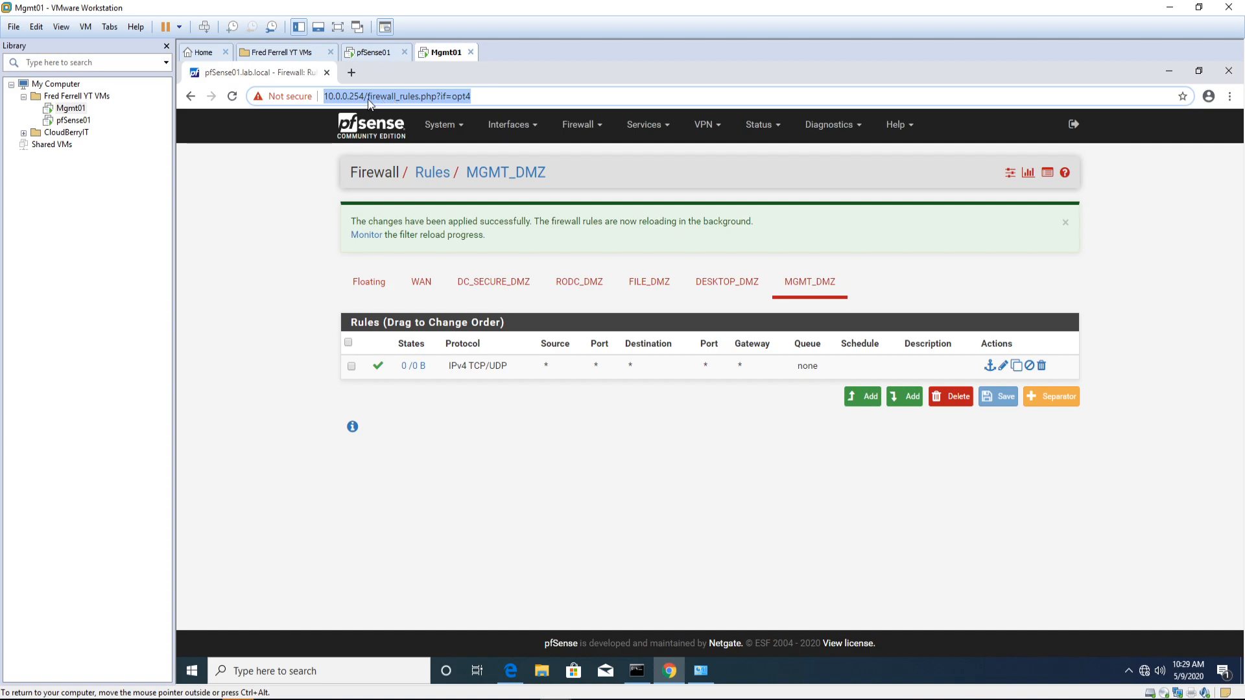
Step: Load 10.0.4.254 in Chrome's address bar and check the full https address
drag(499, 97, 353, 99)
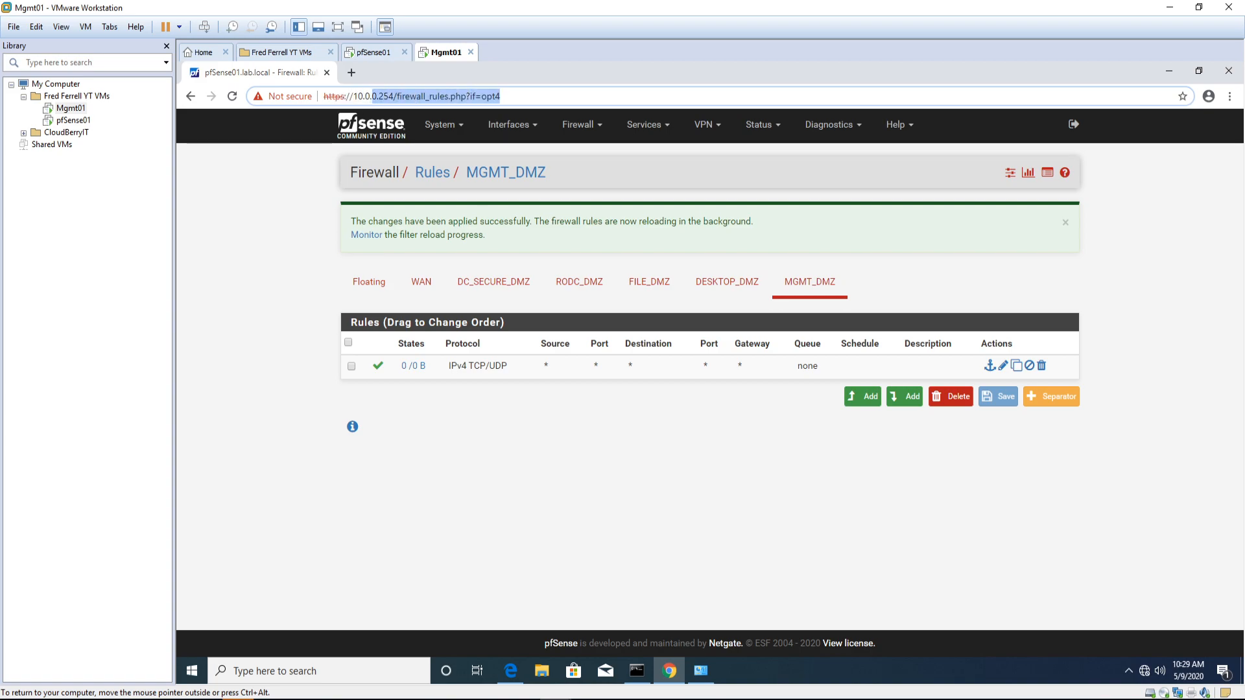
text(10.0.4.254)
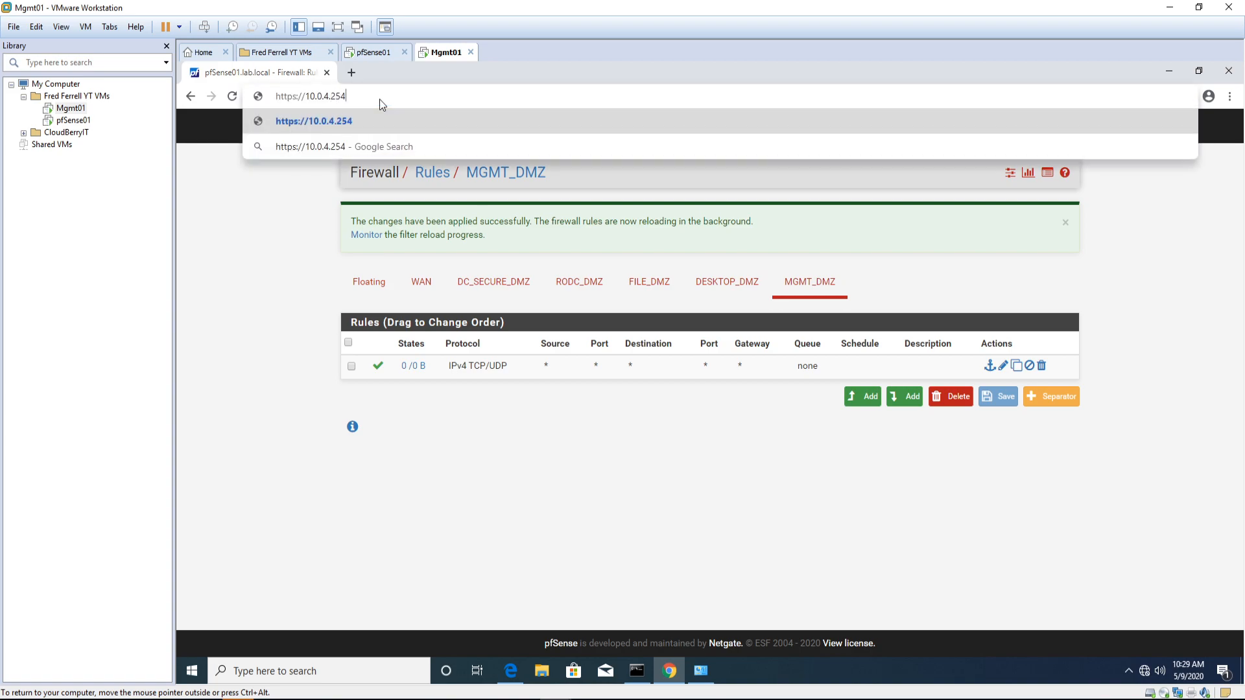
key(Return)
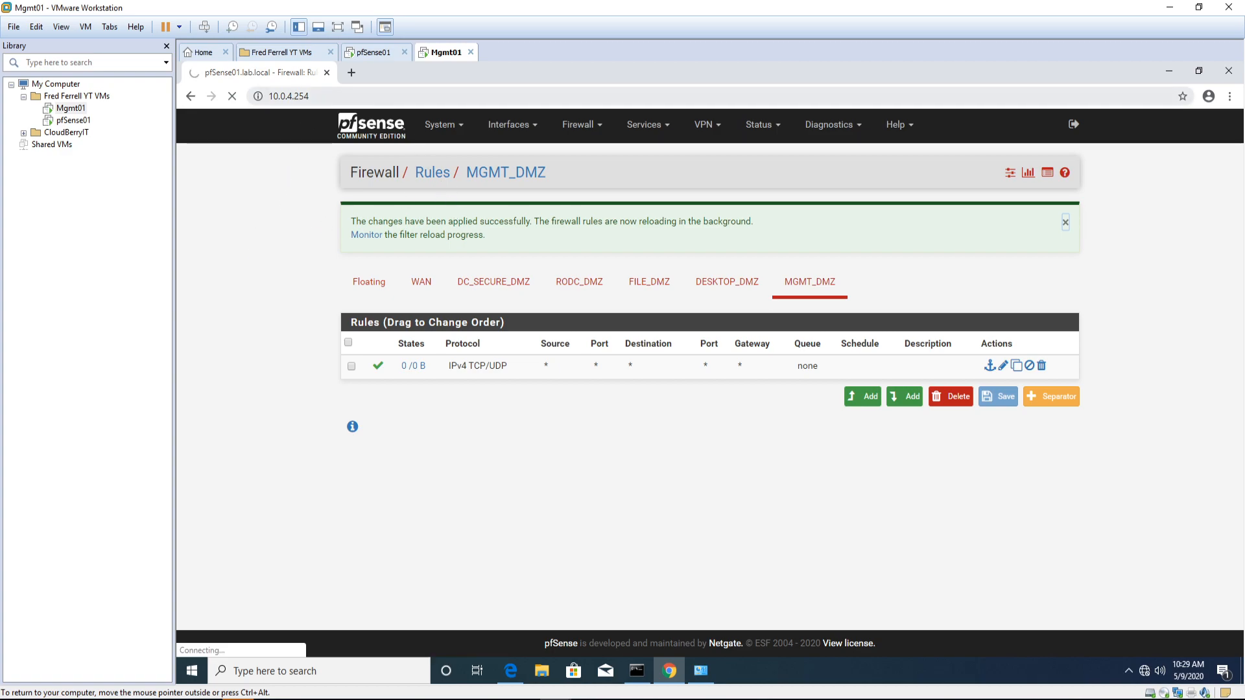
click(283, 96)
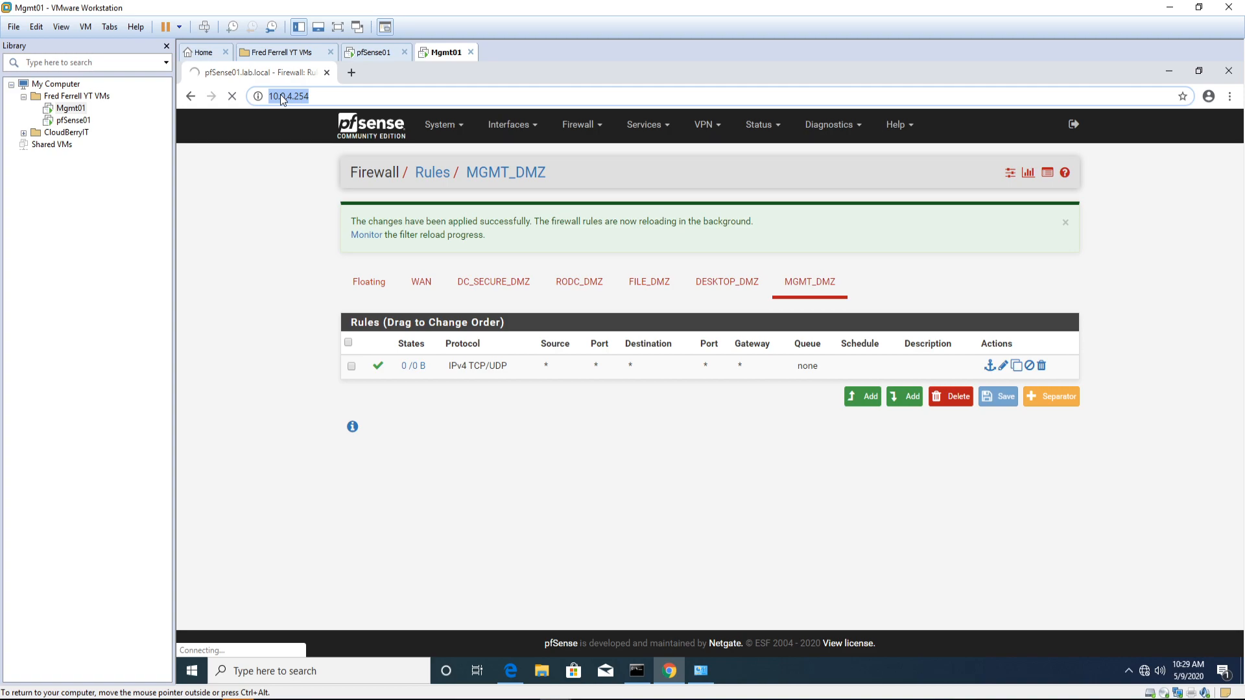
key(Home)
key(End)
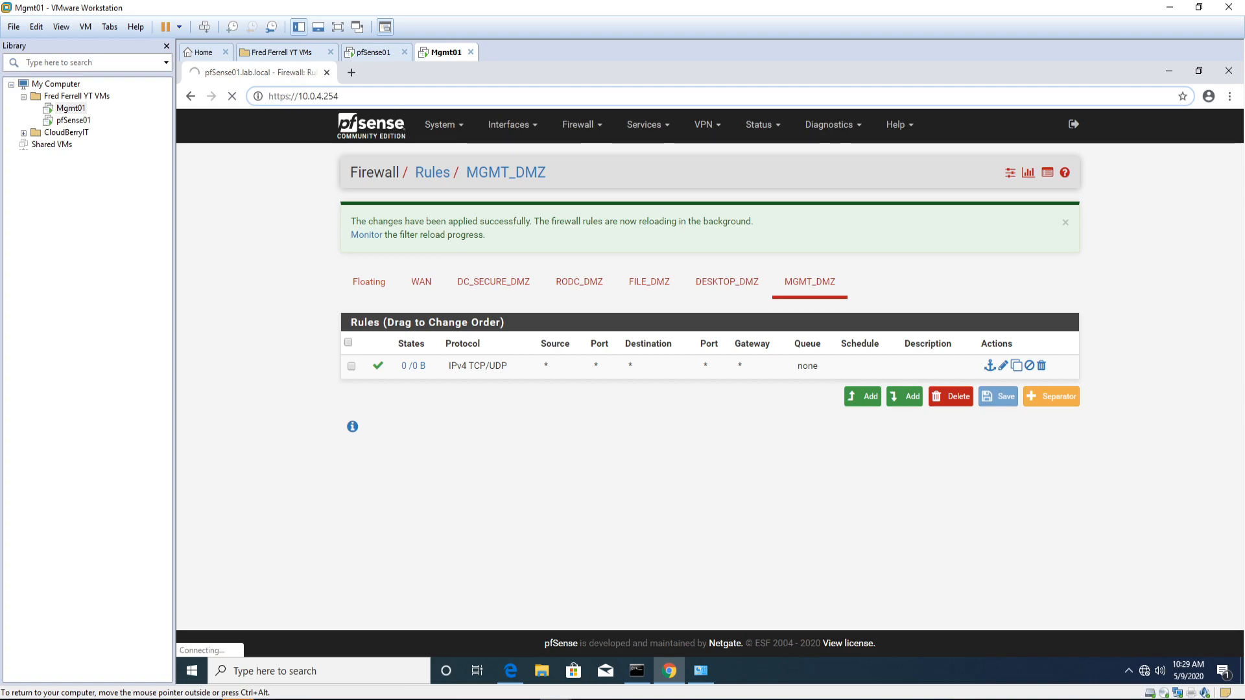